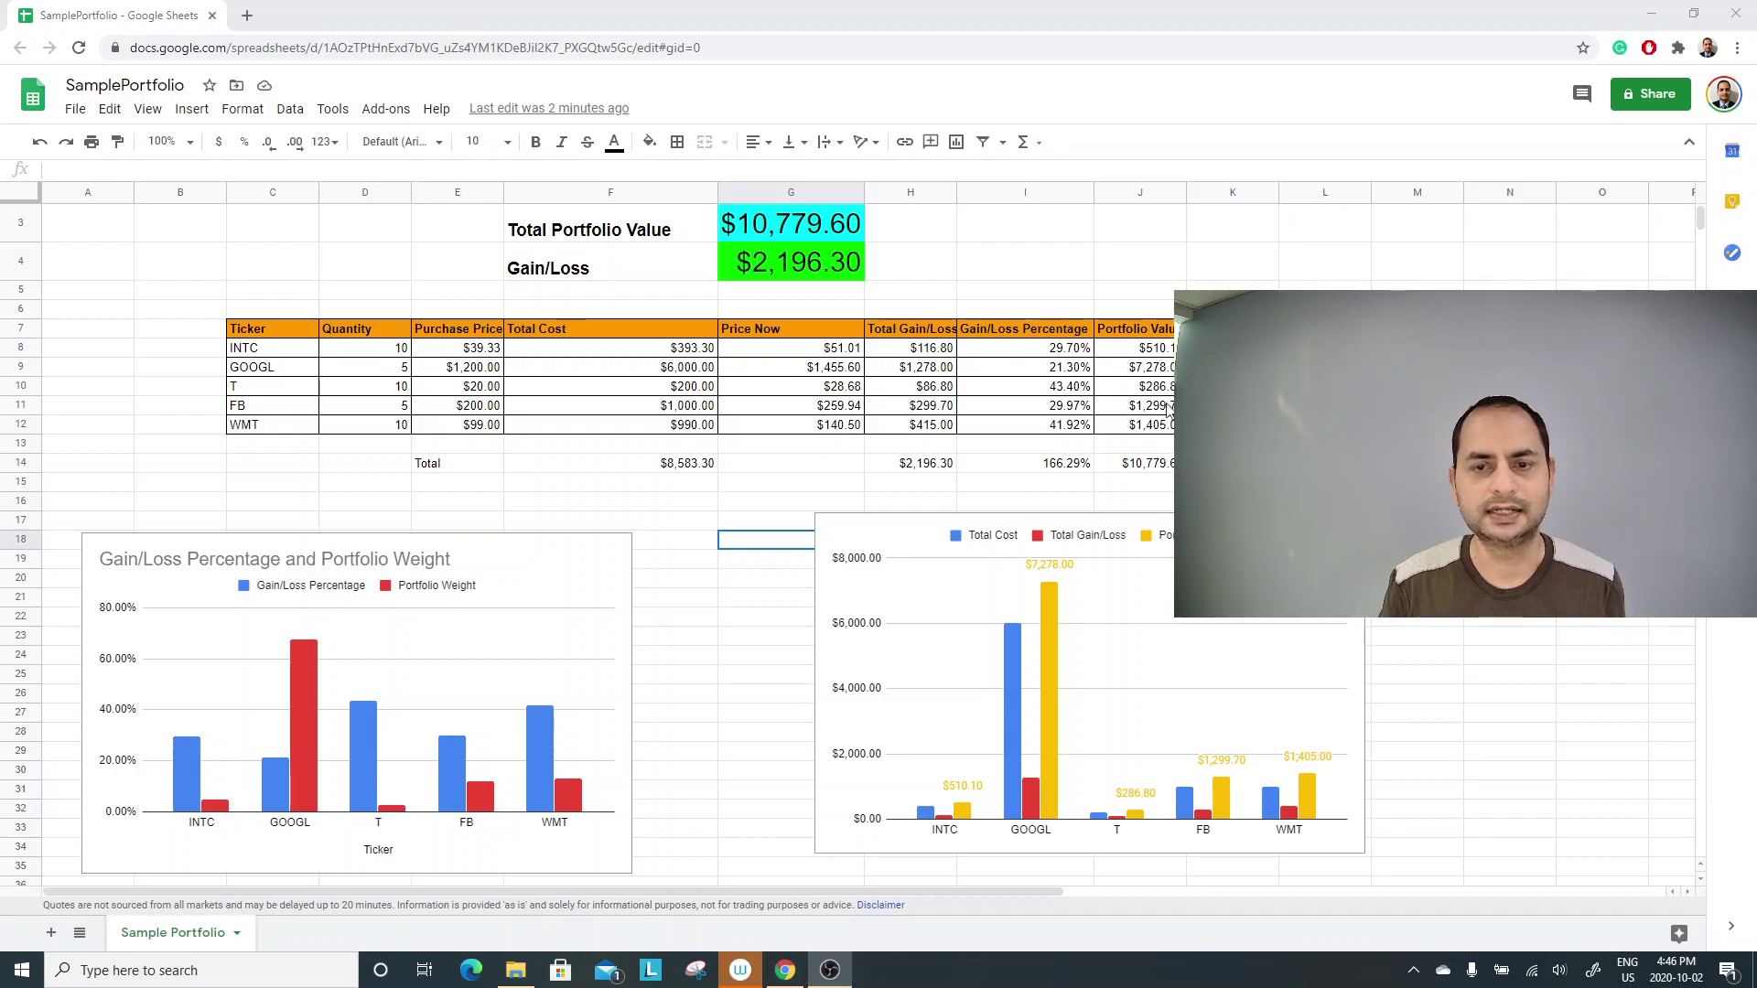
pyautogui.click(709, 560)
pyautogui.click(748, 522)
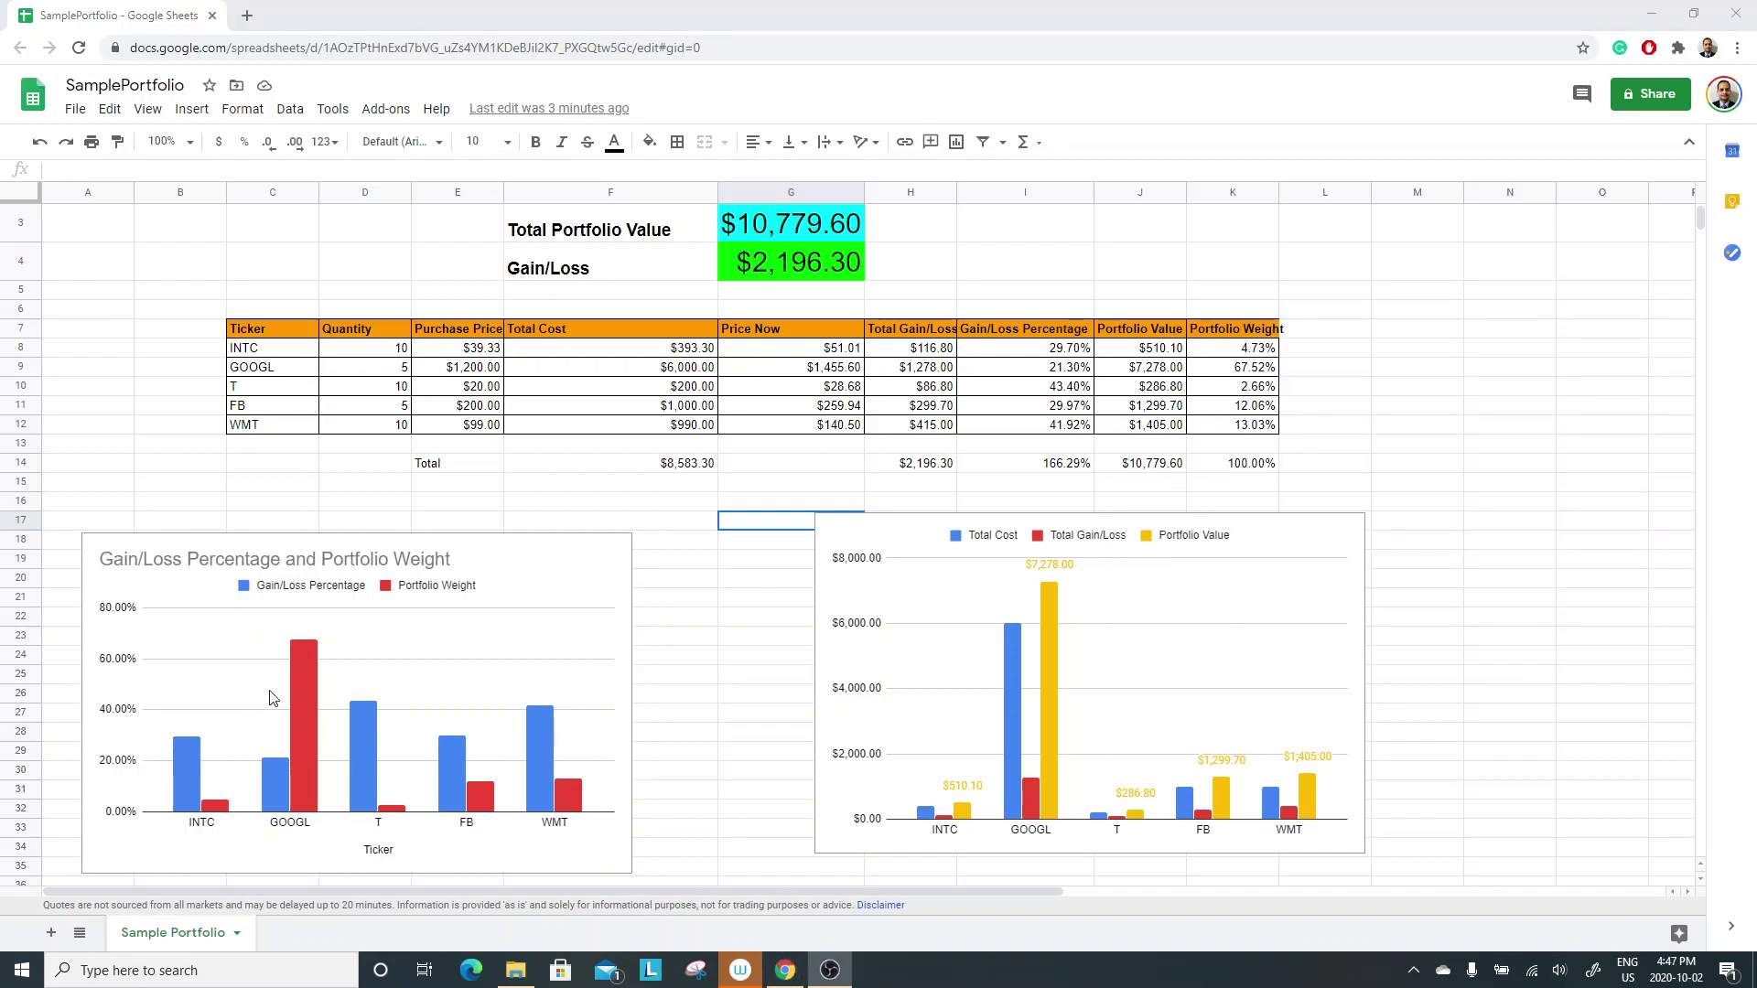
pyautogui.click(78, 111)
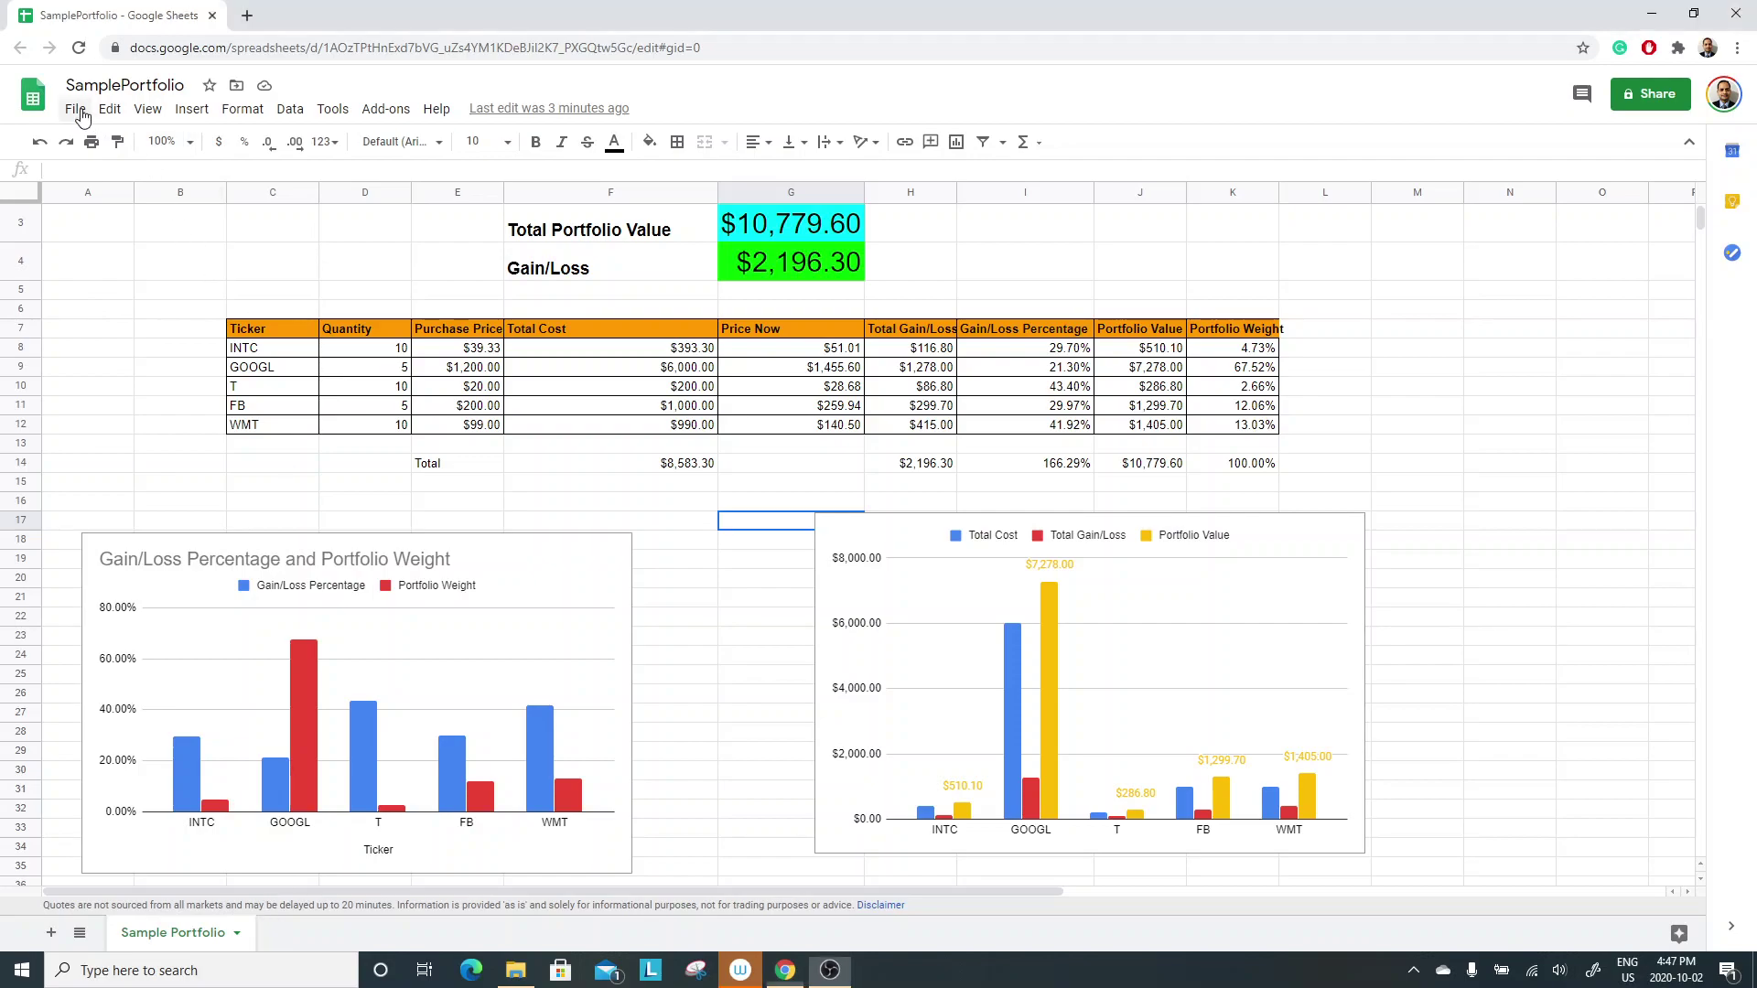
pyautogui.click(77, 110)
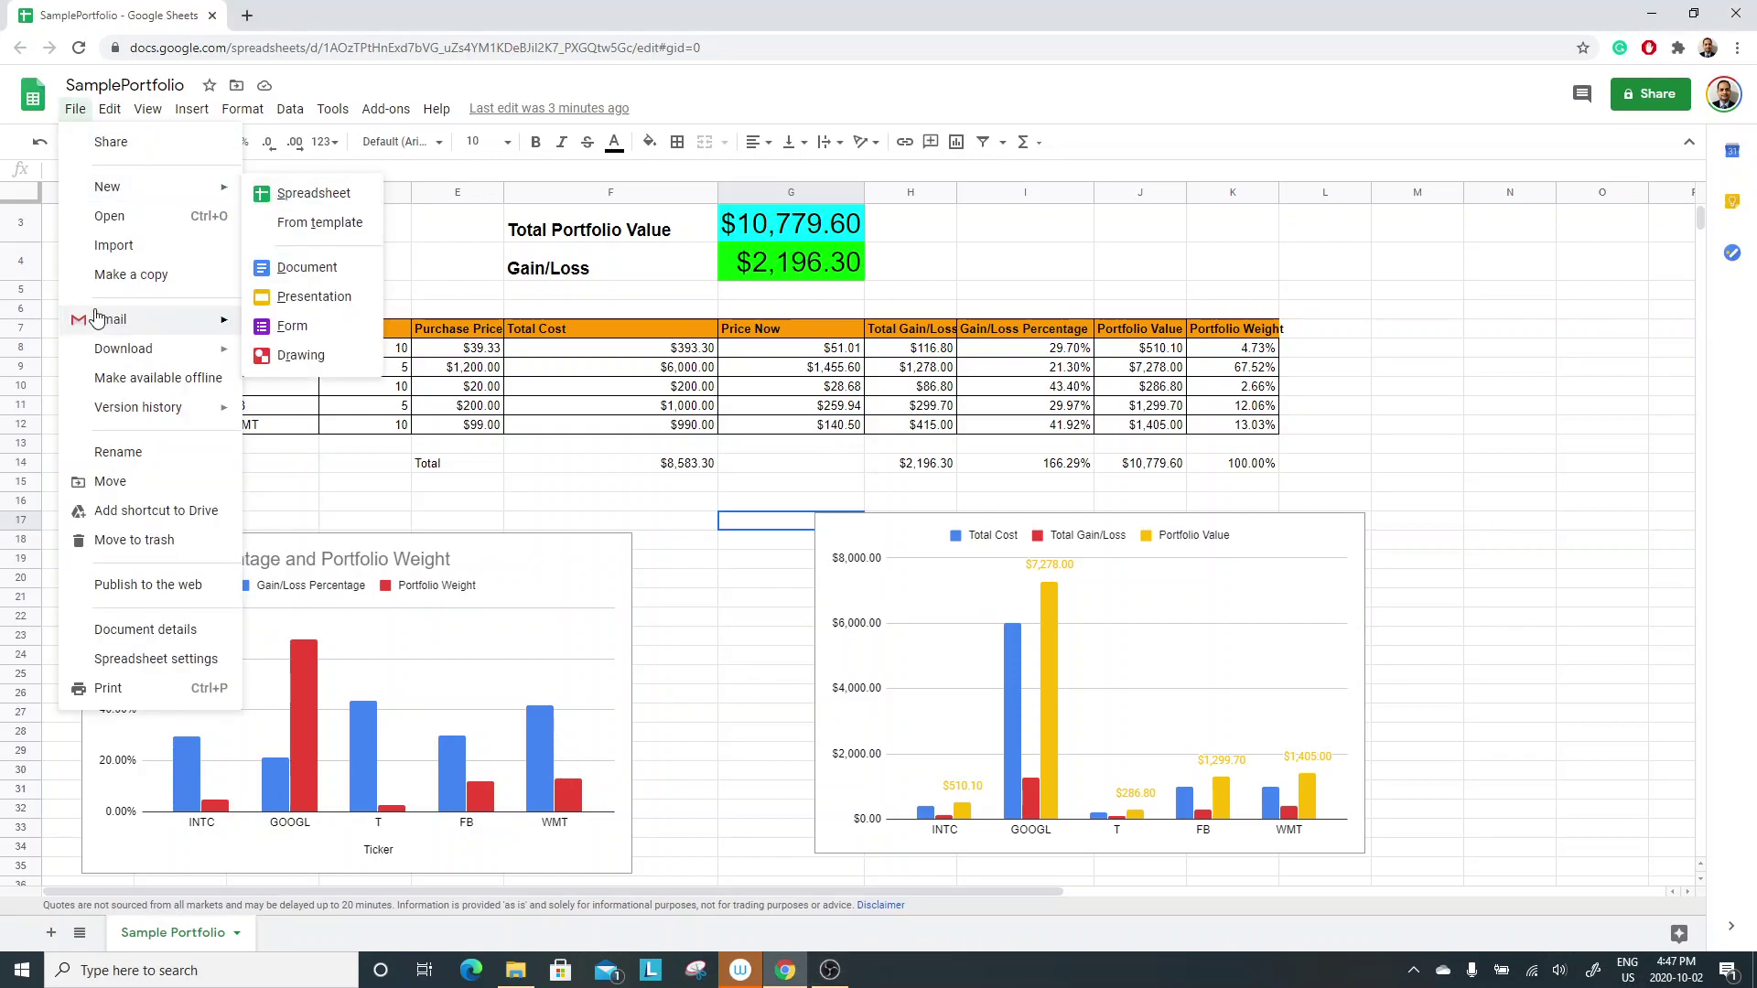
pyautogui.click(56, 274)
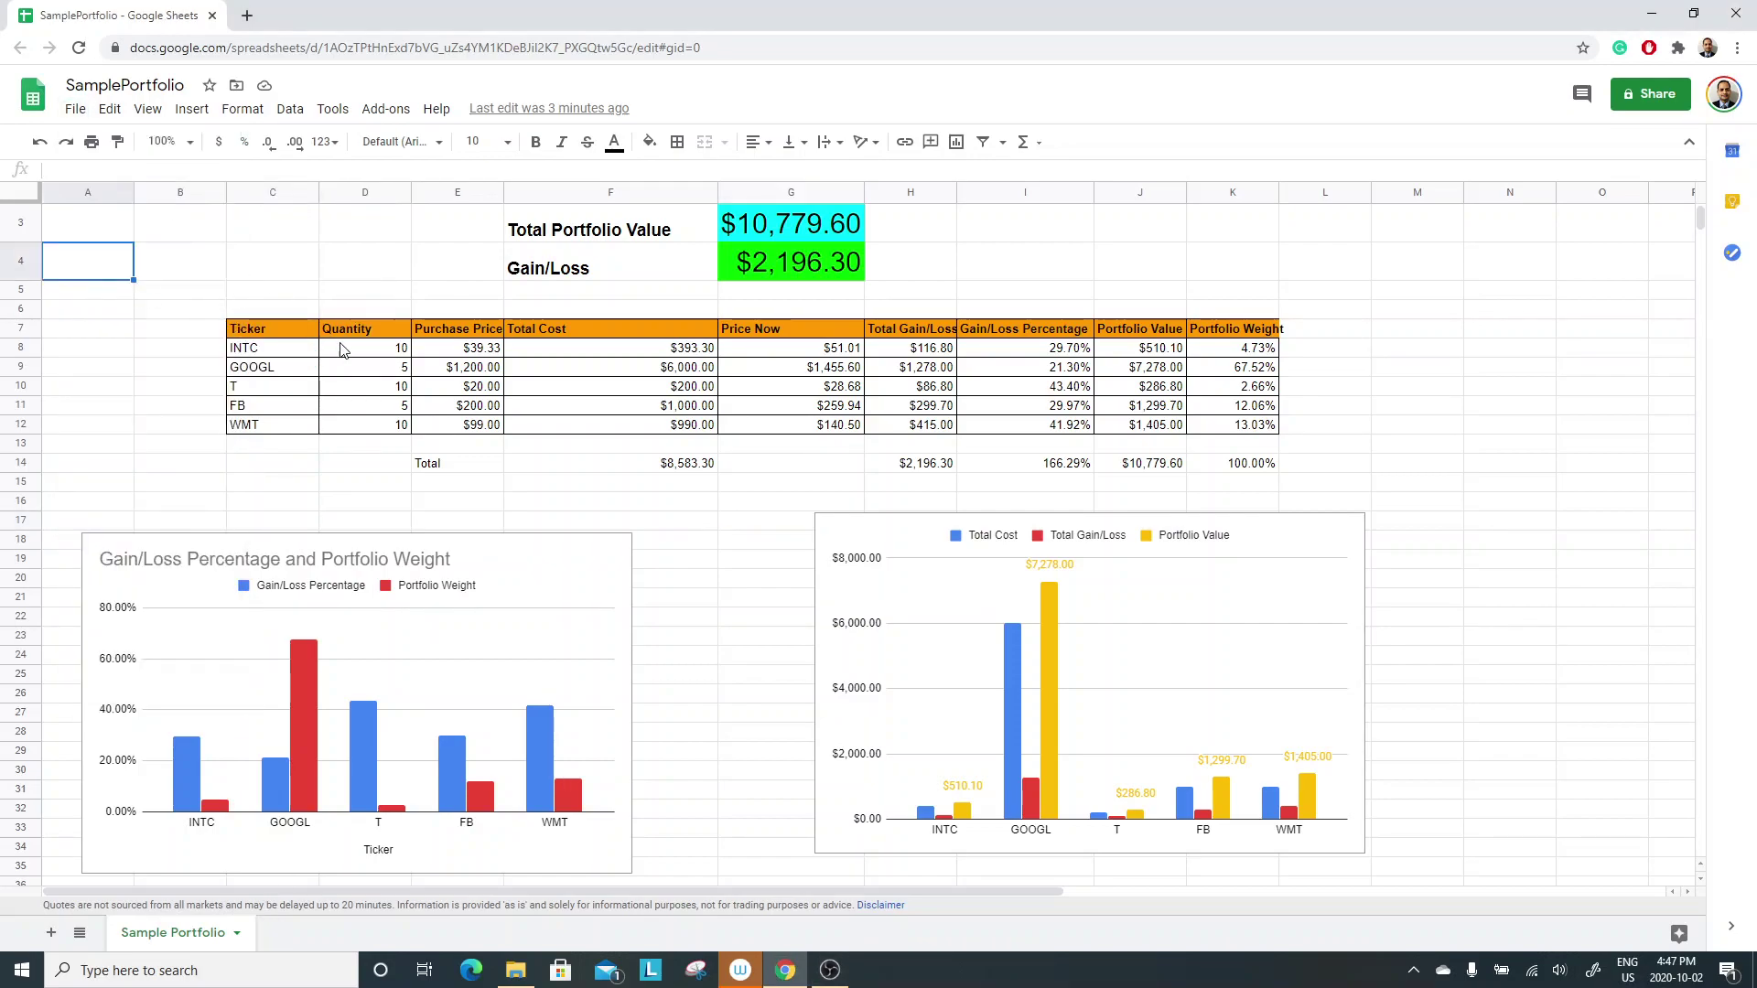
# Add a new blank sheet to the SamplePortfolio workbook and open it.
pyautogui.click(51, 933)
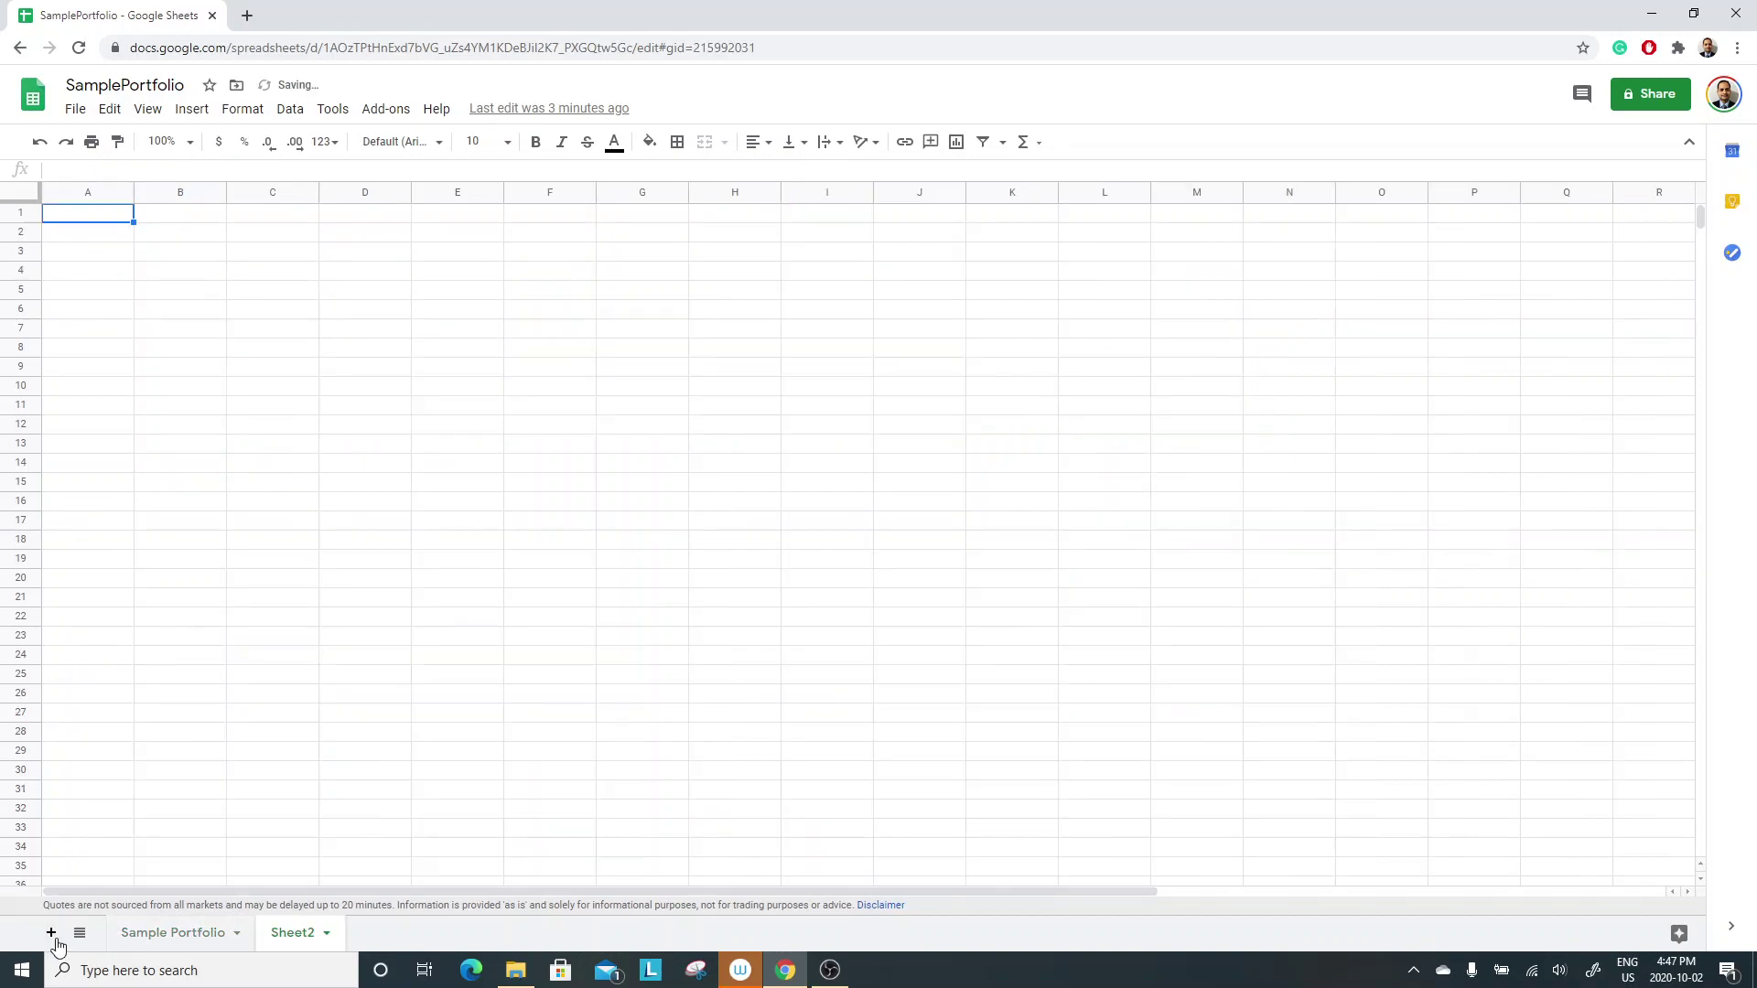
pyautogui.click(196, 944)
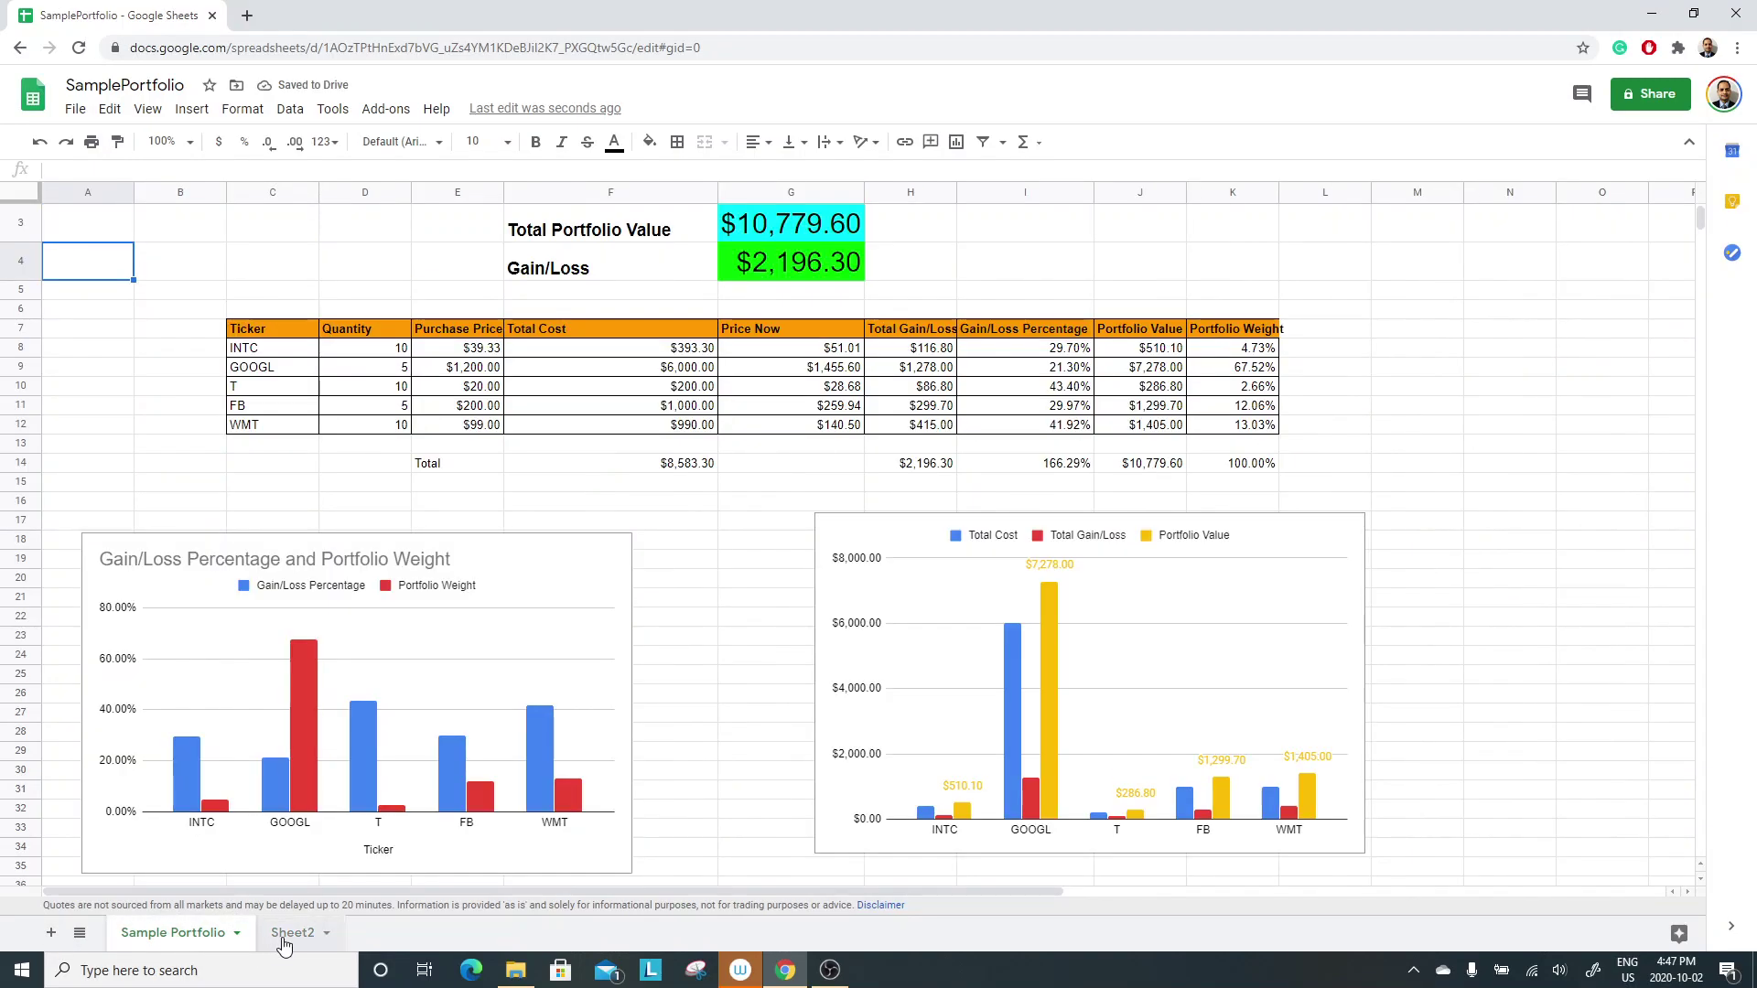
pyautogui.click(284, 938)
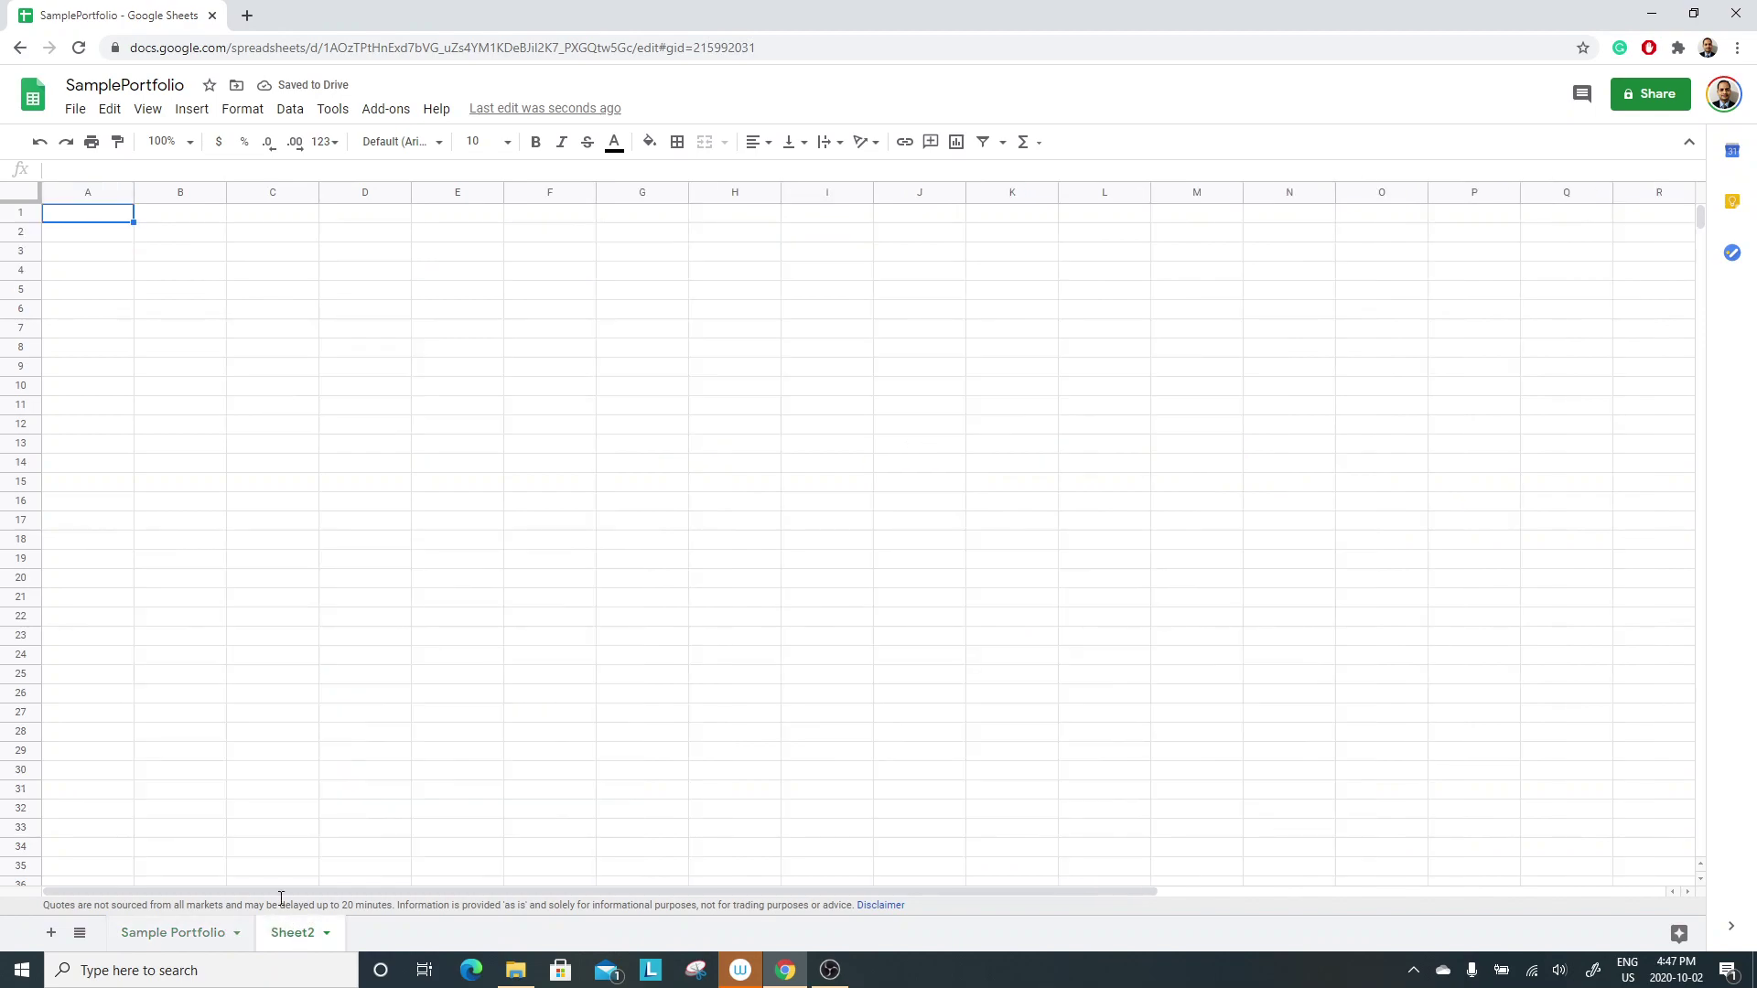
# Create a new blank spreadsheet file separate from the SamplePortfolio workbook.
pyautogui.click(74, 112)
pyautogui.moveTo(173, 189)
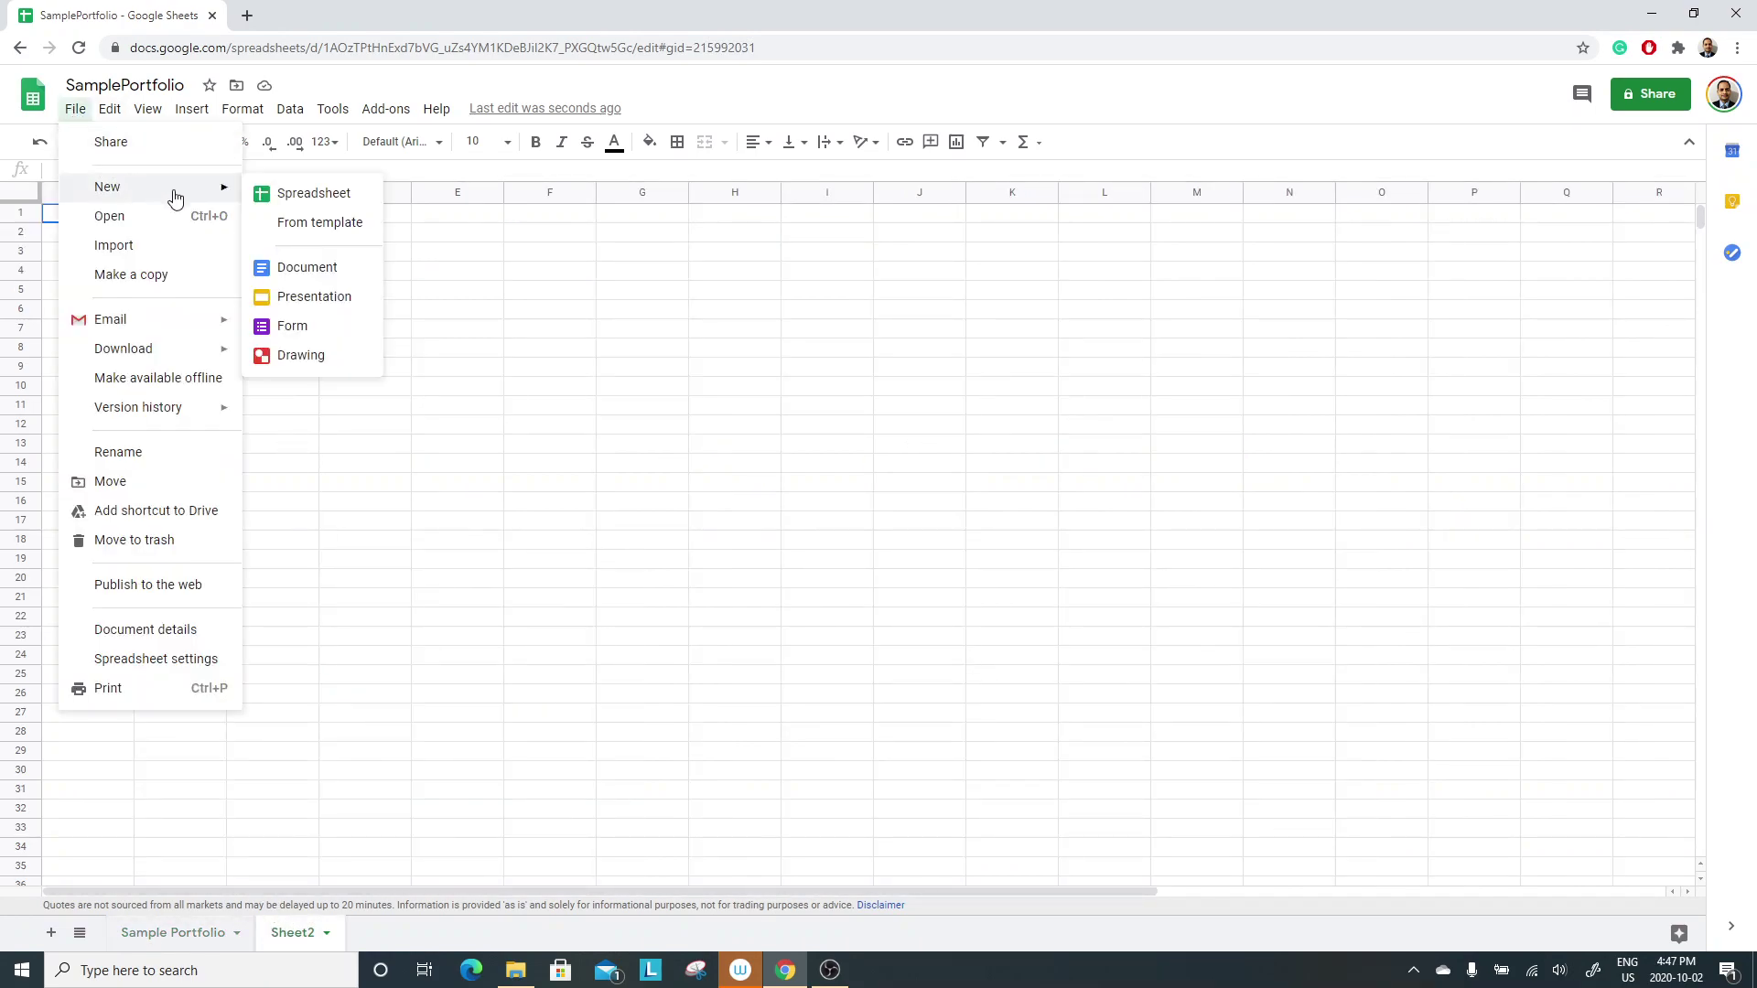
pyautogui.click(292, 200)
pyautogui.click(124, 25)
pyautogui.moveTo(124, 24); pyautogui.dragTo(0, 42)
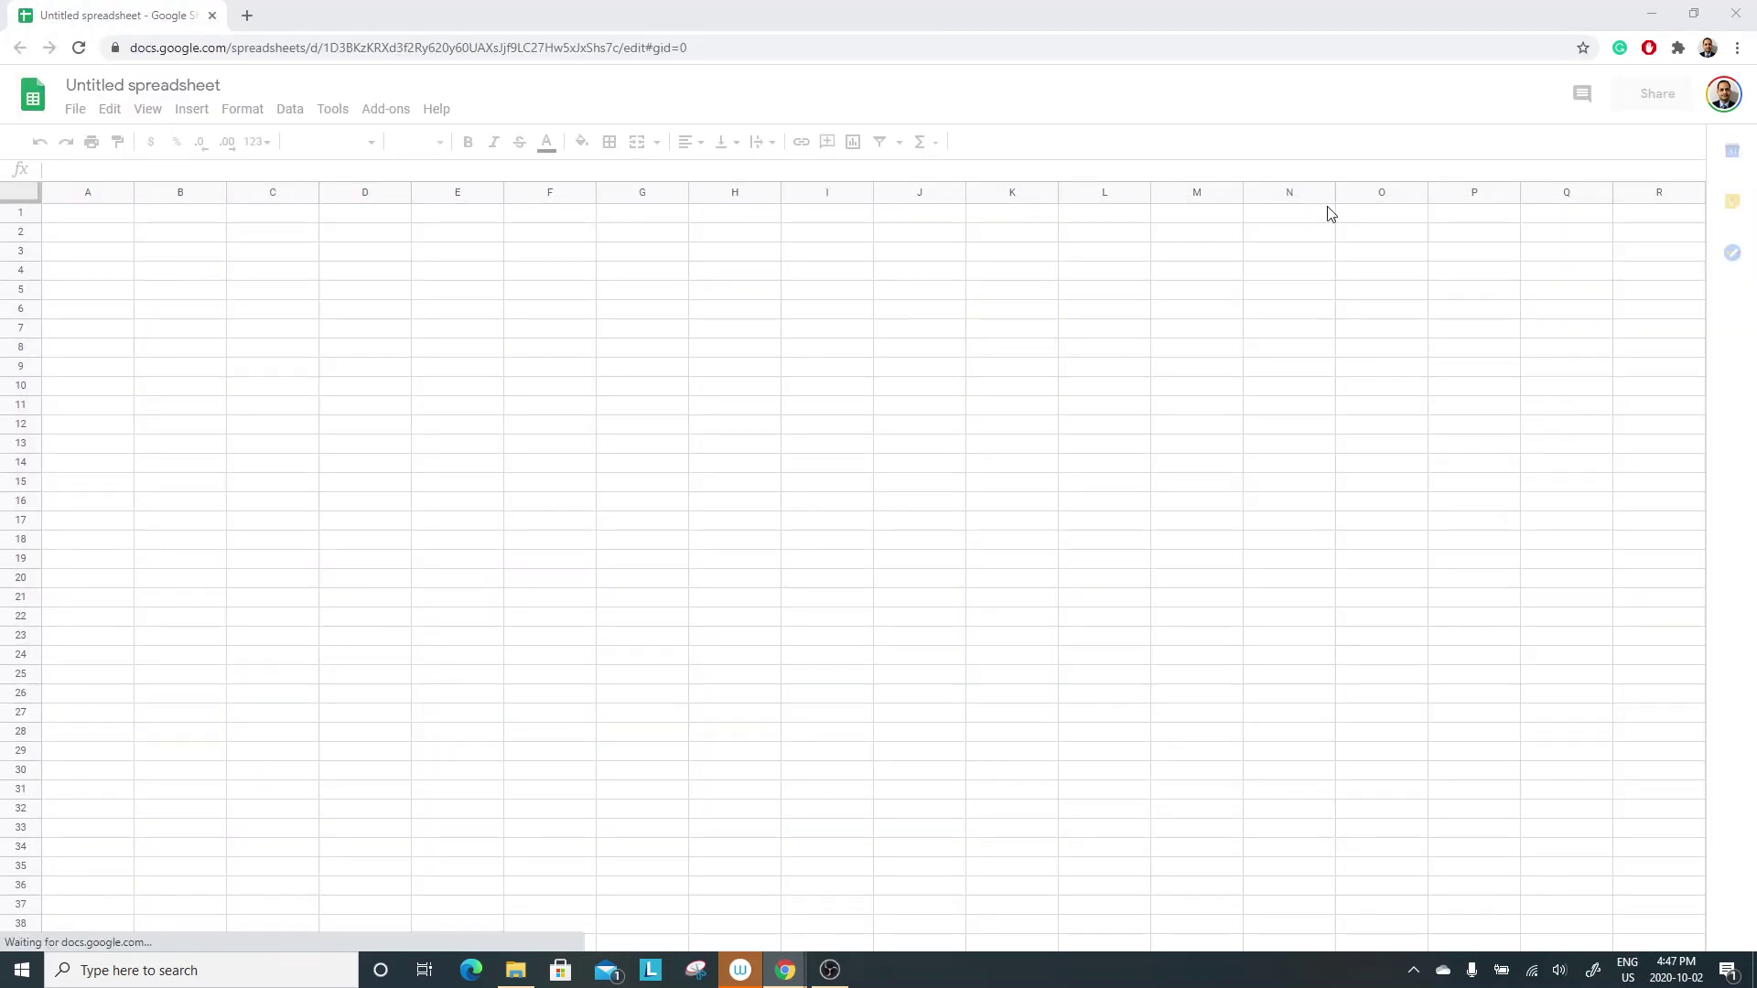
# Rename the untitled spreadsheet as YoutubePortfolio.
pyautogui.click(139, 87)
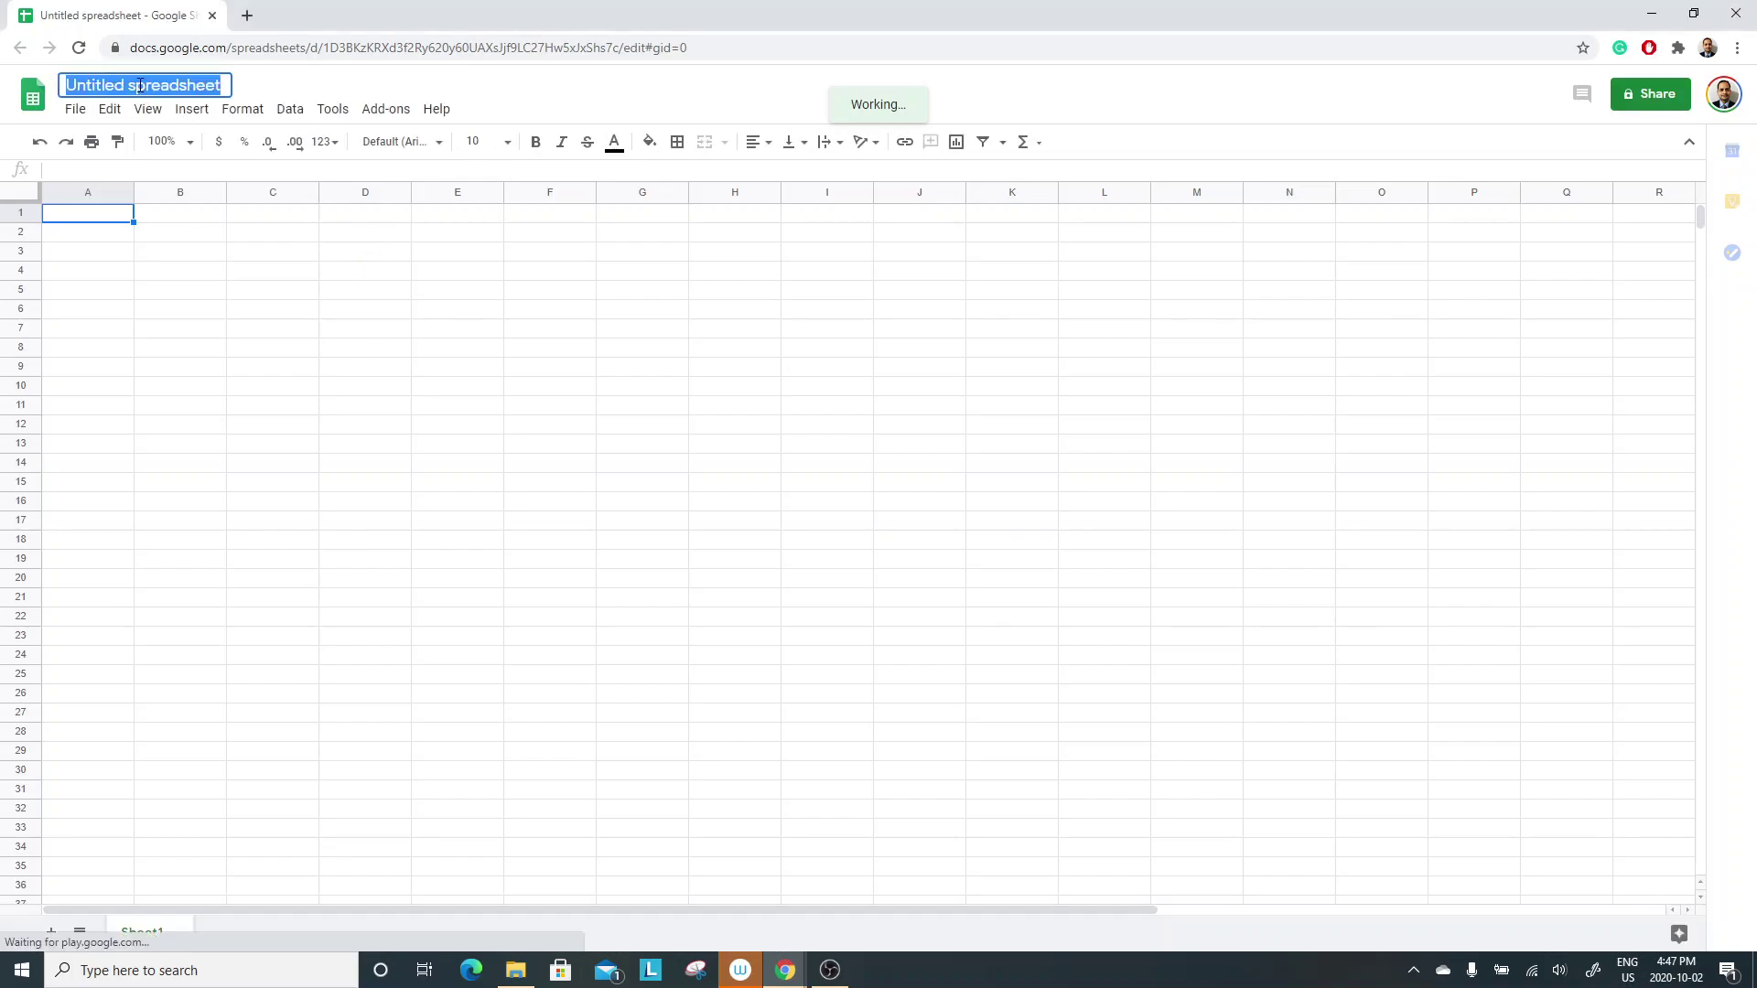
pyautogui.write('Y')
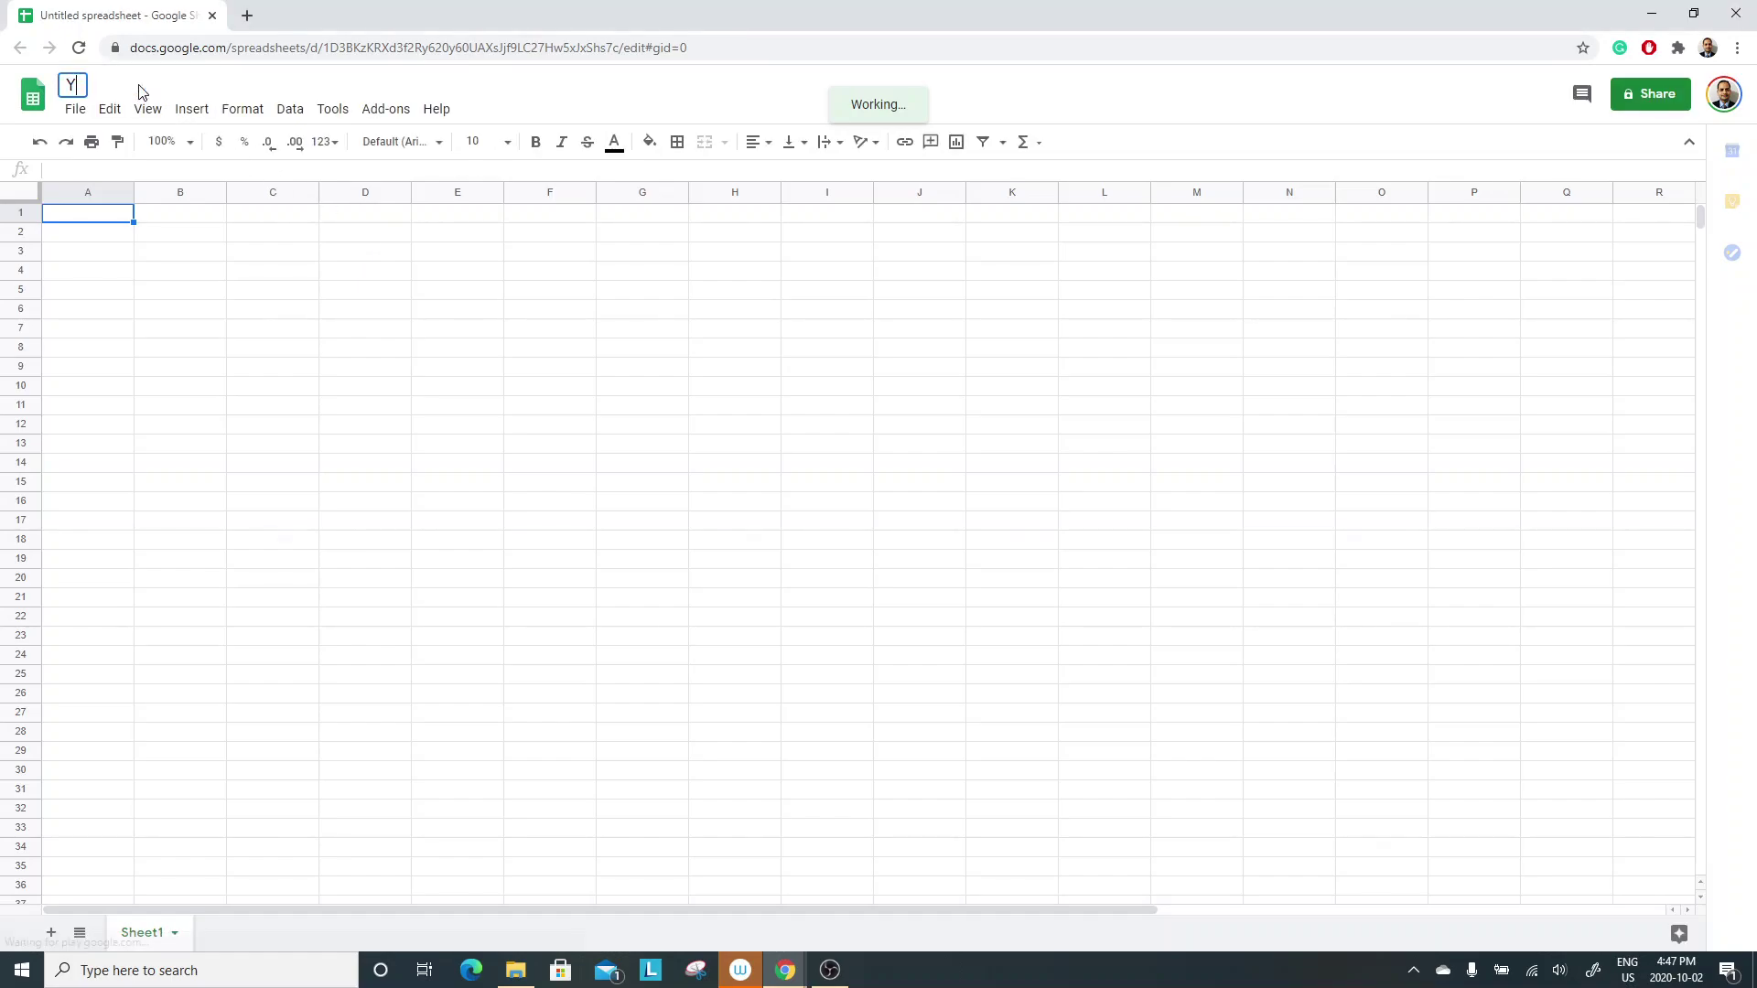
pyautogui.write('outube')
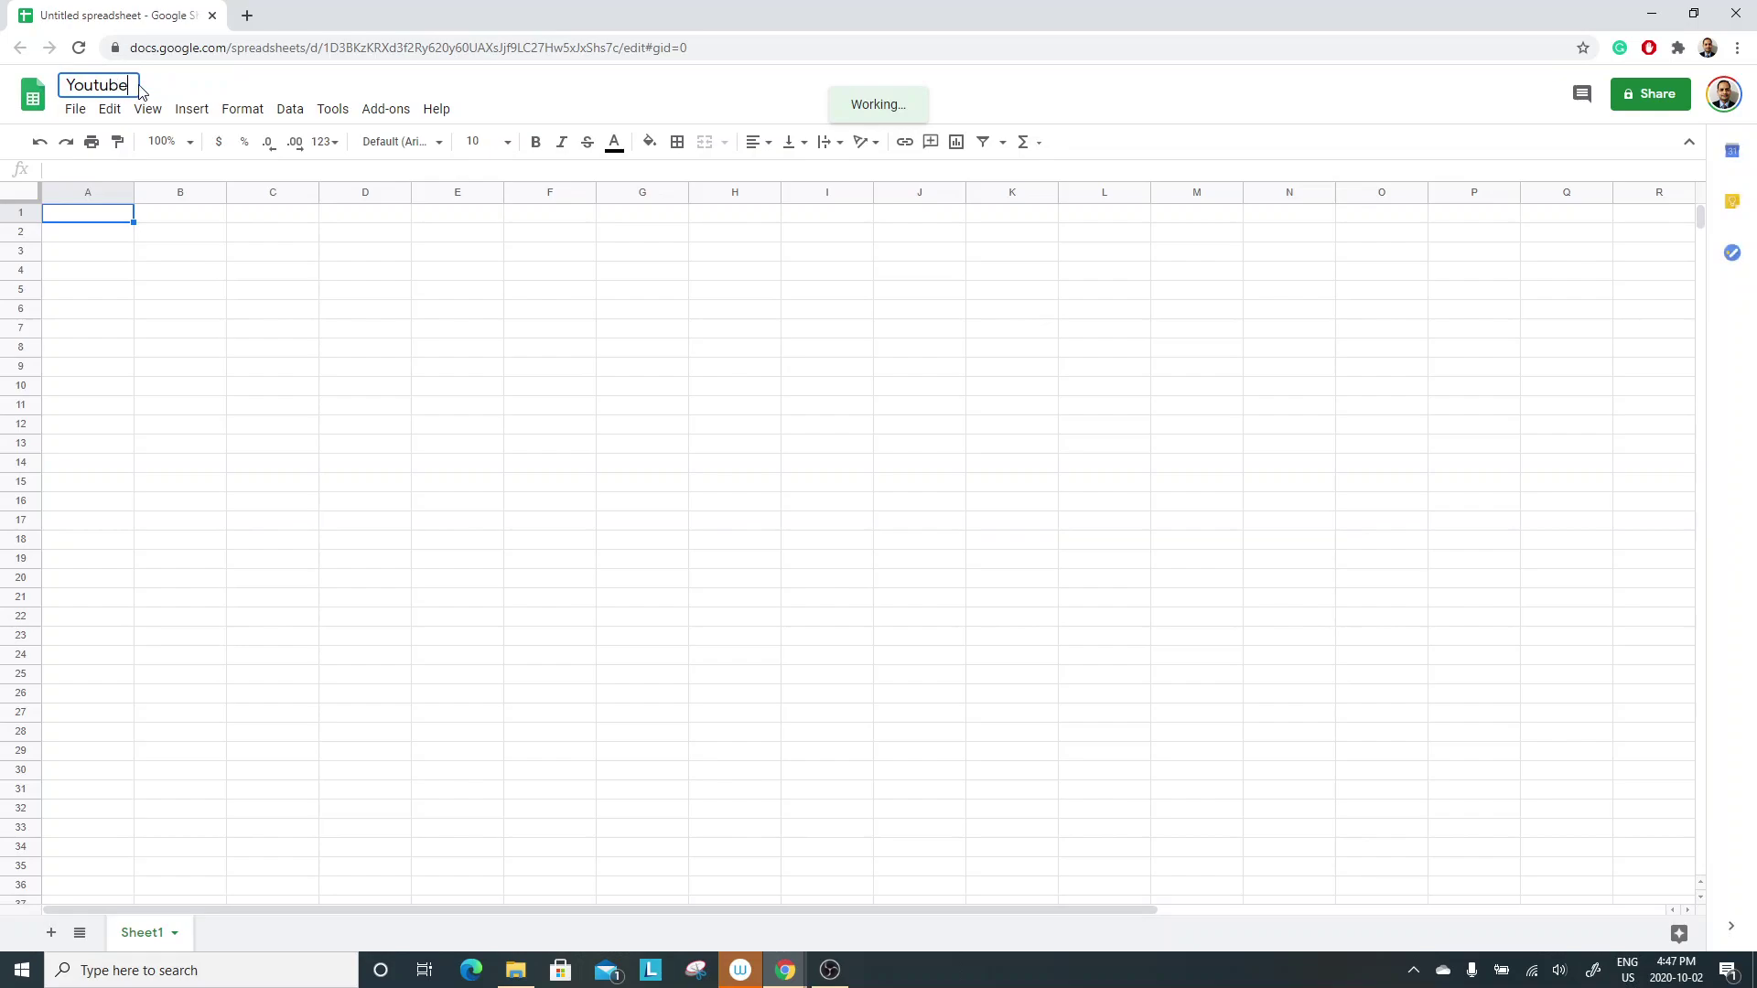
pyautogui.write('Portfolio')
pyautogui.press('Return')
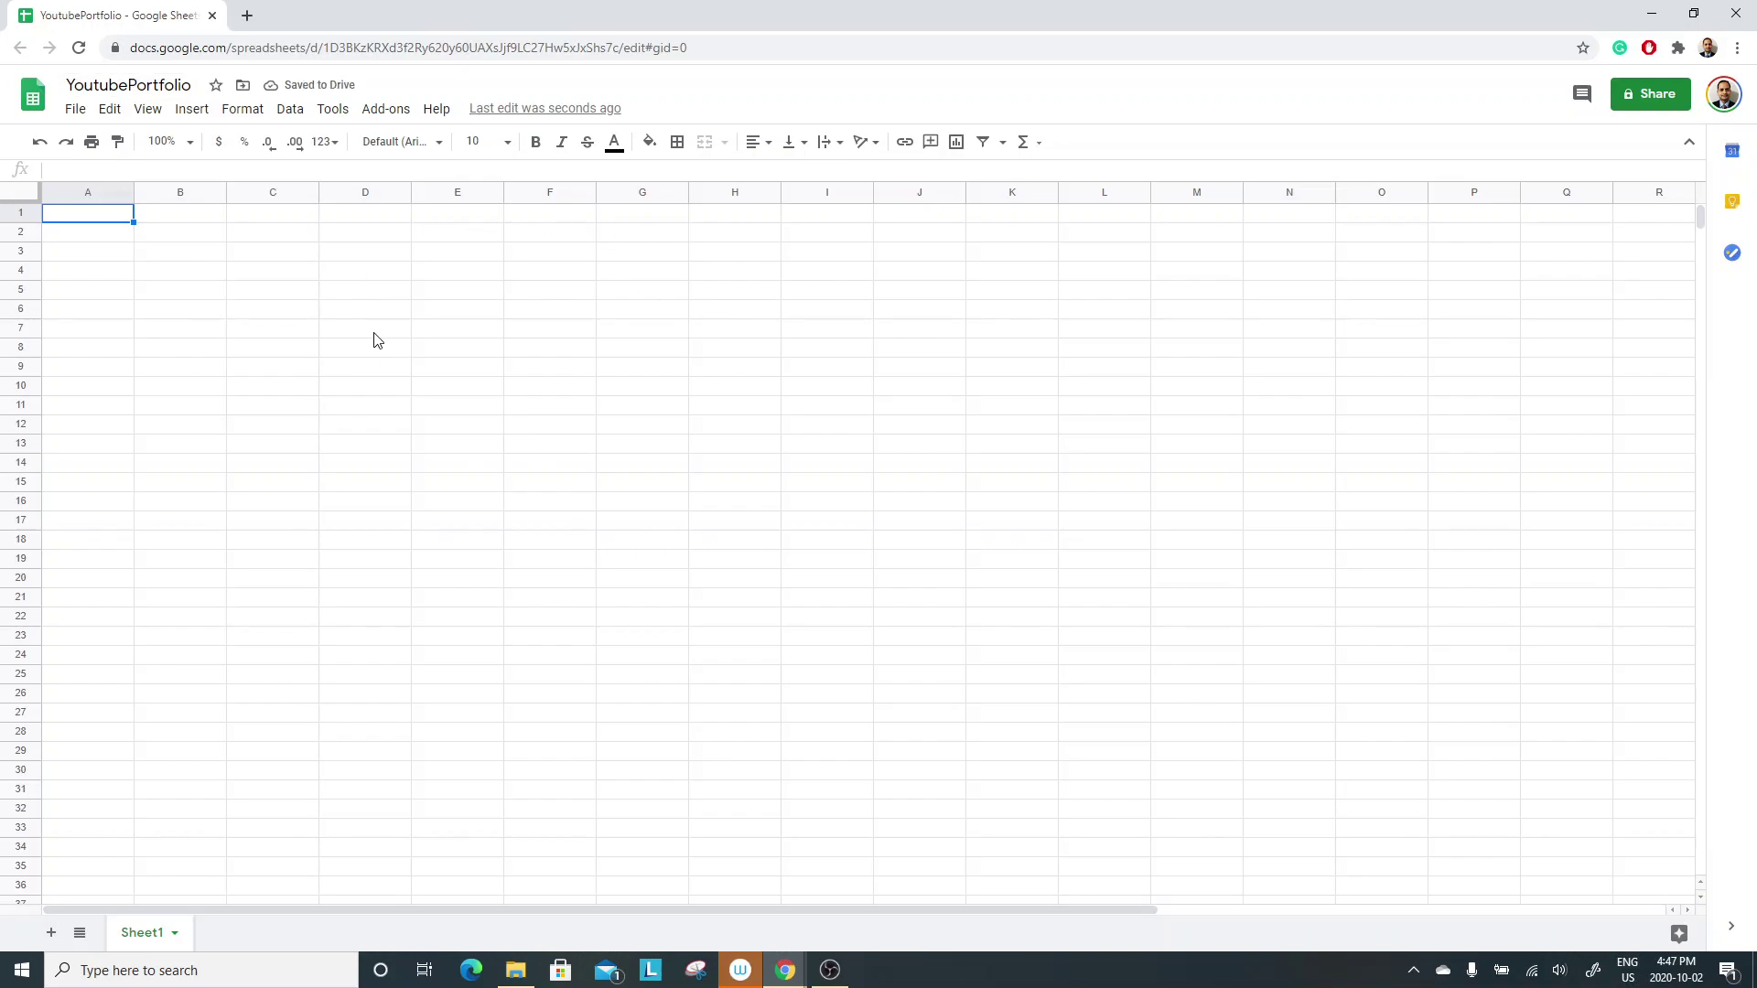
# Enter the header Ticker in C6 and list INTC, GOOGL, T, FB and WMT beneath it in C7 to C11.
pyautogui.click(266, 314)
pyautogui.write('Ticker')
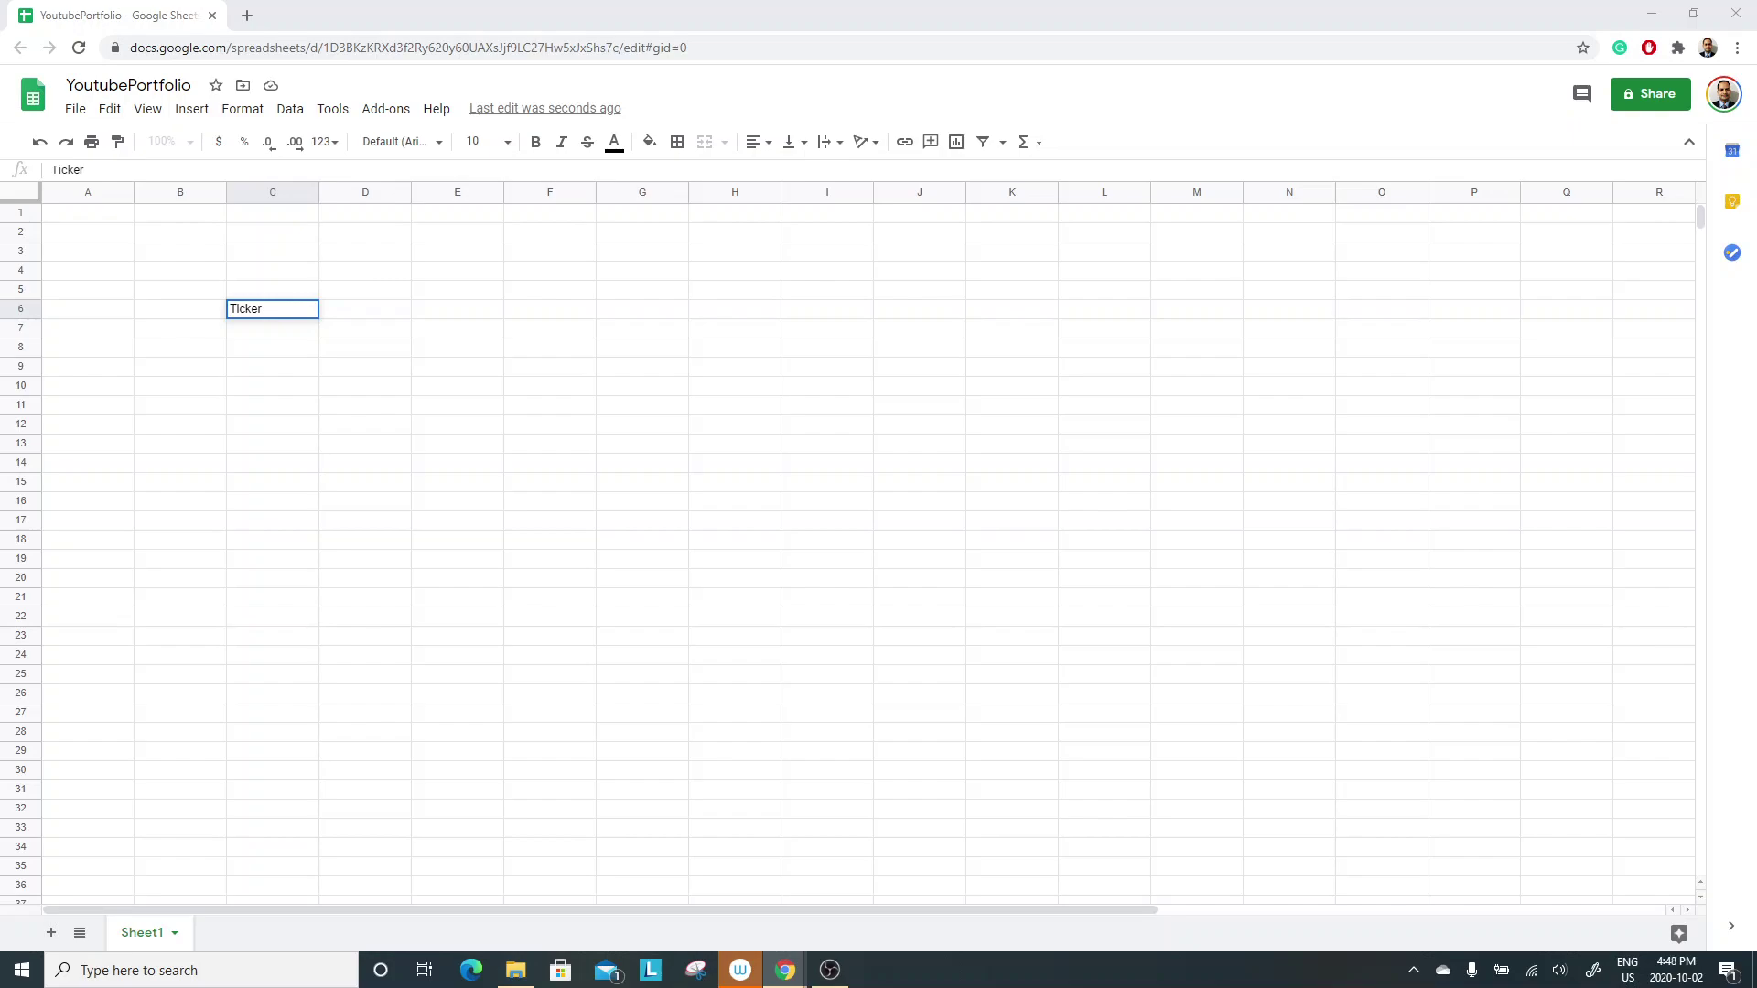
pyautogui.click(301, 333)
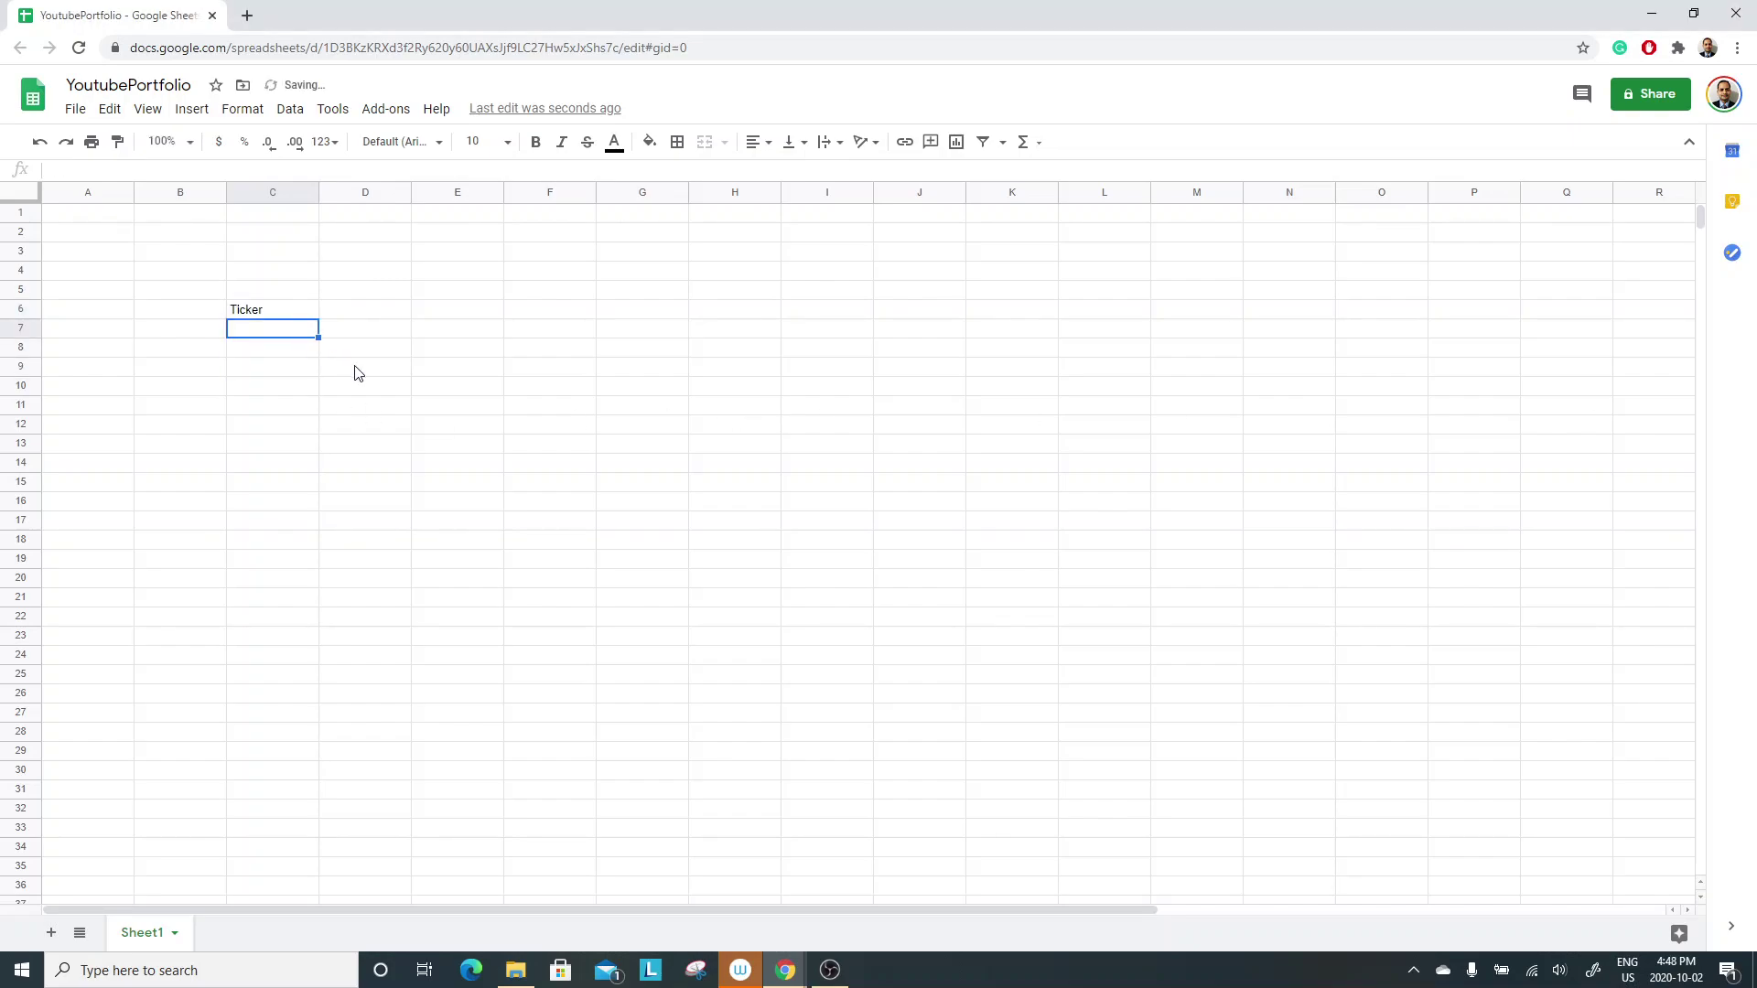
pyautogui.write('INTC')
pyautogui.press('Return')
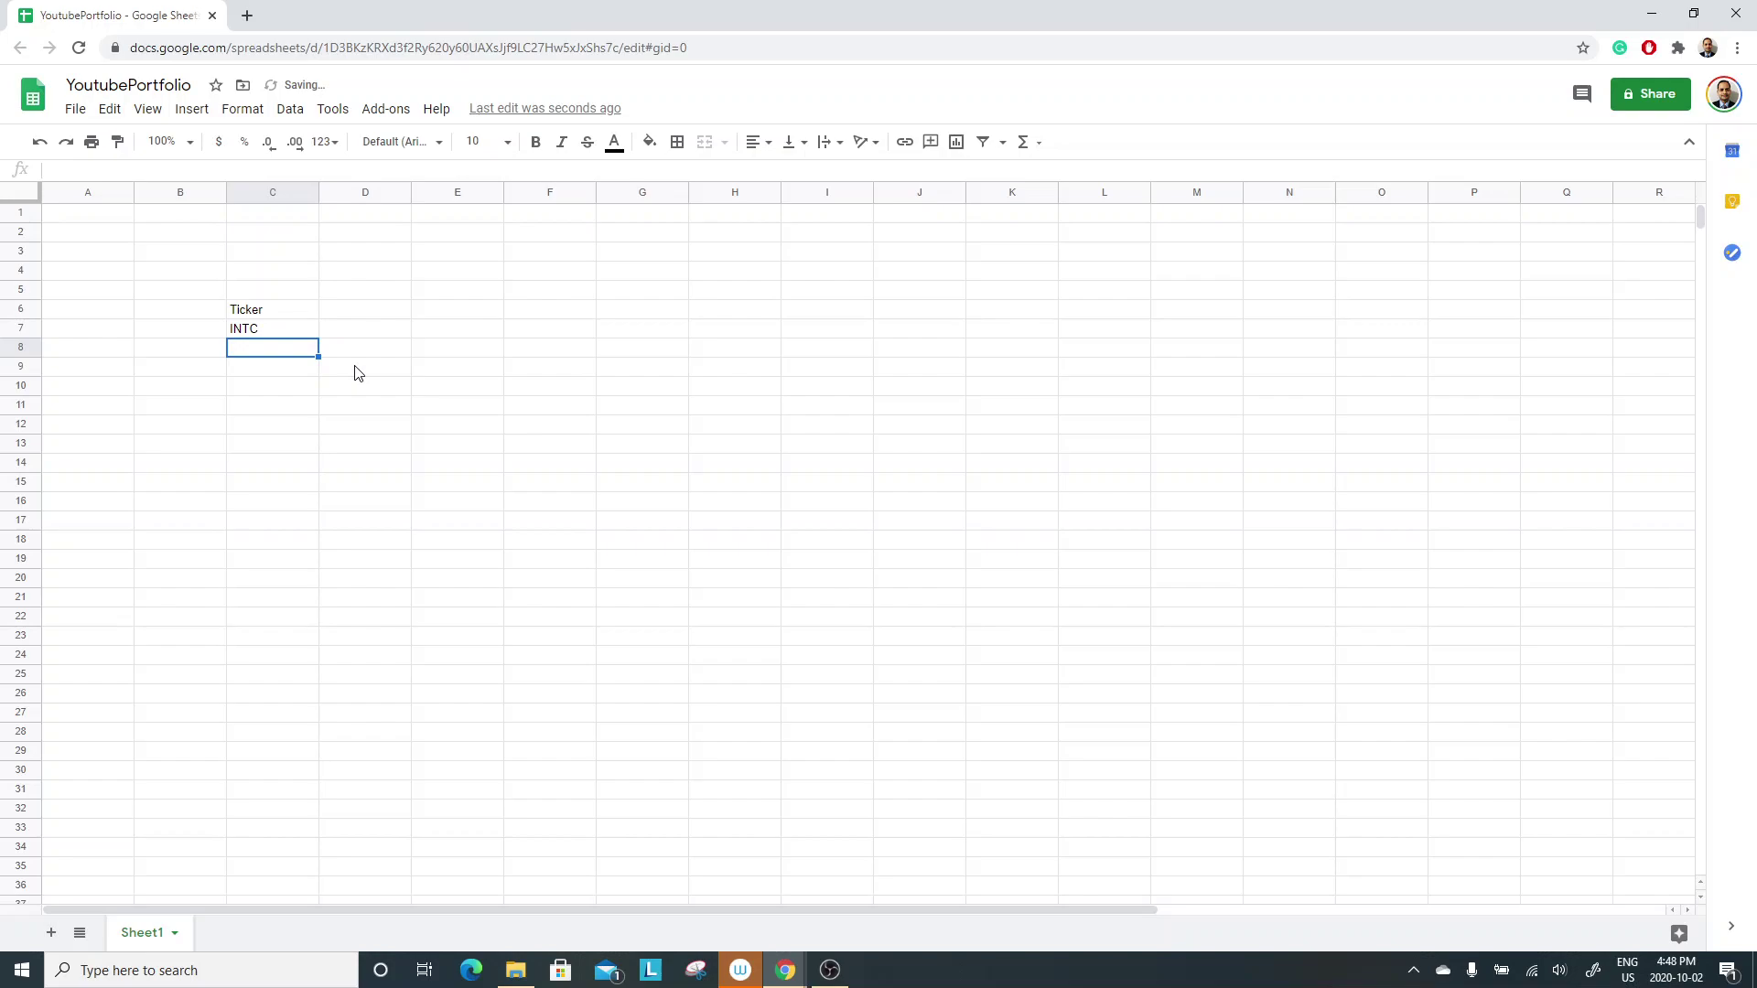
pyautogui.write('GOOGL')
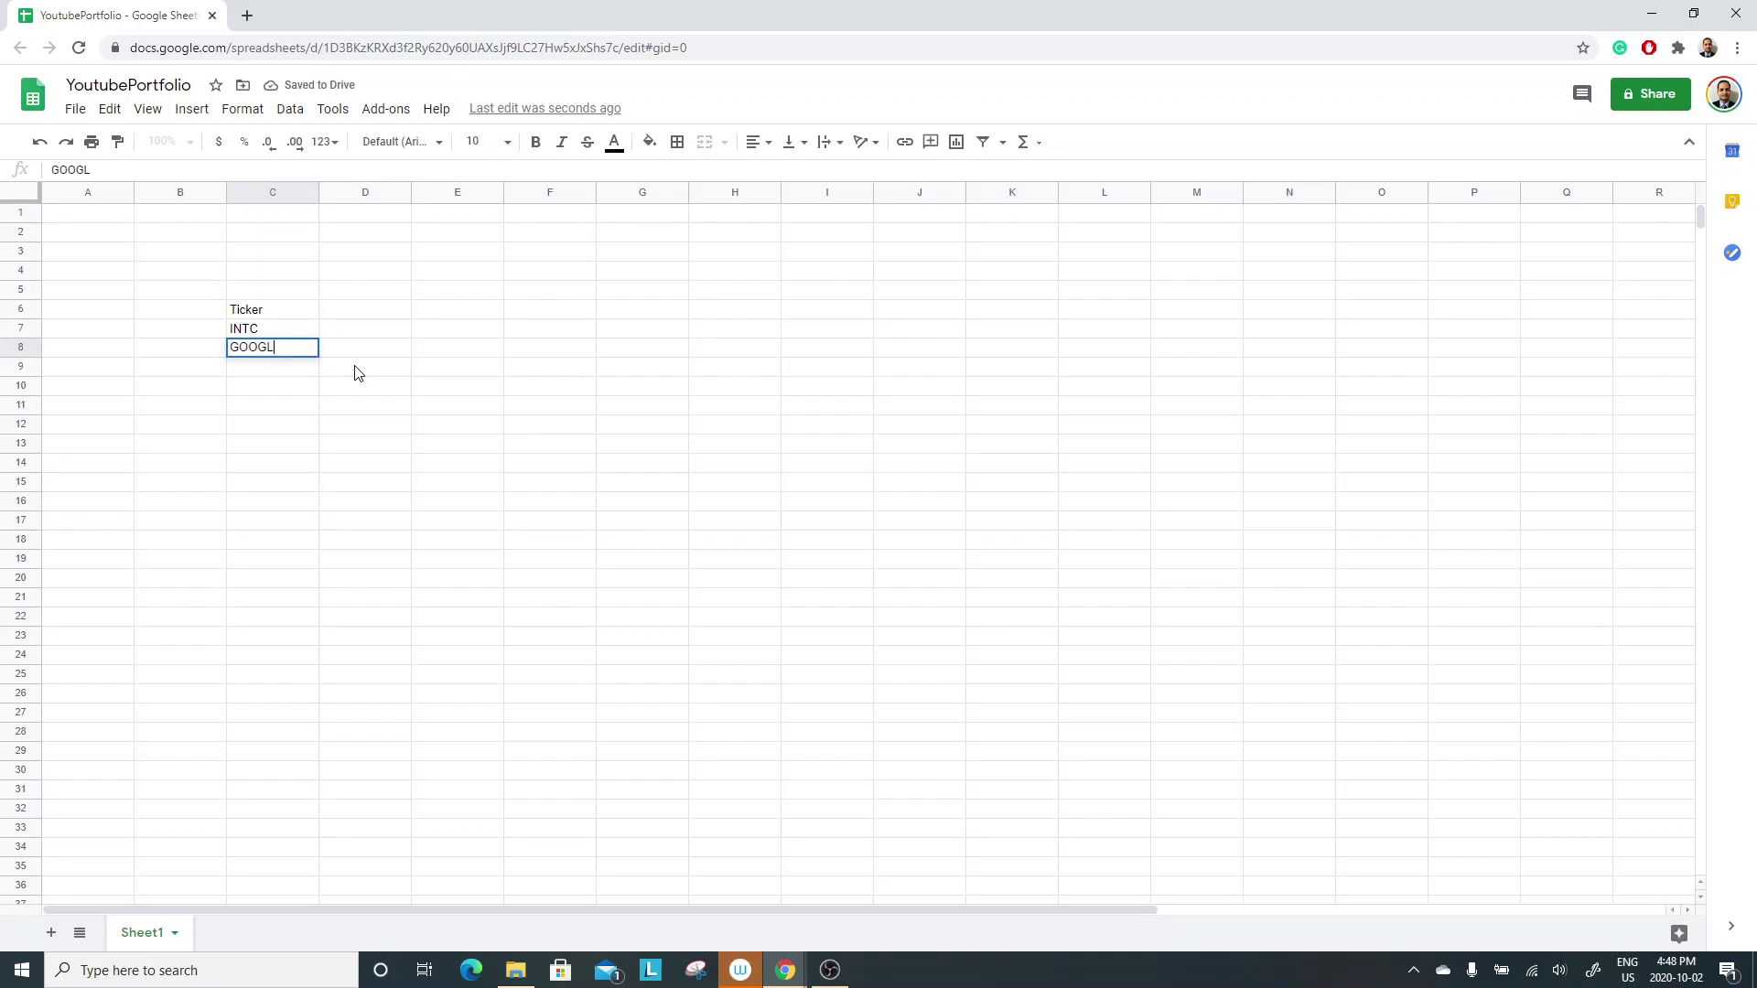
pyautogui.press('Return')
pyautogui.write('T')
pyautogui.press('Delete')
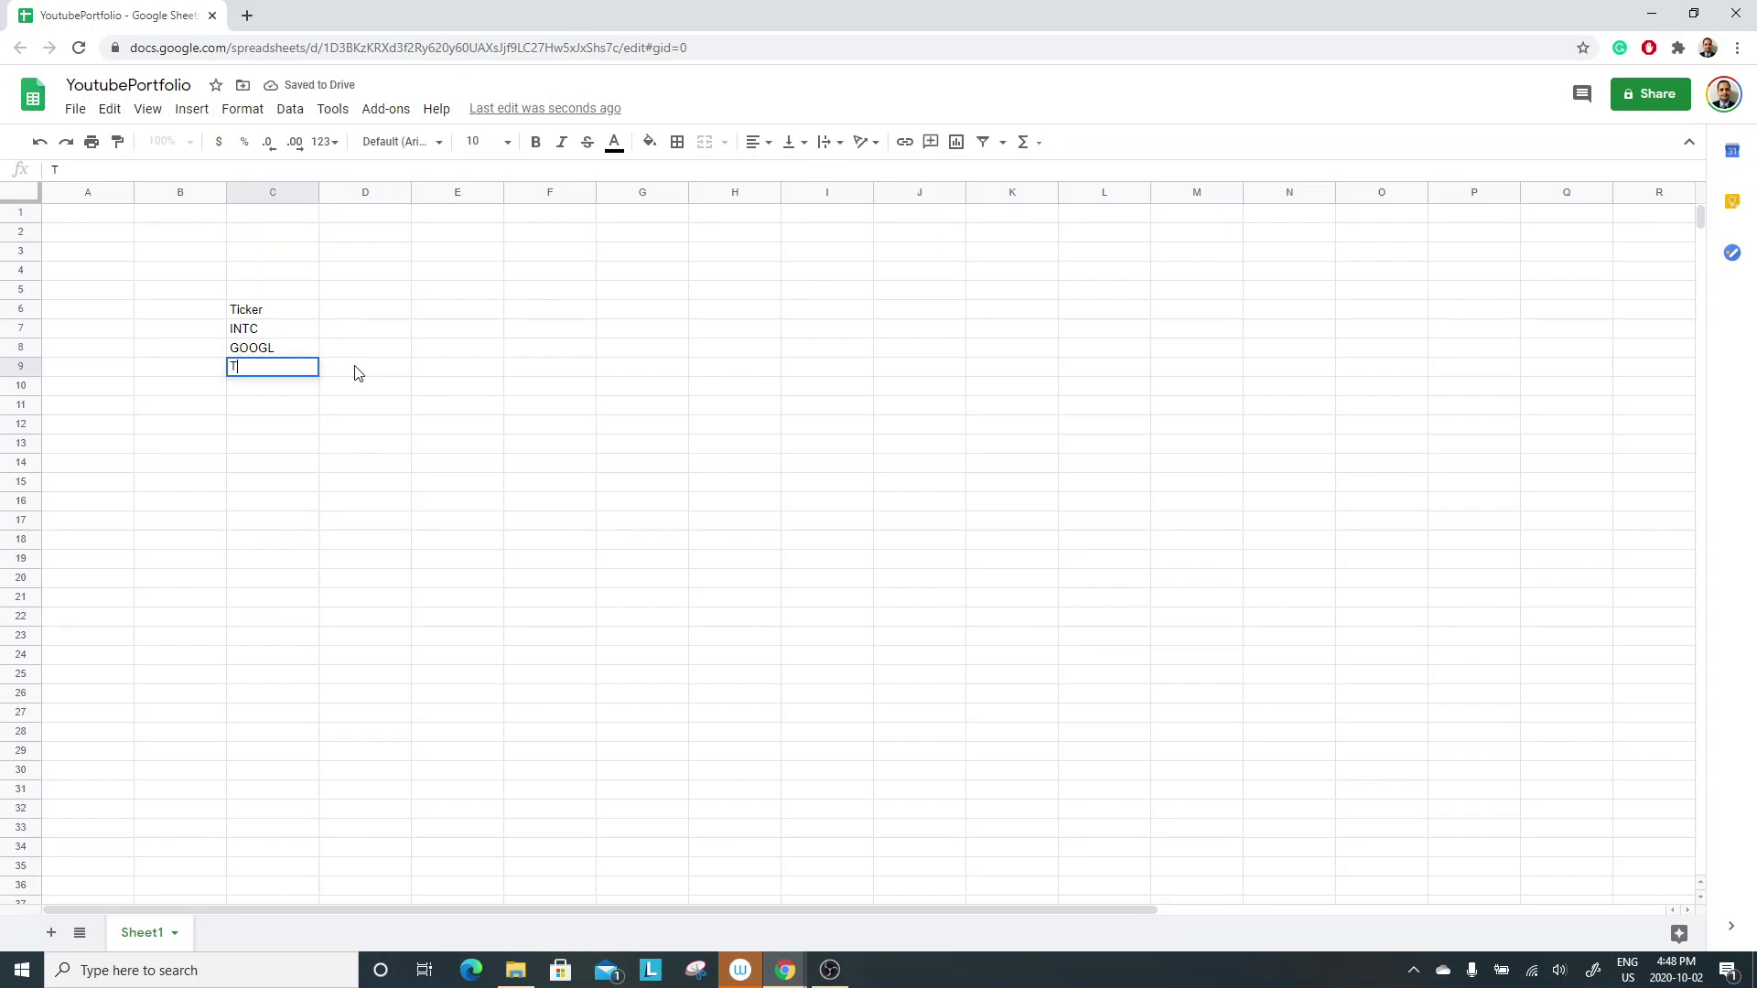
pyautogui.press('Return')
pyautogui.write('FB')
pyautogui.press('Return')
pyautogui.write('WMT')
pyautogui.press('Return')
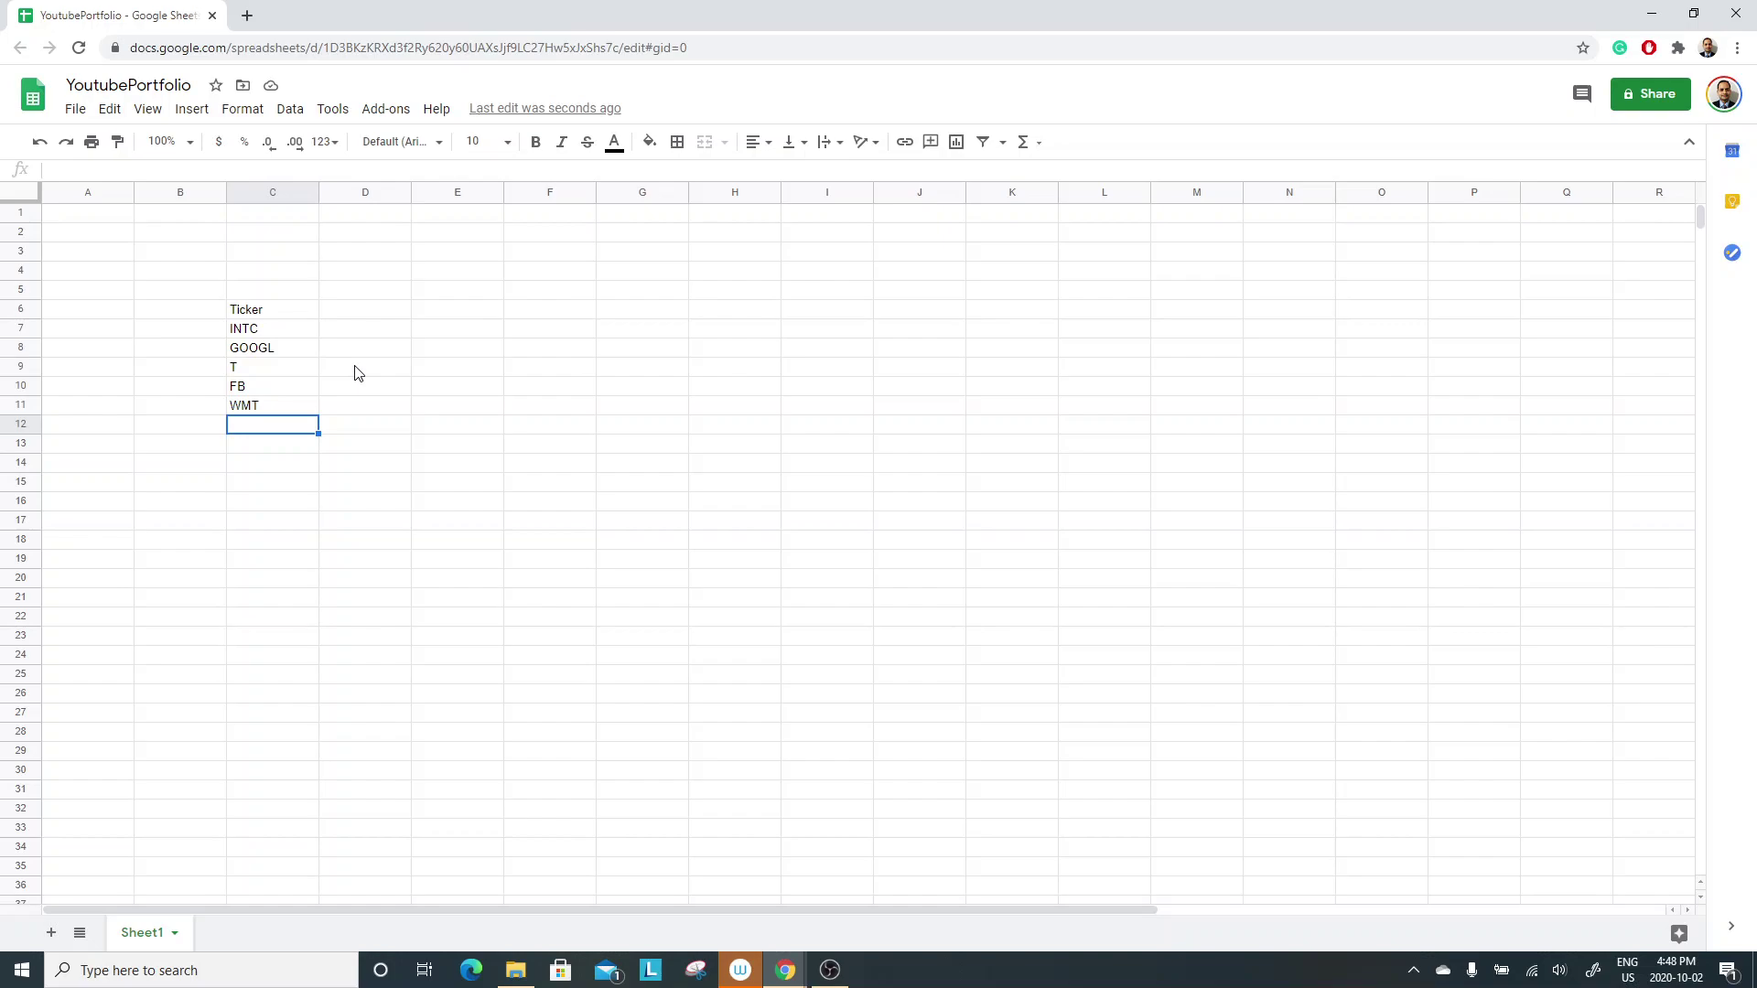
# Add the column header Quality in D6, beside the Ticker header.
pyautogui.press('Up')
pyautogui.press('Up')
pyautogui.press('Up')
pyautogui.press('Up')
pyautogui.press('Up')
pyautogui.press('Right')
pyautogui.press('Up')
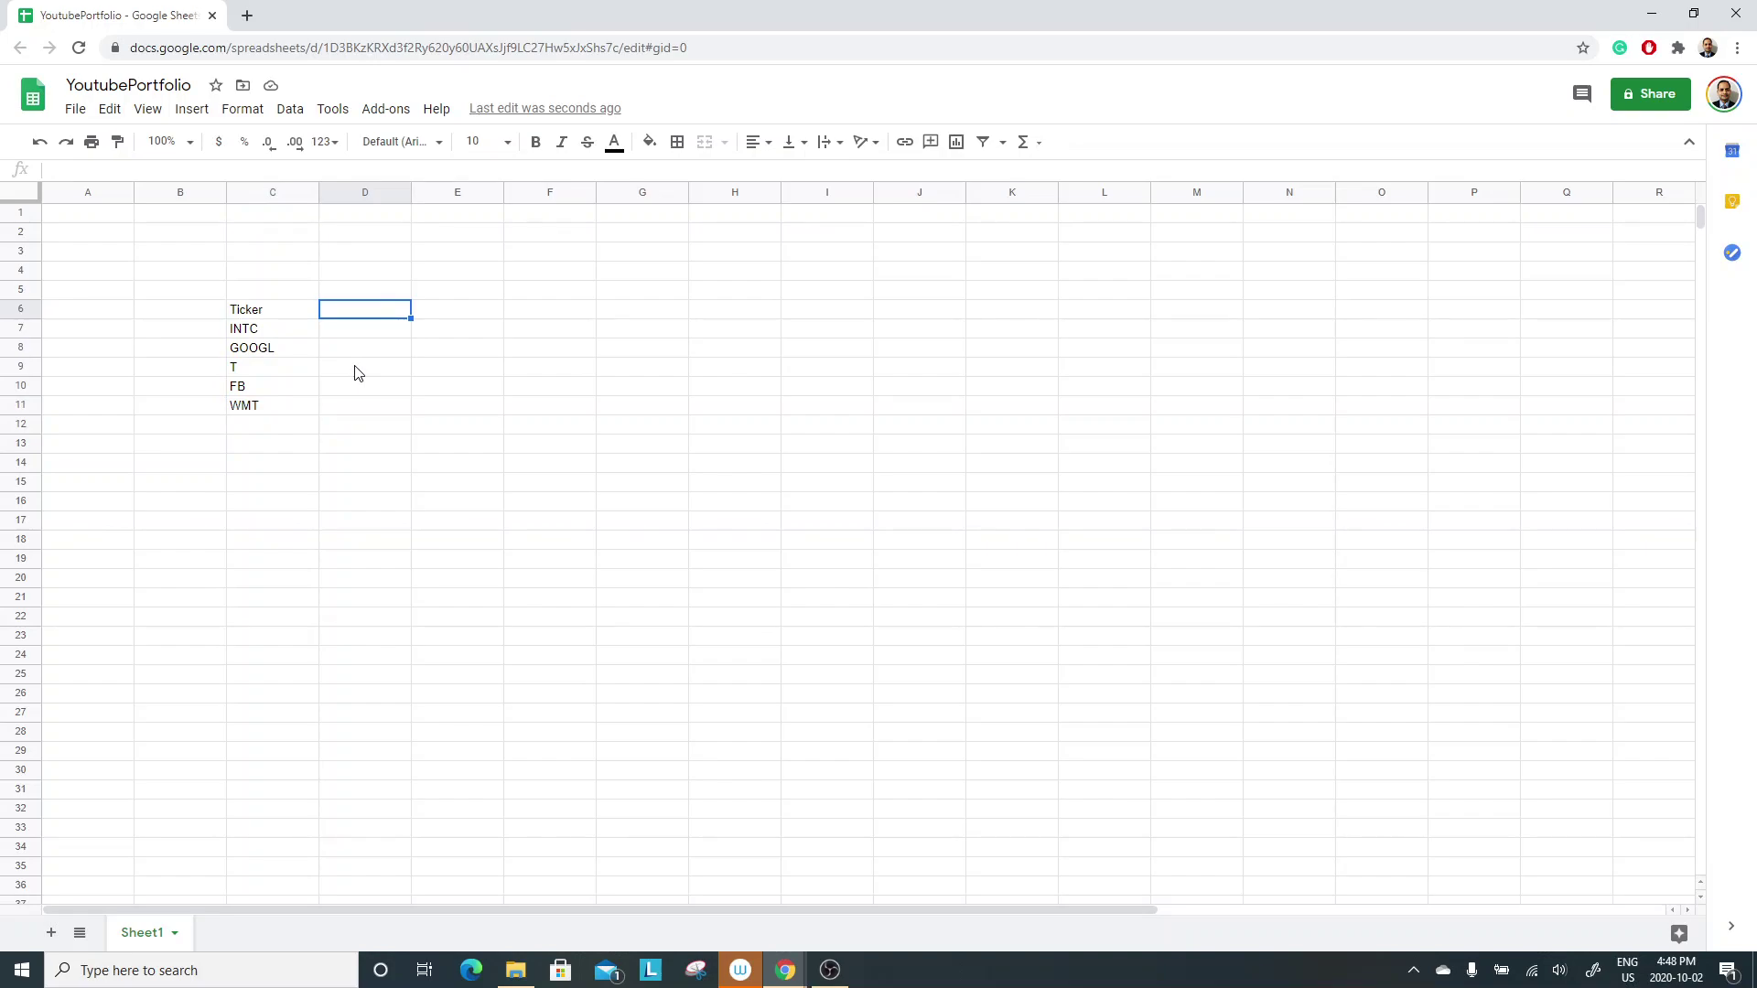
pyautogui.write('Quality')
pyautogui.press('Return')
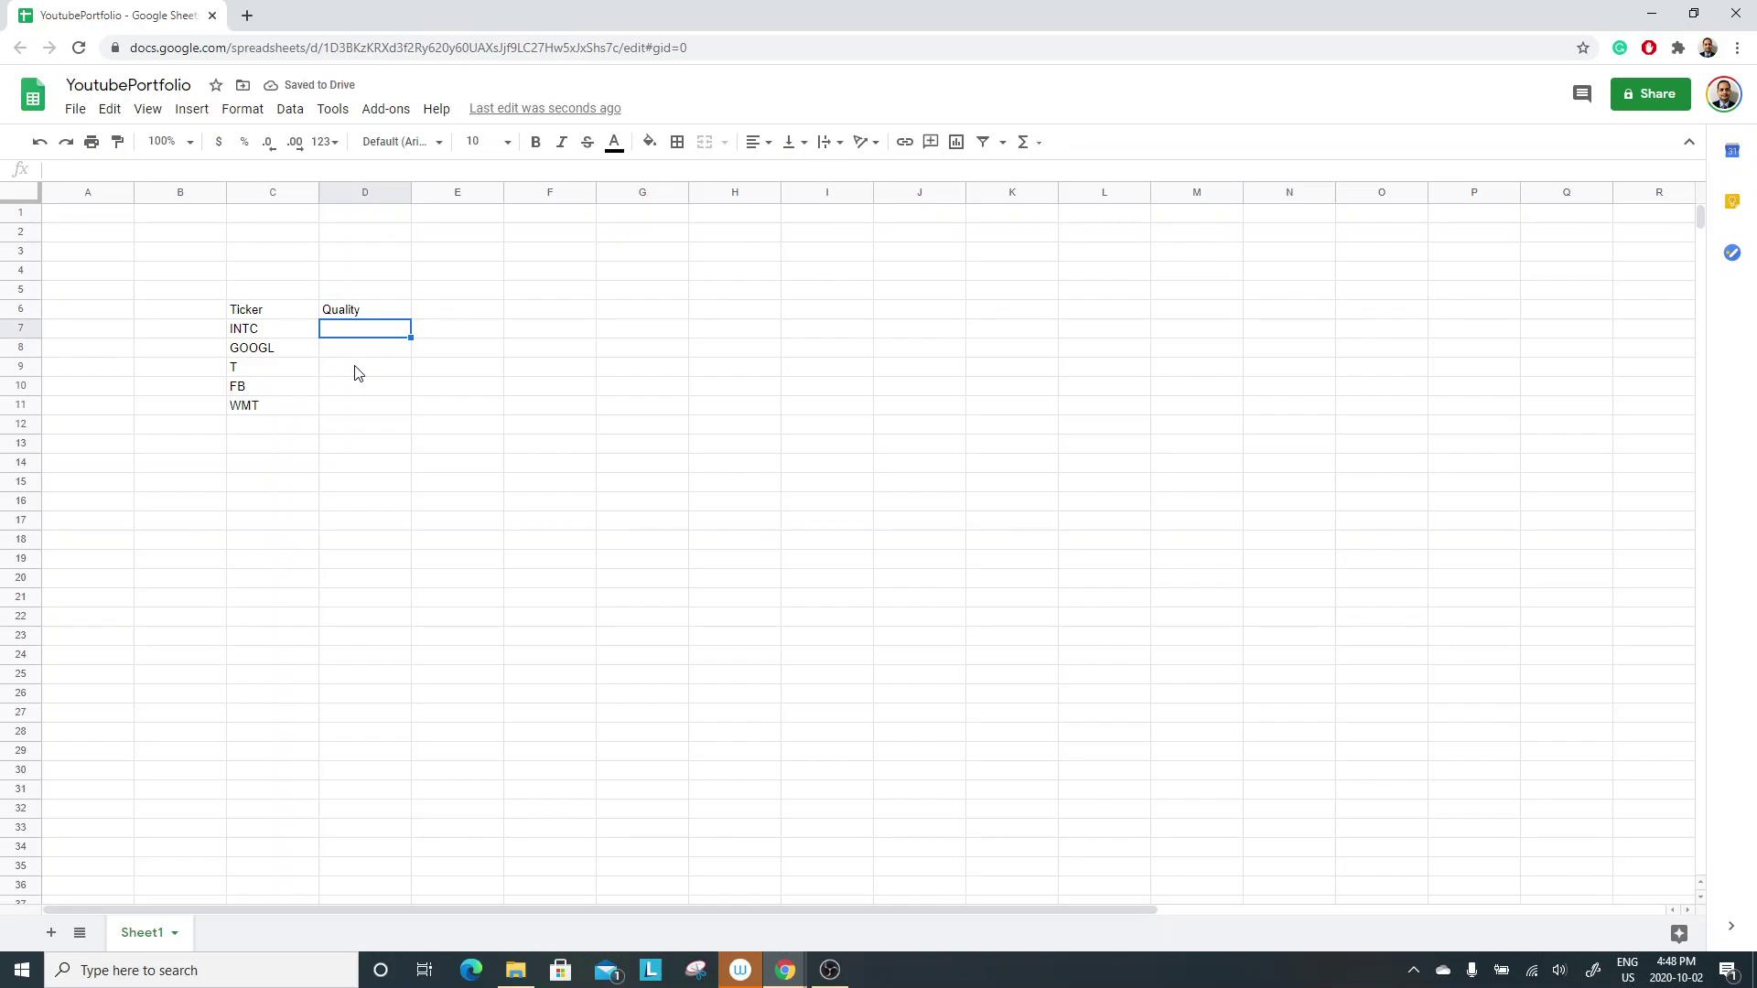
# Fill the Quality column in D7 to D11 with 10, 5, 10, 5 and 10 for the five tickers.
pyautogui.write('10')
pyautogui.press('Return')
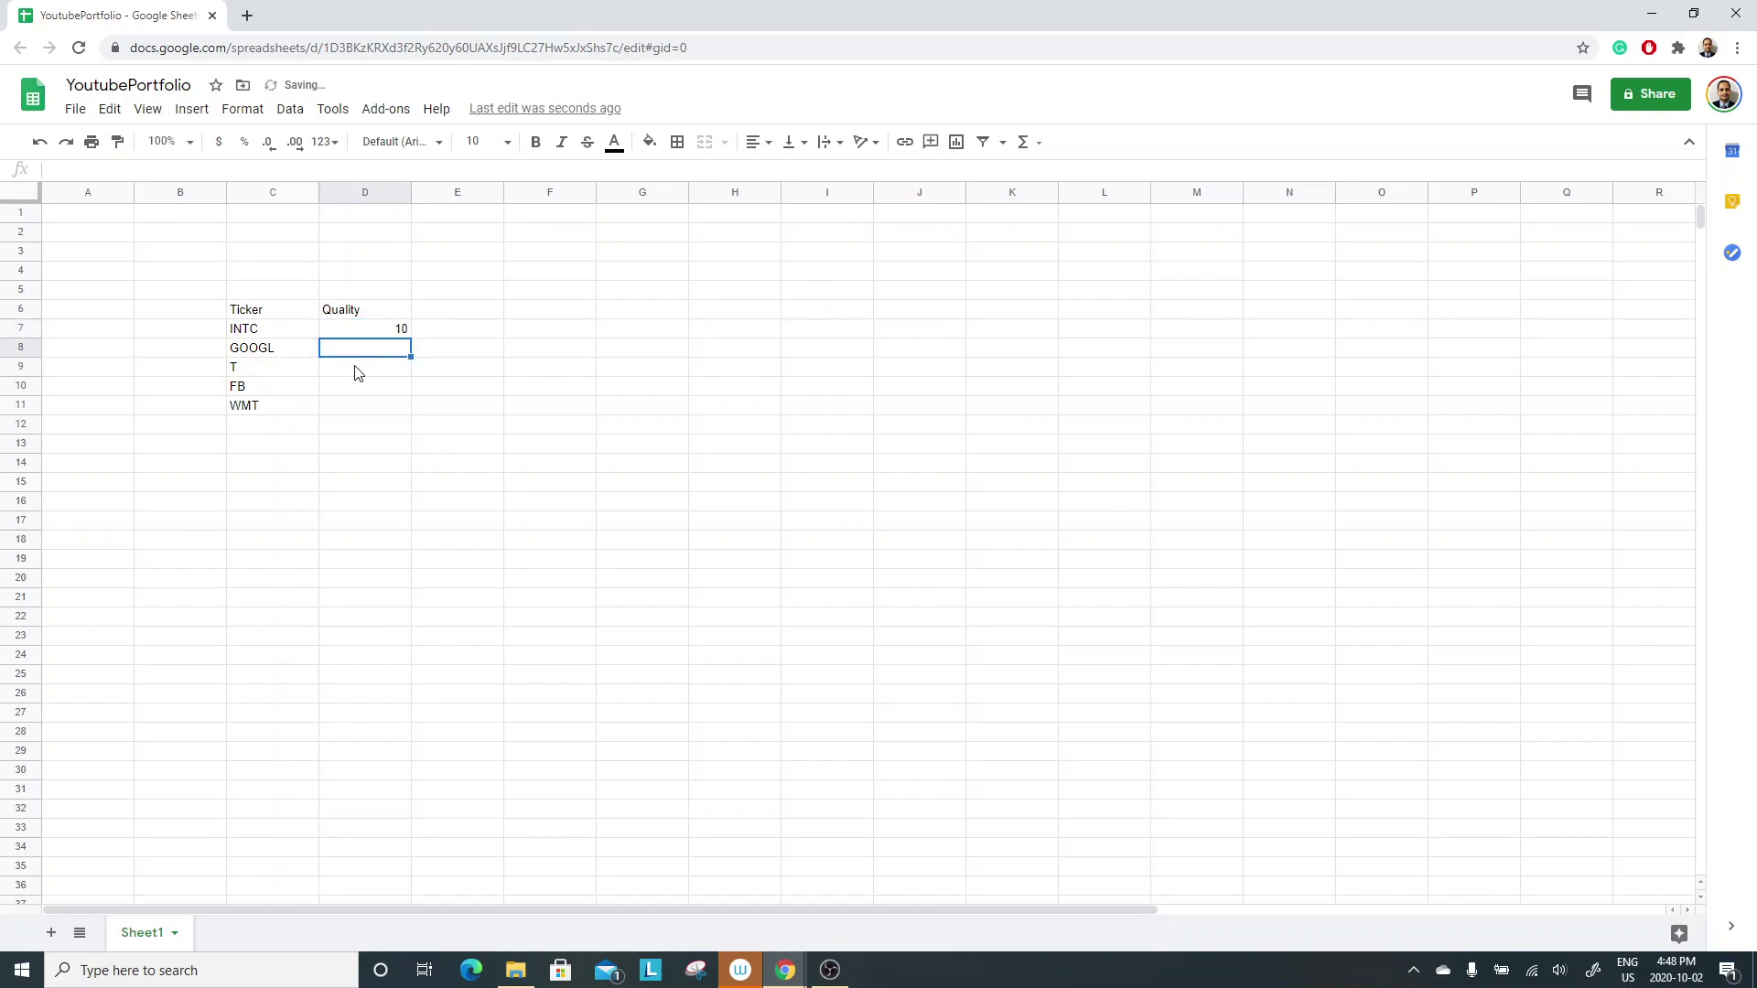
pyautogui.write('5')
pyautogui.press('Return')
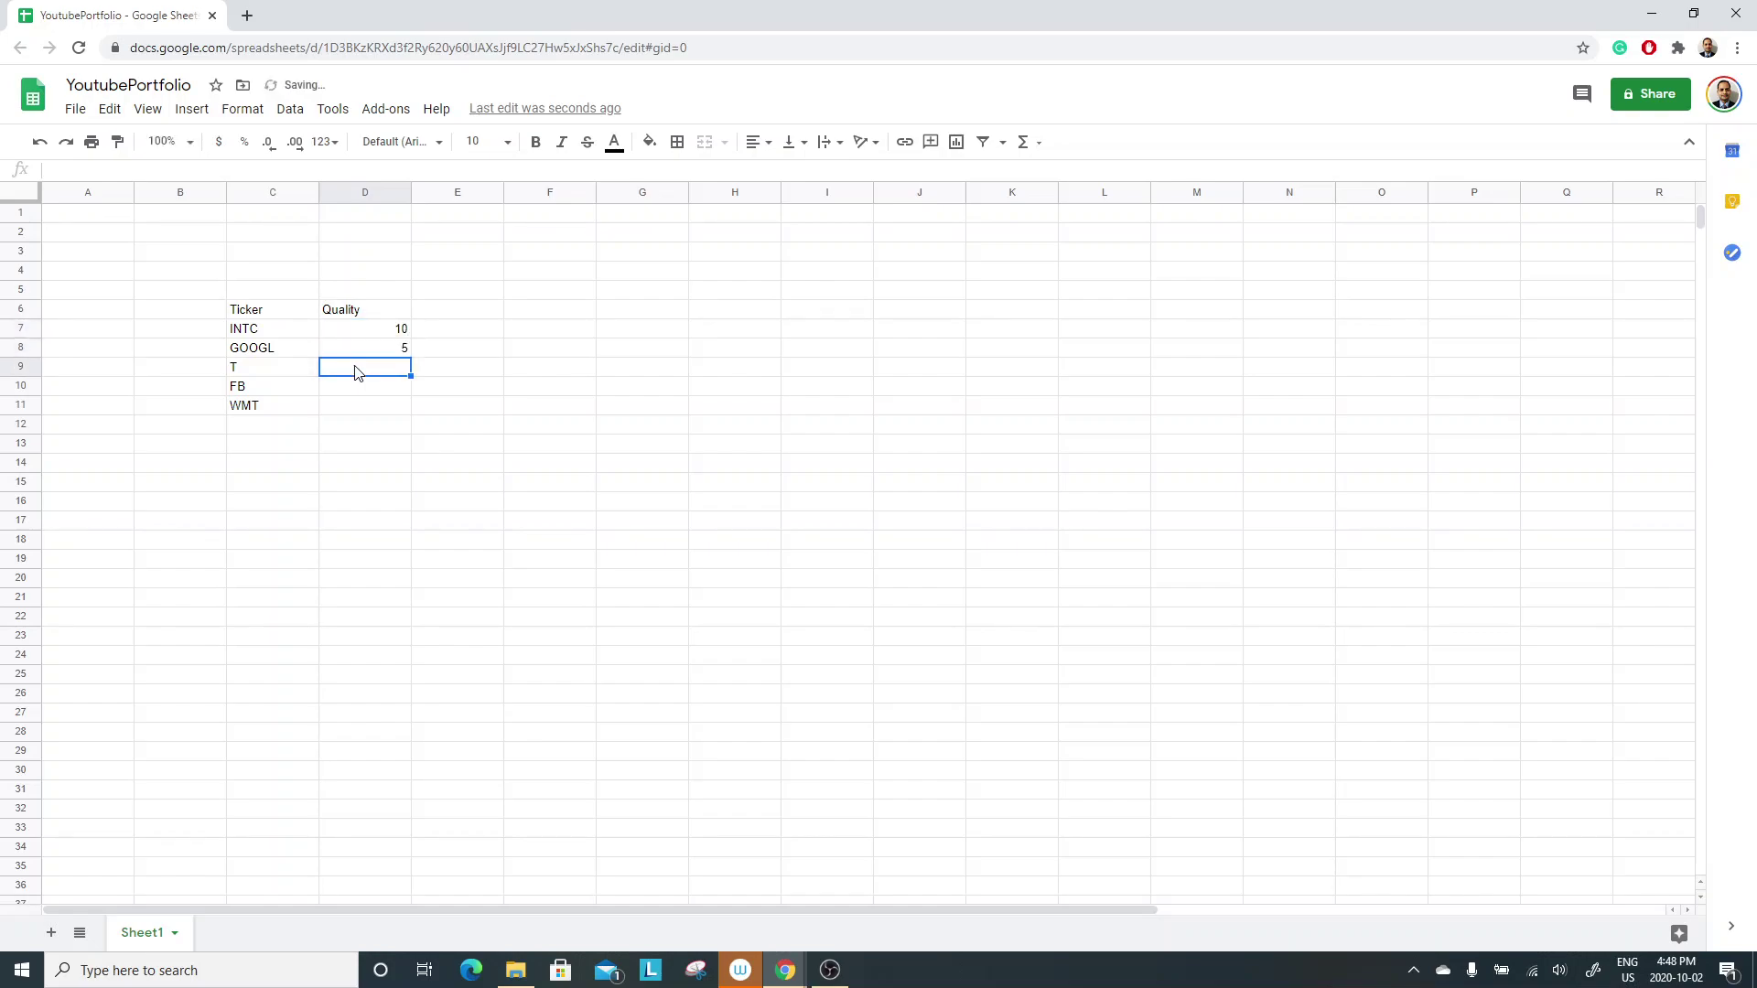
pyautogui.write('10')
pyautogui.press('Return')
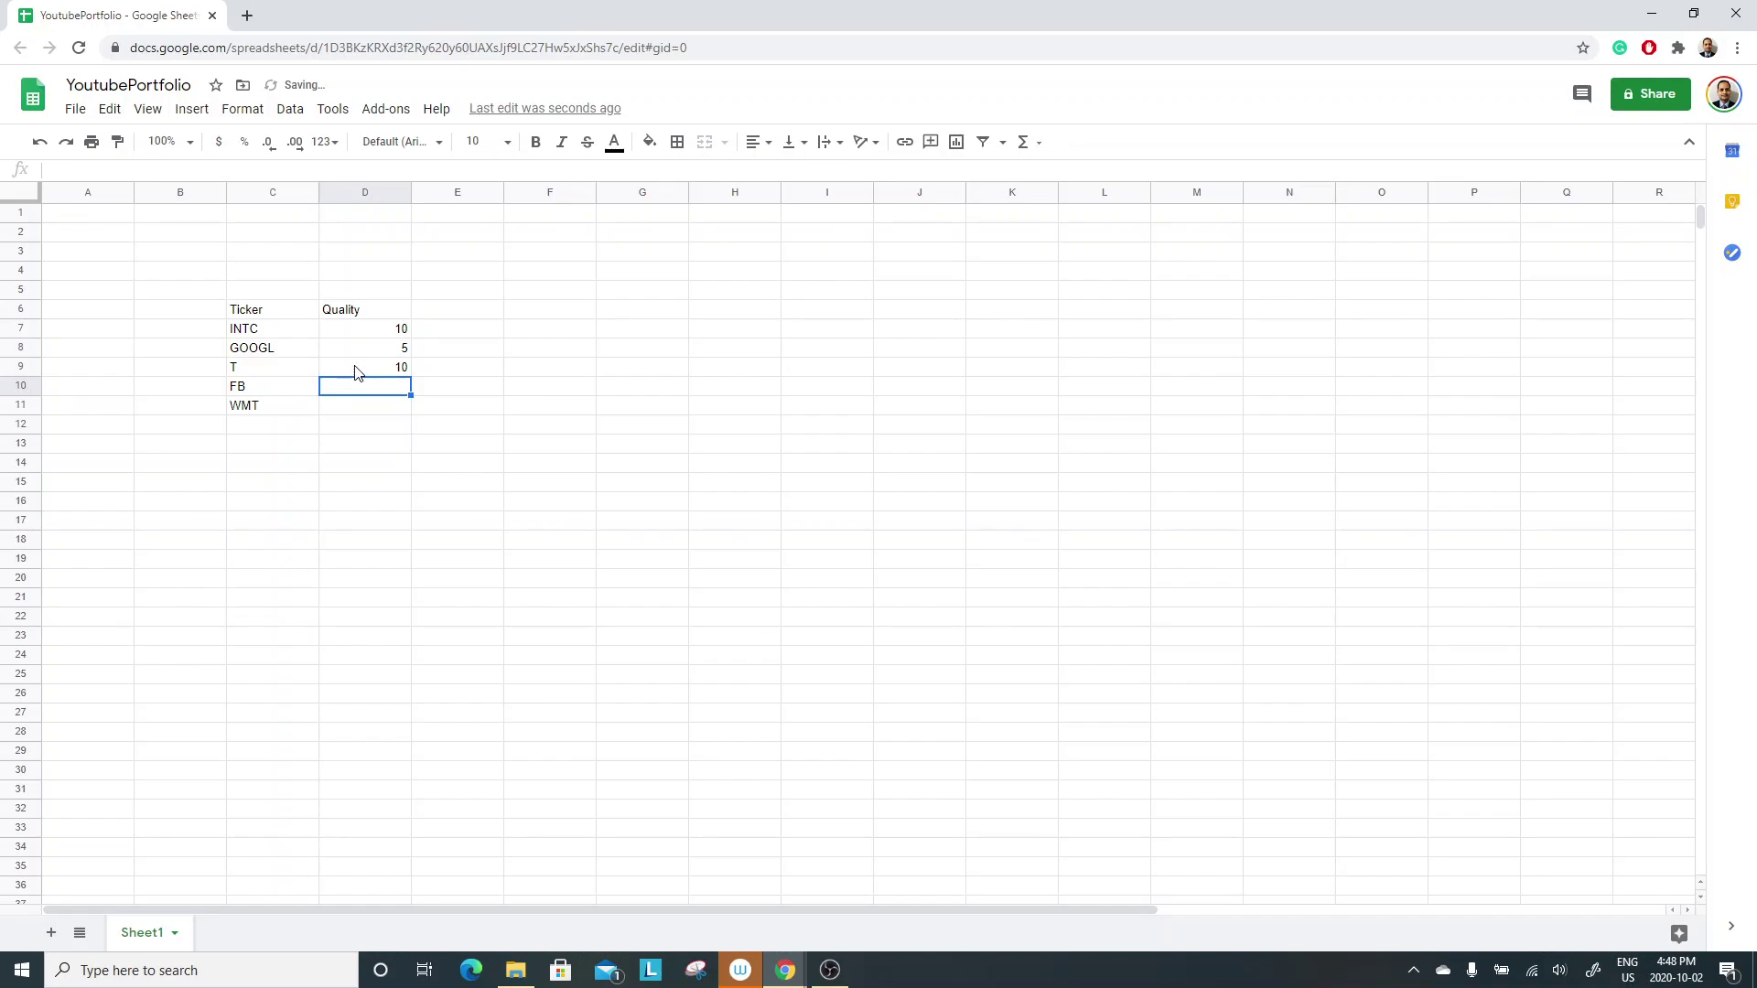
pyautogui.write('5')
pyautogui.press('Return')
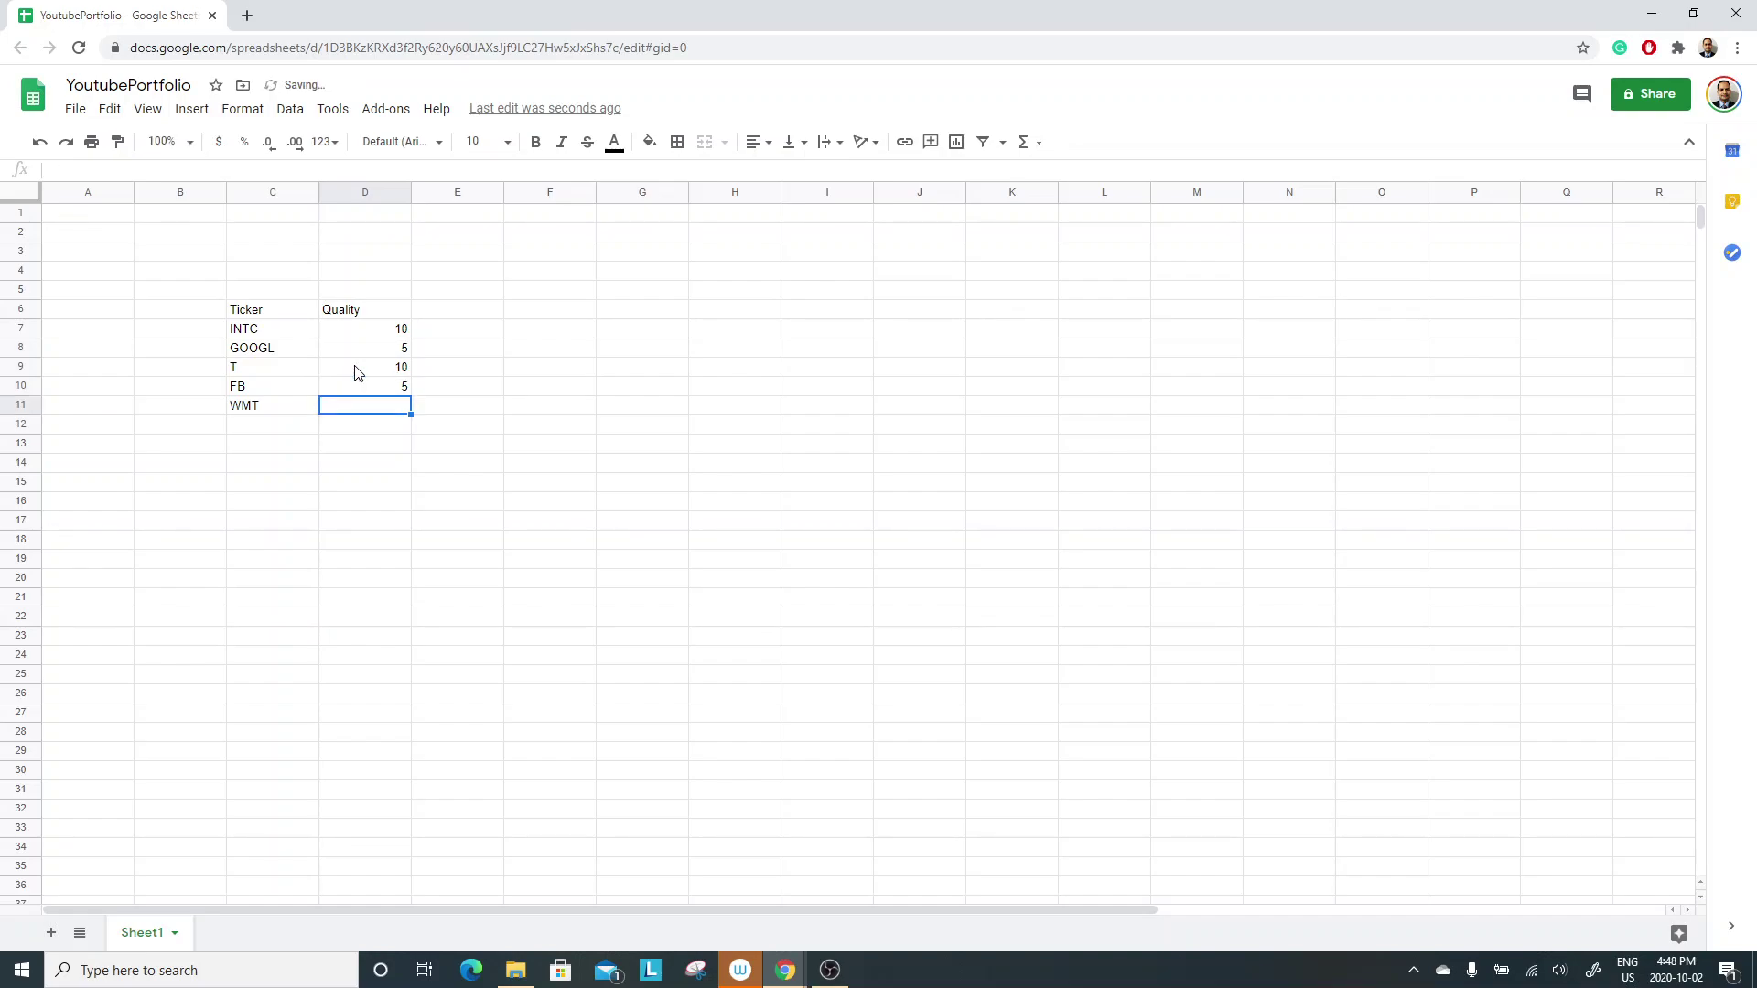
pyautogui.write('10')
pyautogui.press('Return')
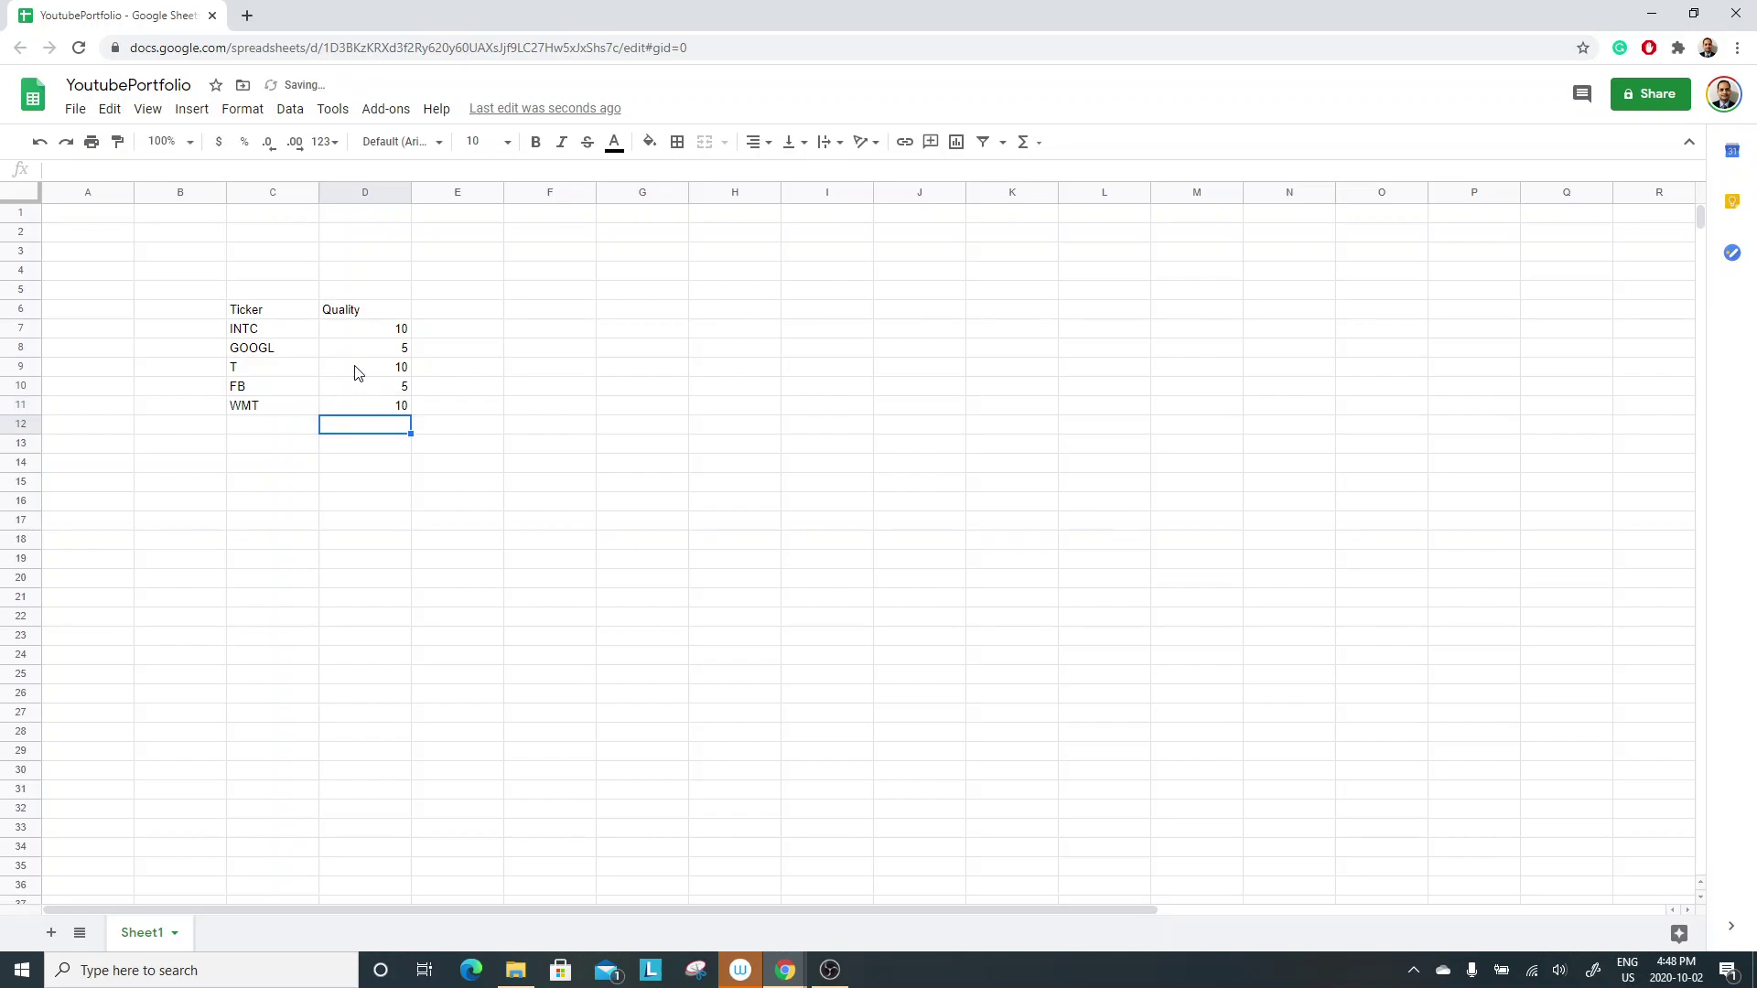
# Add the column header Purchase Price in E6, beside the Quality header.
pyautogui.press('Up')
pyautogui.press('Up')
pyautogui.press('Up')
pyautogui.press('Up')
pyautogui.press('Up')
pyautogui.press('Up')
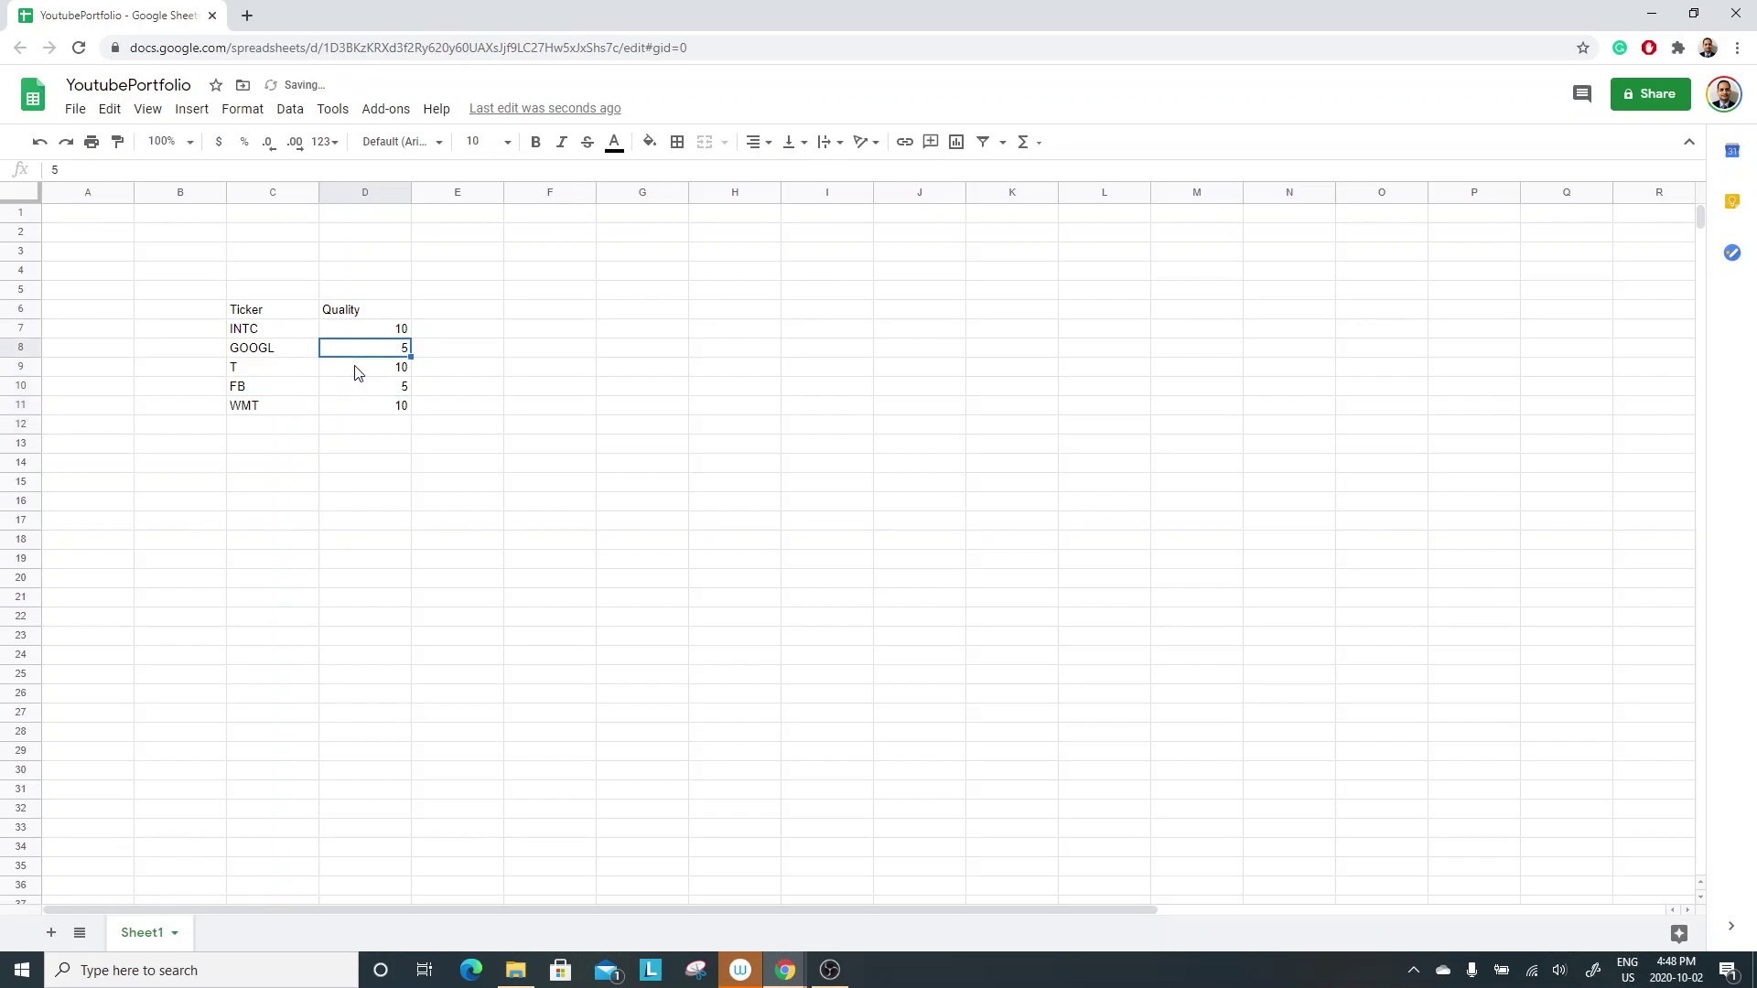
pyautogui.press('Right')
pyautogui.write('Purchase Price')
pyautogui.press('Return')
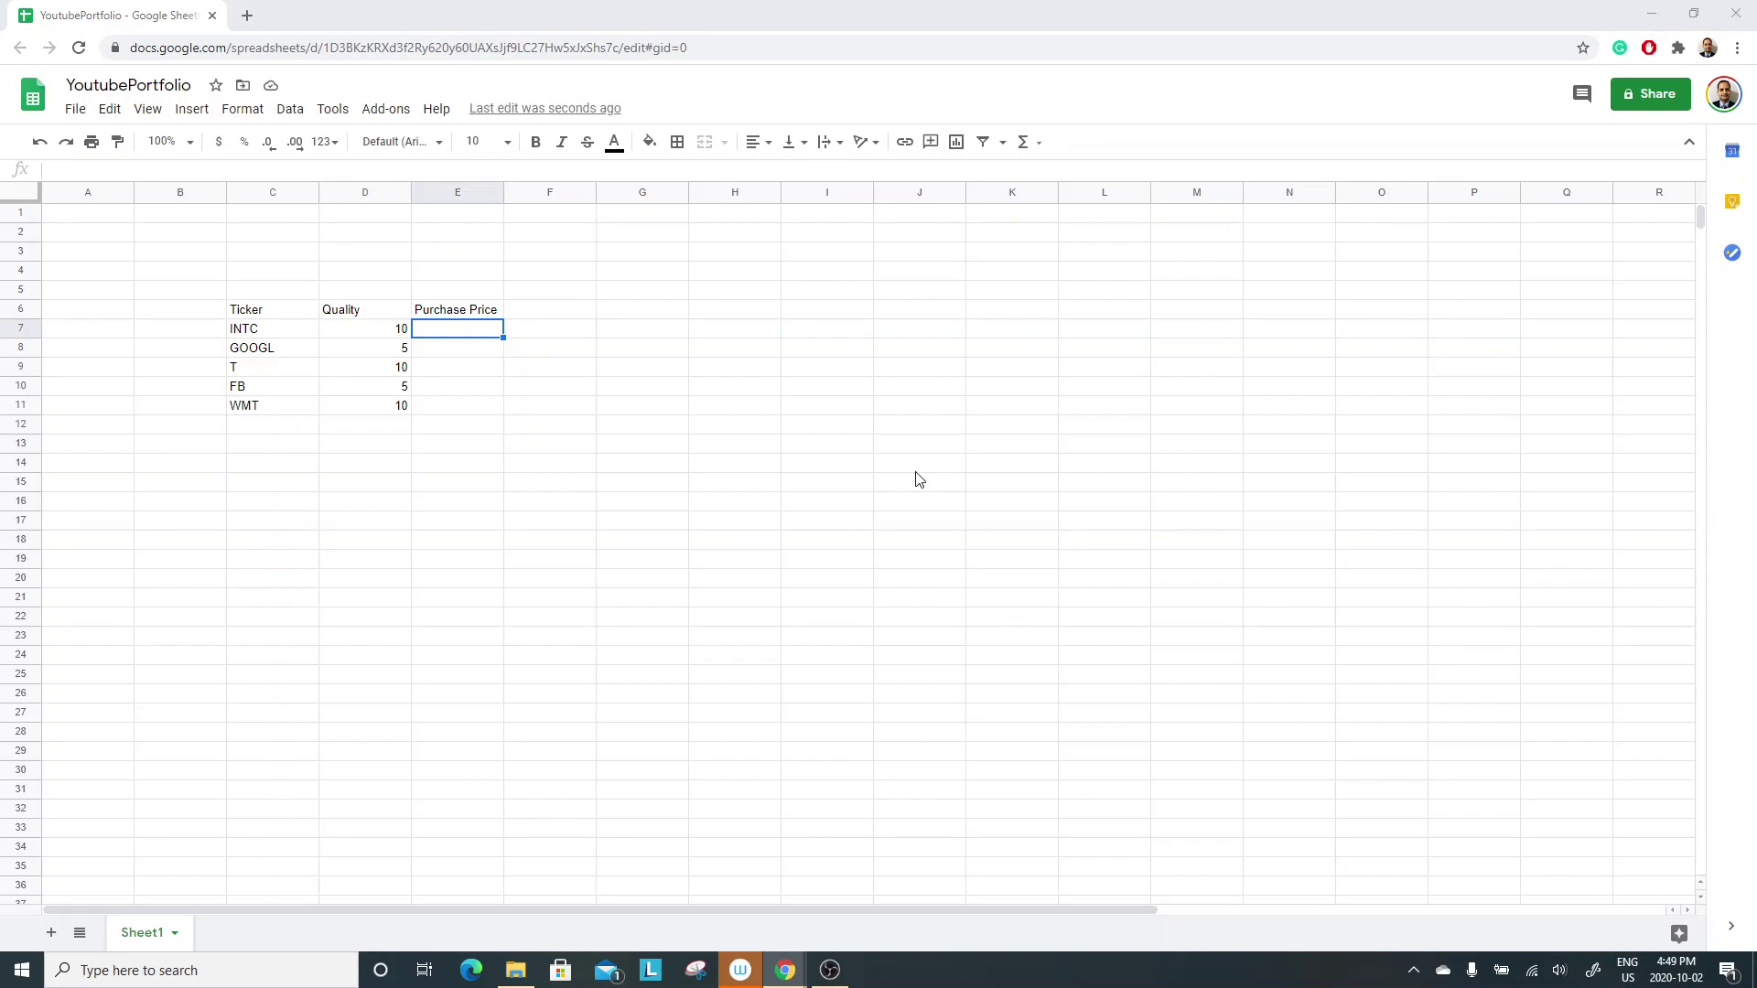
# Fill the Purchase Price column in E7 to E11 with $39.33, $1,200.00, $20.00, $200.00 and $99.00.
pyautogui.click(477, 341)
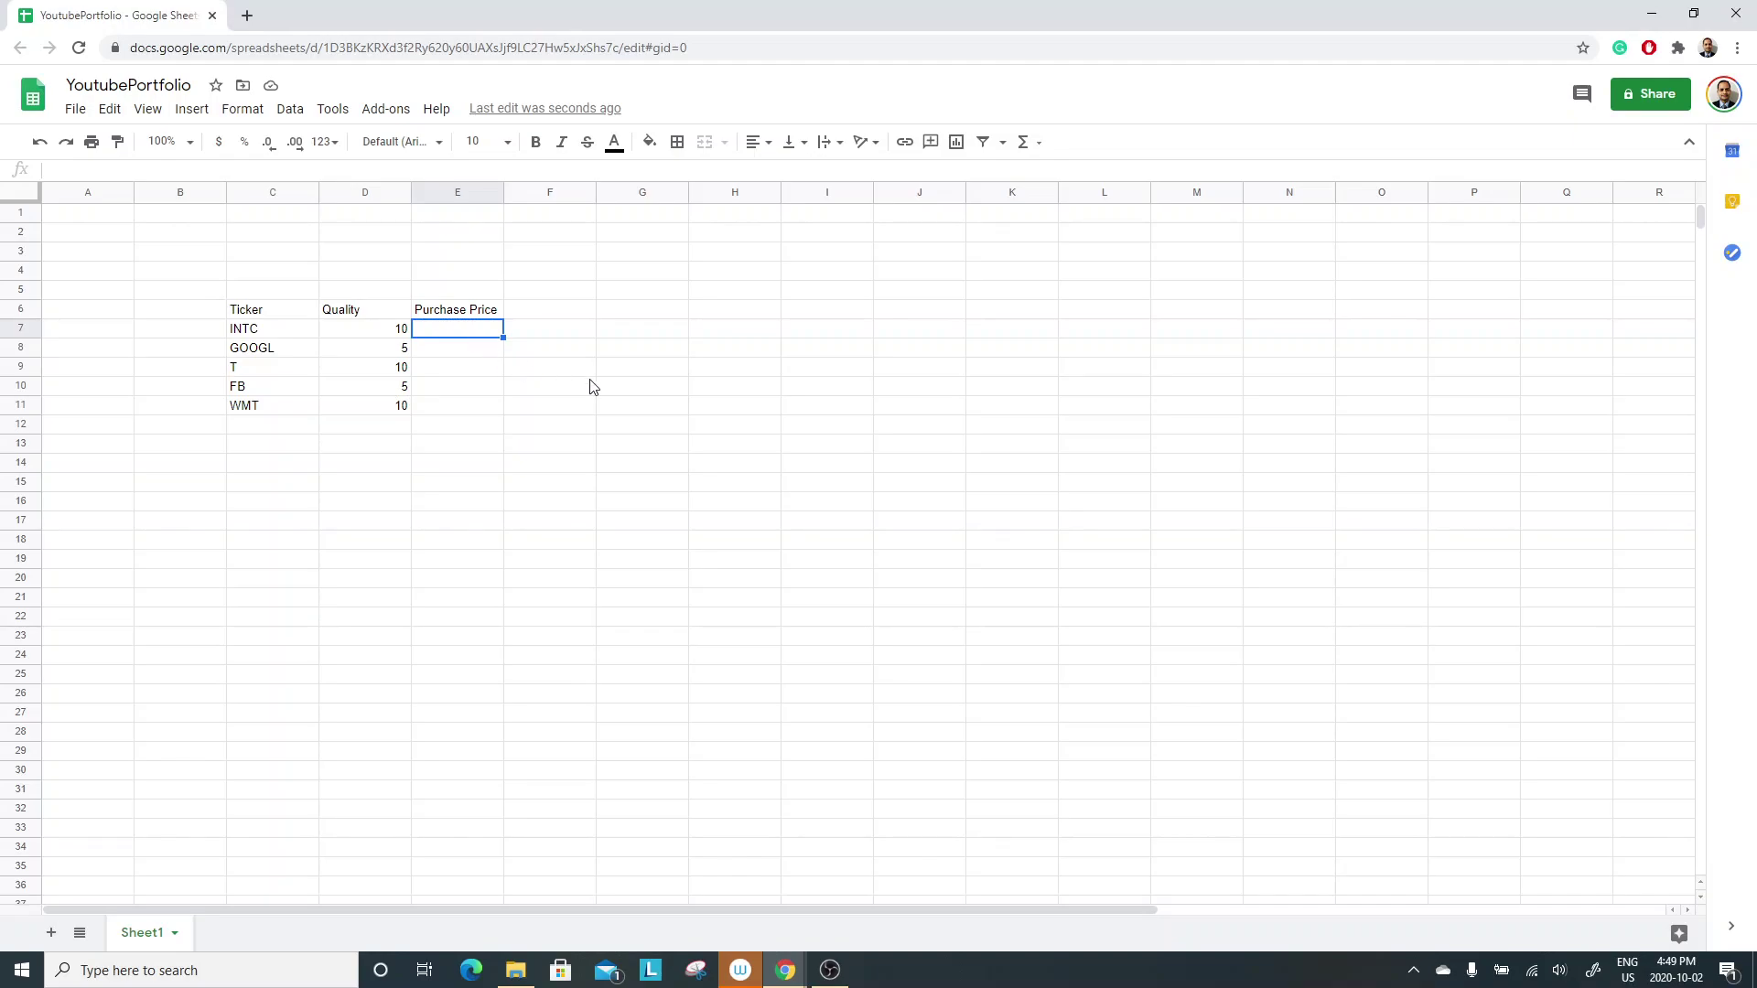
pyautogui.write('$39.33 $1,200.00 $20.00 $200.00 $99.00')
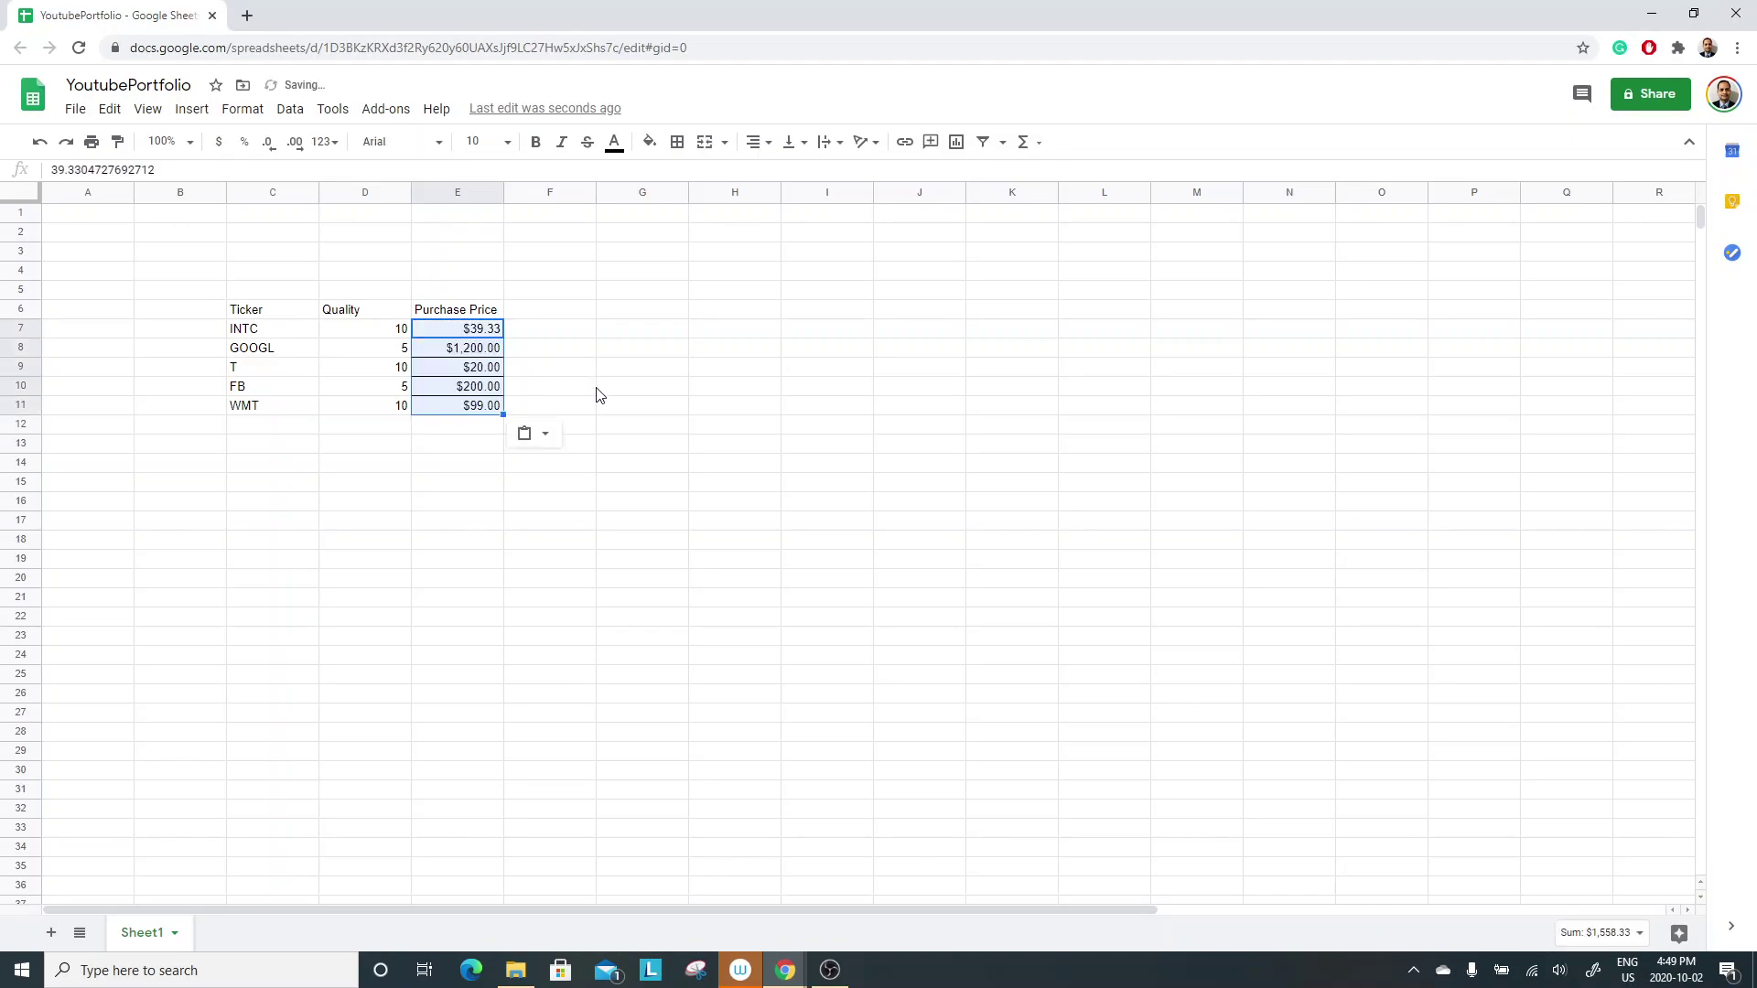
pyautogui.click(494, 384)
pyautogui.click(485, 368)
pyautogui.click(478, 410)
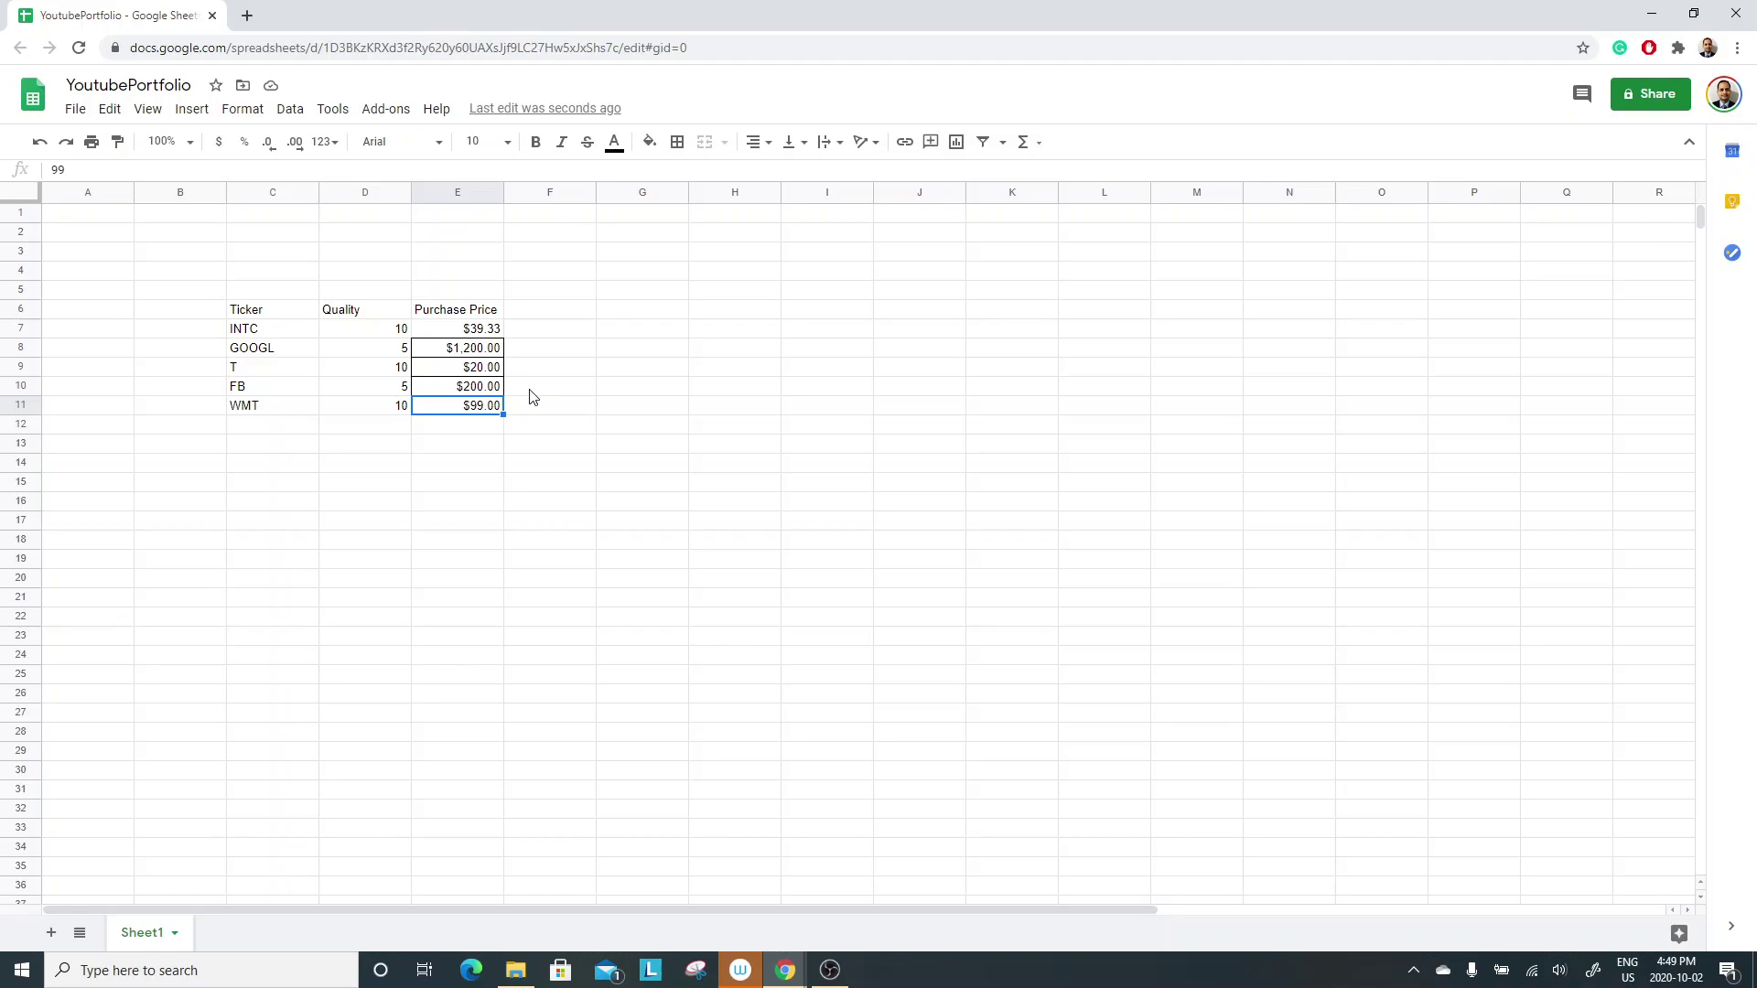
# Add the column header Total Cost in F6, beside the Purchase Price header.
pyautogui.press('Up')
pyautogui.press('Up')
pyautogui.press('Up')
pyautogui.press('Up')
pyautogui.press('Up')
pyautogui.press('Right')
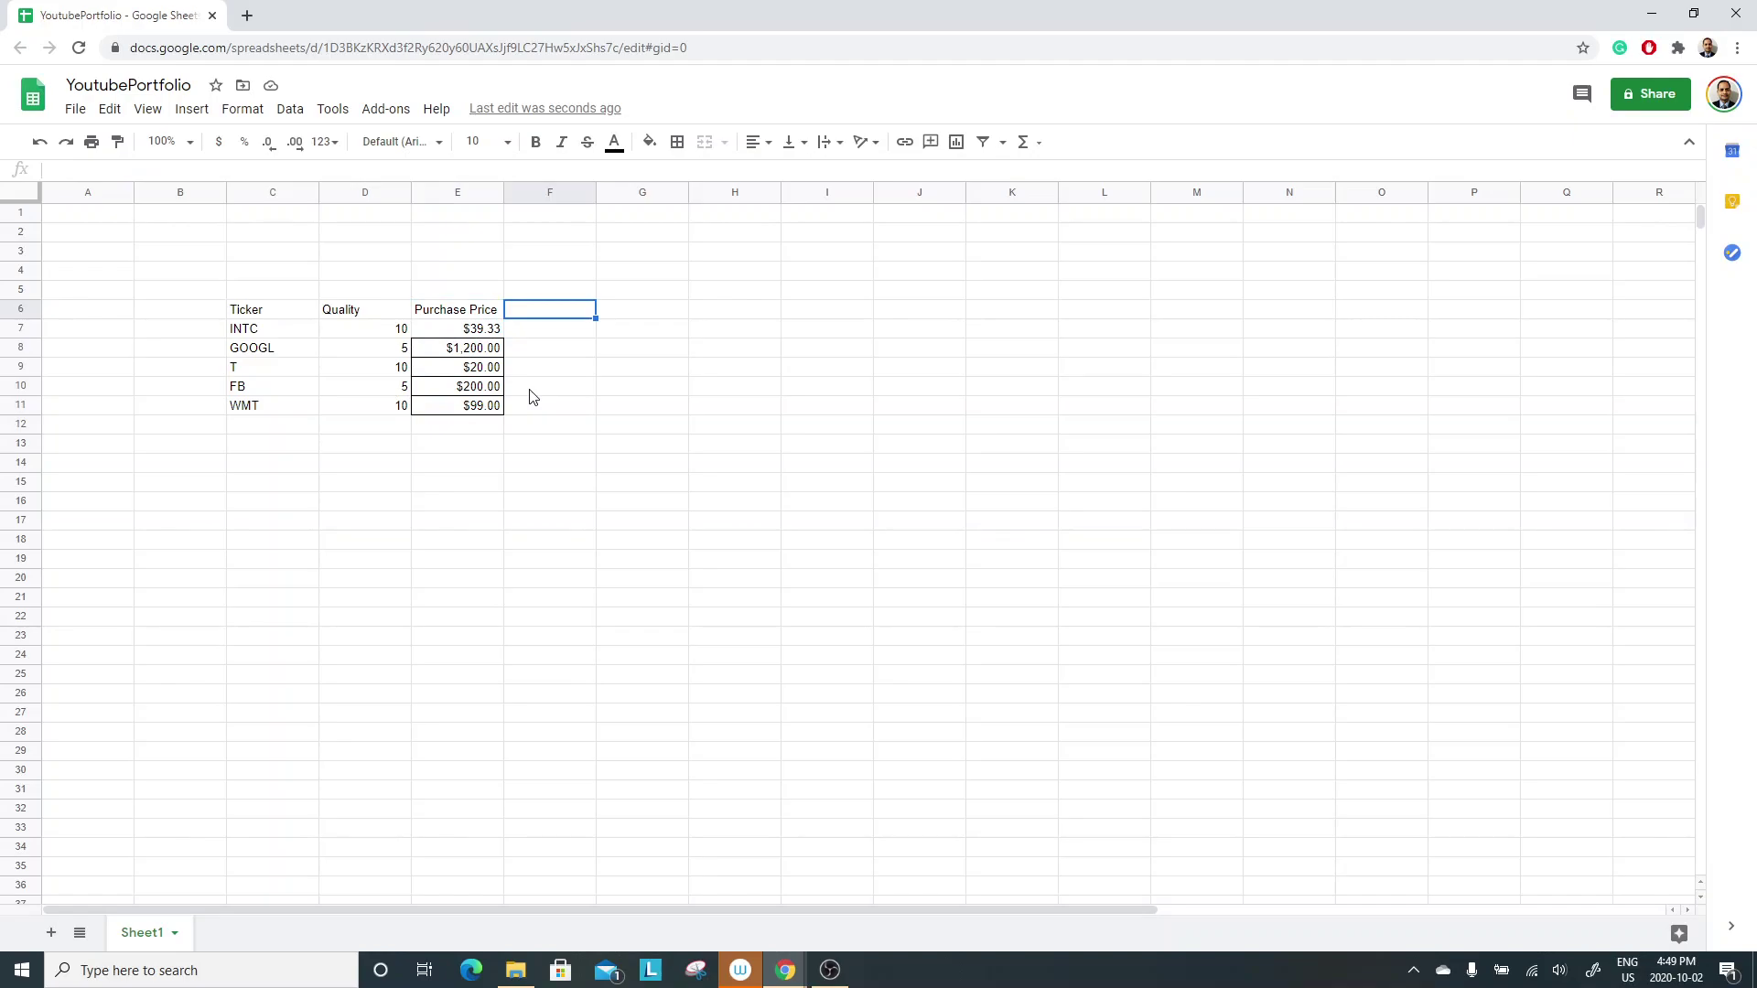
pyautogui.click(523, 430)
pyautogui.click(529, 316)
pyautogui.write('Total Cost')
pyautogui.press('Return')
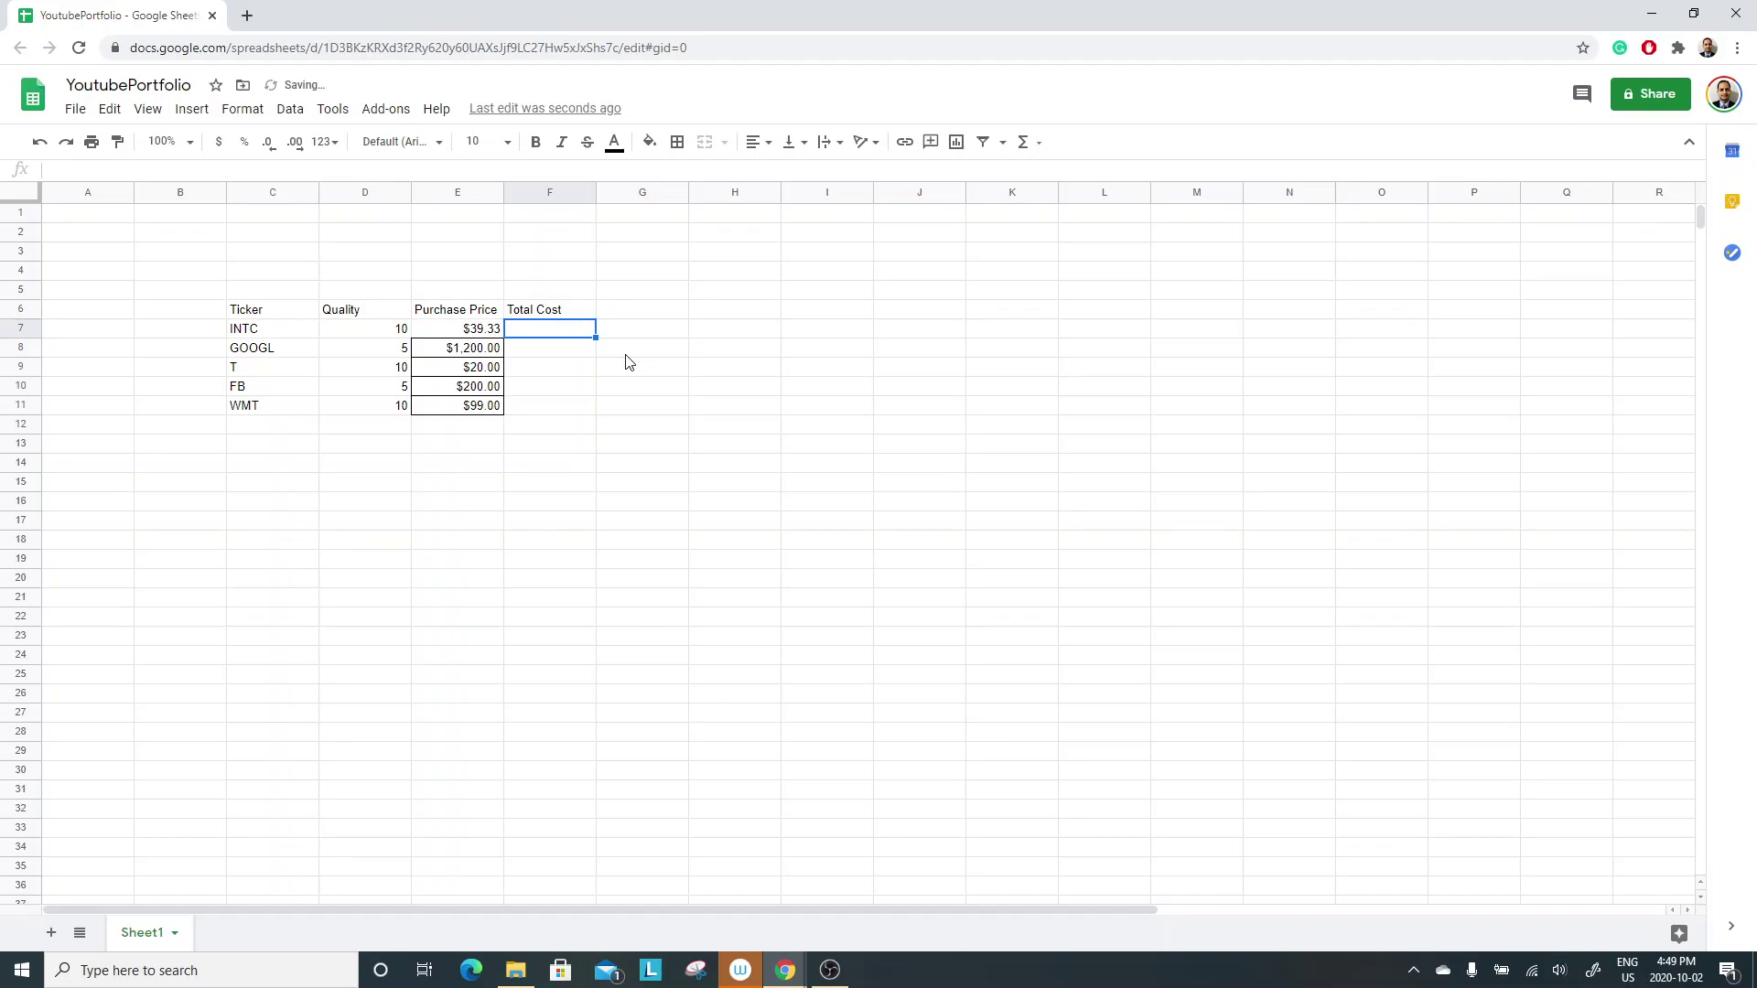
# Enter a formula in F7 under Total Cost that multiplies D6 by the INTC purchase price in E7.
pyautogui.write('=')
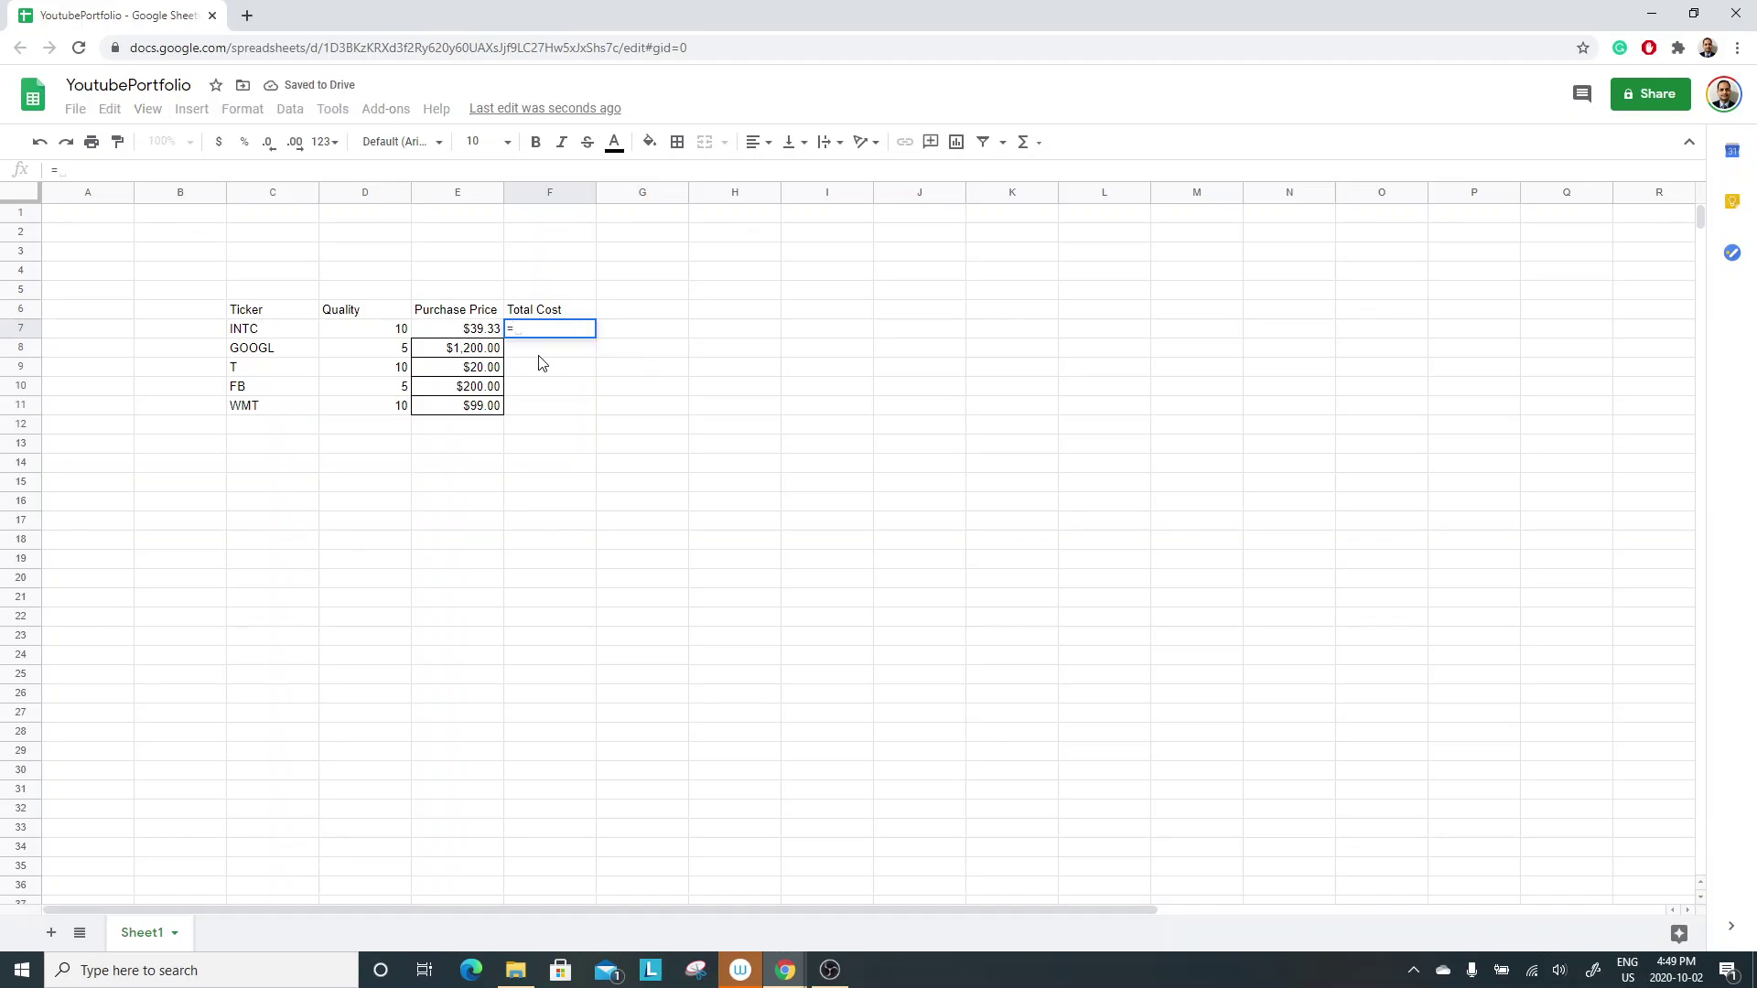
pyautogui.click(389, 311)
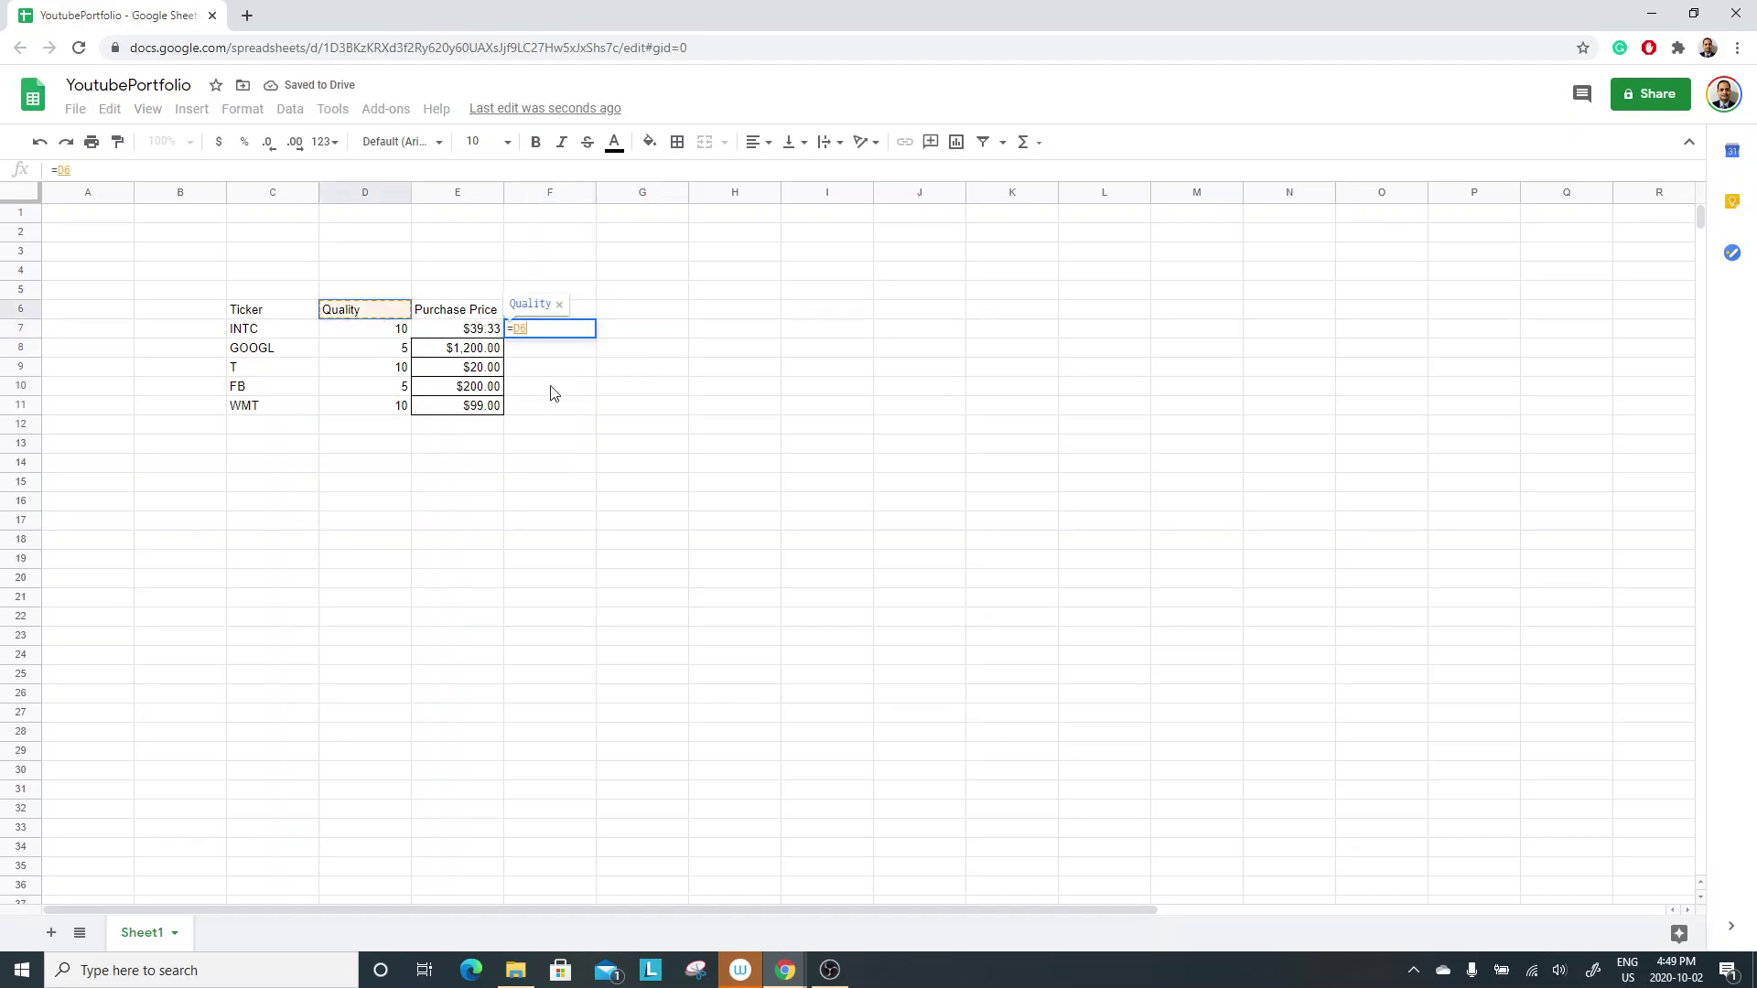
pyautogui.write('*')
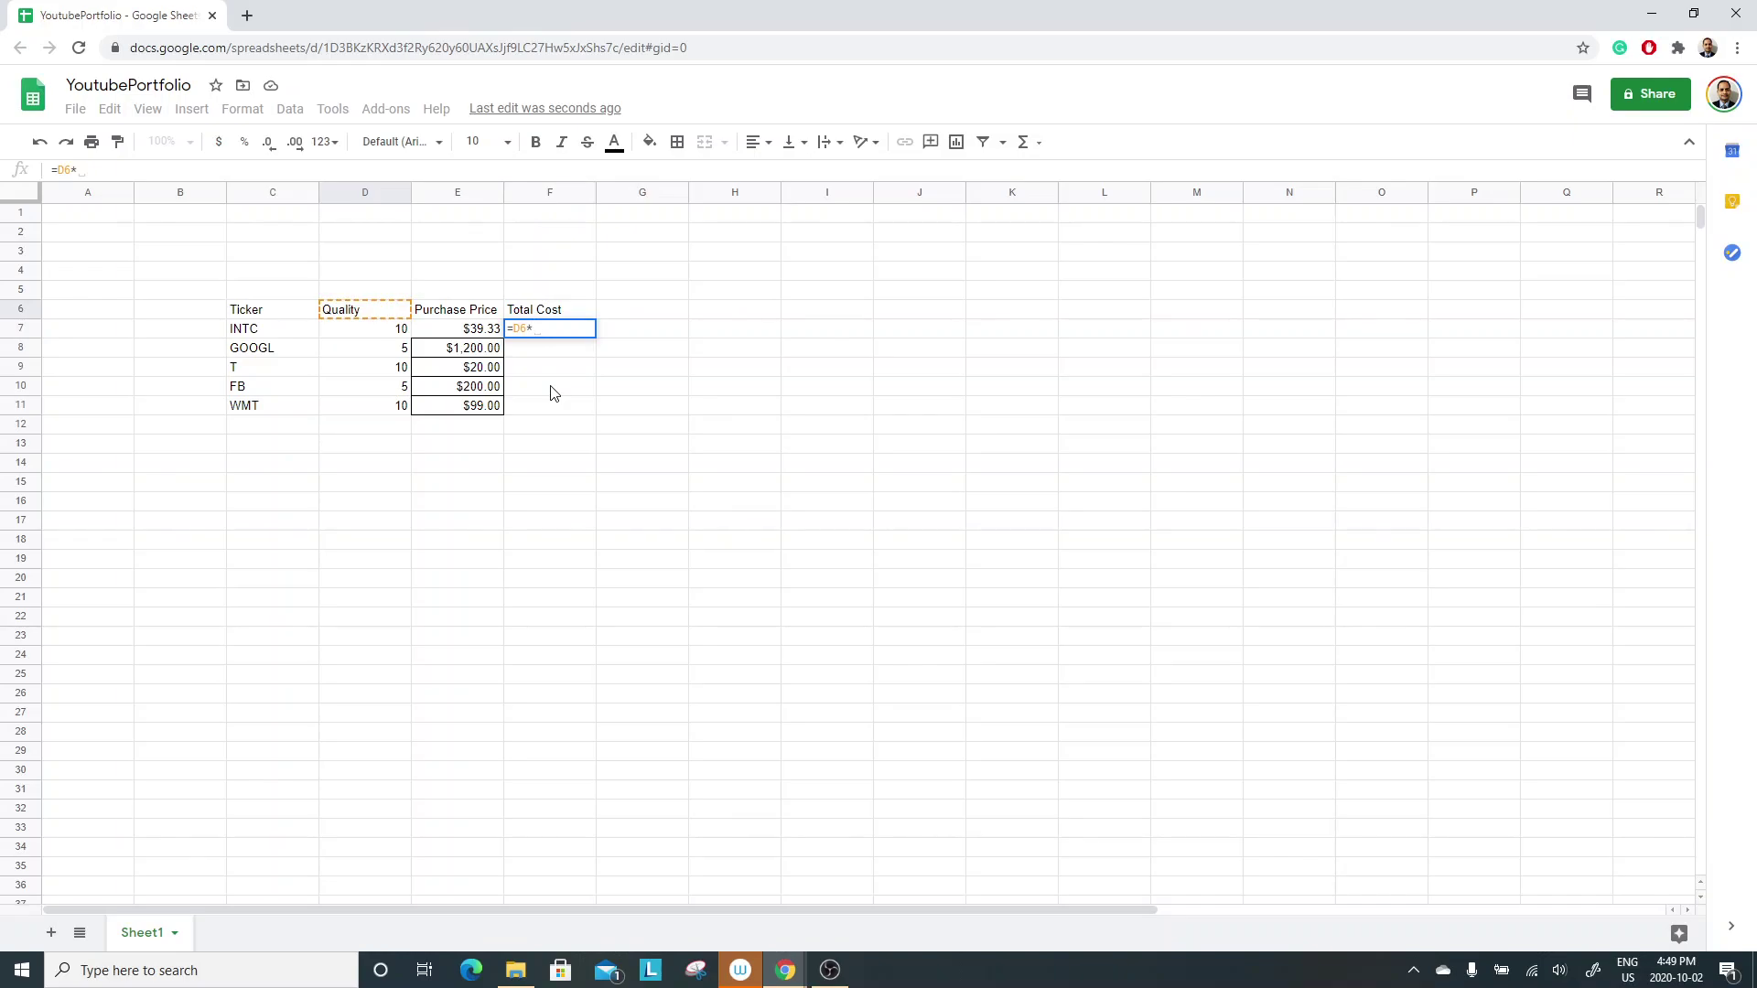
pyautogui.click(479, 332)
pyautogui.press('Return')
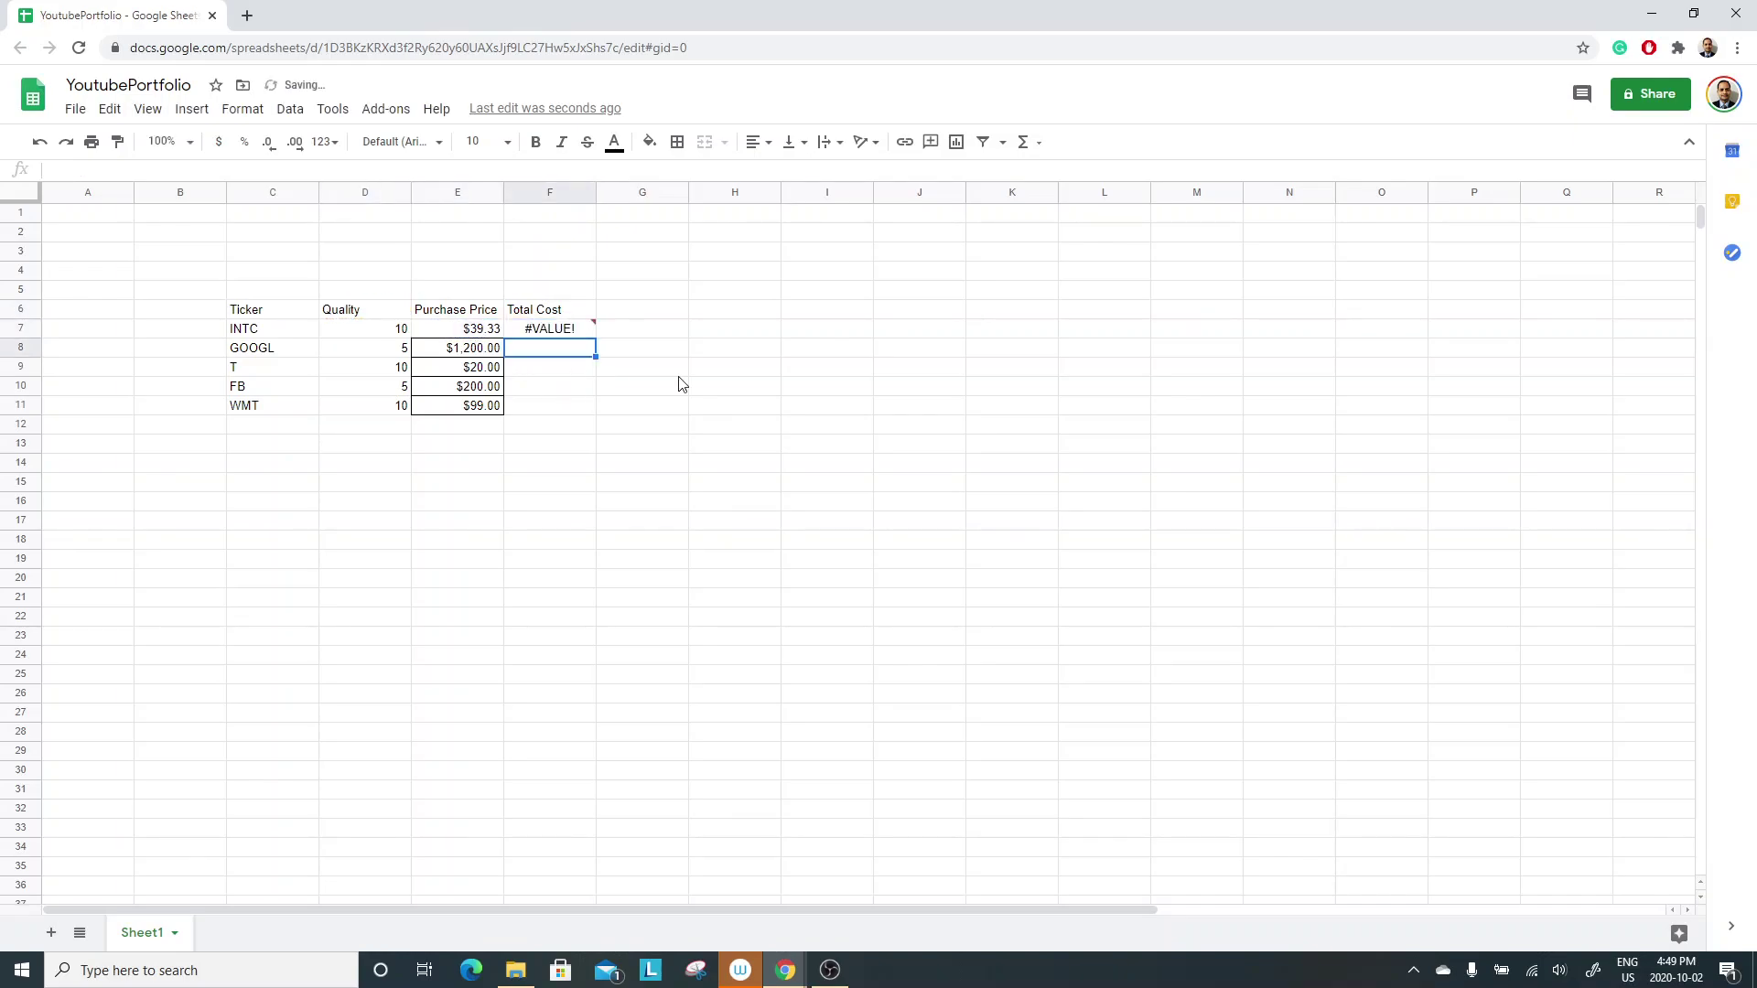
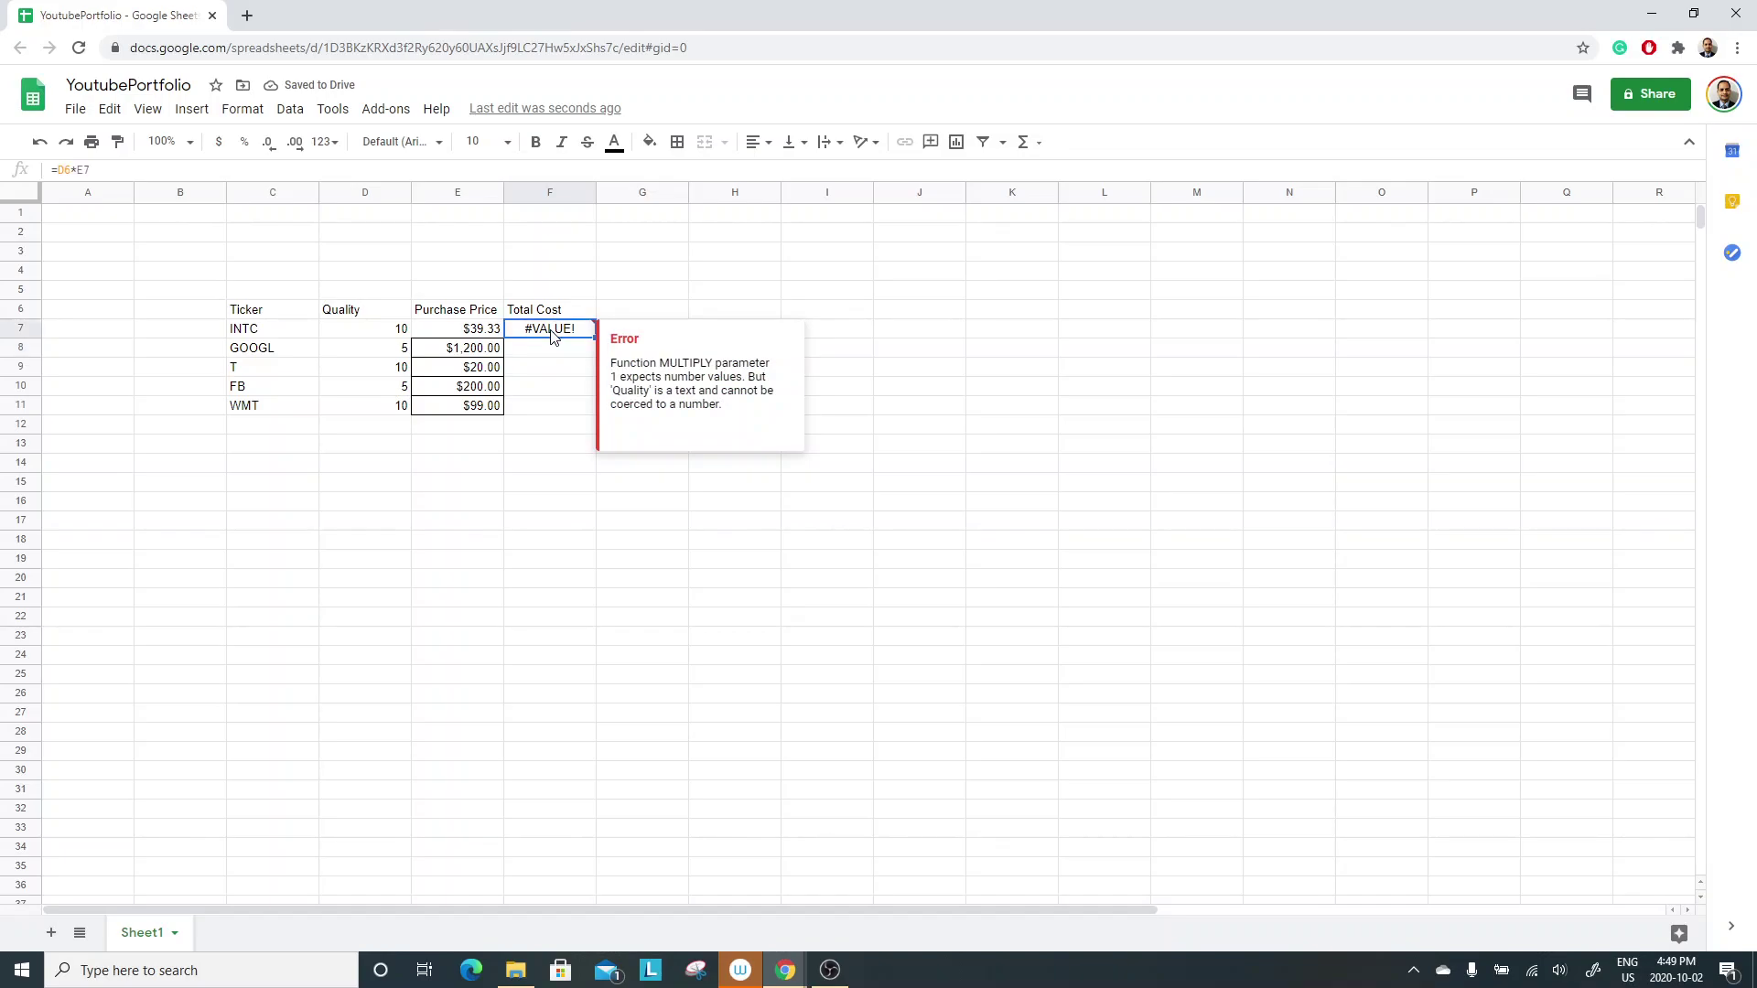
# Inspect the formula in F7 and the contents of the Purchase Price cells to trace the calculation error.
pyautogui.doubleClick(555, 331)
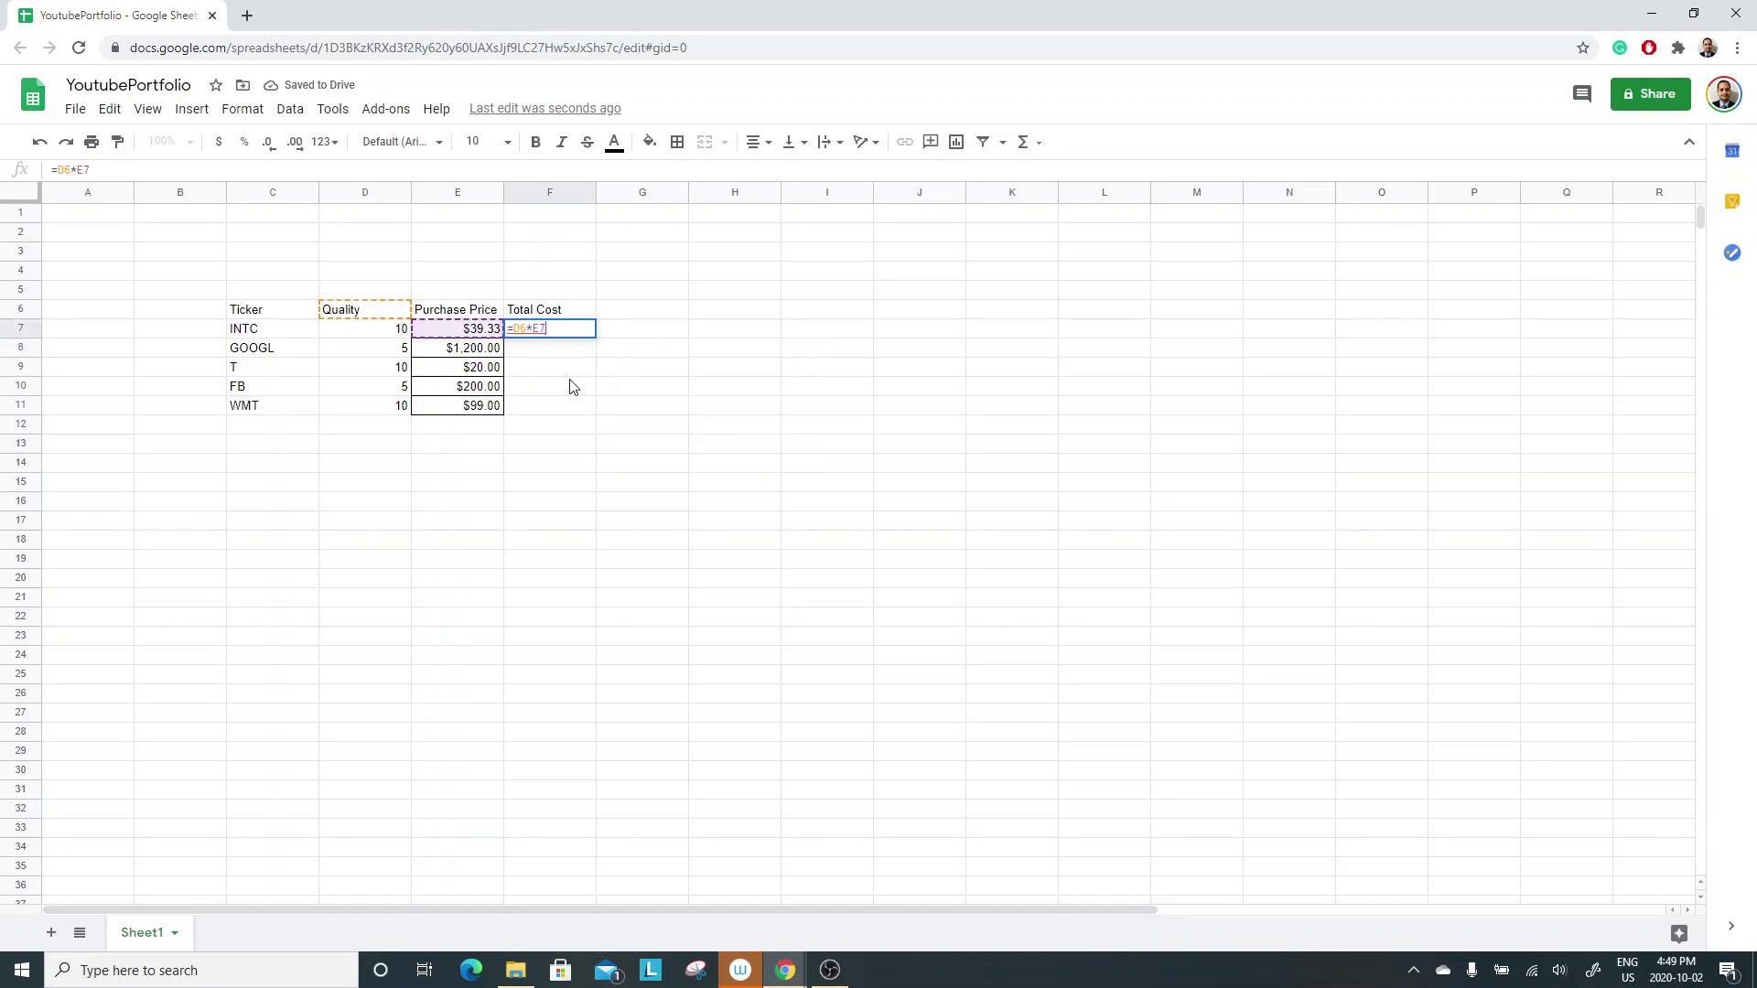
pyautogui.press('Escape')
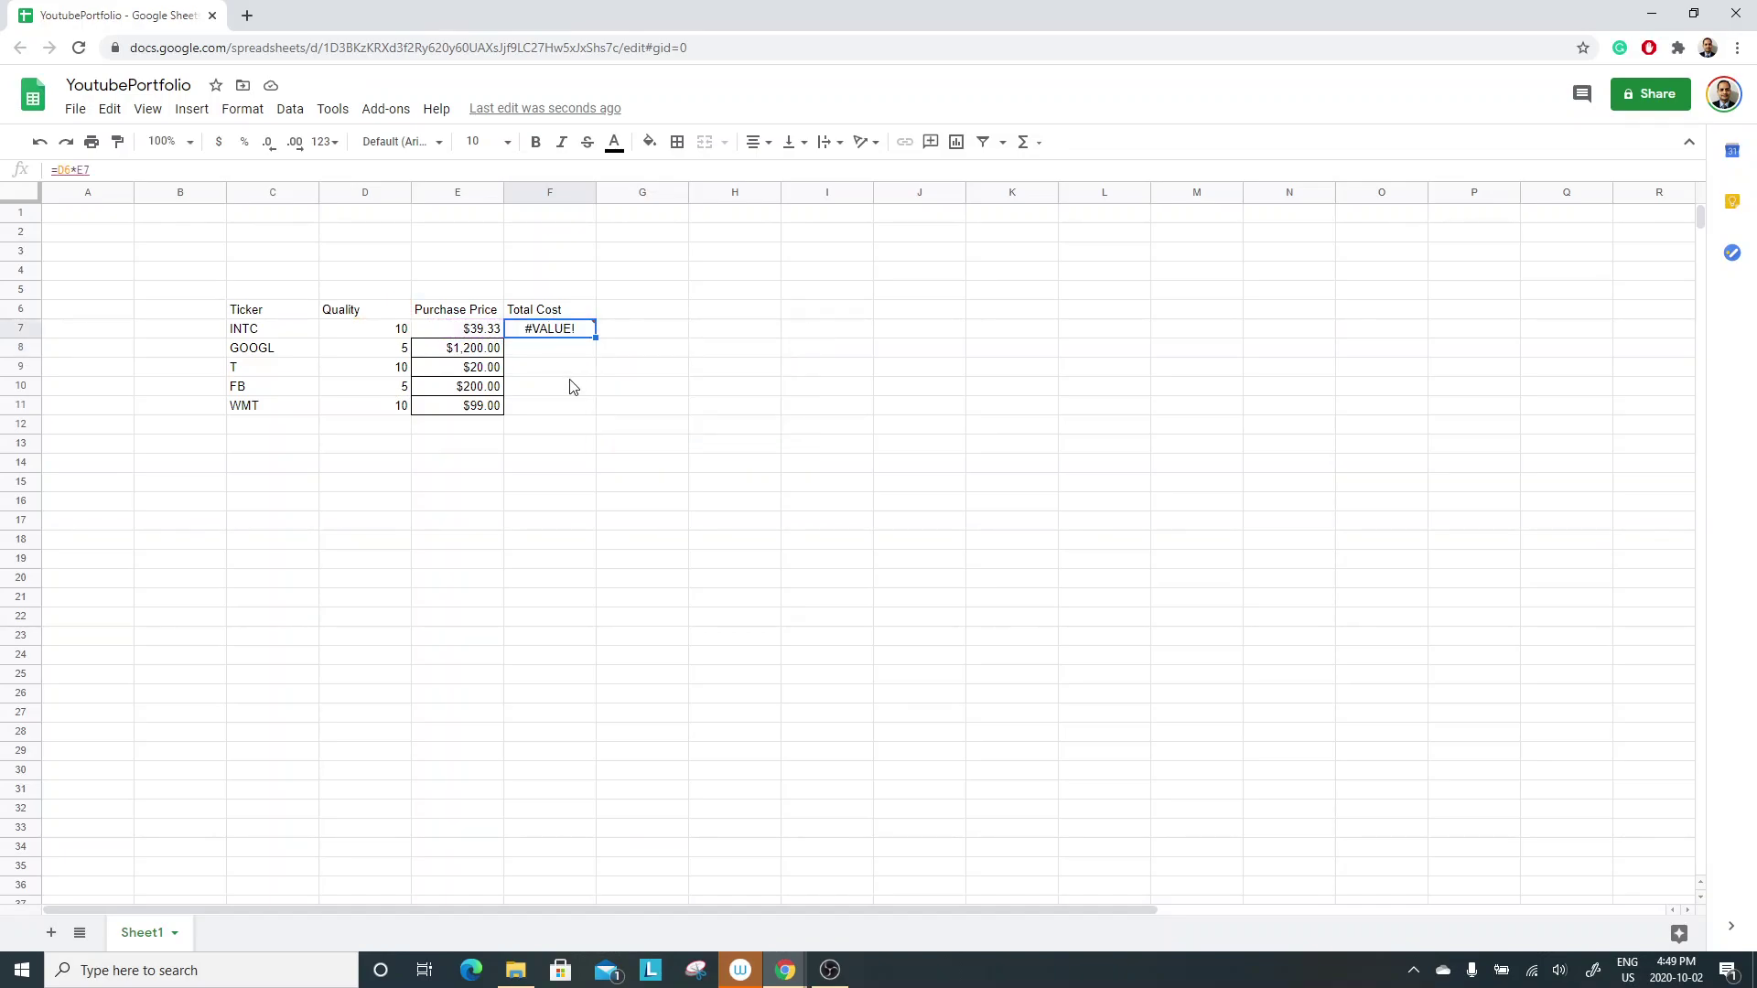
pyautogui.click(477, 384)
pyautogui.click(479, 332)
pyautogui.doubleClick(480, 333)
pyautogui.press('Escape')
pyautogui.click(478, 355)
pyautogui.doubleClick(476, 357)
pyautogui.press('Return')
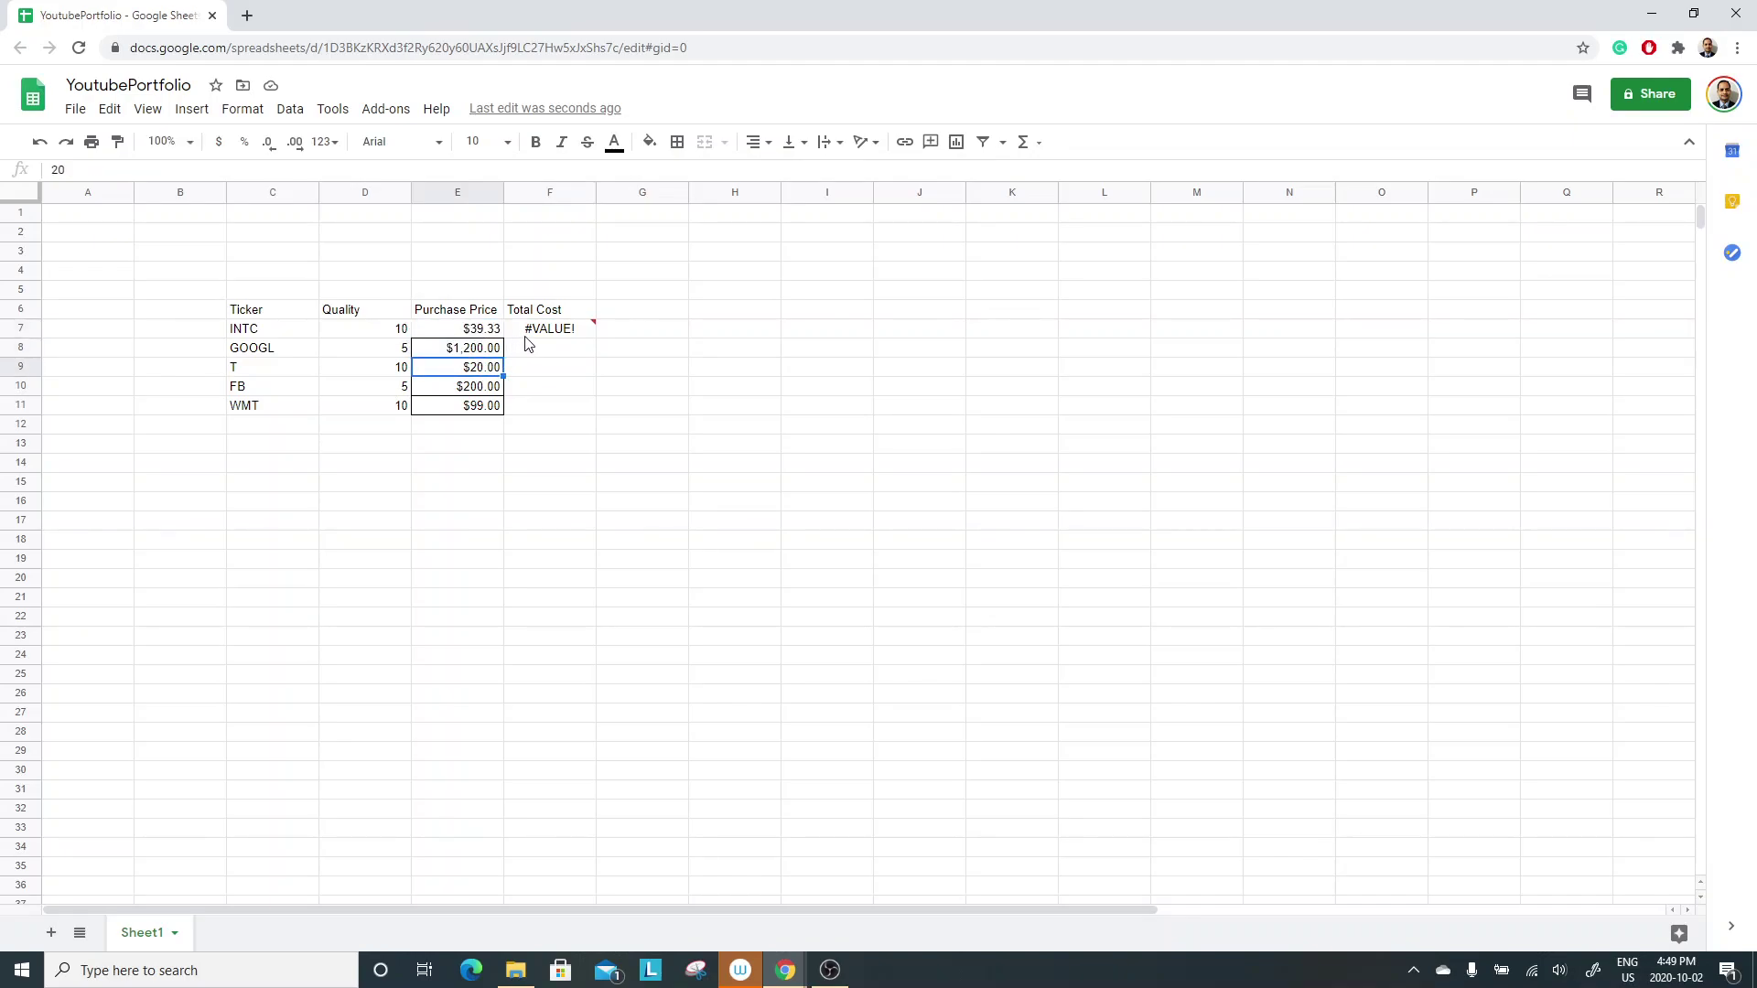
# Correct the Total Cost formula in F7 to =D7*E7.
pyautogui.doubleClick(535, 331)
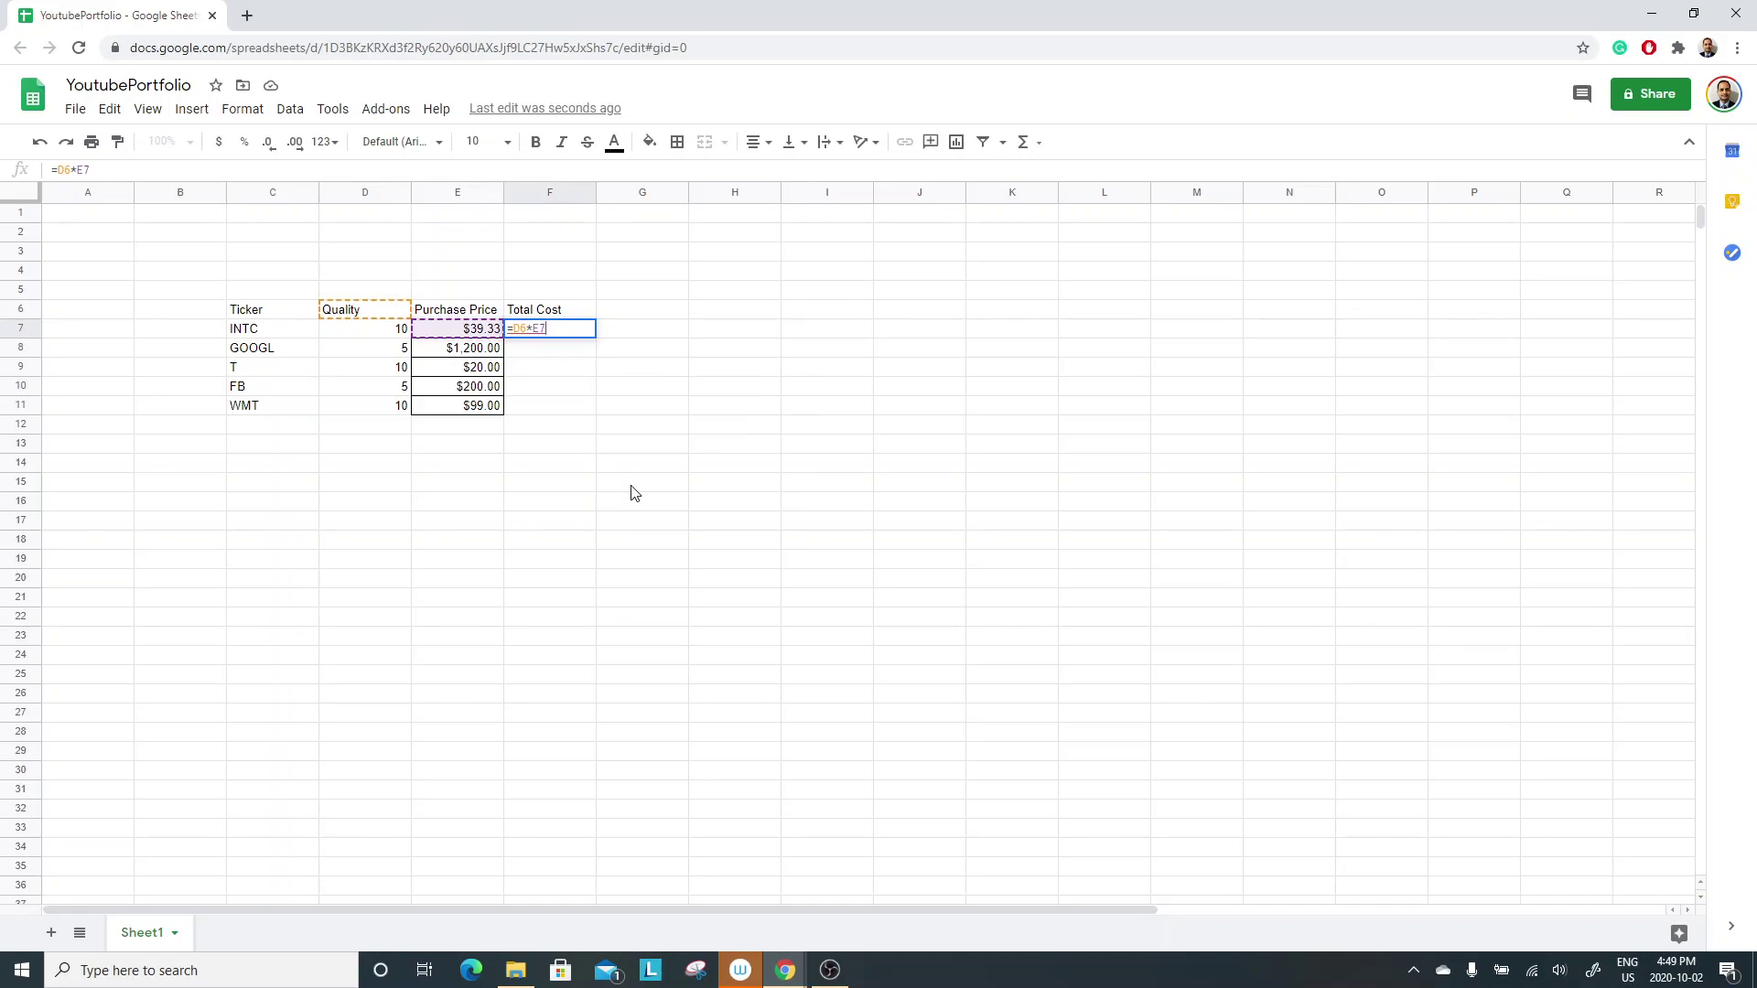
pyautogui.press('Left')
pyautogui.press('Left')
pyautogui.press('Left')
pyautogui.press('Left')
pyautogui.press('Left')
pyautogui.press('Delete')
pyautogui.write('7')
pyautogui.press('Return')
# Fill the Total Cost formula from F7 down to F11 for the remaining tickers.
pyautogui.press('Up')
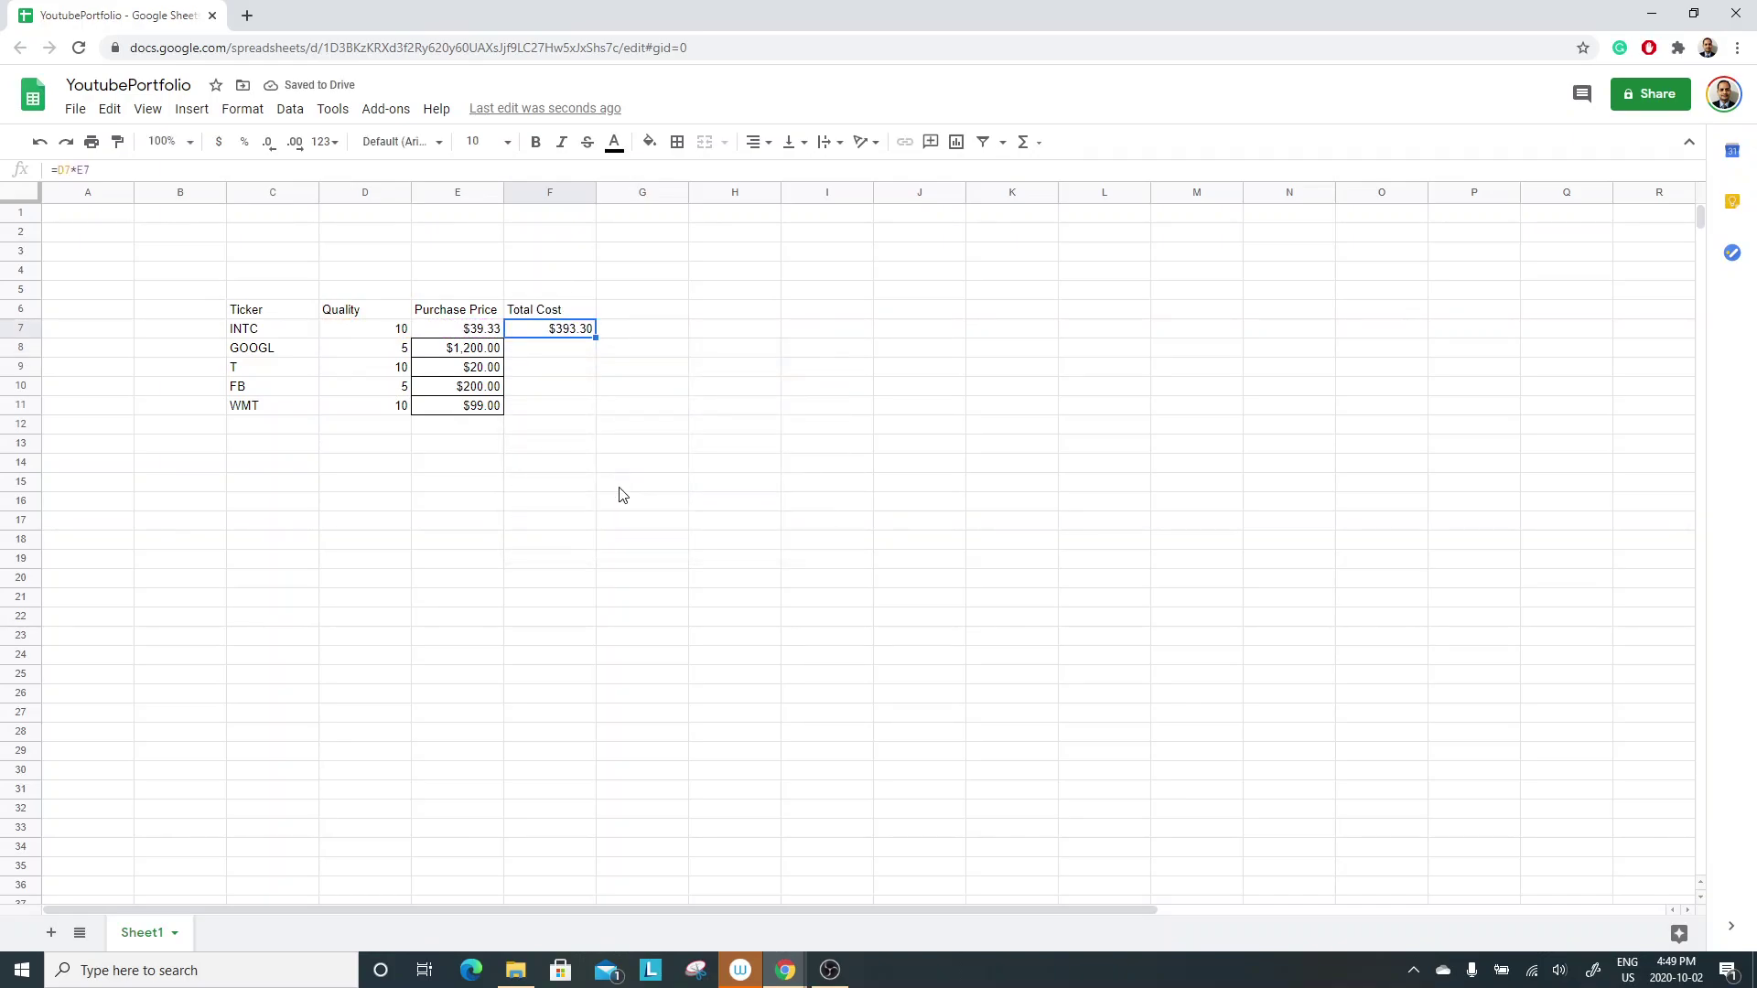
pyautogui.moveTo(596, 338); pyautogui.dragTo(588, 409)
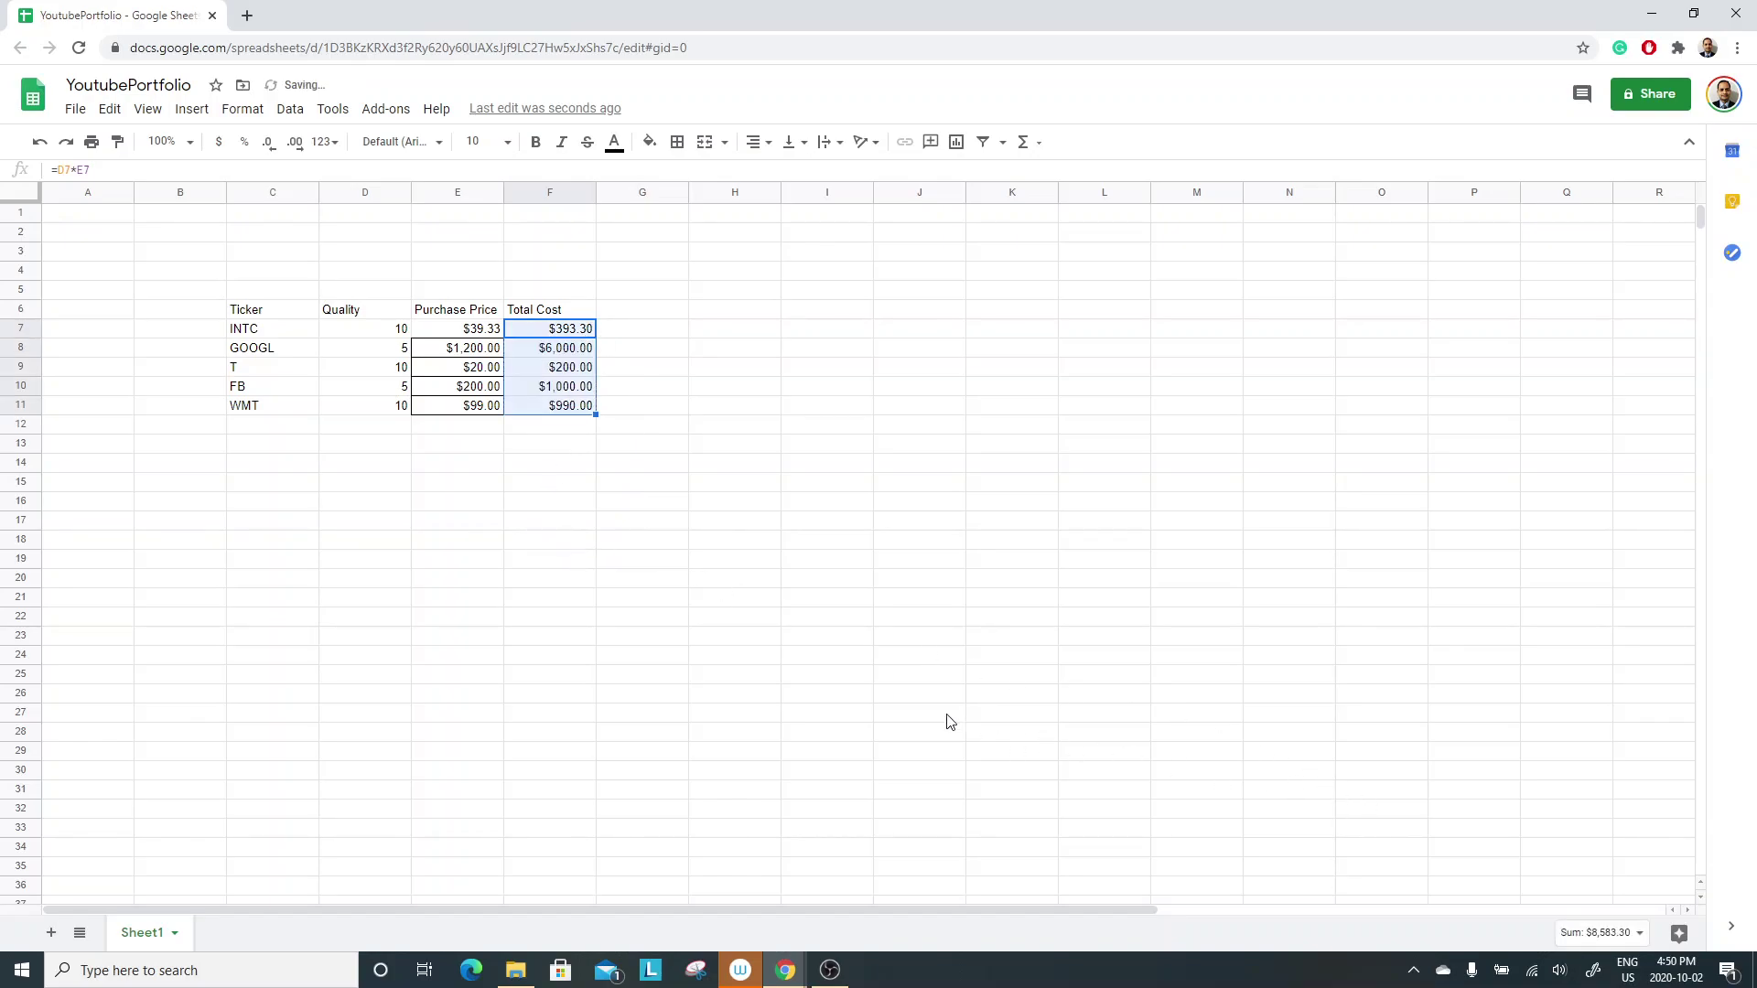
pyautogui.click(575, 557)
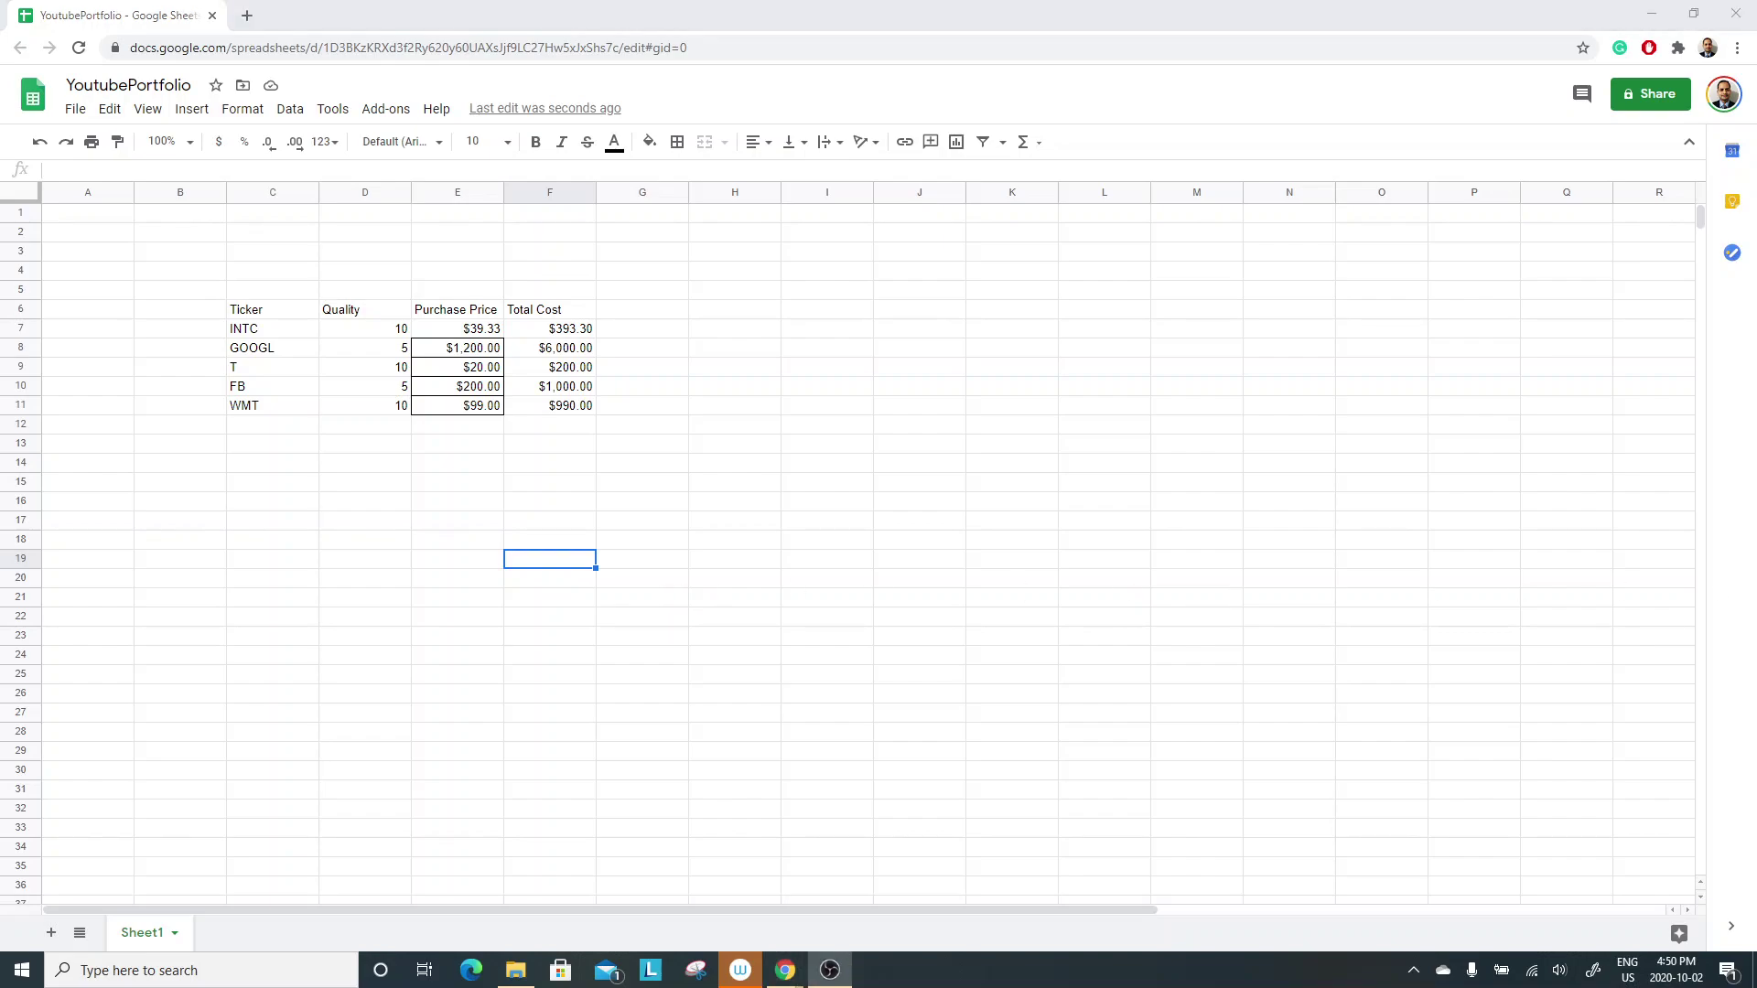
pyautogui.click(458, 483)
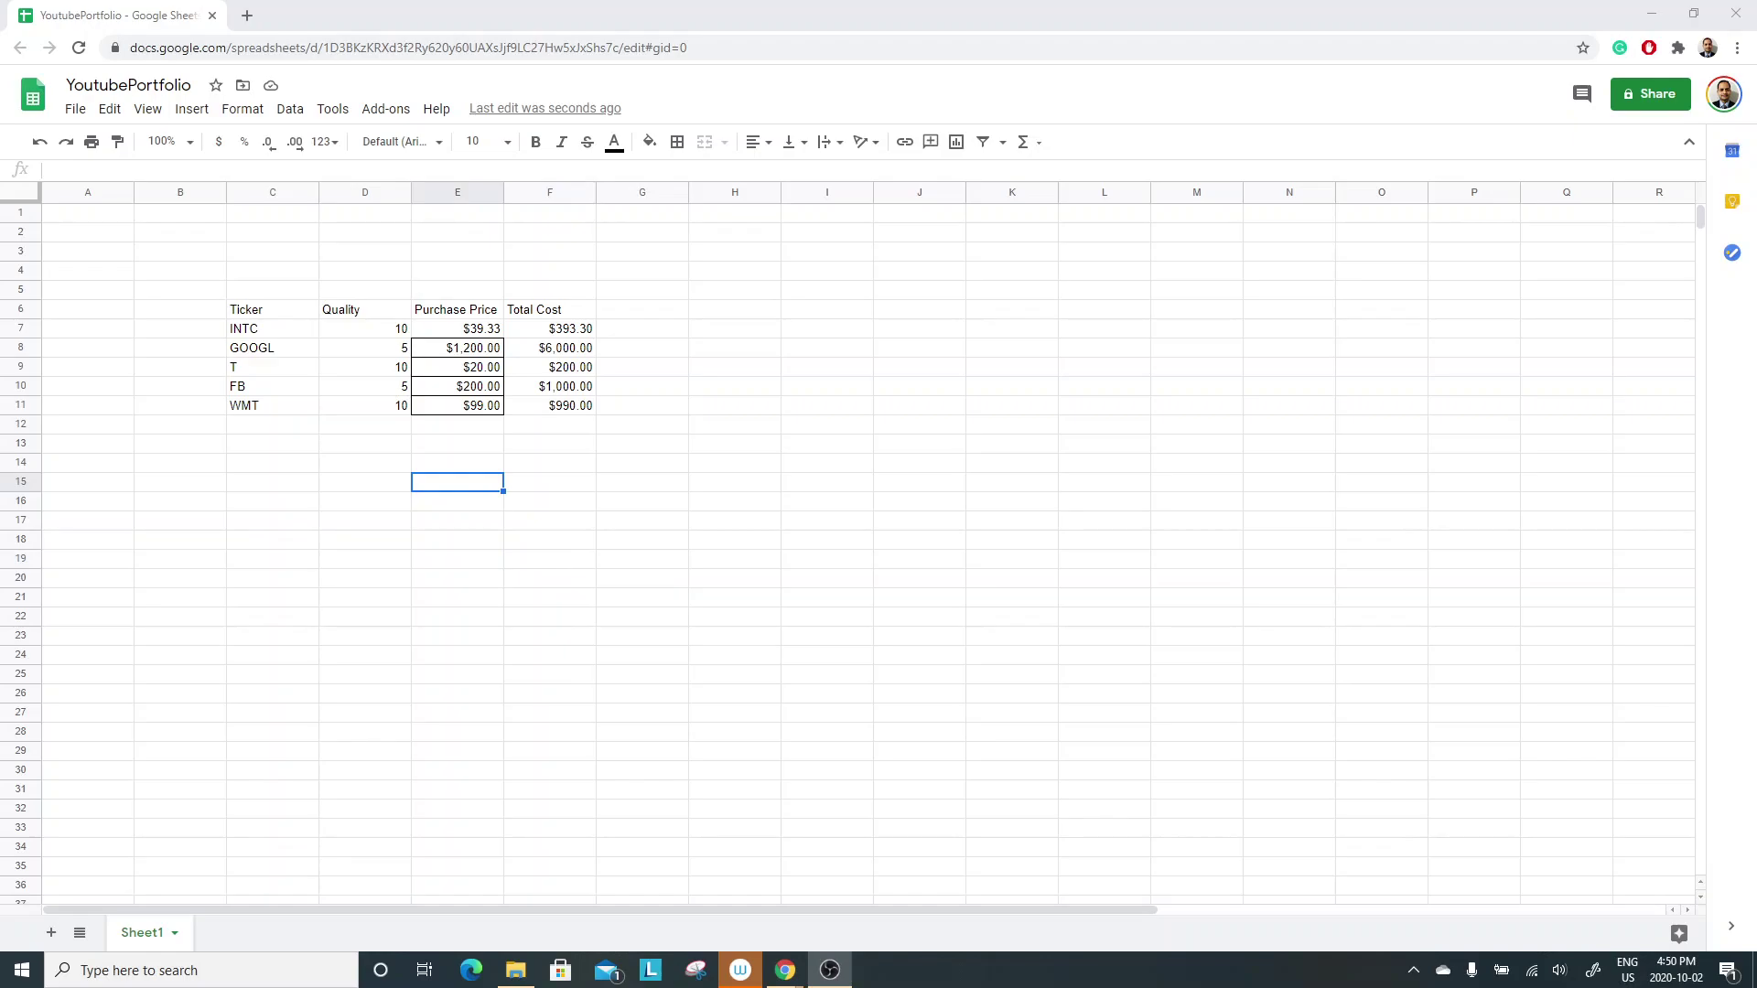
pyautogui.hotkey('alt', 'Tab')
pyautogui.hotkey('alt', 'Tab')
pyautogui.hotkey('alt', 'Tab')
pyautogui.click(670, 521)
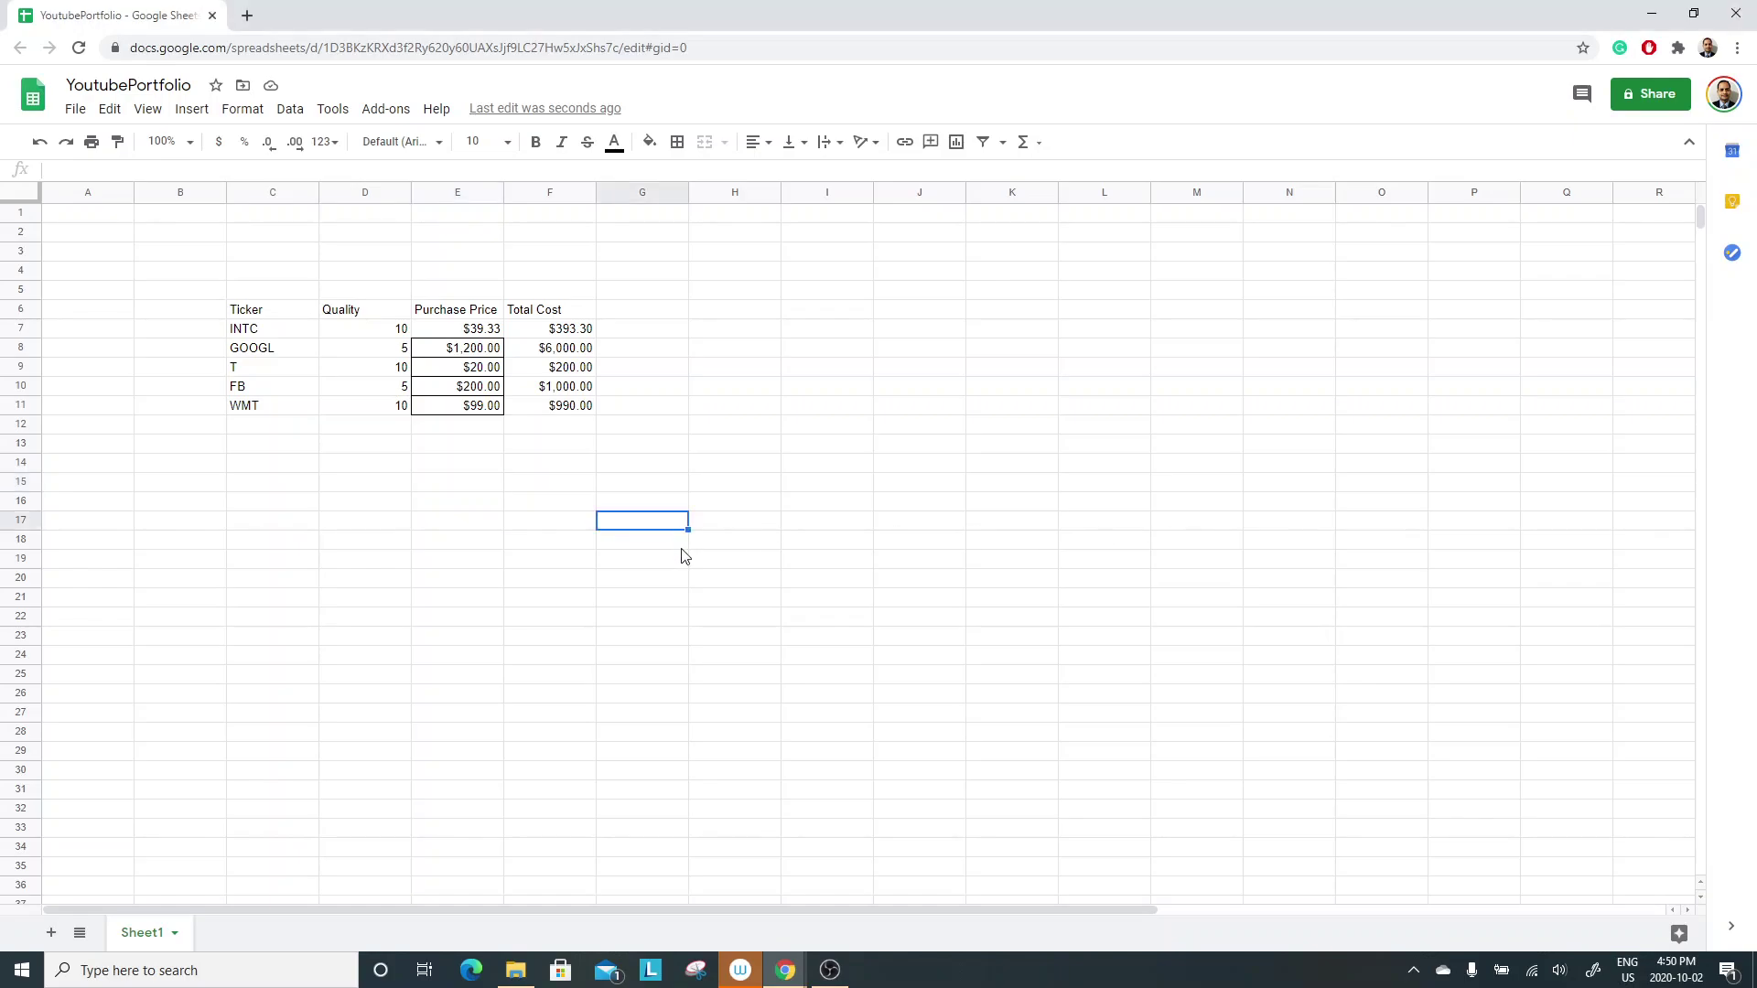
# Set the sheet's zoom level to 125%.
pyautogui.moveTo(259, 315); pyautogui.dragTo(574, 410)
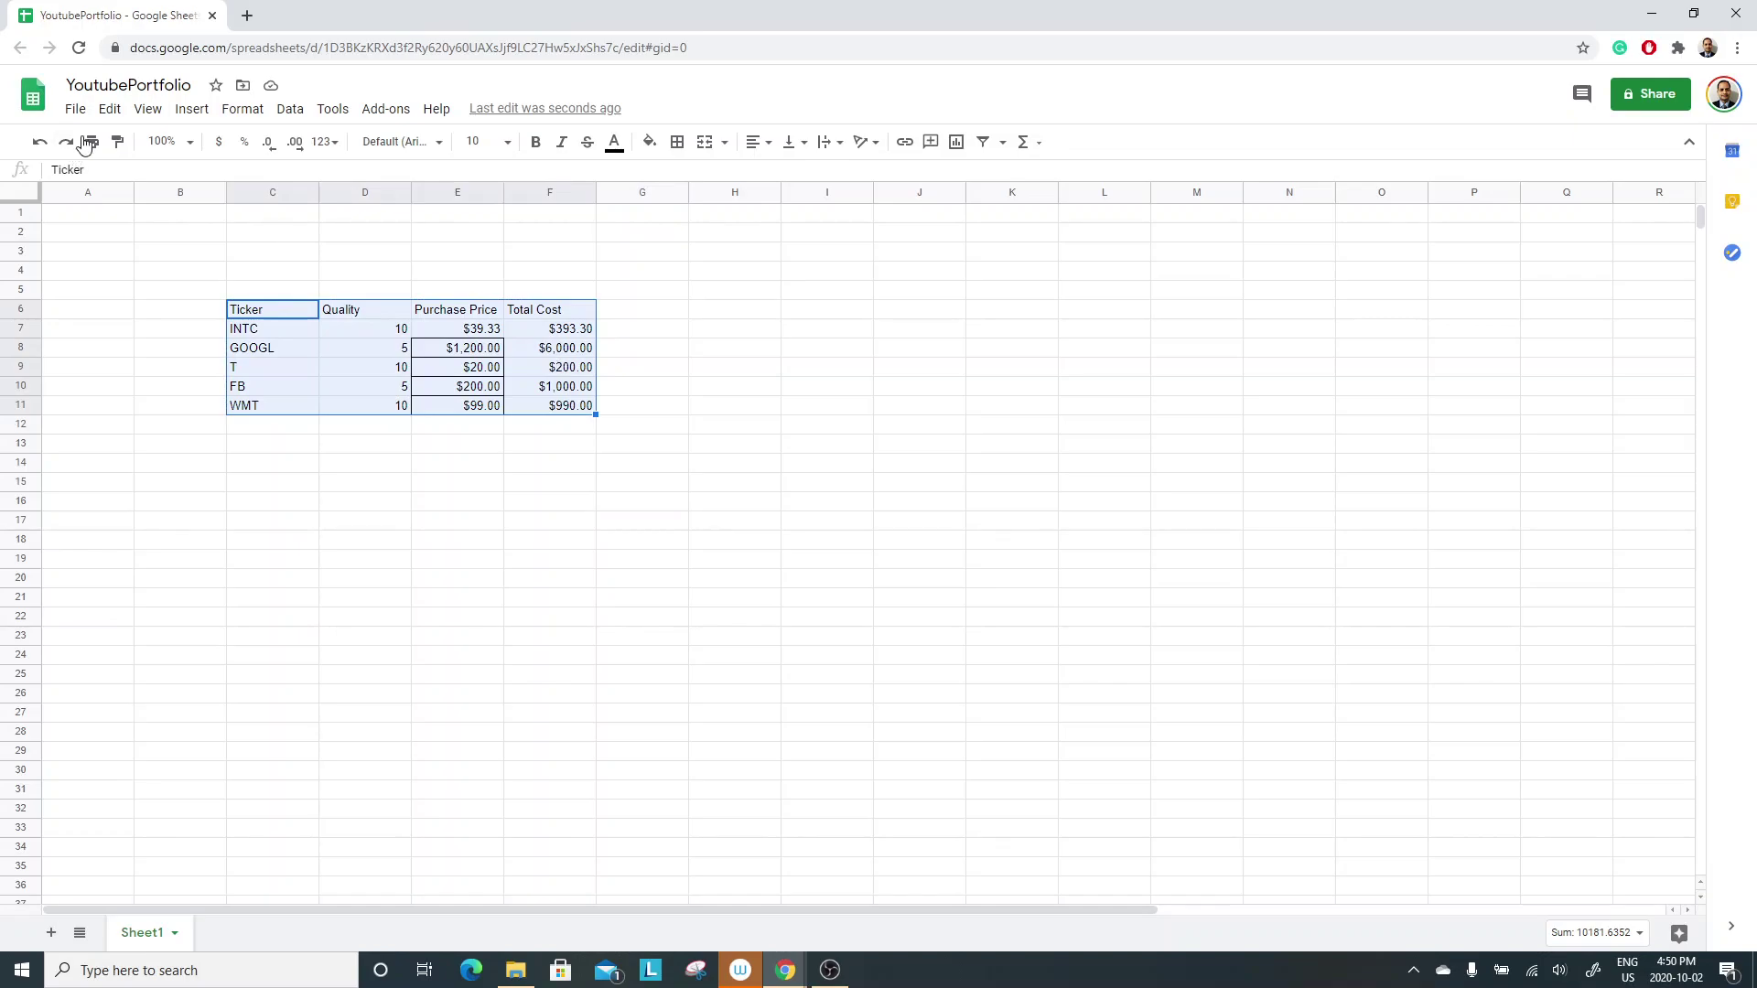
pyautogui.click(109, 112)
pyautogui.moveTo(147, 109)
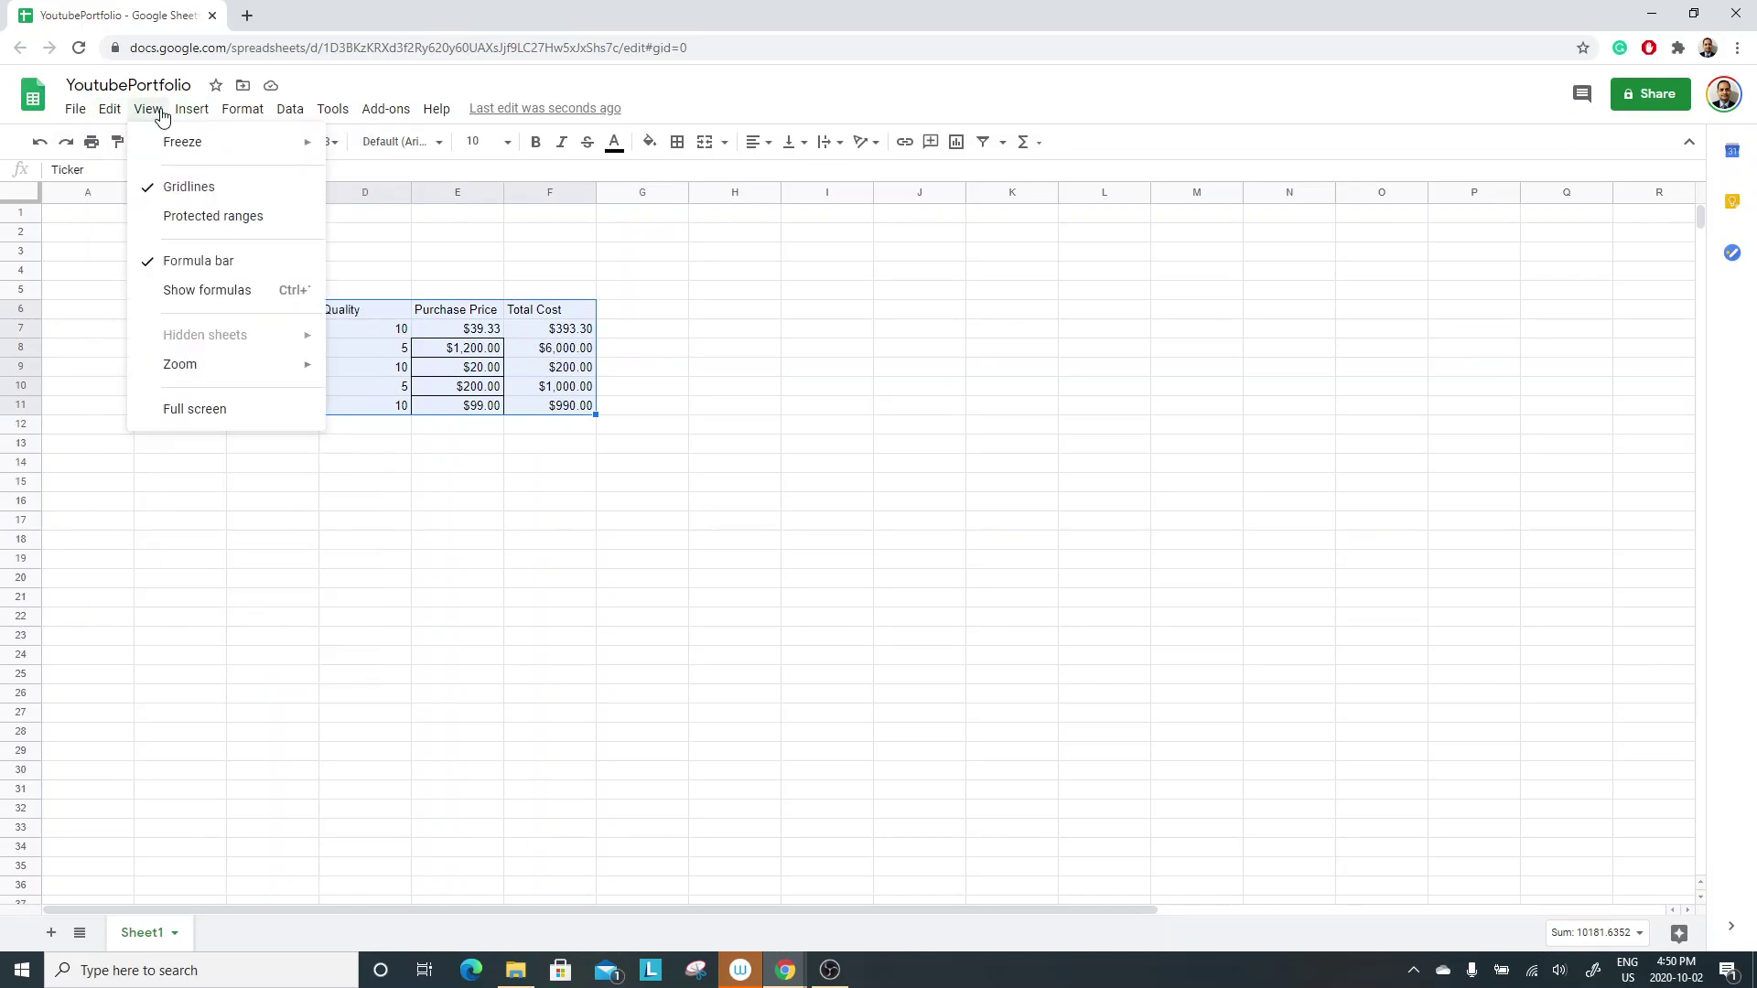
pyautogui.moveTo(216, 368)
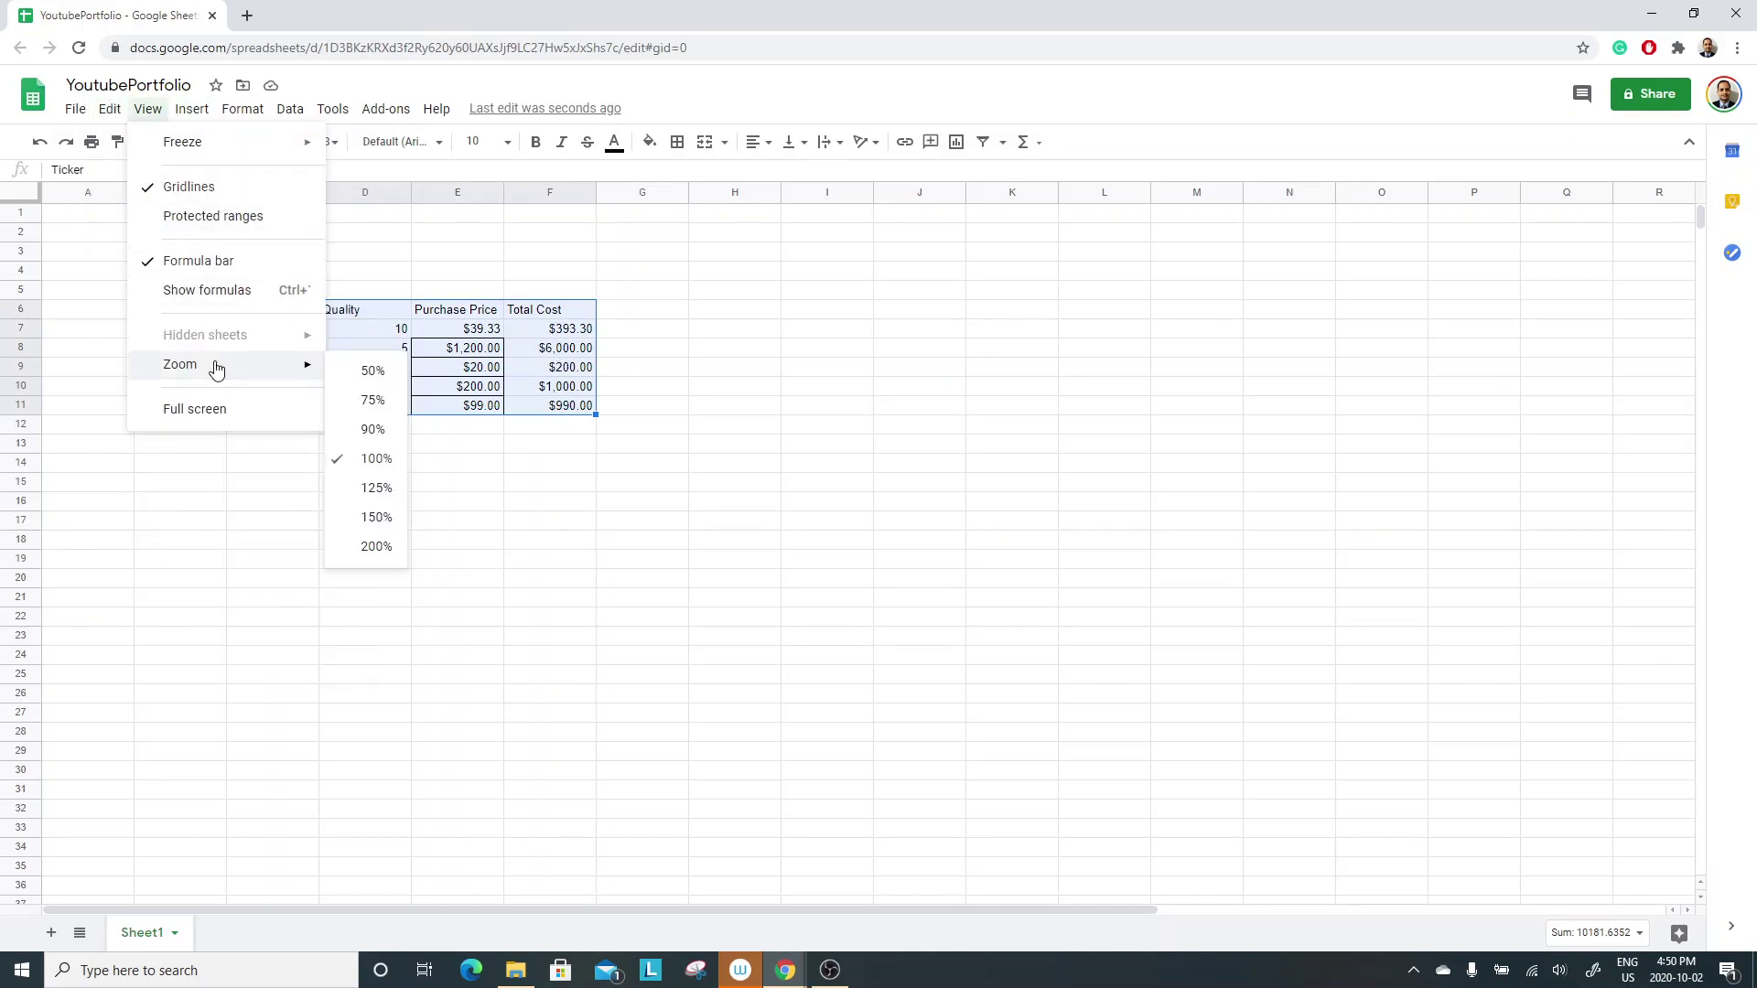
pyautogui.click(371, 490)
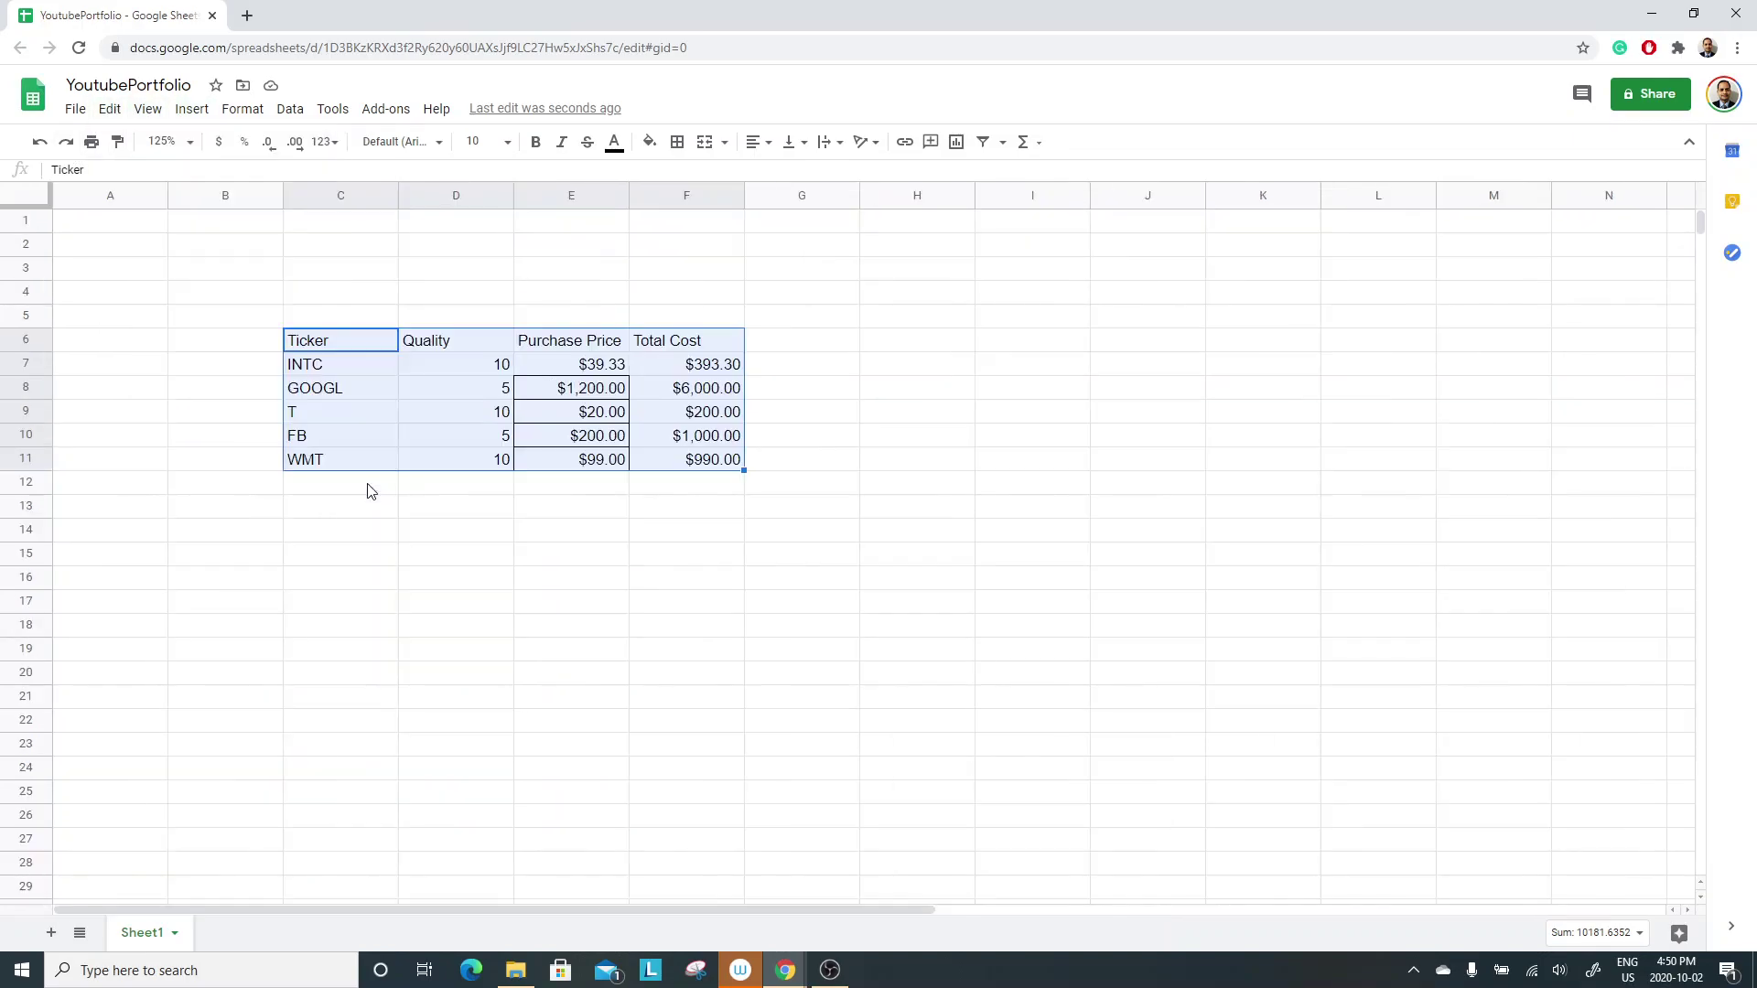
# Add the column header Price Now in G6, beside the Total Cost header.
pyautogui.click(789, 345)
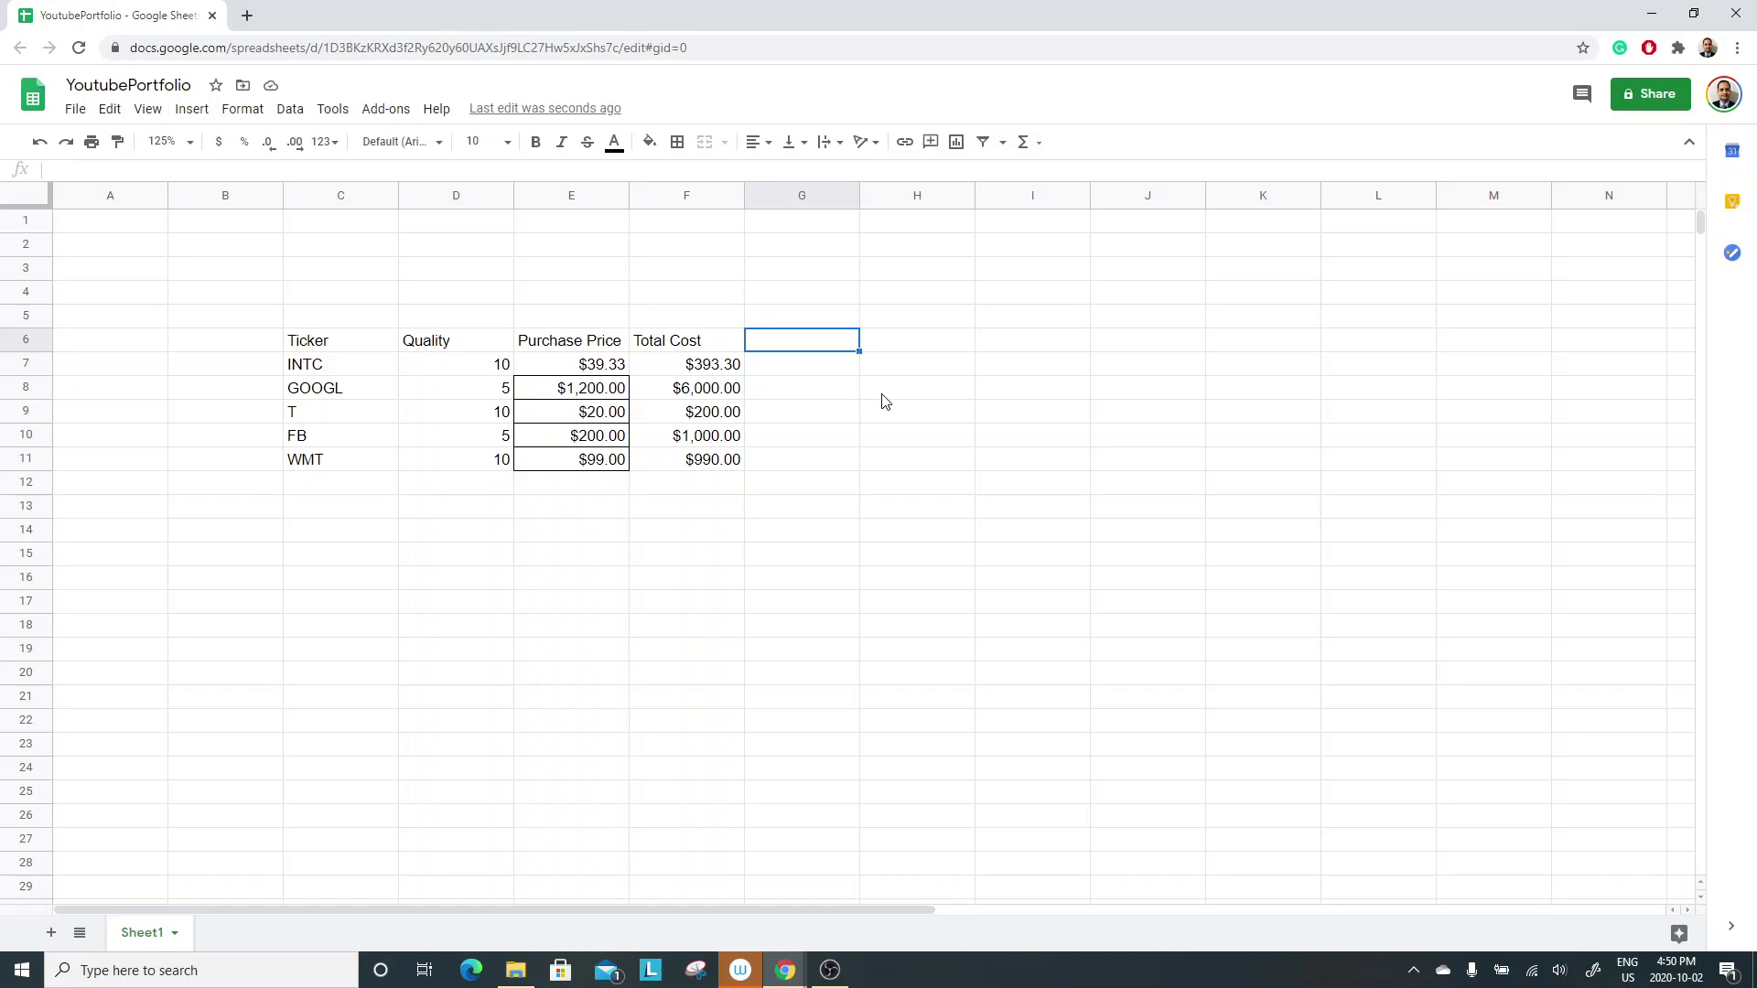
pyautogui.write('Price Now')
pyautogui.press('Return')
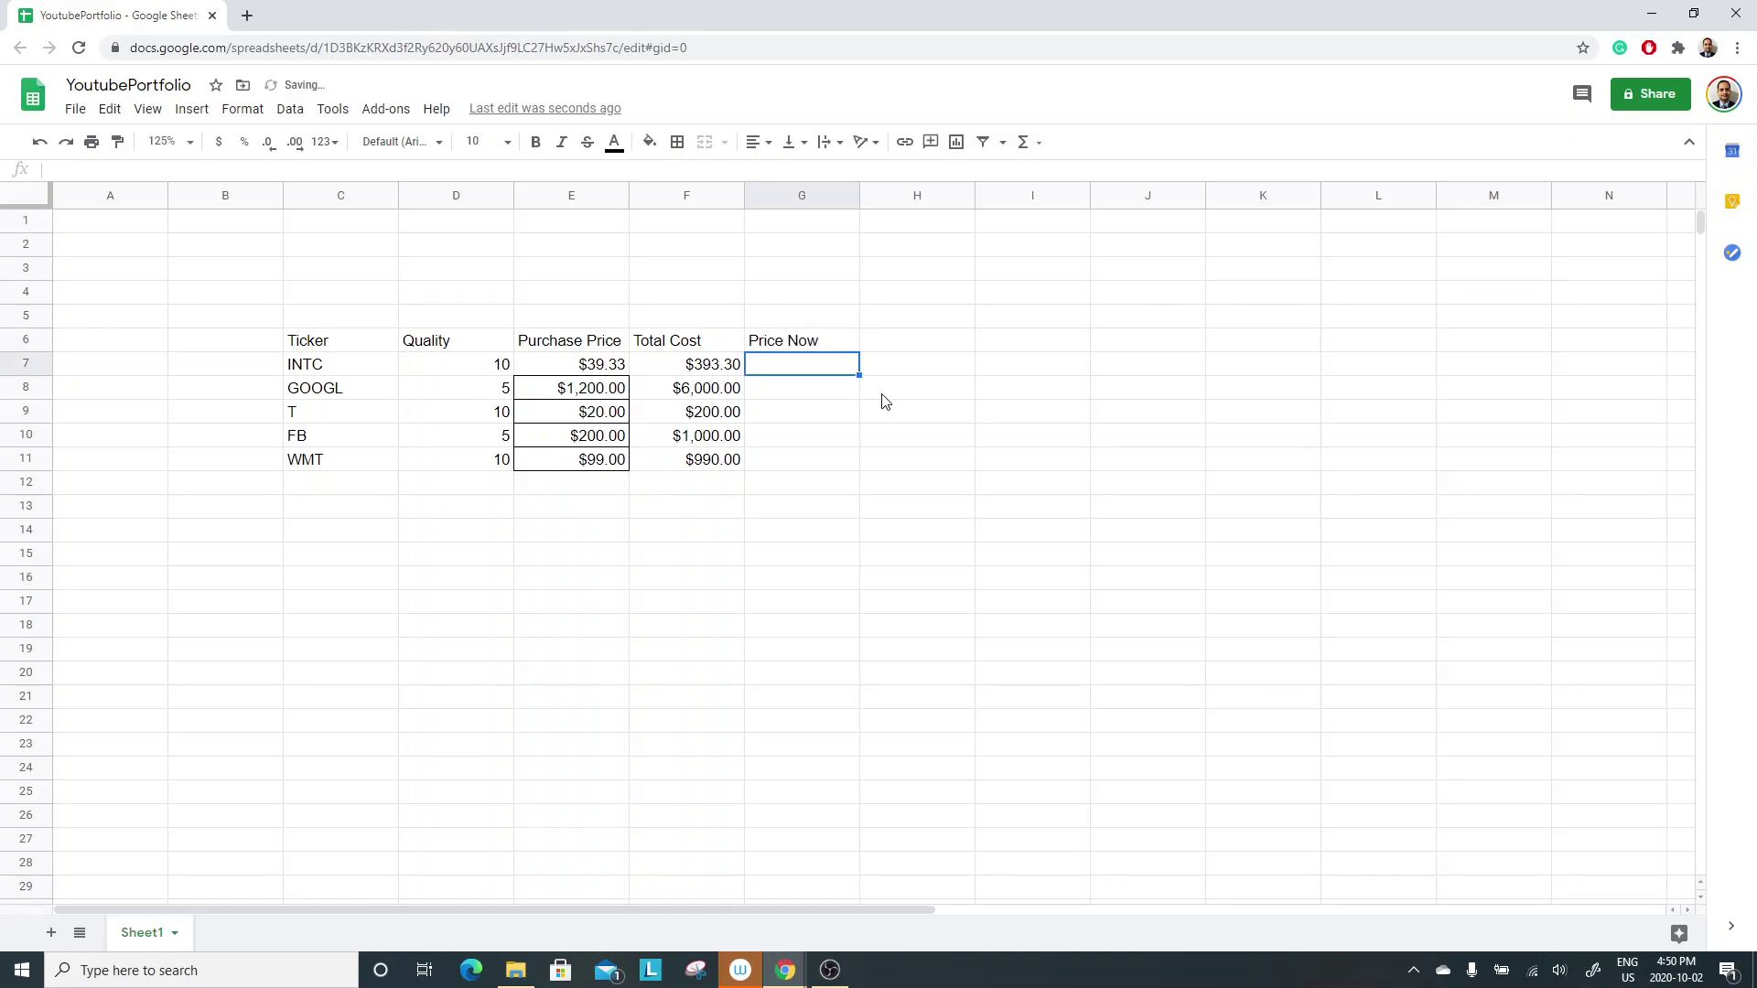
# Enter the formula =googlefinance(C7,"price") in G7 to fetch the current price of the INTC ticker.
pyautogui.write('=')
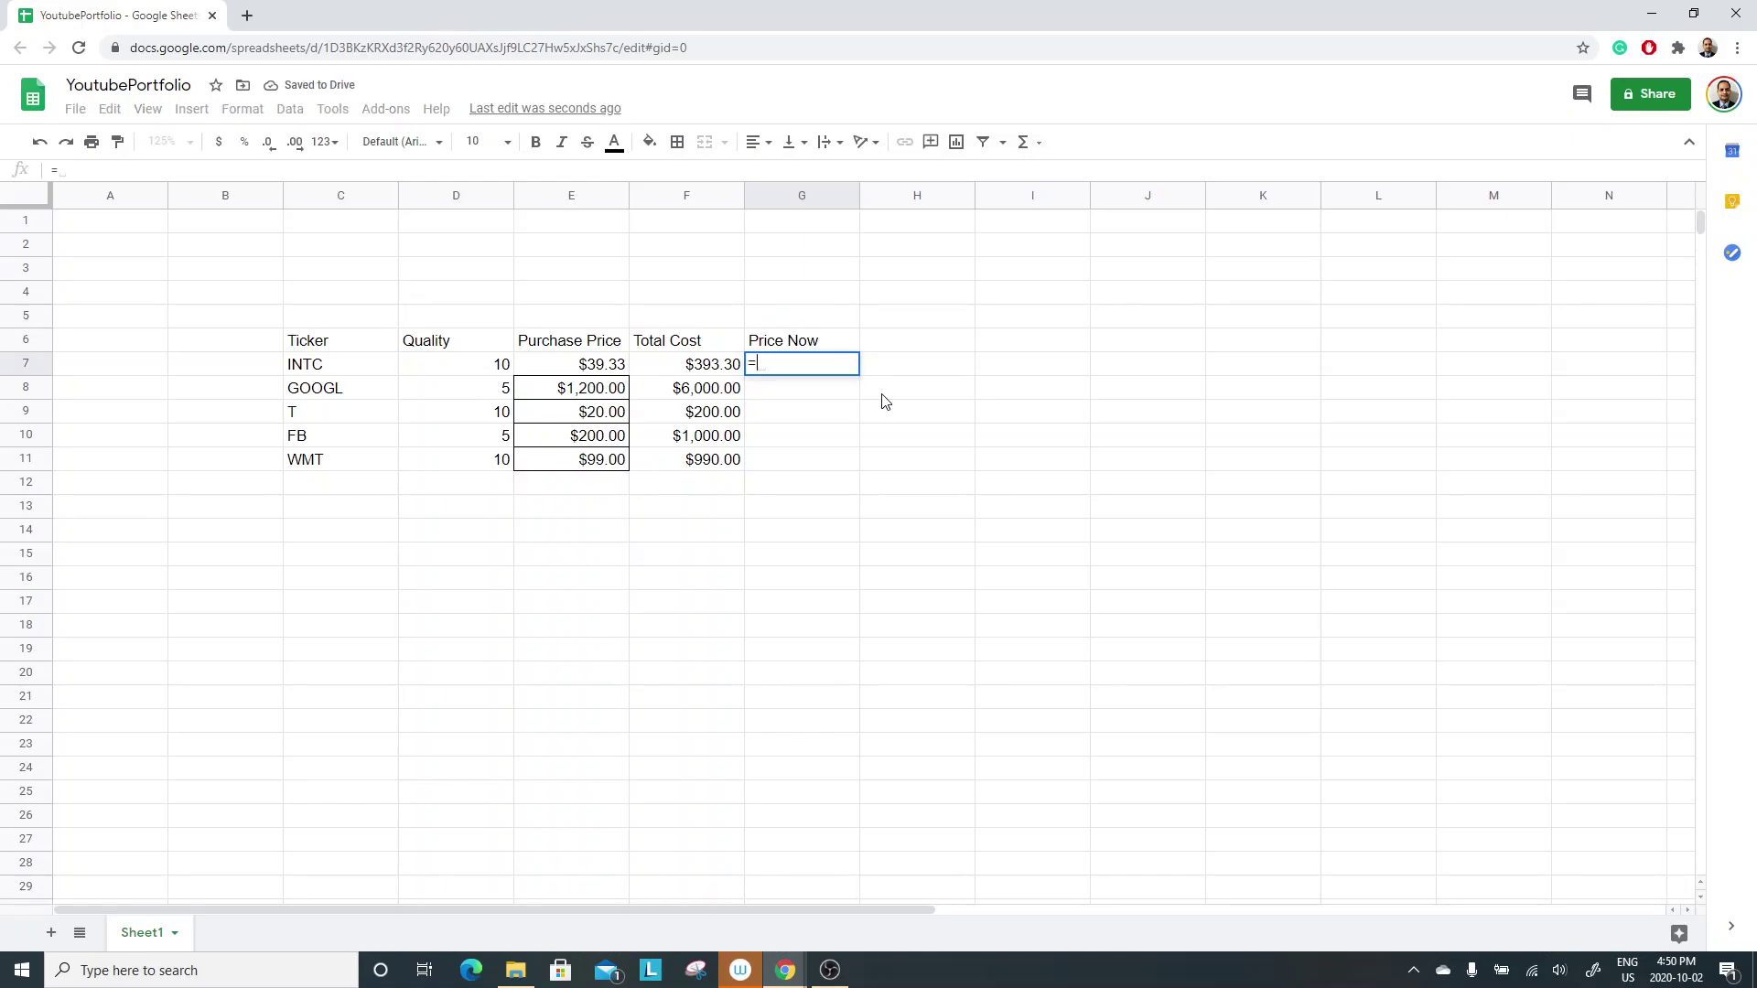
pyautogui.write('g')
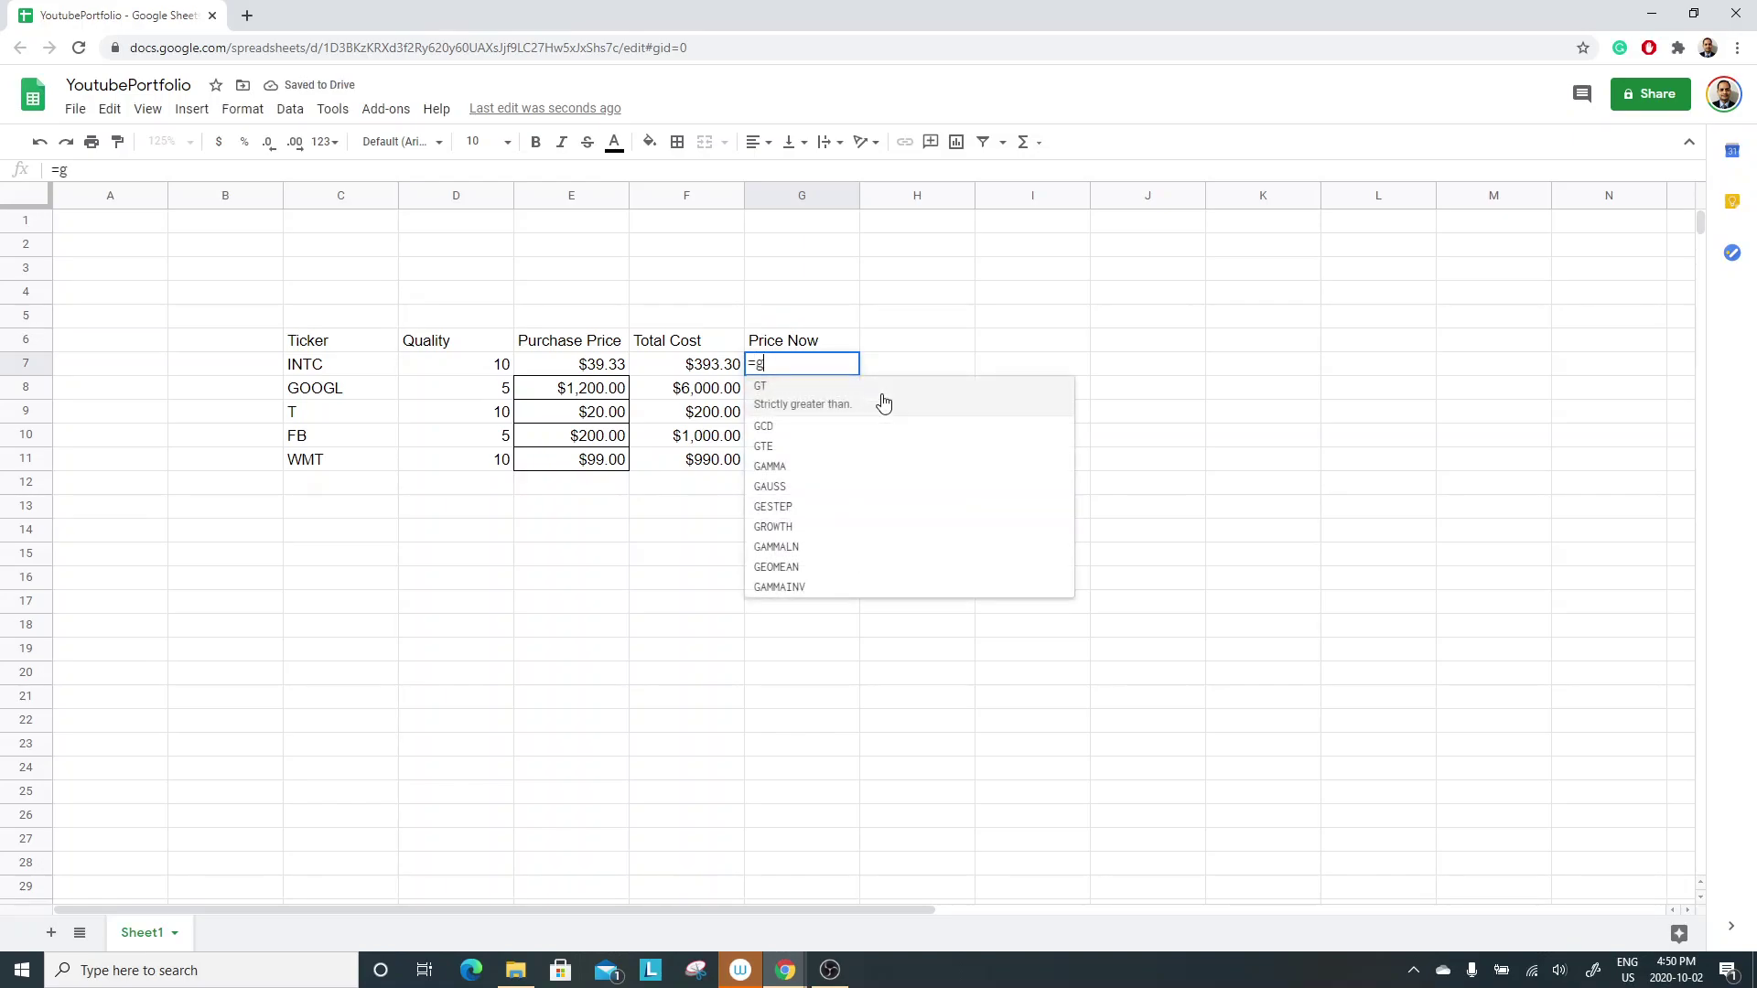
pyautogui.write('ogo')
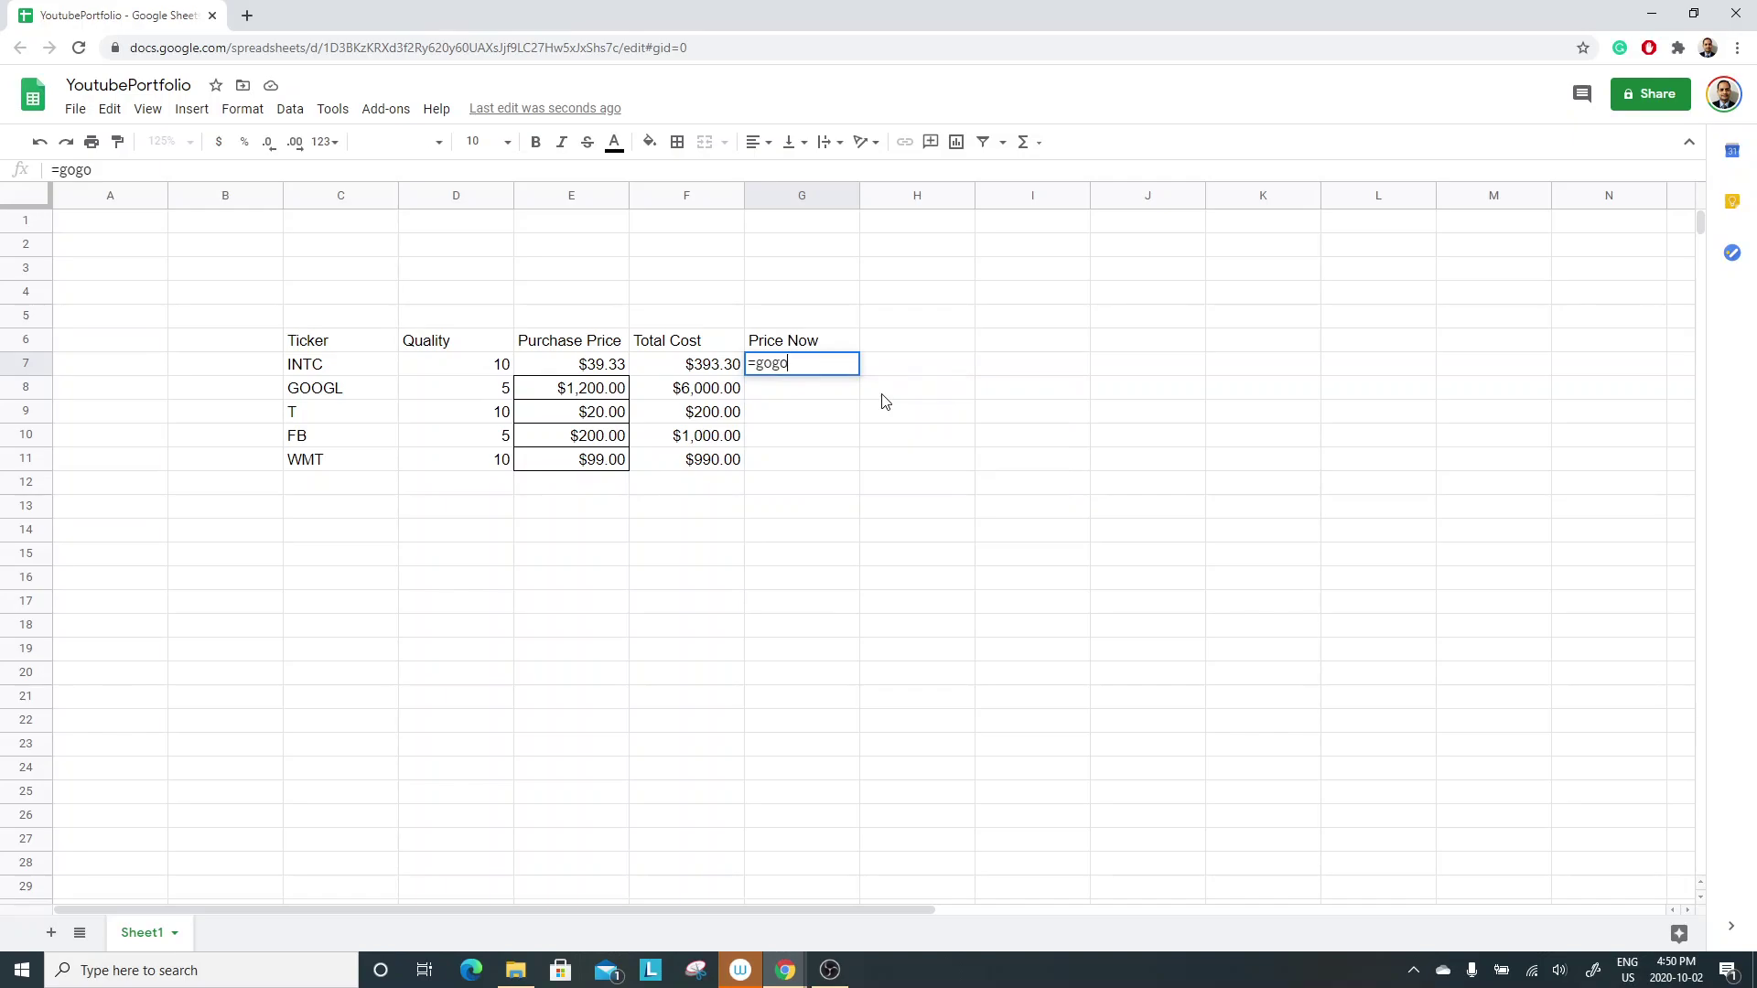
pyautogui.press('BackSpace')
pyautogui.press('BackSpace')
pyautogui.write('oglefi')
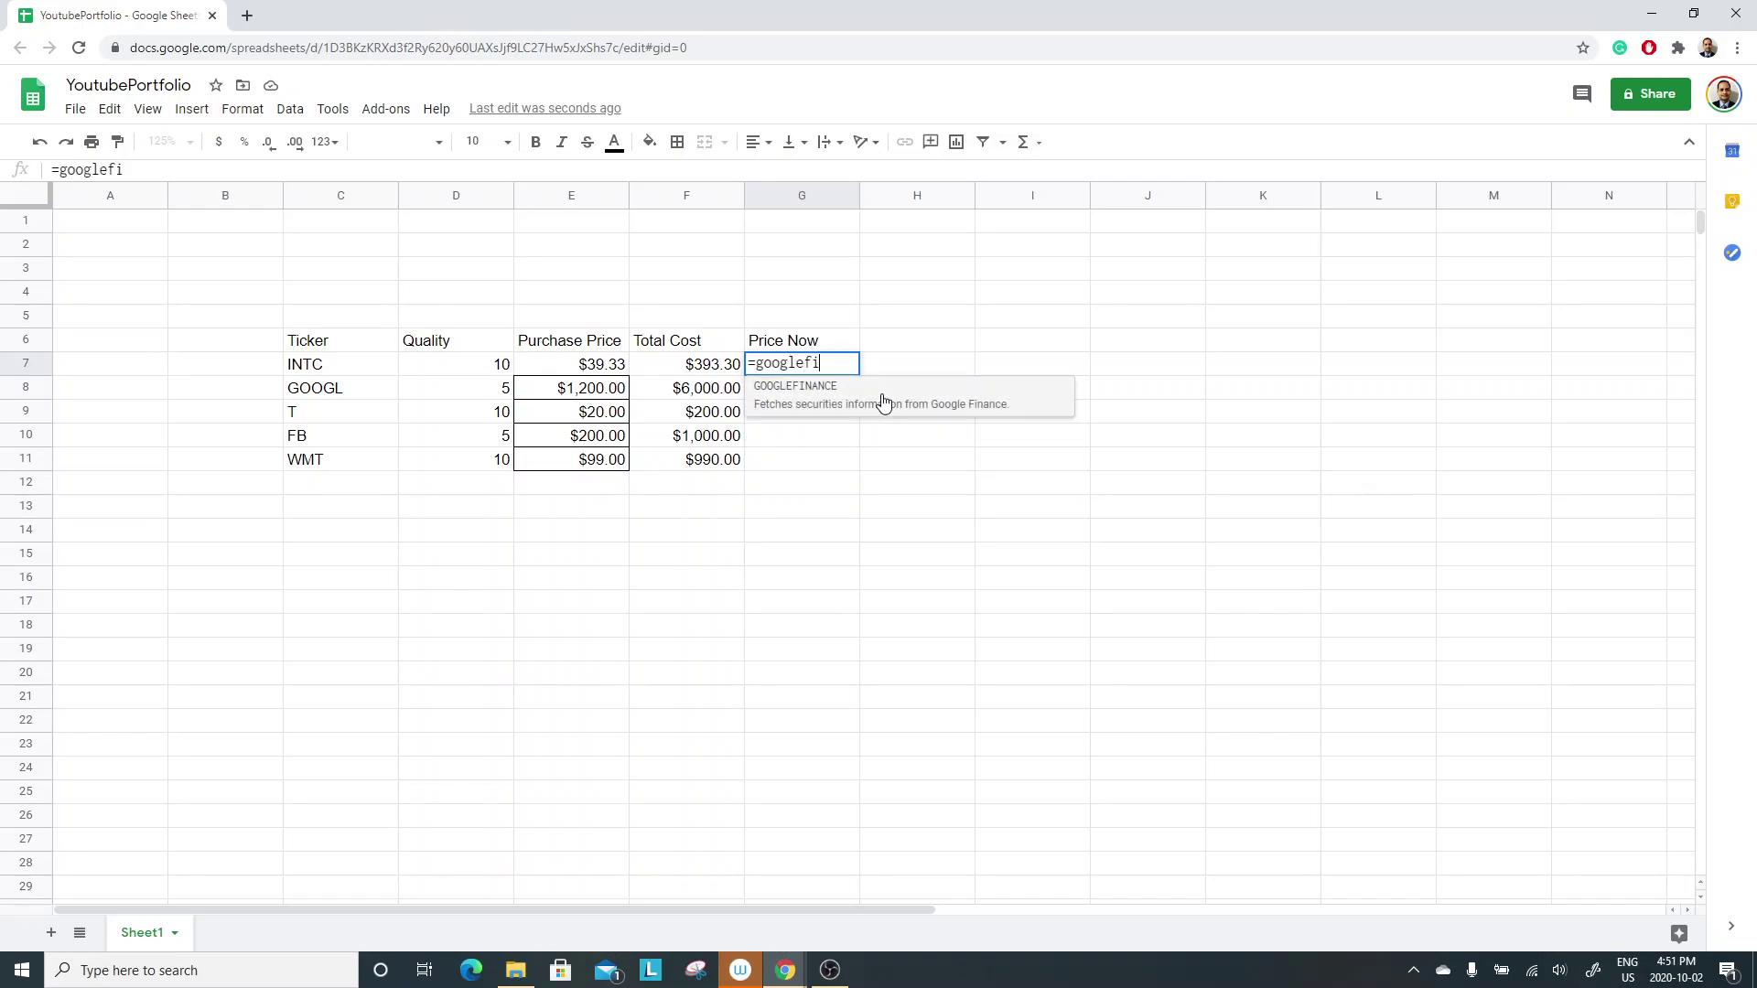
pyautogui.write('nance(')
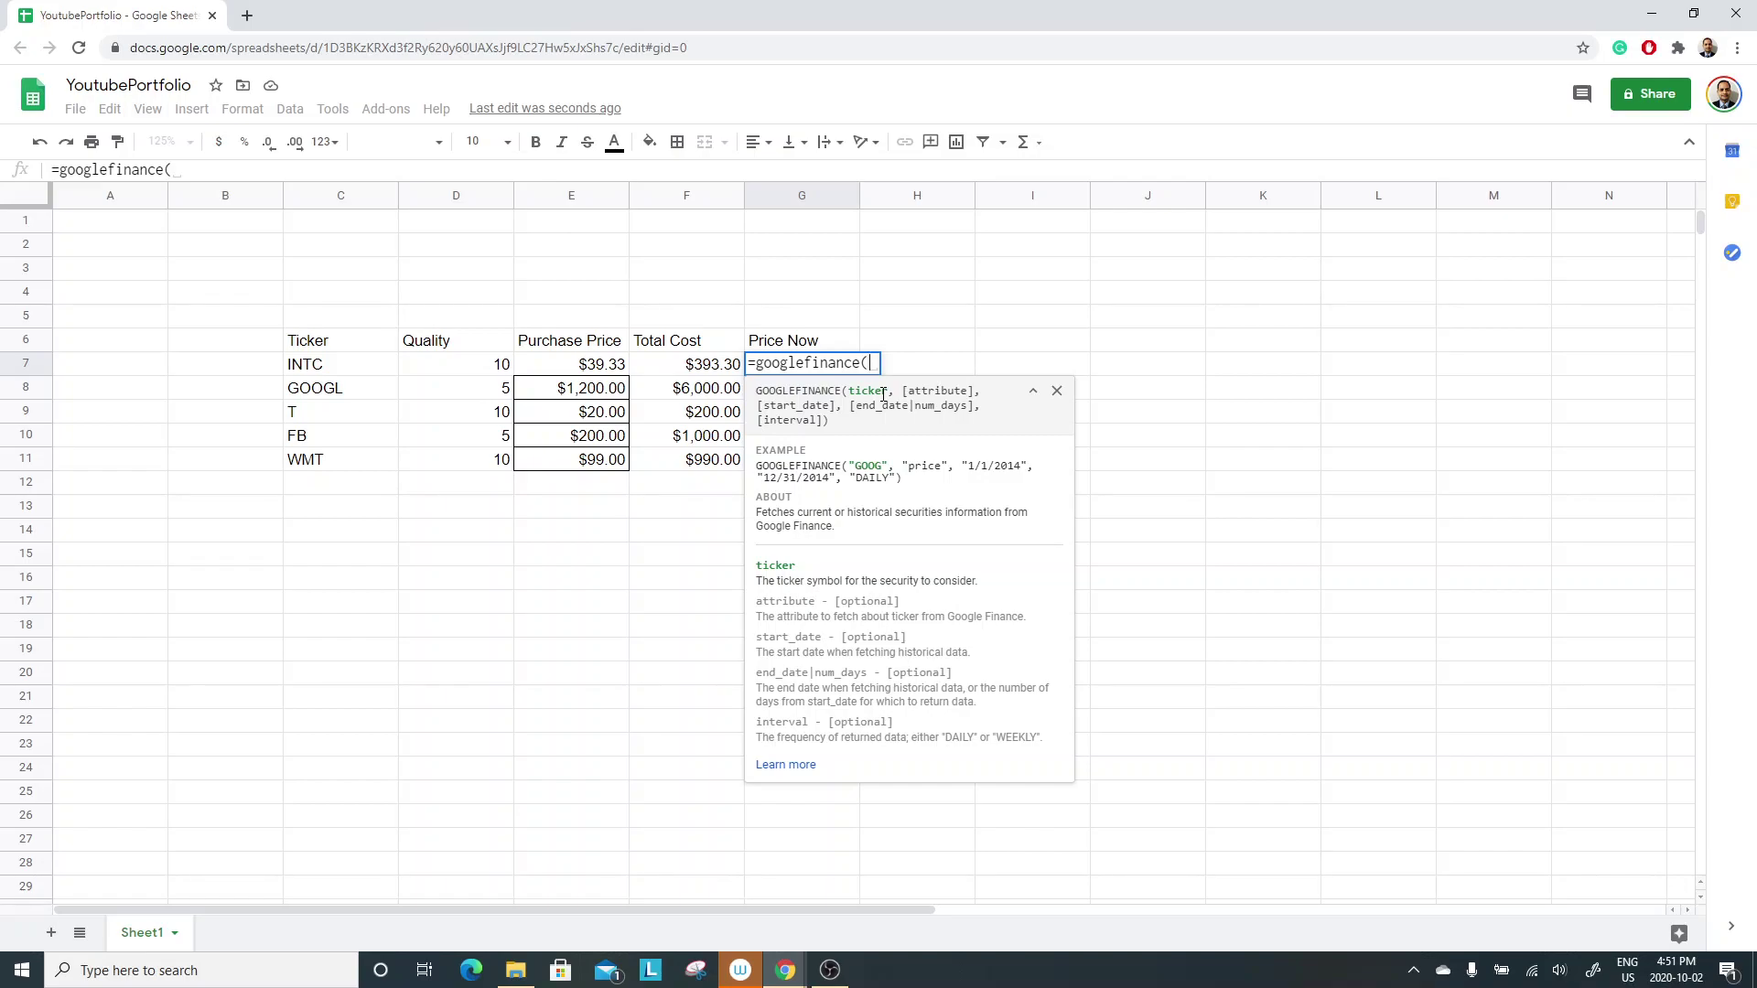
pyautogui.click(339, 369)
pyautogui.write(',')
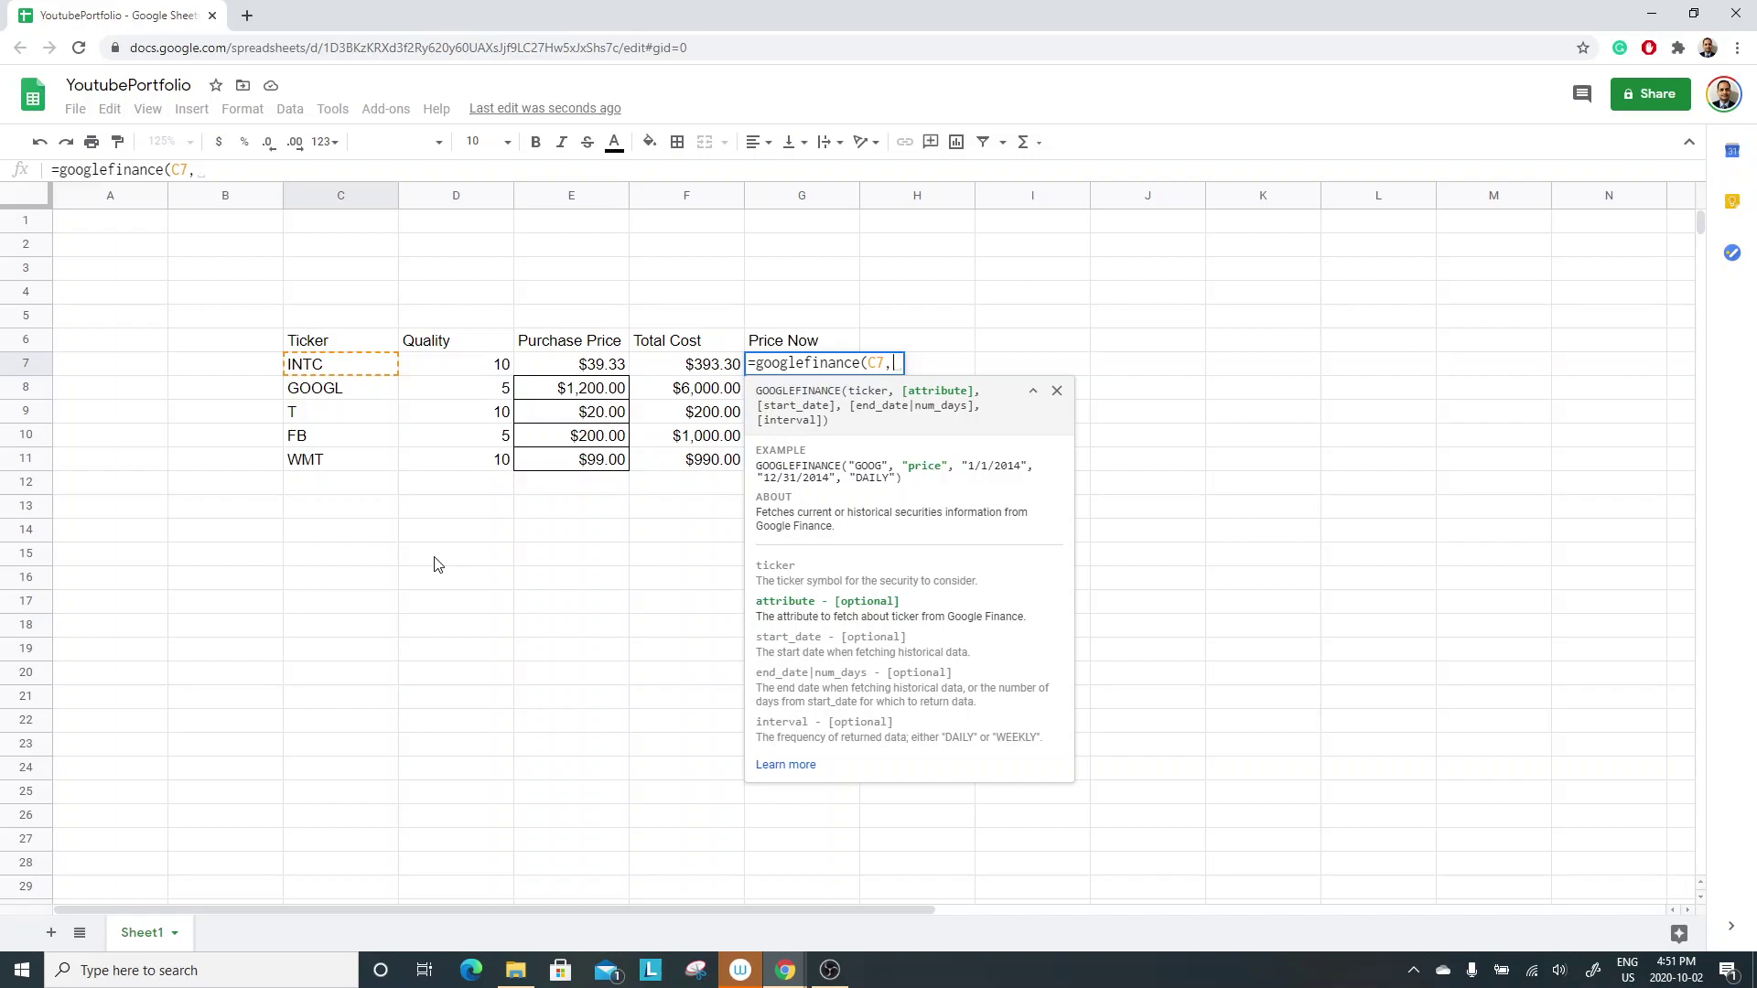
pyautogui.press('BackSpace')
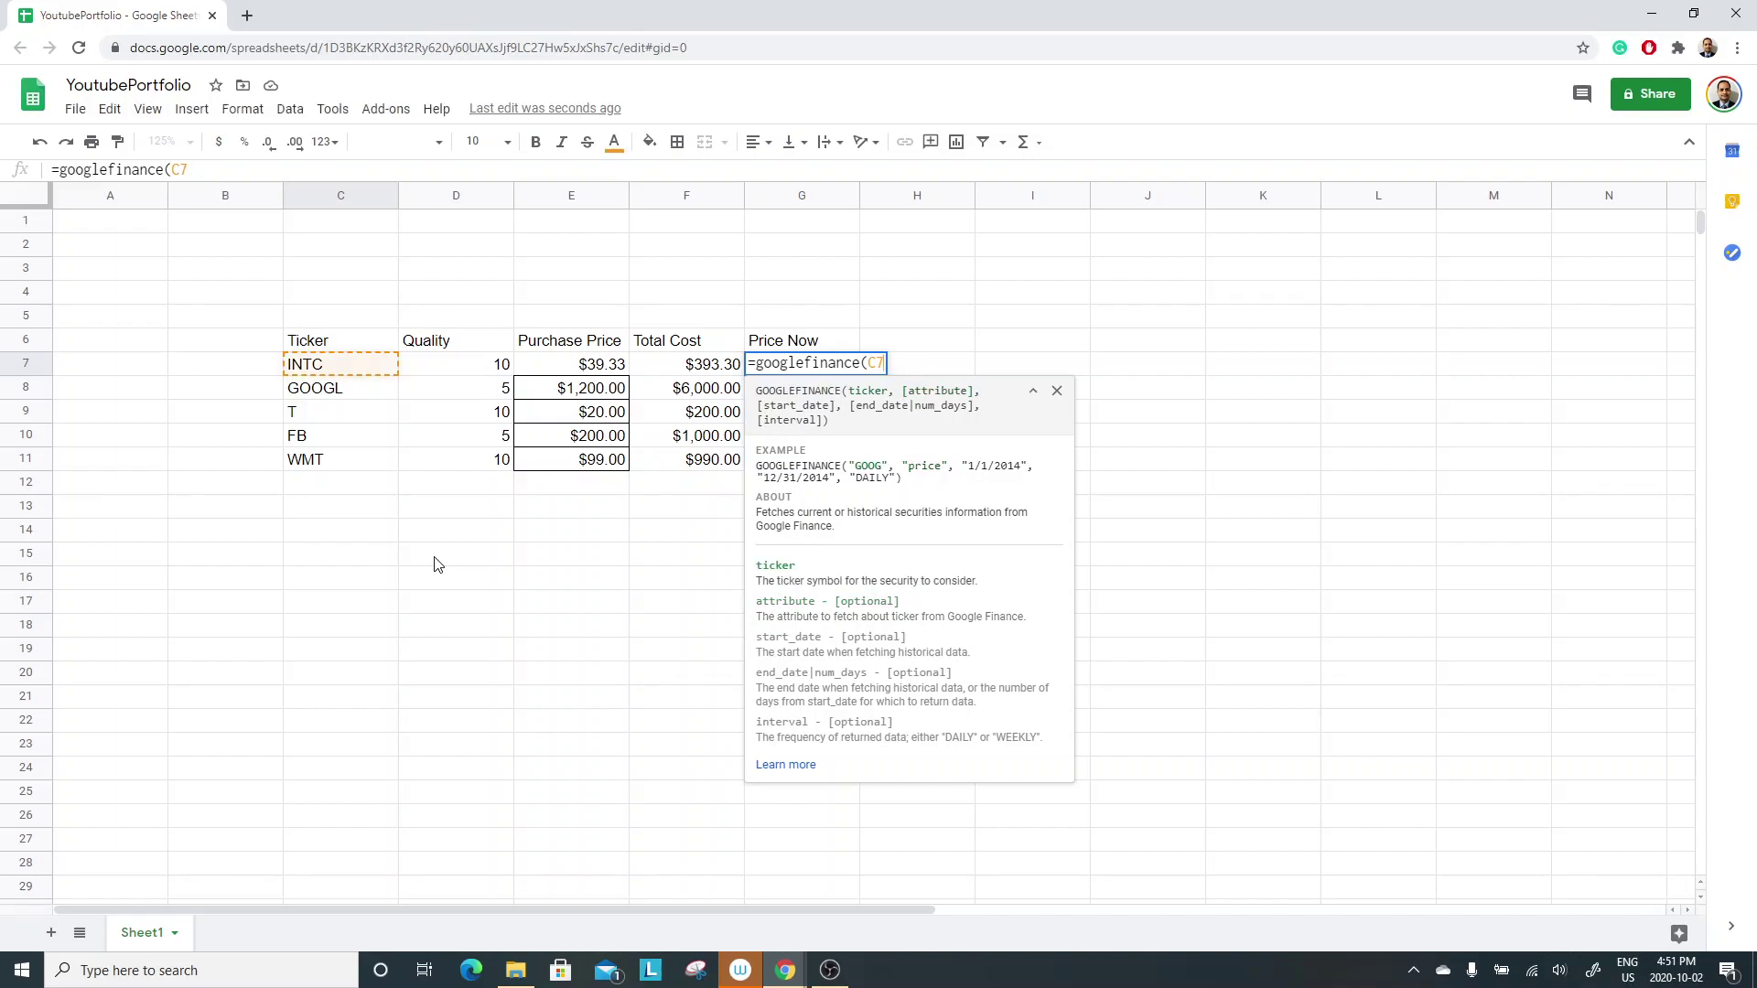
pyautogui.write(')')
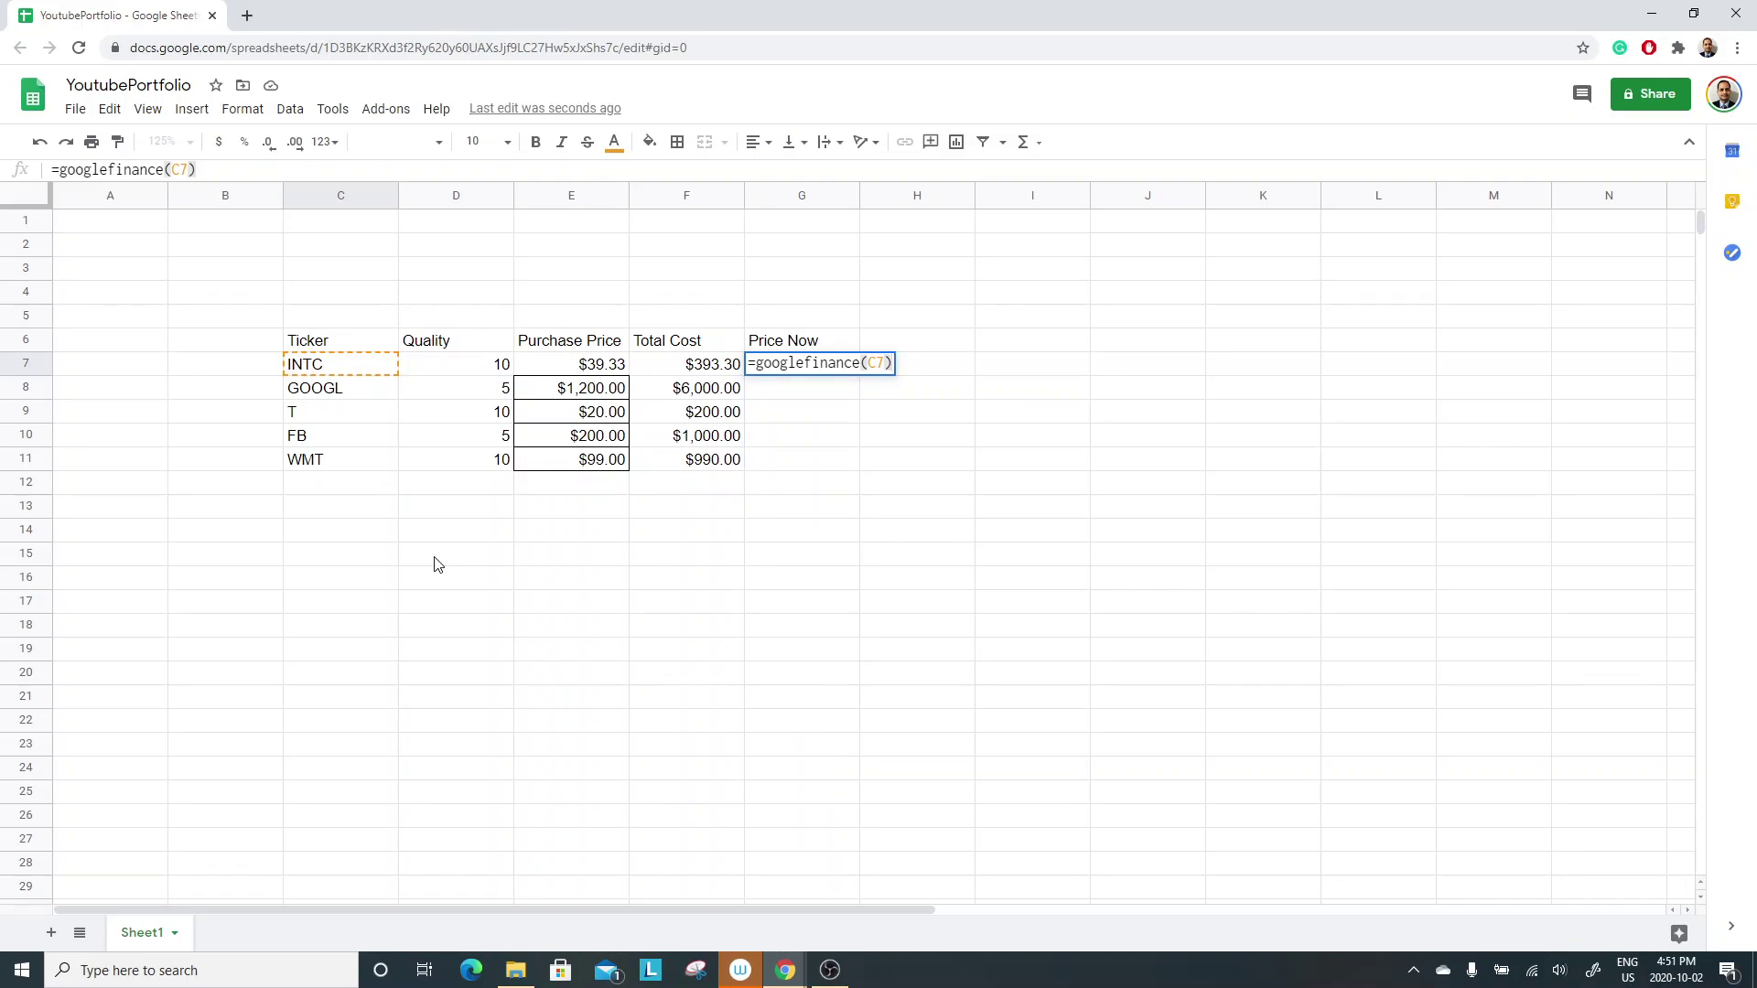
pyautogui.press('BackSpace')
pyautogui.write(',"price")')
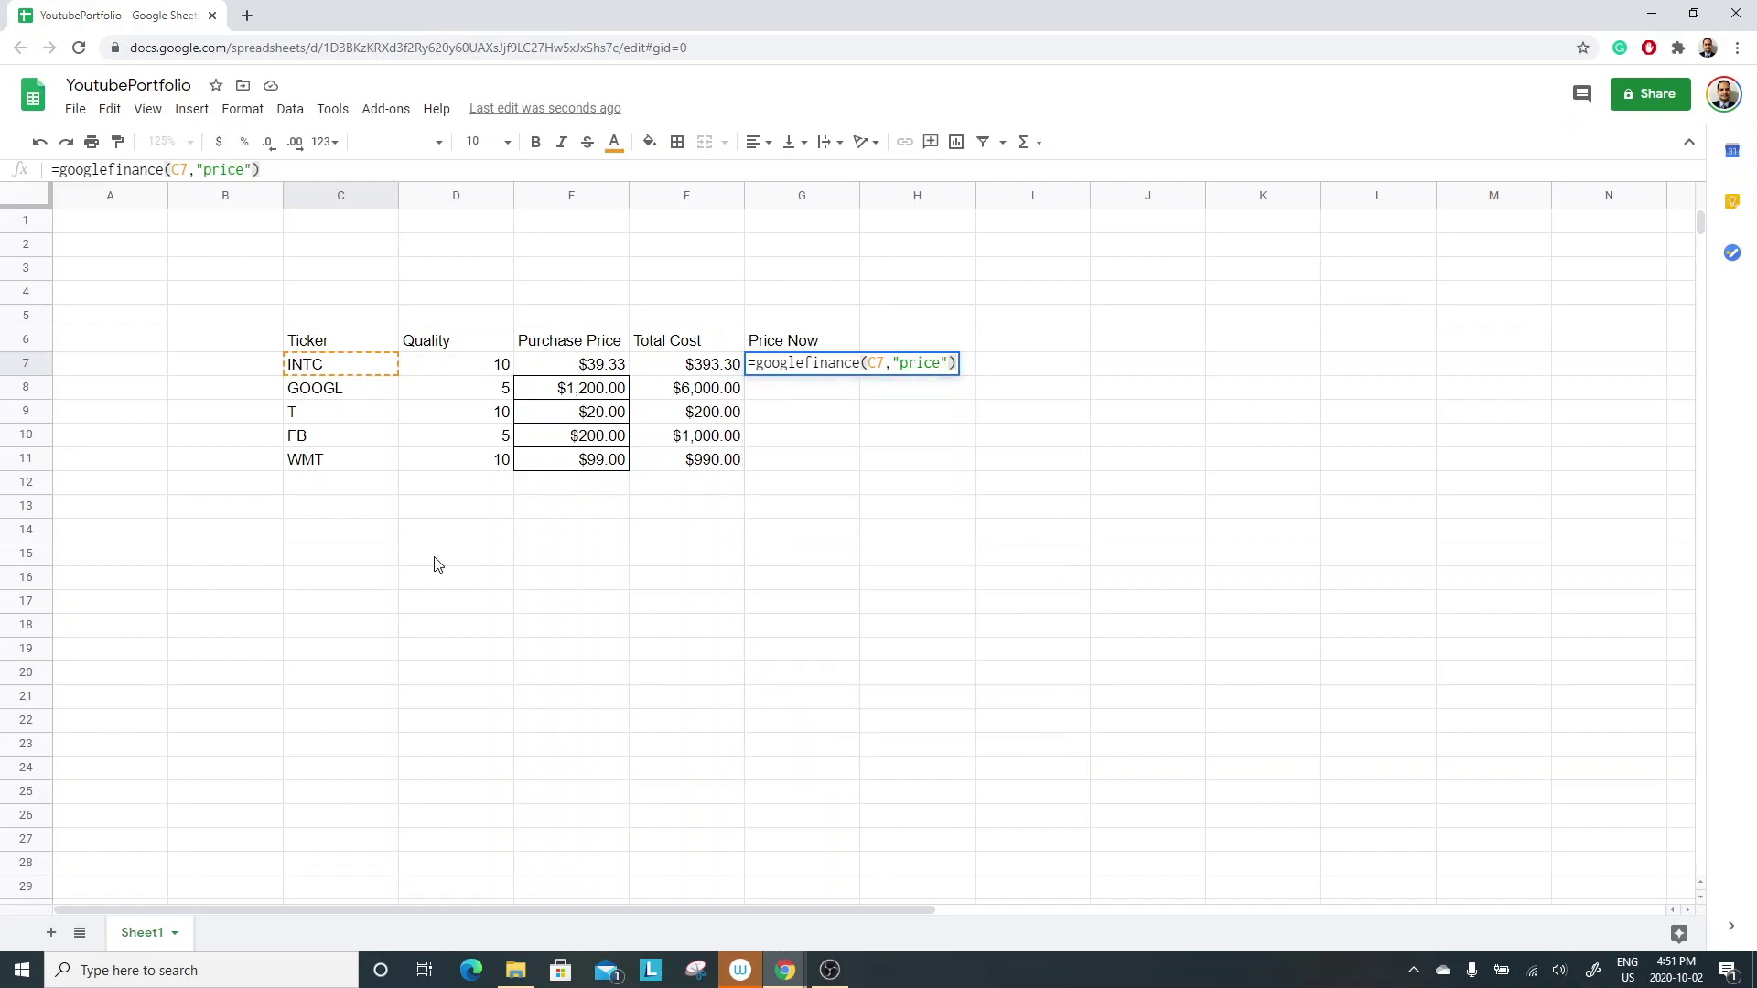
pyautogui.press('Return')
# Fill the Price Now formula from G7 down to G11 and format these cells as currency.
pyautogui.press('Up')
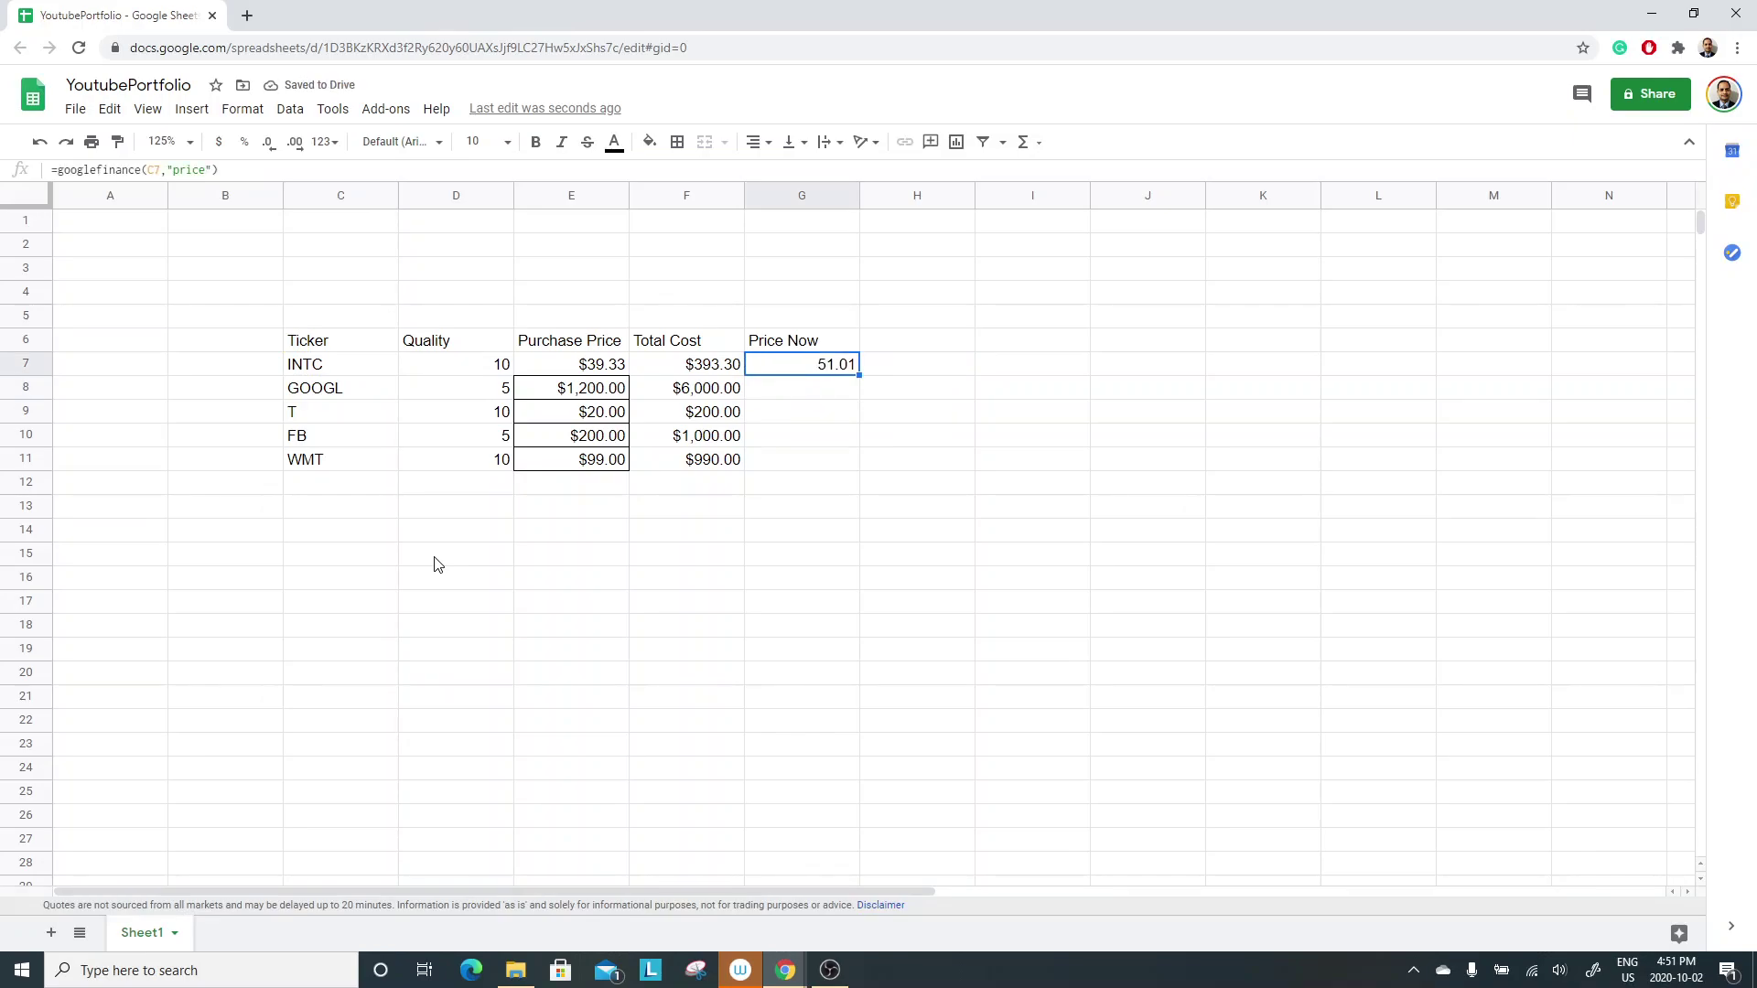
pyautogui.moveTo(859, 375); pyautogui.dragTo(856, 459)
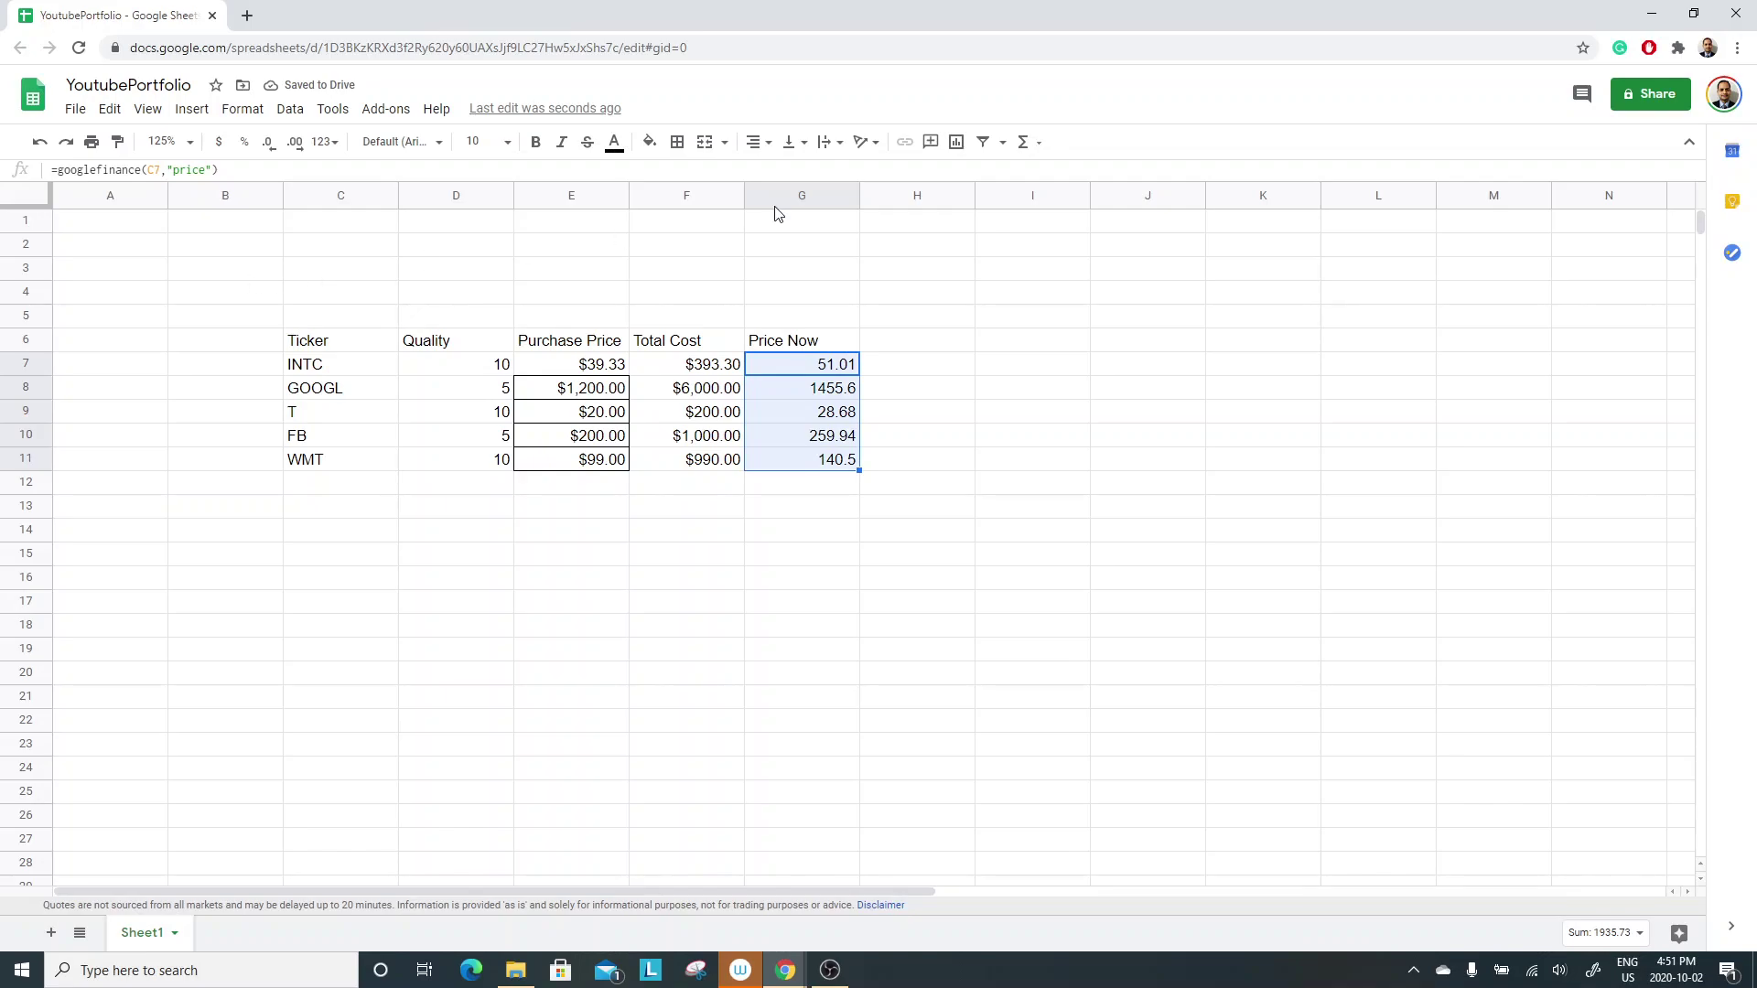
pyautogui.click(218, 142)
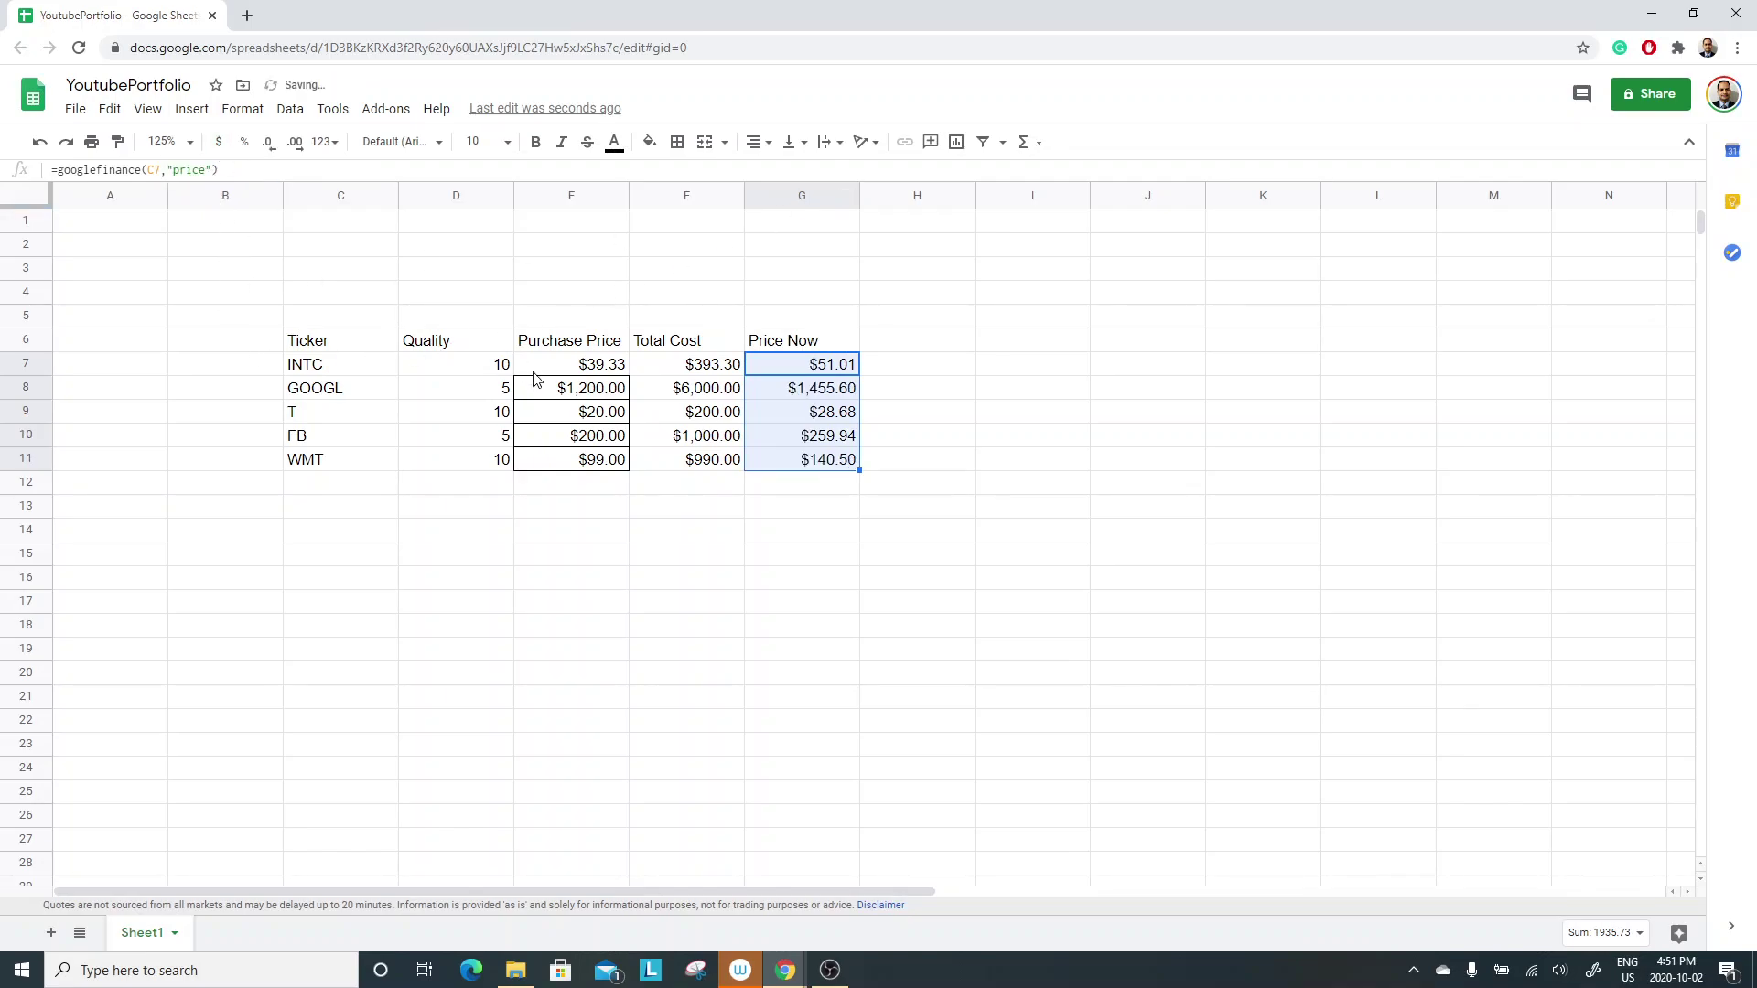
pyautogui.click(814, 395)
pyautogui.click(819, 349)
pyautogui.click(811, 370)
pyautogui.click(823, 438)
pyautogui.click(703, 342)
pyautogui.click(711, 389)
pyautogui.click(712, 426)
pyautogui.click(886, 345)
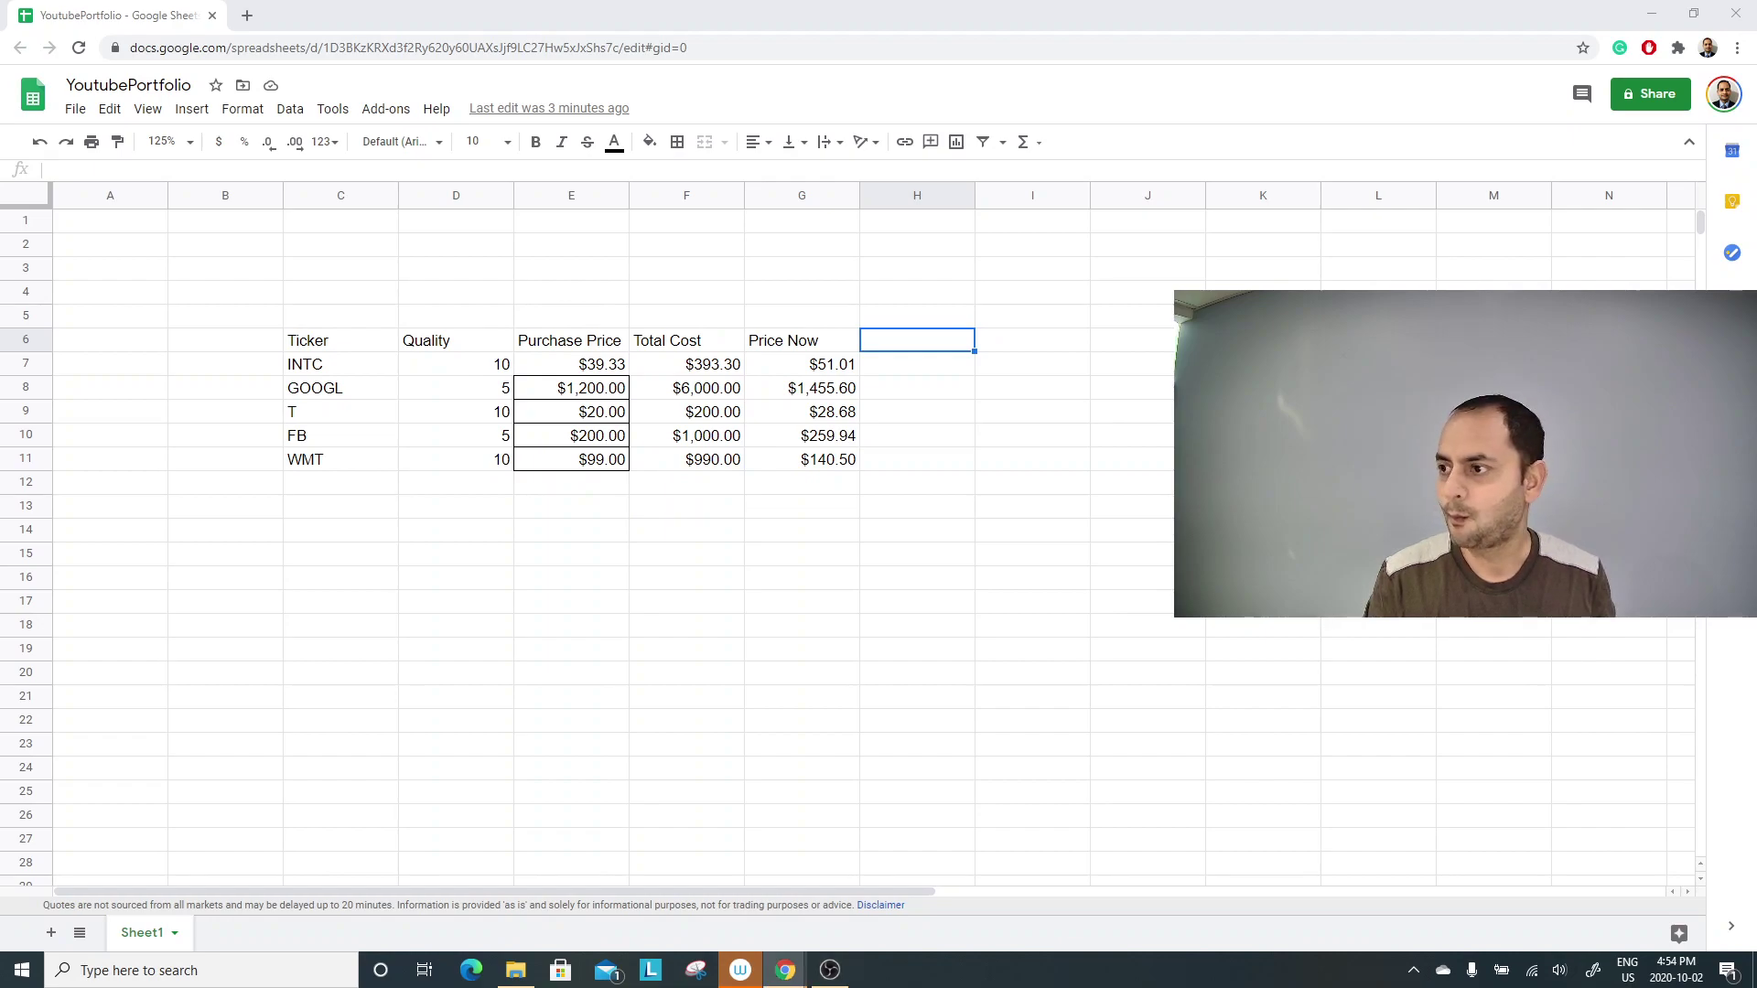
pyautogui.click(925, 408)
# Add the column header Gain or Loss in H6, beside the Price Now header.
pyautogui.click(929, 345)
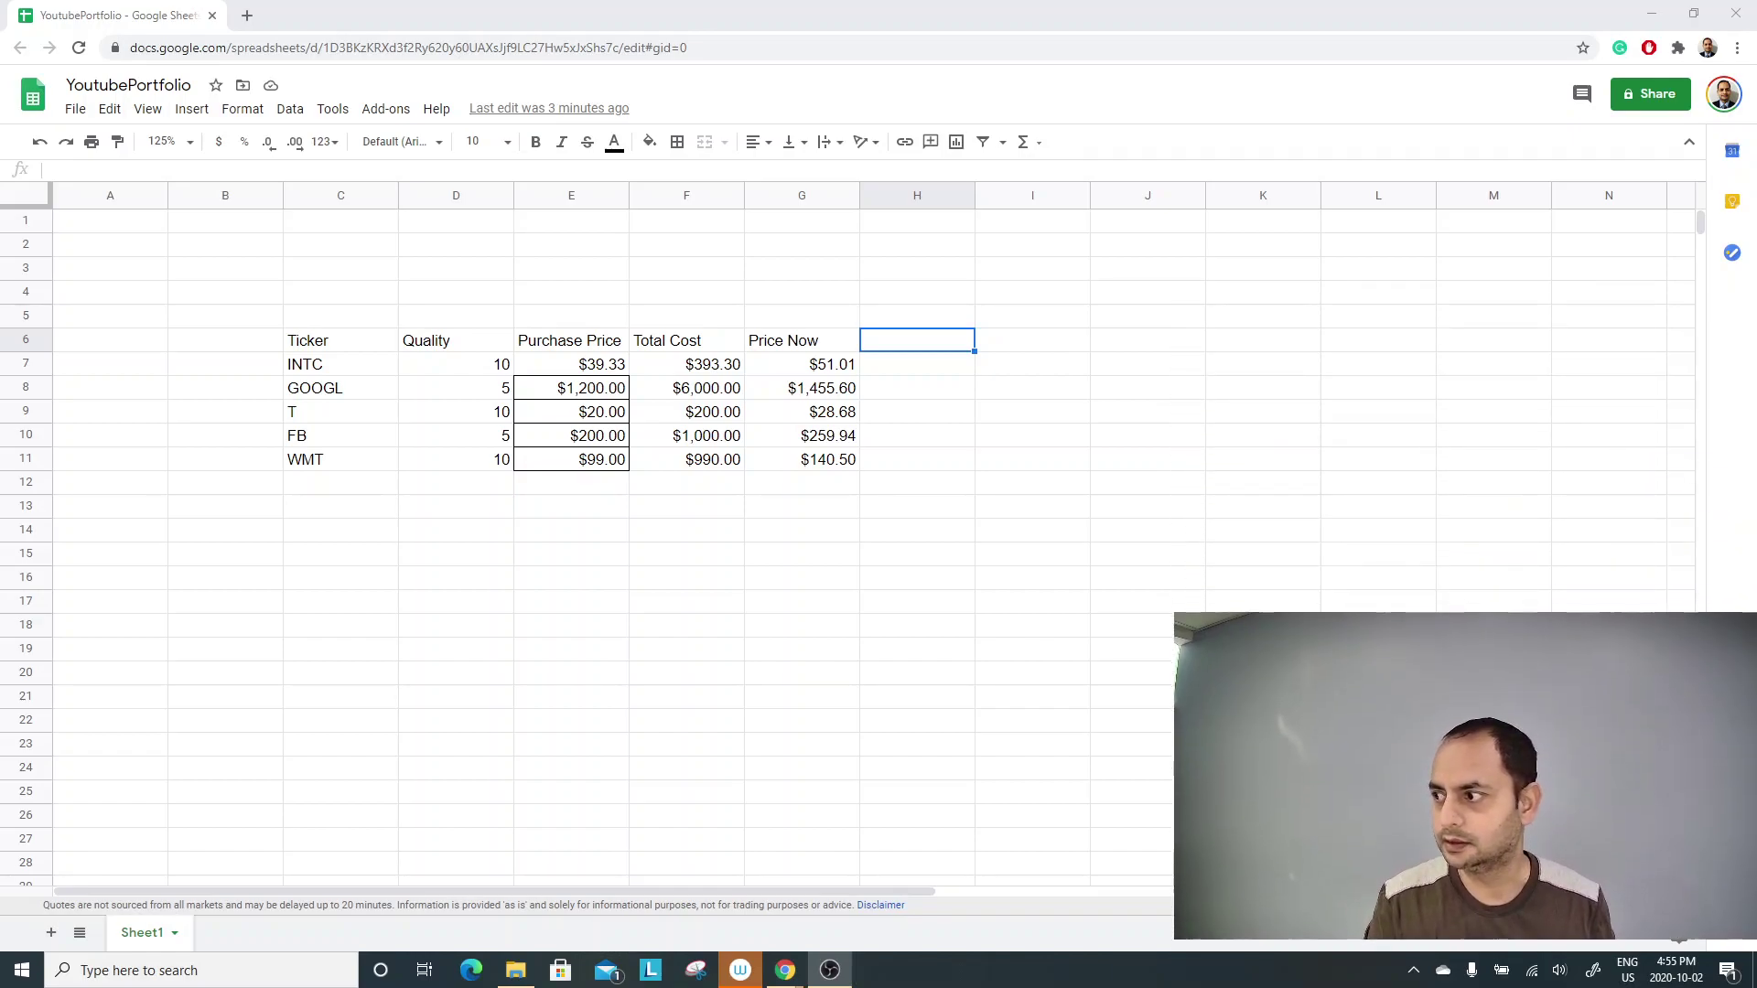
pyautogui.click(920, 388)
pyautogui.click(922, 351)
pyautogui.write('Total Ga')
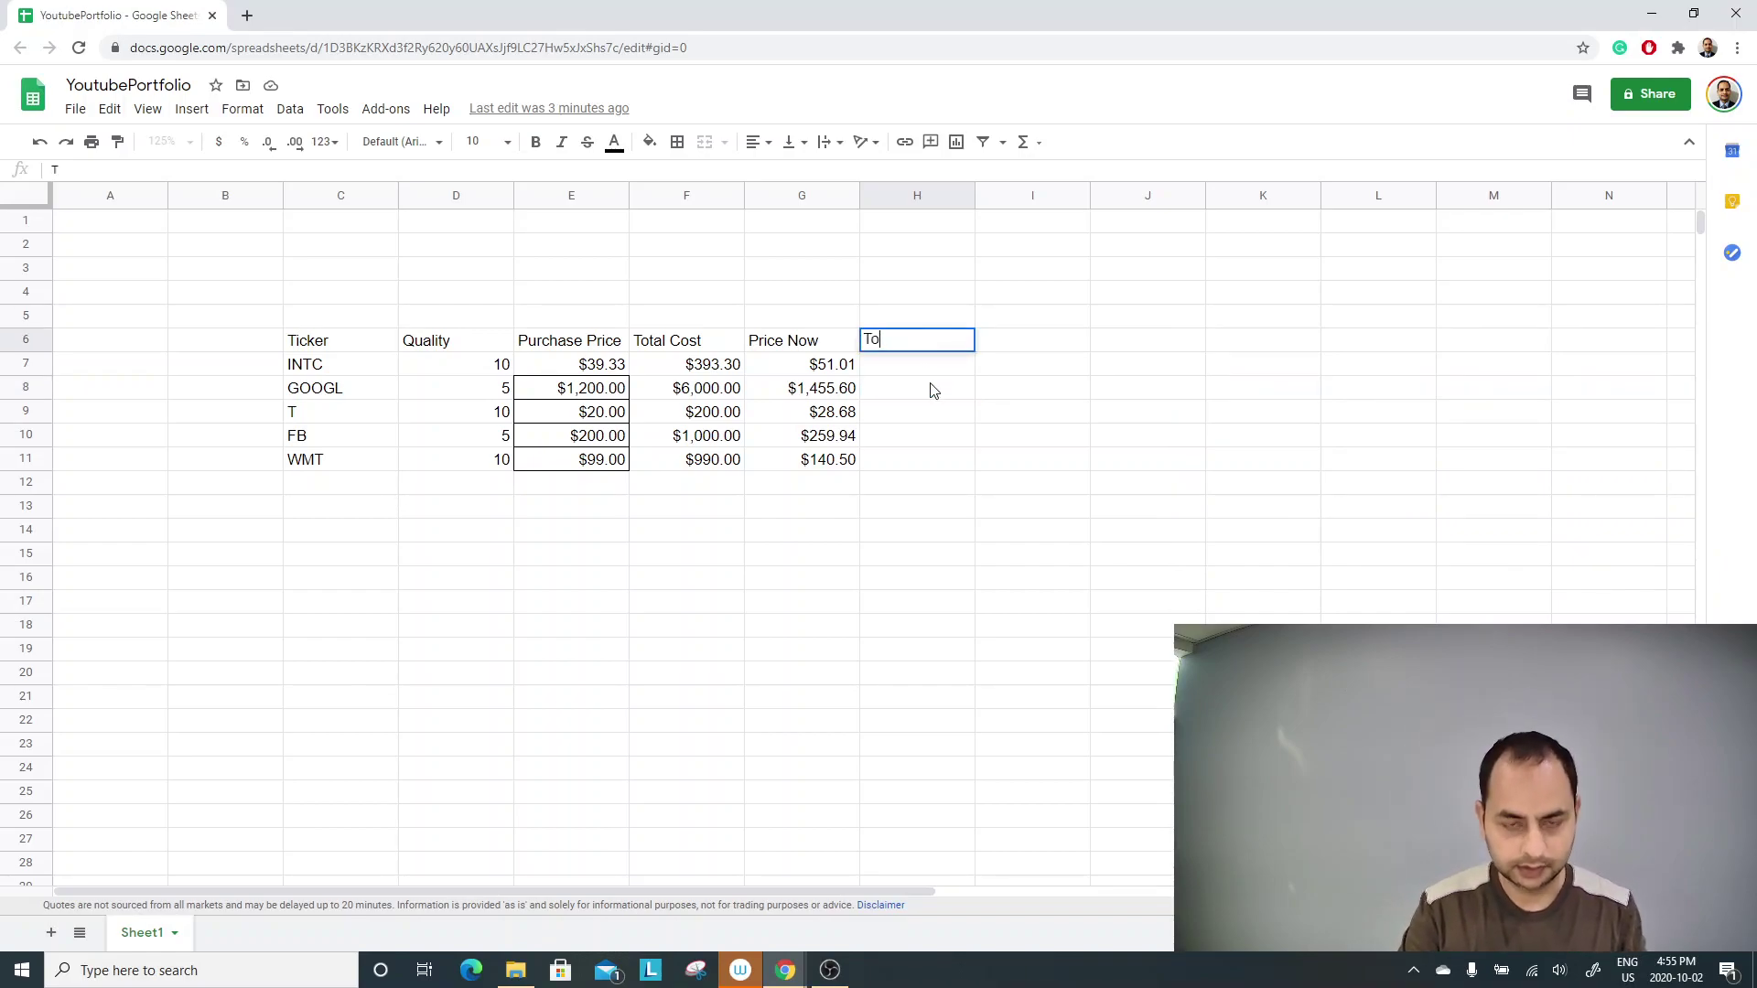
pyautogui.press('BackSpace')
pyautogui.press('BackSpace')
pyautogui.press('BackSpace')
pyautogui.press('BackSpace')
pyautogui.press('BackSpace')
pyautogui.press('BackSpace')
pyautogui.press('BackSpace')
pyautogui.press('BackSpace')
pyautogui.write('Gain')
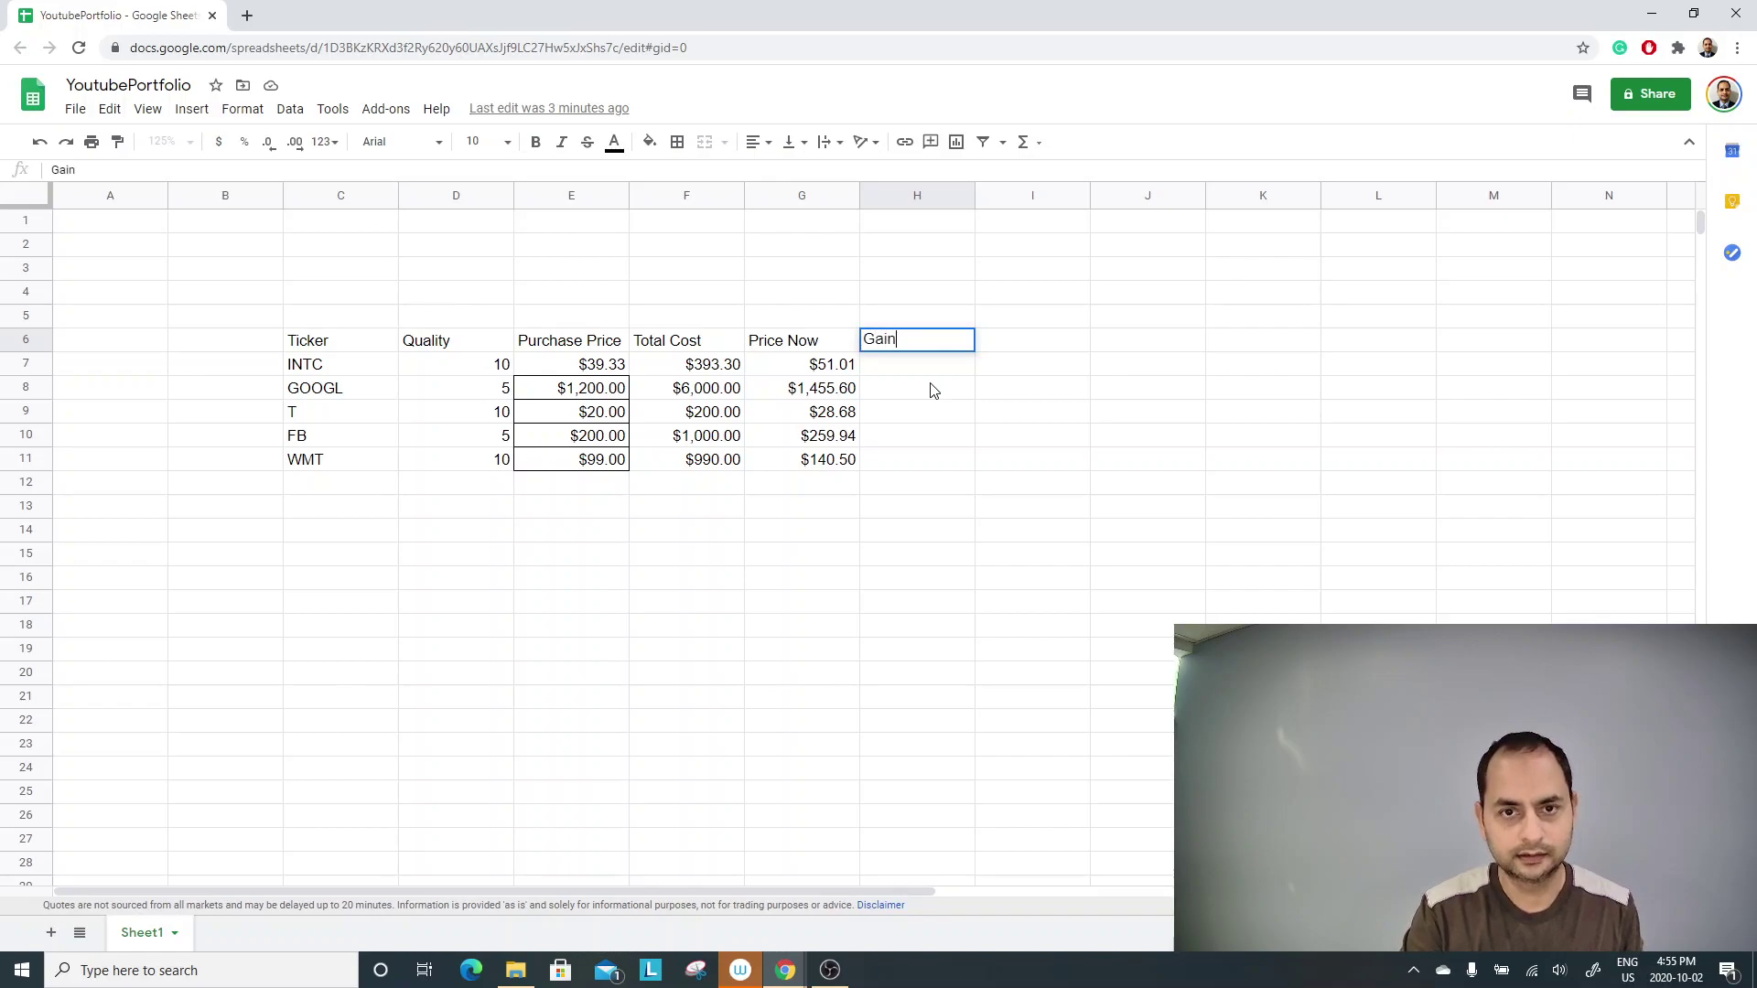
pyautogui.write(' or Loss')
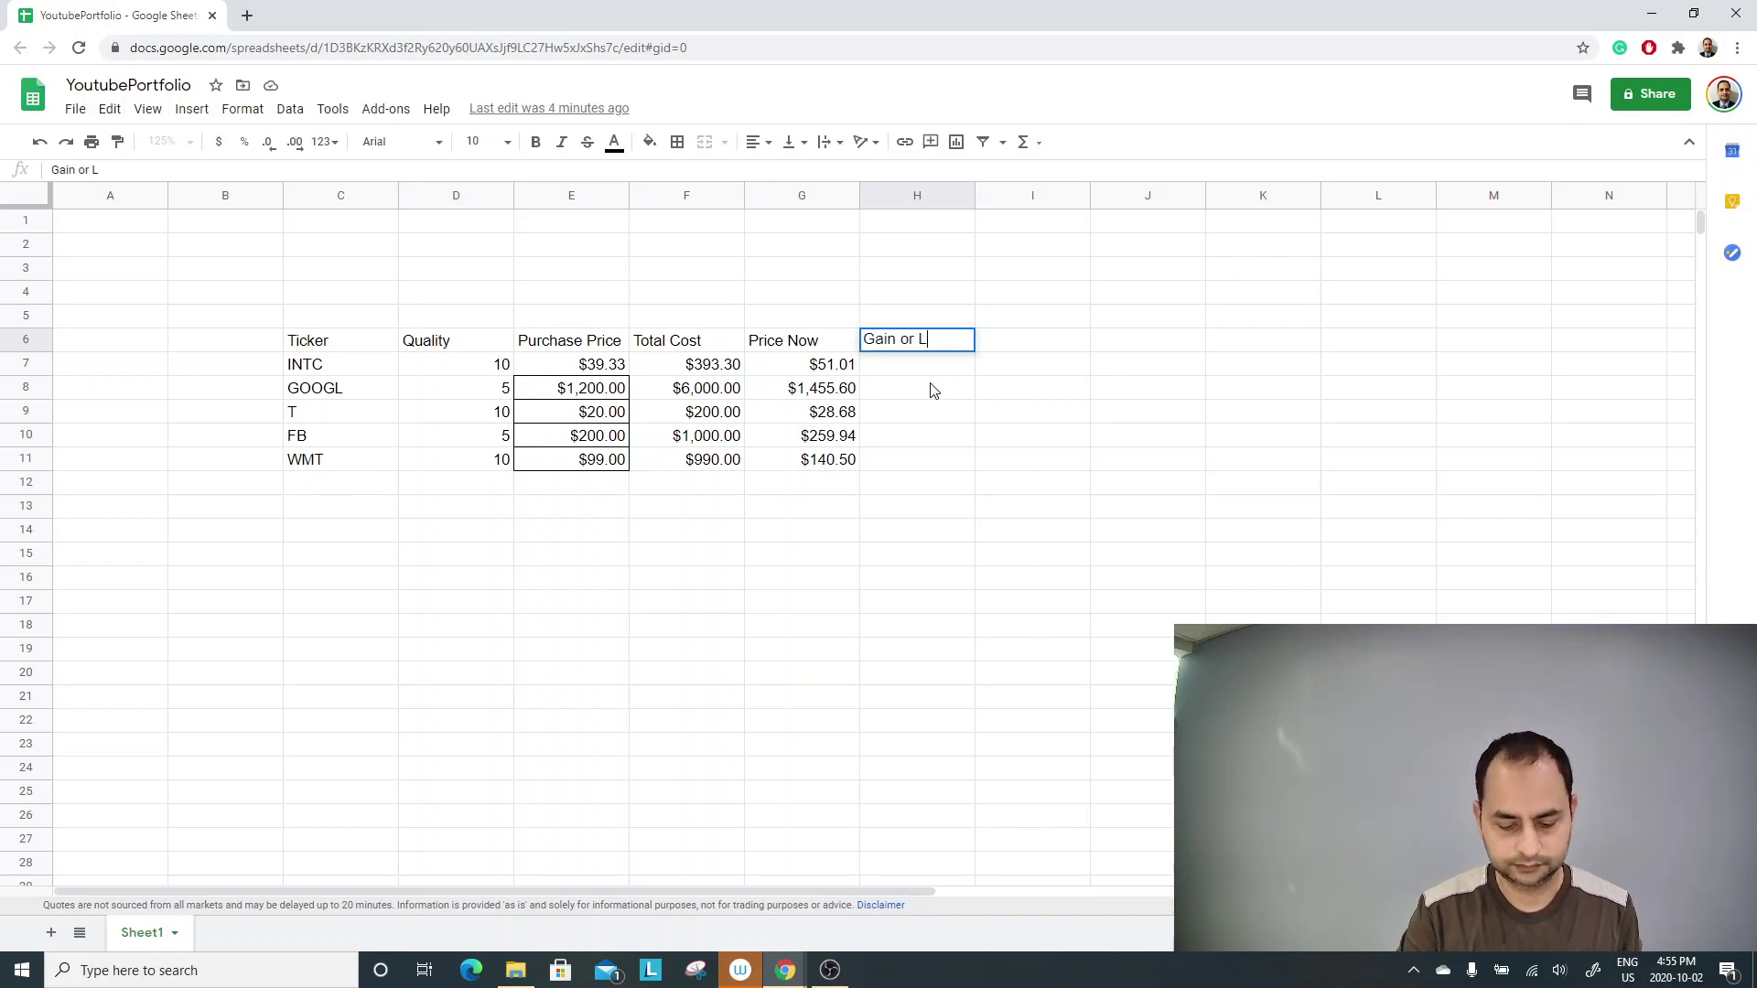
pyautogui.press('Return')
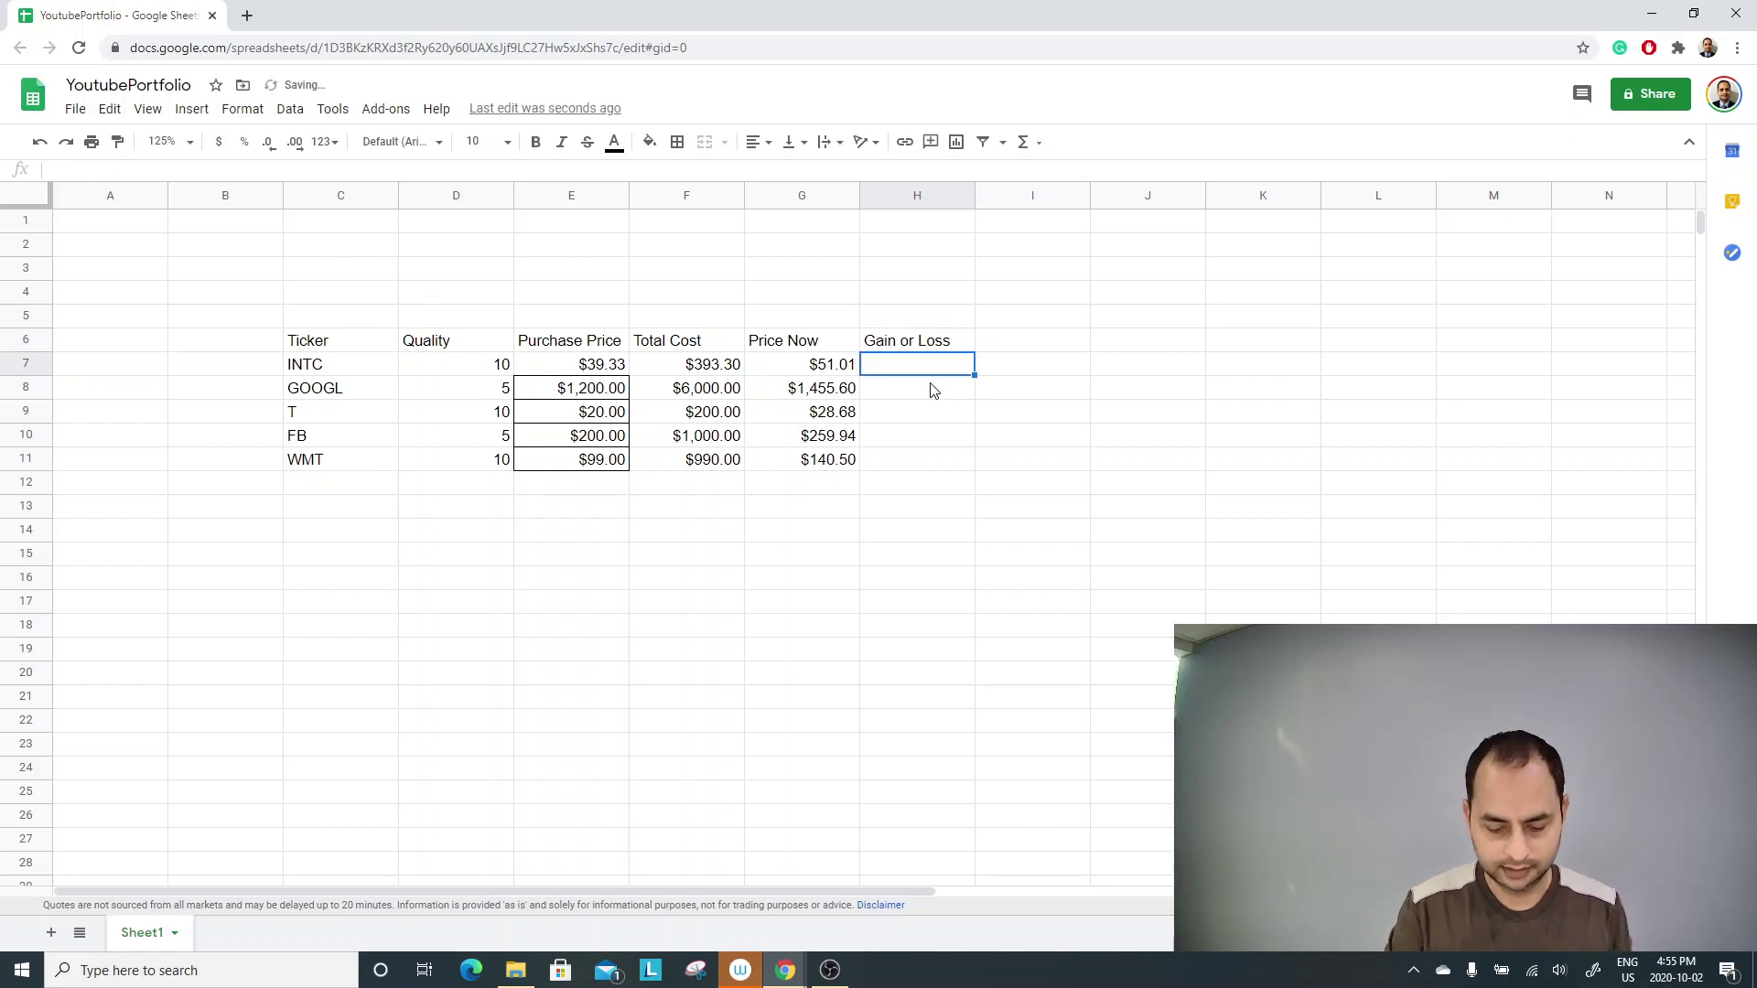
# Enter the formula =(G7-E7)*D7 in H7 for the INTC gain or loss and fill it down to H11.
pyautogui.write('=(')
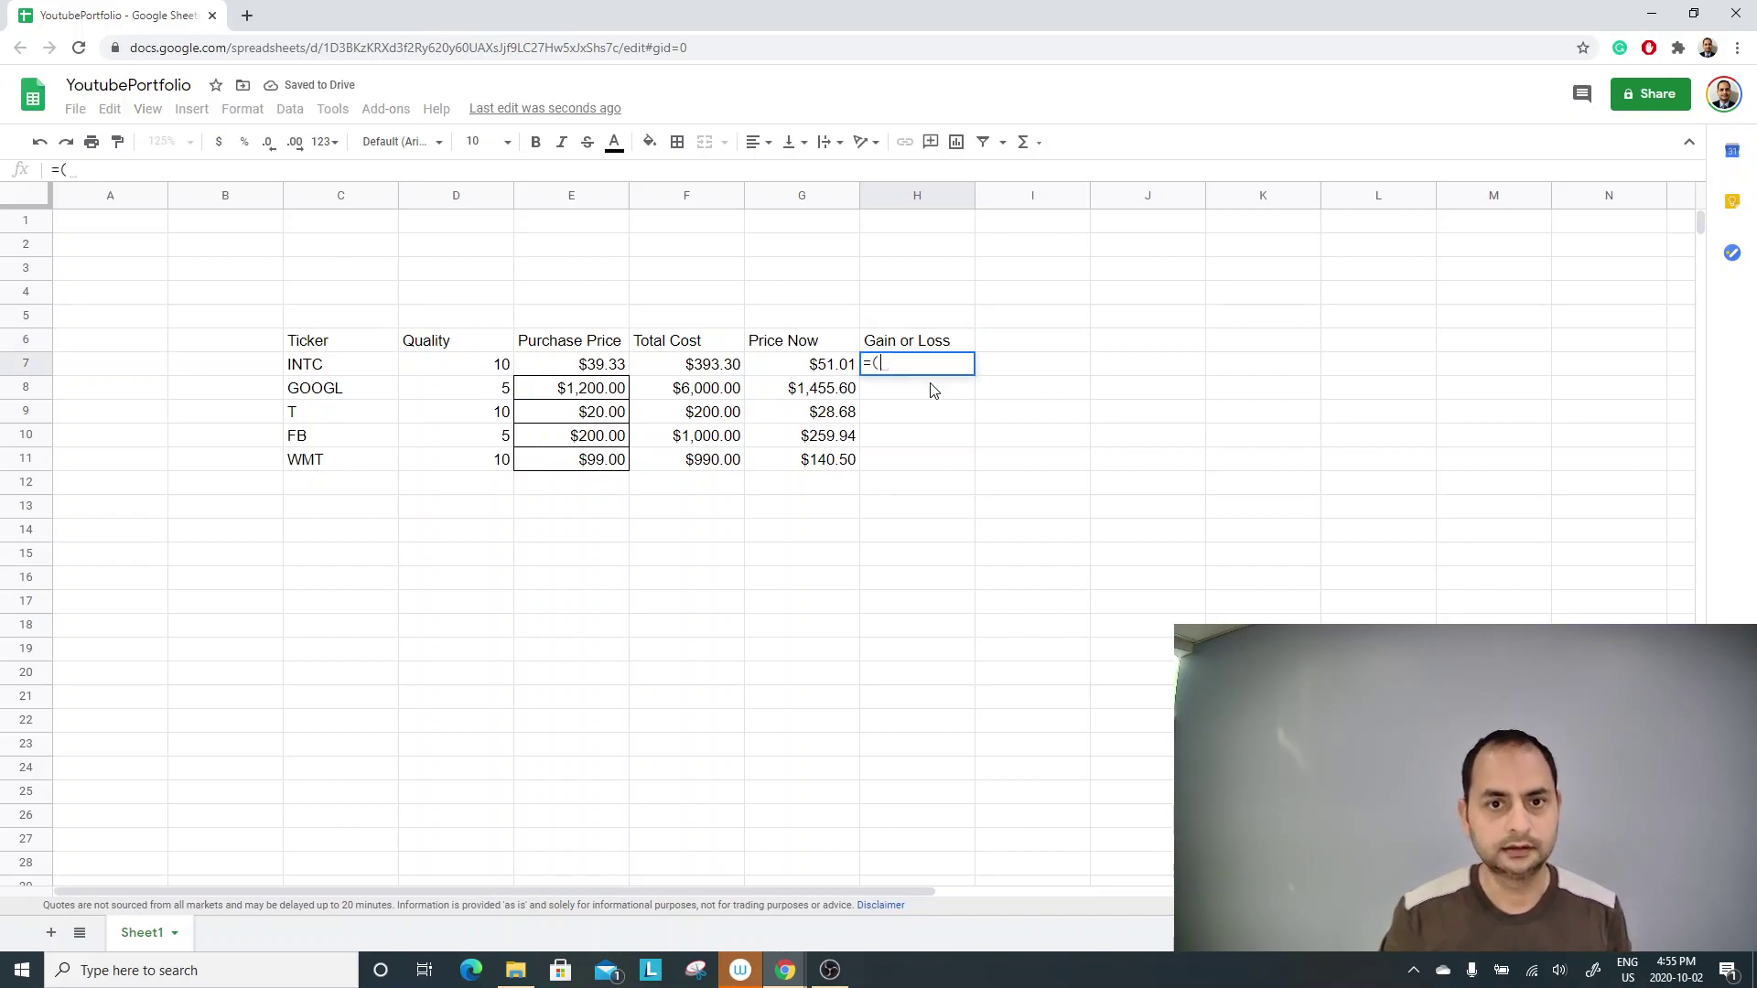
pyautogui.click(822, 370)
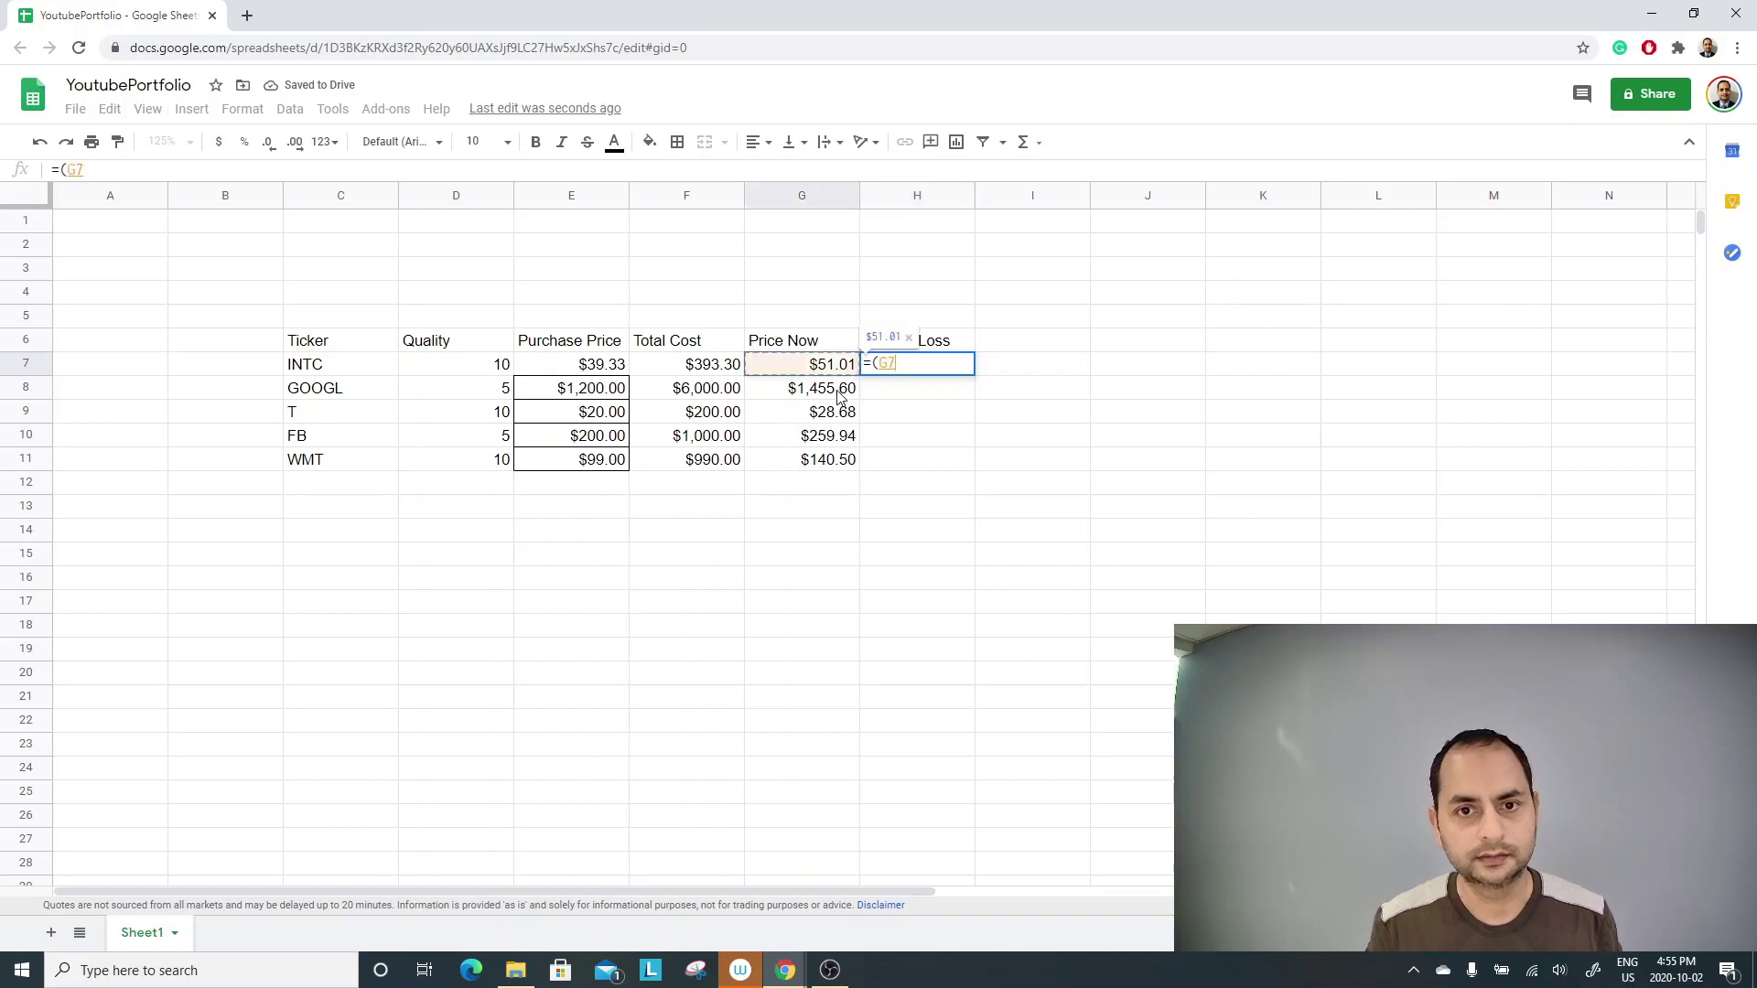
pyautogui.write('-')
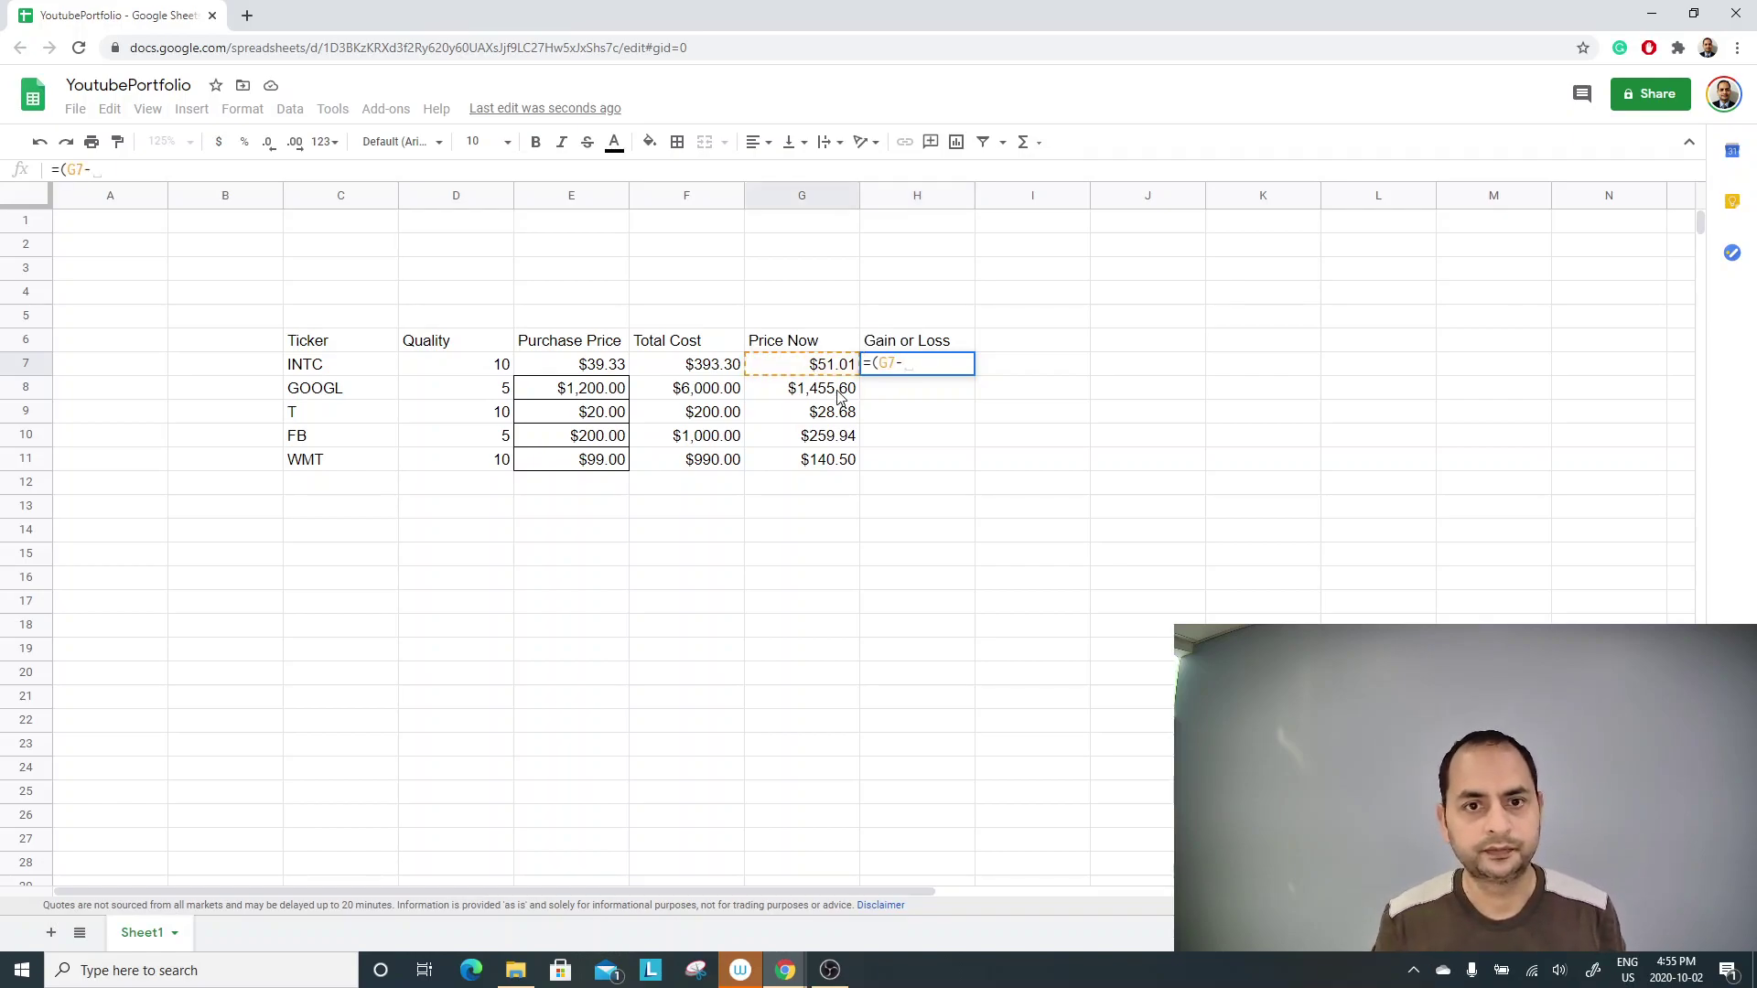
pyautogui.click(597, 369)
pyautogui.write(')')
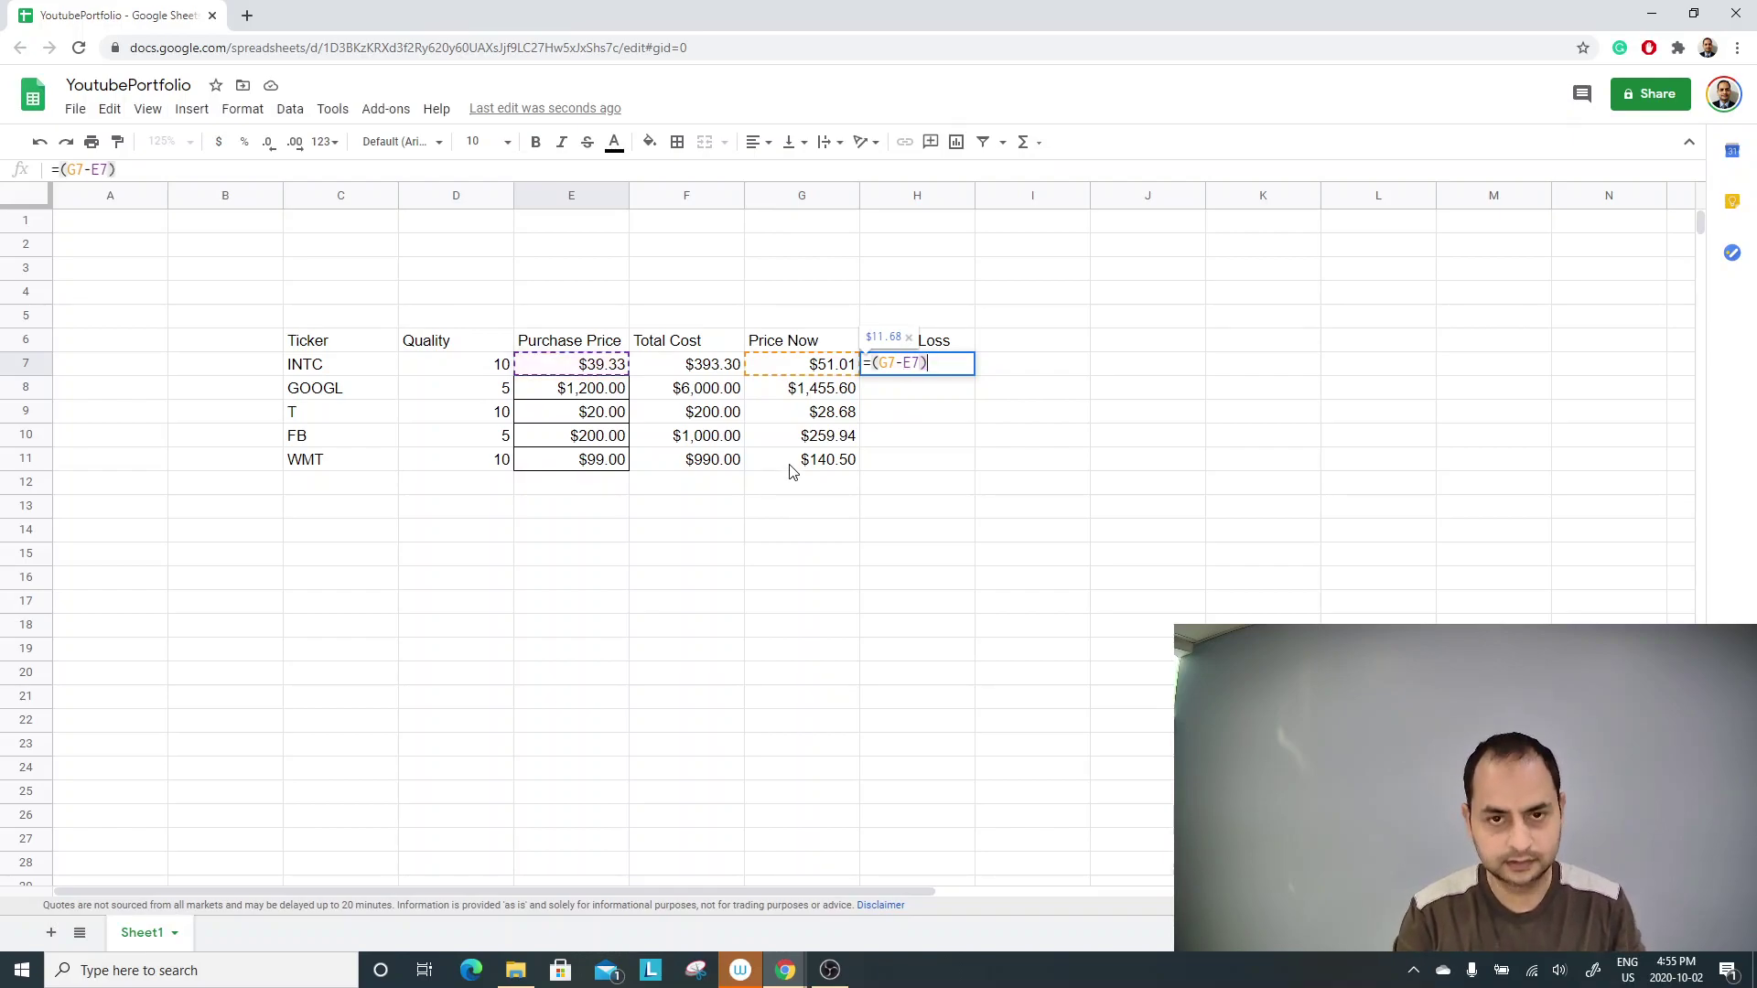
pyautogui.write('*')
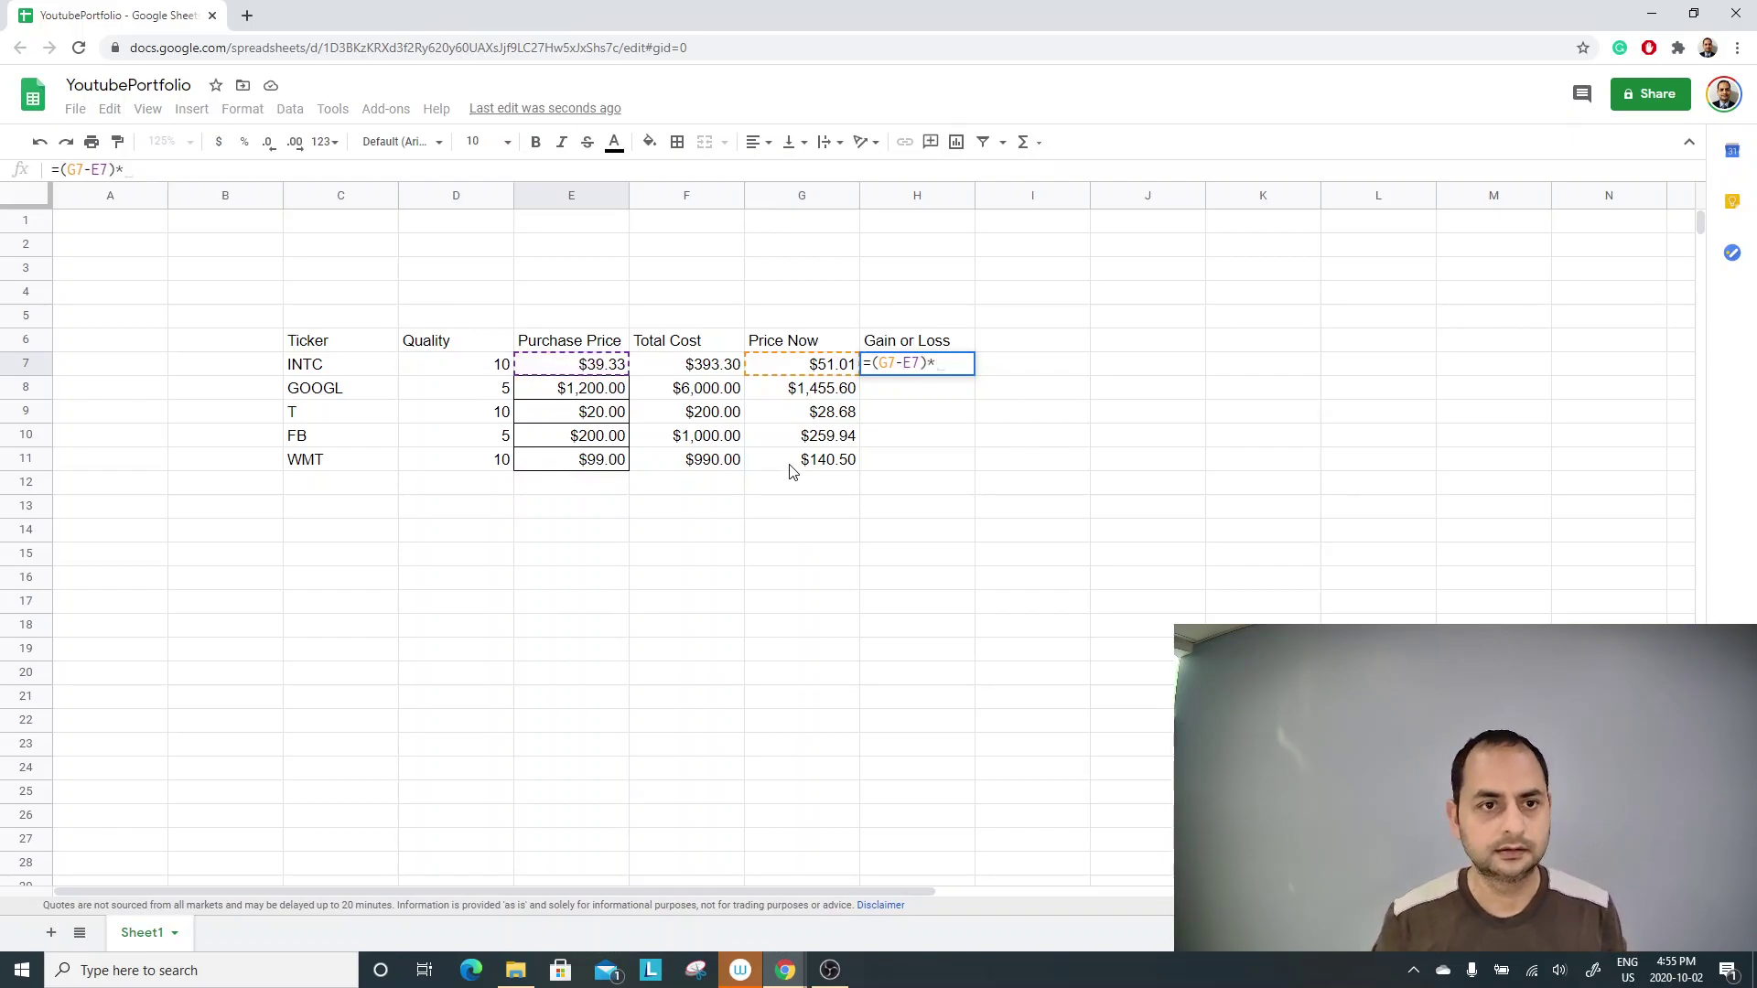
pyautogui.click(477, 370)
pyautogui.press('Return')
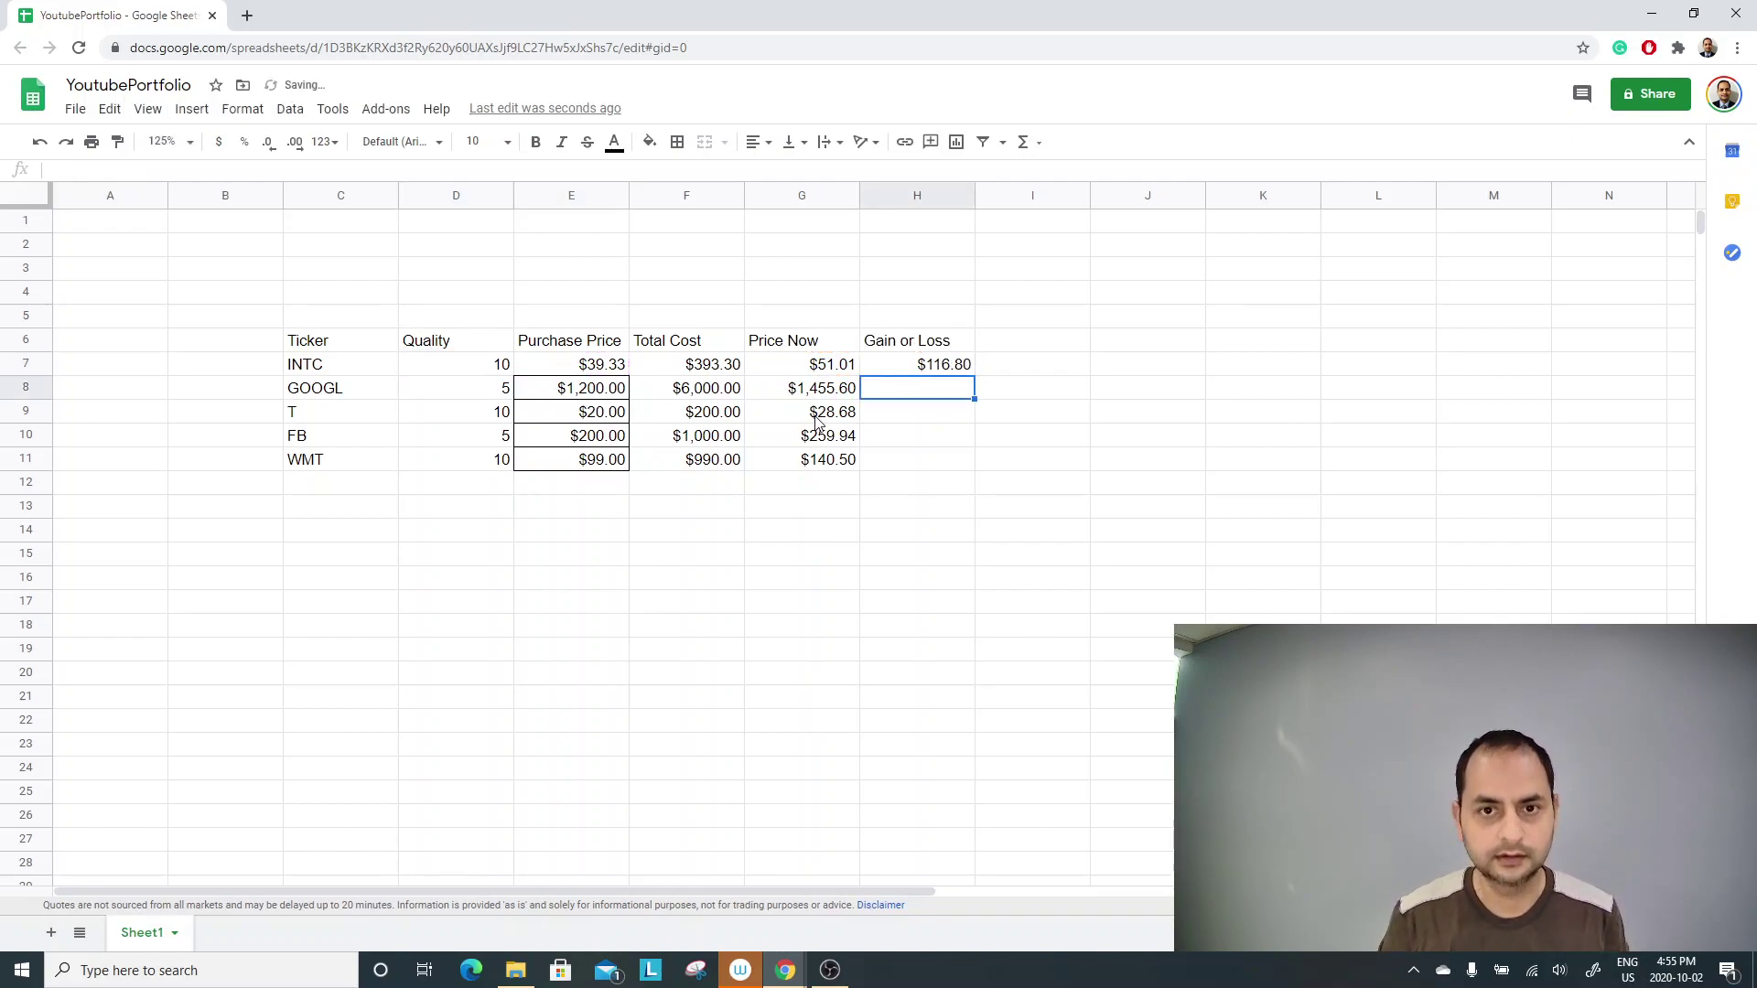
pyautogui.press('Up')
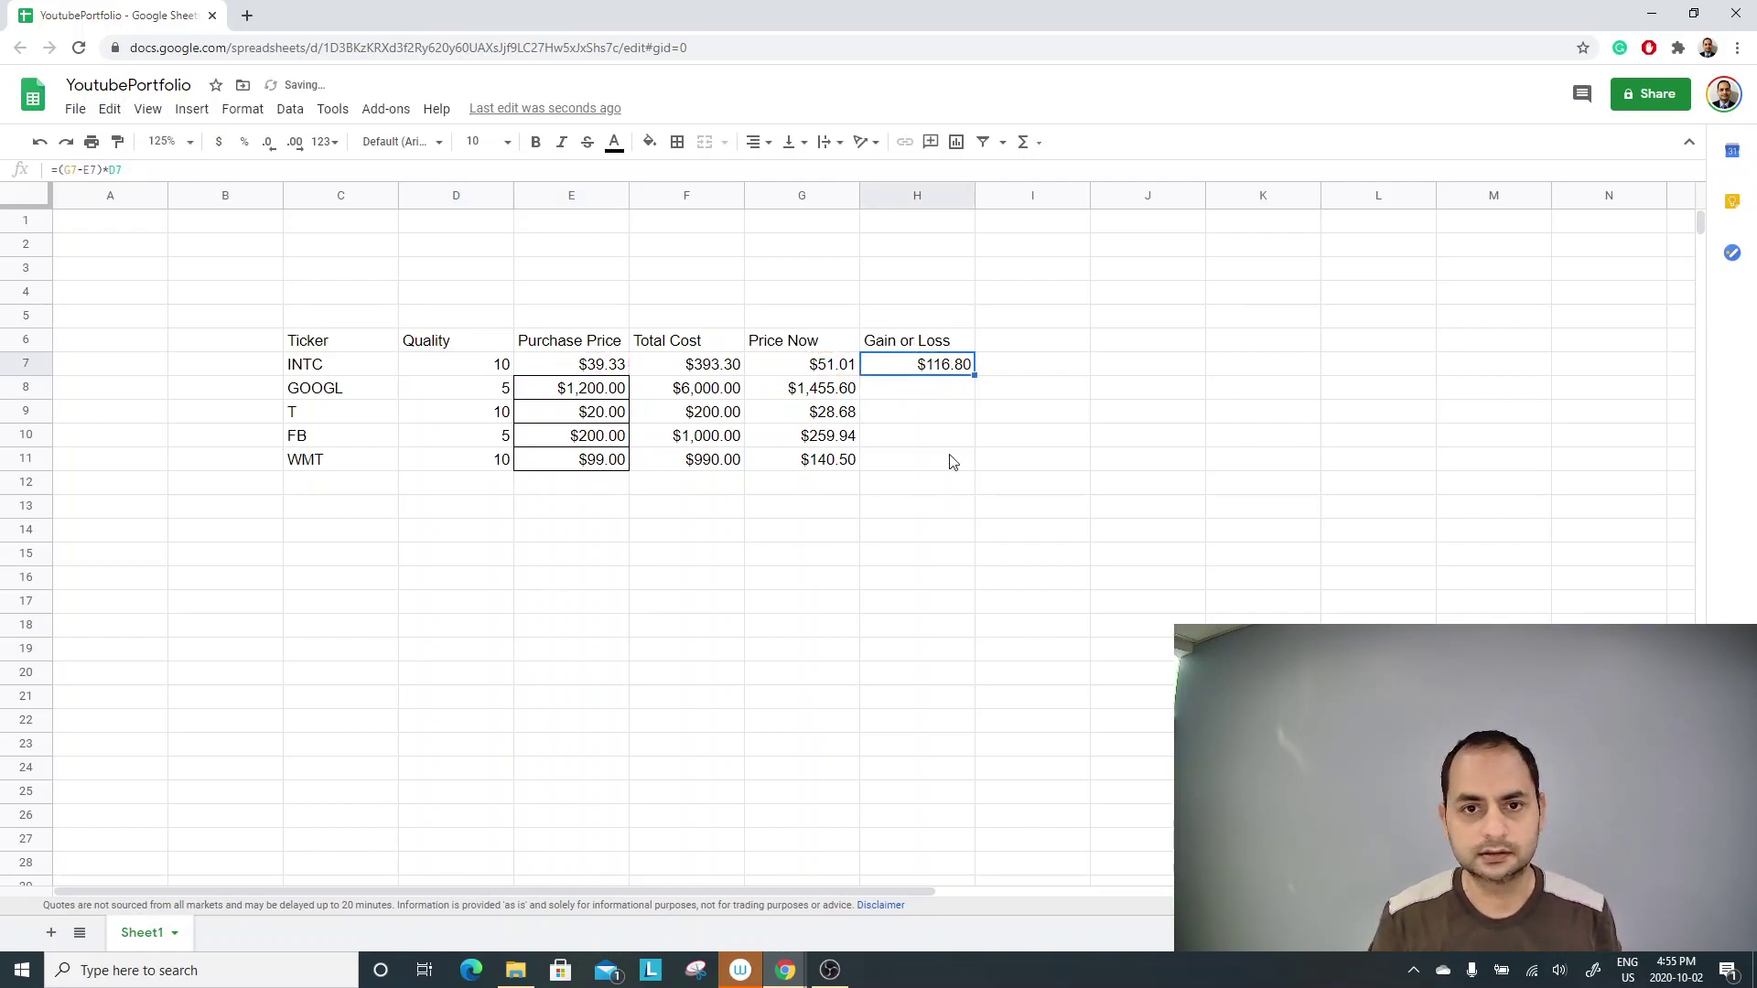
pyautogui.moveTo(975, 374); pyautogui.dragTo(957, 458)
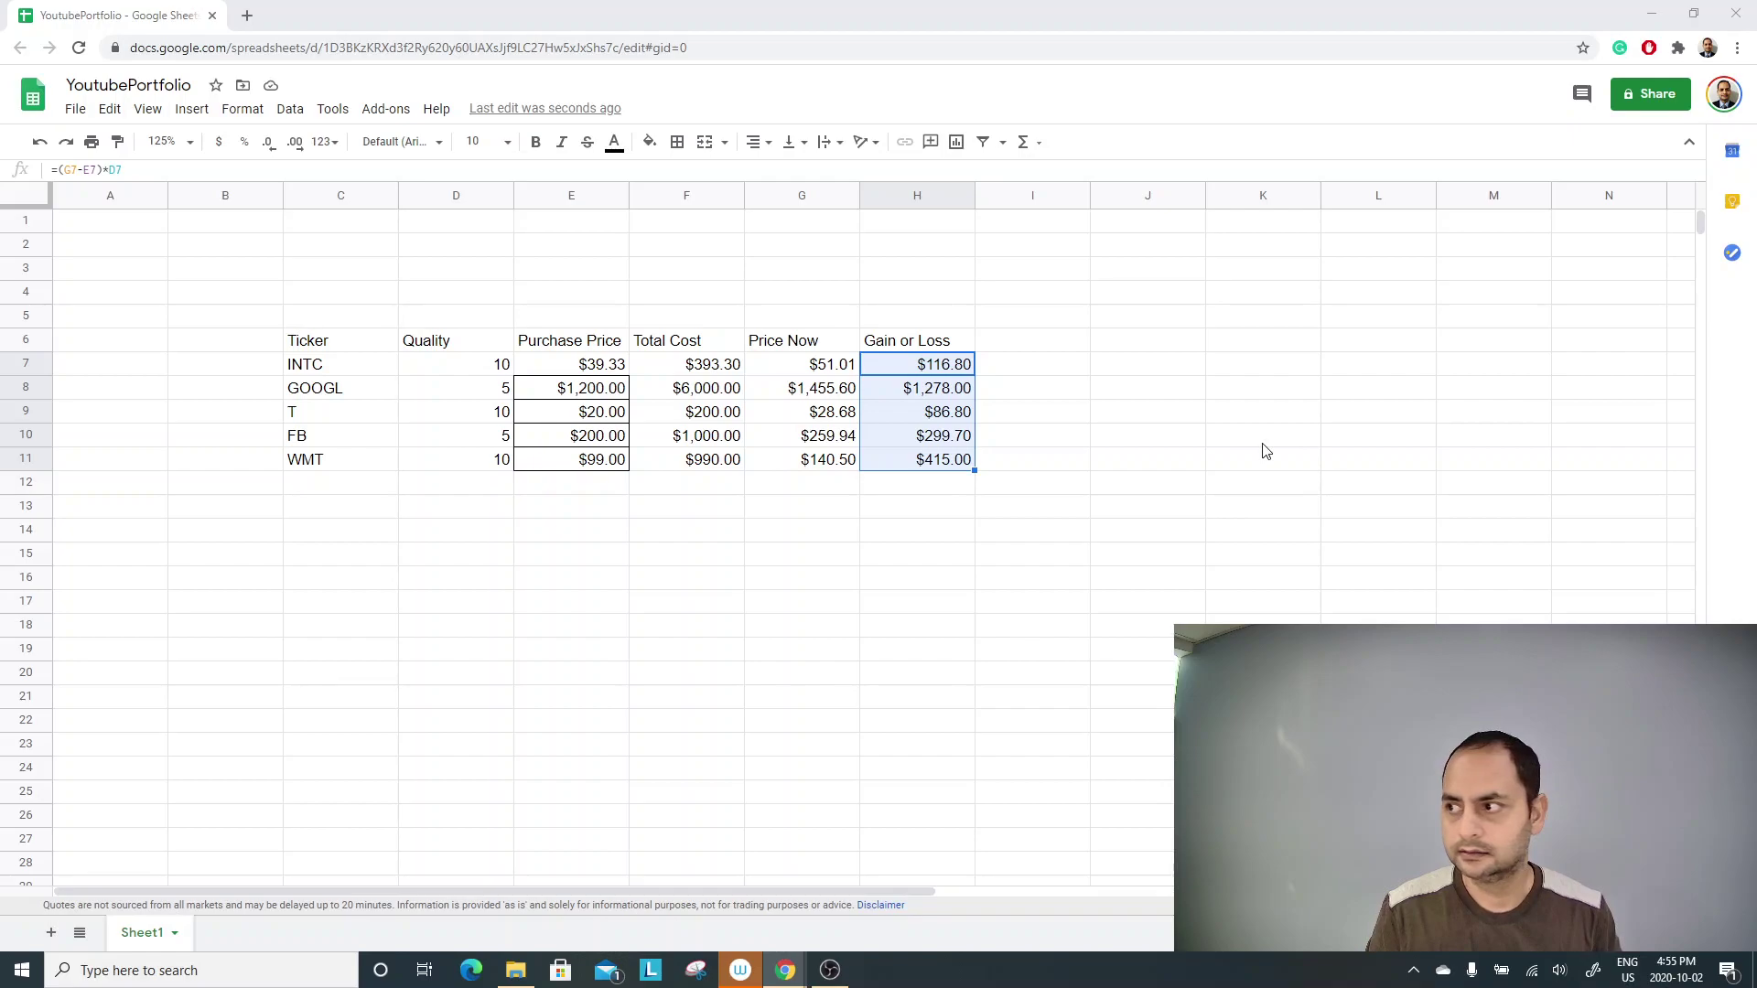
# Add the column header Gain or Loss Percentage in I6 and widen column I to fit the text.
pyautogui.click(1027, 345)
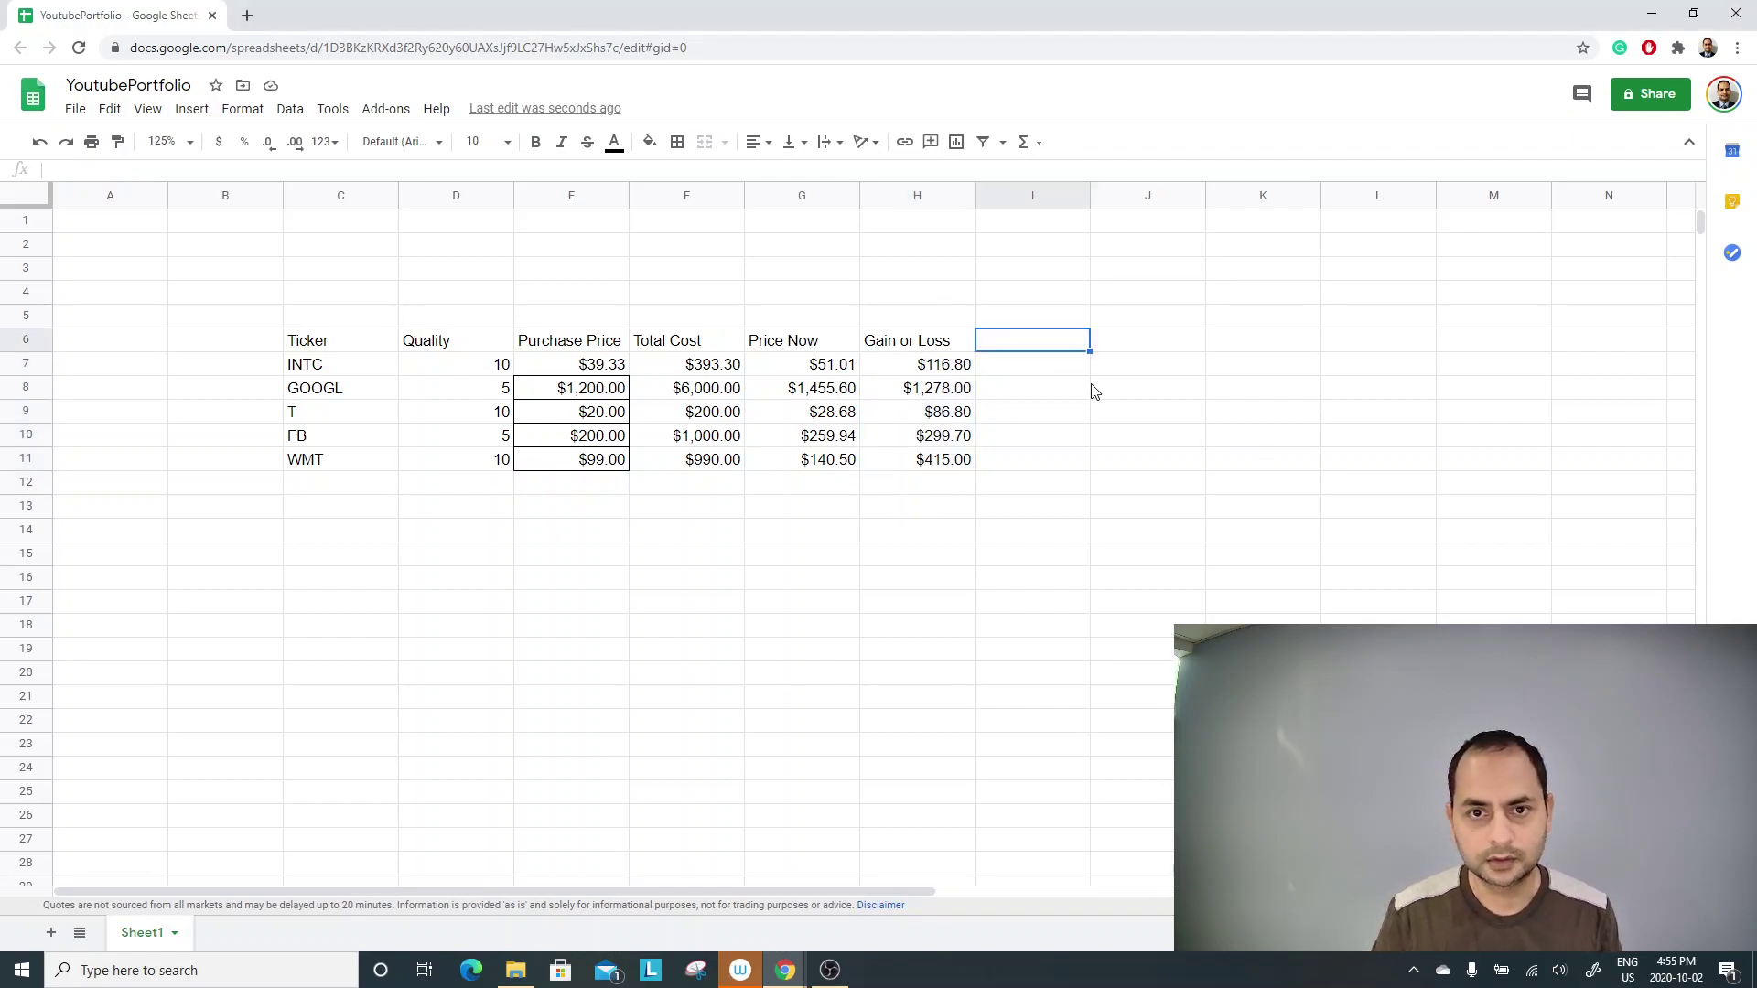
pyautogui.write('Gain ')
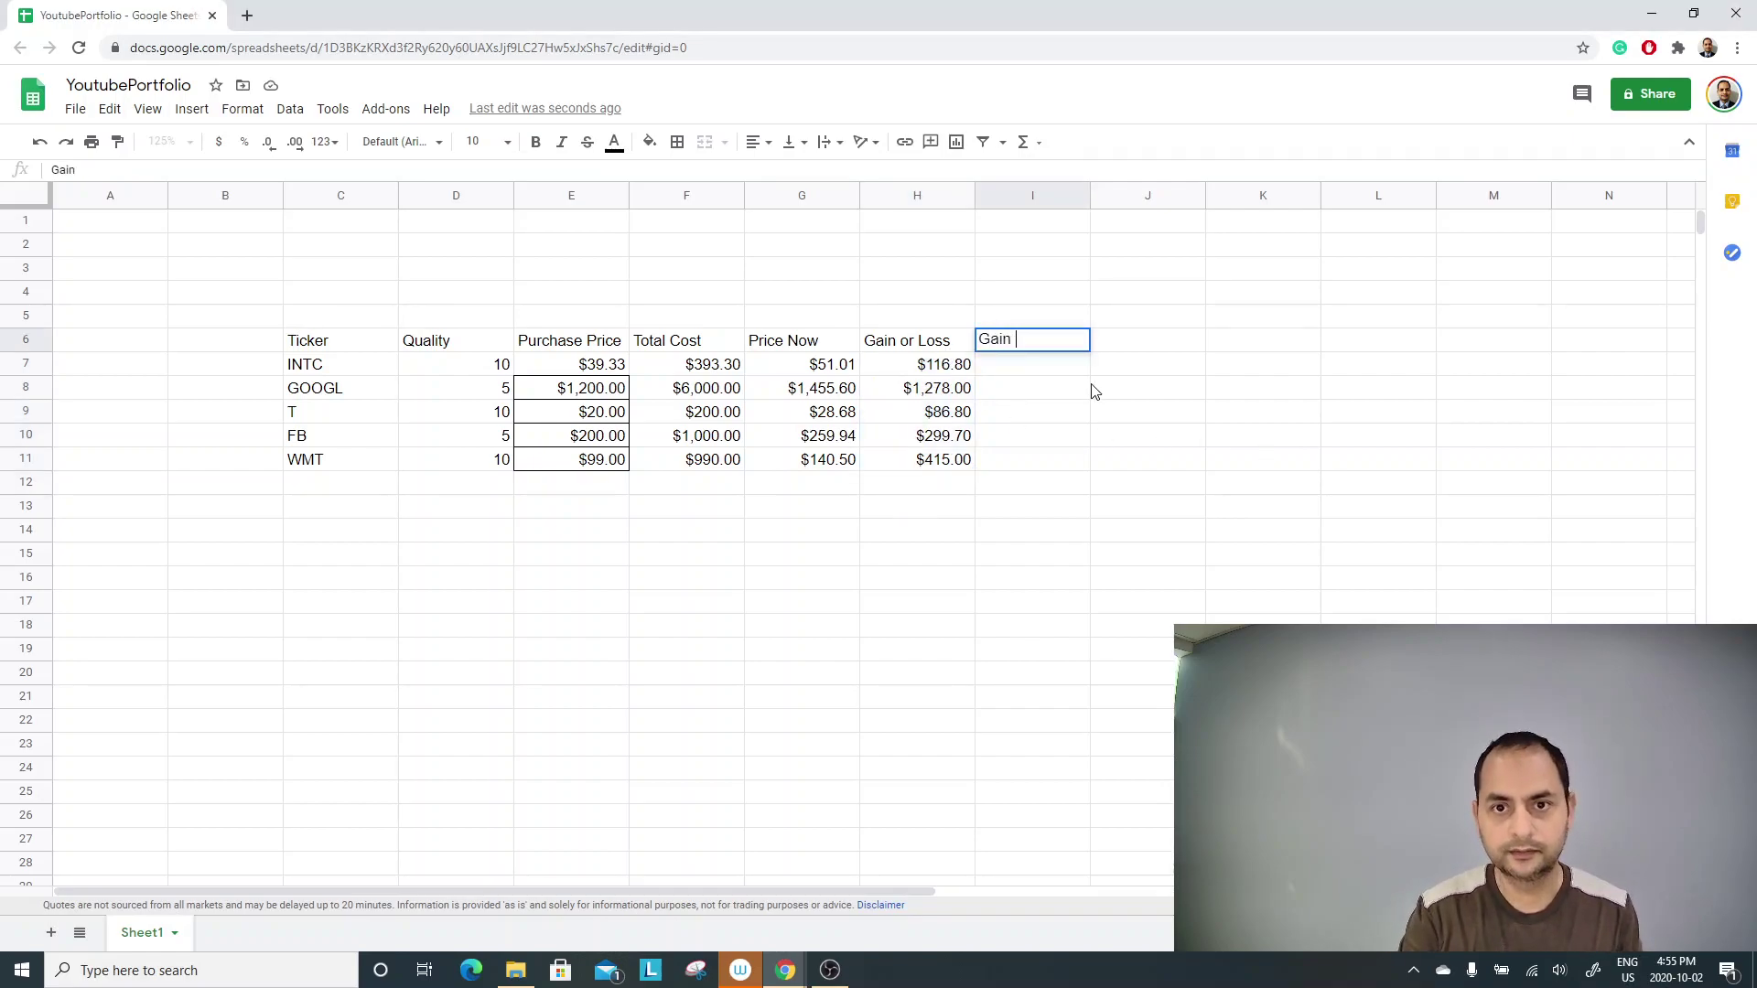
pyautogui.write('or Loss ')
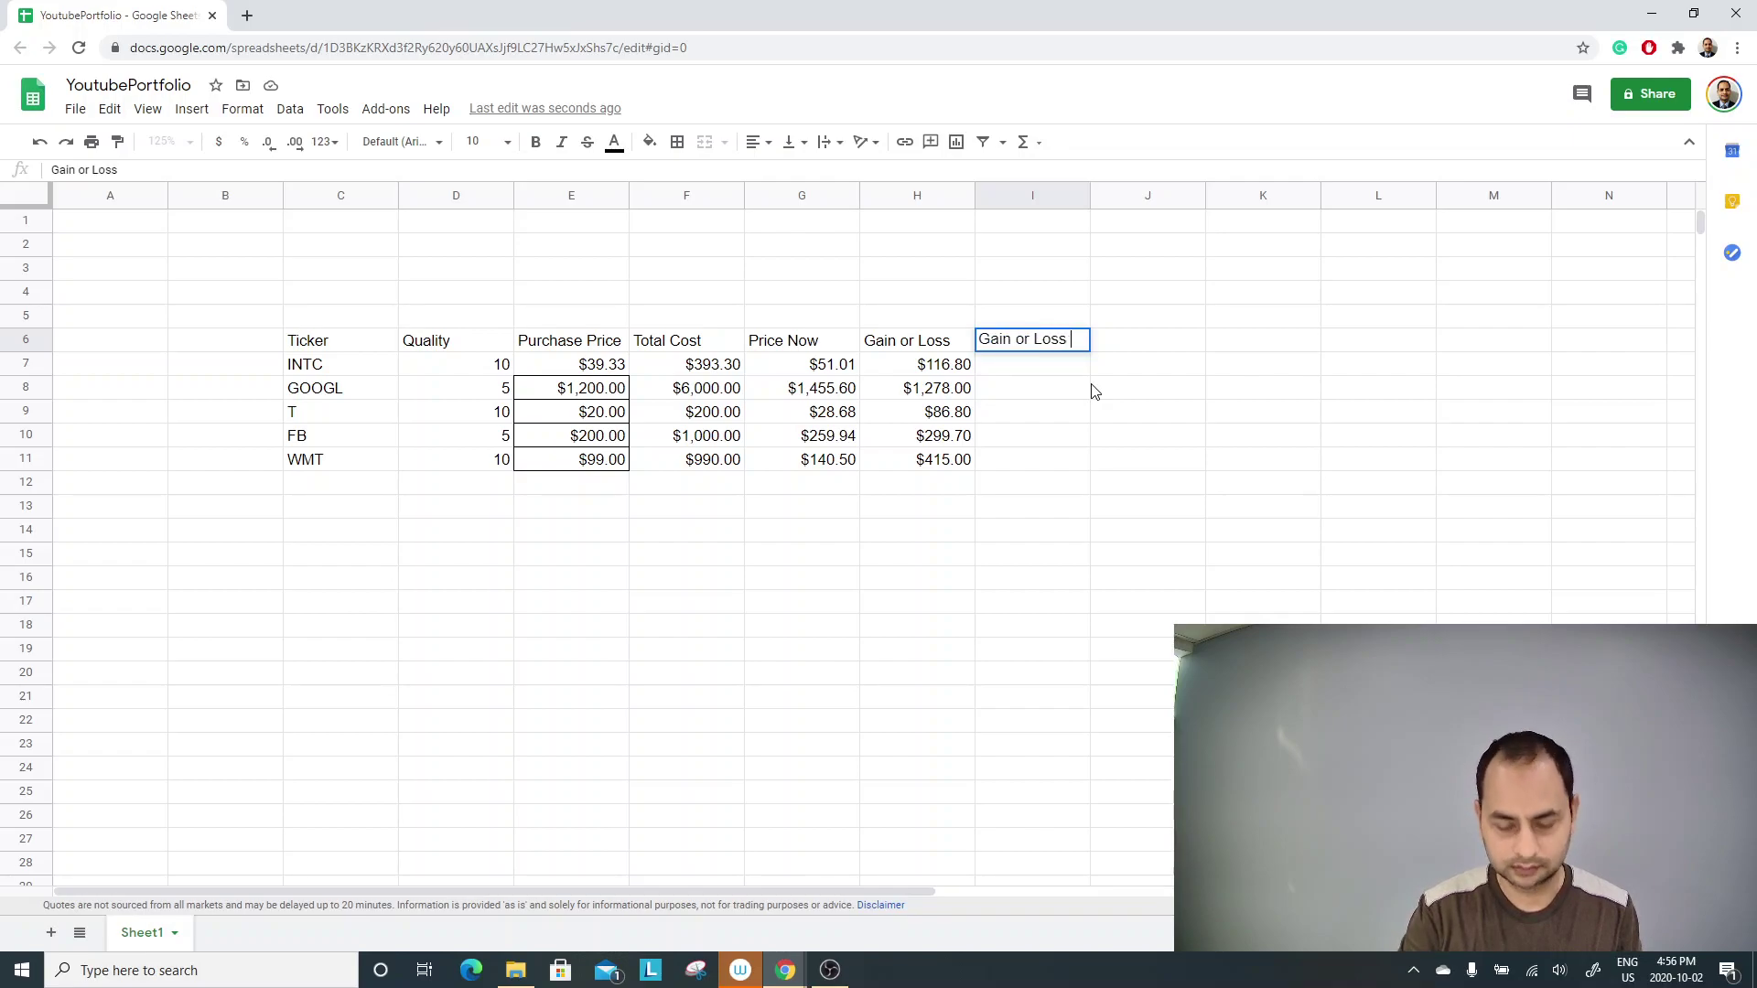
pyautogui.write('Percentage')
pyautogui.press('Return')
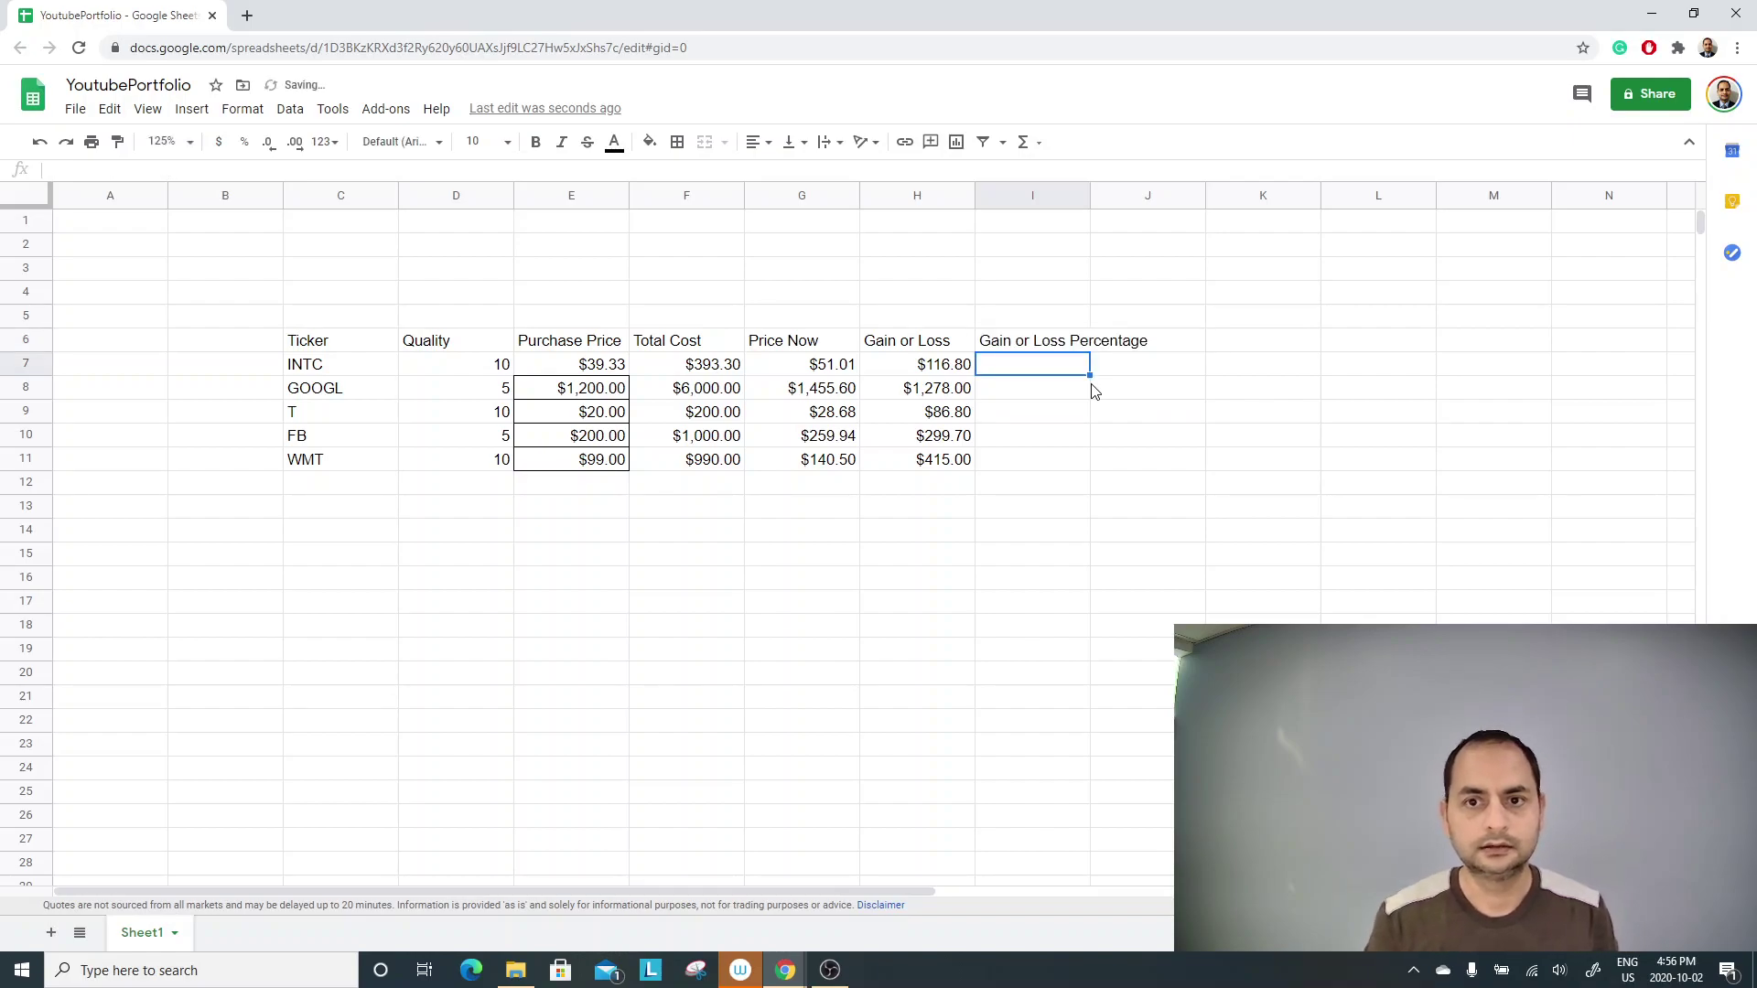
pyautogui.click(1084, 195)
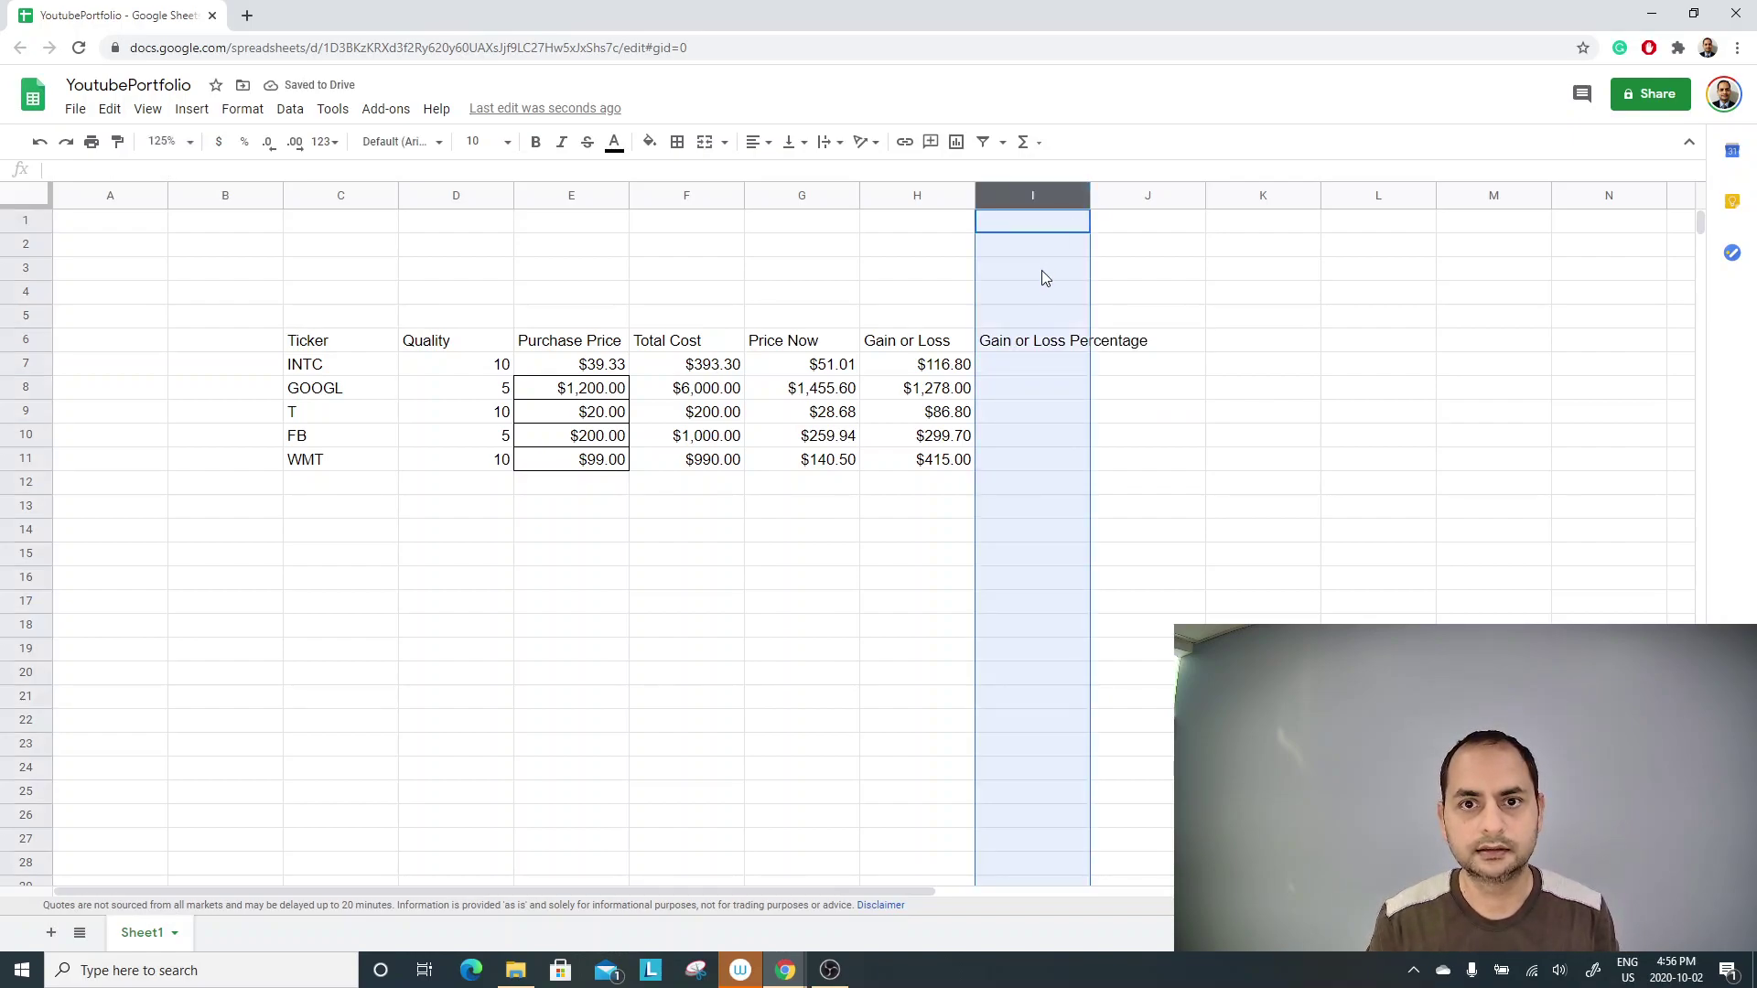
pyautogui.moveTo(1090, 196); pyautogui.dragTo(1148, 196)
# Change the header in H6 to Gain or Loss $.
pyautogui.click(1053, 366)
pyautogui.press('Left')
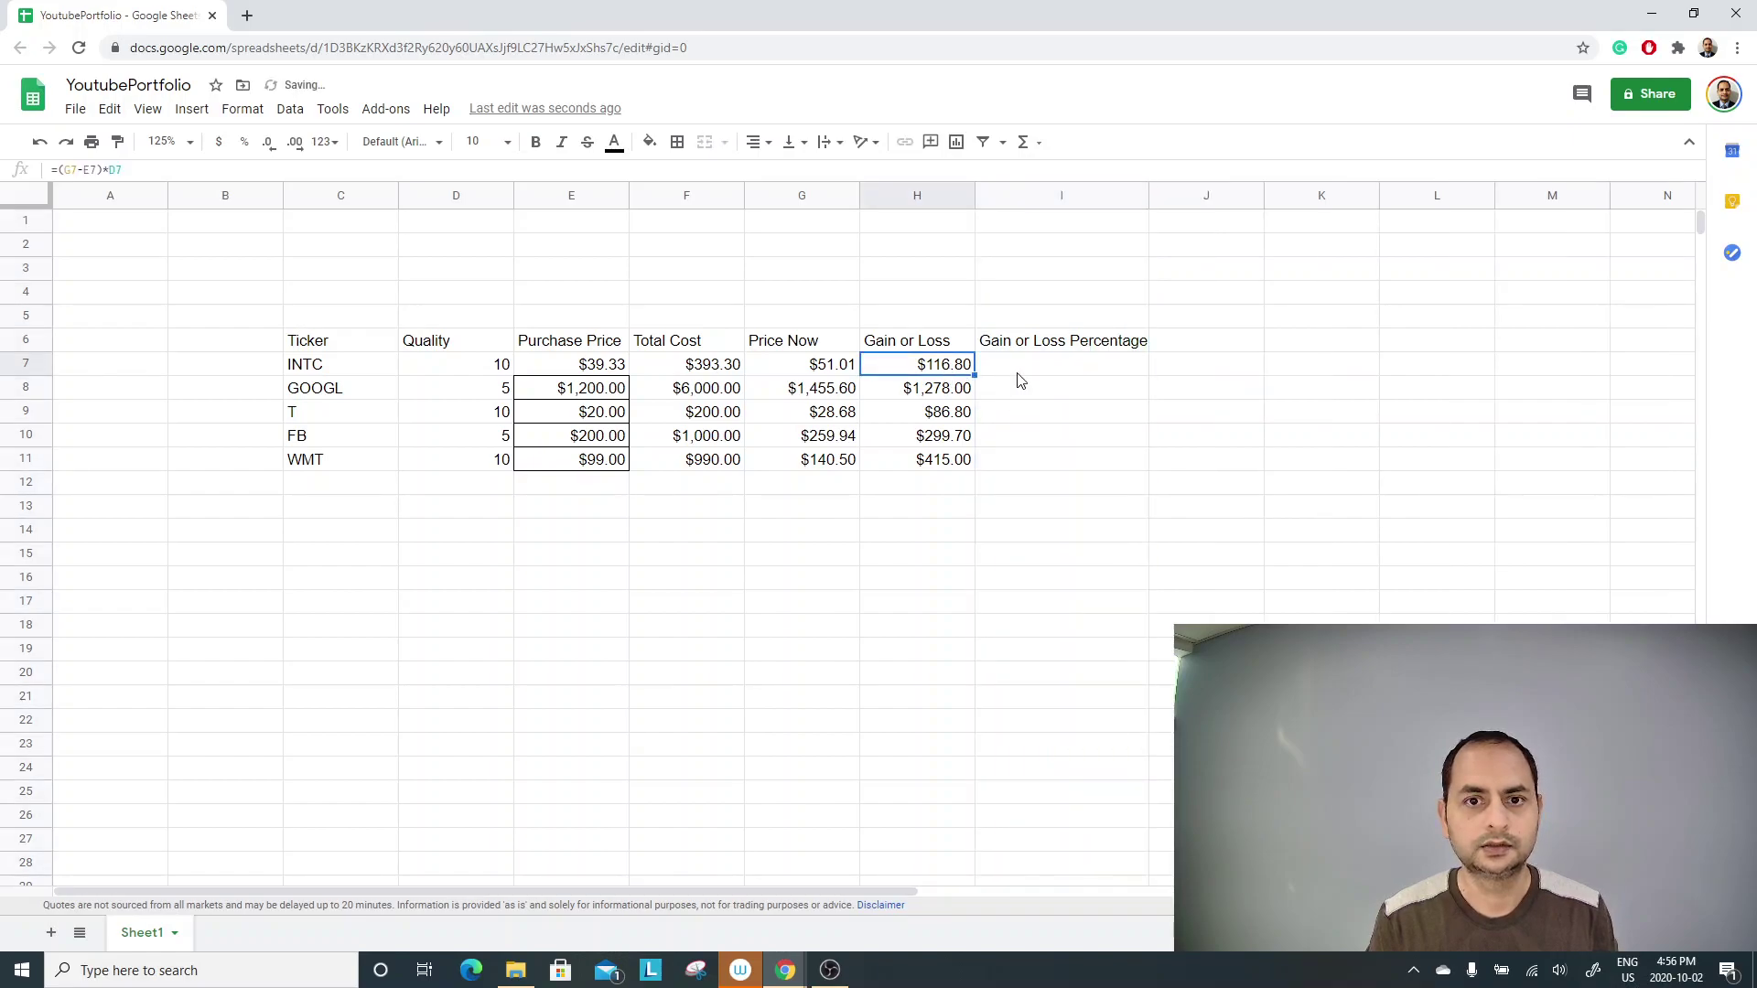
pyautogui.doubleClick(958, 346)
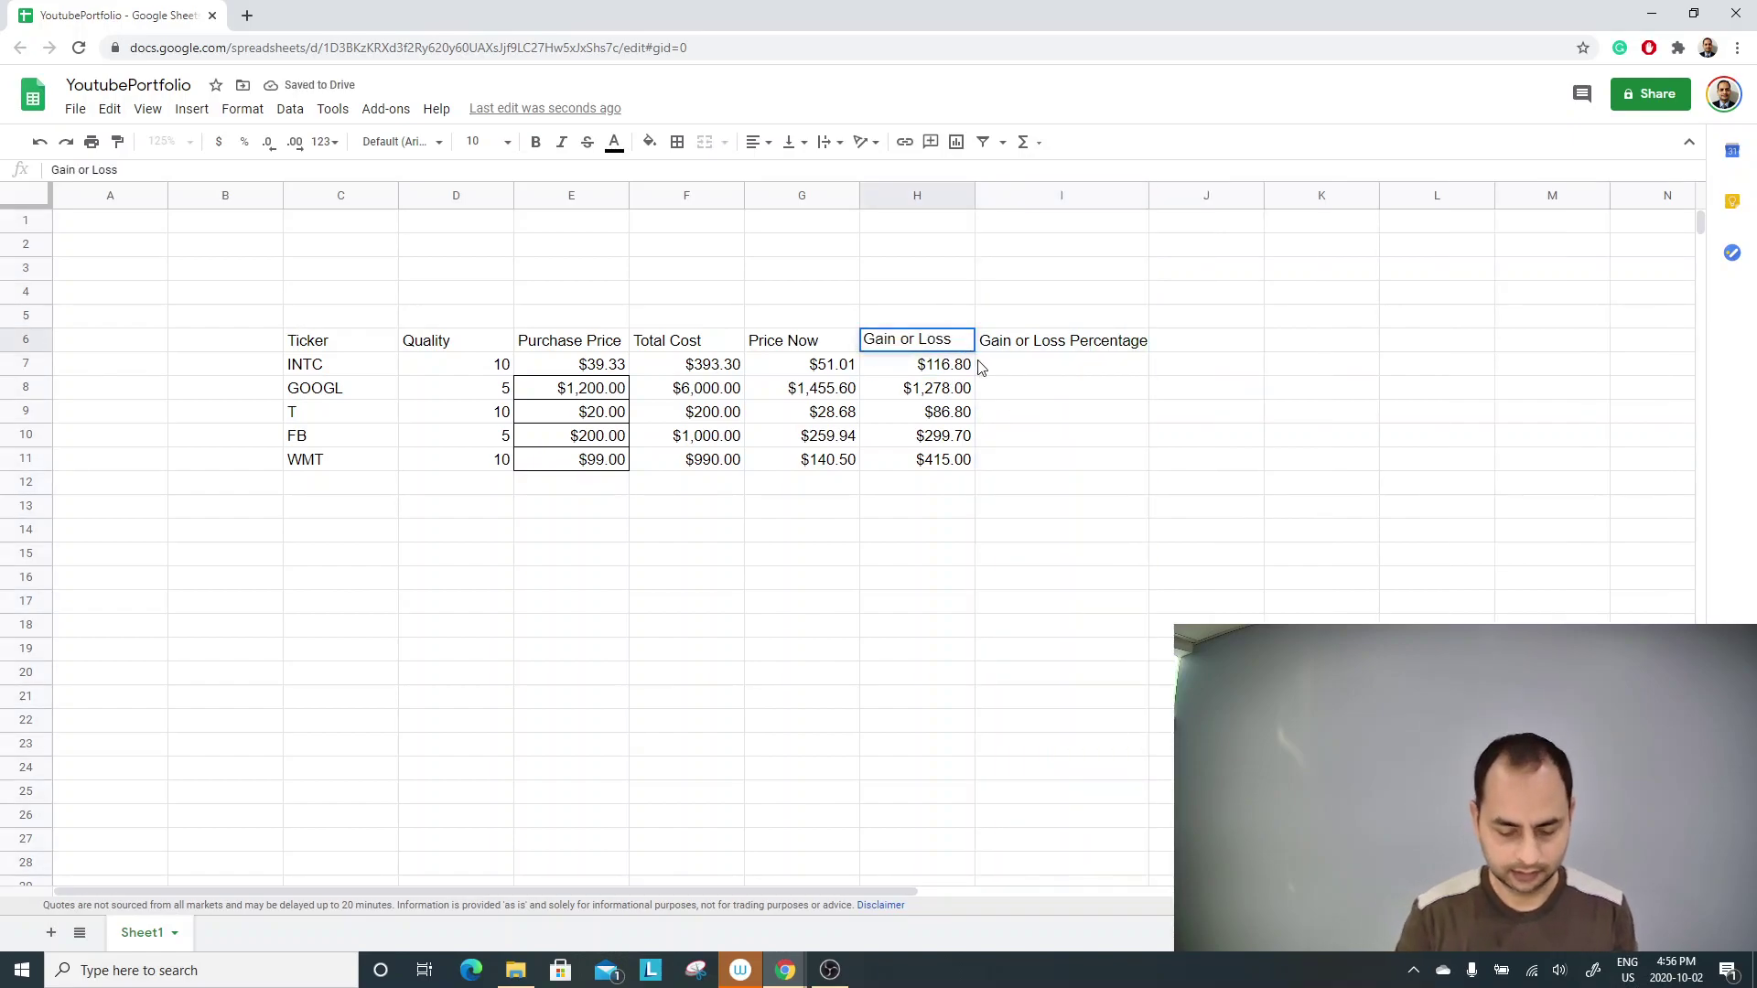
pyautogui.write('$')
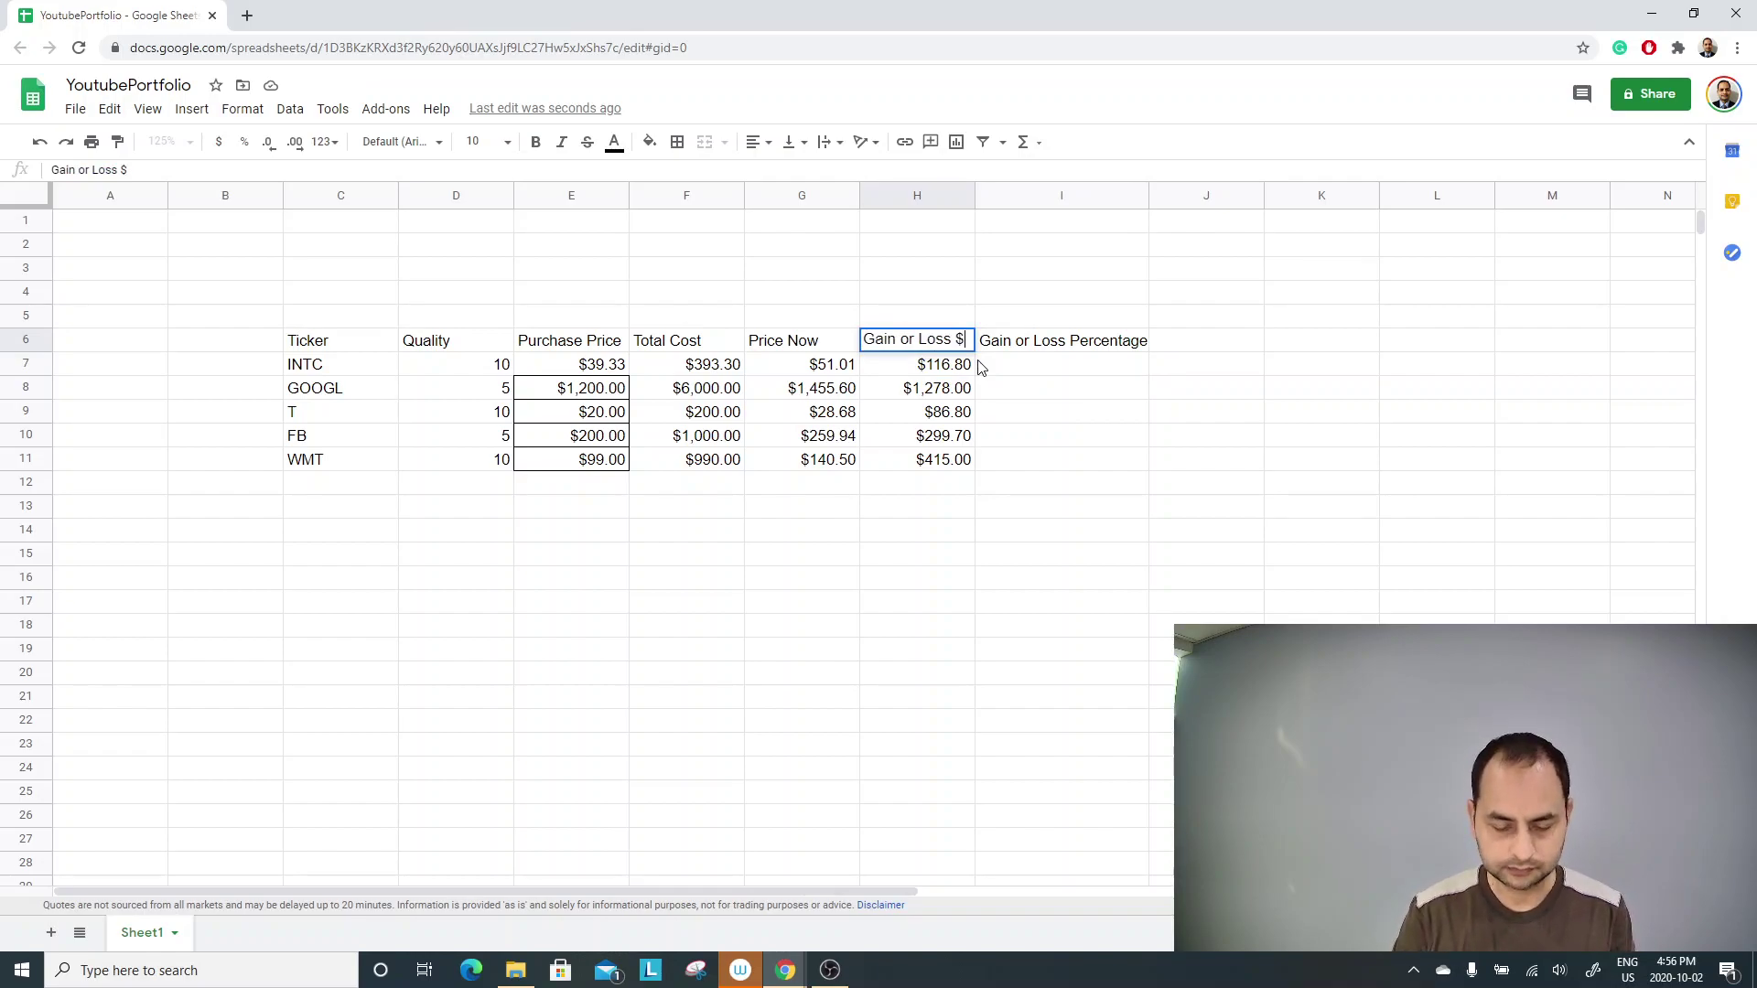
pyautogui.press('Return')
pyautogui.press('Up')
# Enter the formula =H7/F7 in I7 to calculate the INTC gain or loss relative to its total cost.
pyautogui.click(981, 366)
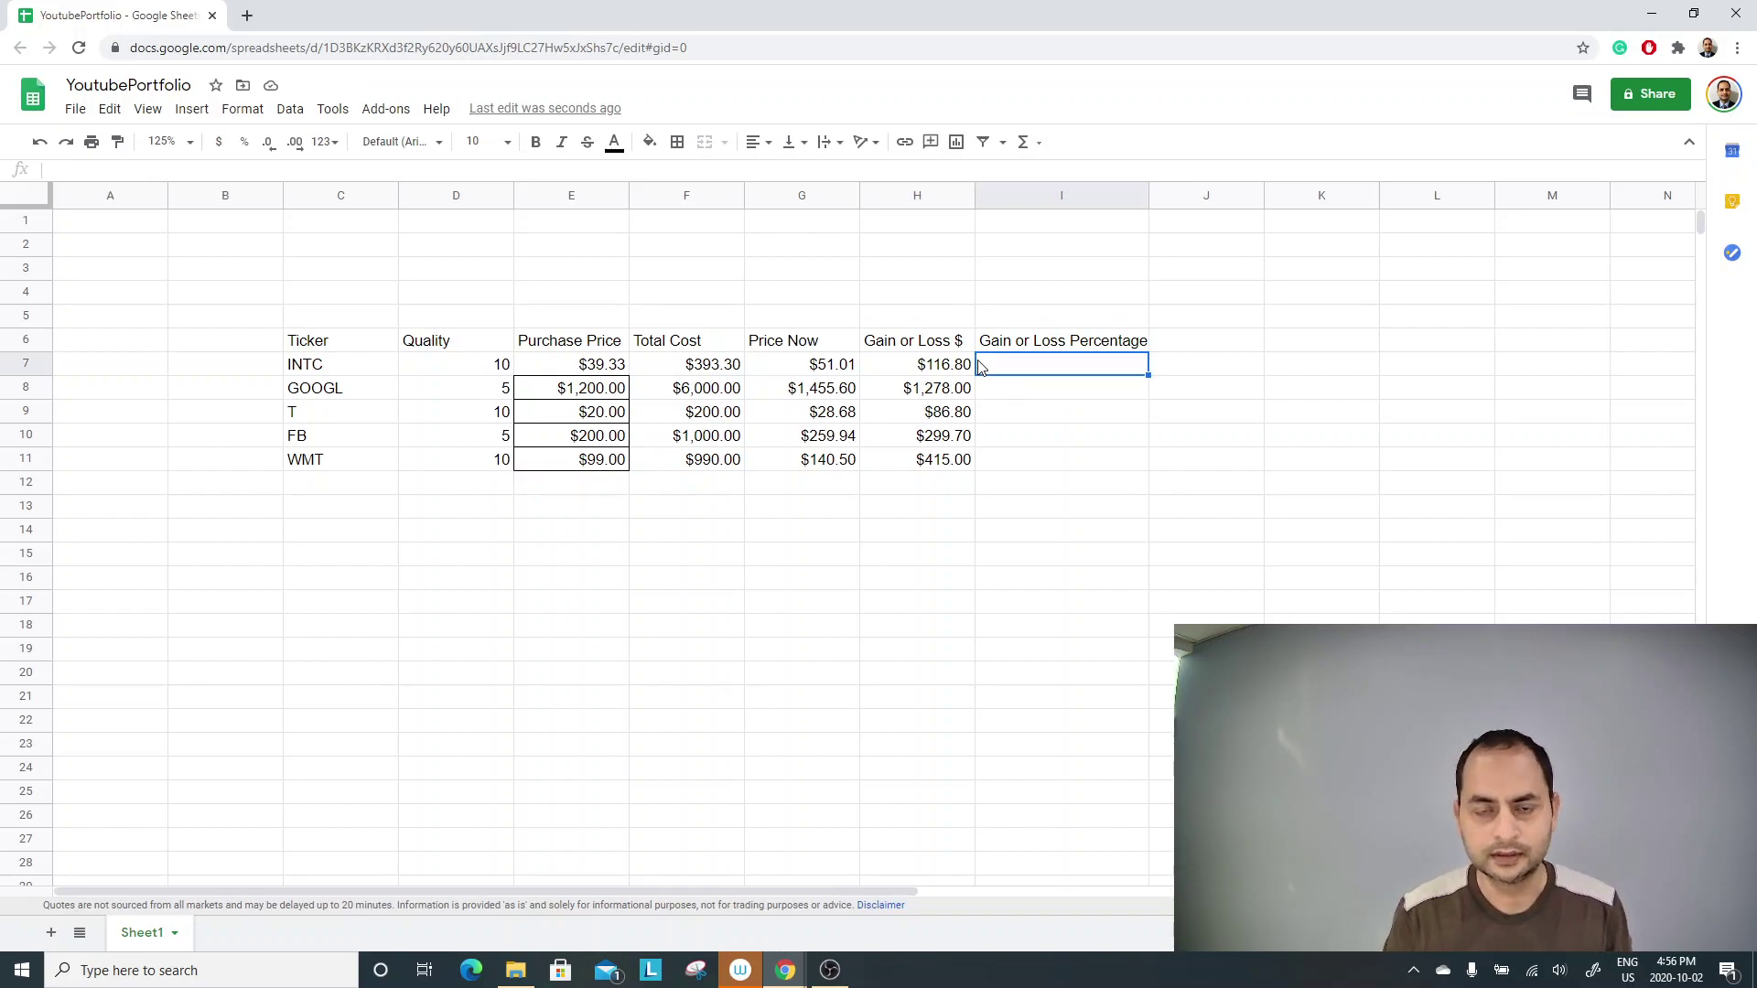
pyautogui.write('=')
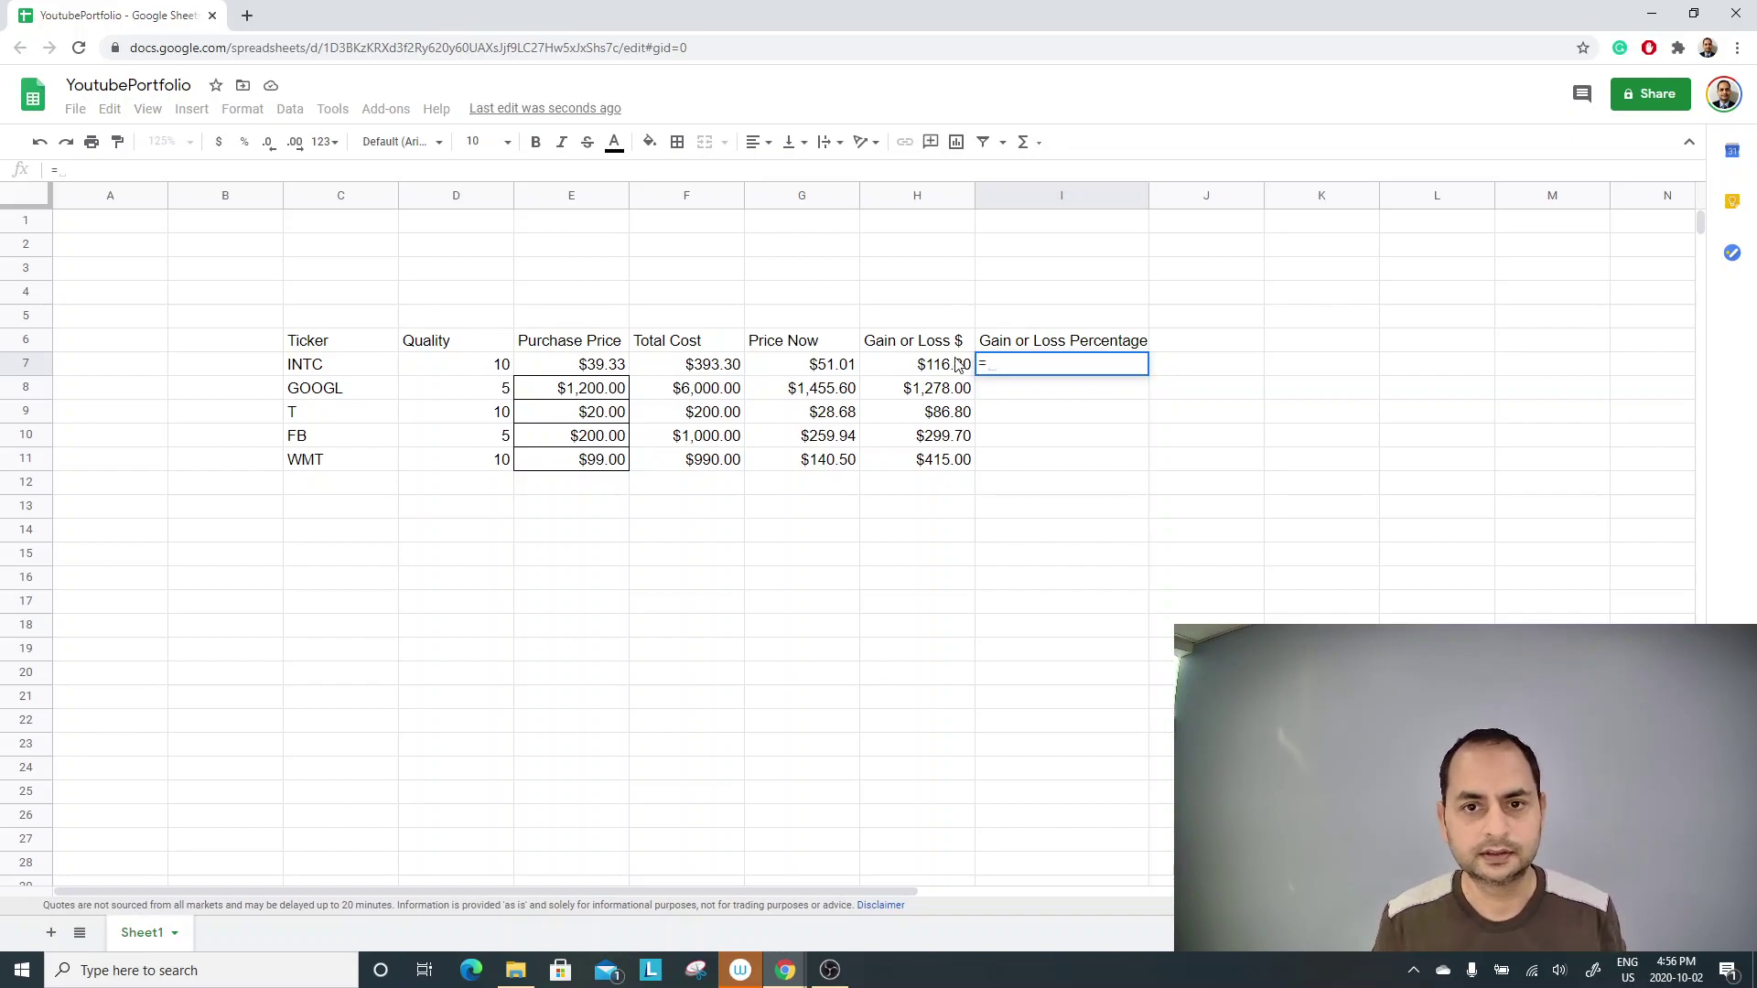
pyautogui.click(942, 374)
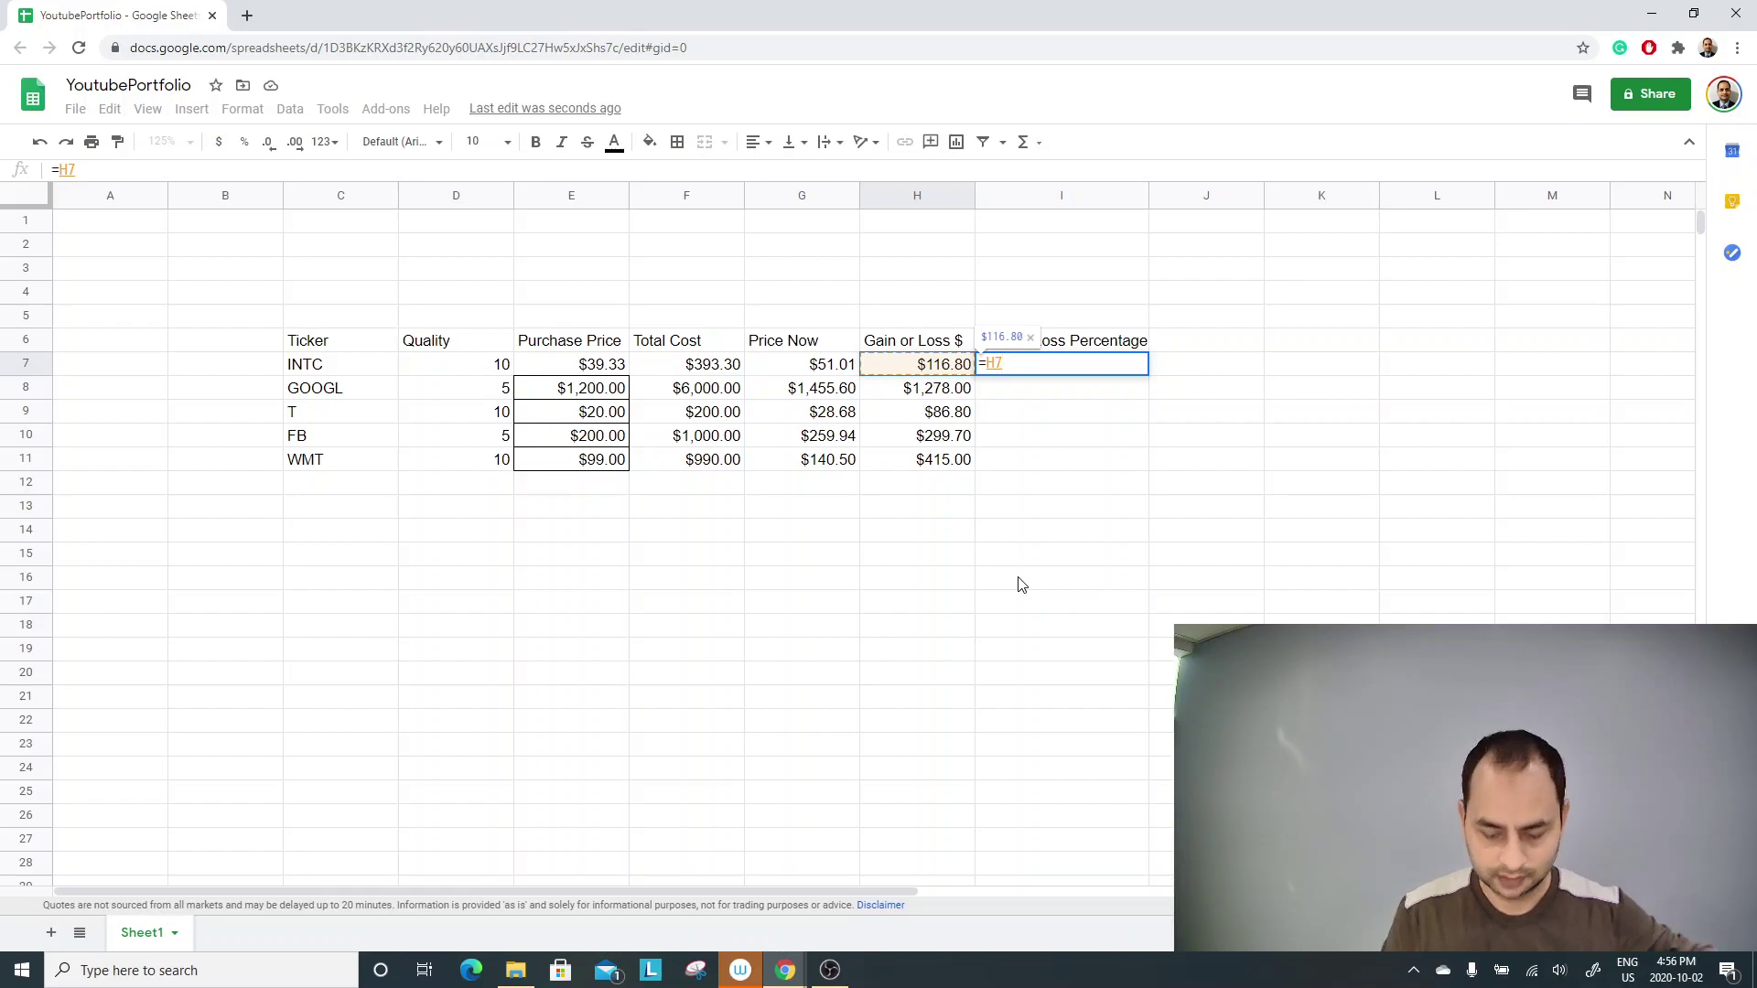
pyautogui.write('/')
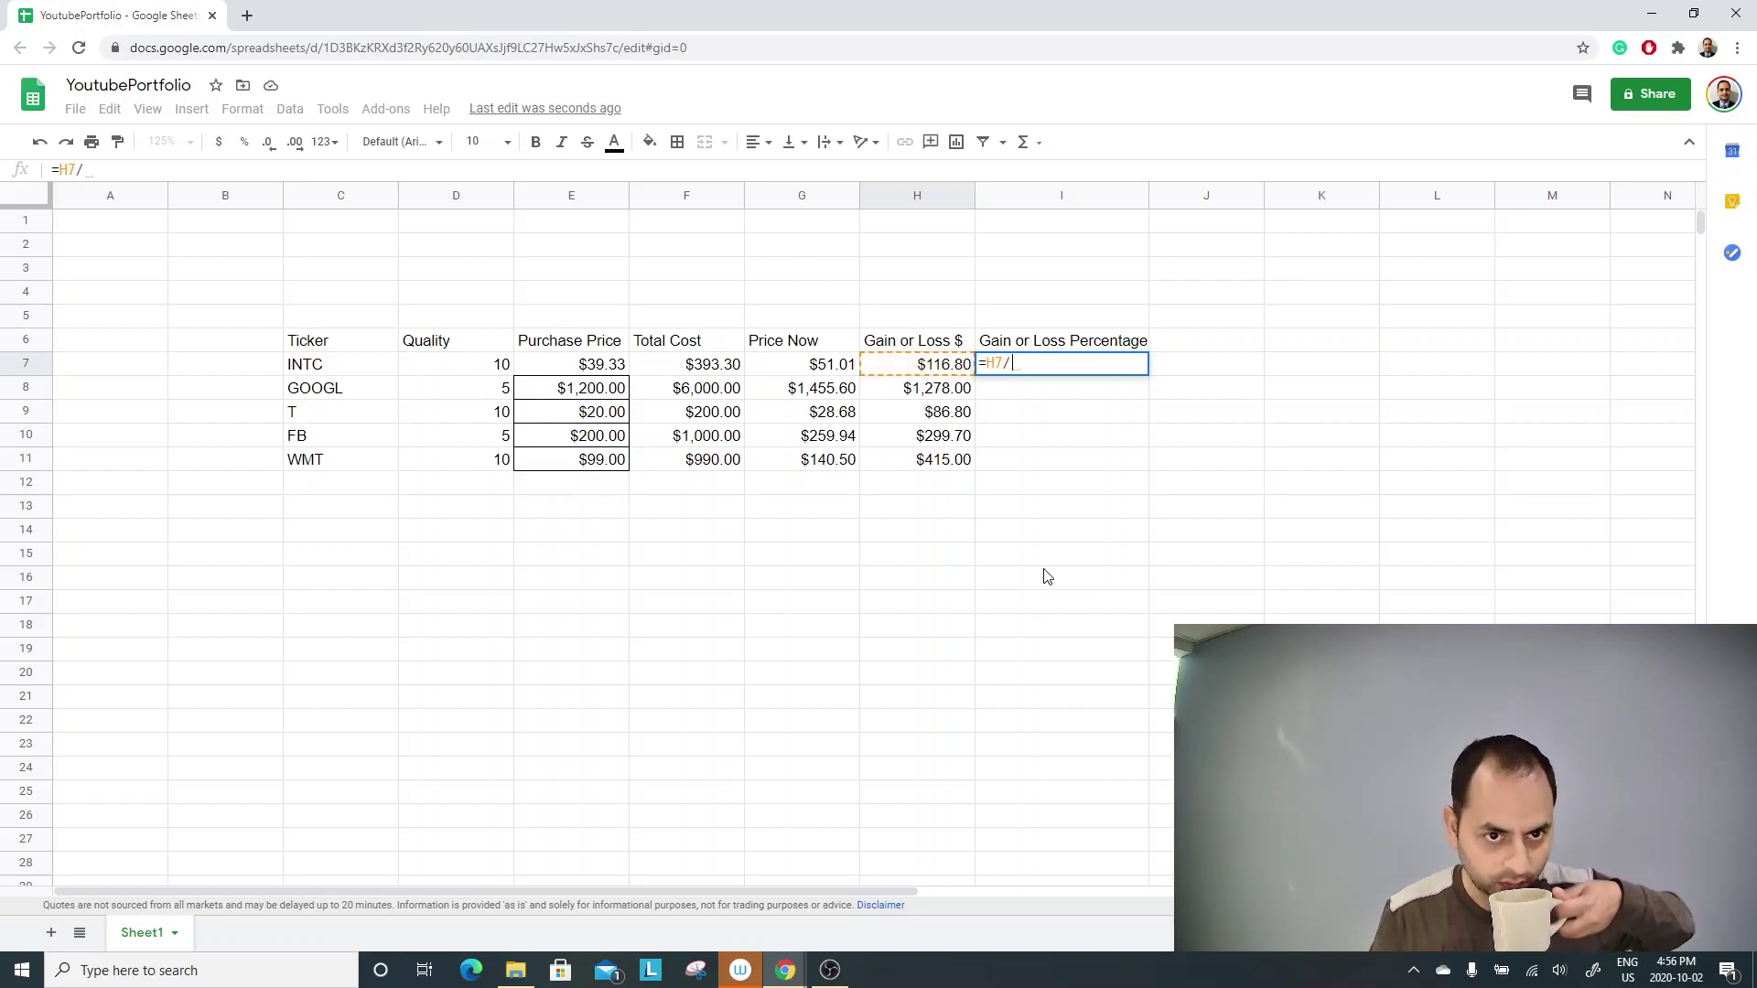
pyautogui.click(727, 369)
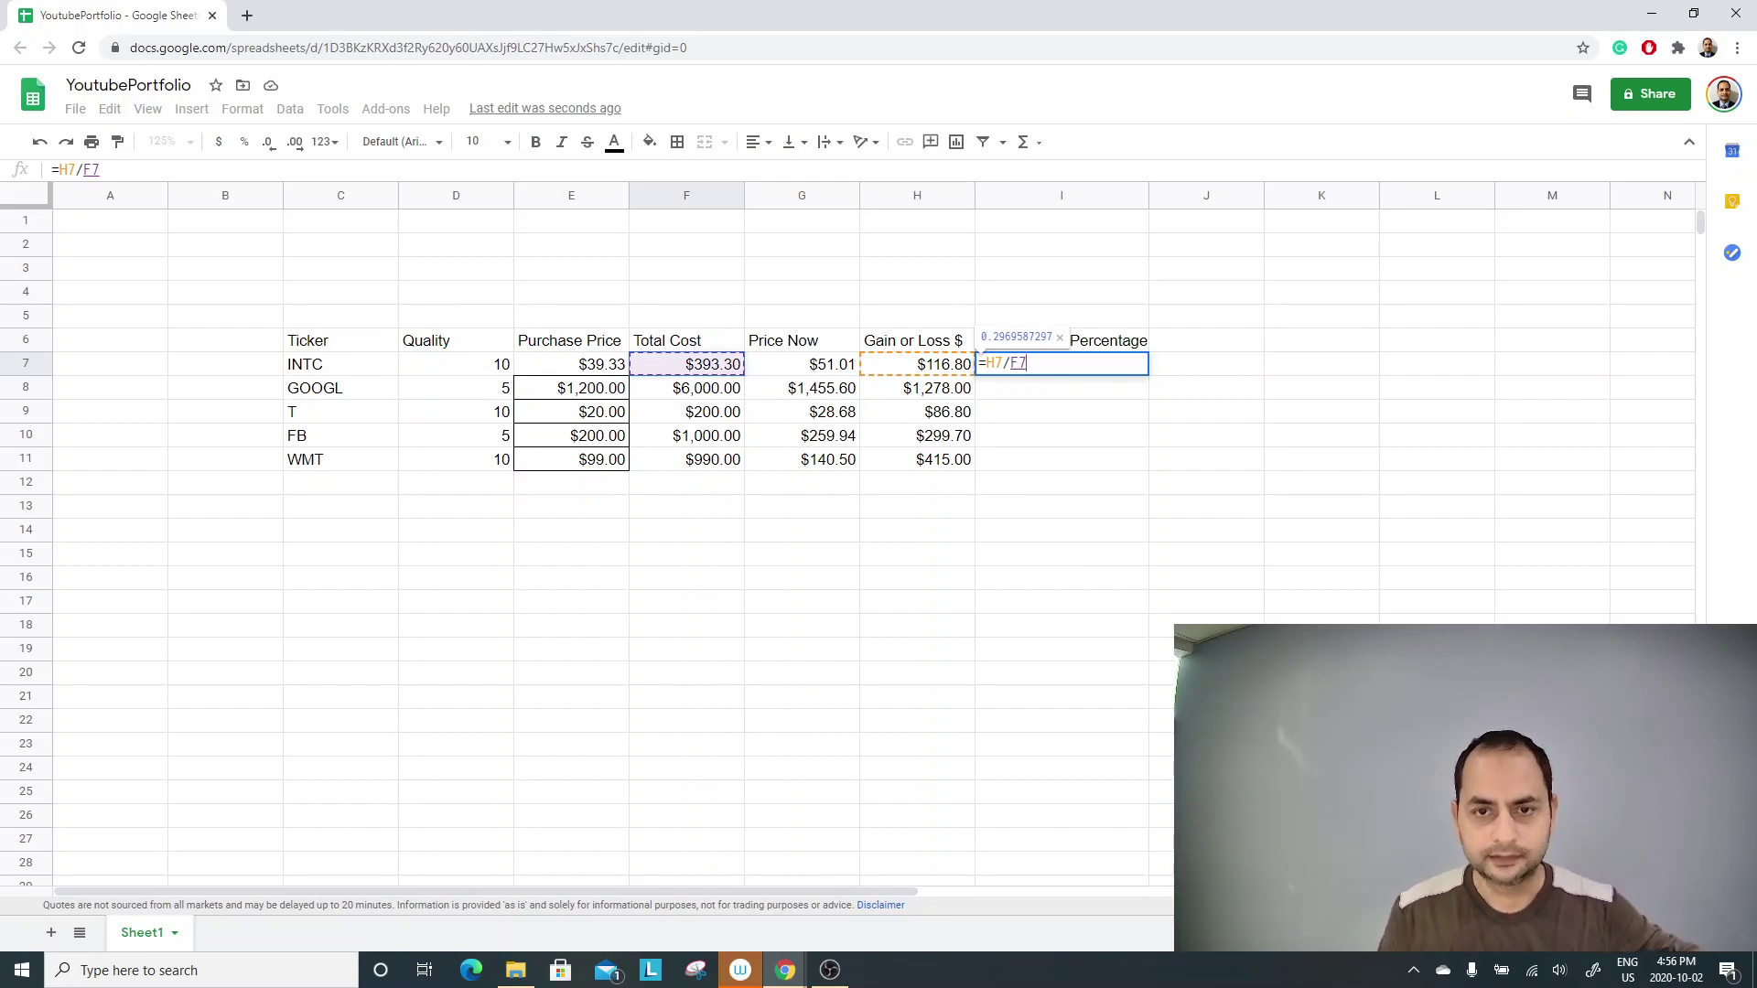
pyautogui.press('Return')
# Fill the Gain or Loss Percentage formula from I7 down to I11 and format these cells as percentages.
pyautogui.press('Up')
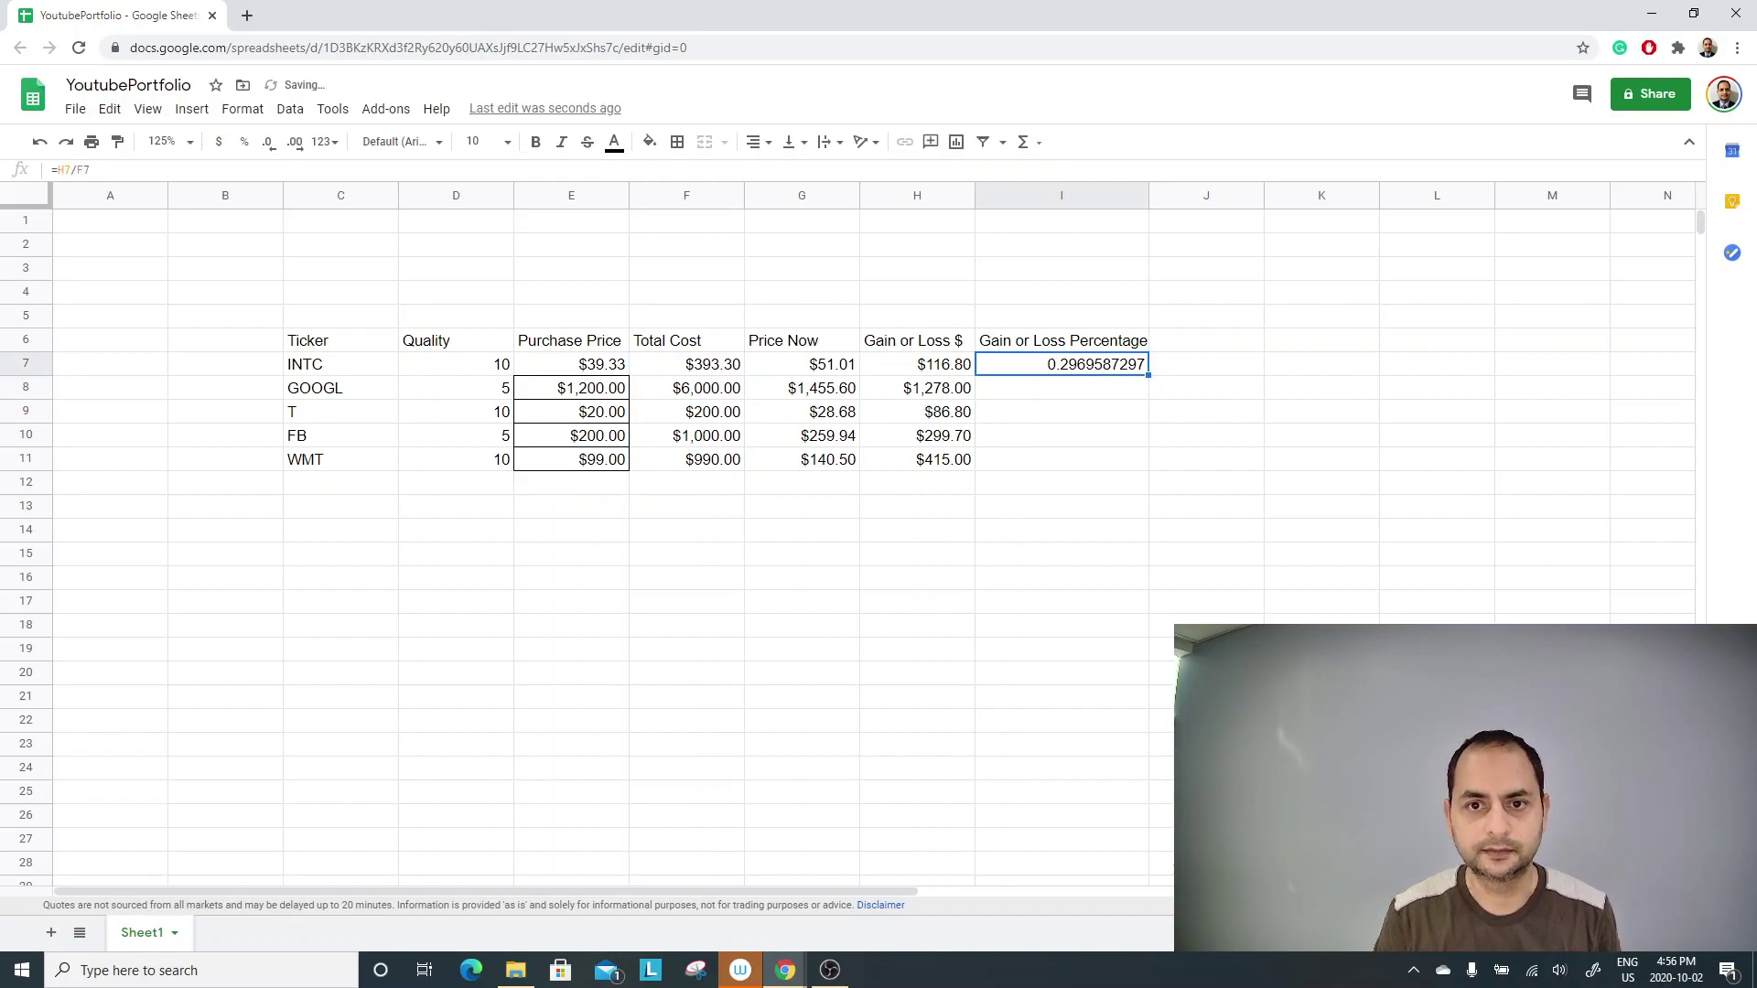
pyautogui.moveTo(1148, 375); pyautogui.dragTo(1135, 464)
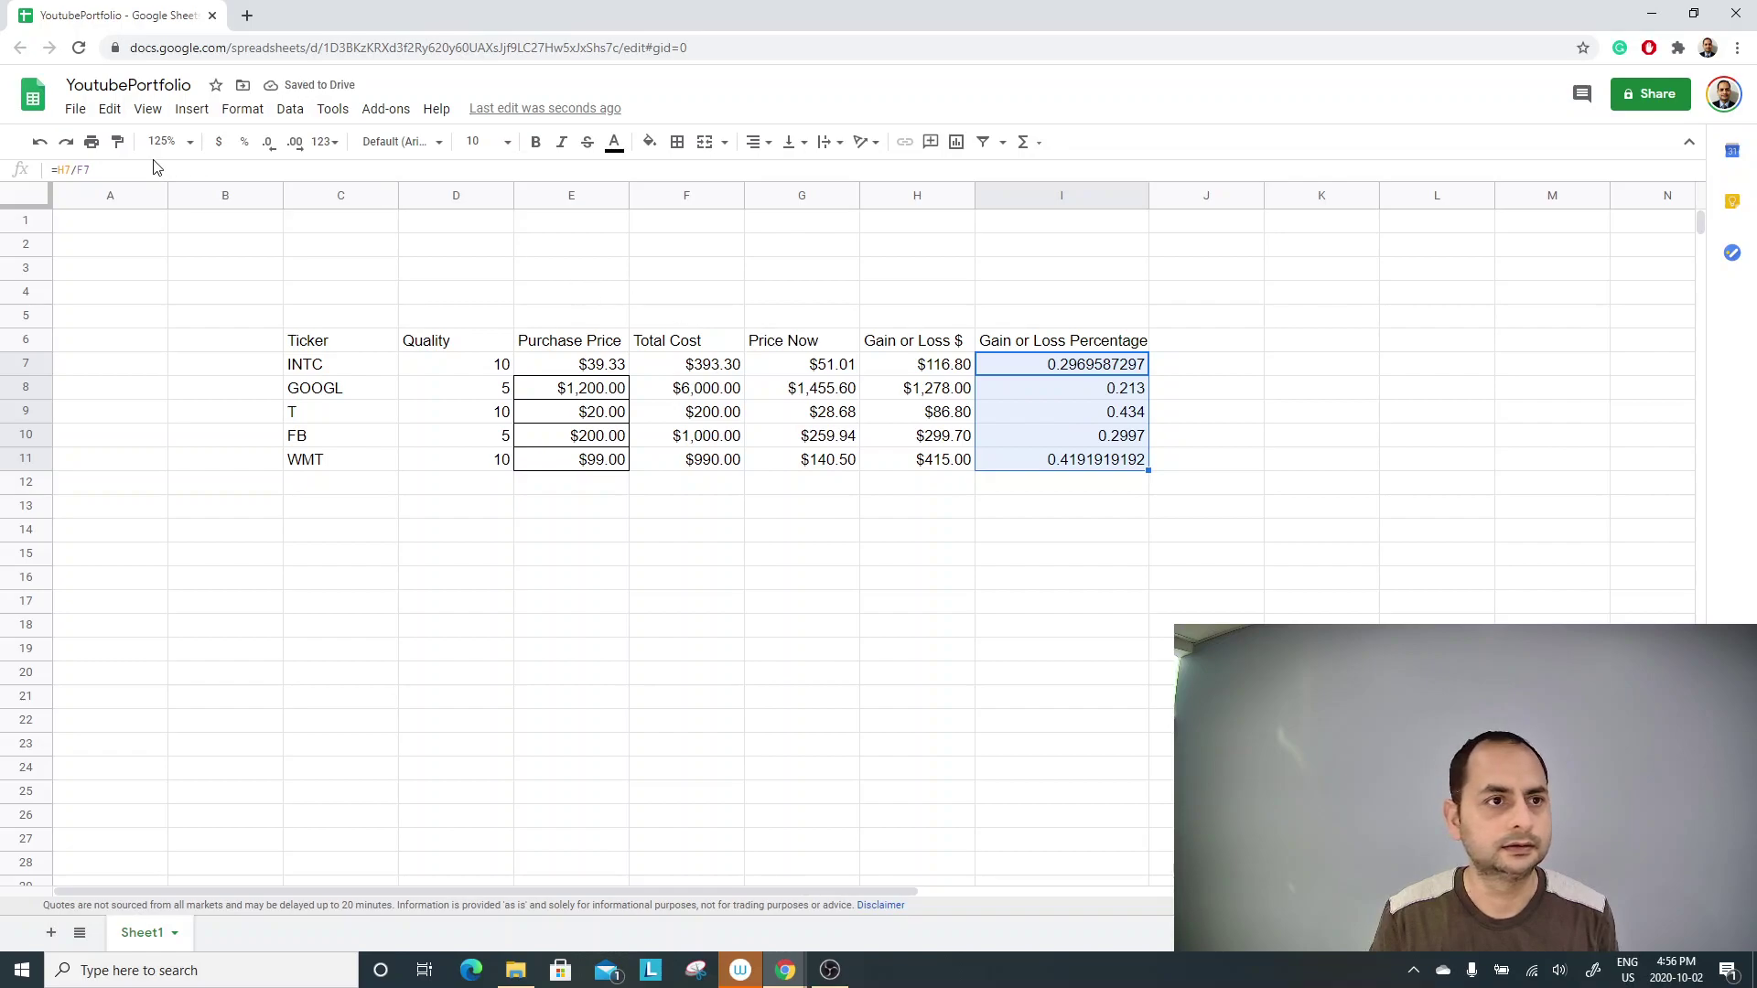
pyautogui.click(245, 144)
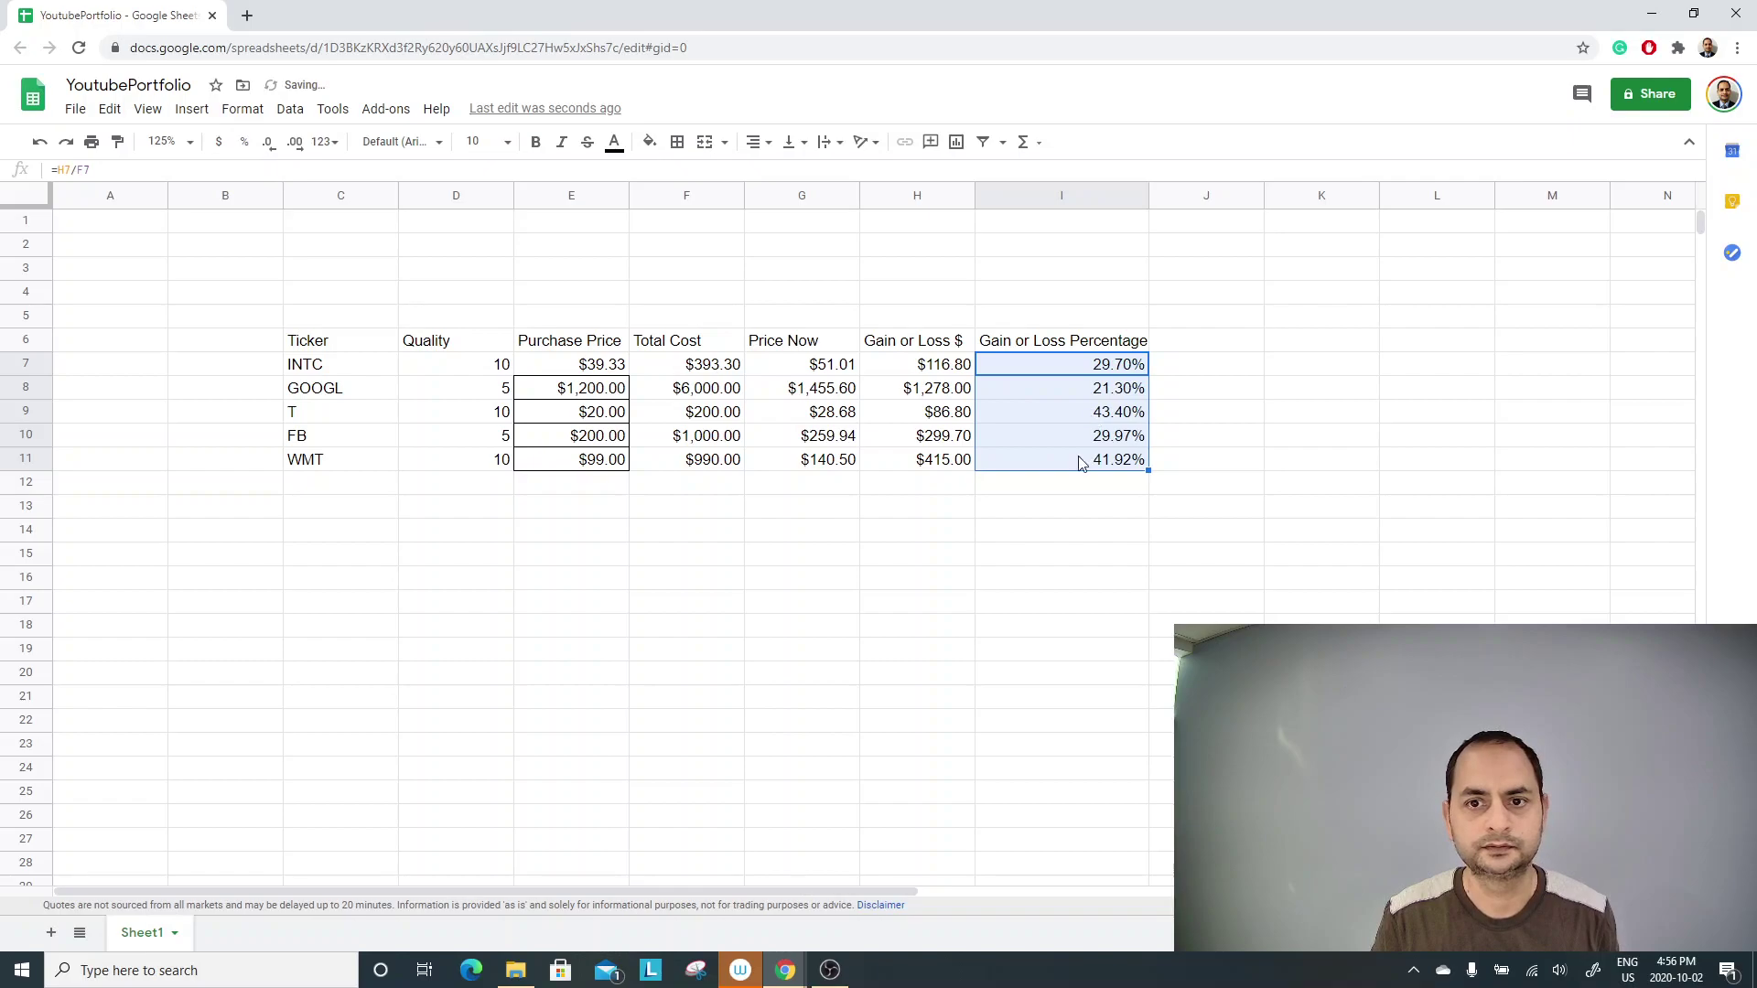
# Add the column header Portfolio Value in J6, beside the Gain or Loss Percentage header.
pyautogui.click(1160, 345)
pyautogui.click(1122, 346)
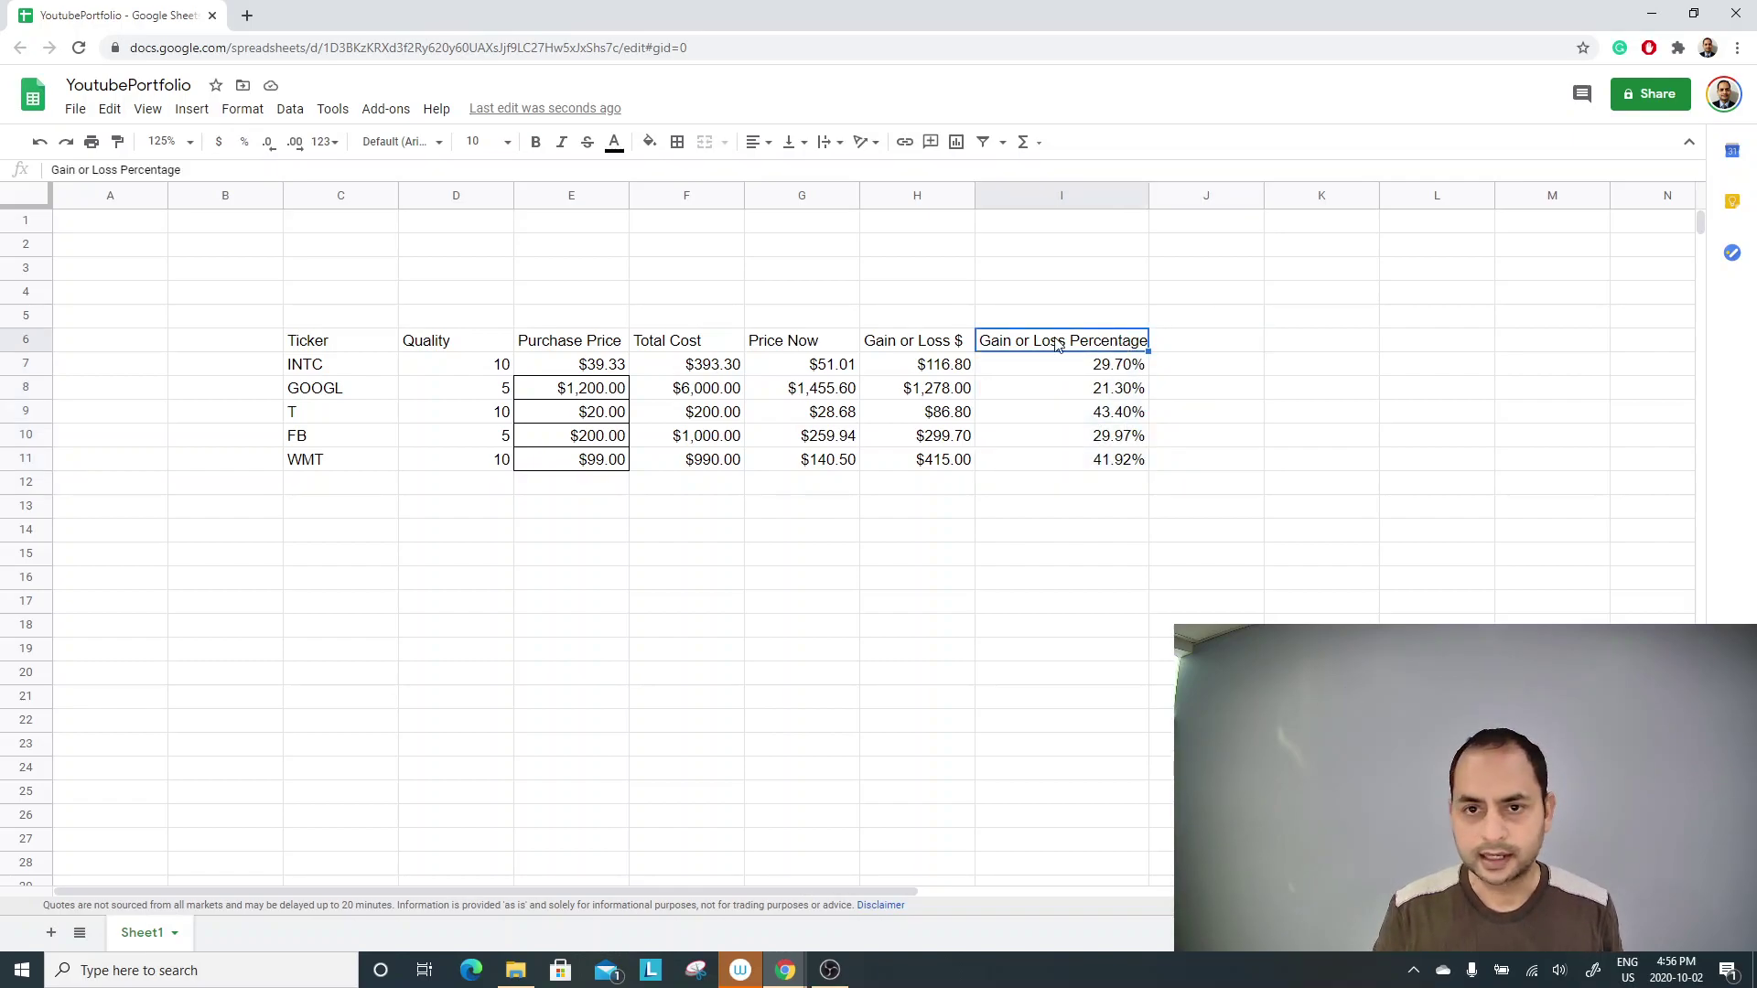
pyautogui.click(1183, 346)
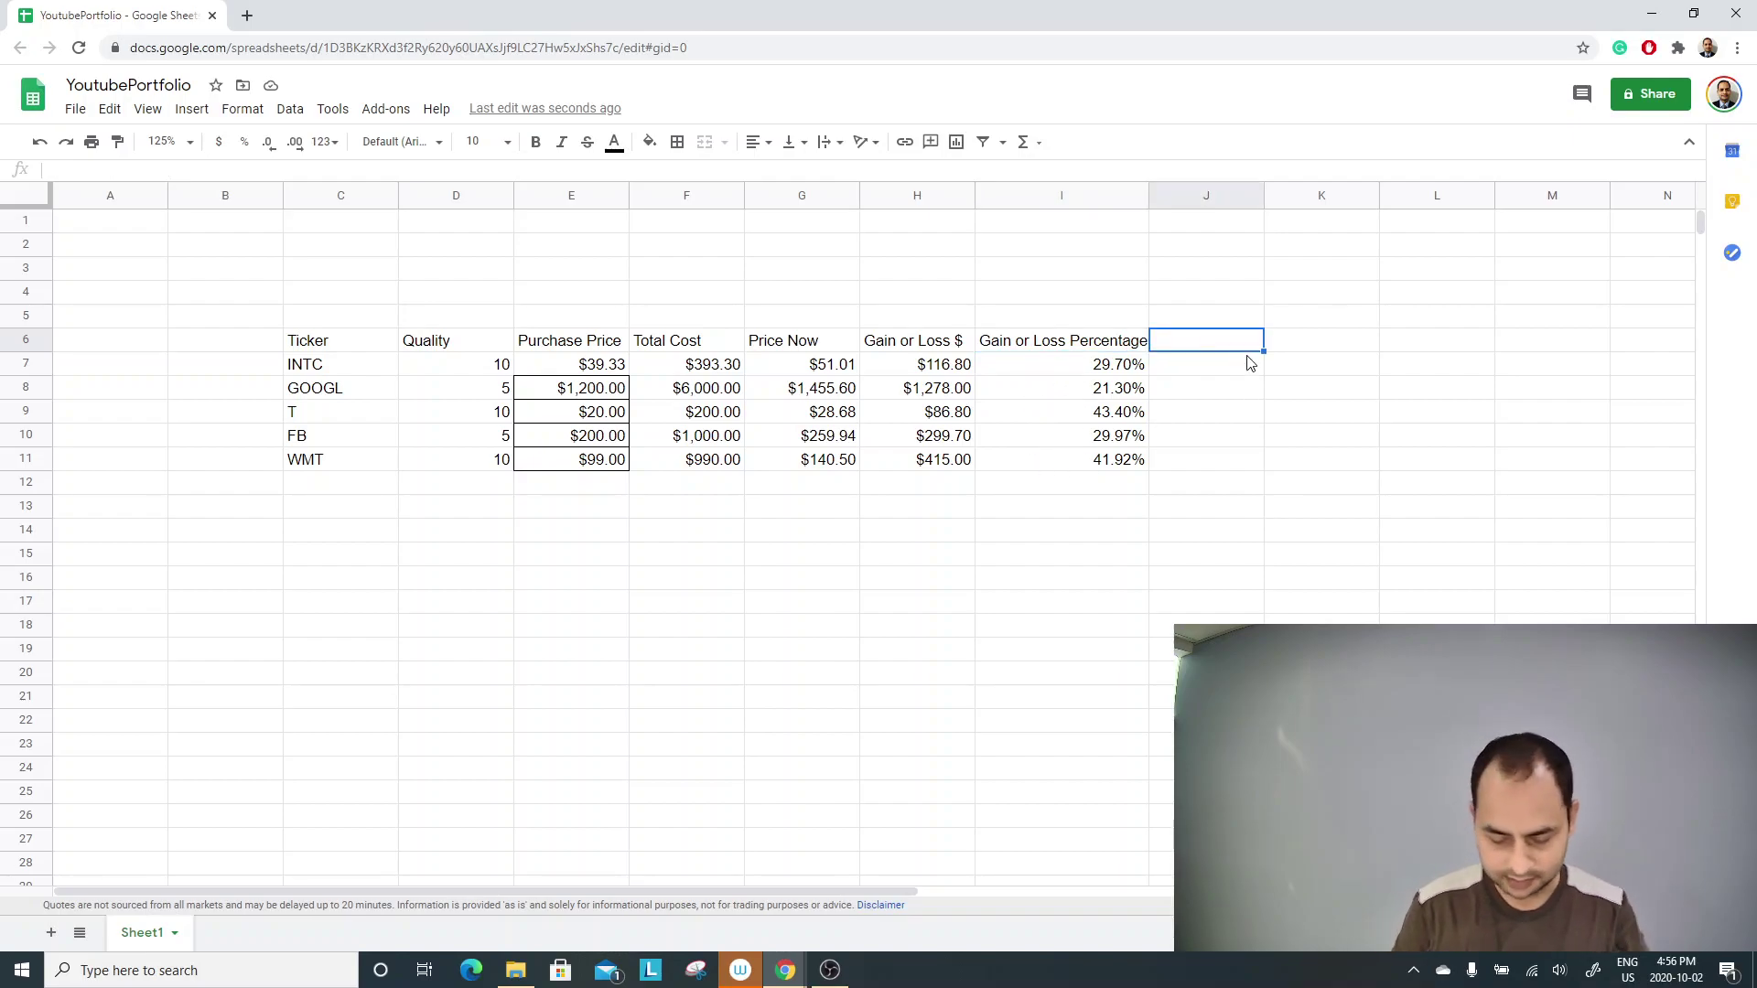
pyautogui.write('Portf')
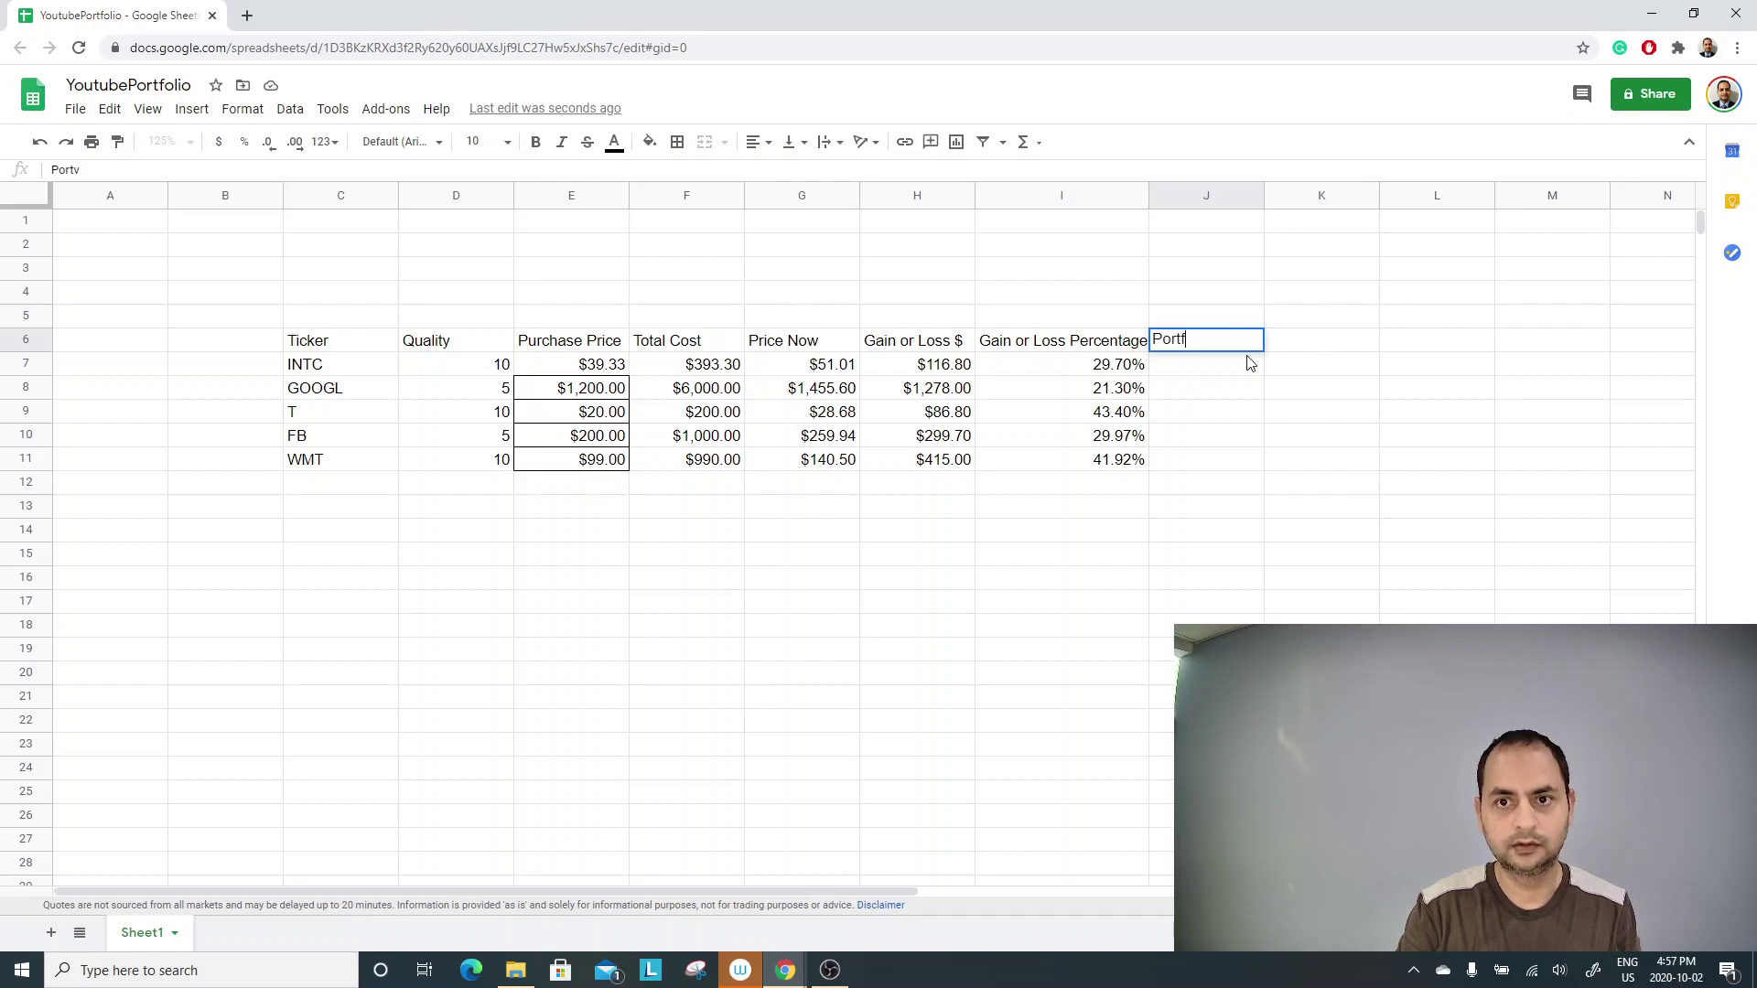
pyautogui.write('olio Value')
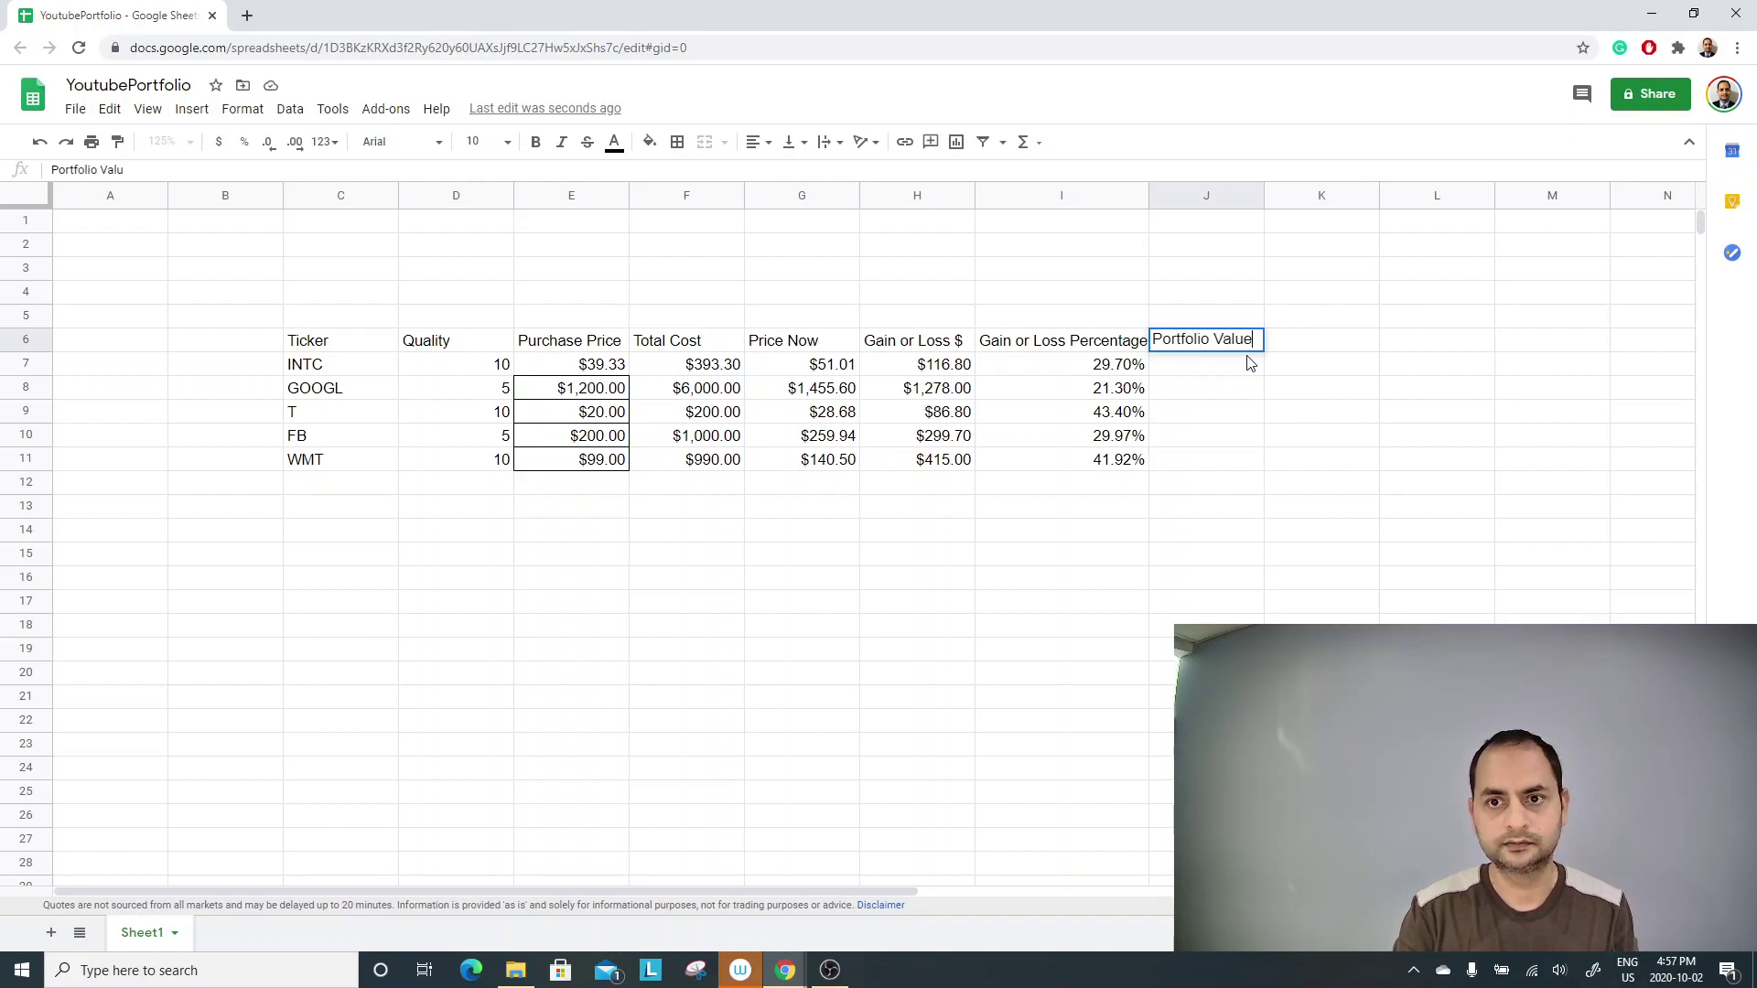
pyautogui.press('Return')
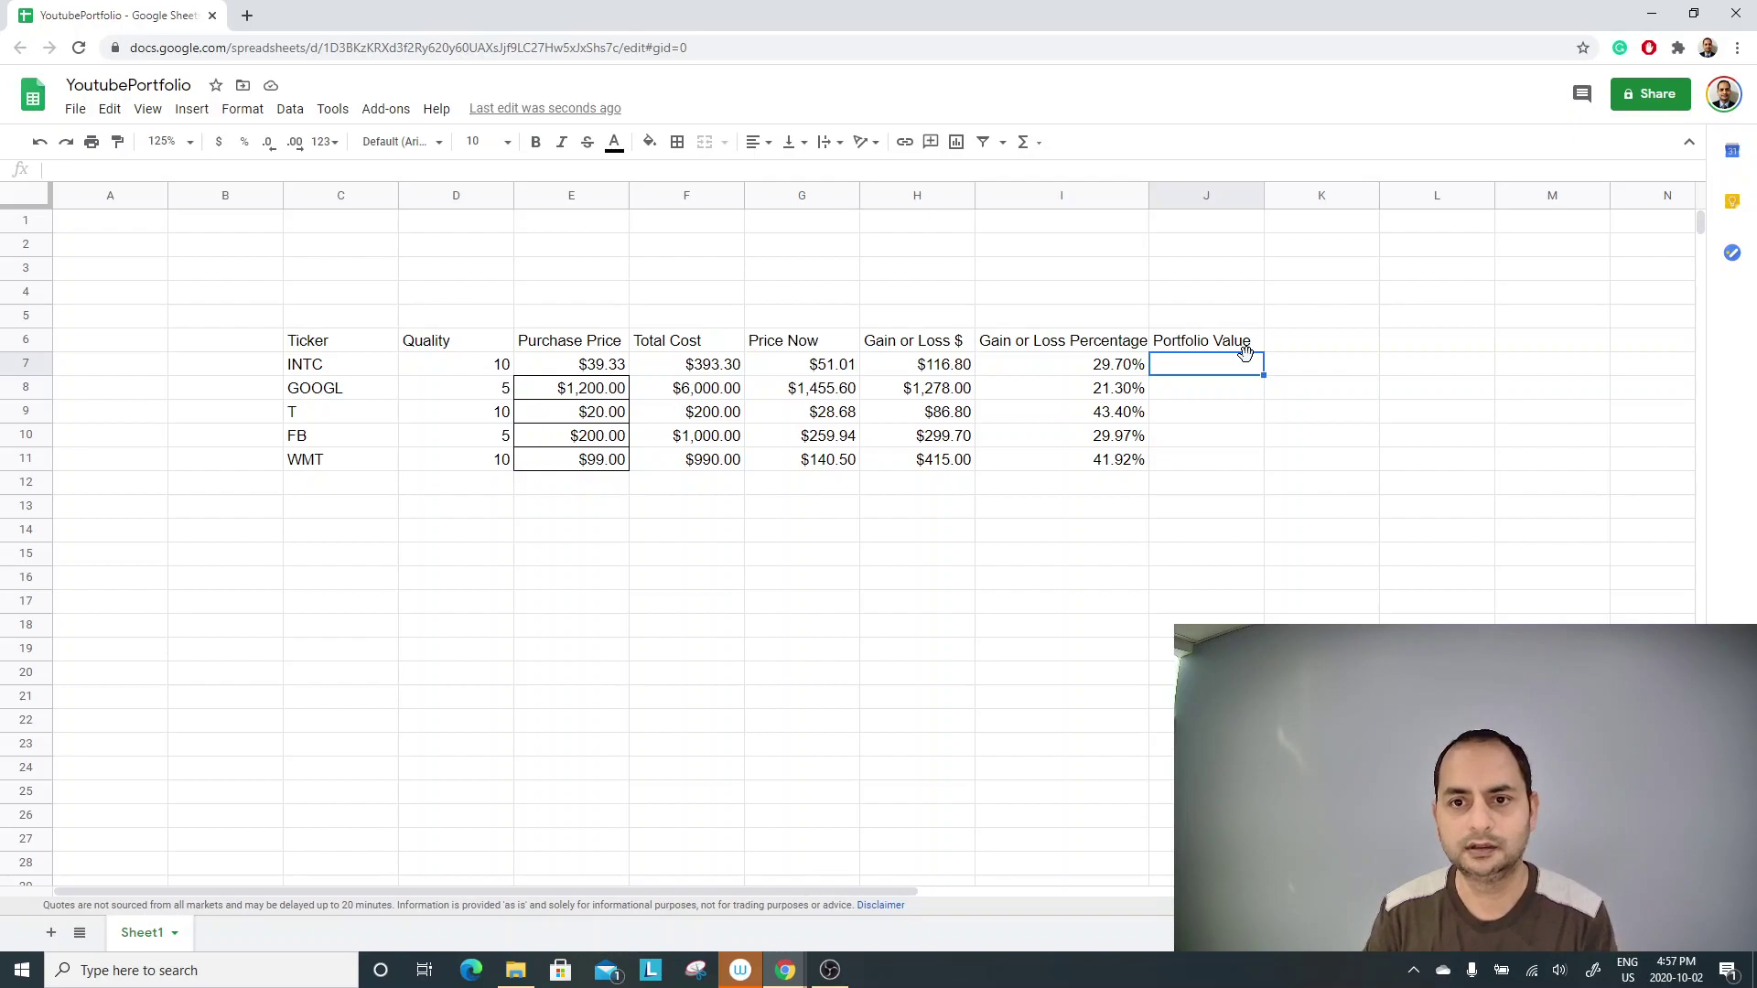
# Enter the formula =F7+H7 in J7 for the INTC portfolio value and fill it down to J11.
pyautogui.write('=')
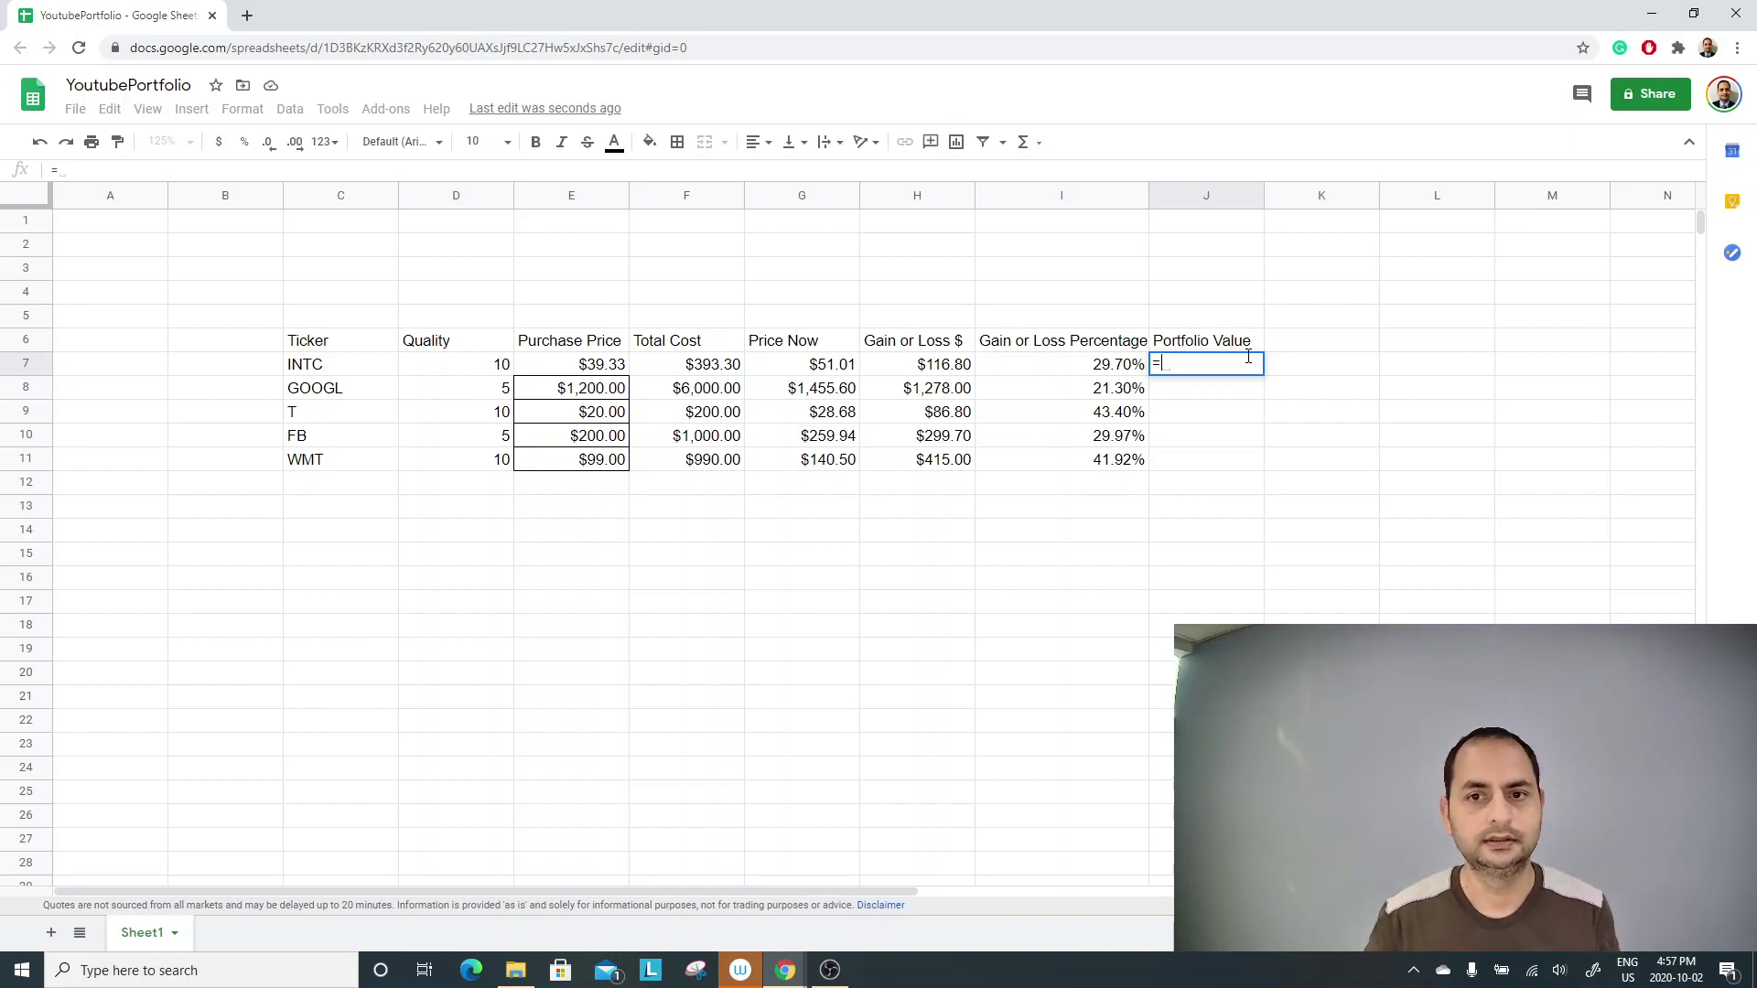
pyautogui.click(707, 368)
pyautogui.write('+')
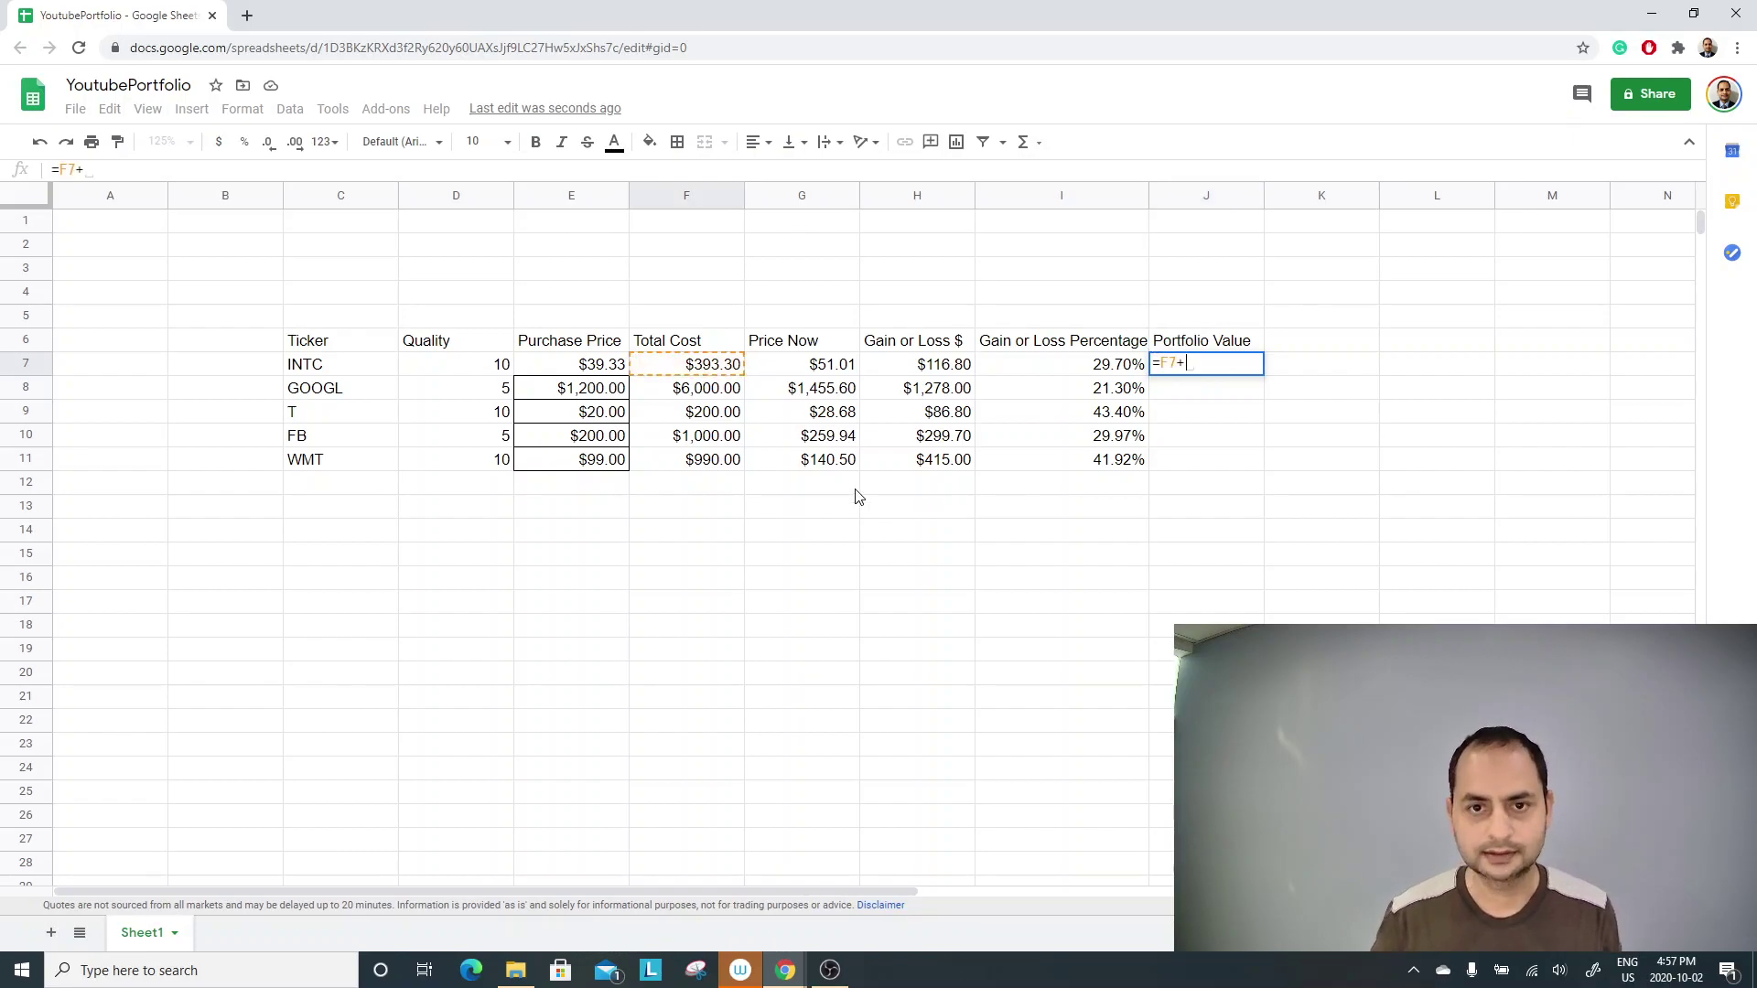
pyautogui.click(918, 375)
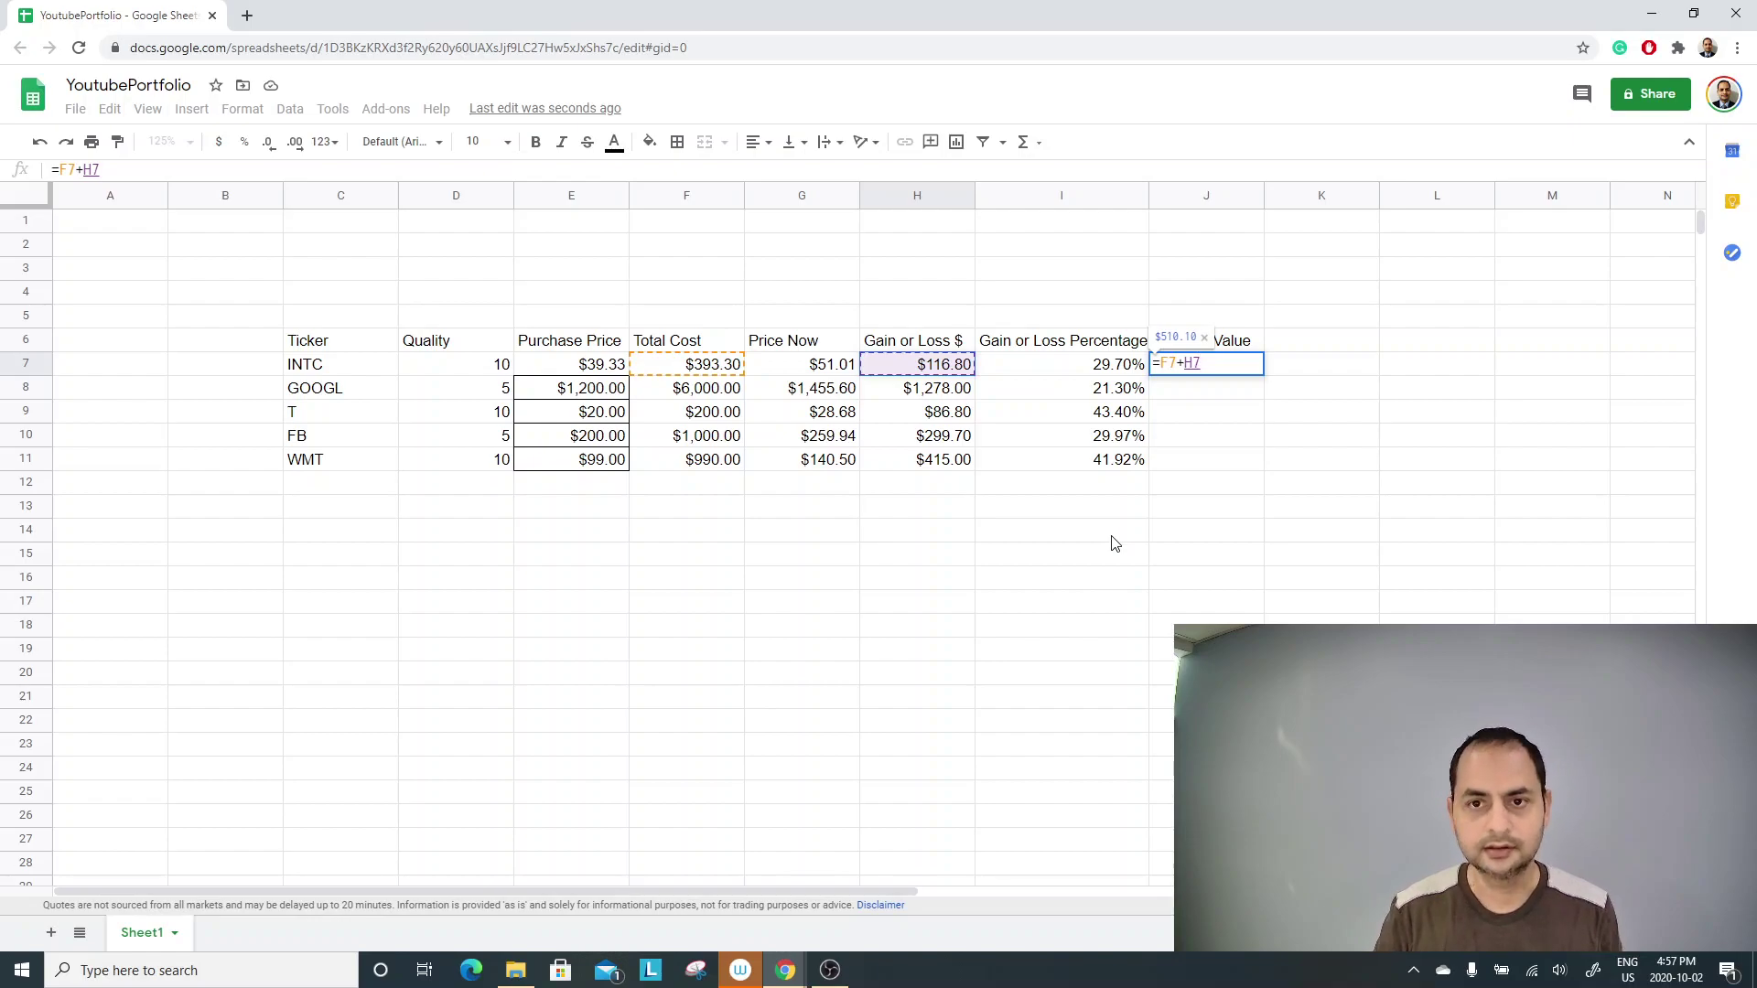
pyautogui.press('Return')
pyautogui.press('Up')
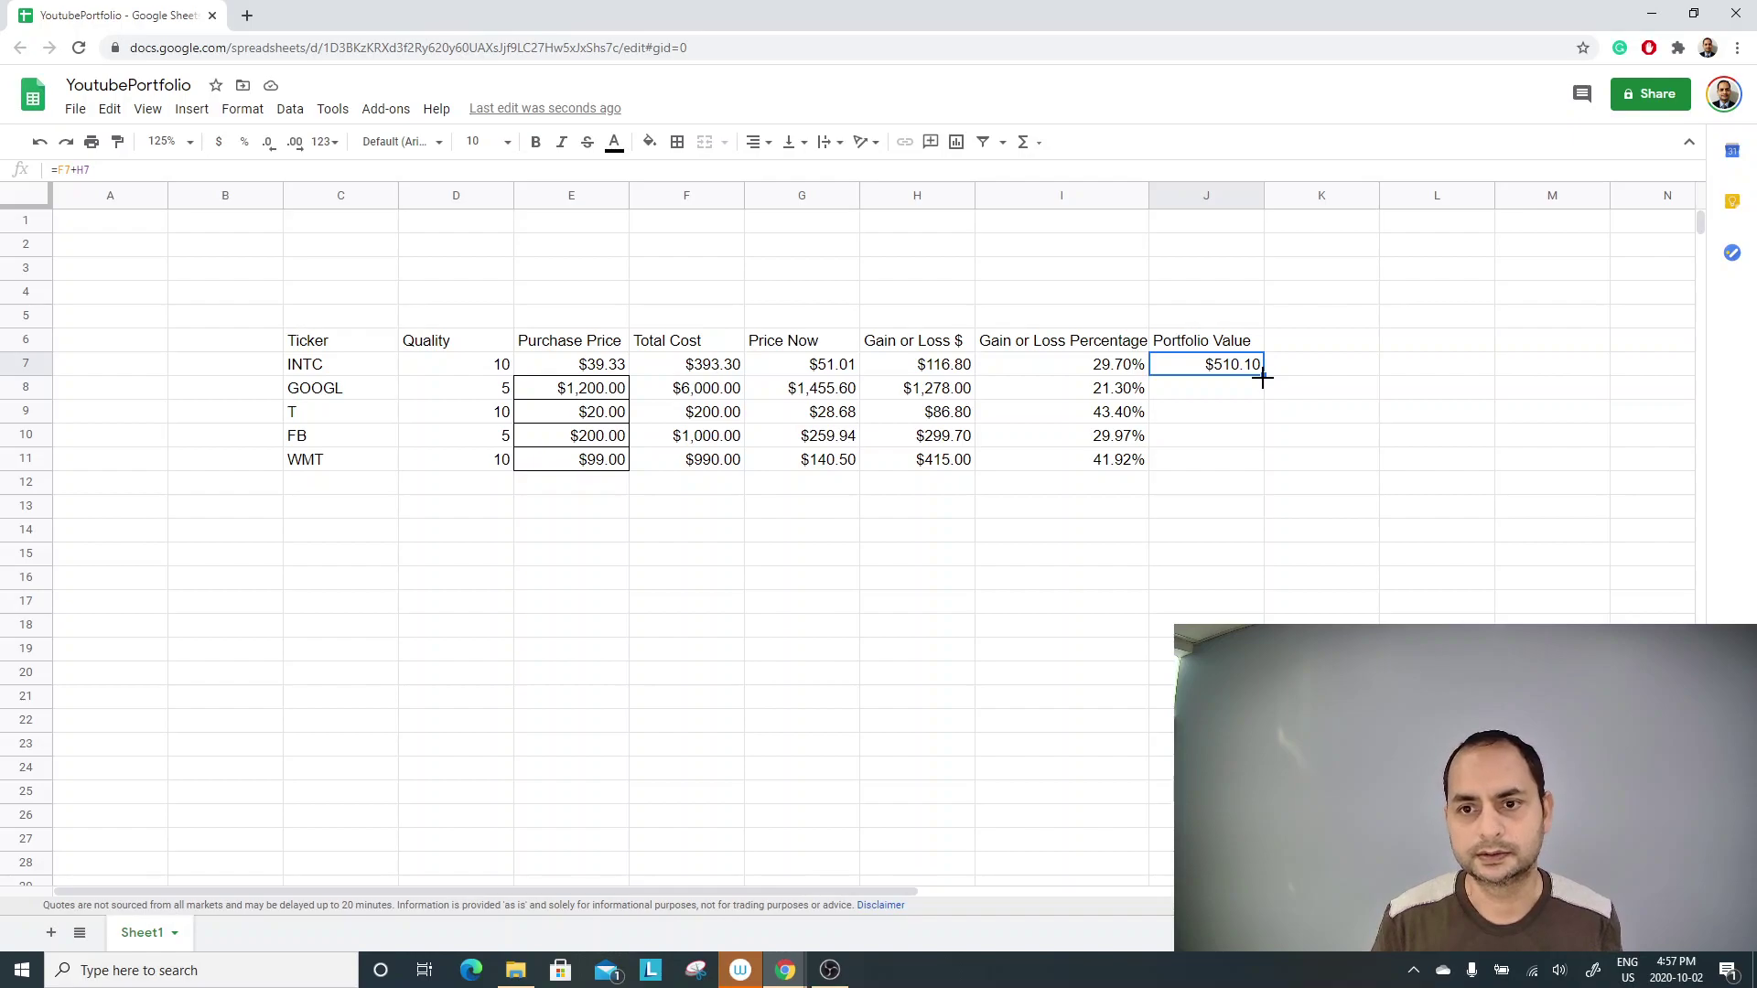
pyautogui.moveTo(1263, 378); pyautogui.dragTo(1252, 465)
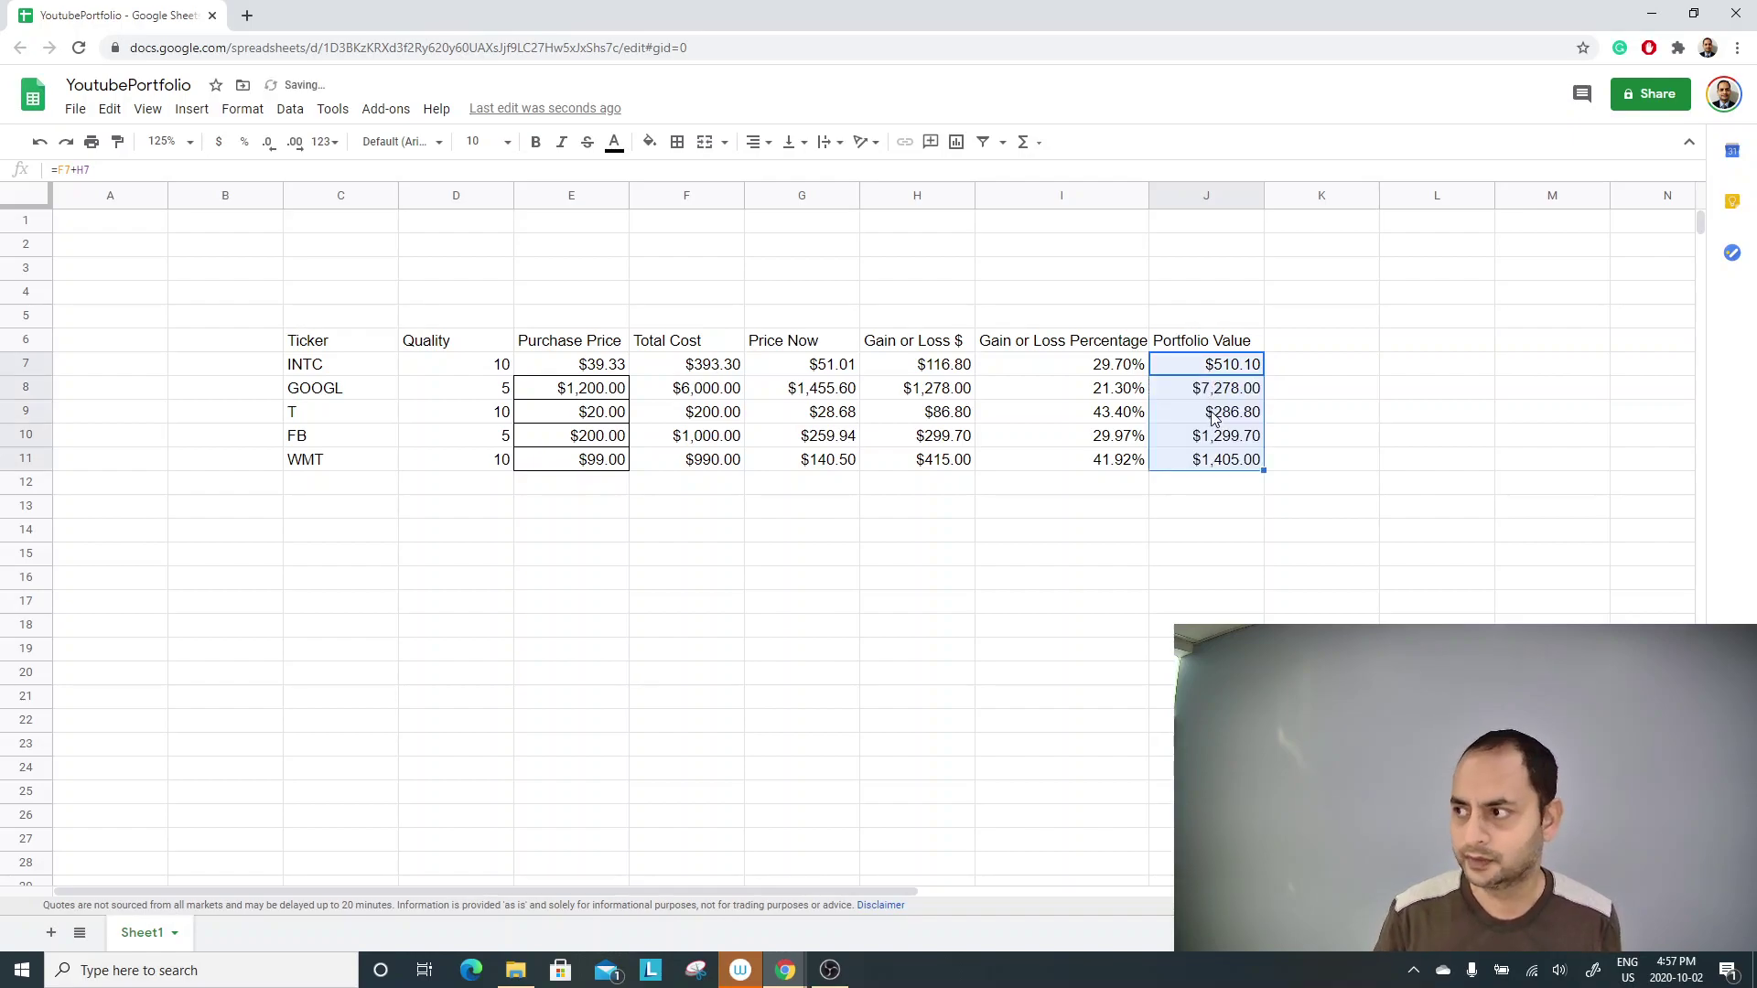
# Add the column header Portfolio Weight in K6, beside the Portfolio Value header.
pyautogui.click(1291, 345)
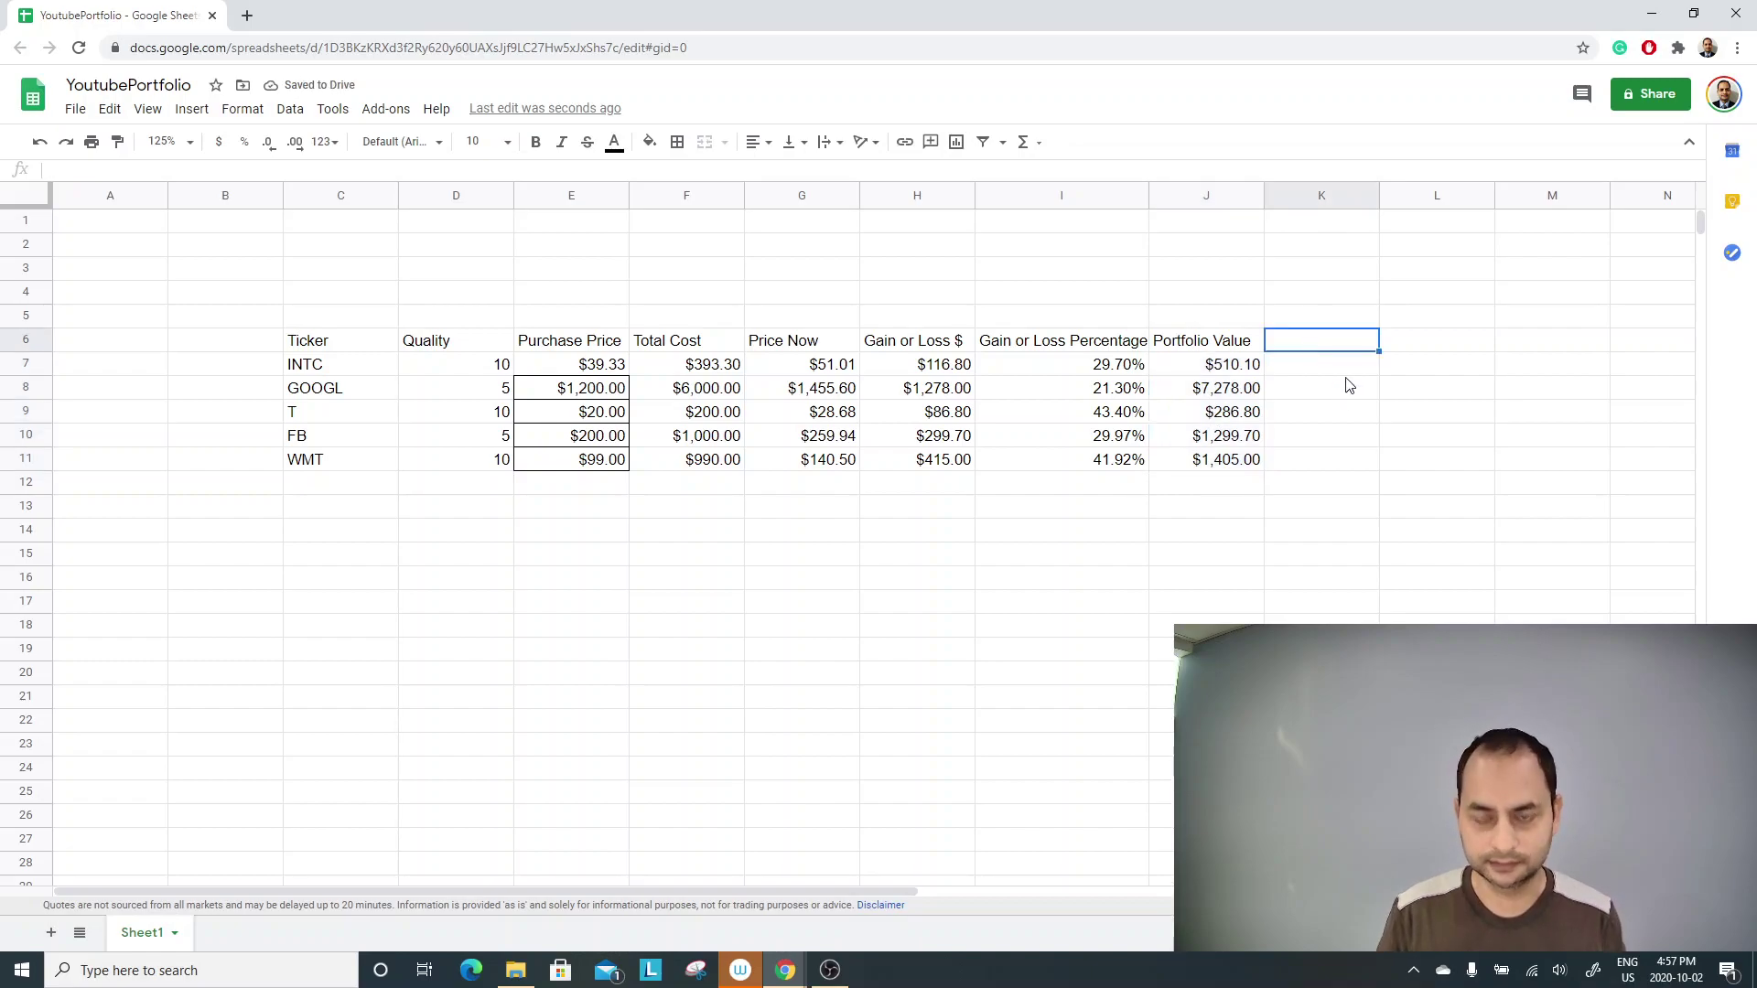
pyautogui.write('Po')
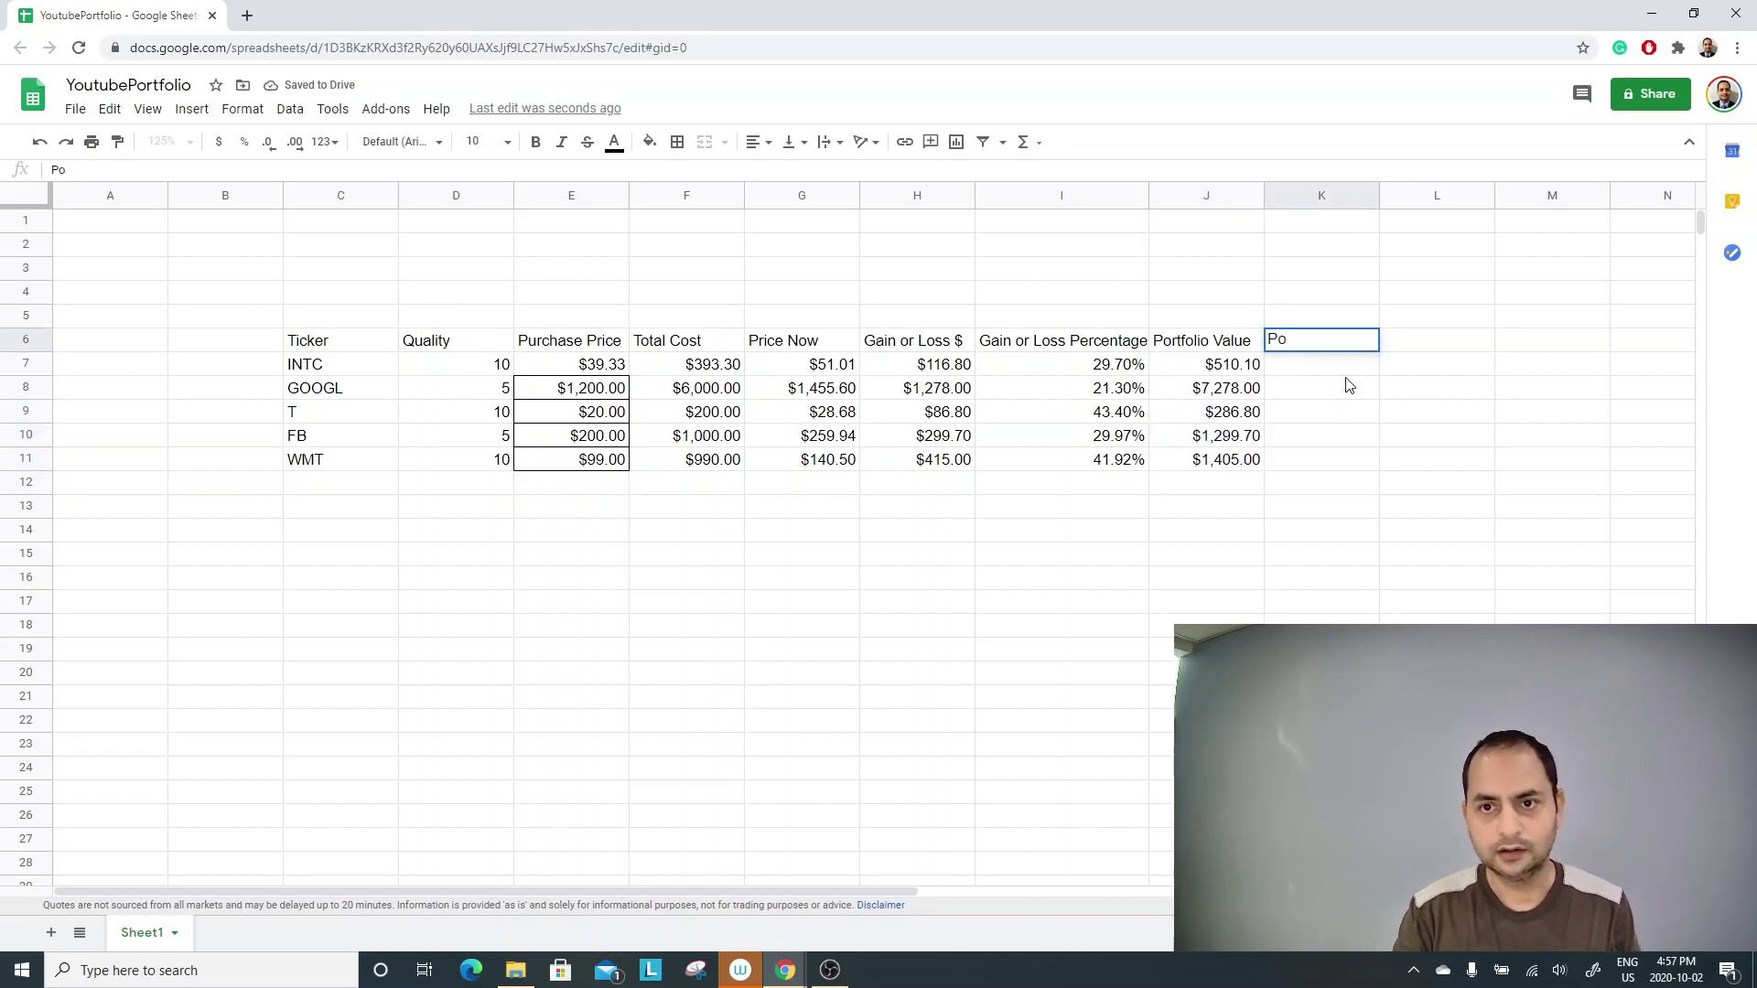
pyautogui.write('rt')
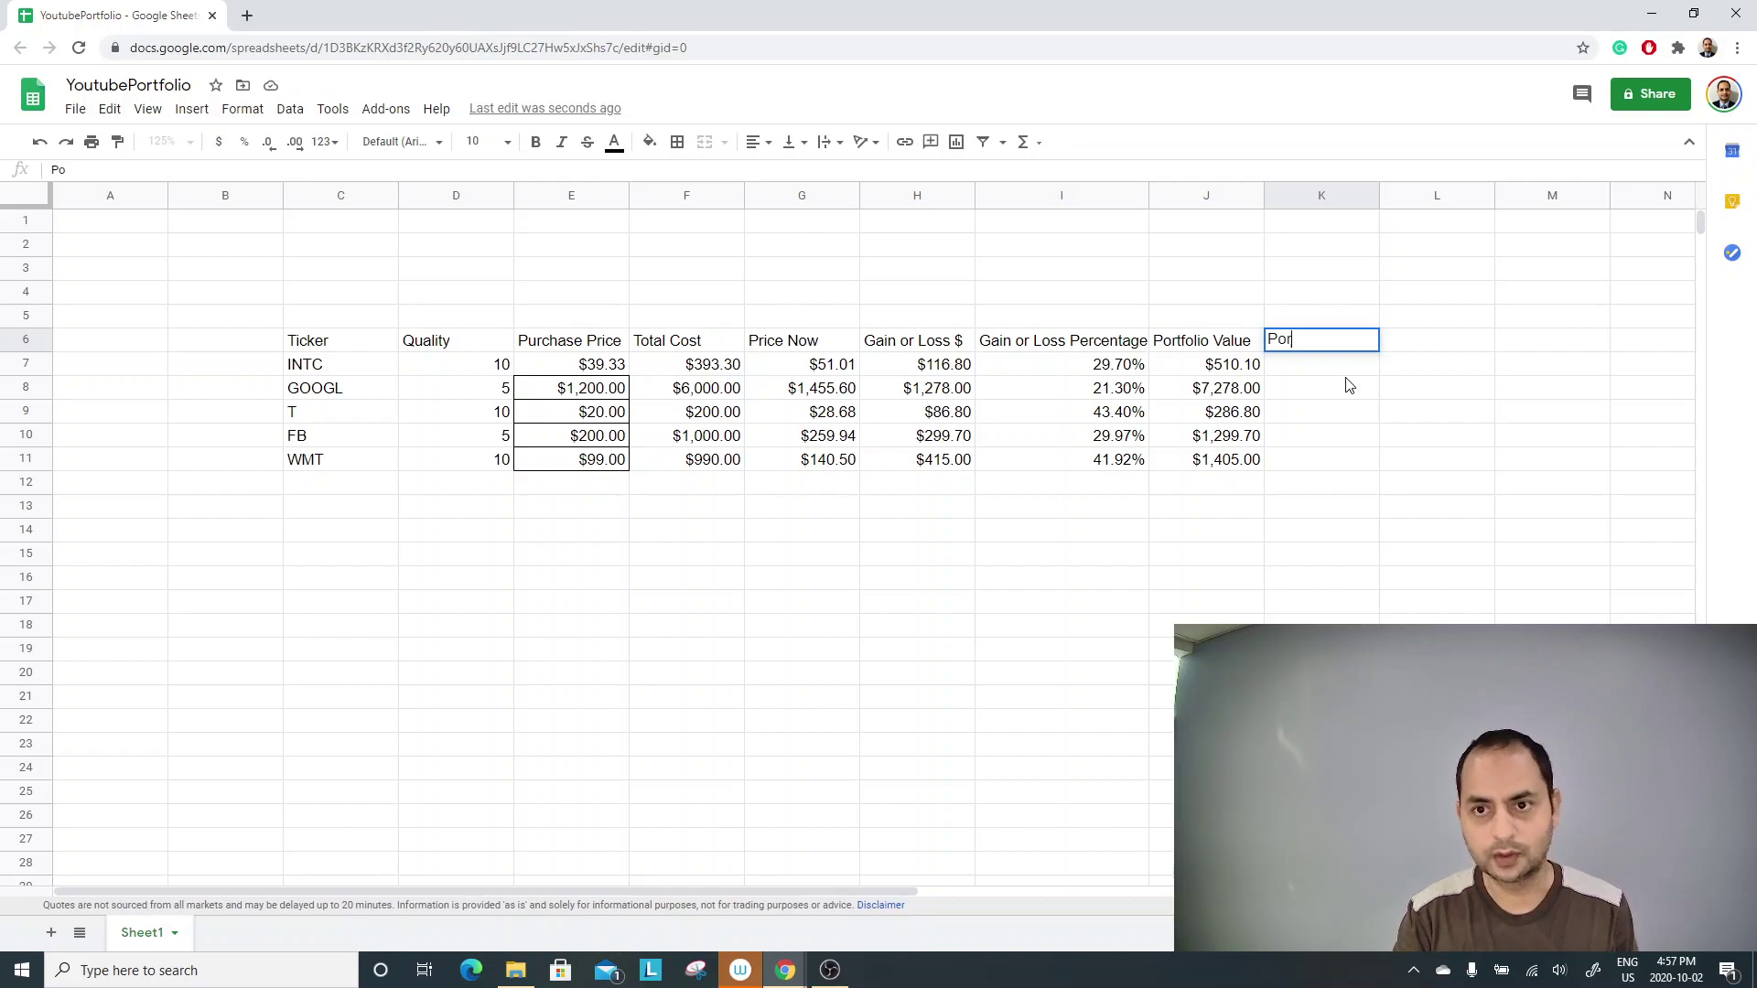
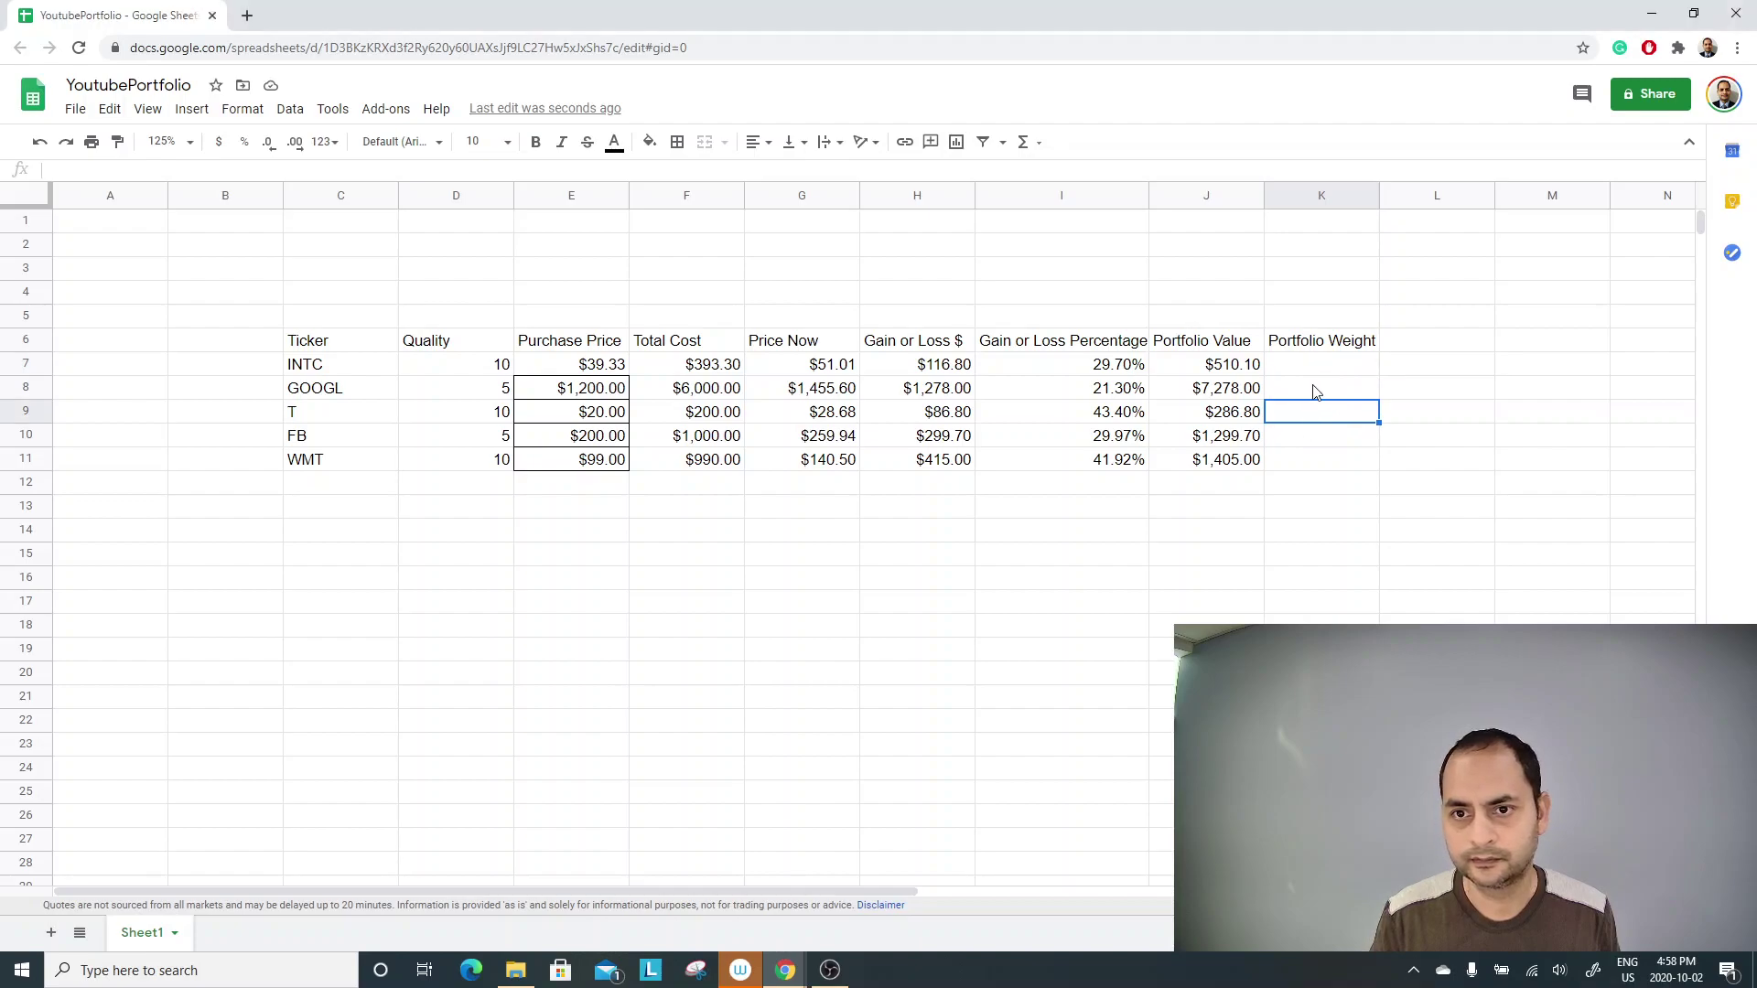
pyautogui.write('=')
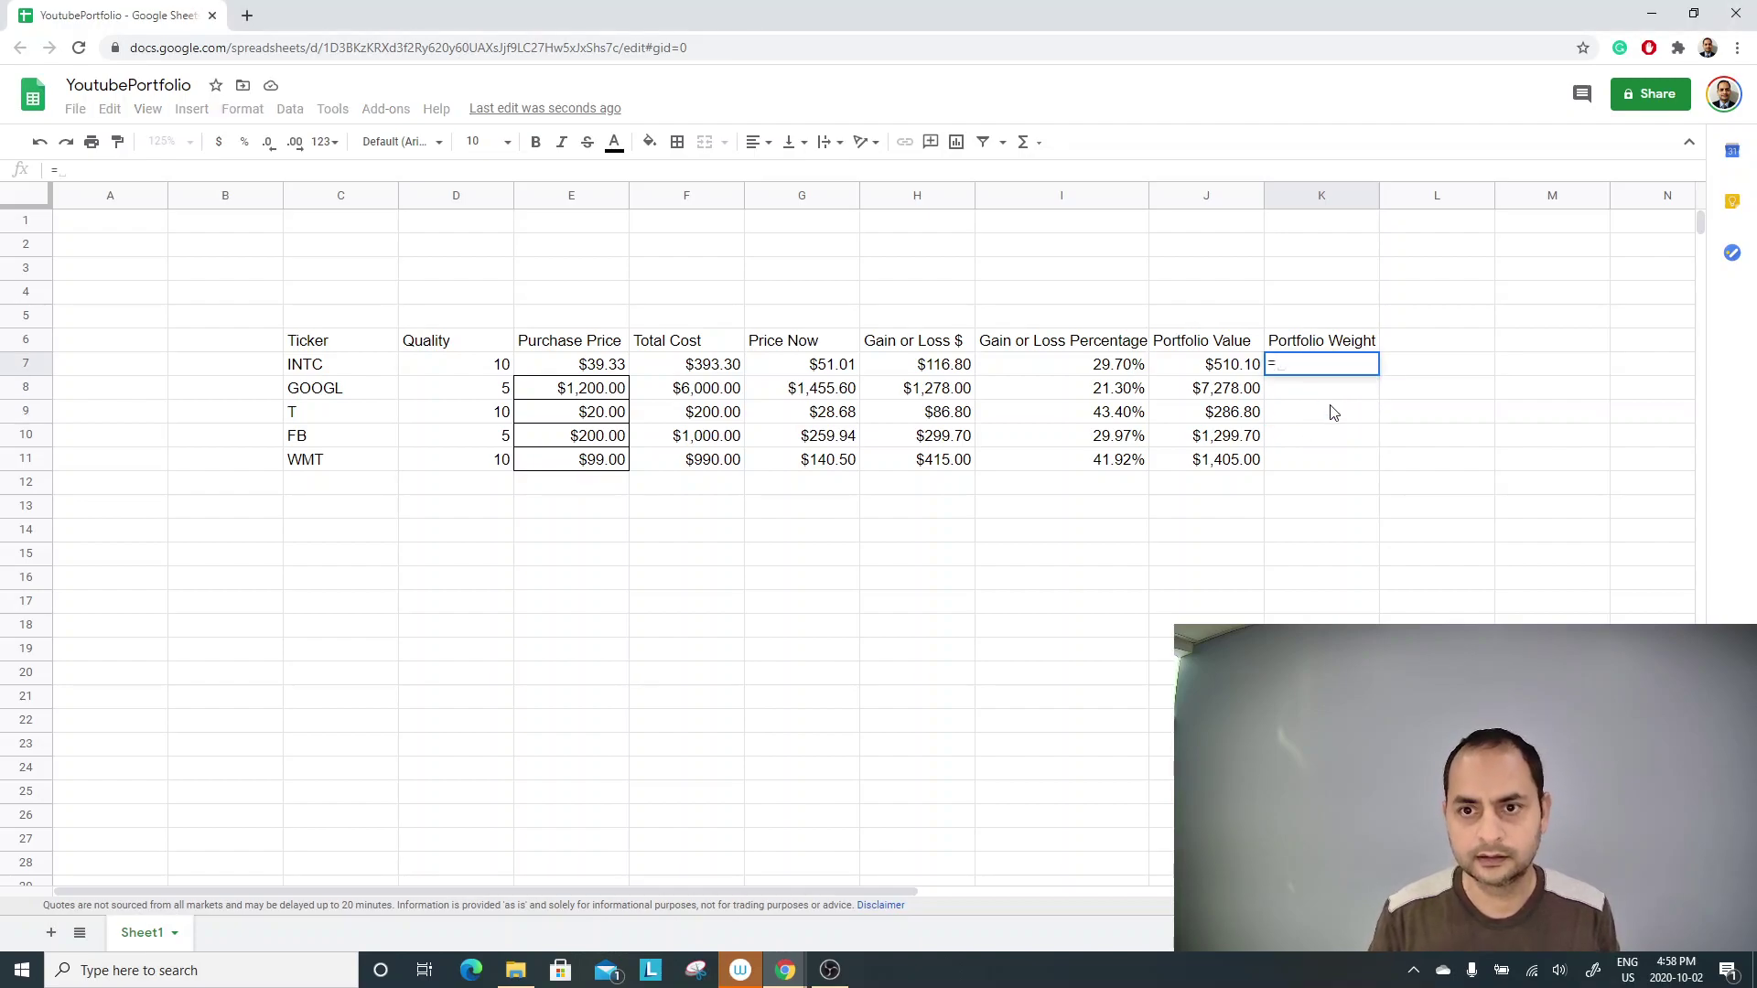
pyautogui.click(1235, 370)
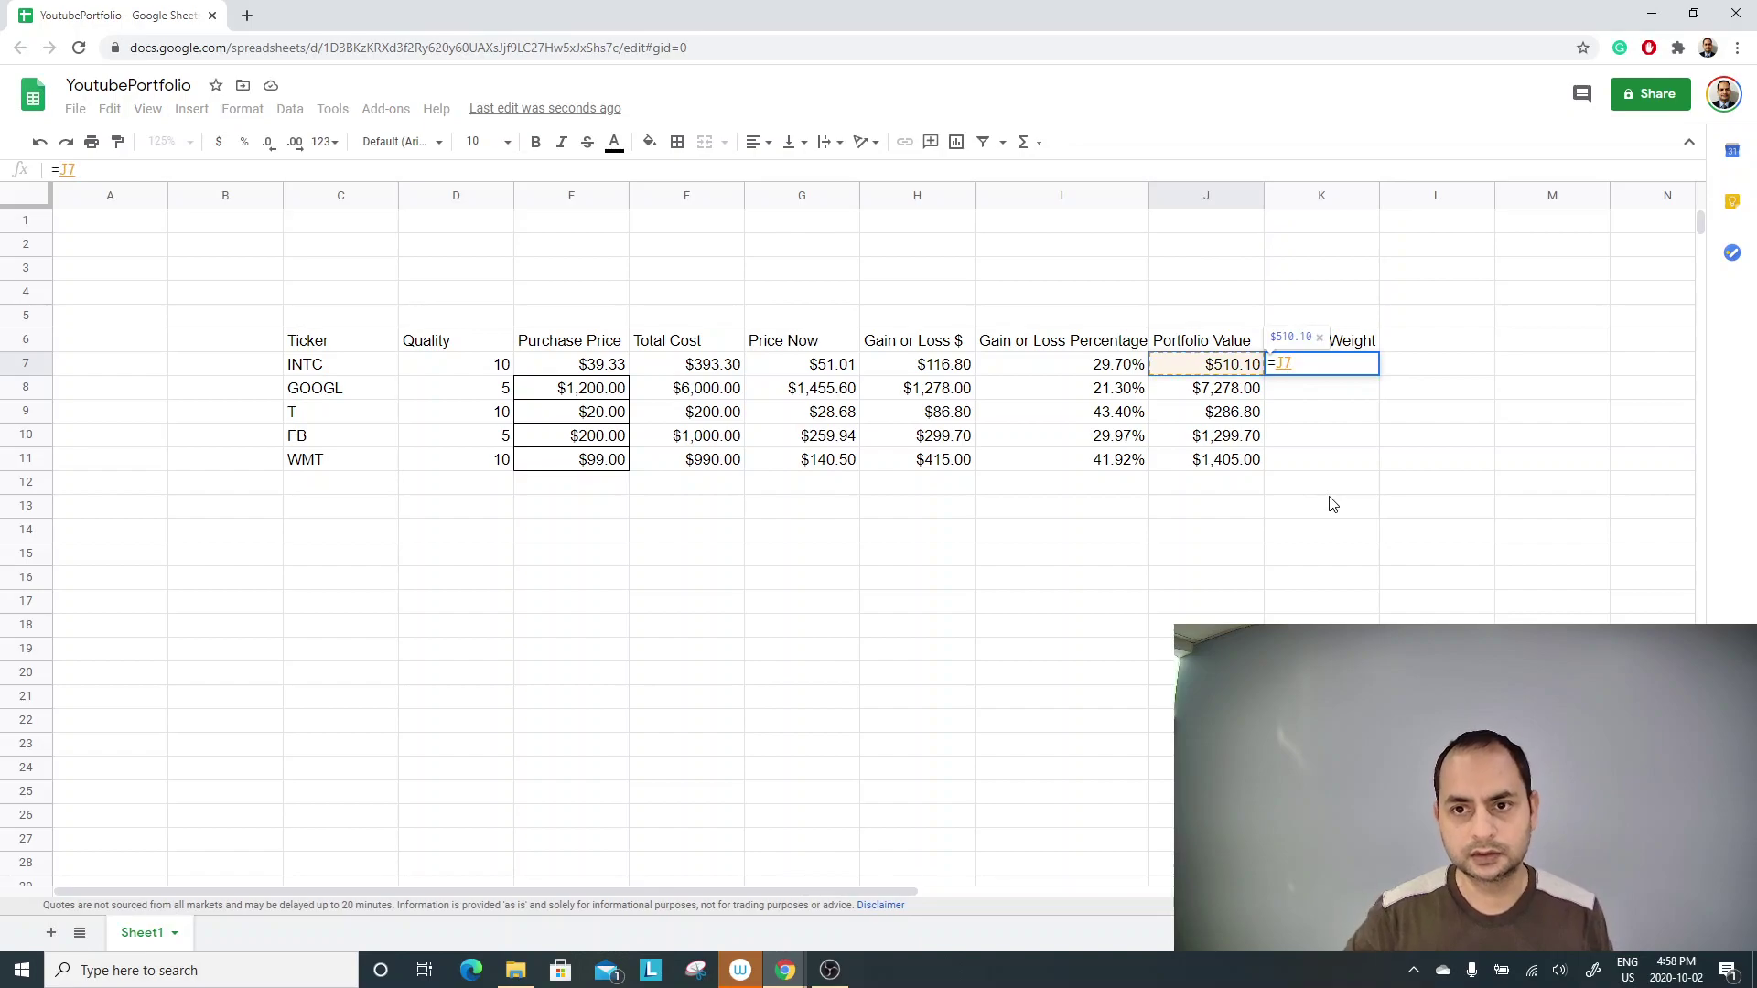
pyautogui.write('/')
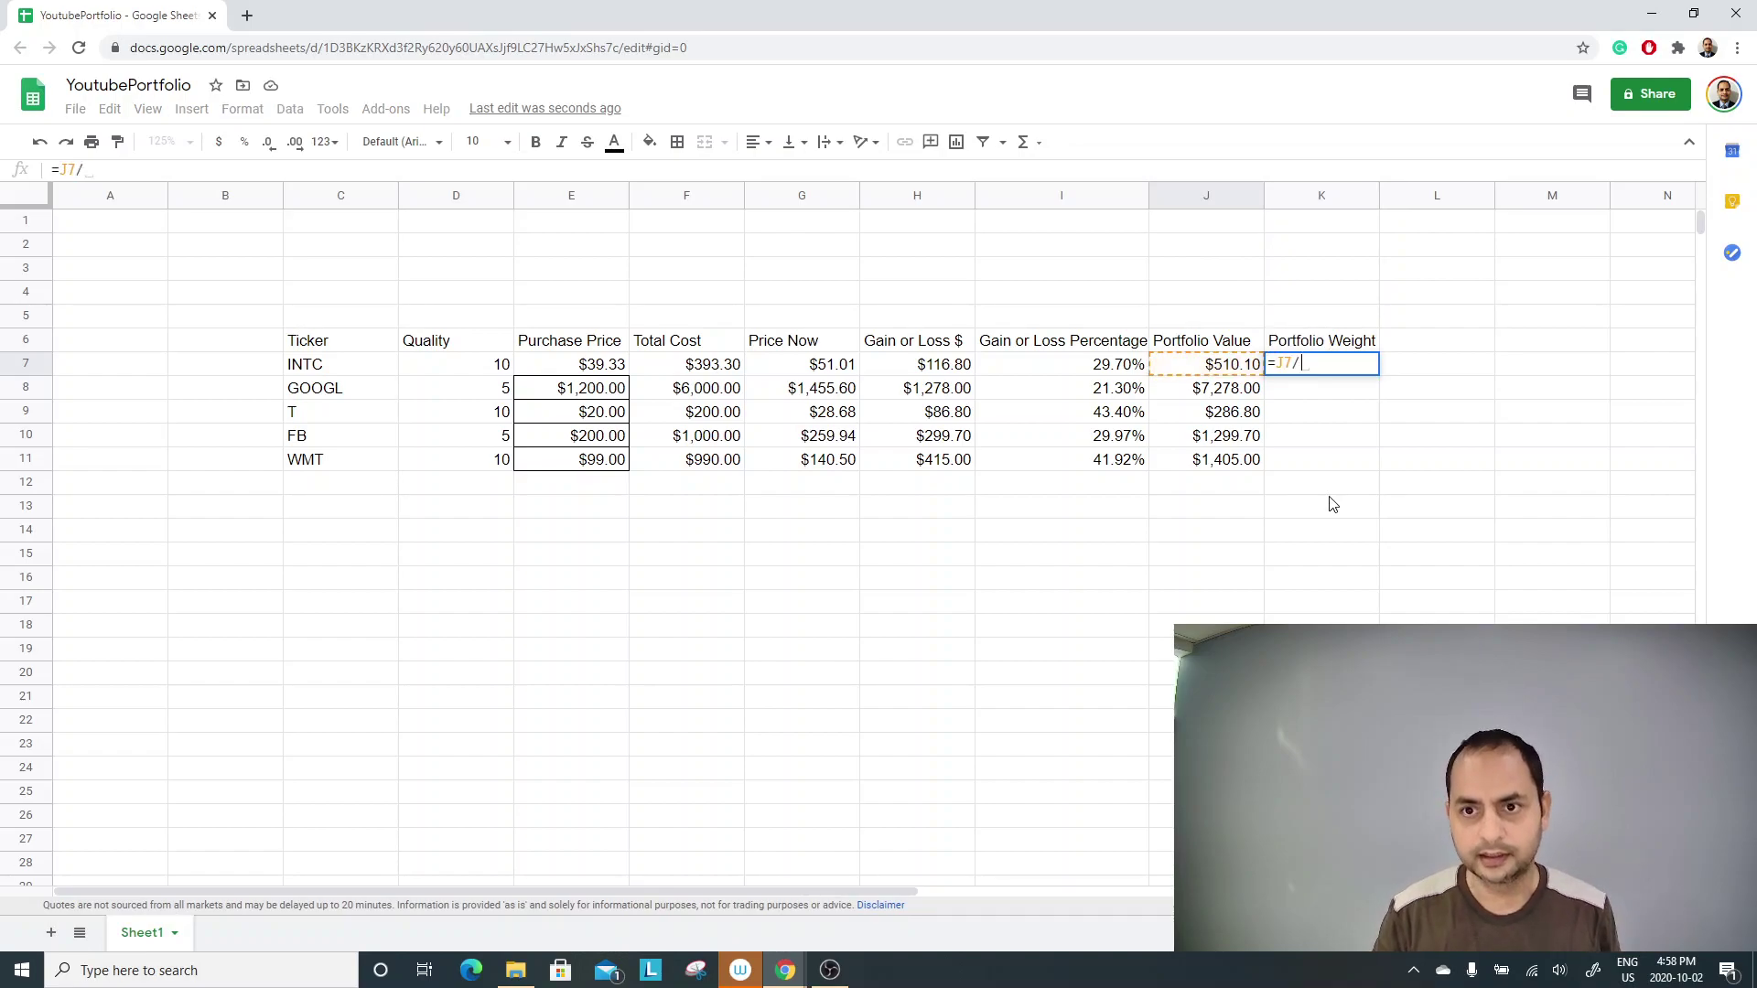
pyautogui.press('Escape')
# Total the Portfolio Value column in J13 with the formula =sum(J7:J11).
pyautogui.click(1210, 511)
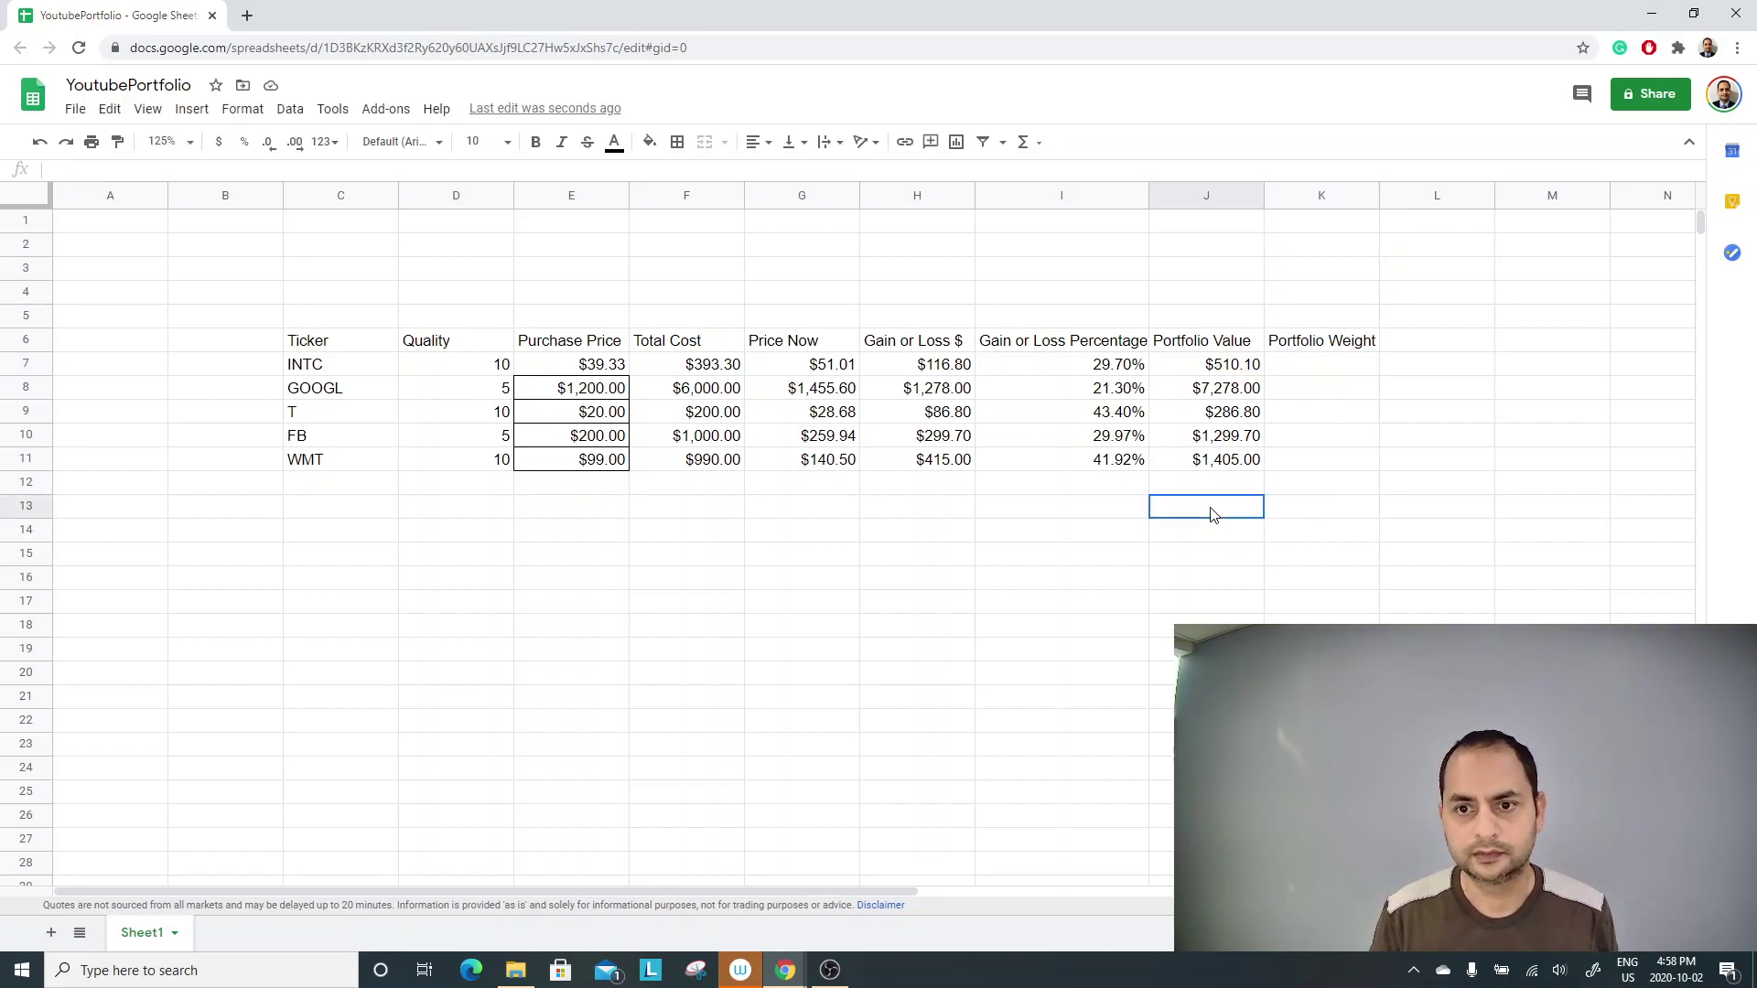
pyautogui.write('=sum(')
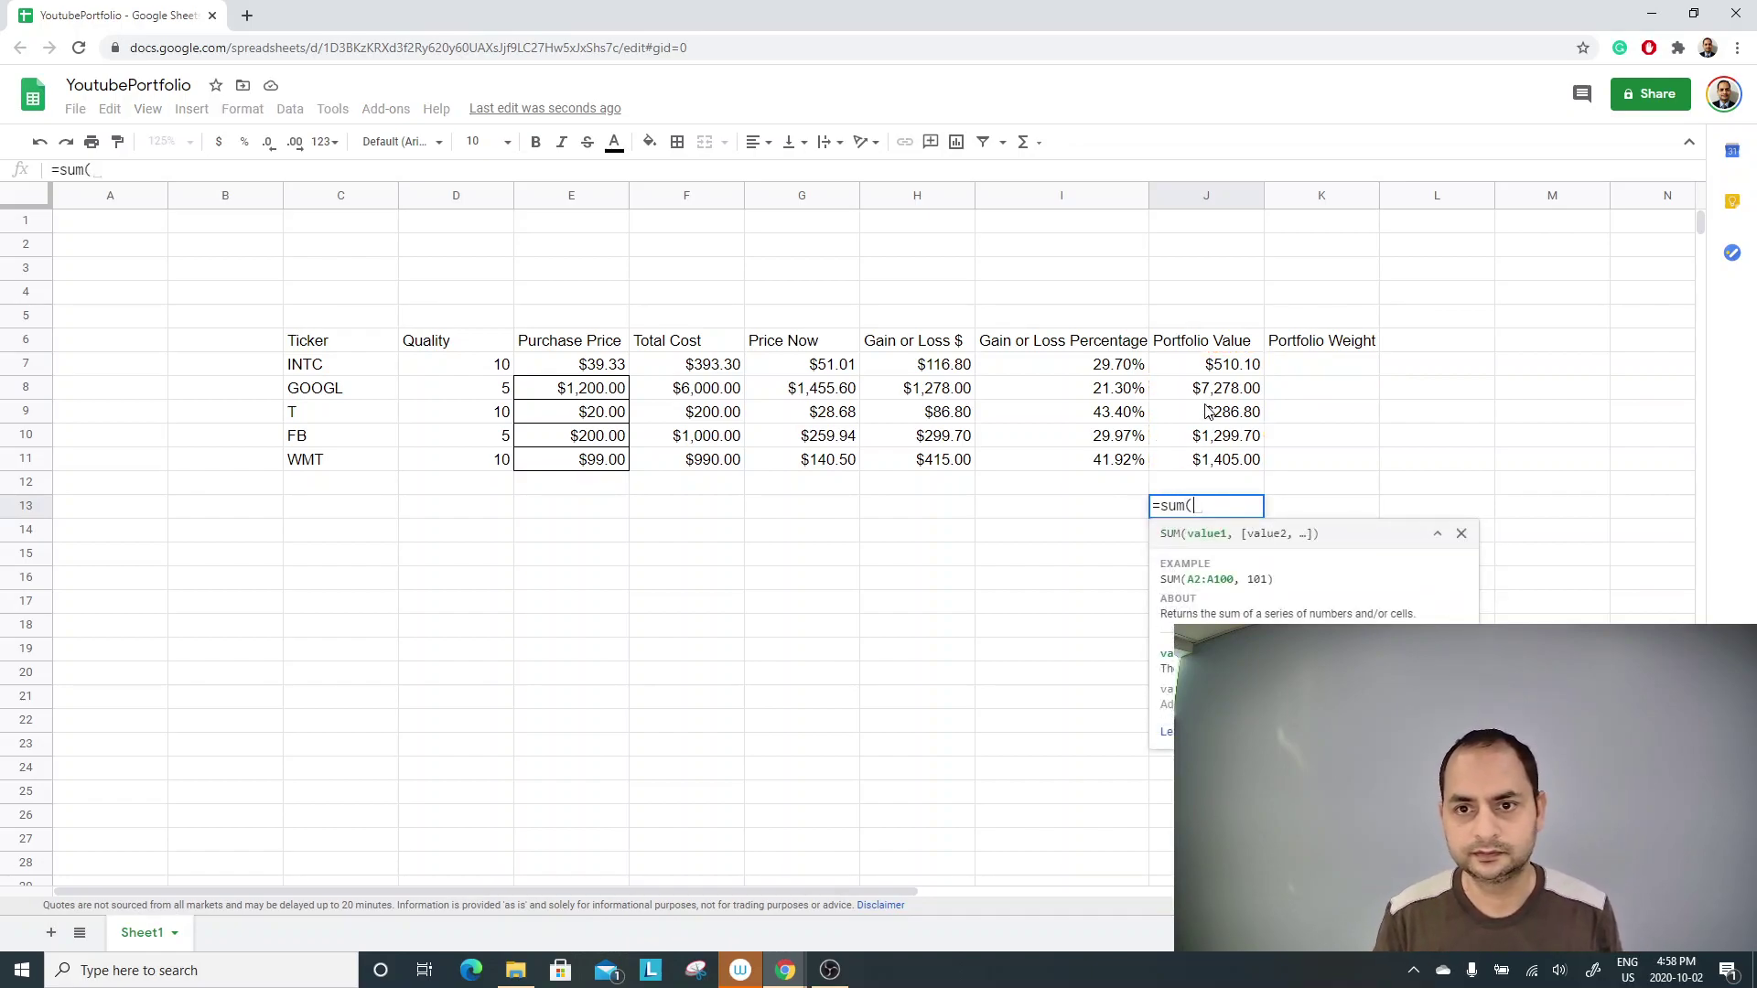
pyautogui.moveTo(1226, 364); pyautogui.dragTo(1226, 459)
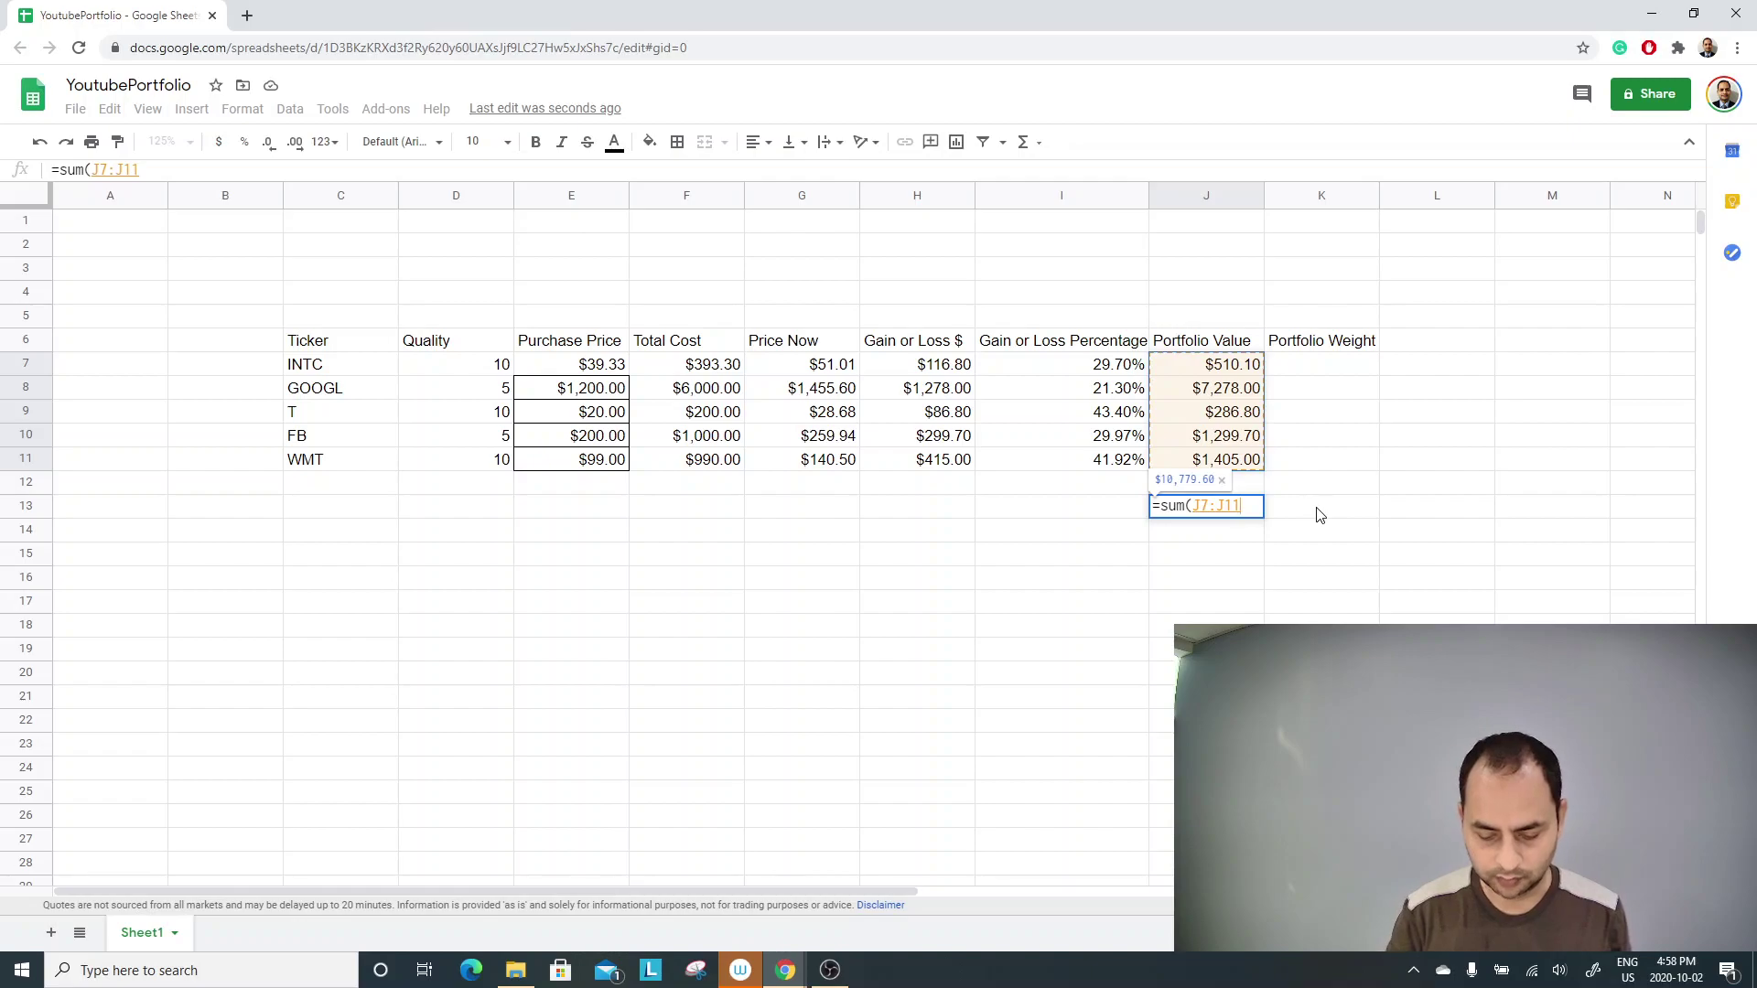
pyautogui.write(')')
pyautogui.press('Return')
# Enter the formula =J7/$J$13 in K7 for the INTC portfolio weight and fill it down to K11.
pyautogui.press('Up')
pyautogui.press('Up')
pyautogui.press('Right')
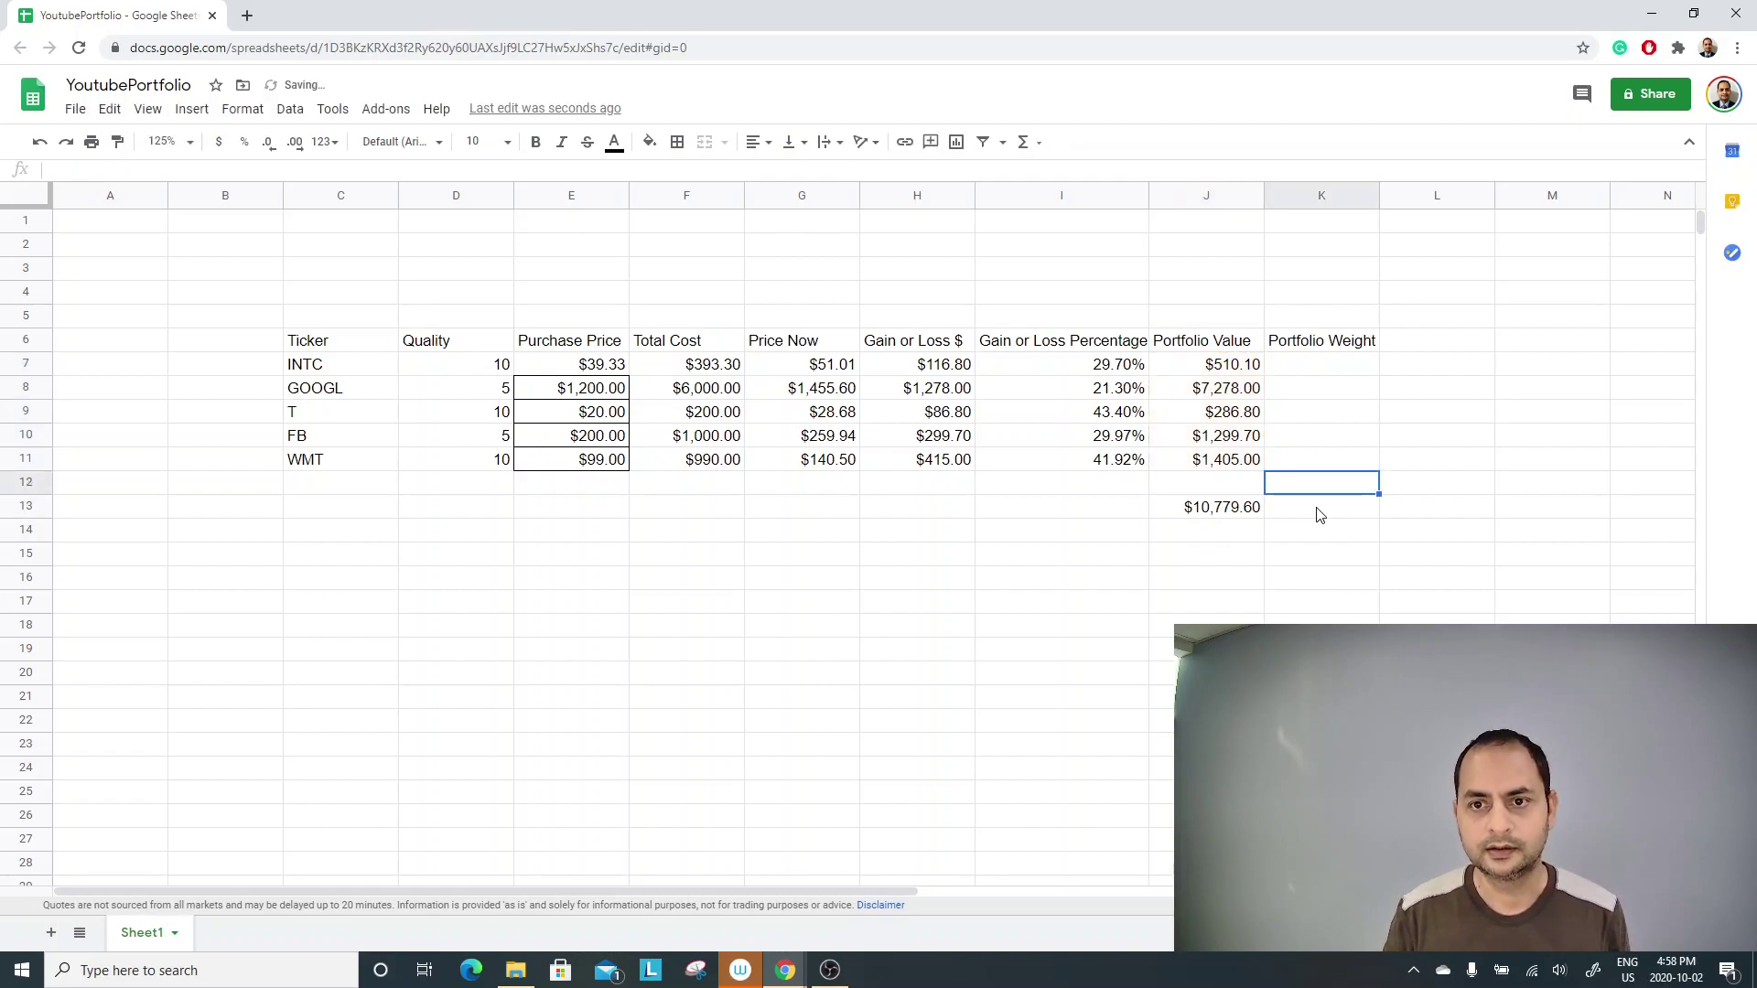
pyautogui.press('Up')
pyautogui.press('Up')
pyautogui.press('Up')
pyautogui.press('Up')
pyautogui.press('Up')
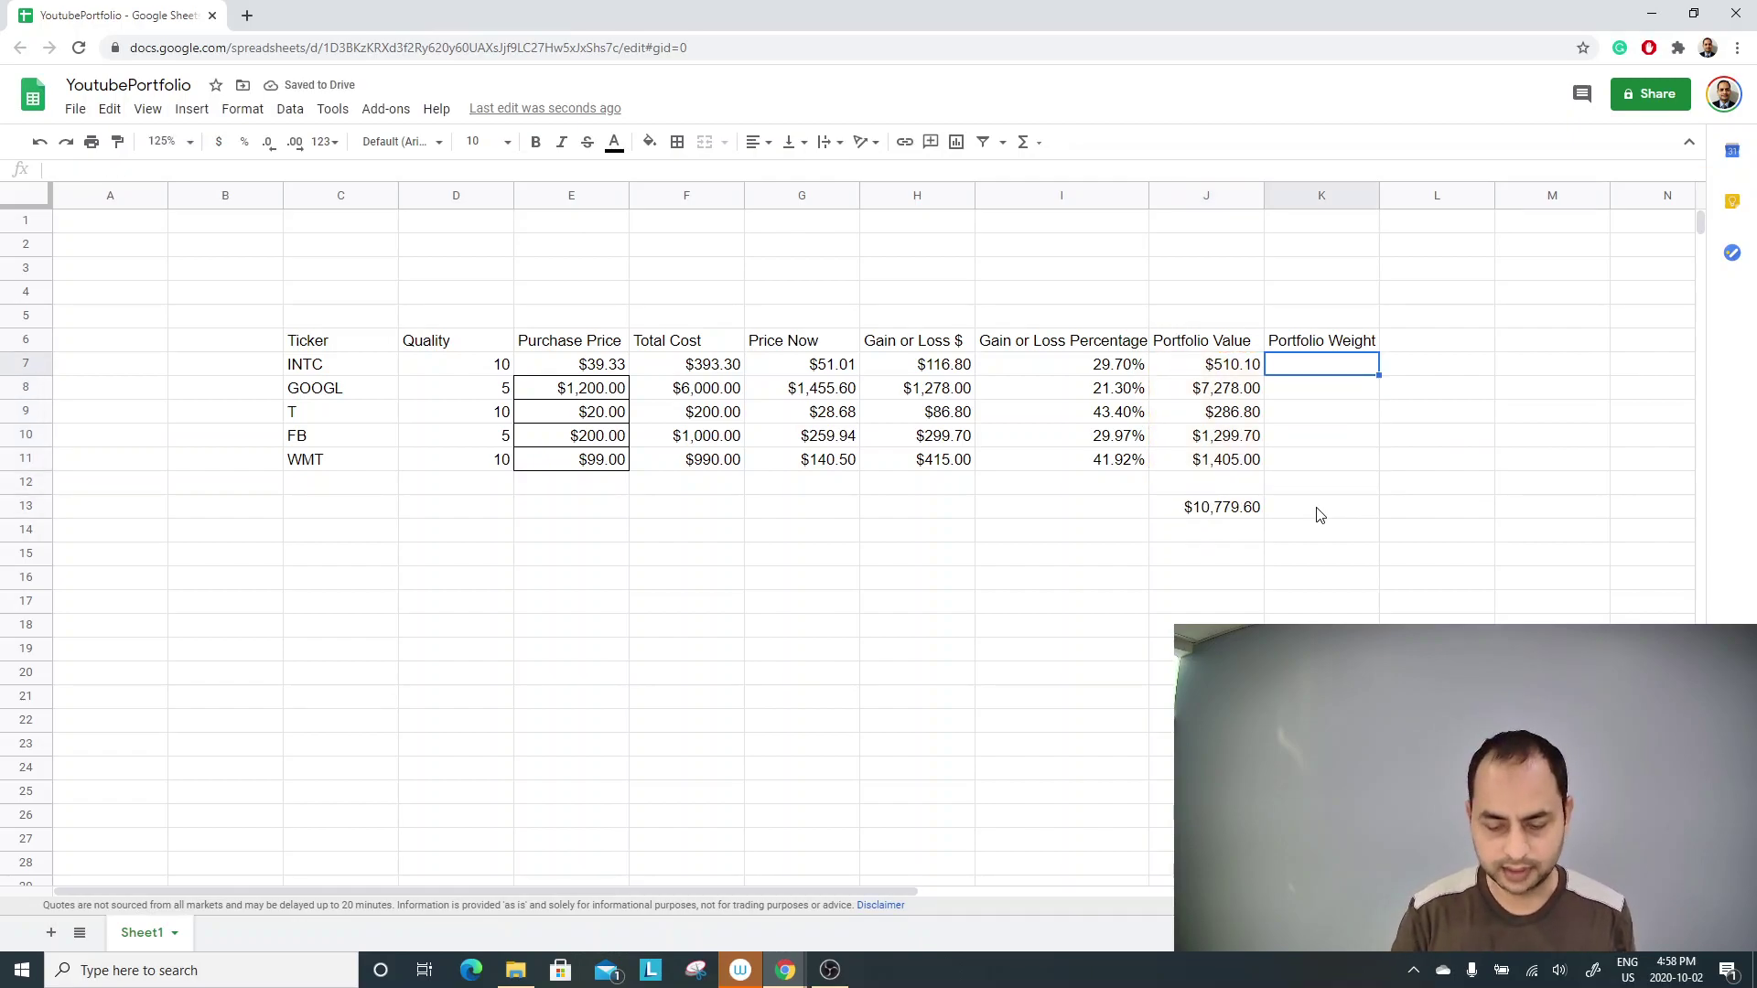
pyautogui.write('=')
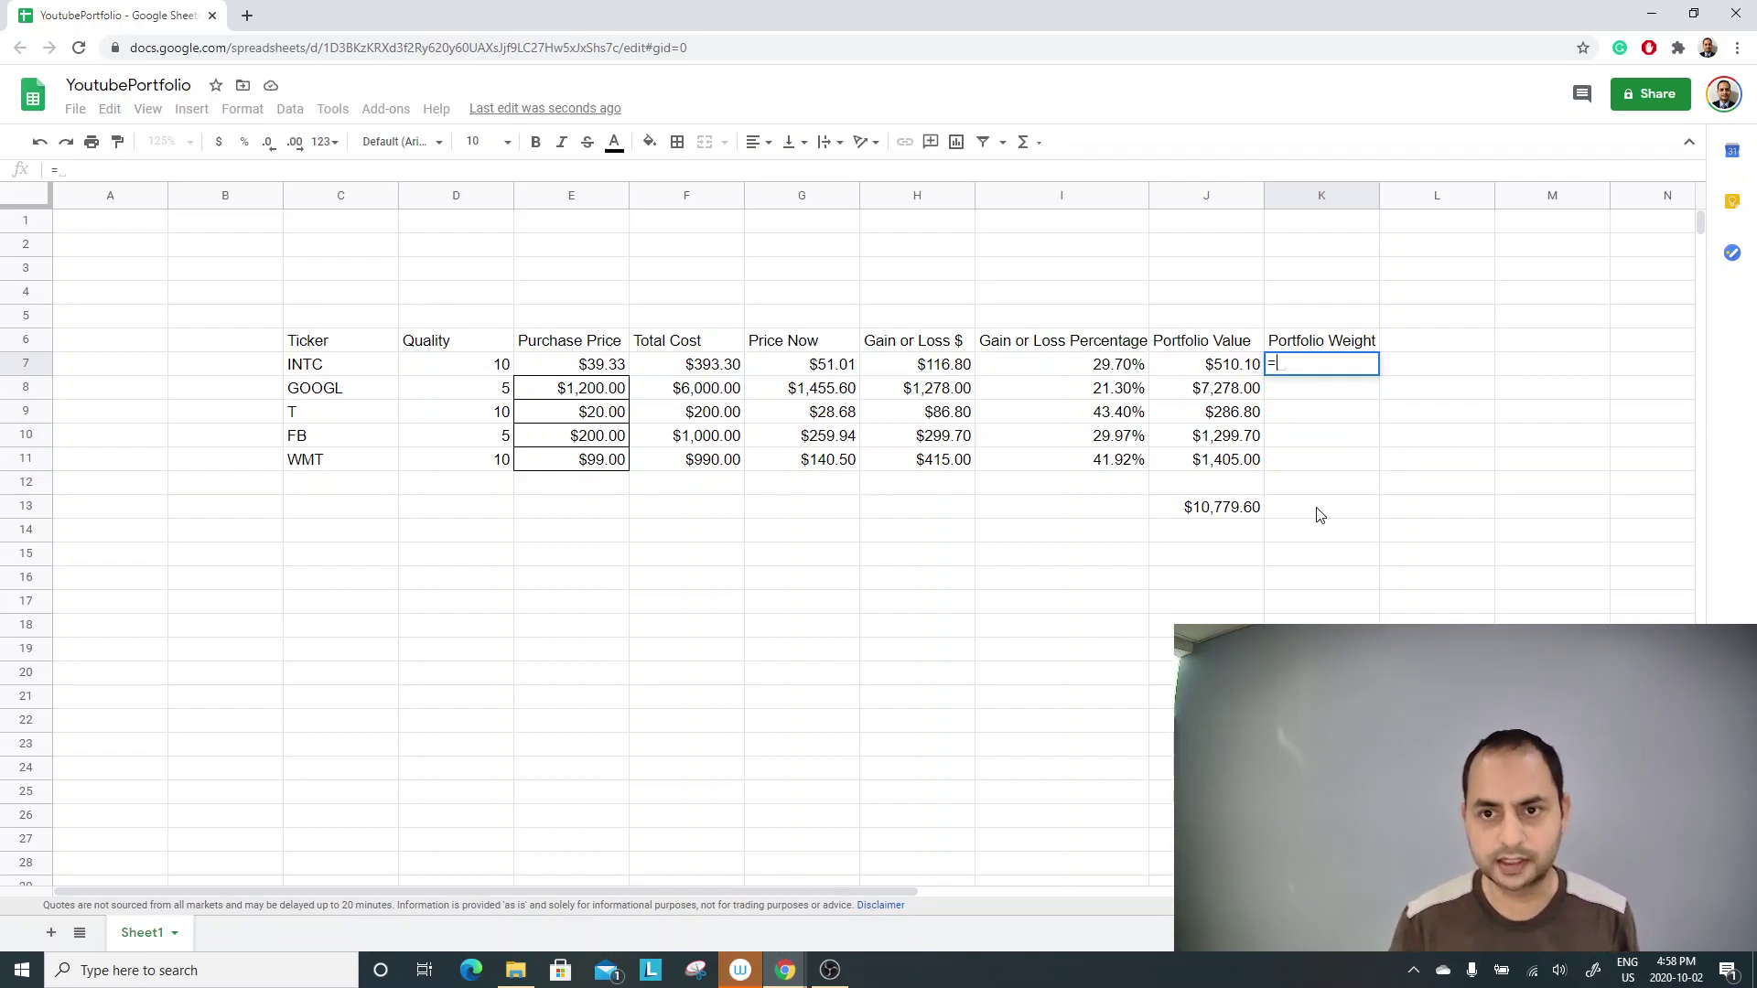
pyautogui.click(1222, 373)
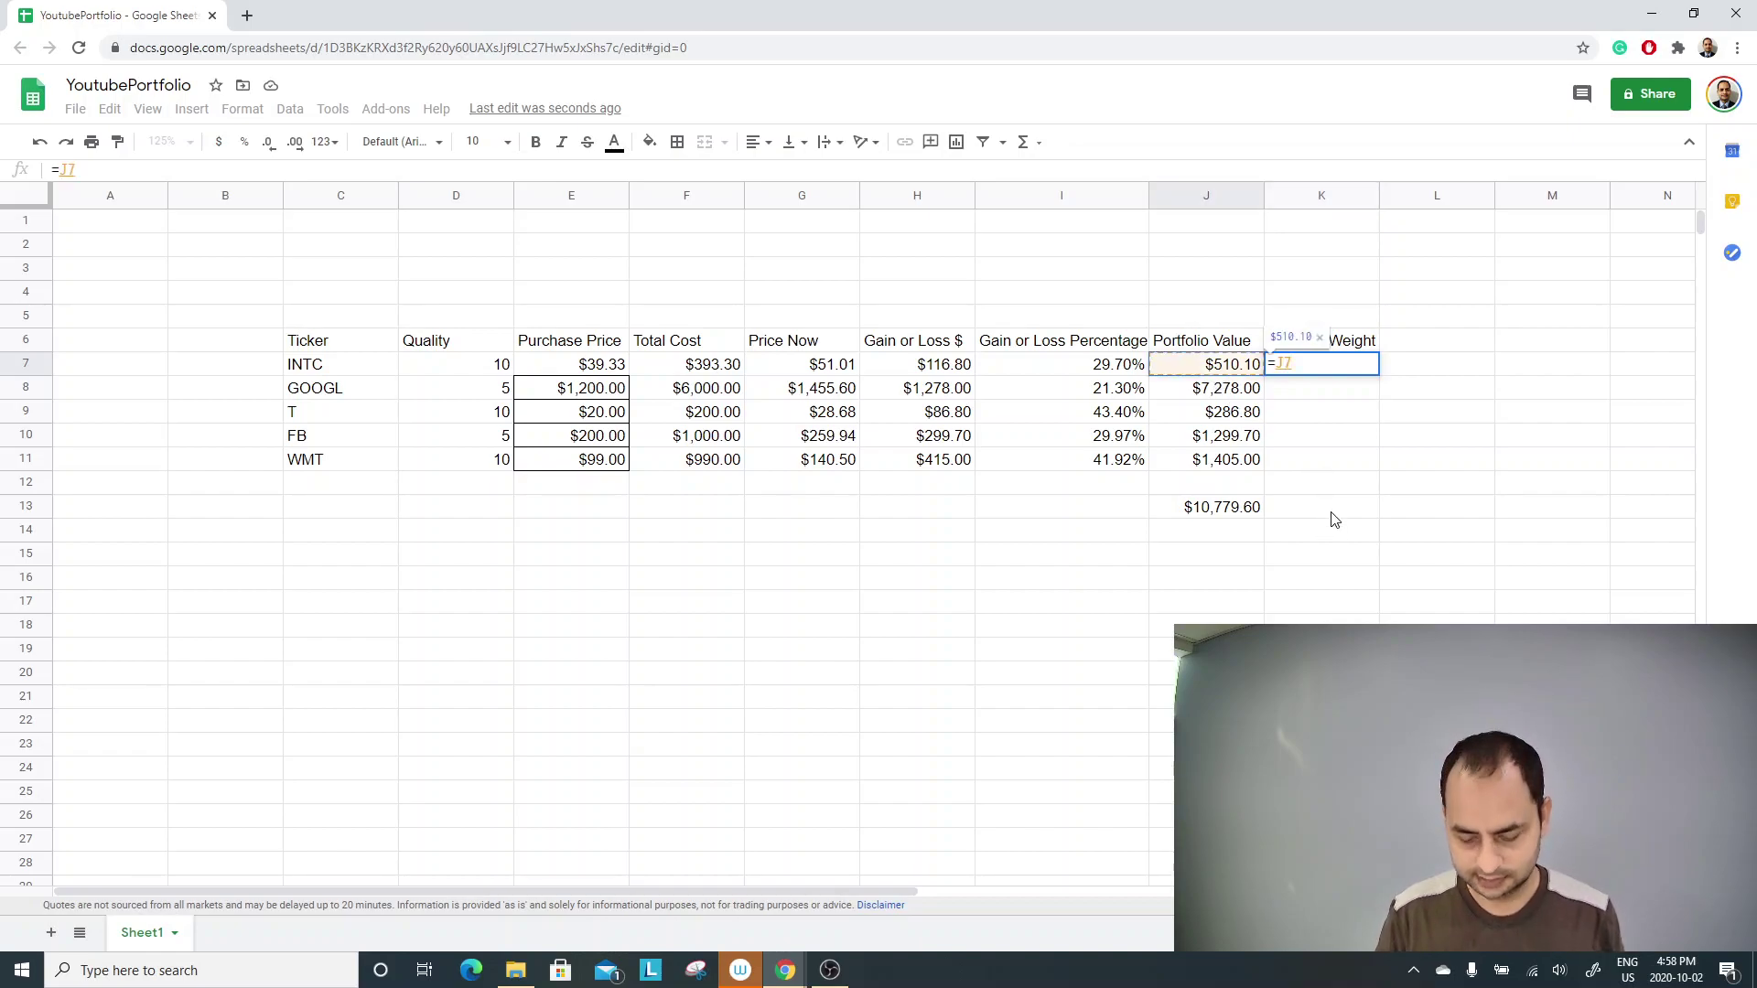
pyautogui.write('/')
pyautogui.click(1235, 511)
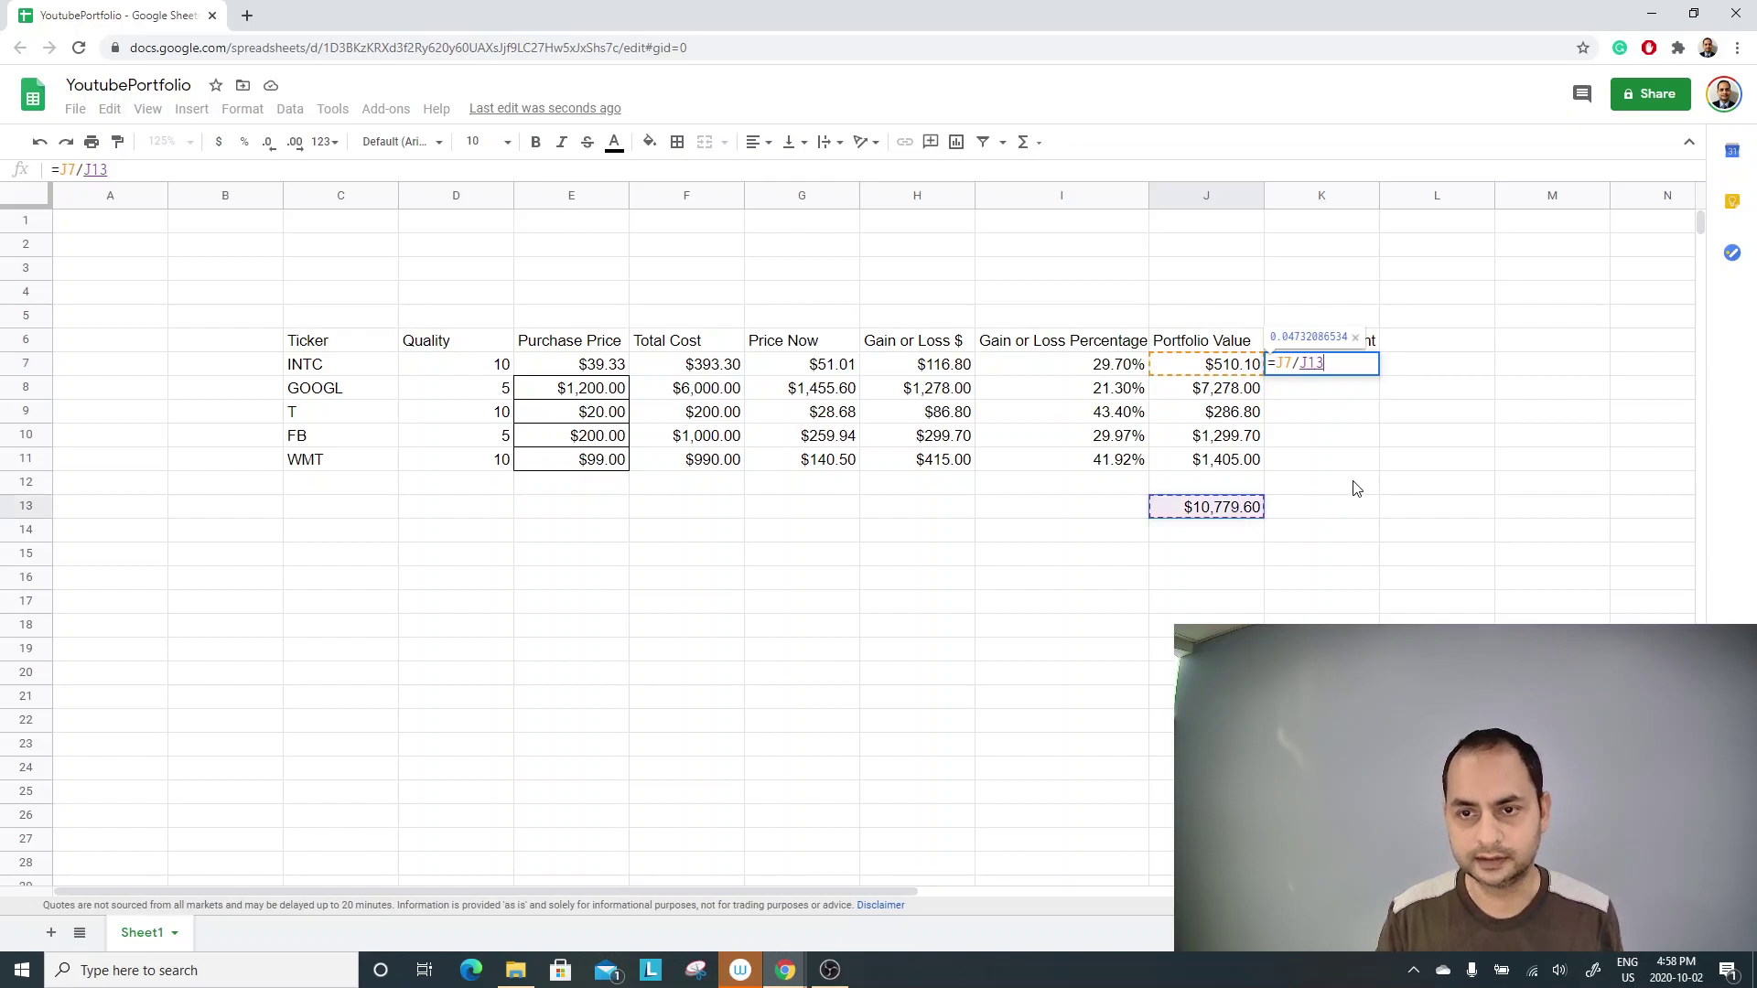
pyautogui.press('F4')
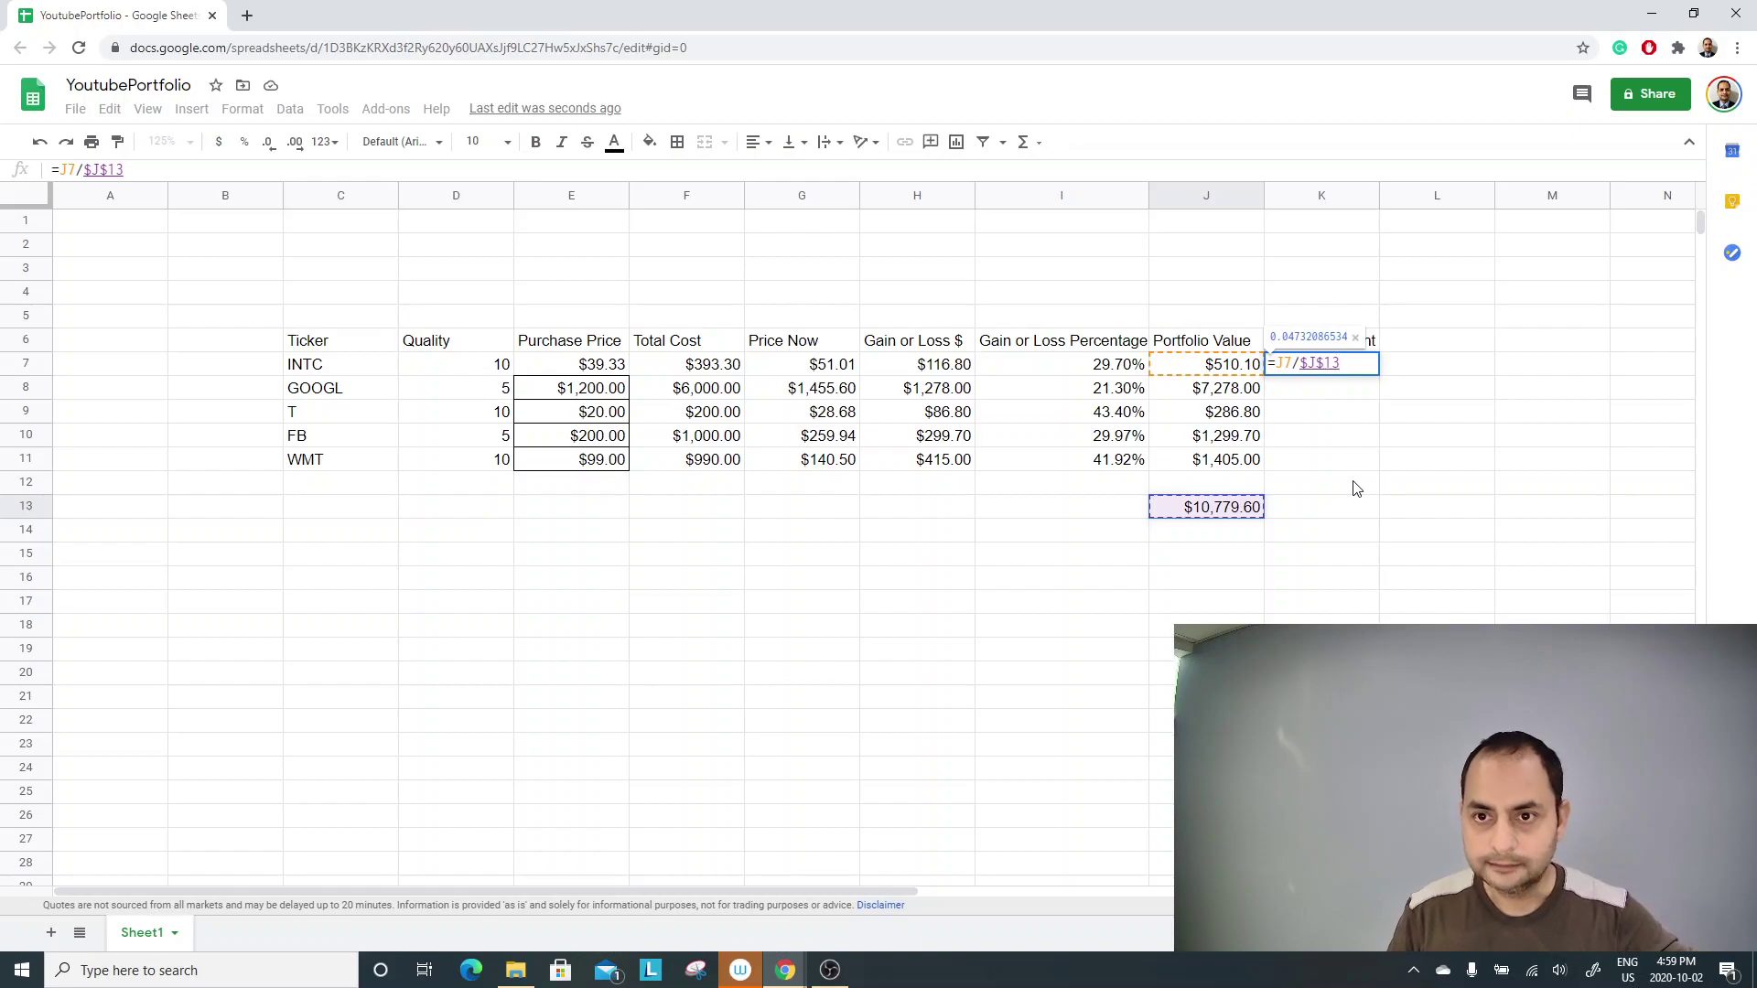
pyautogui.press('Return')
pyautogui.press('Up')
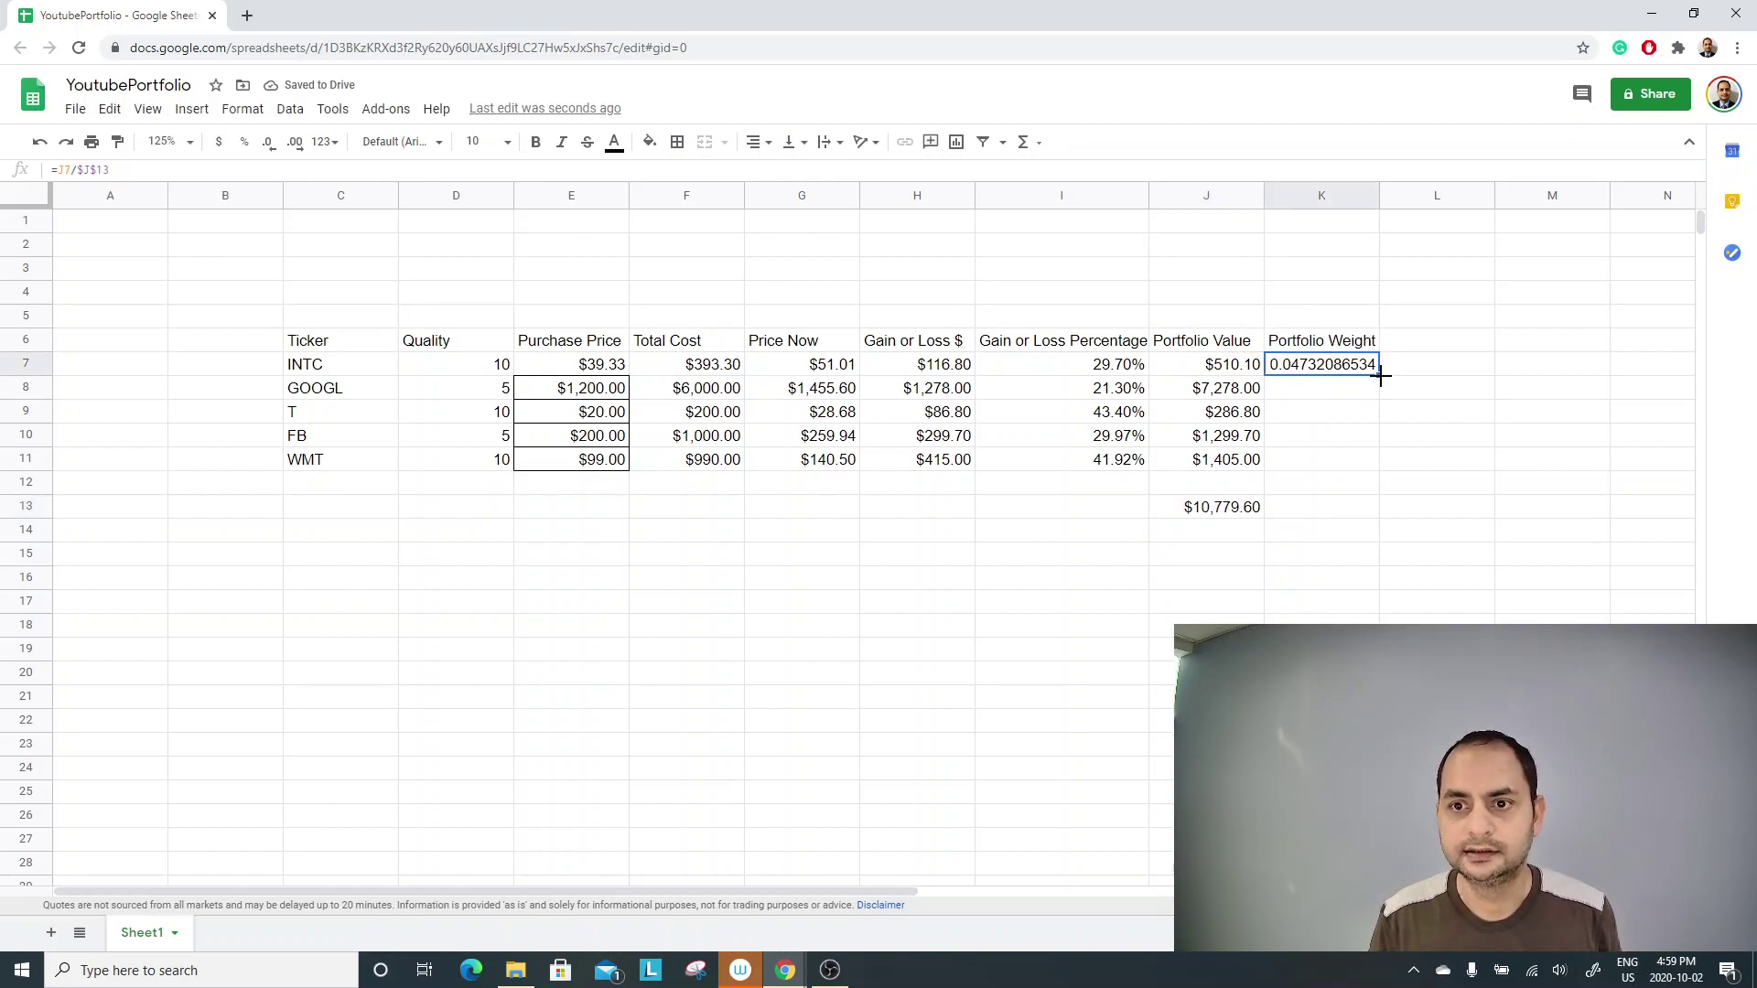
pyautogui.moveTo(1380, 374); pyautogui.dragTo(1369, 458)
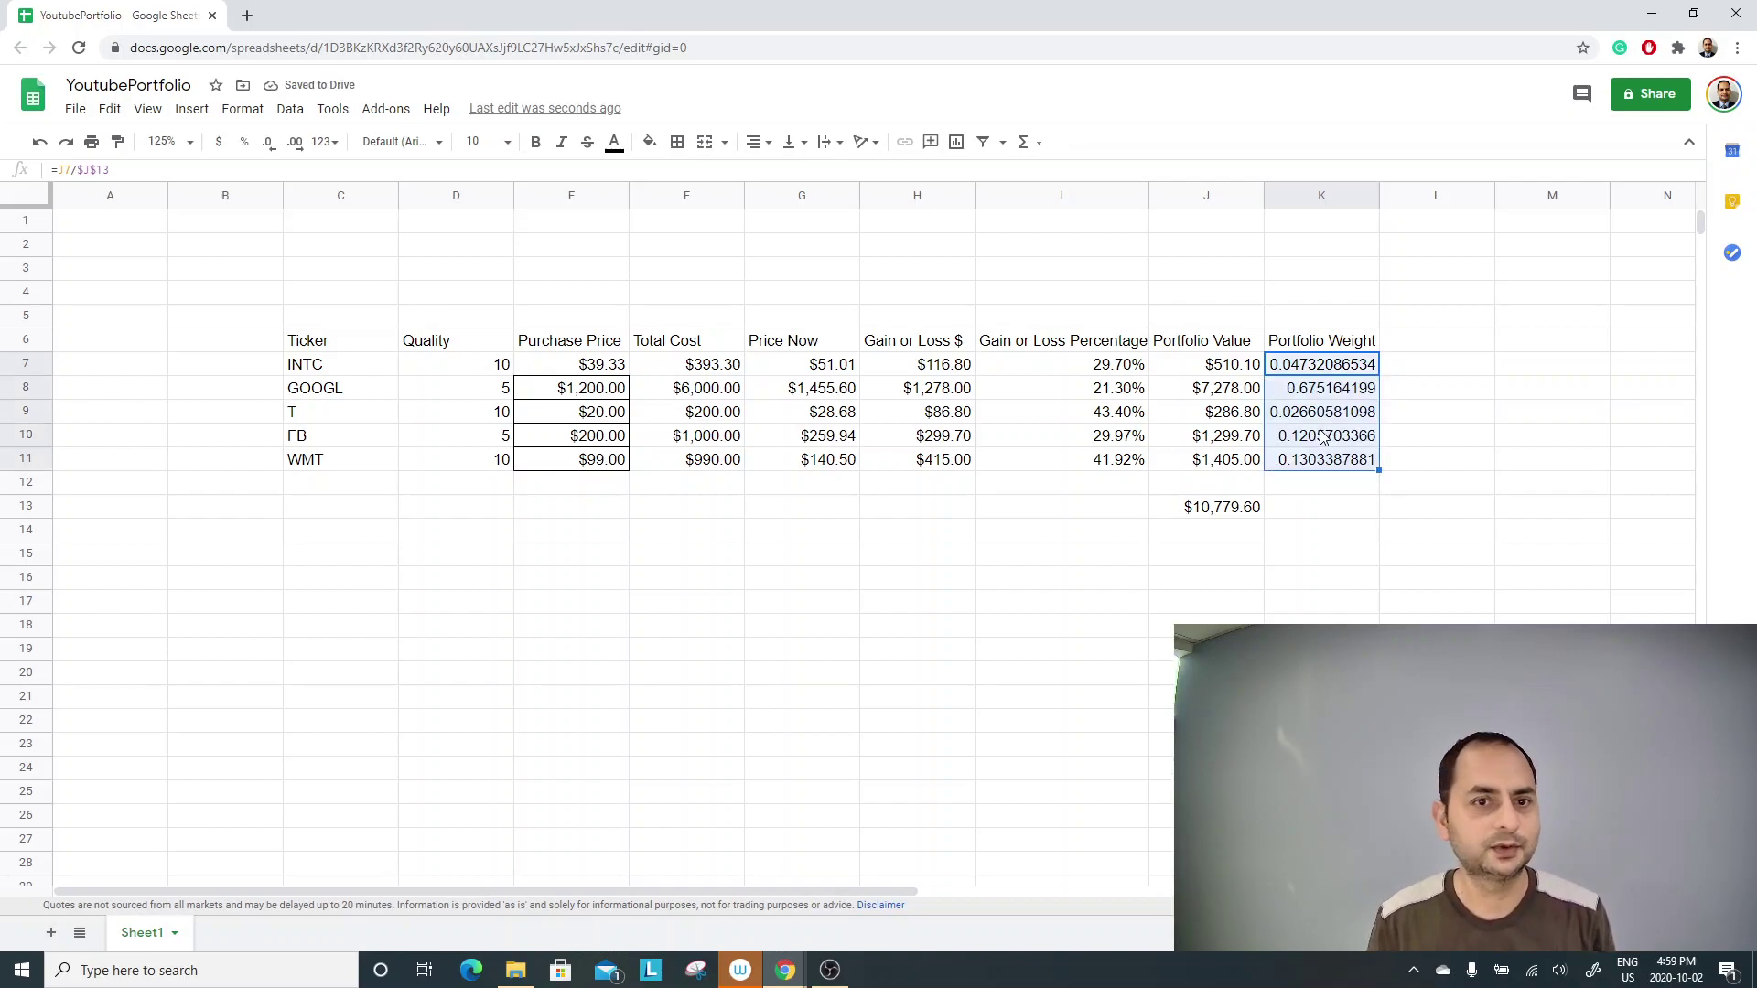
# Copy the total formula from J13 across to K13 and format the portfolio weights in K7:K11 as percentages.
pyautogui.click(1215, 514)
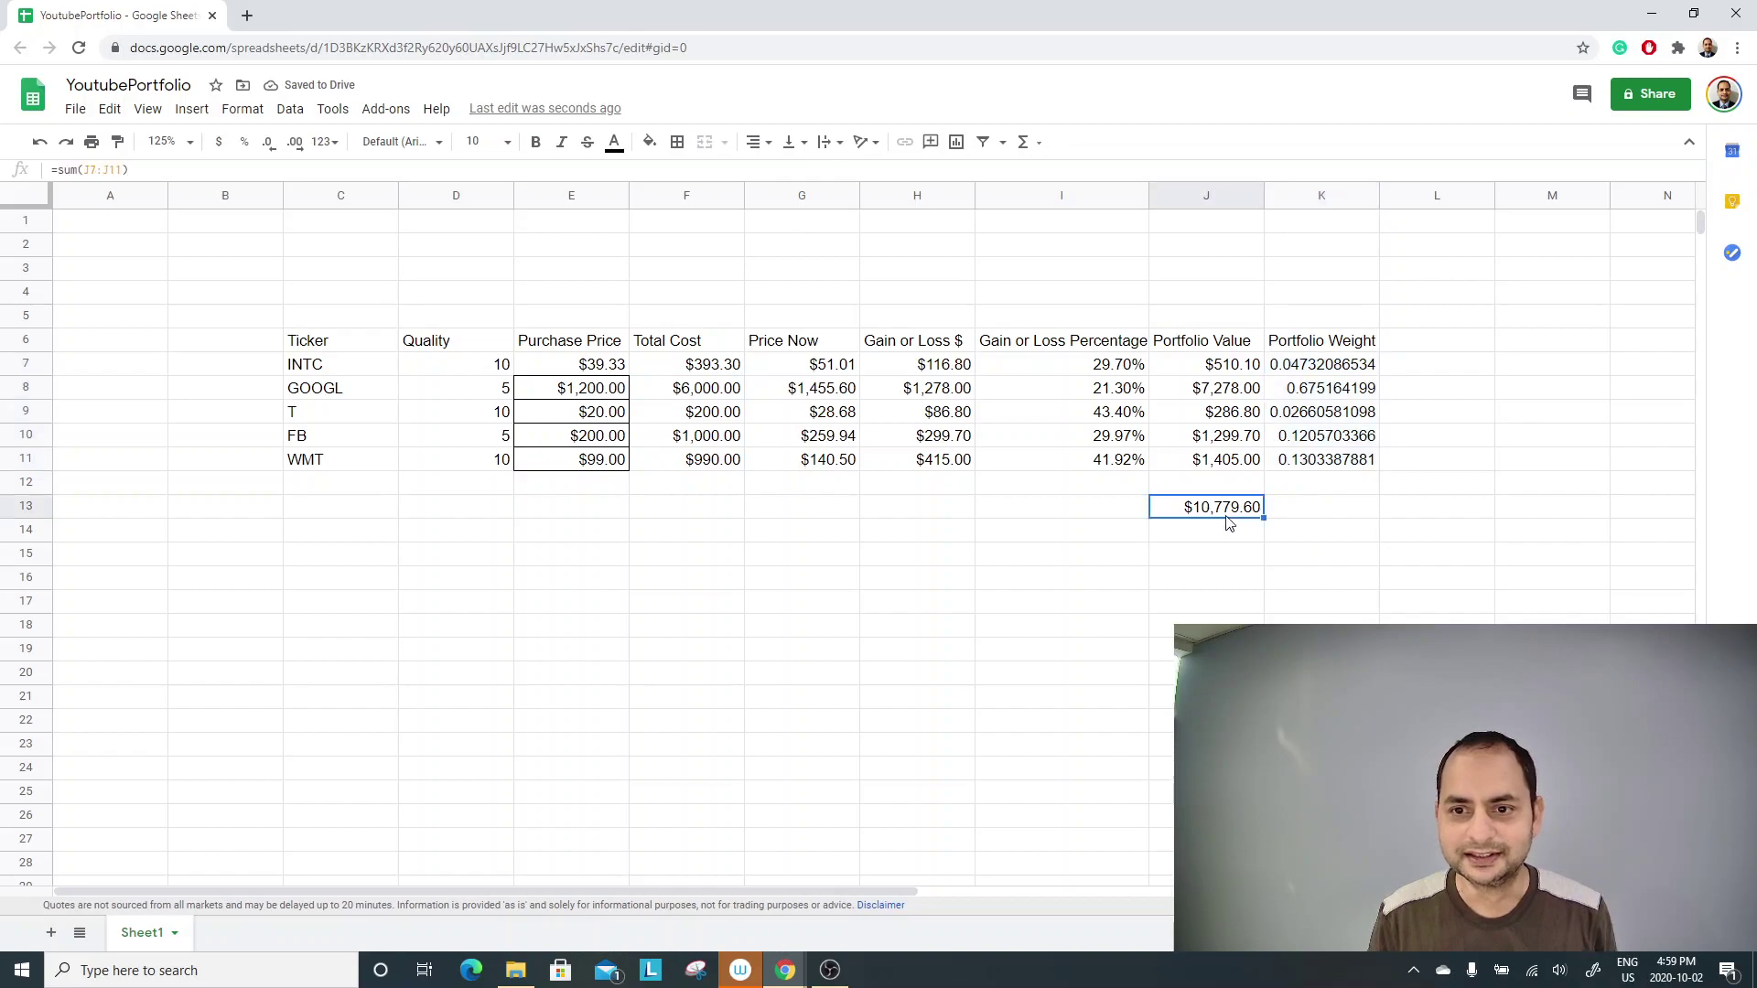
pyautogui.moveTo(1273, 519); pyautogui.dragTo(1340, 518)
pyautogui.moveTo(1337, 367); pyautogui.dragTo(1343, 462)
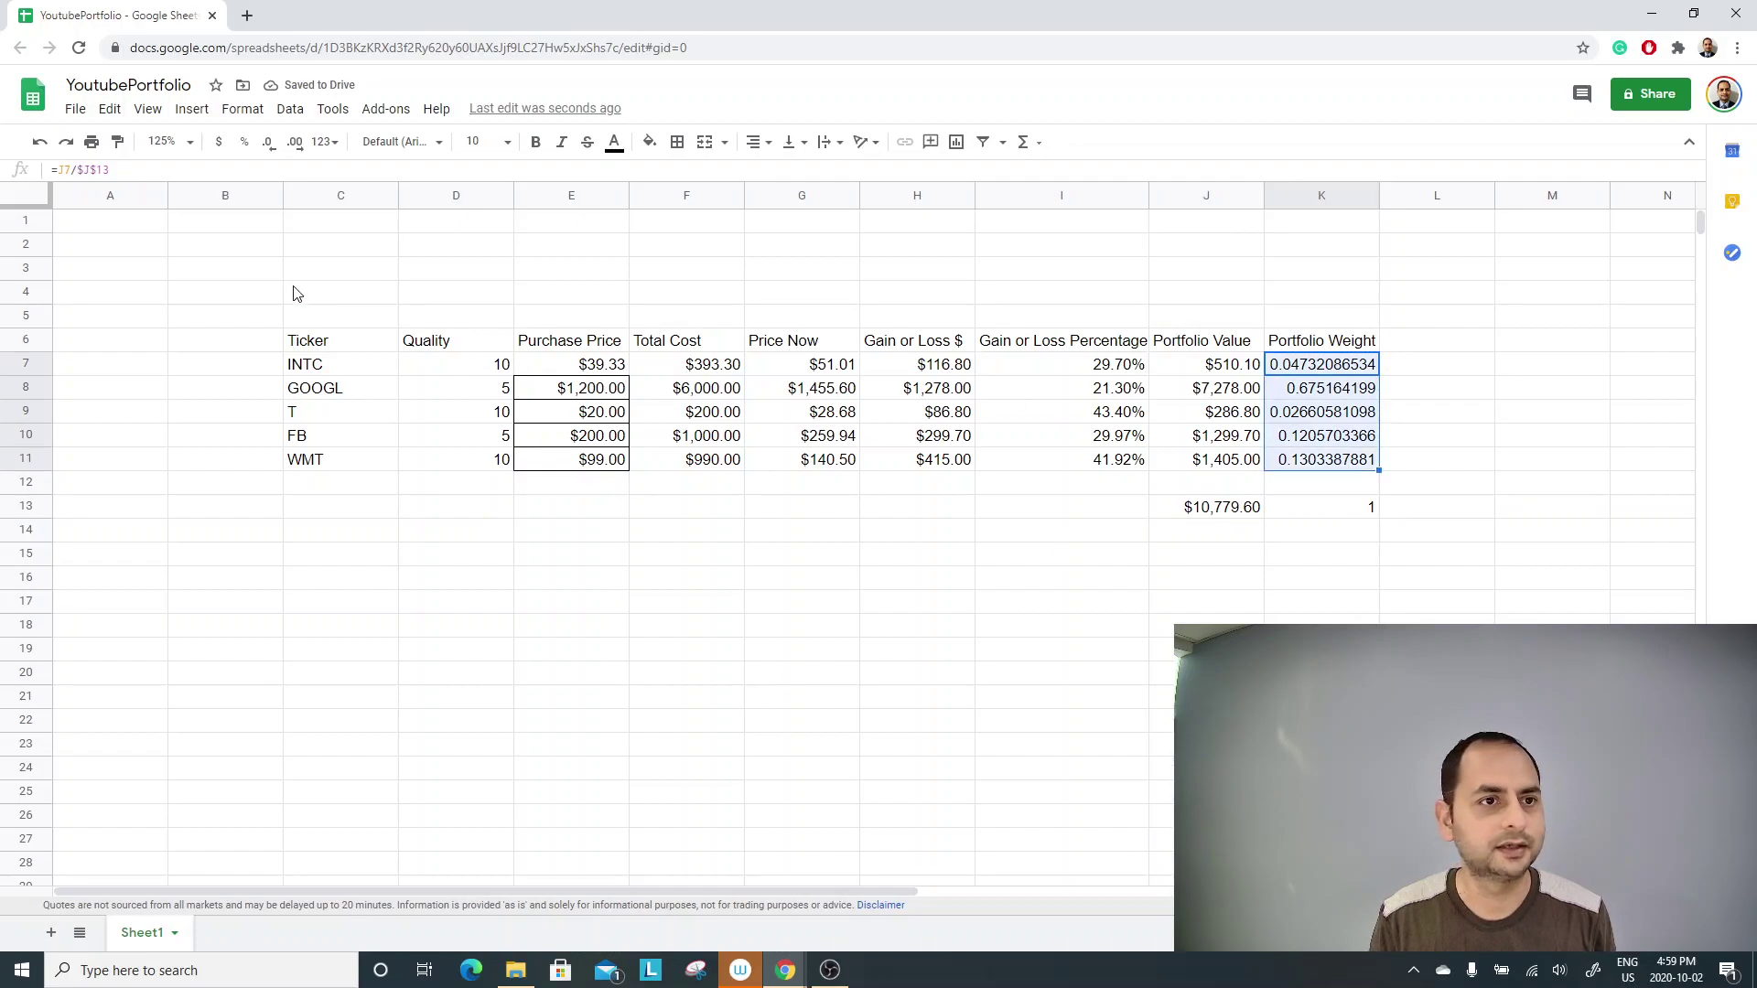
pyautogui.click(244, 142)
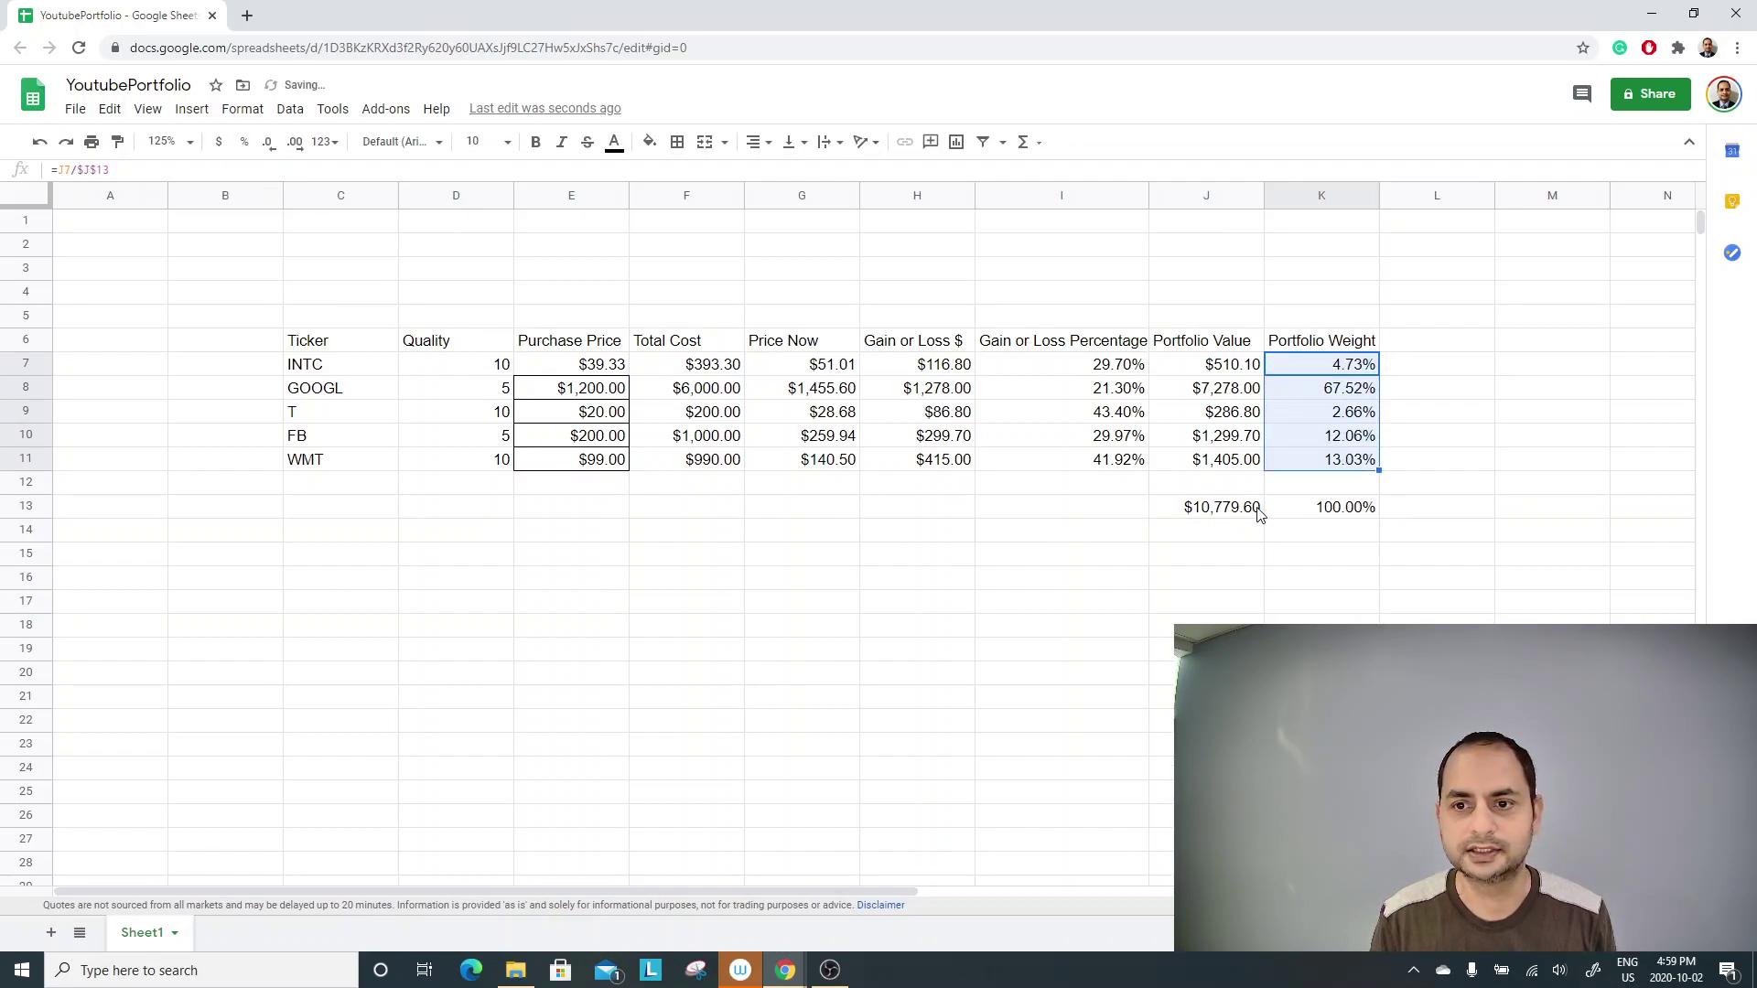
pyautogui.click(1323, 508)
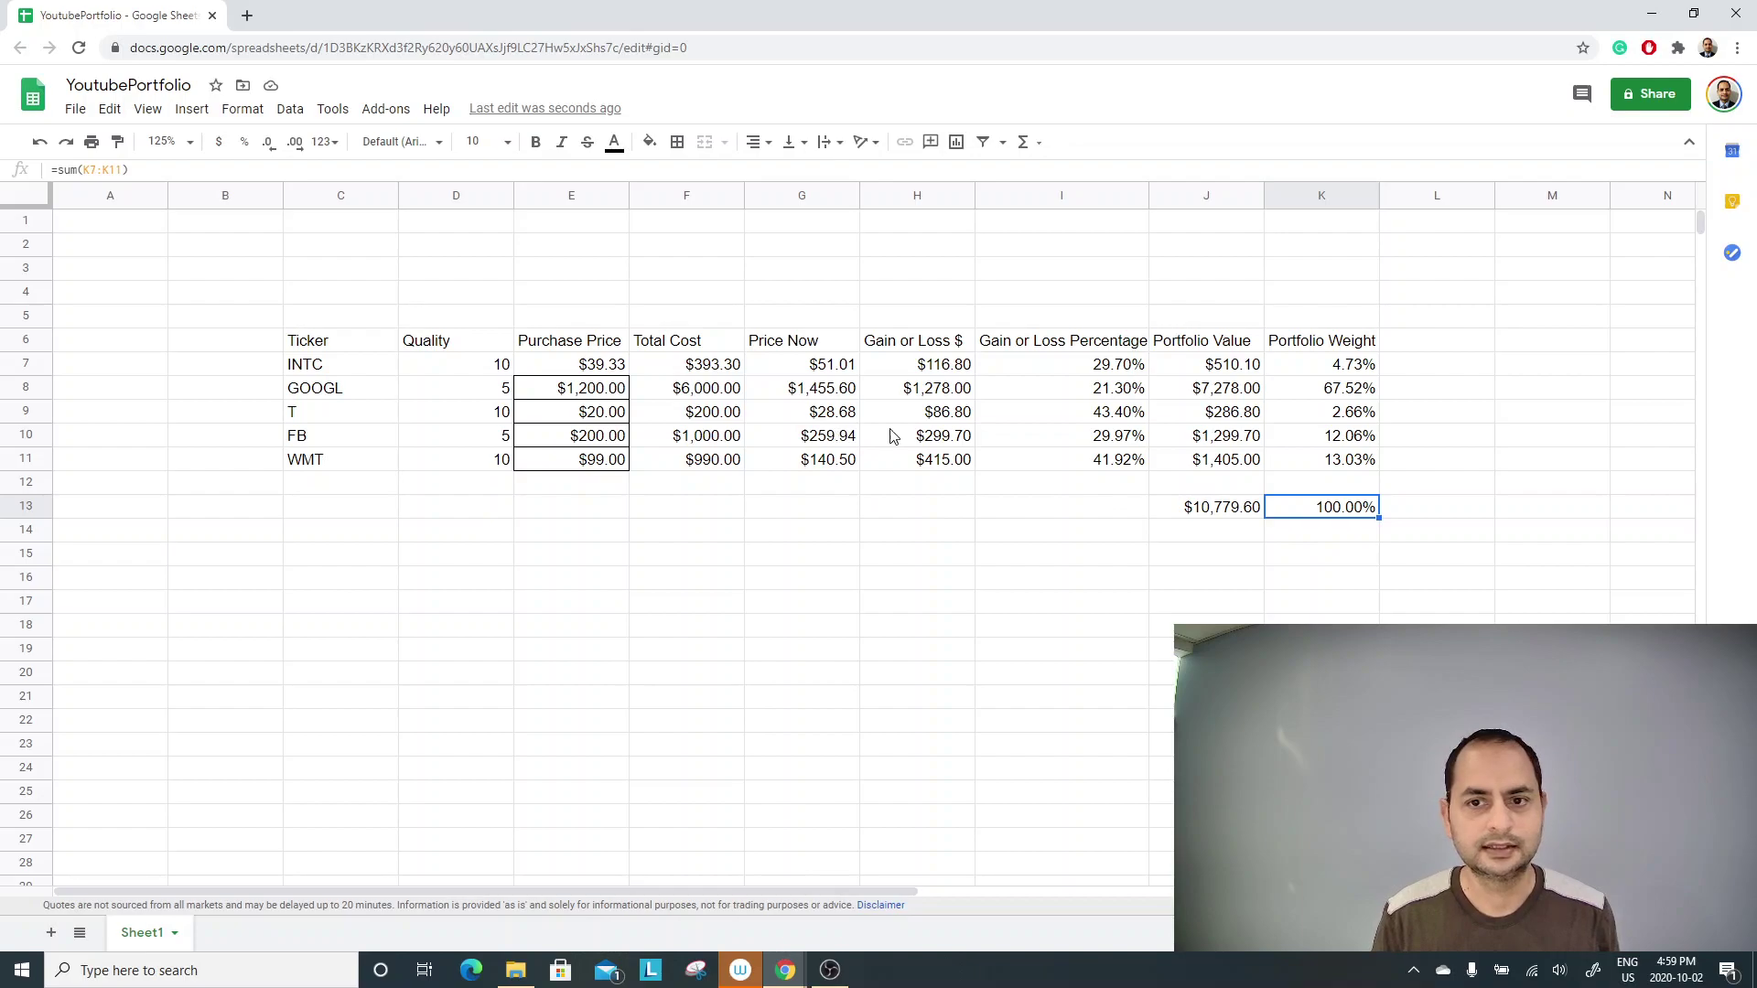
pyautogui.moveTo(935, 346); pyautogui.dragTo(943, 461)
pyautogui.moveTo(1041, 348); pyautogui.dragTo(1246, 439)
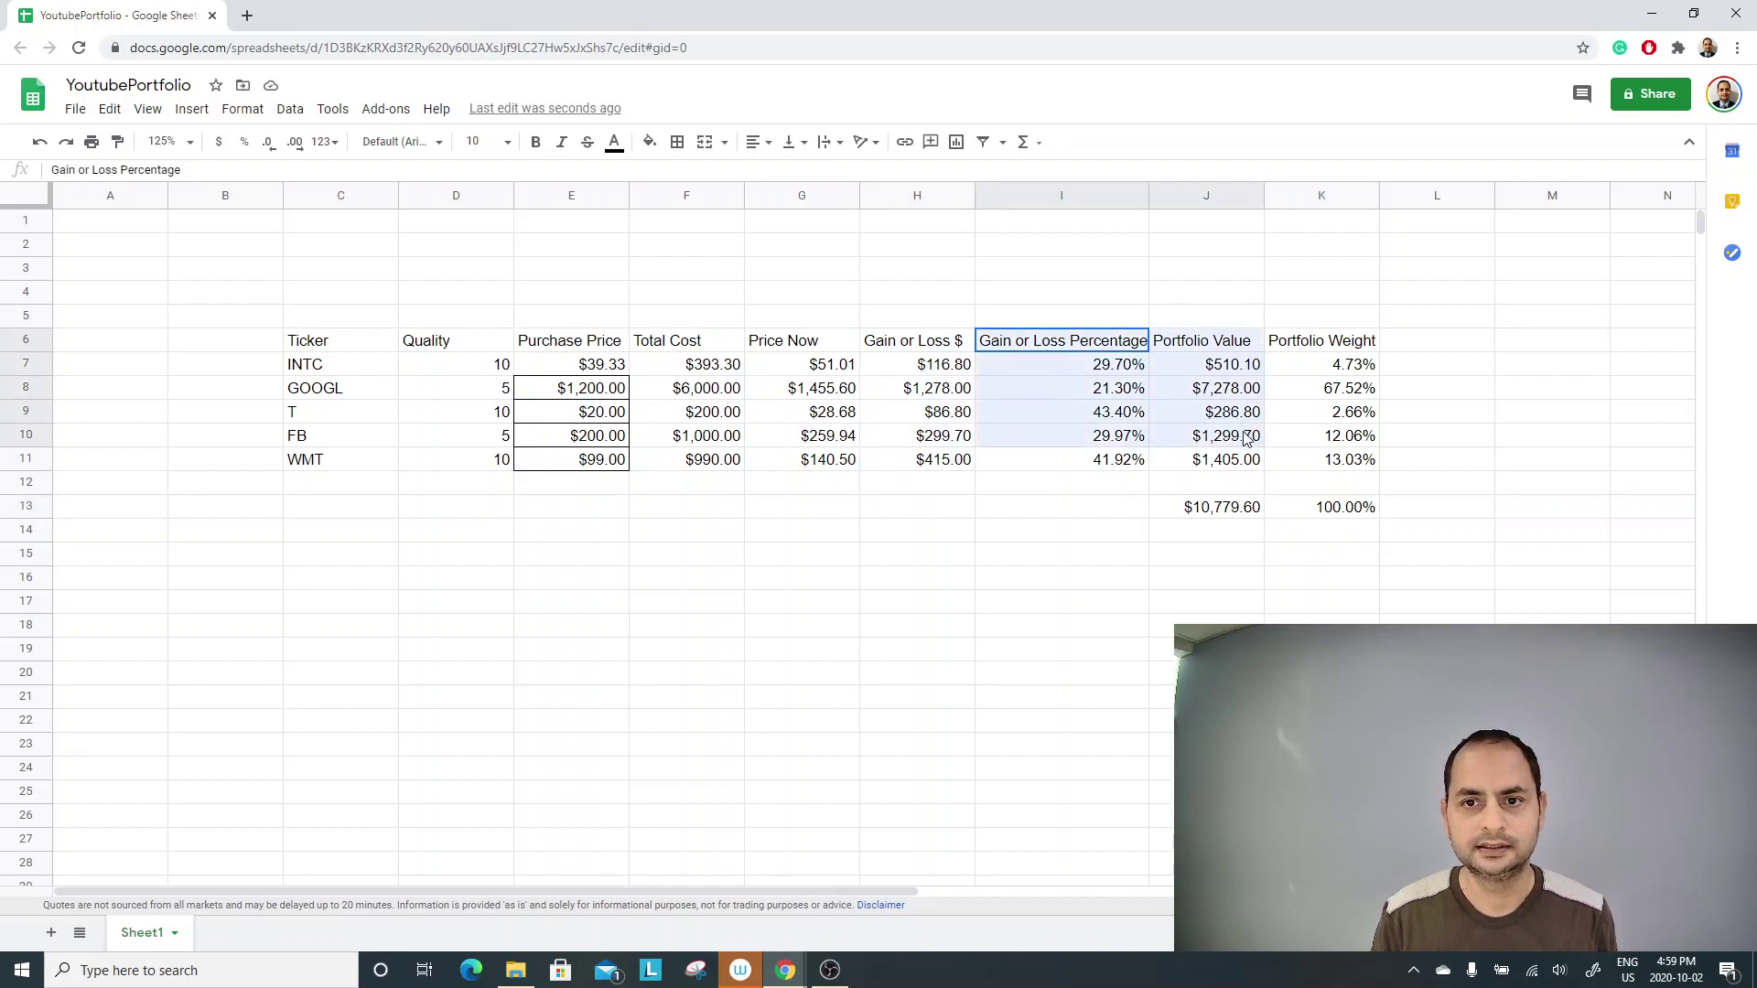
pyautogui.click(1103, 393)
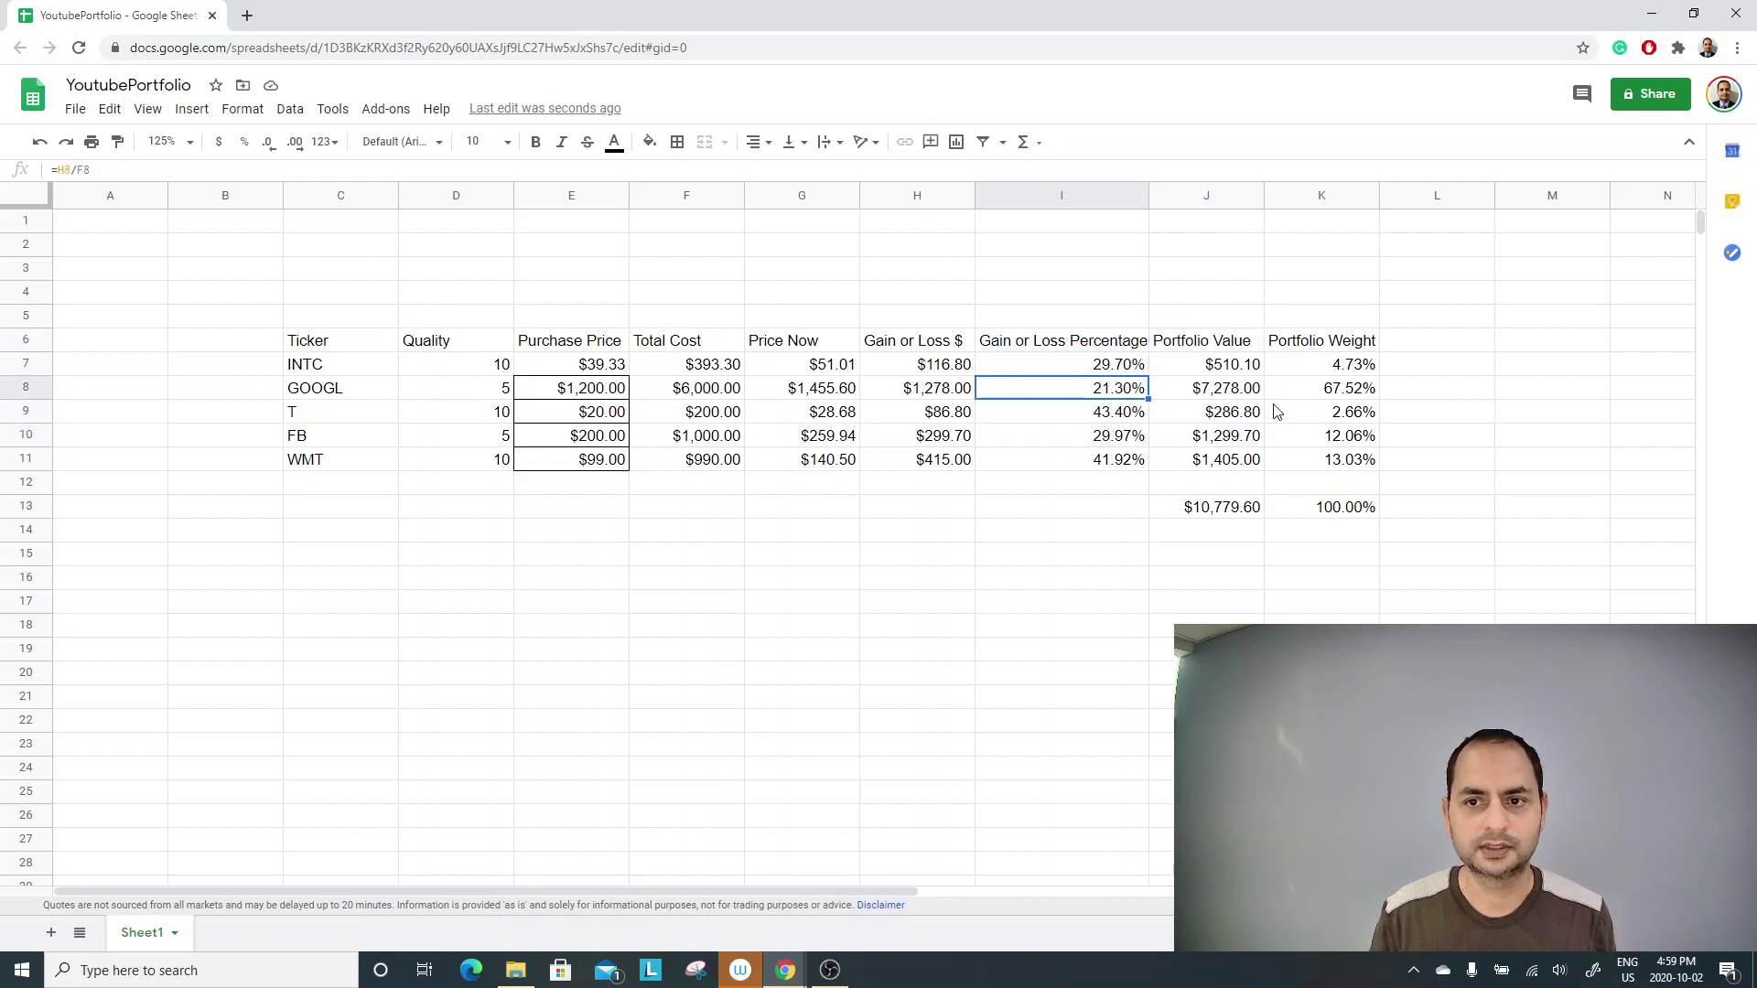
pyautogui.click(1319, 400)
# Enter the label Total Portfolio Value in F2 above the table and select the adjacent cell G2.
pyautogui.click(692, 250)
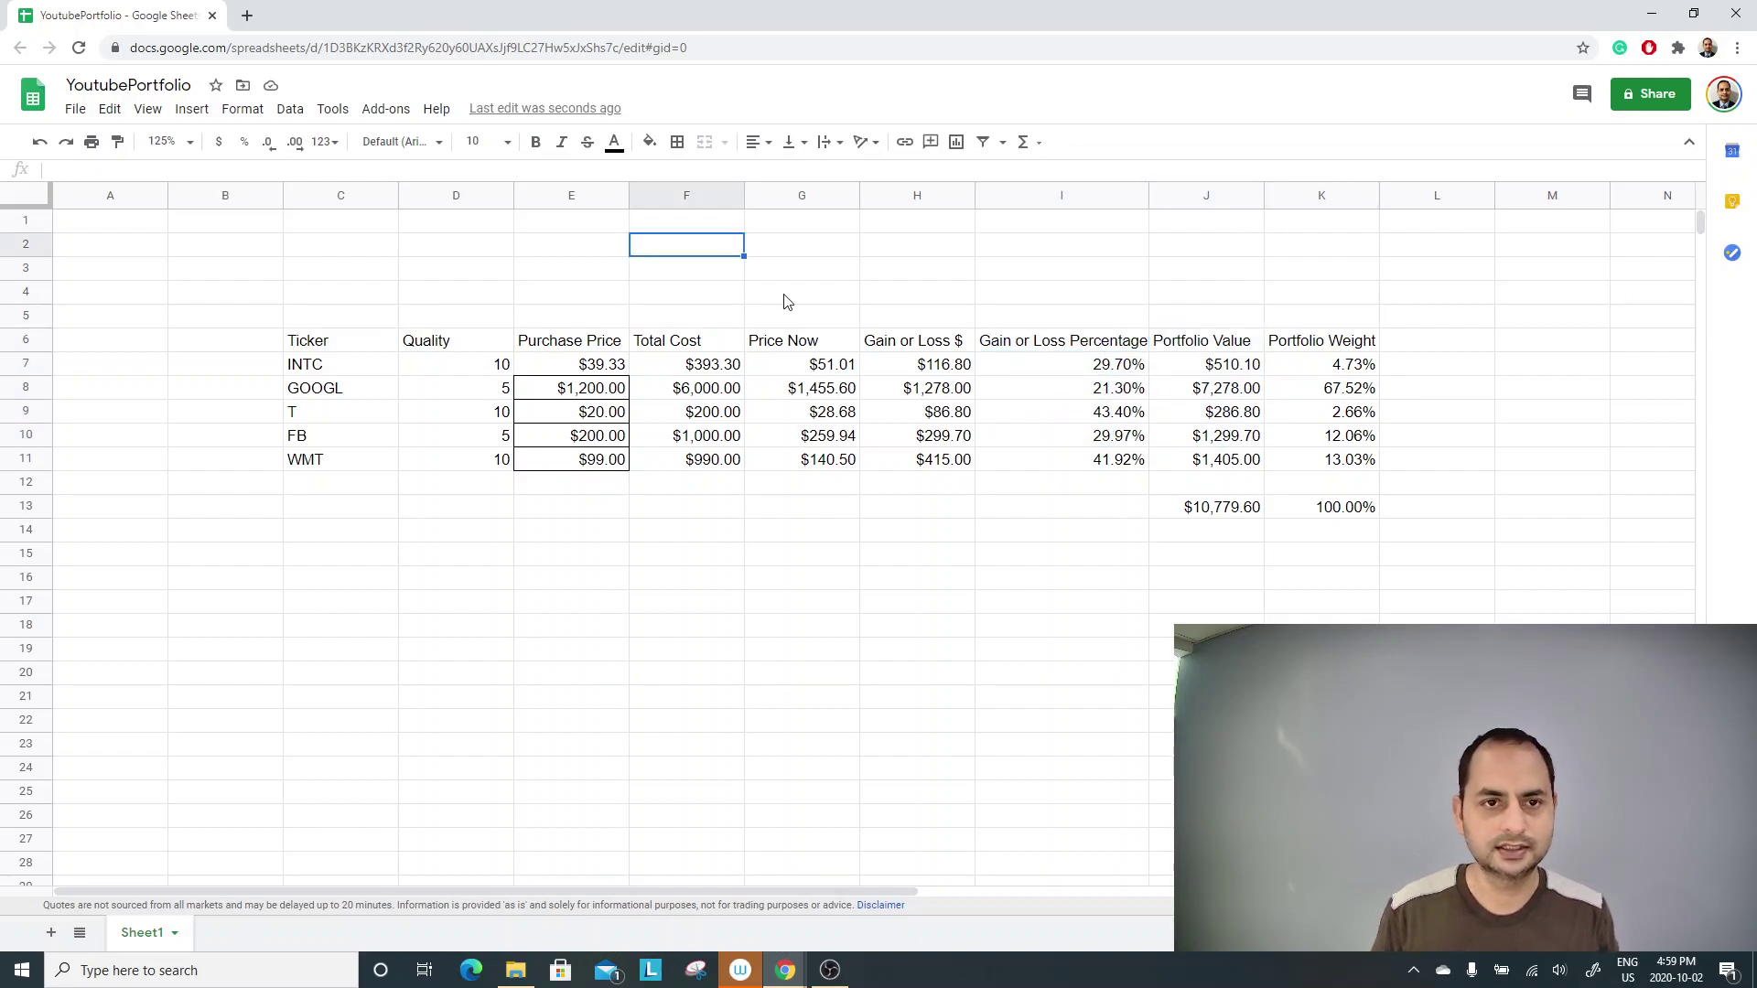
pyautogui.write('Total')
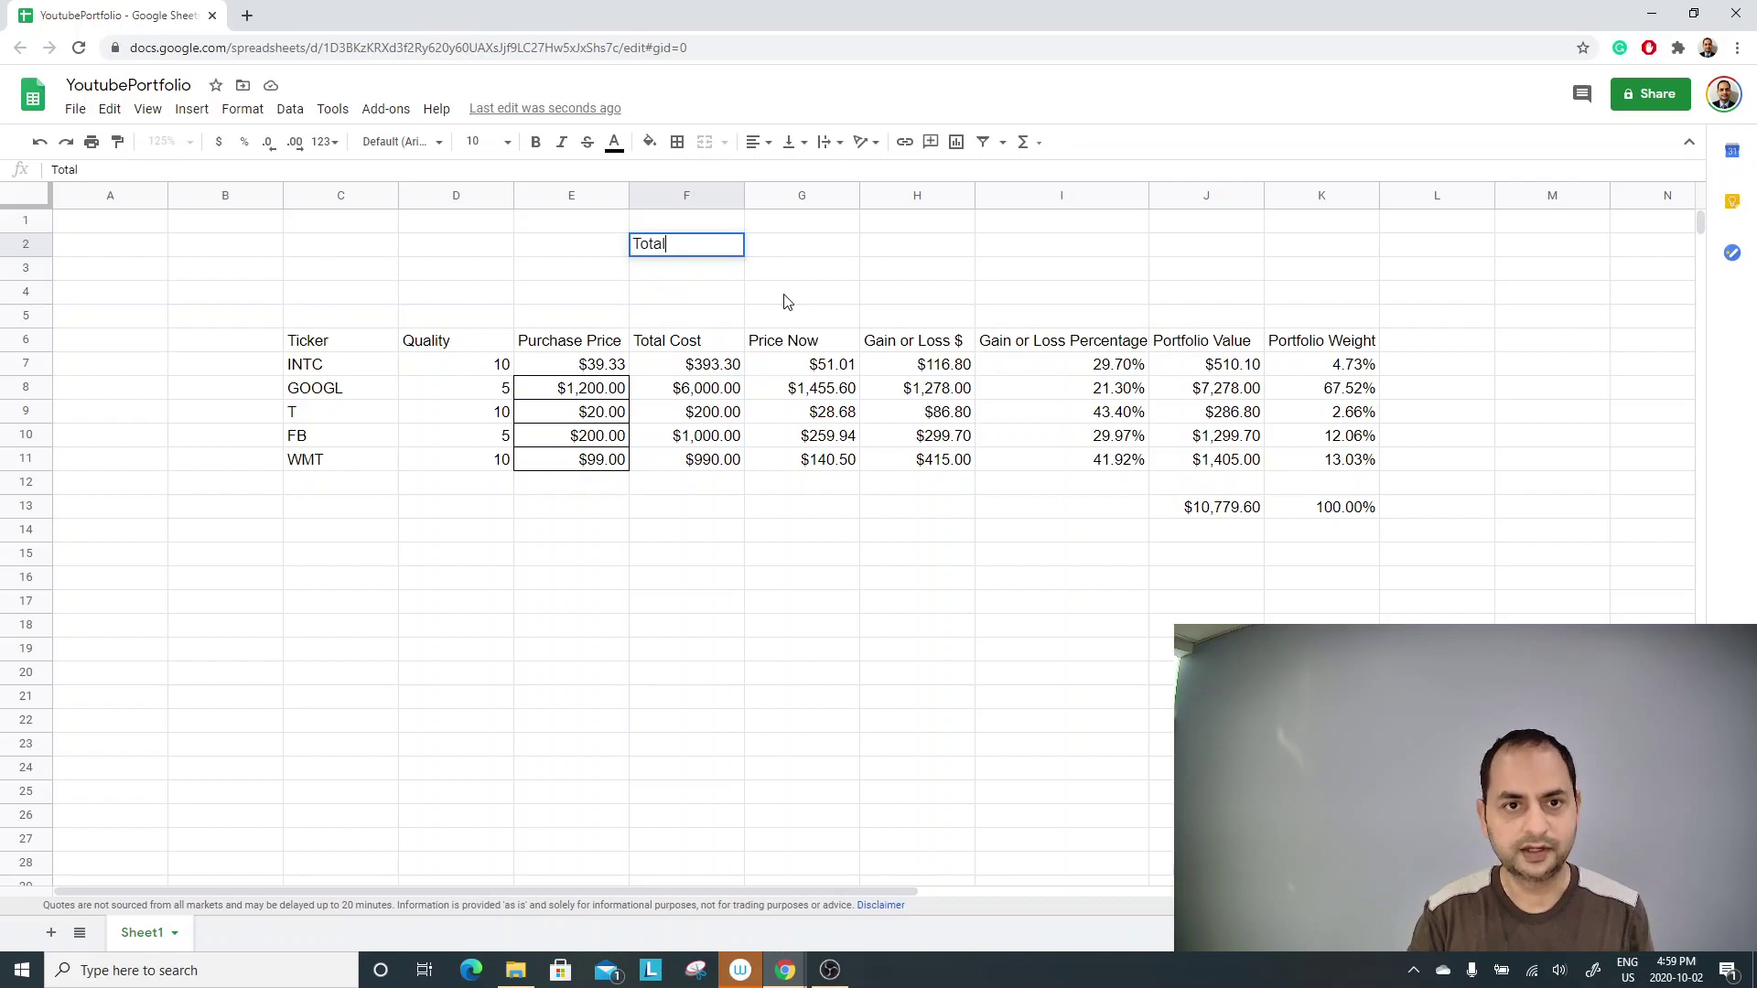
pyautogui.write(' Port')
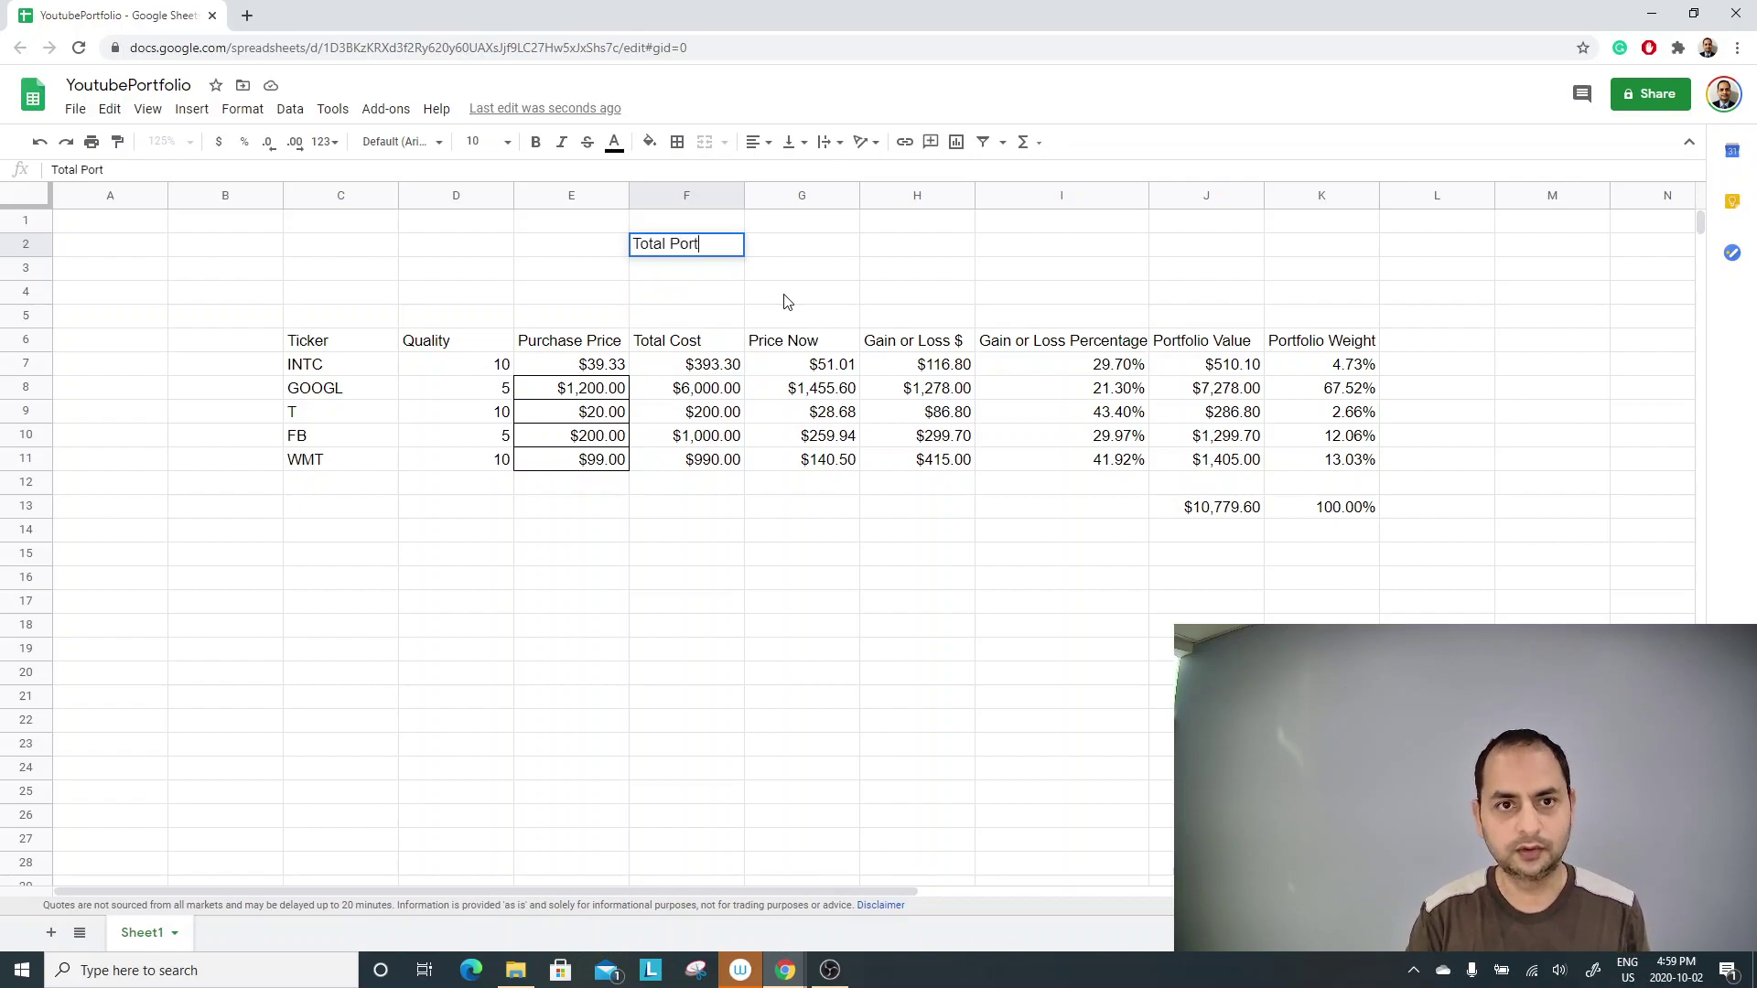
pyautogui.write('folio Value')
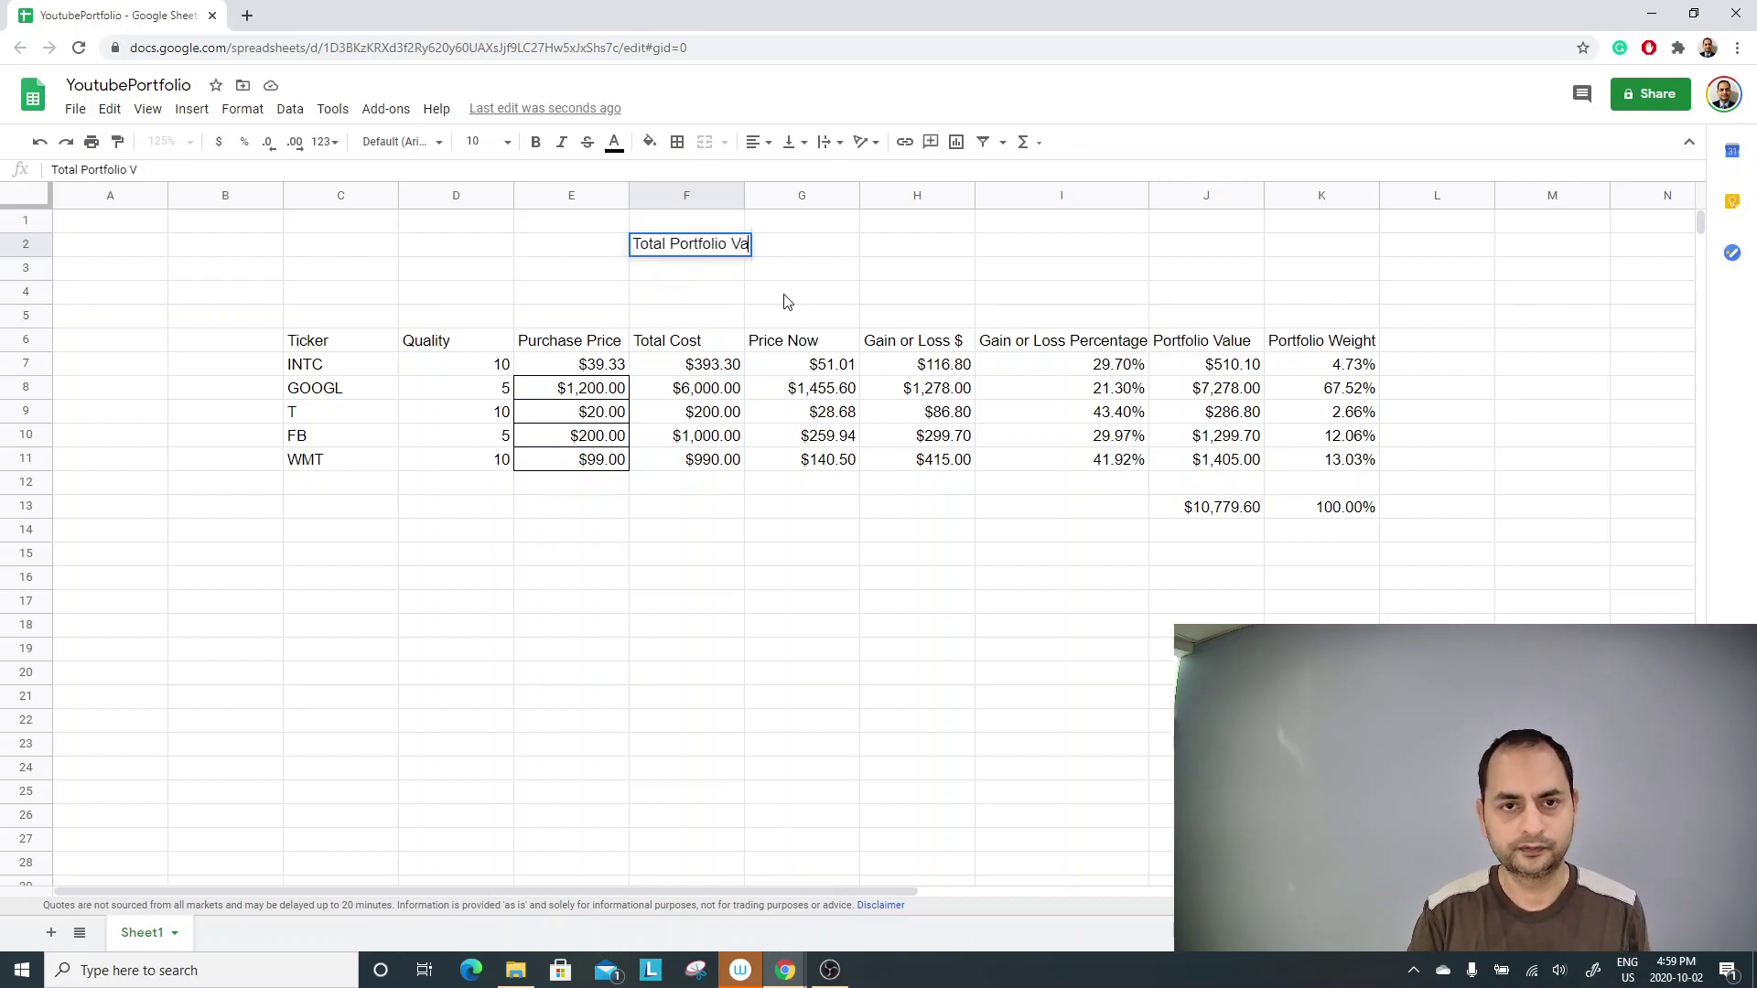
pyautogui.press('Return')
pyautogui.press('Down')
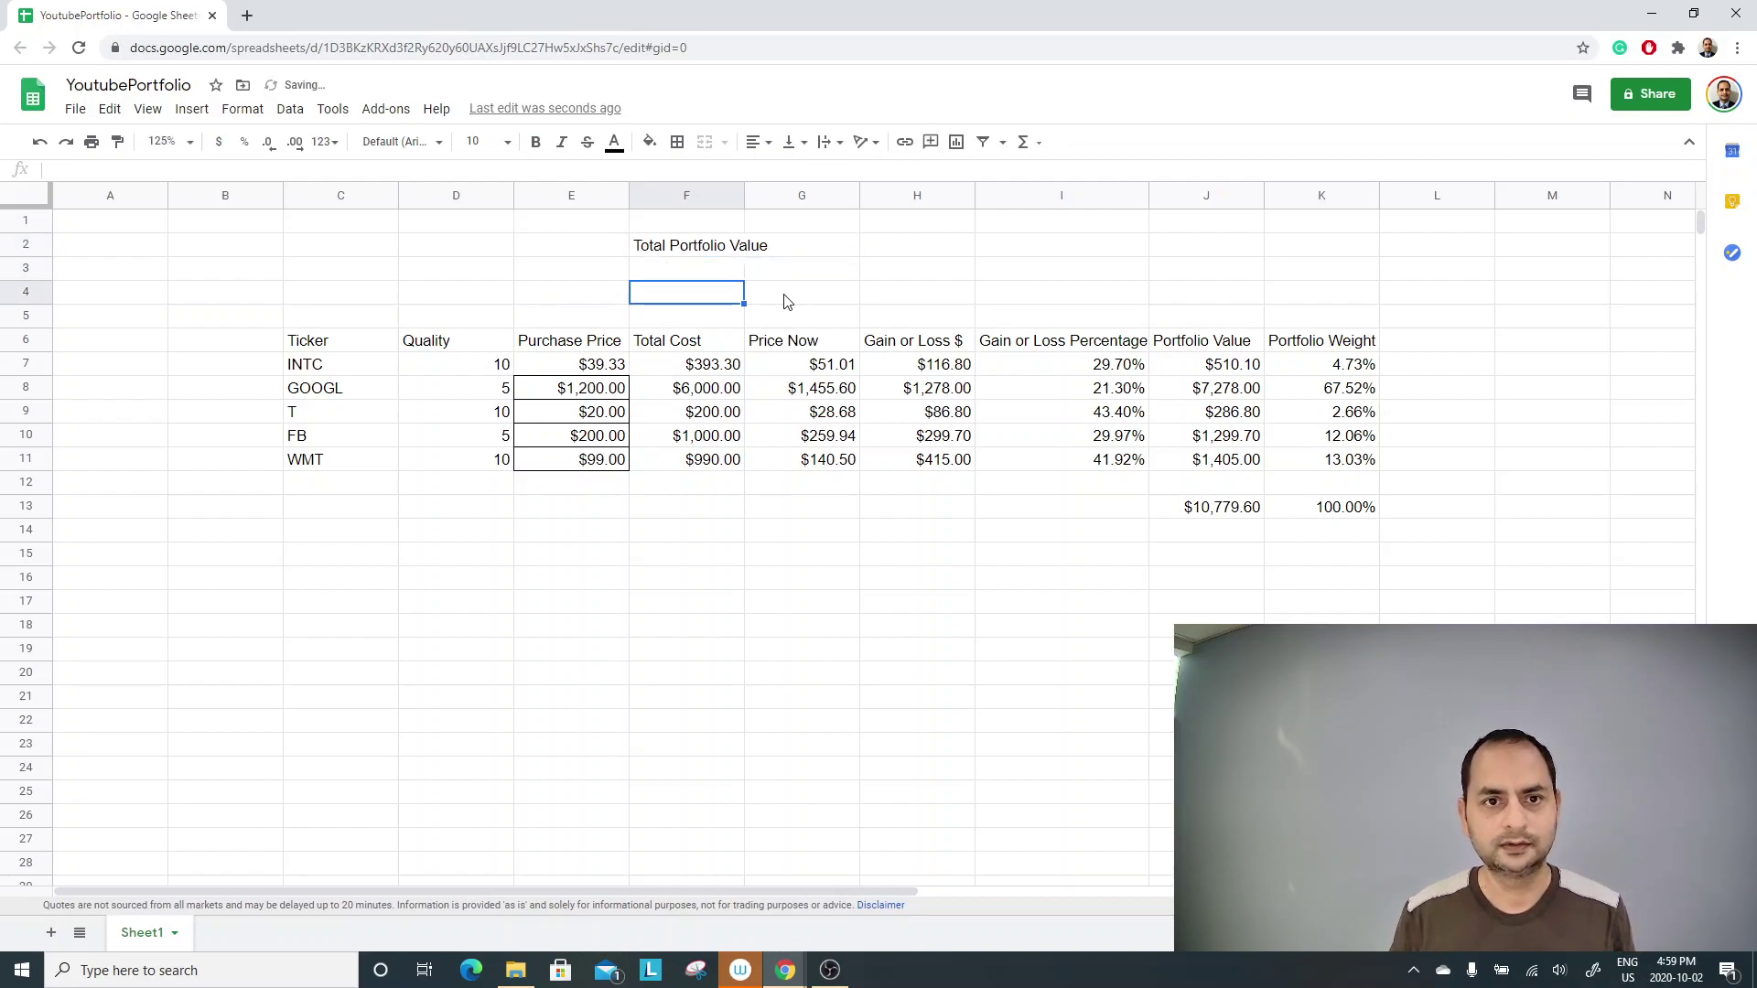
pyautogui.press('Up')
pyautogui.press('Up')
pyautogui.press('Right')
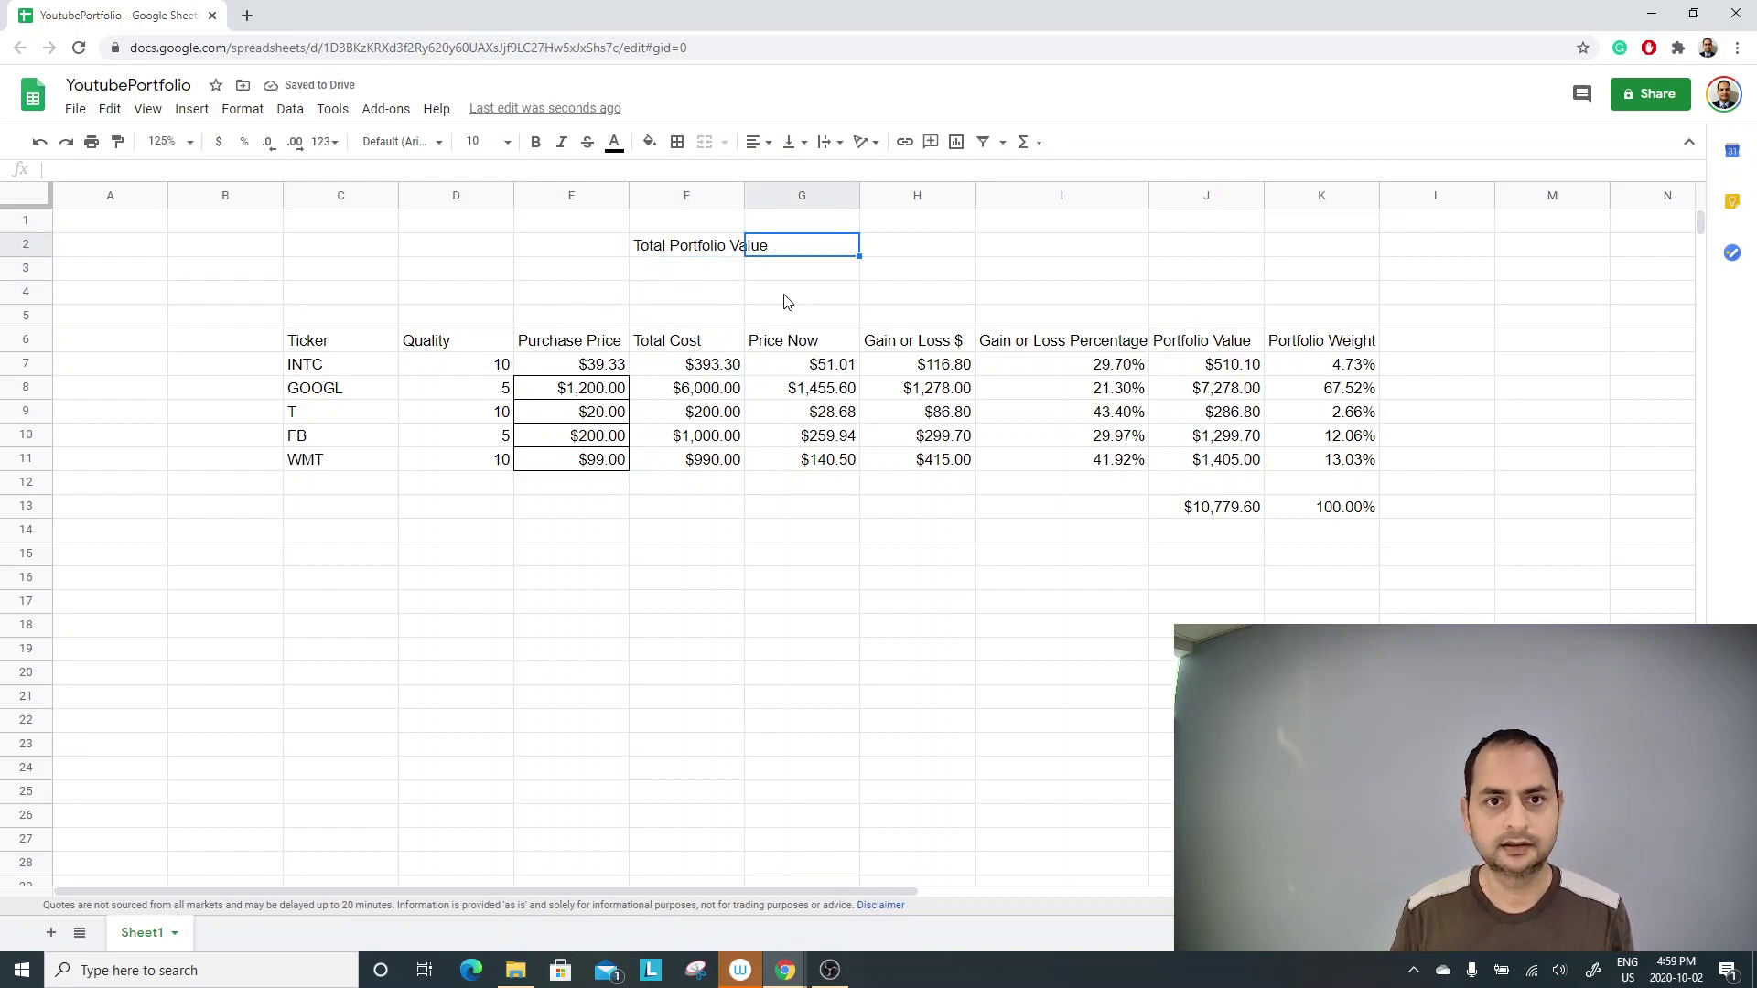
# Link G2 beside the Total Portfolio Value label to the portfolio total with the formula =J13.
pyautogui.write('=')
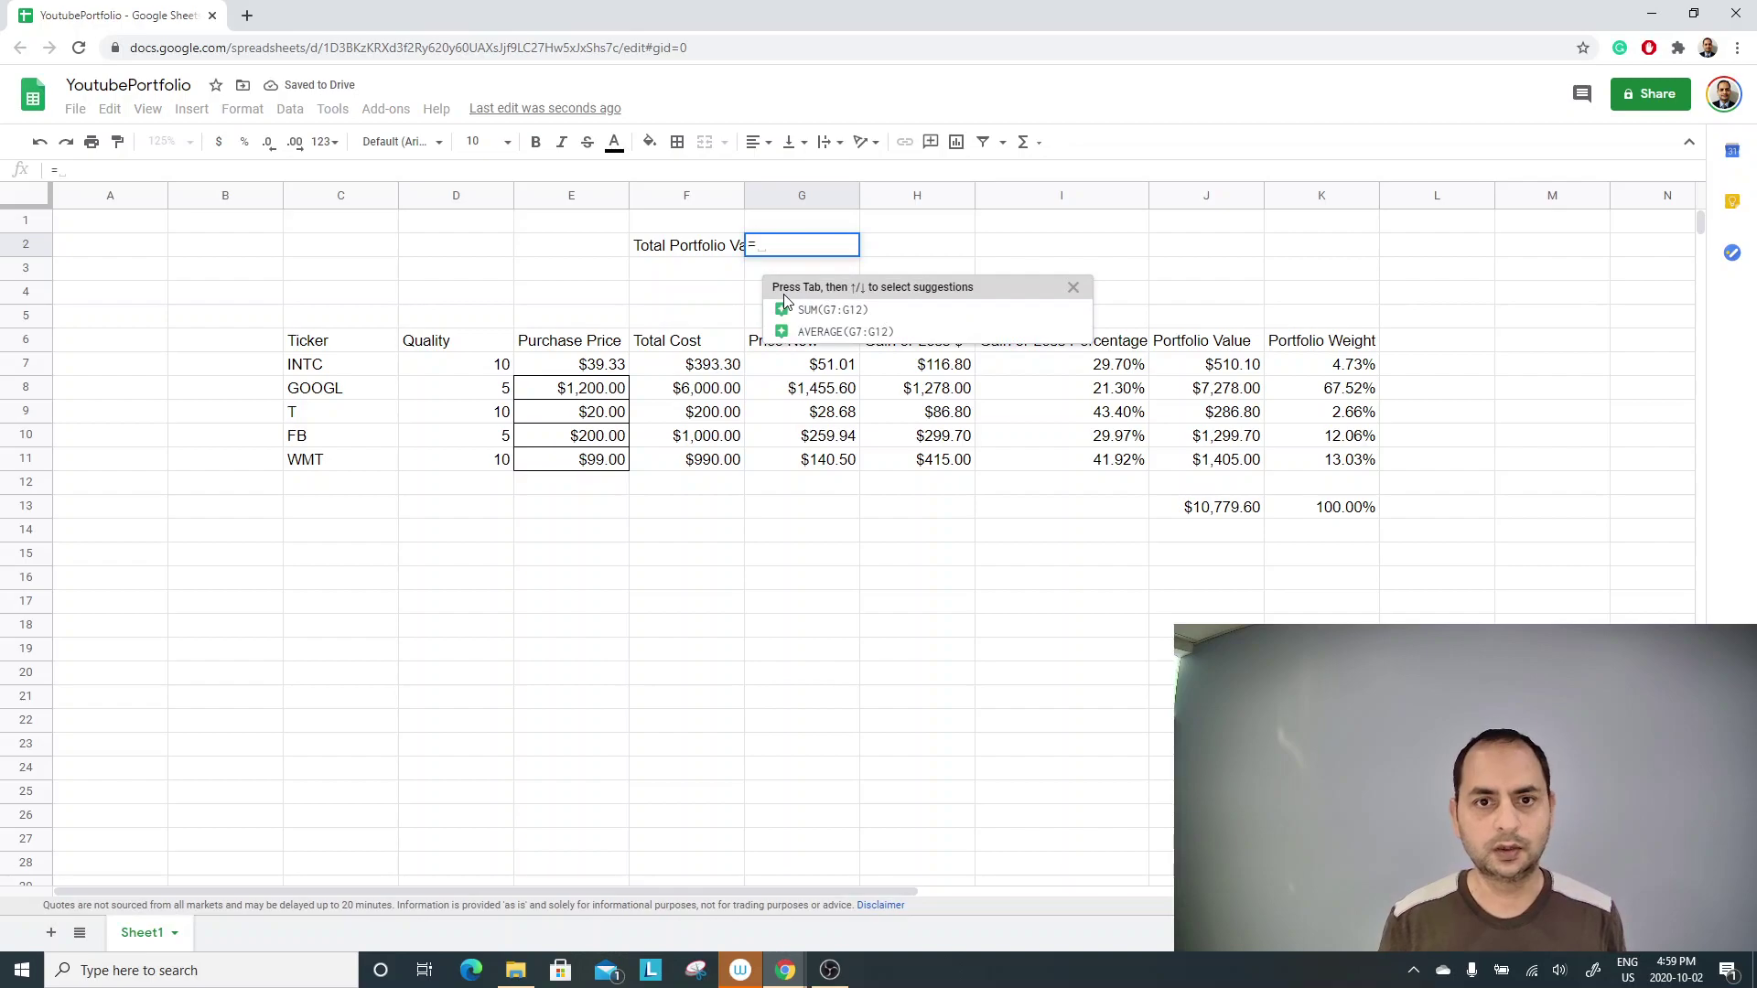
pyautogui.click(1238, 512)
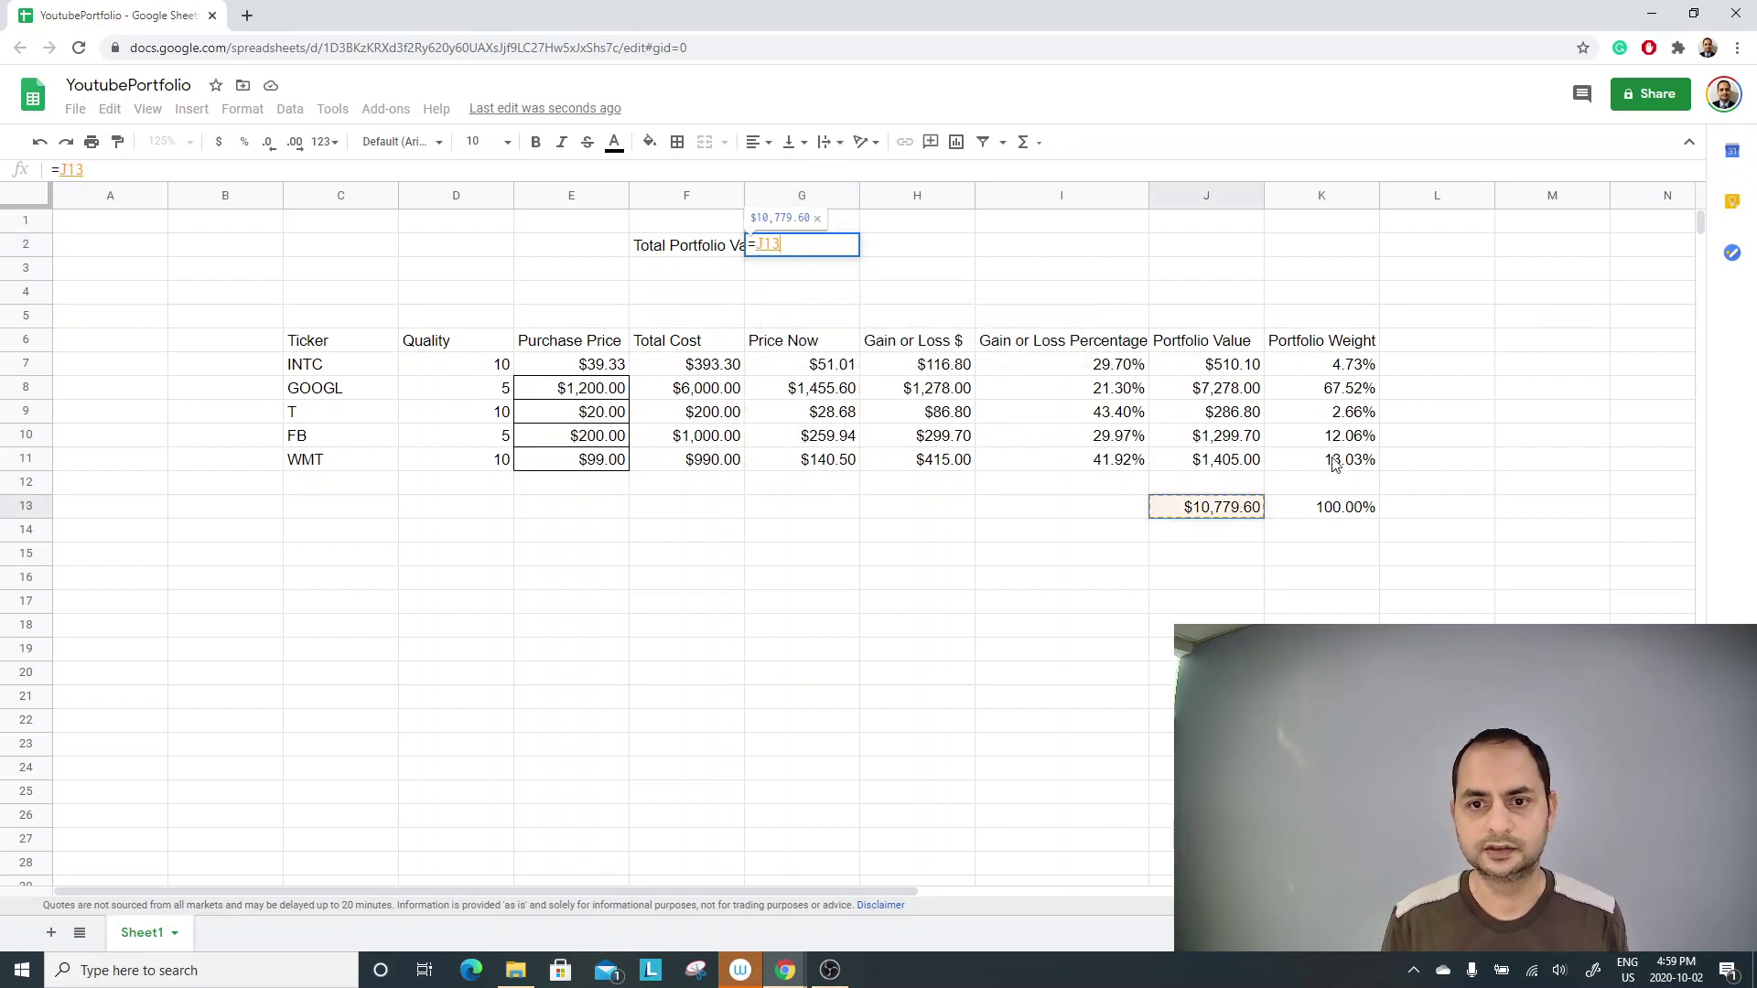
pyautogui.press('Return')
pyautogui.press('Up')
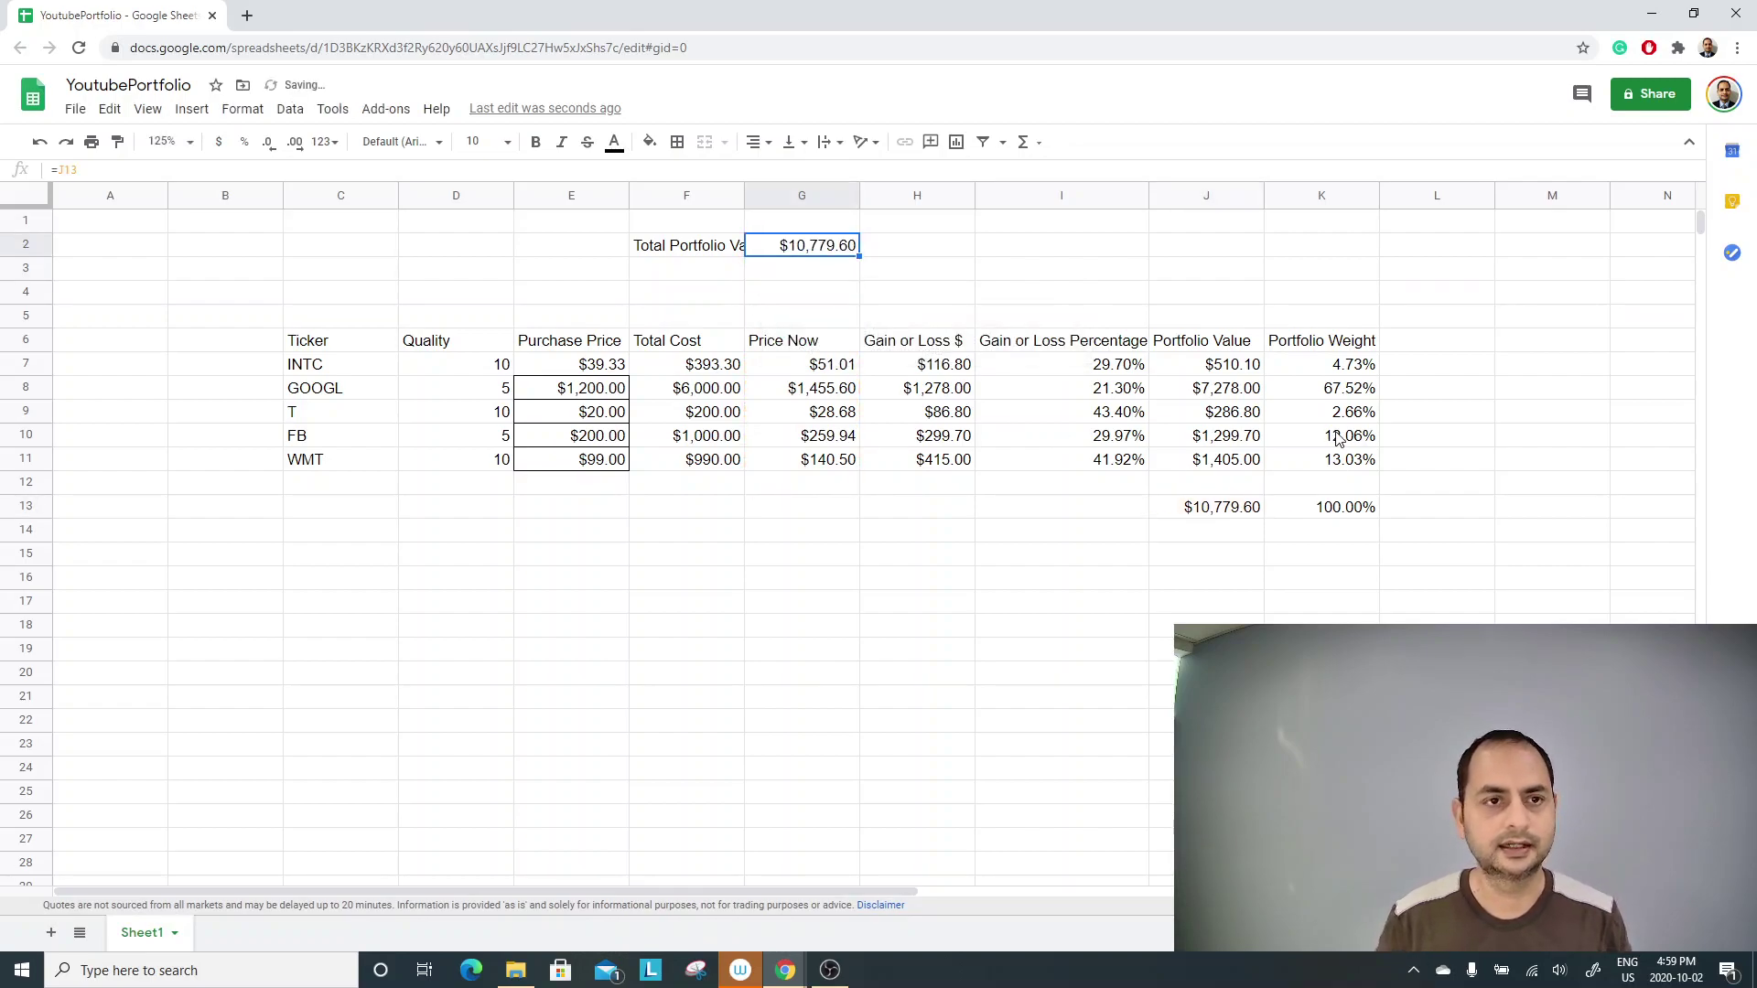
# Set the font size of the total in G2 to 24 and widen column G to fit it.
pyautogui.click(508, 145)
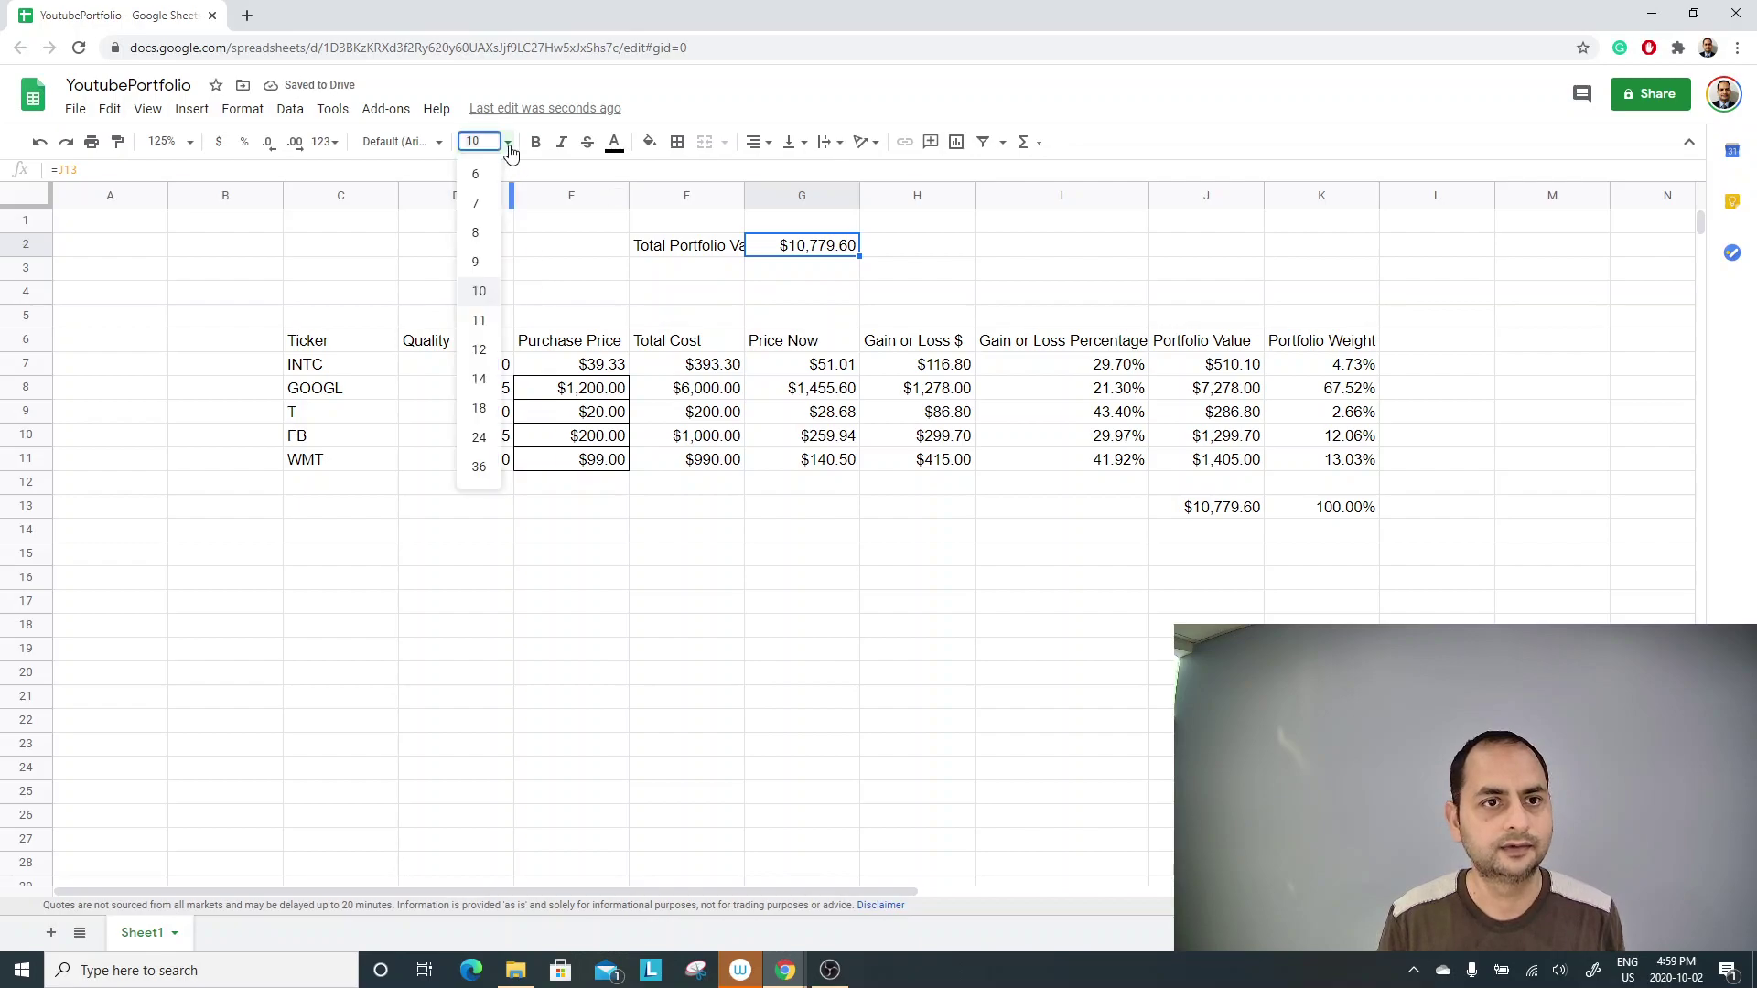
pyautogui.click(479, 438)
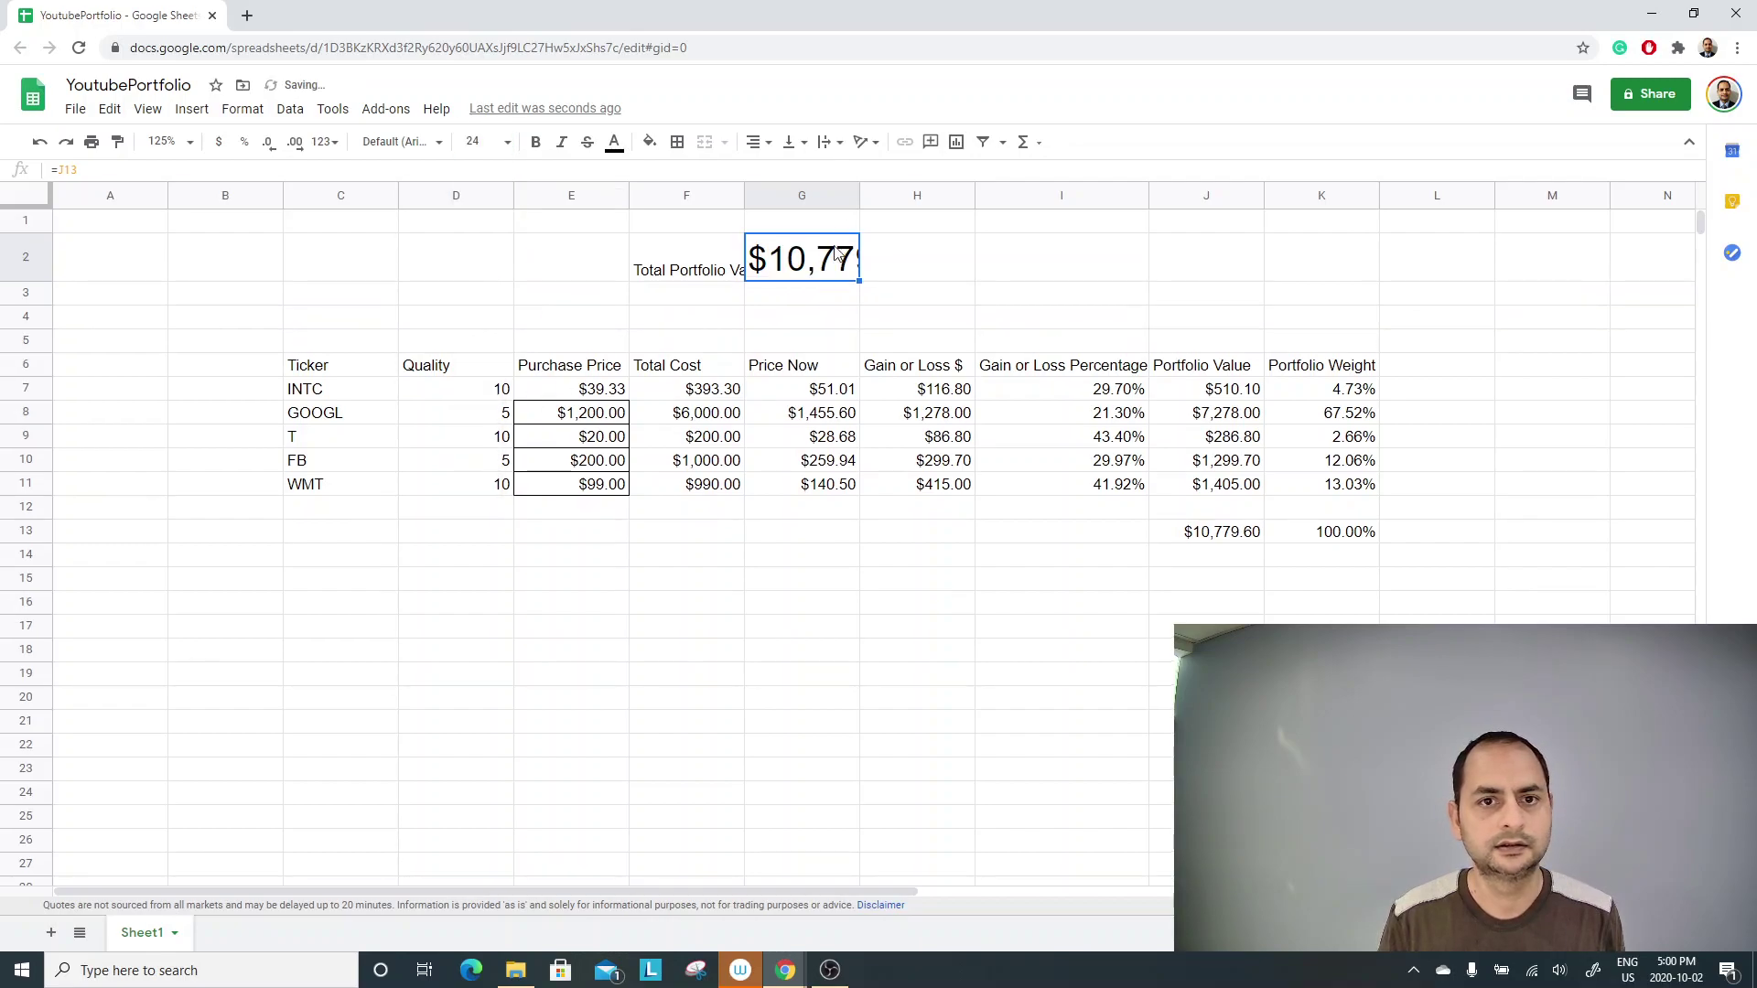
pyautogui.moveTo(858, 194); pyautogui.dragTo(947, 274)
# Set the Total Portfolio Value label in F2 to font size 14 and widen column F to fit it.
pyautogui.click(697, 269)
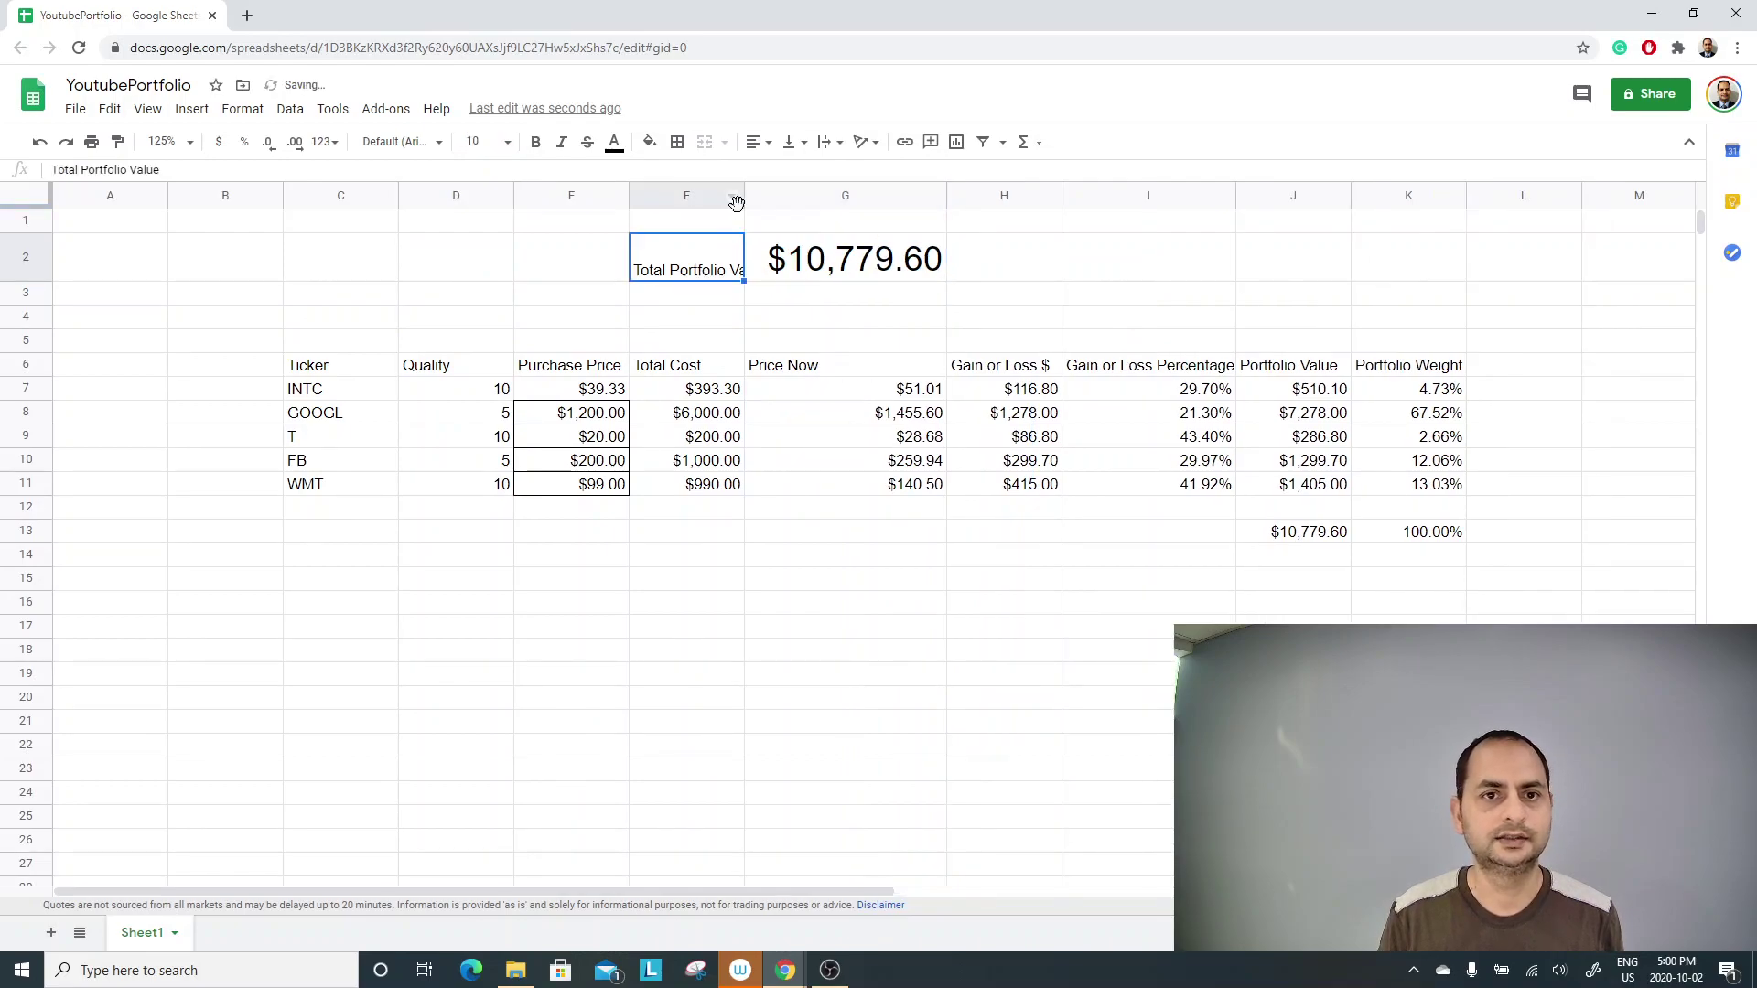
pyautogui.moveTo(743, 197); pyautogui.dragTo(810, 196)
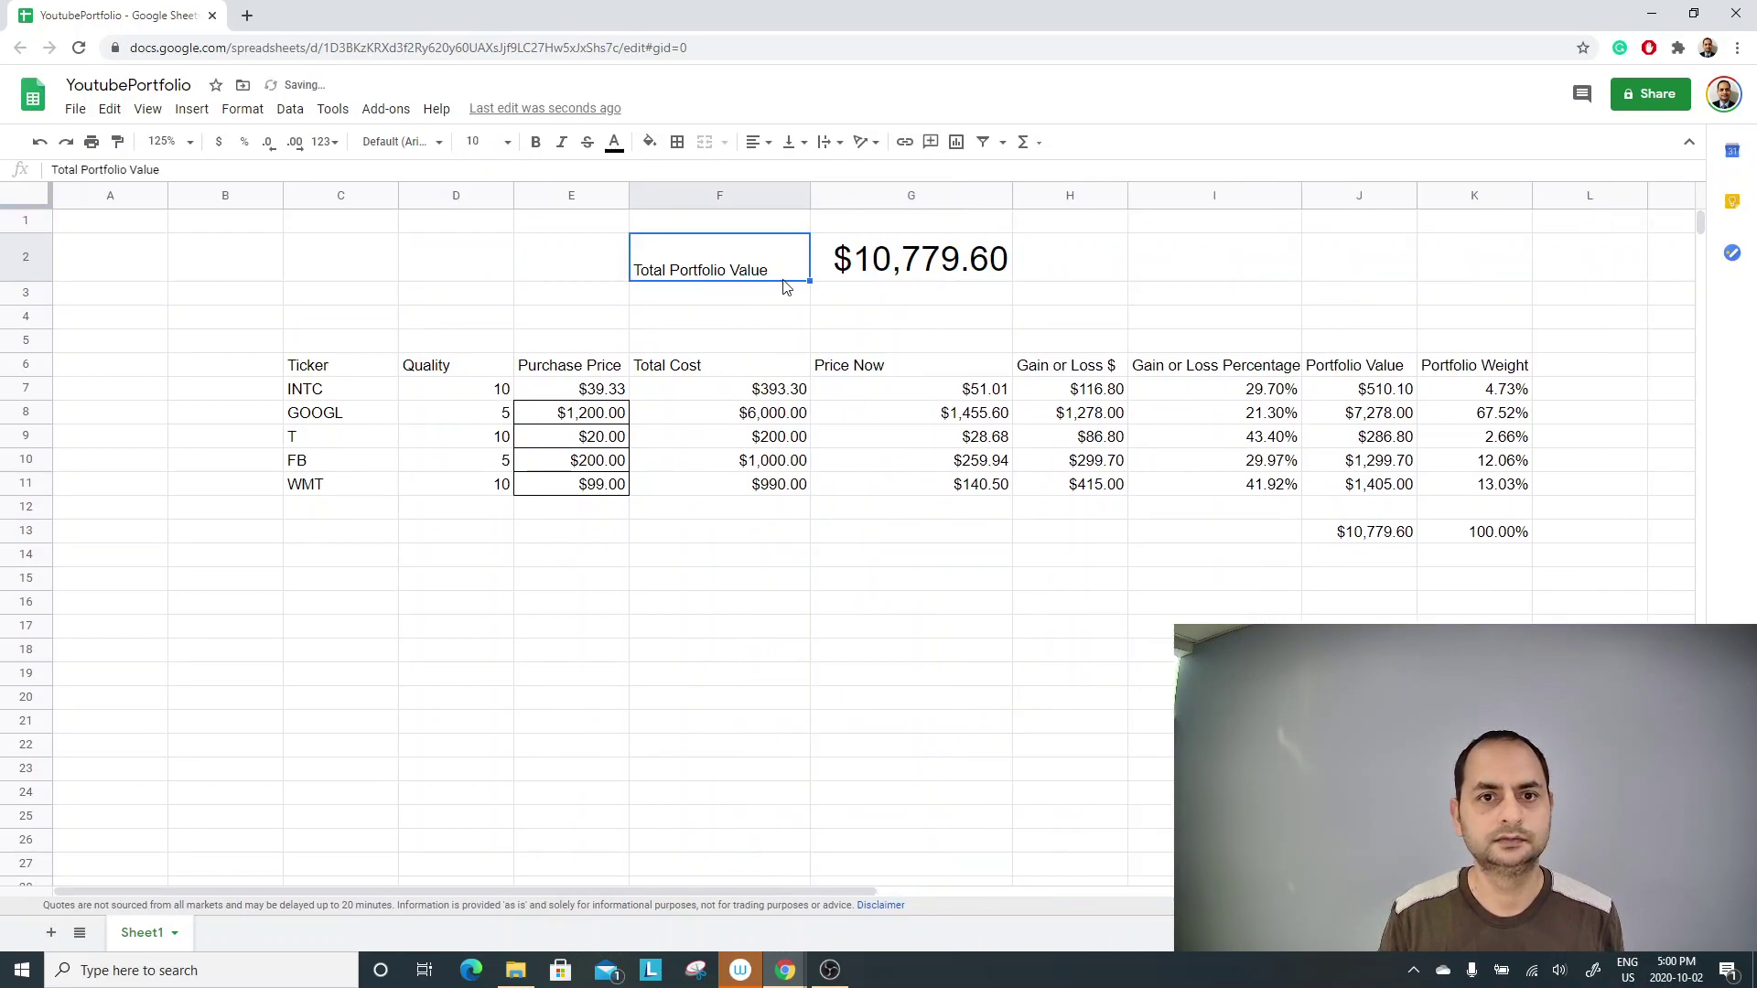
pyautogui.click(846, 265)
pyautogui.click(746, 264)
pyautogui.click(897, 267)
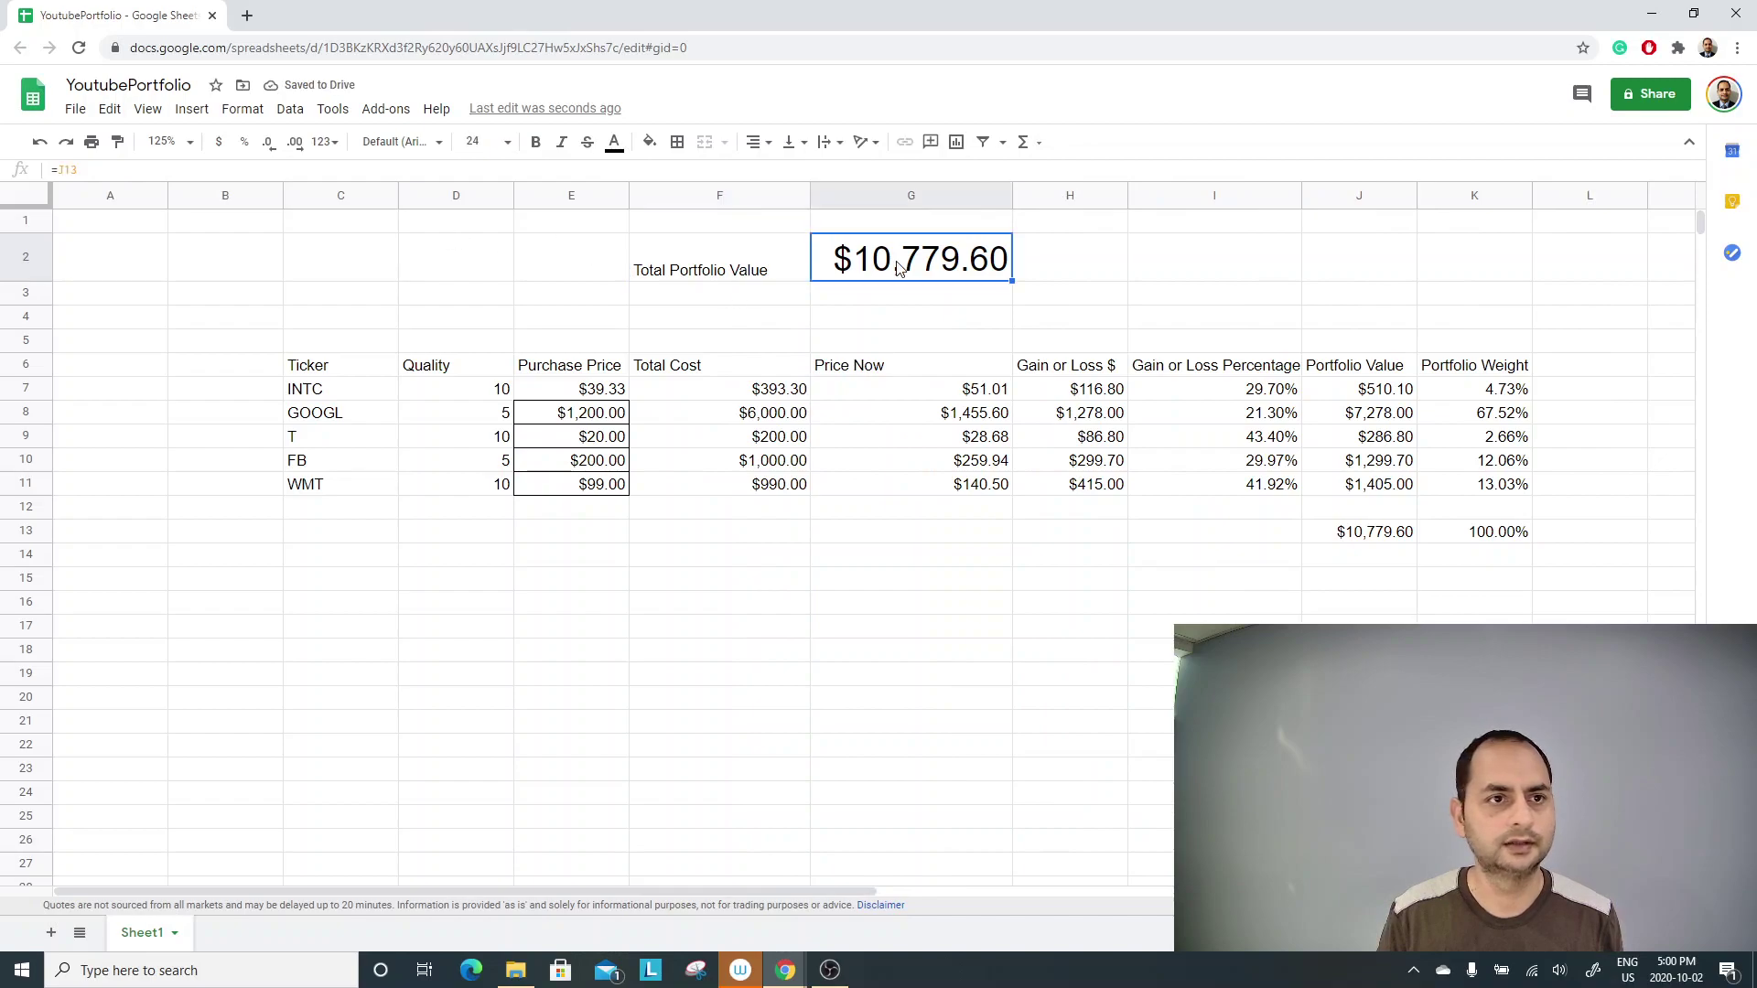
pyautogui.click(766, 265)
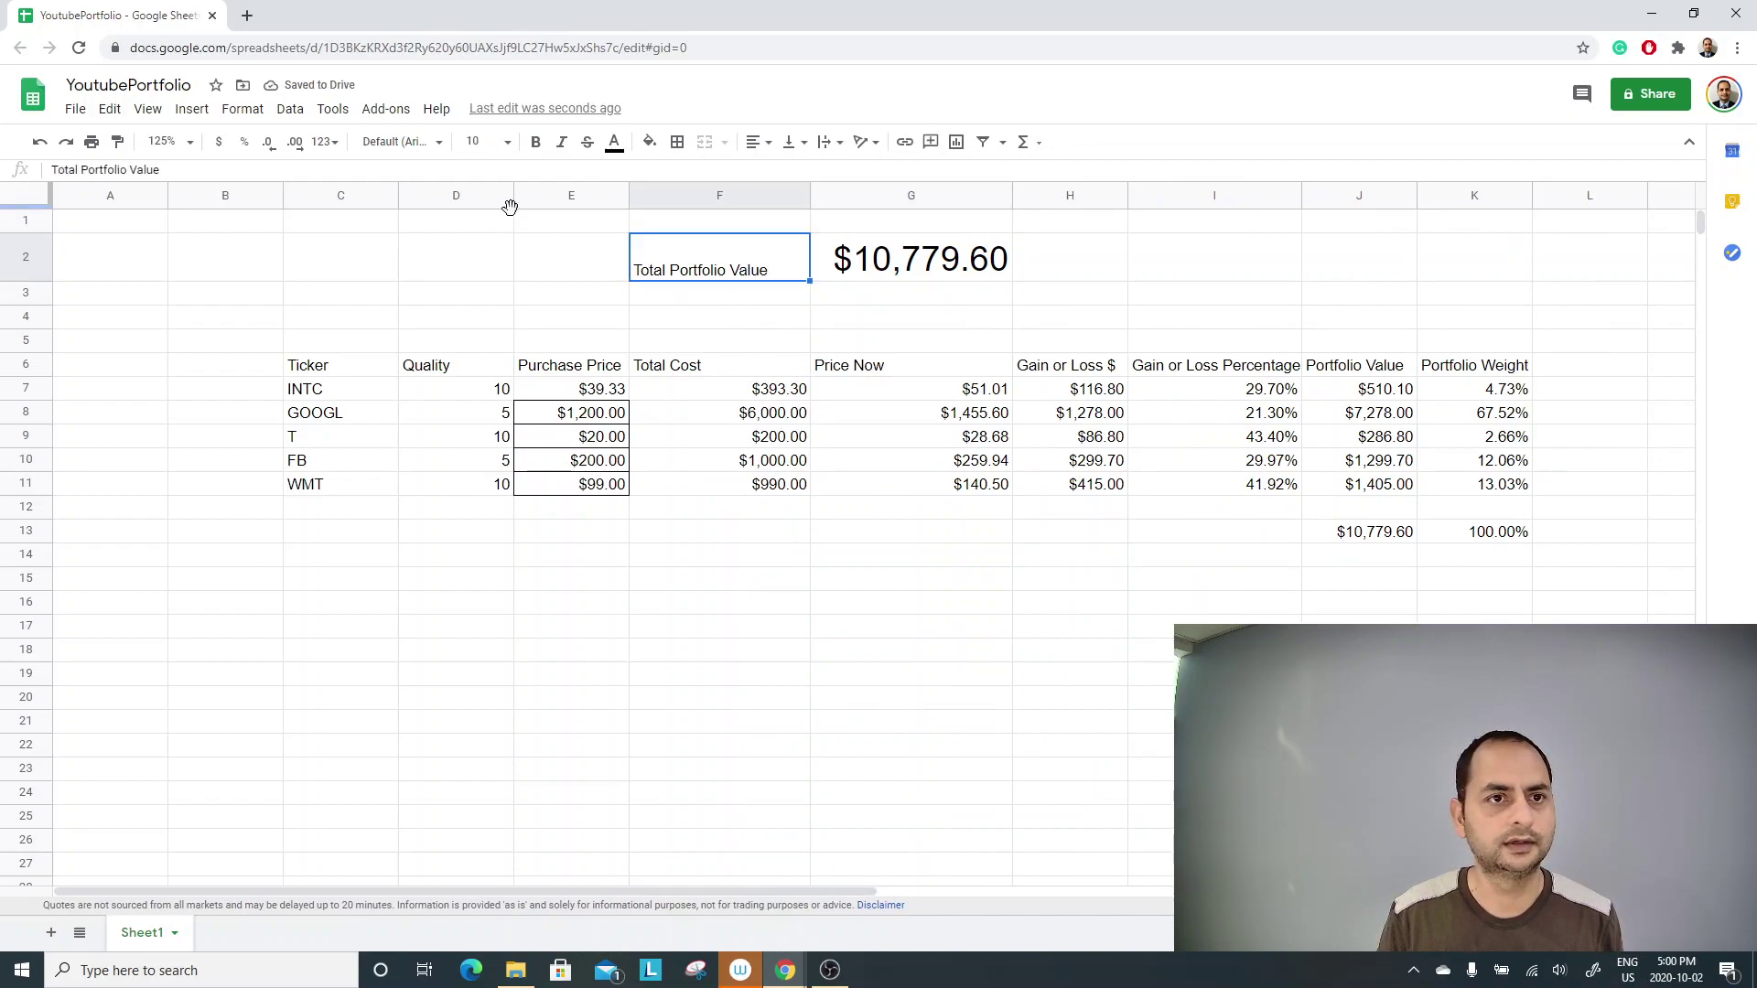
pyautogui.click(508, 146)
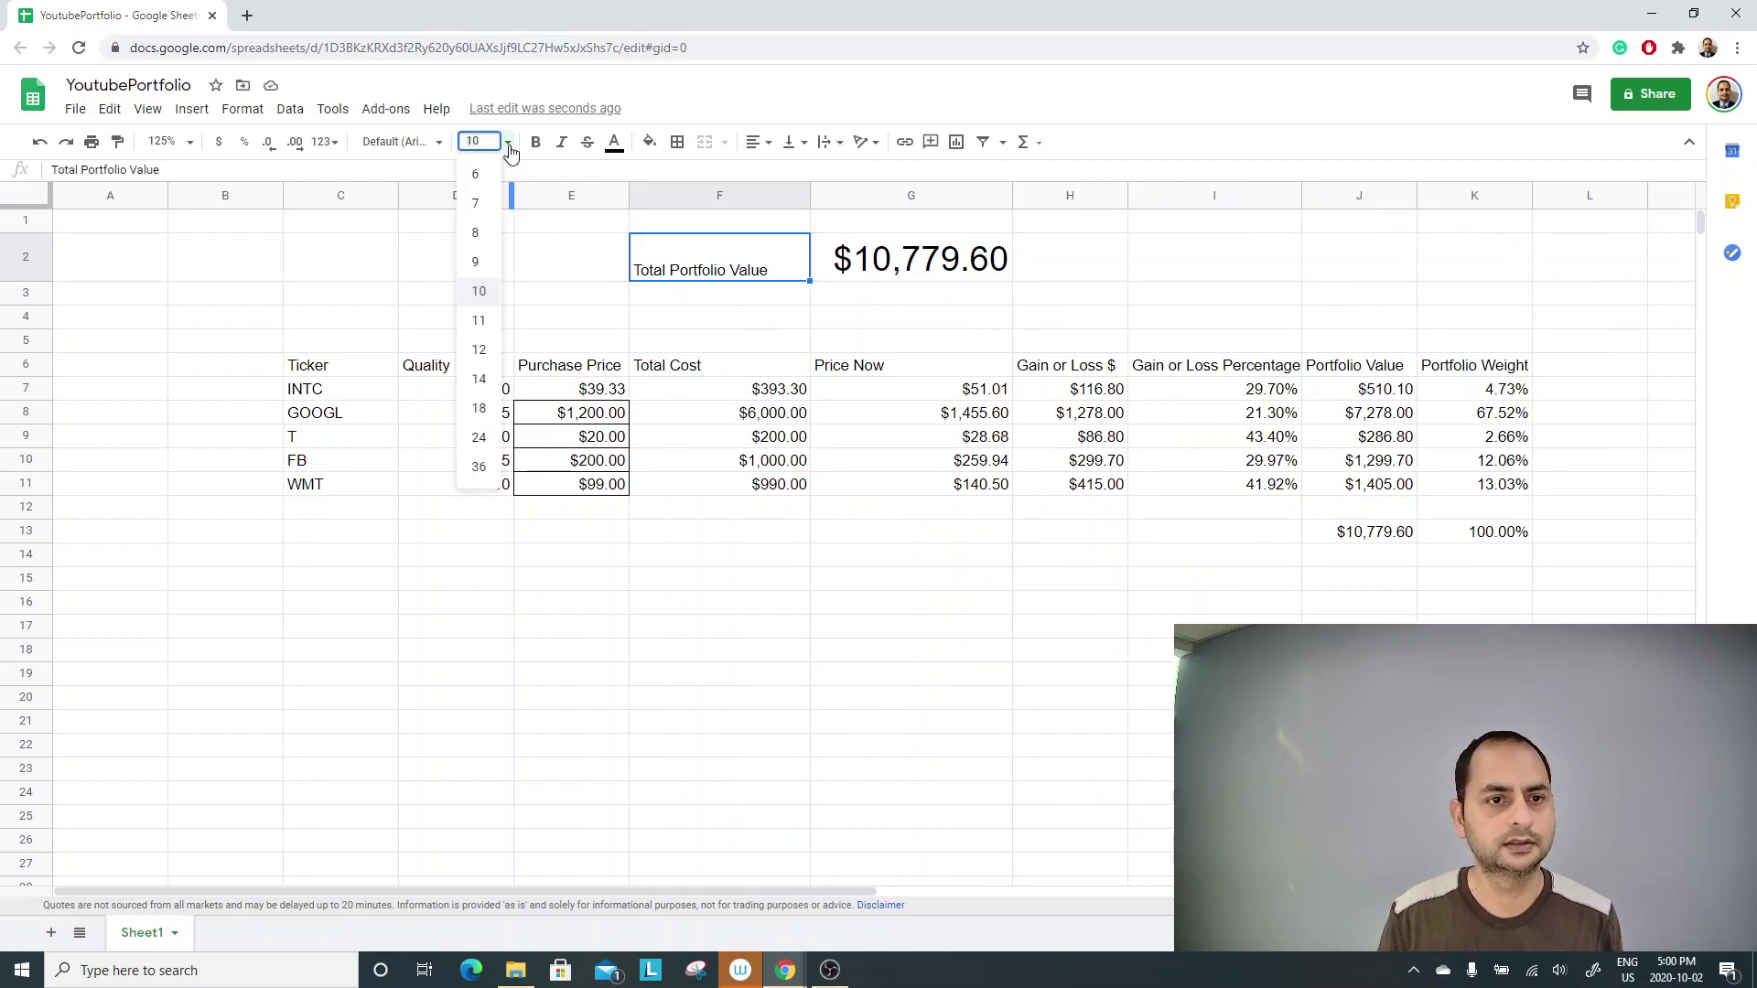
pyautogui.click(481, 380)
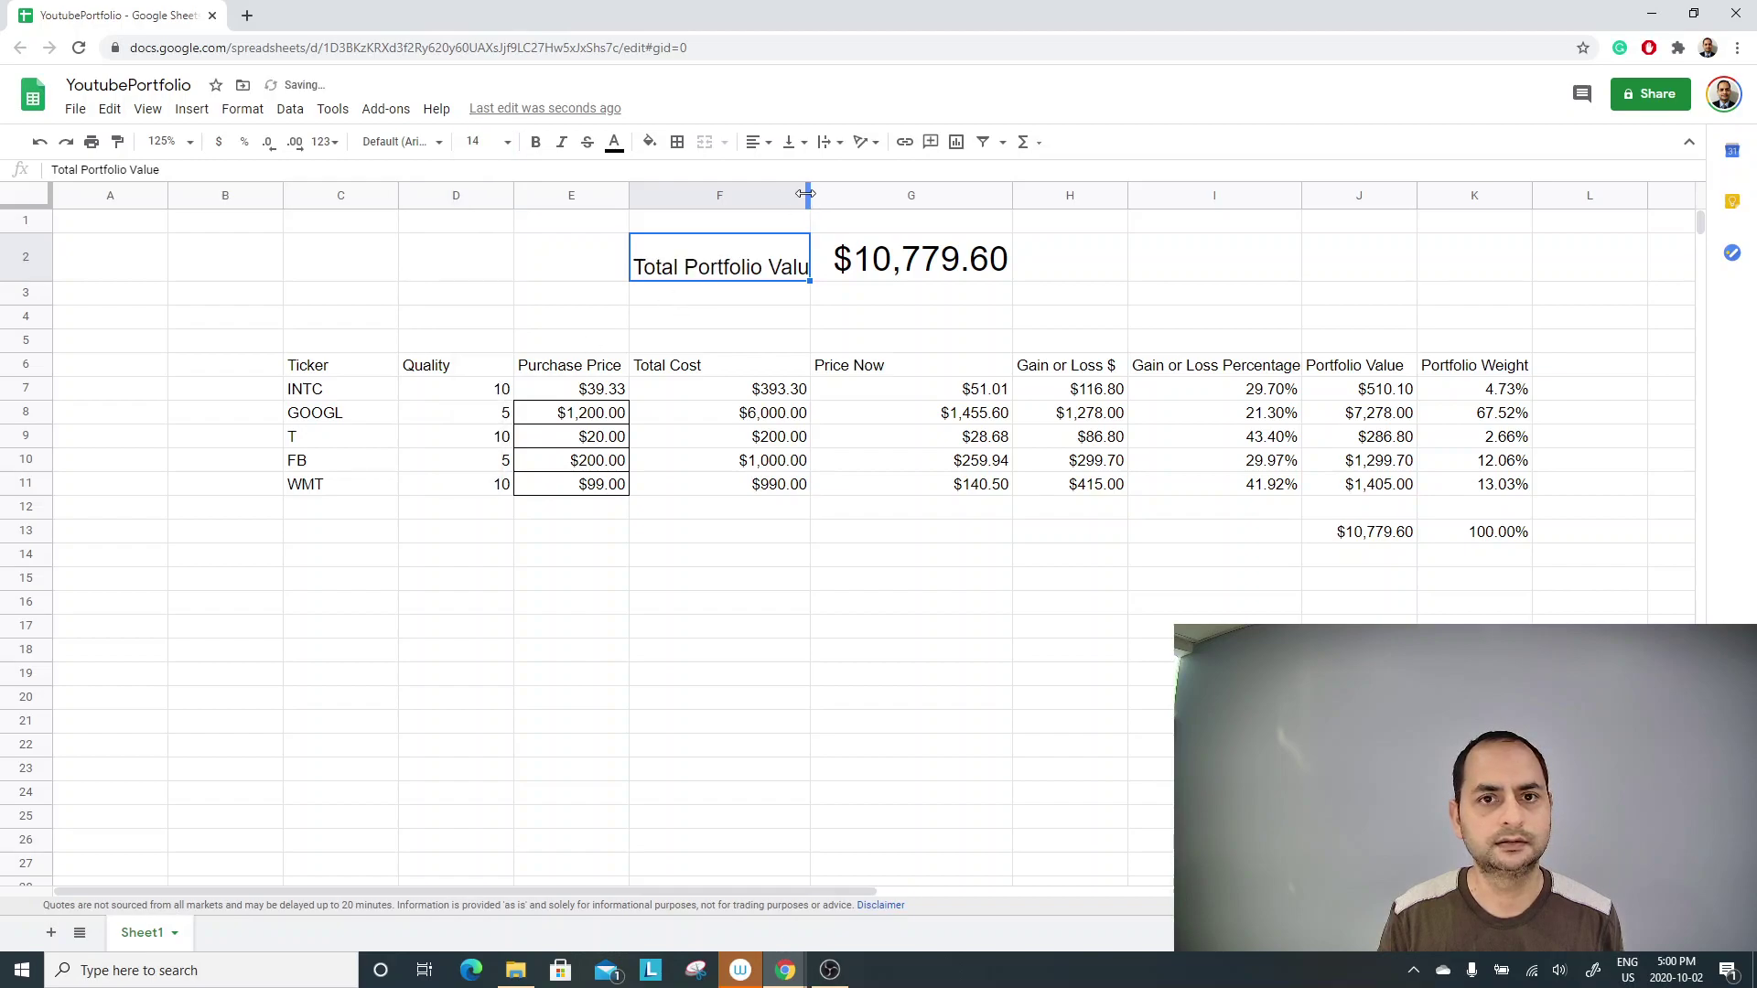
pyautogui.moveTo(805, 194); pyautogui.dragTo(858, 195)
# Fill the total portfolio value cell G2 with light blue.
pyautogui.click(910, 273)
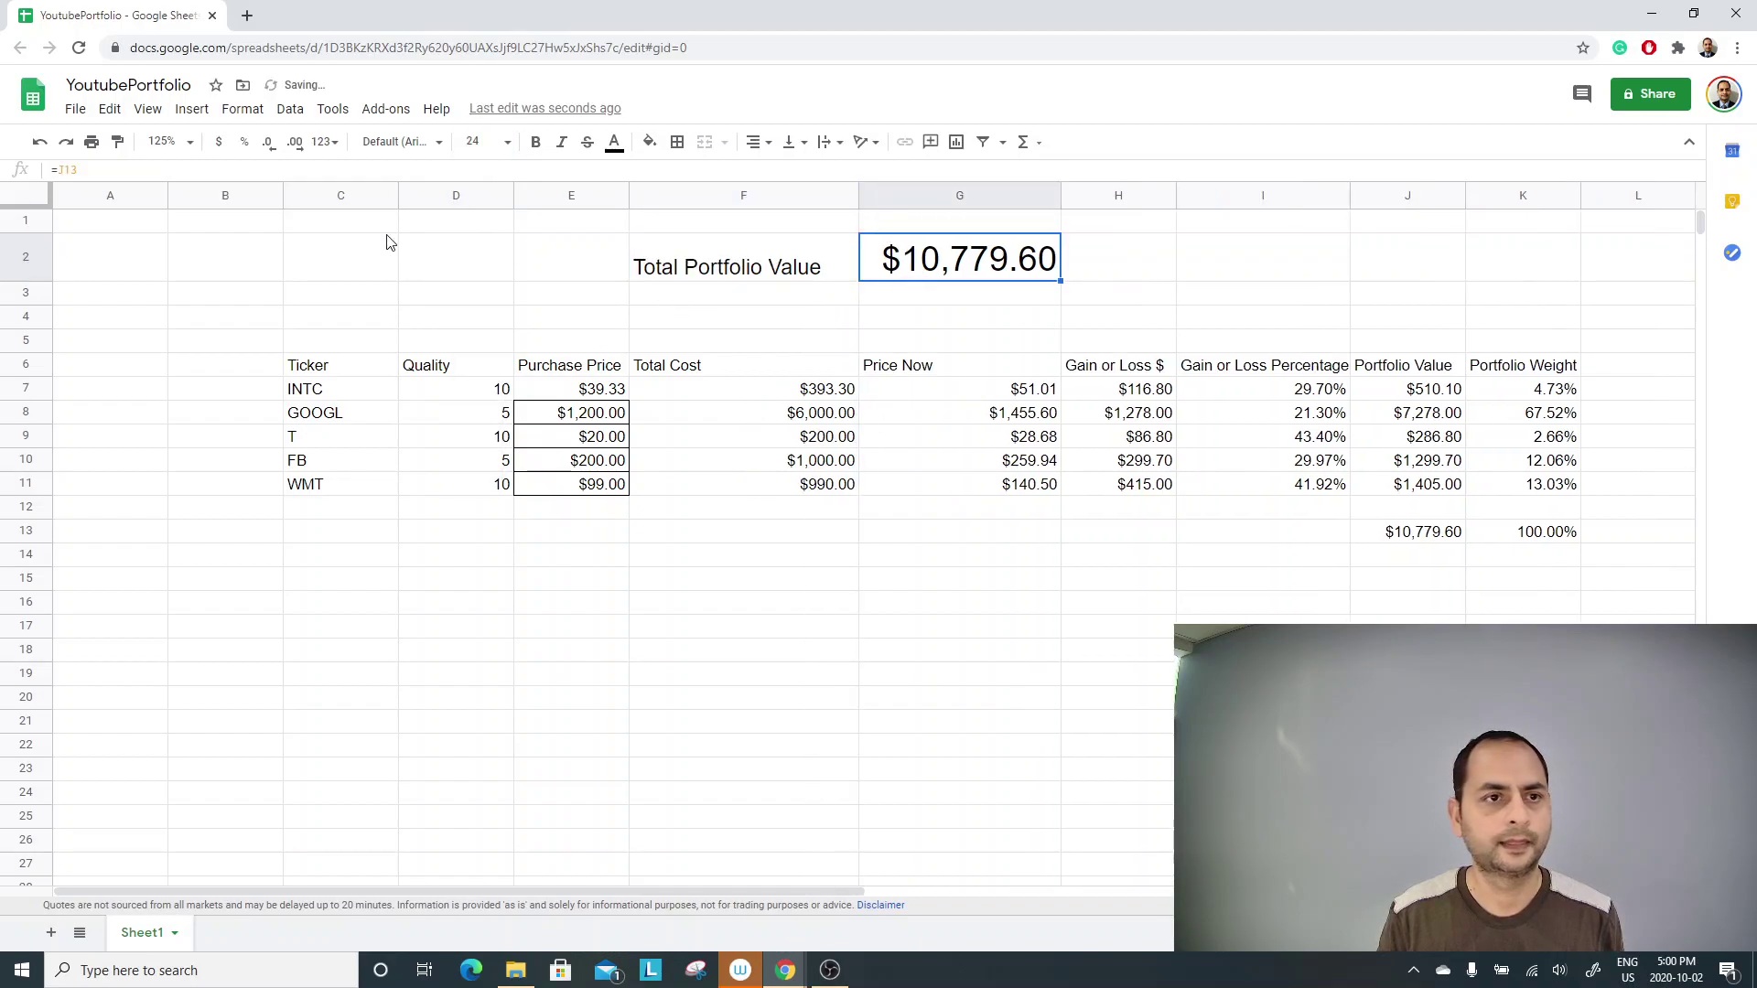
pyautogui.click(650, 142)
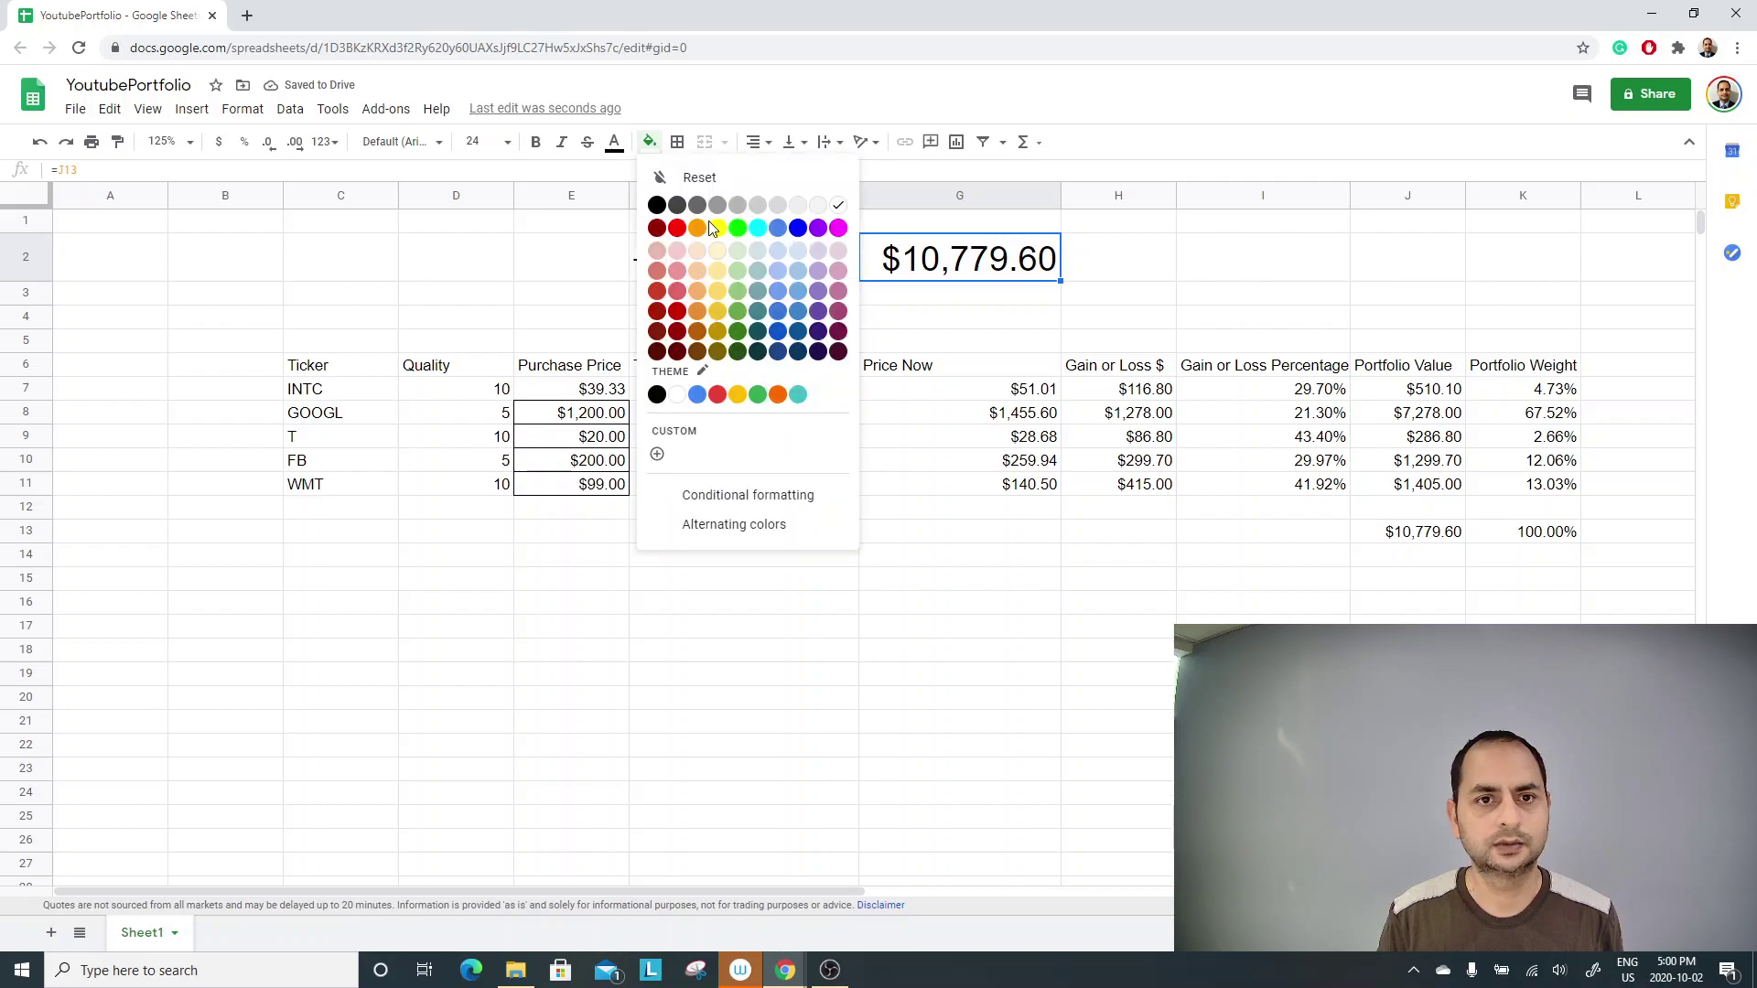
pyautogui.click(776, 267)
# Enter the label Gain or Loss in F3 below the Total Portfolio Value label.
pyautogui.click(756, 295)
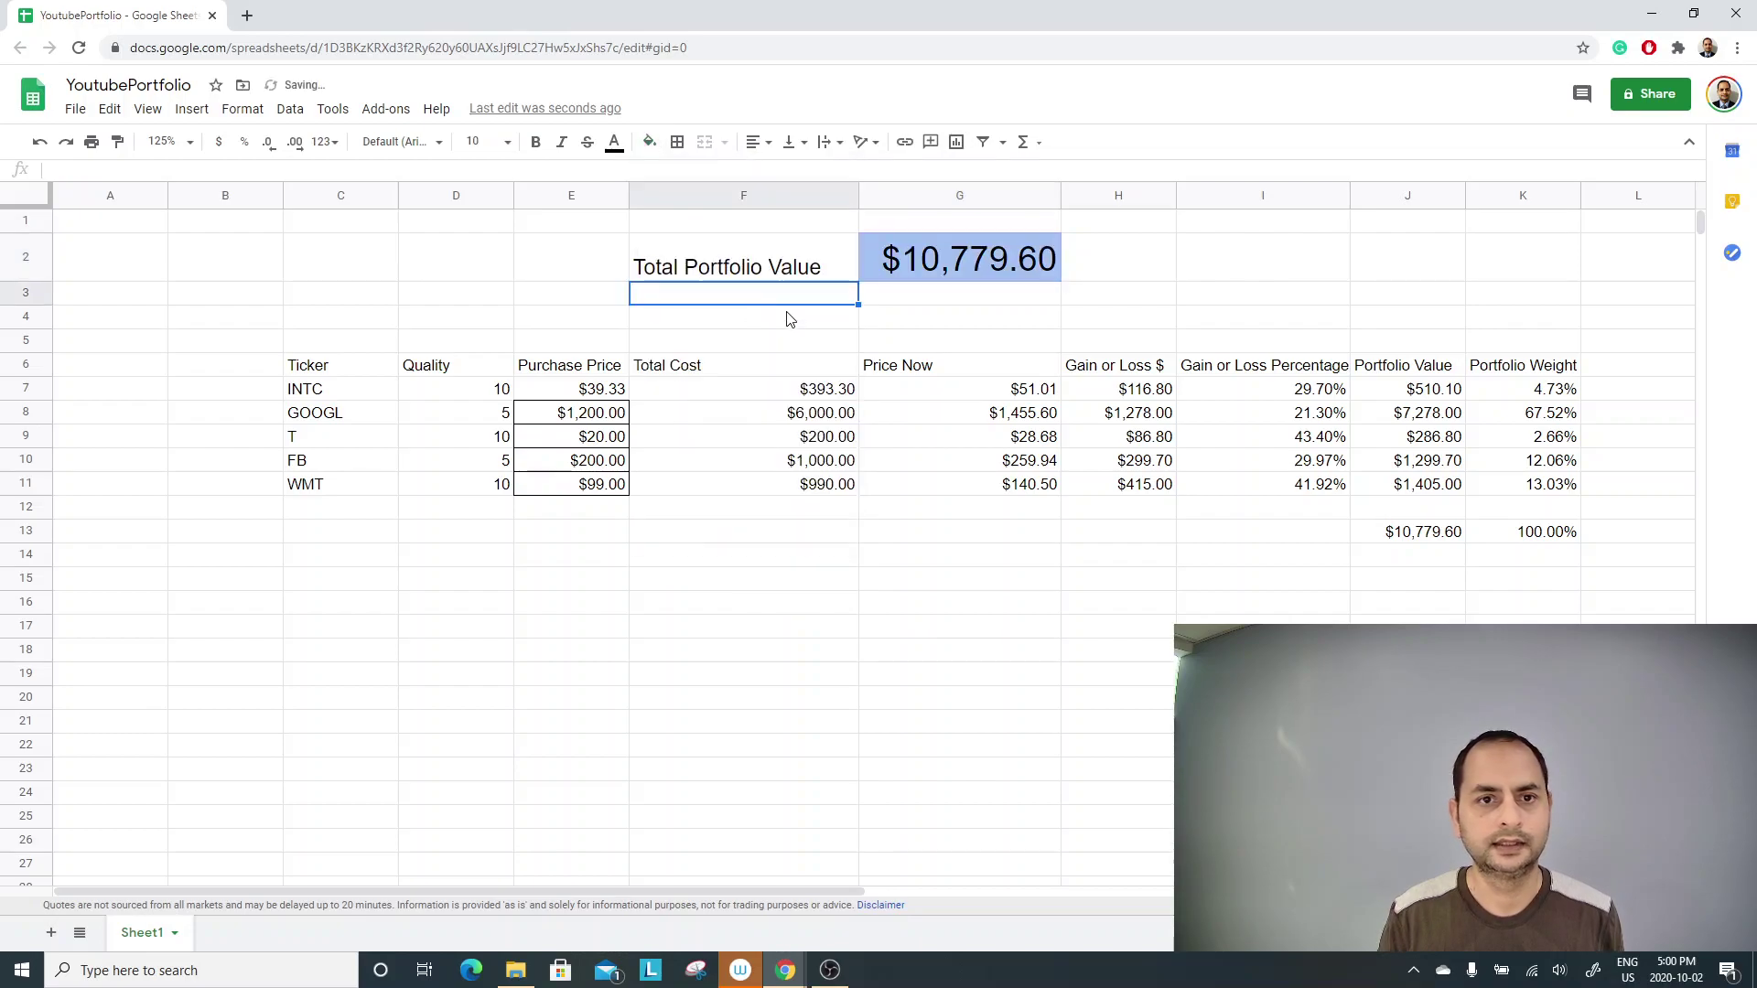
pyautogui.write('Ga')
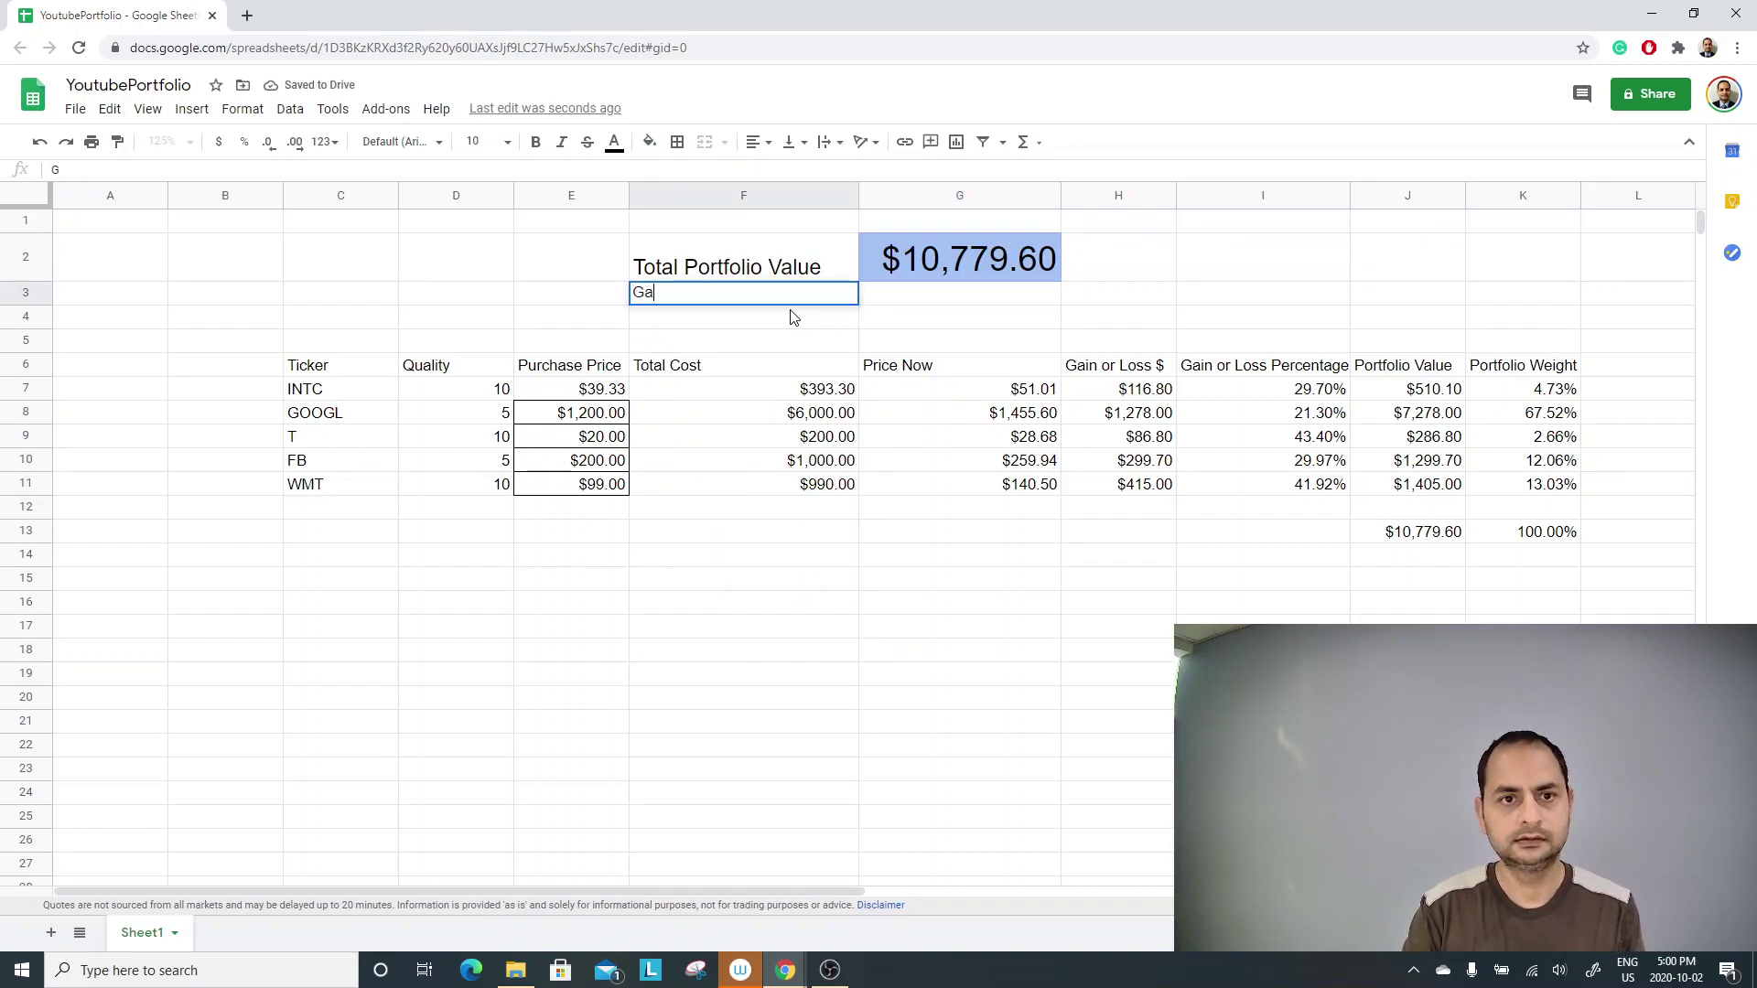
pyautogui.write('in or')
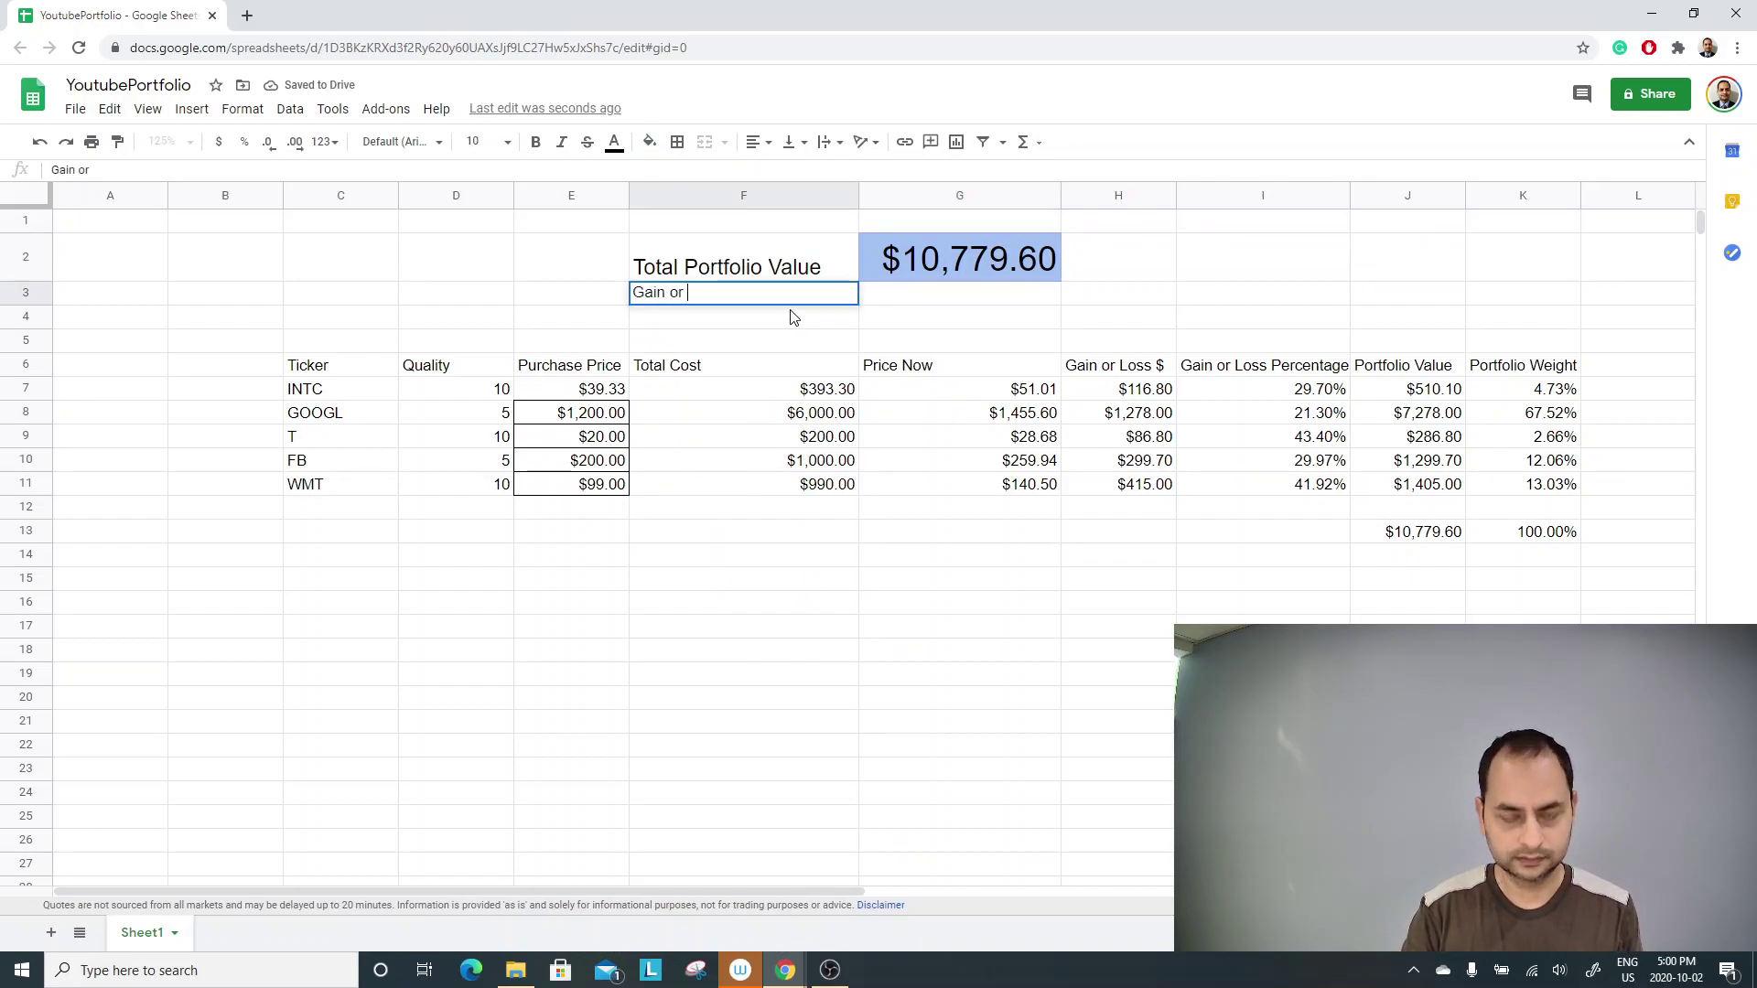
pyautogui.write(' Loss')
pyautogui.press('Return')
pyautogui.press('Up')
pyautogui.press('Right')
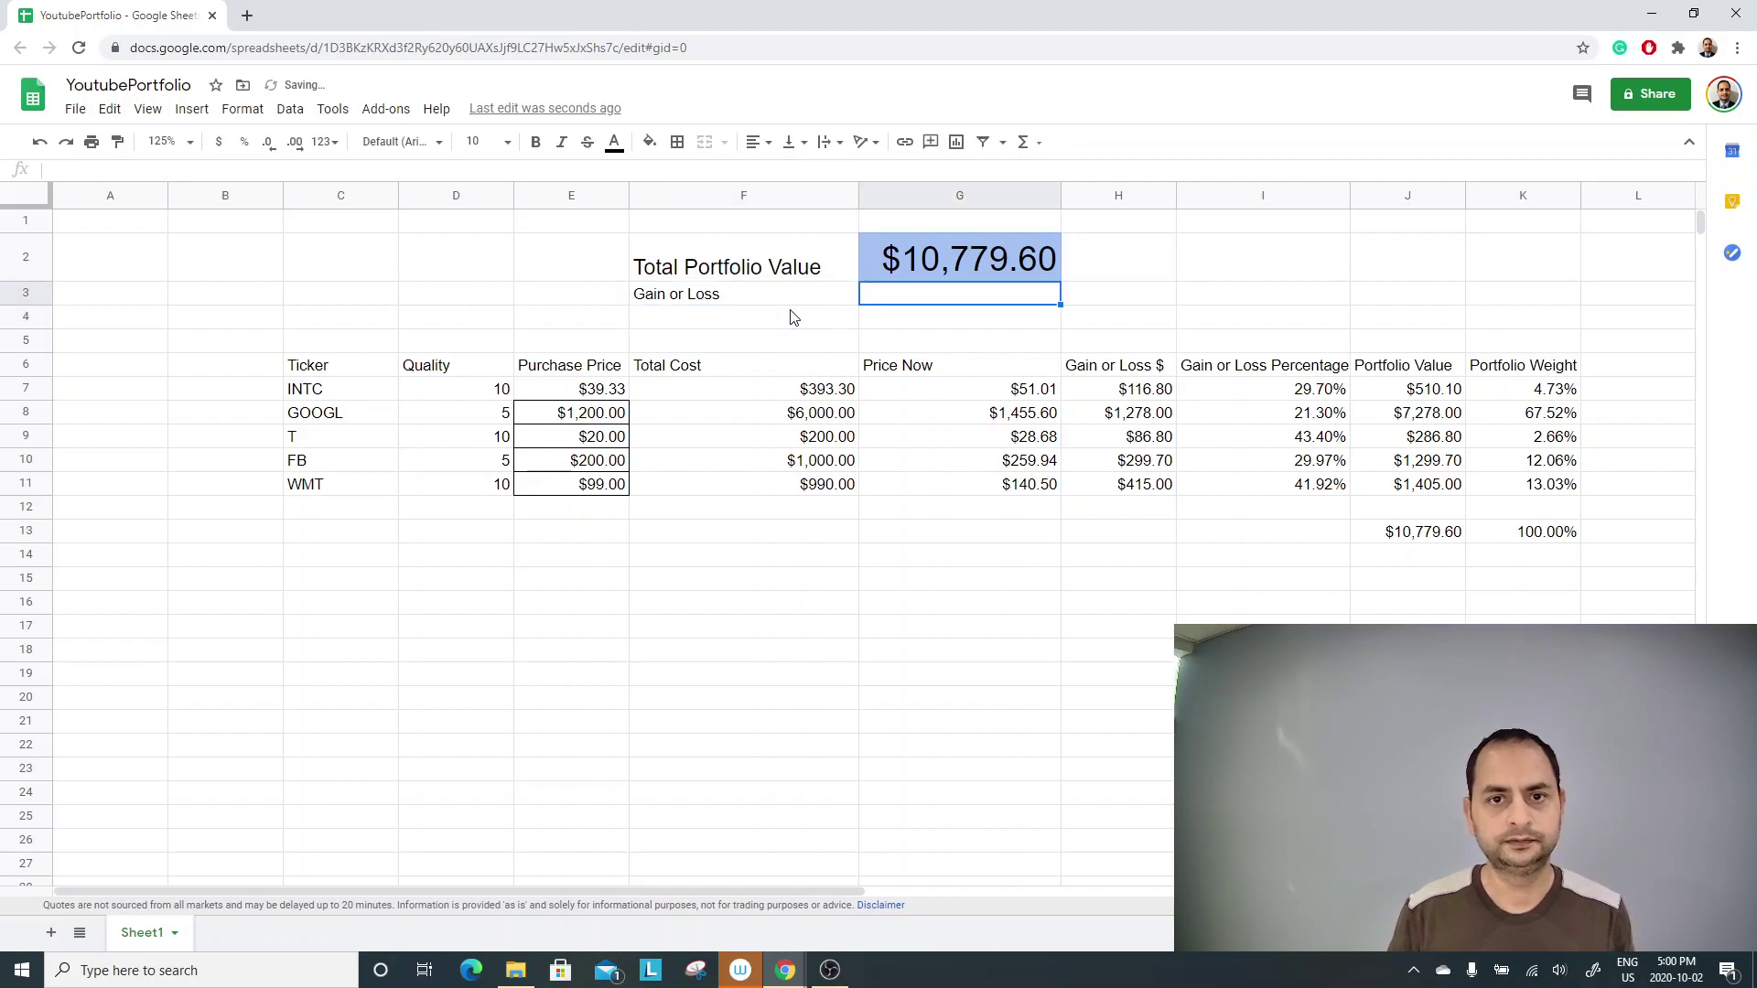
# Total the Gain or Loss $ column in H13 with the formula =sum(H7:H11).
pyautogui.click(1109, 538)
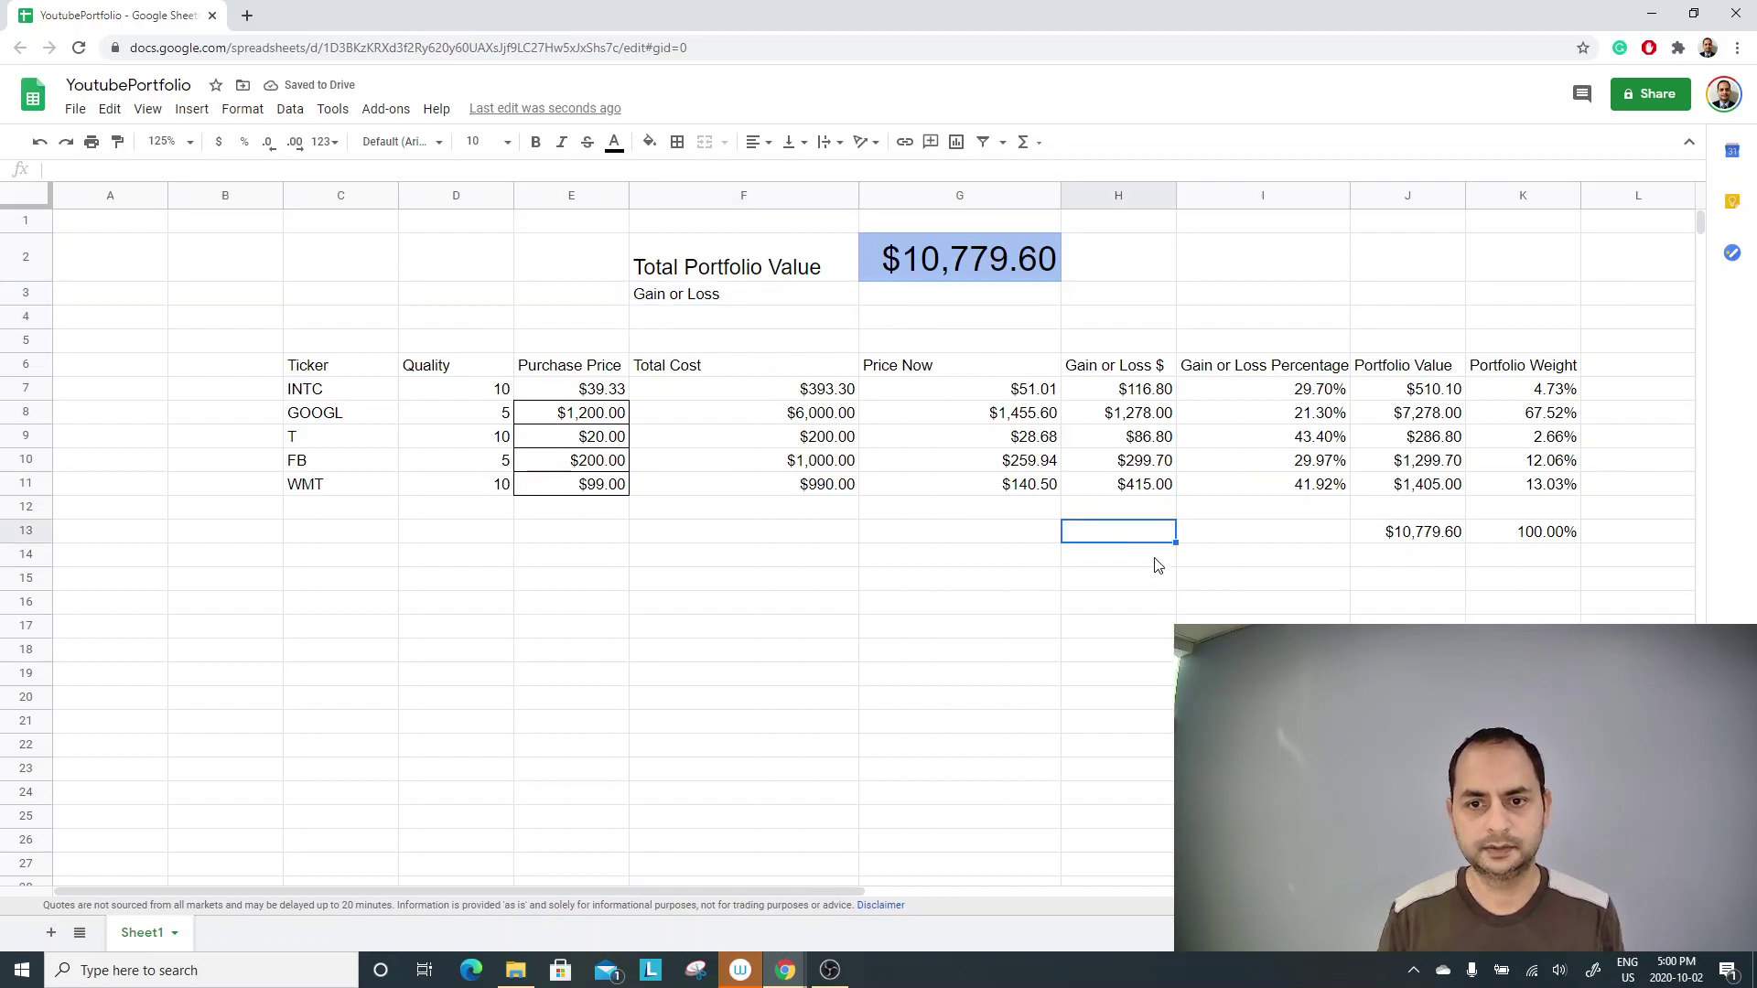
pyautogui.write('=sum')
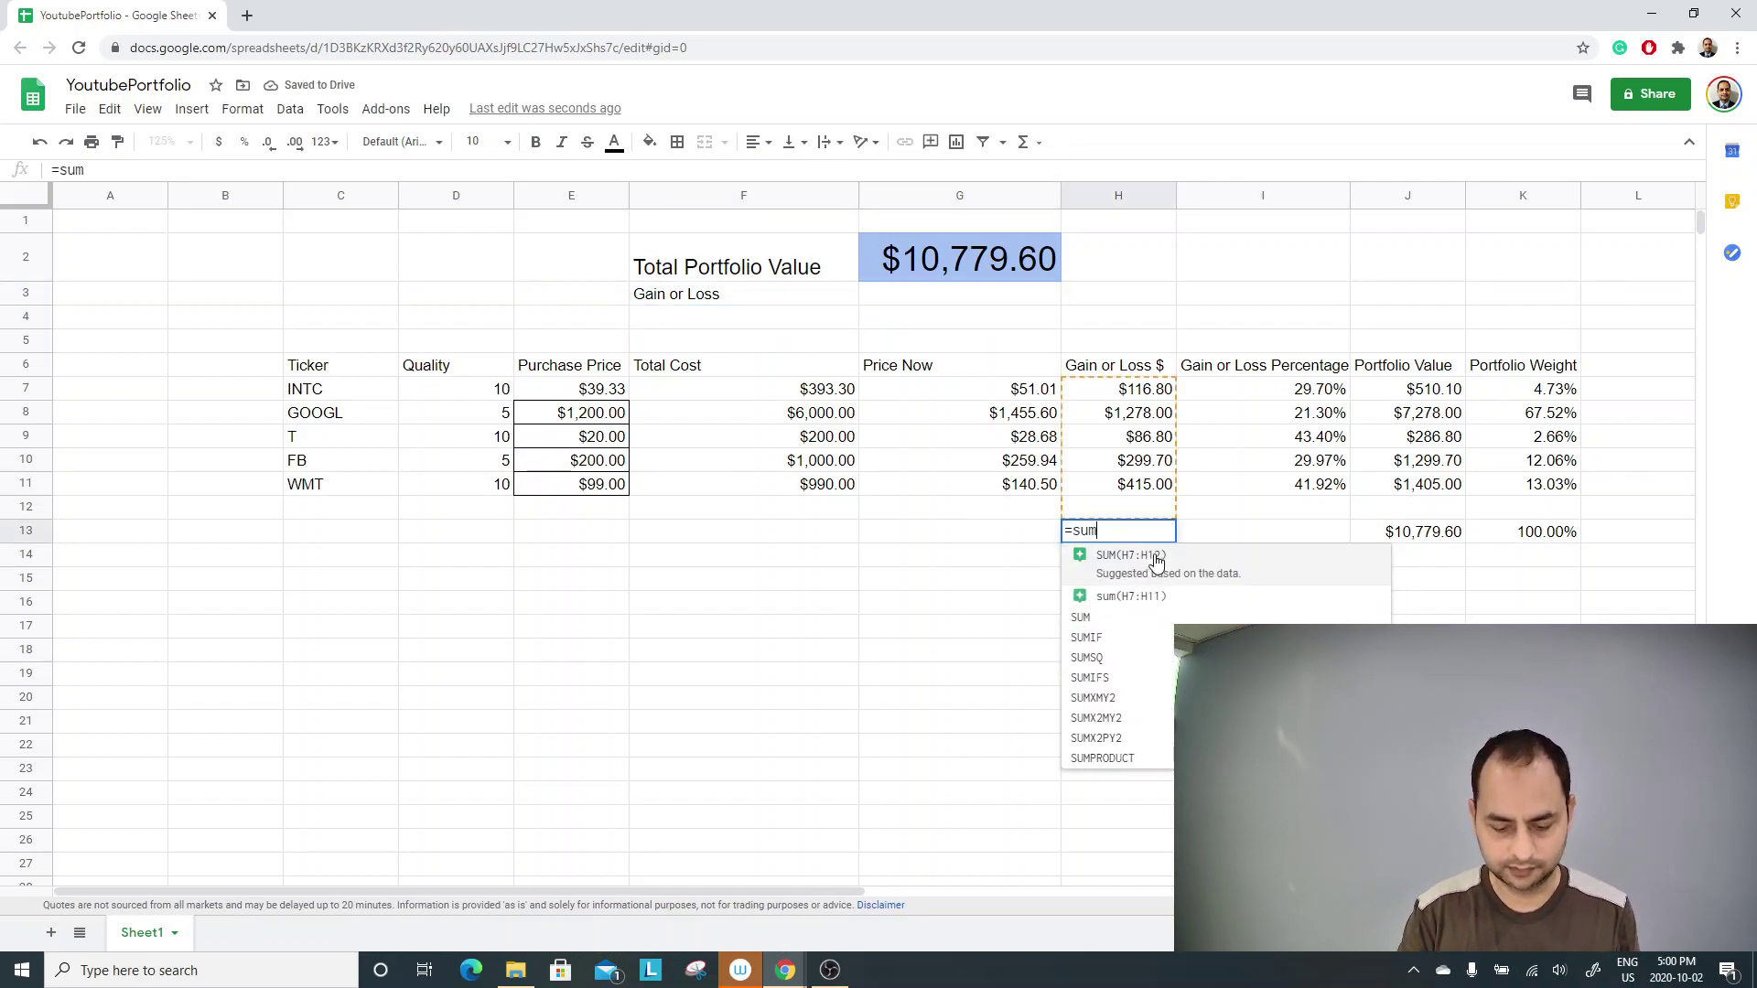
pyautogui.write('(')
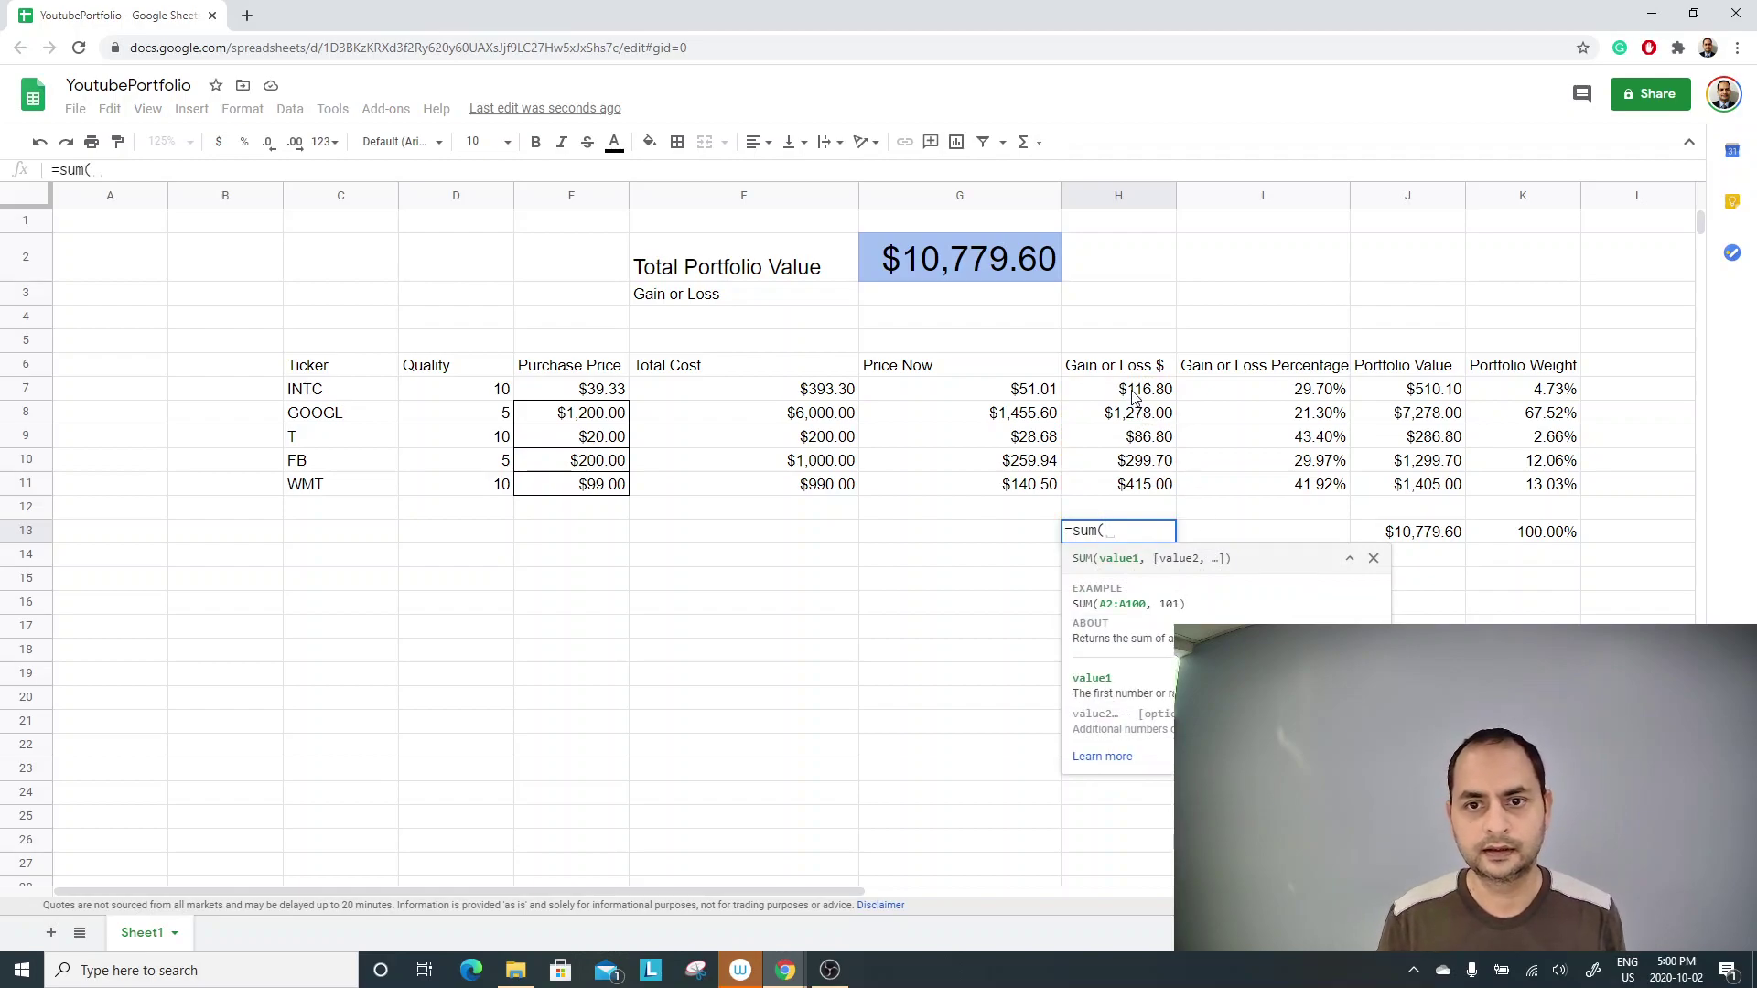
pyautogui.moveTo(1133, 394); pyautogui.dragTo(1133, 483)
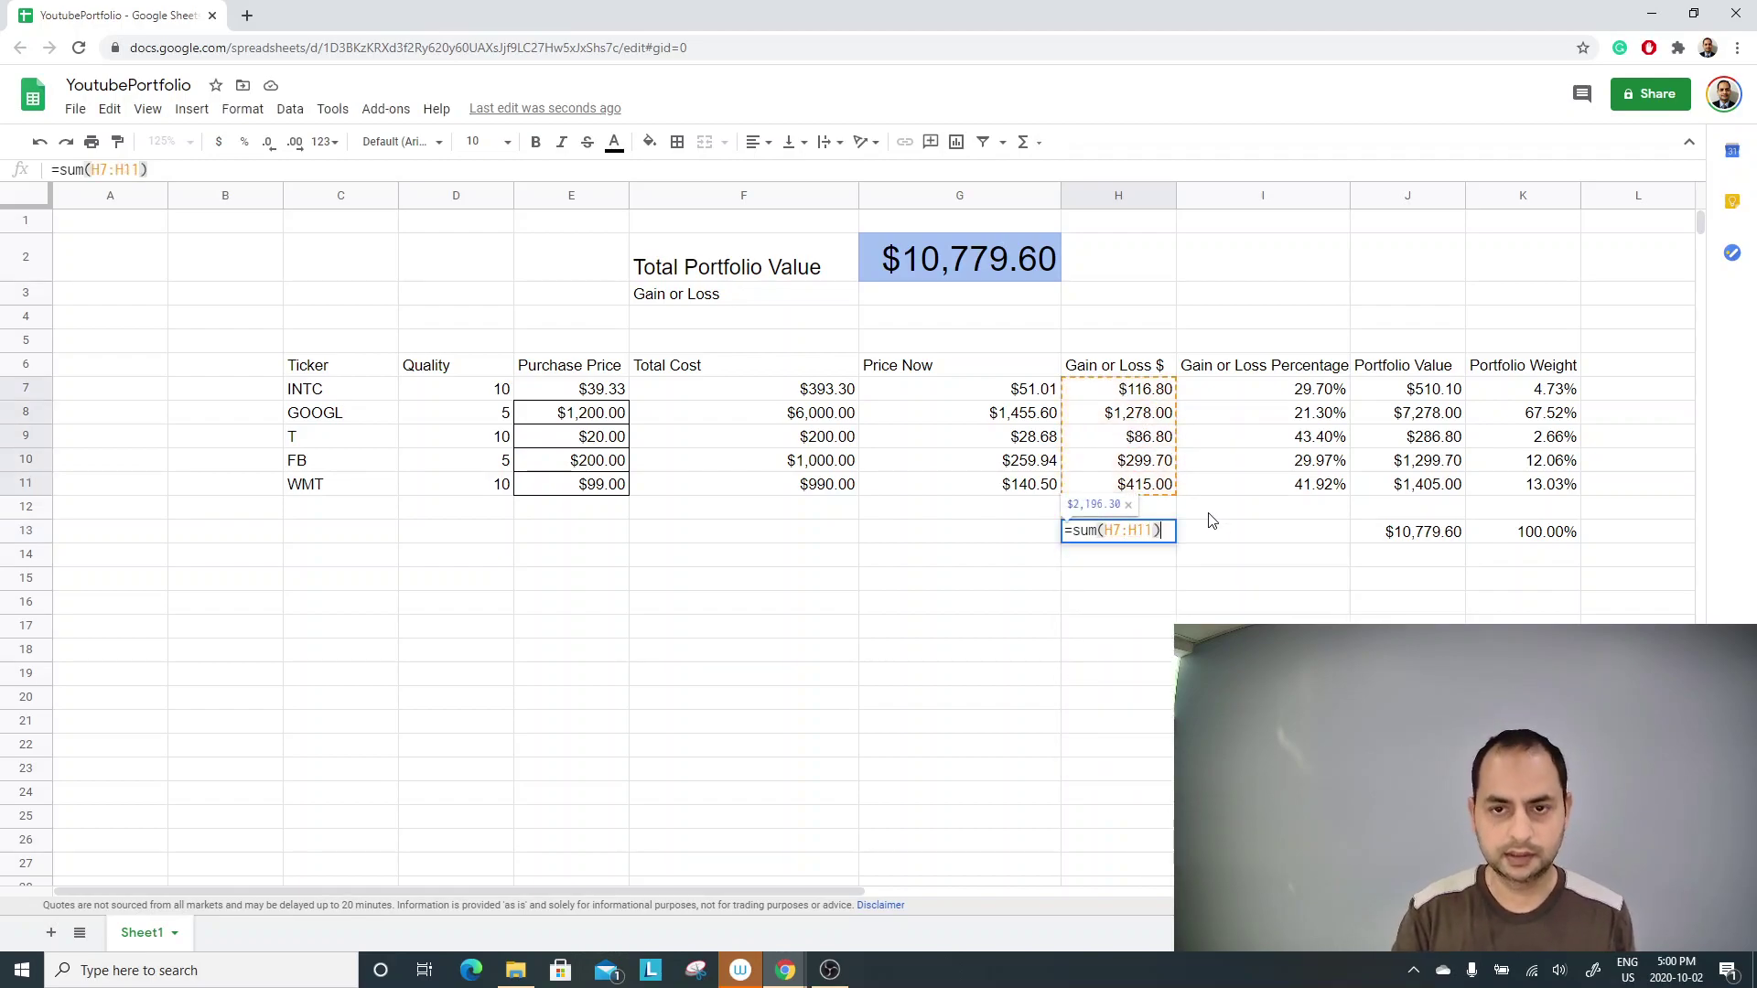
pyautogui.press('Return')
# Link G3 beside the Gain or Loss label to the column total with the formula =H13.
pyautogui.click(911, 306)
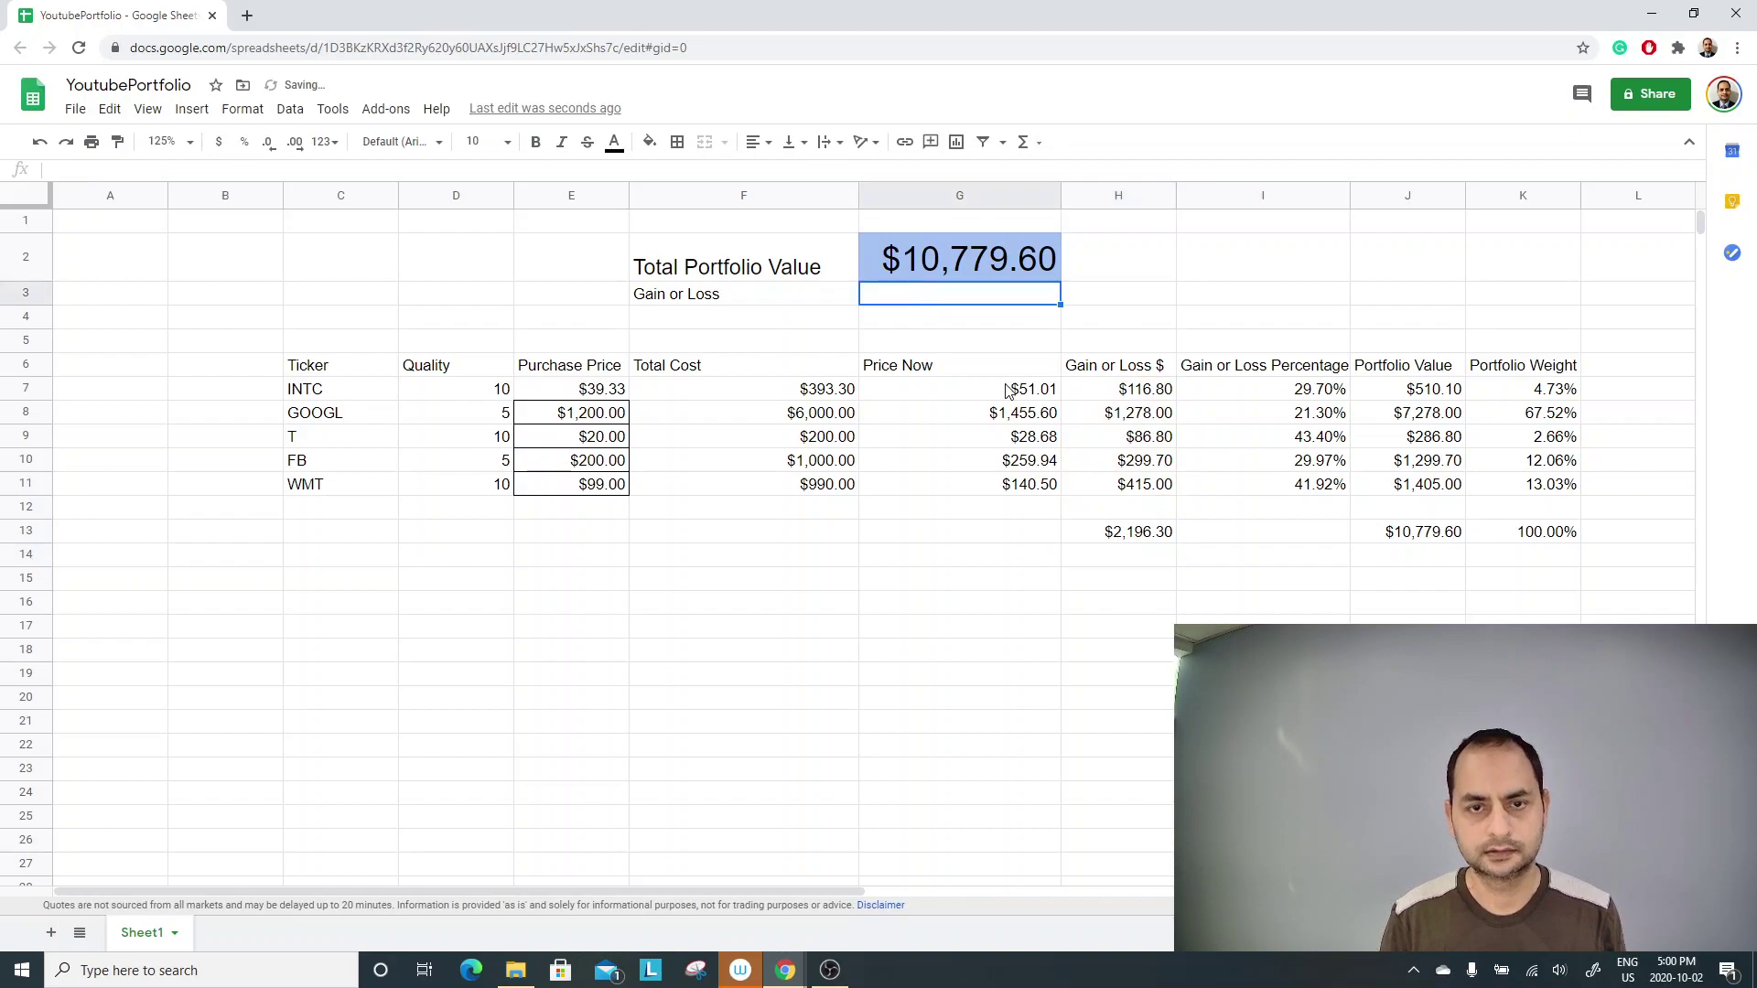
pyautogui.write('=')
pyautogui.click(1135, 532)
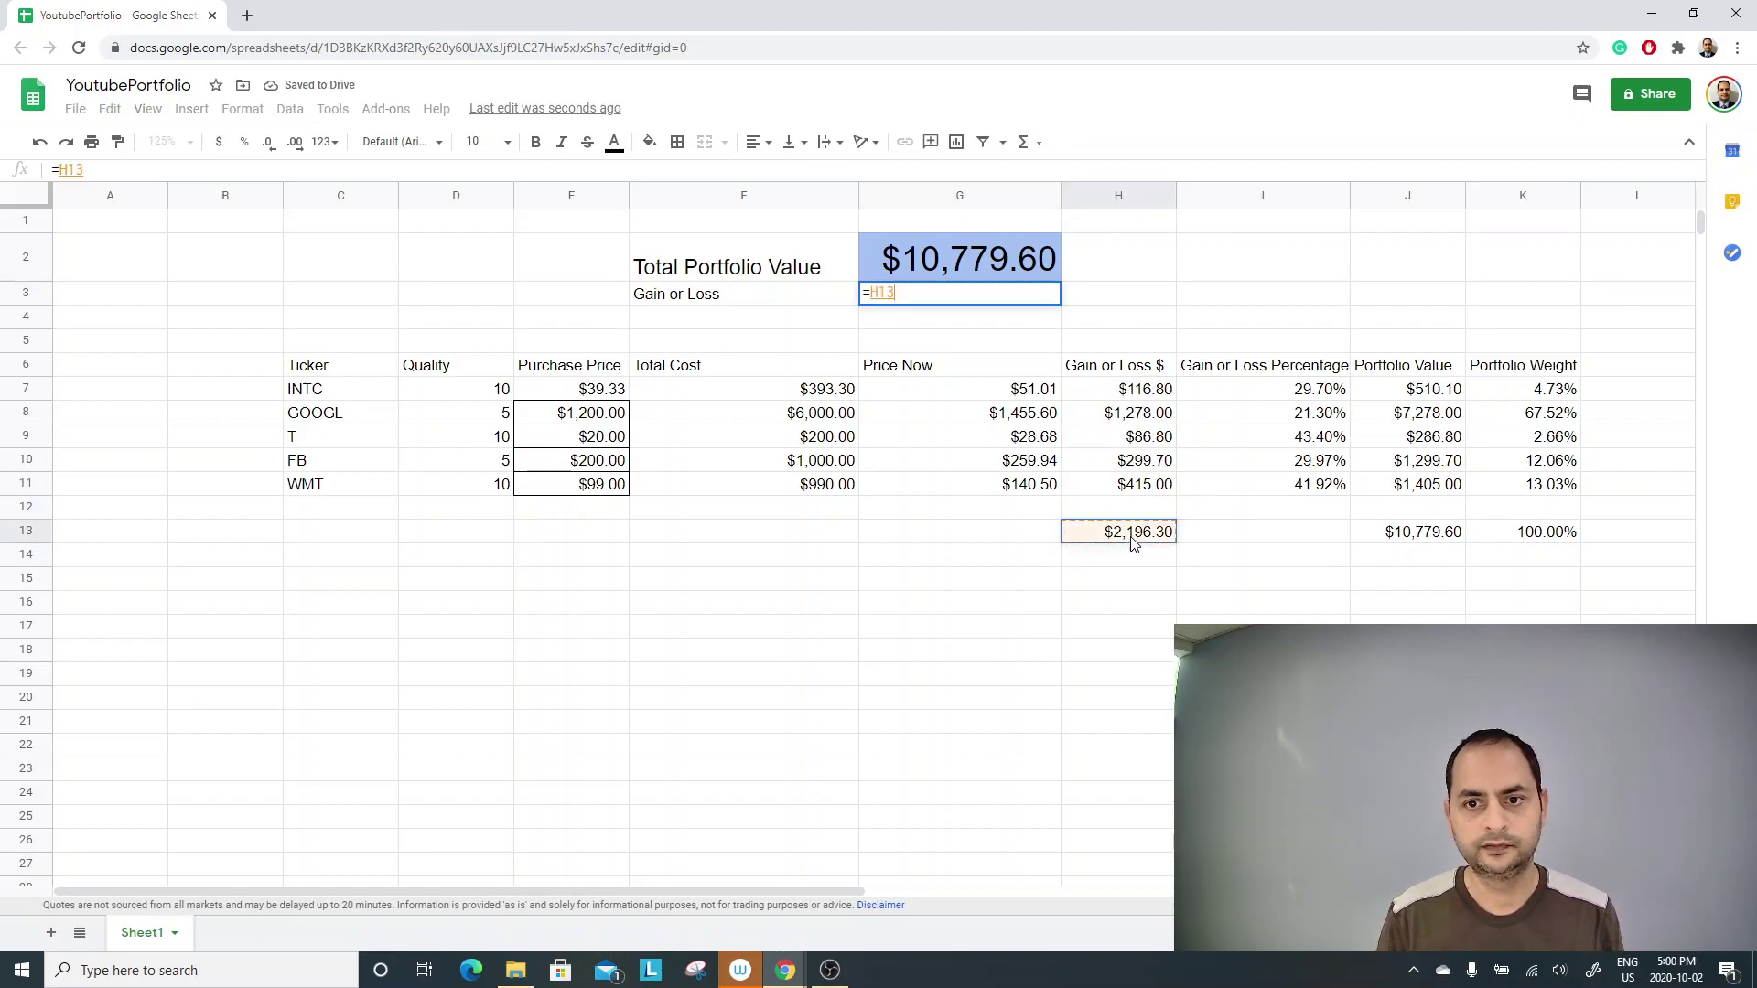
pyautogui.press('Return')
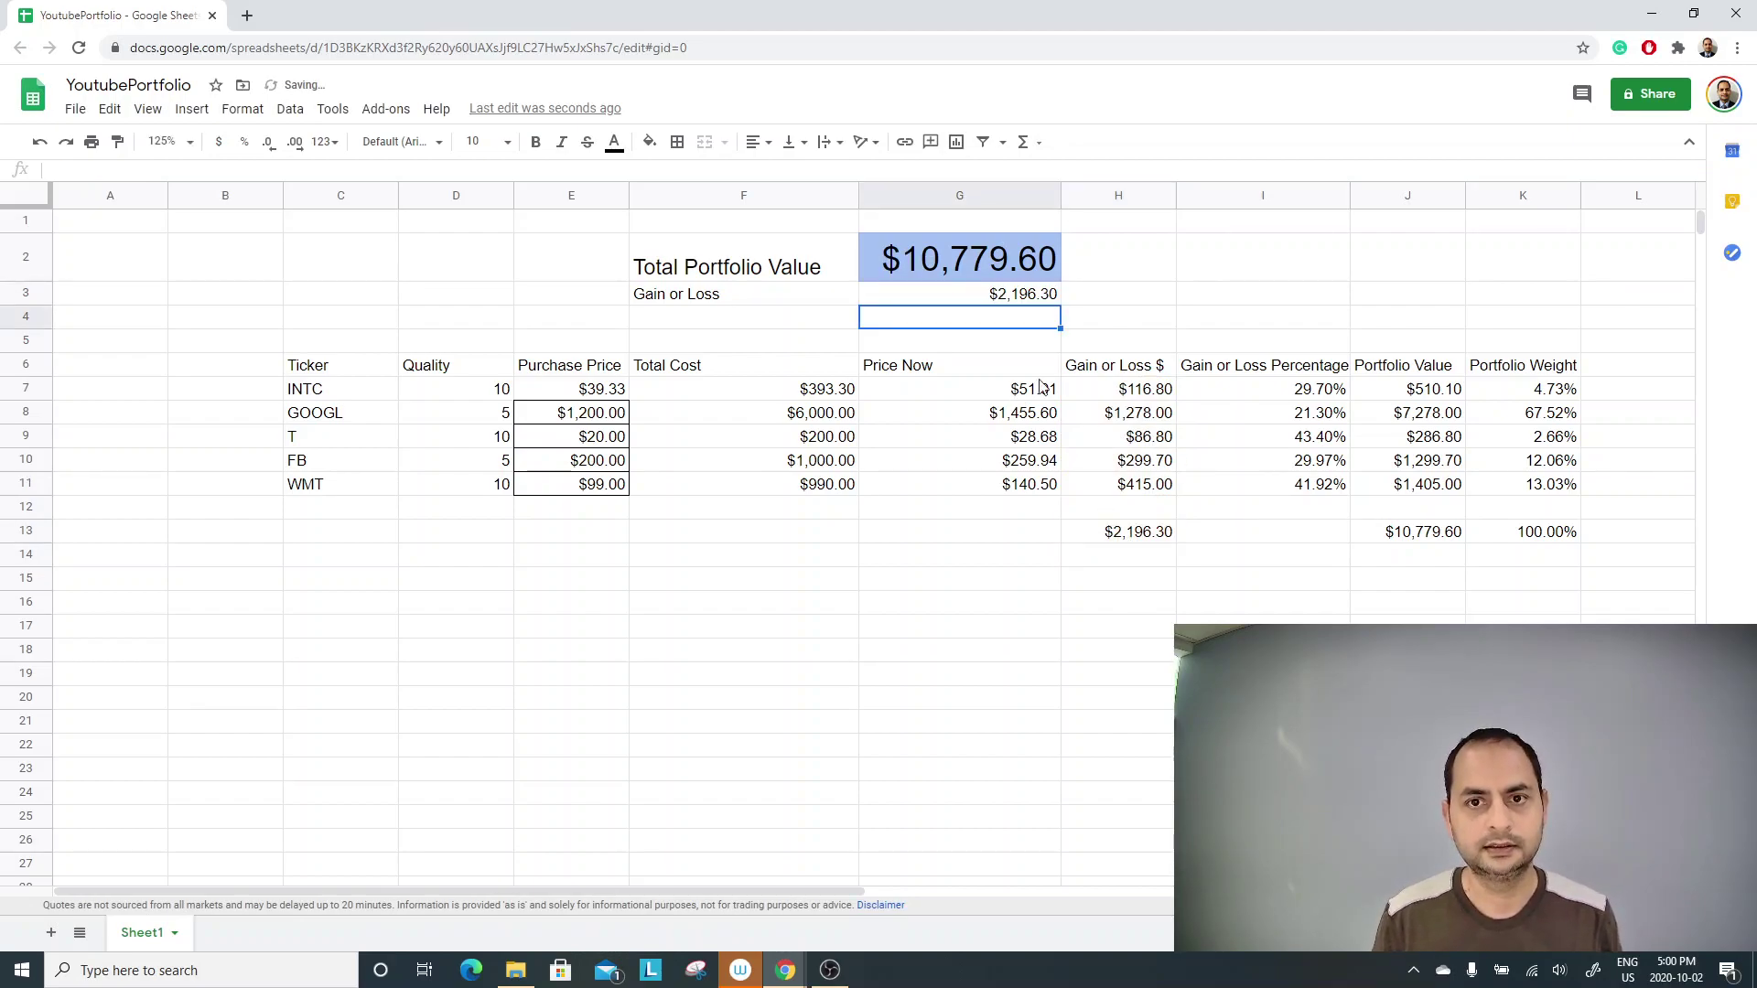
# Copy the formatting of G2 onto the gain or loss value in G3 and change its fill to bright green.
pyautogui.click(994, 300)
pyautogui.click(943, 232)
pyautogui.click(943, 238)
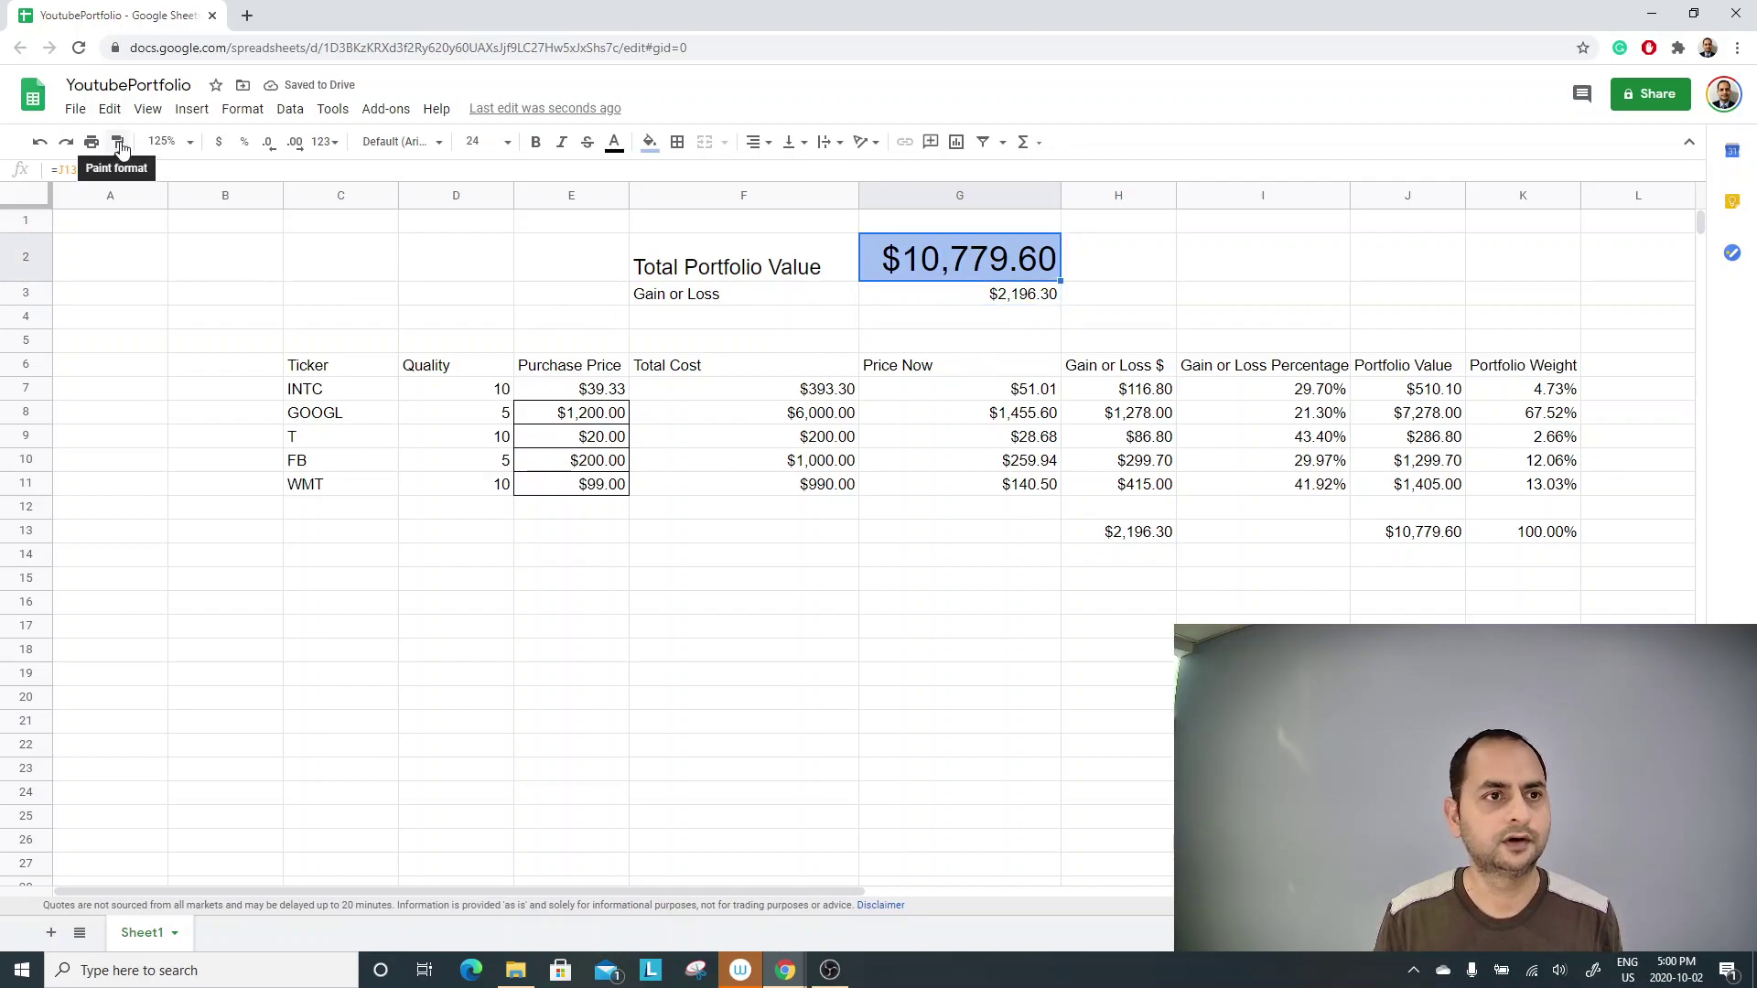
pyautogui.click(118, 144)
pyautogui.click(958, 293)
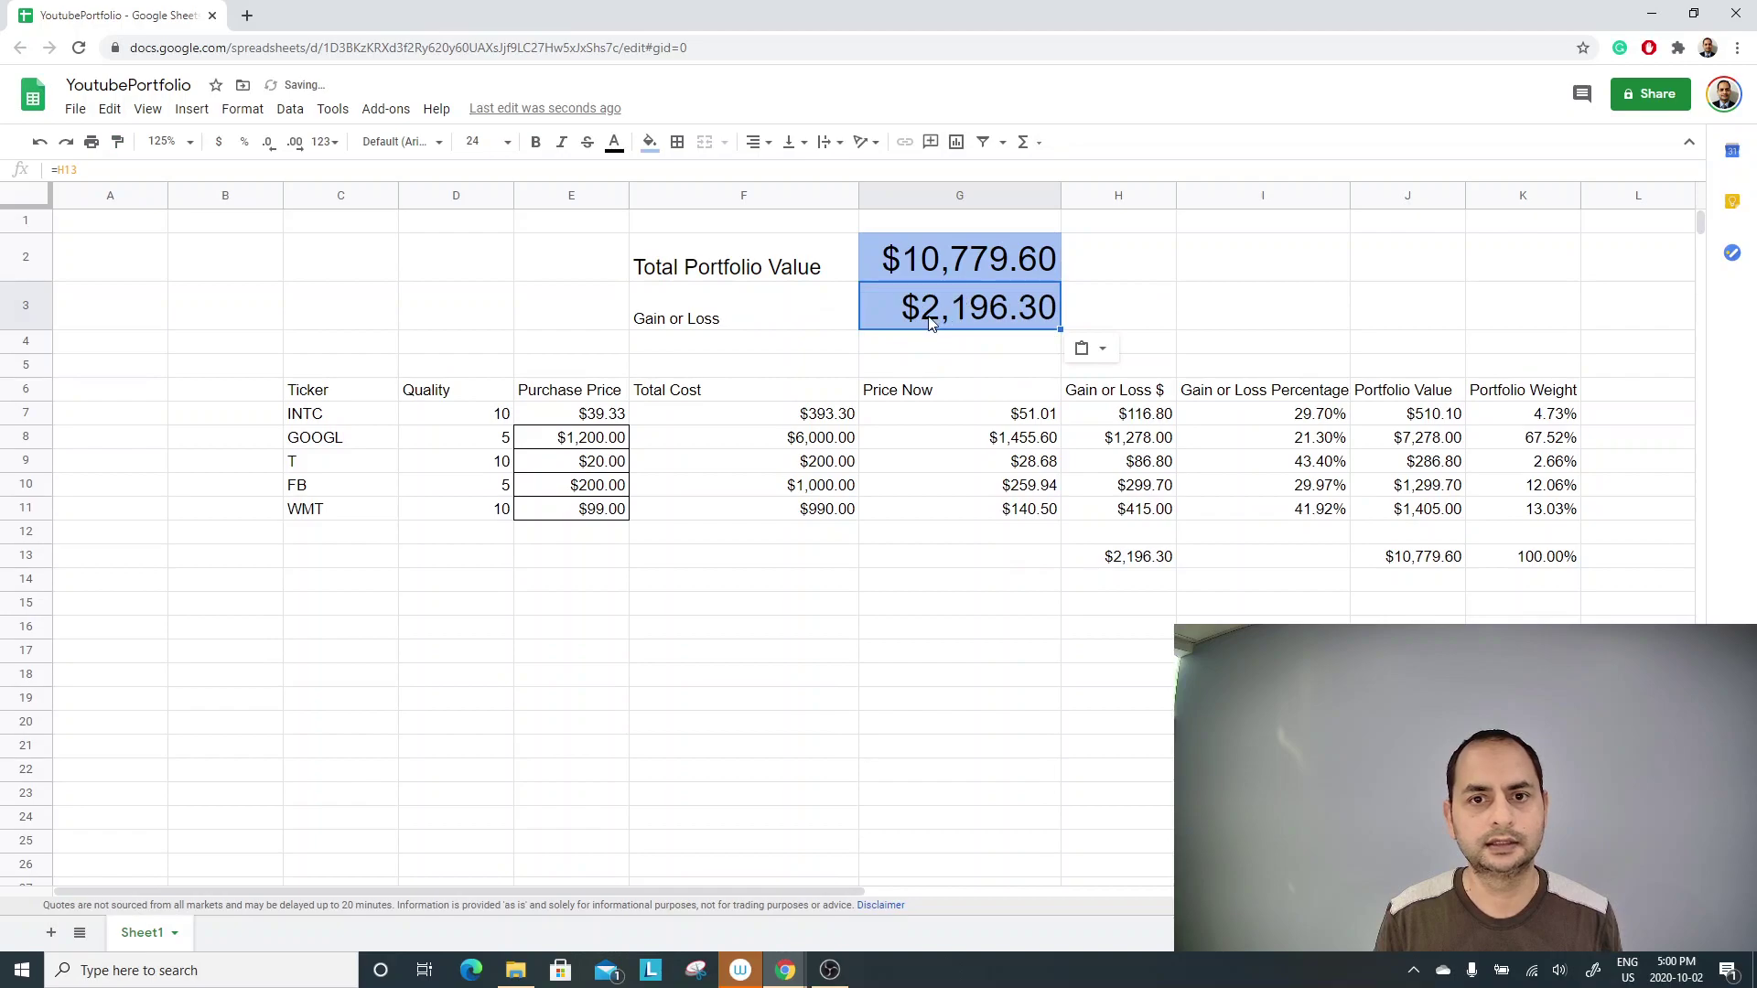
pyautogui.click(649, 142)
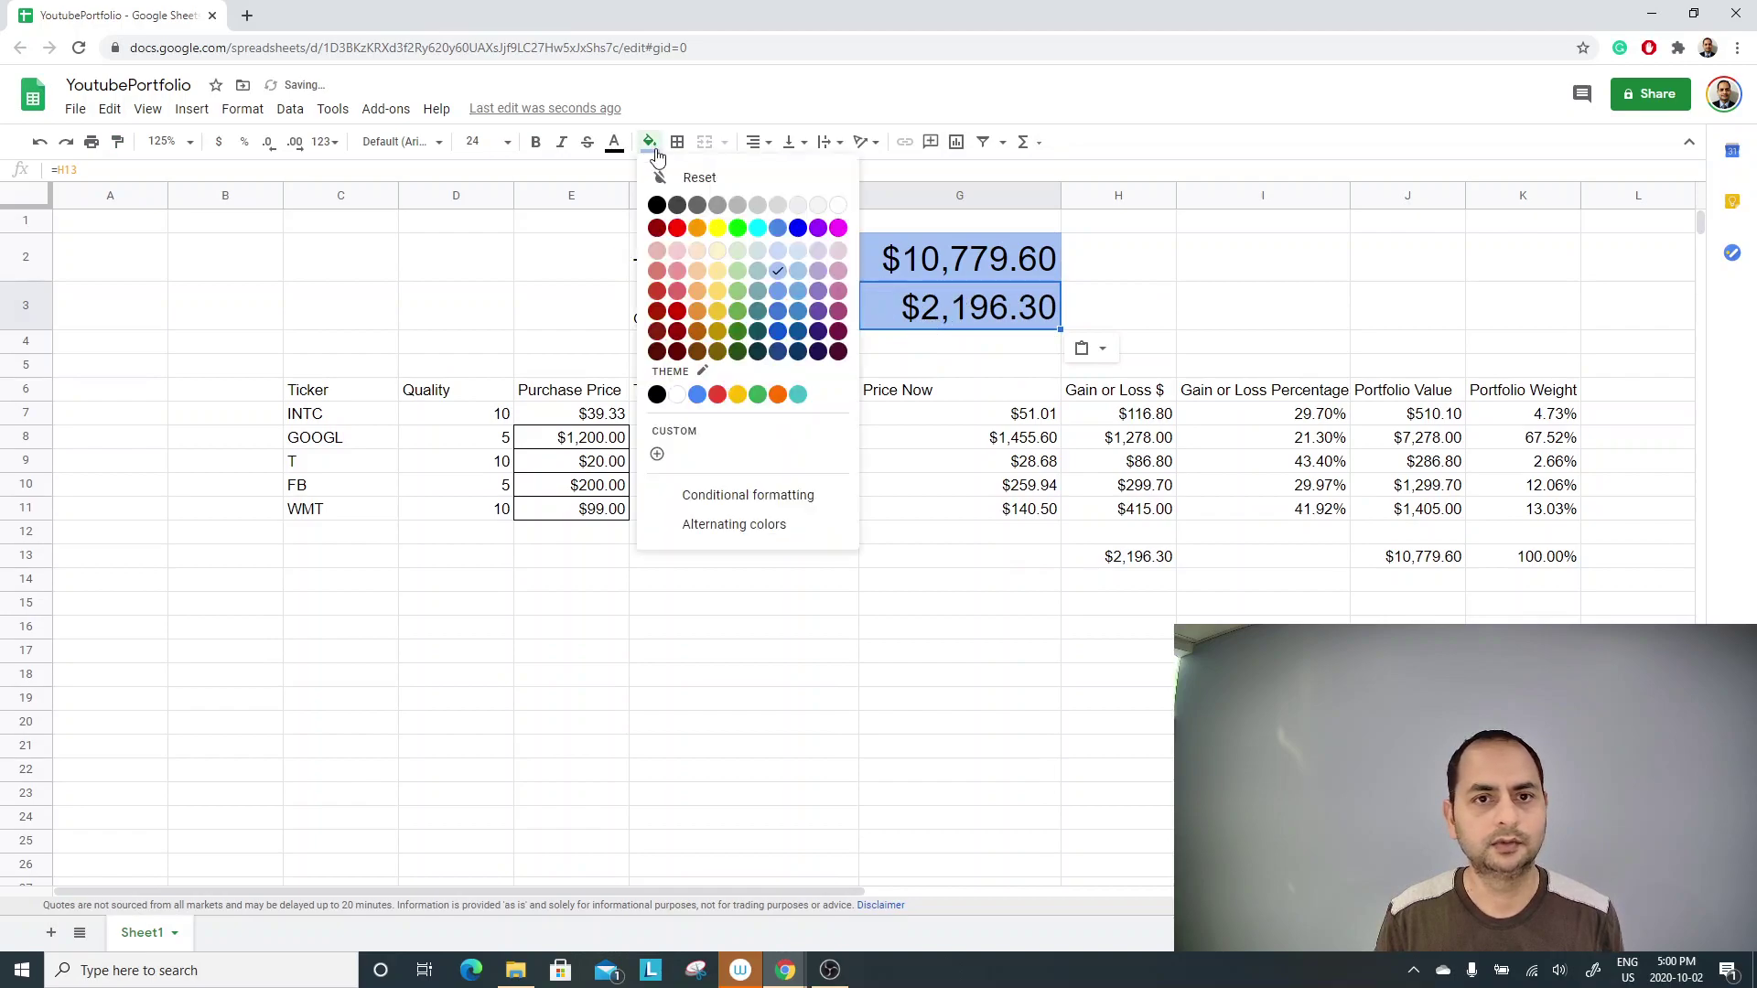
pyautogui.click(738, 229)
# Copy the formatting of the Total Portfolio Value label in F2 onto the Gain or Loss label in F3.
pyautogui.click(705, 308)
pyautogui.click(684, 266)
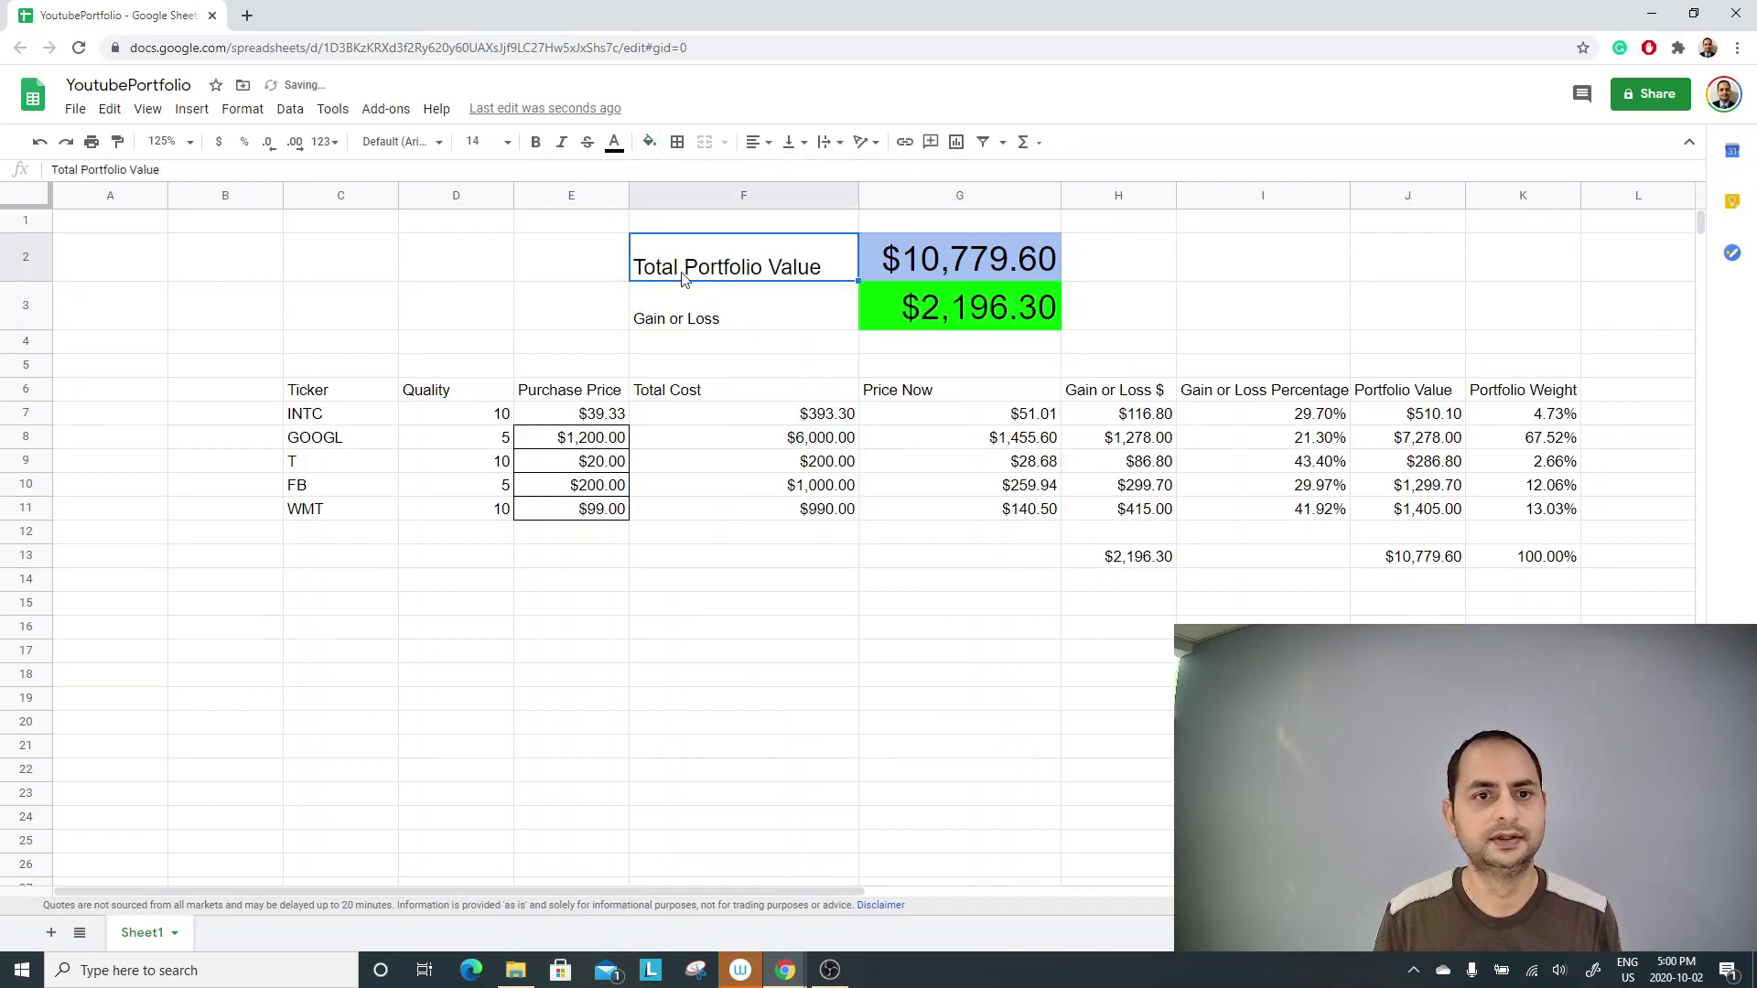
pyautogui.click(114, 145)
pyautogui.click(691, 303)
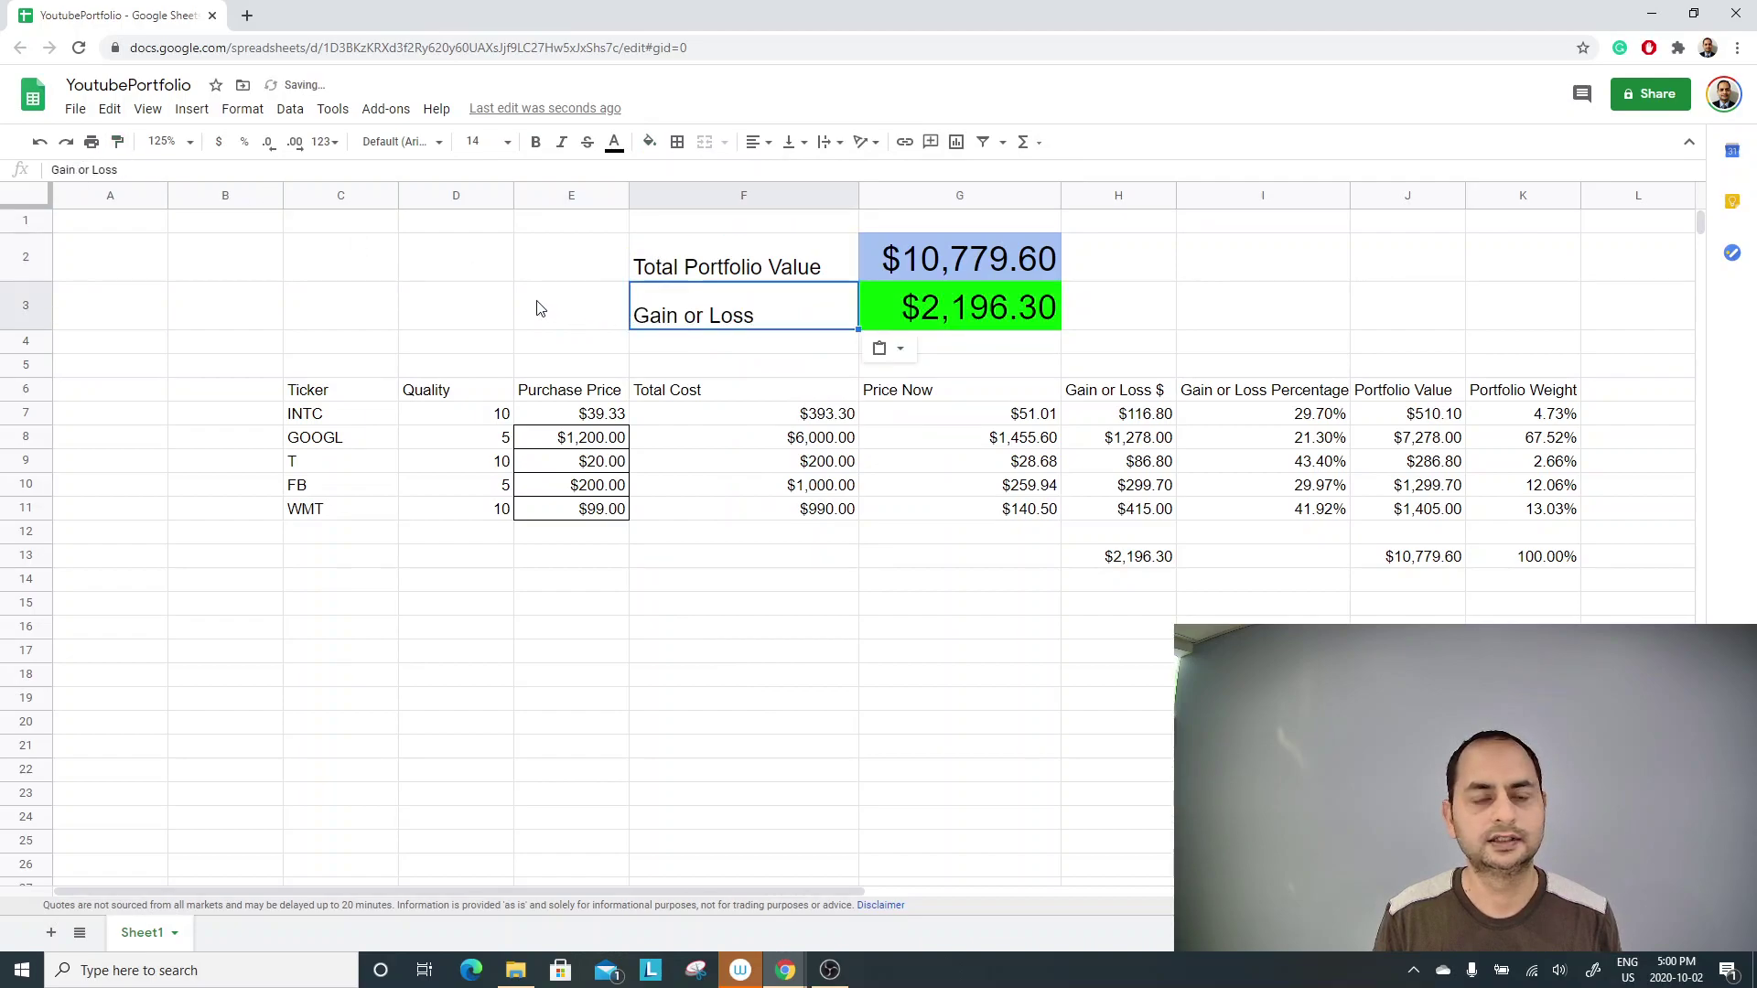
# Apply all borders to the portfolio table in C6:K11.
pyautogui.click(936, 324)
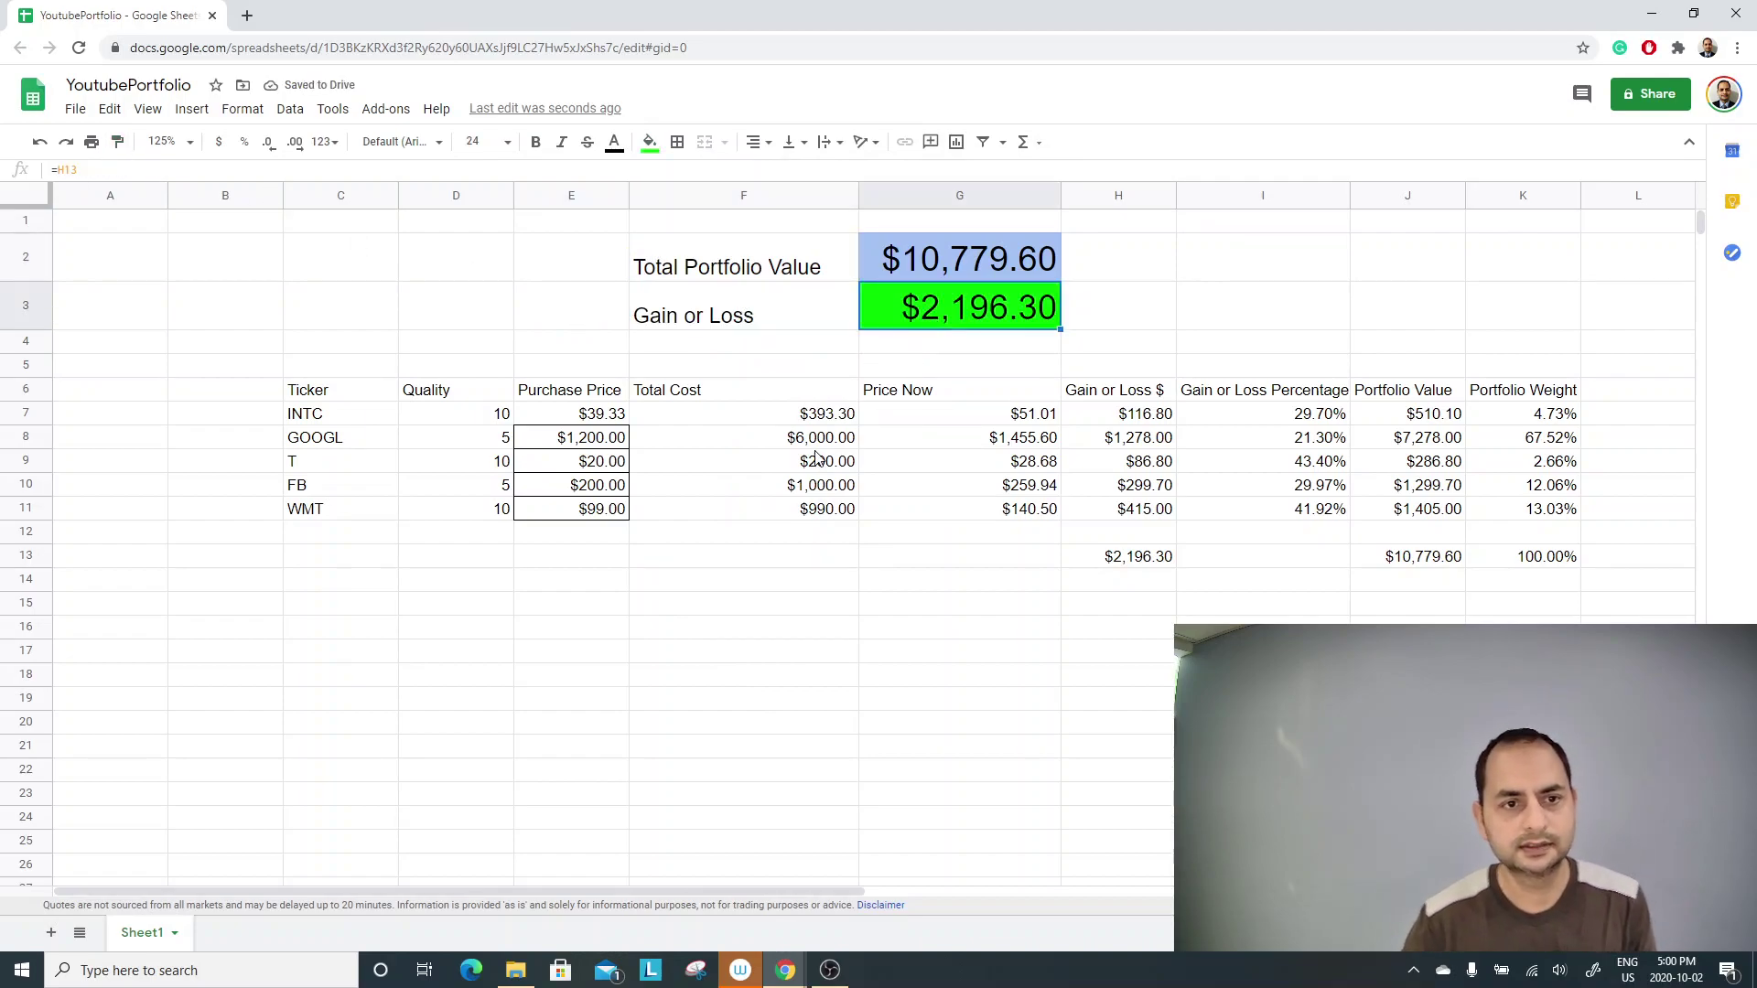
pyautogui.moveTo(307, 396); pyautogui.dragTo(1502, 517)
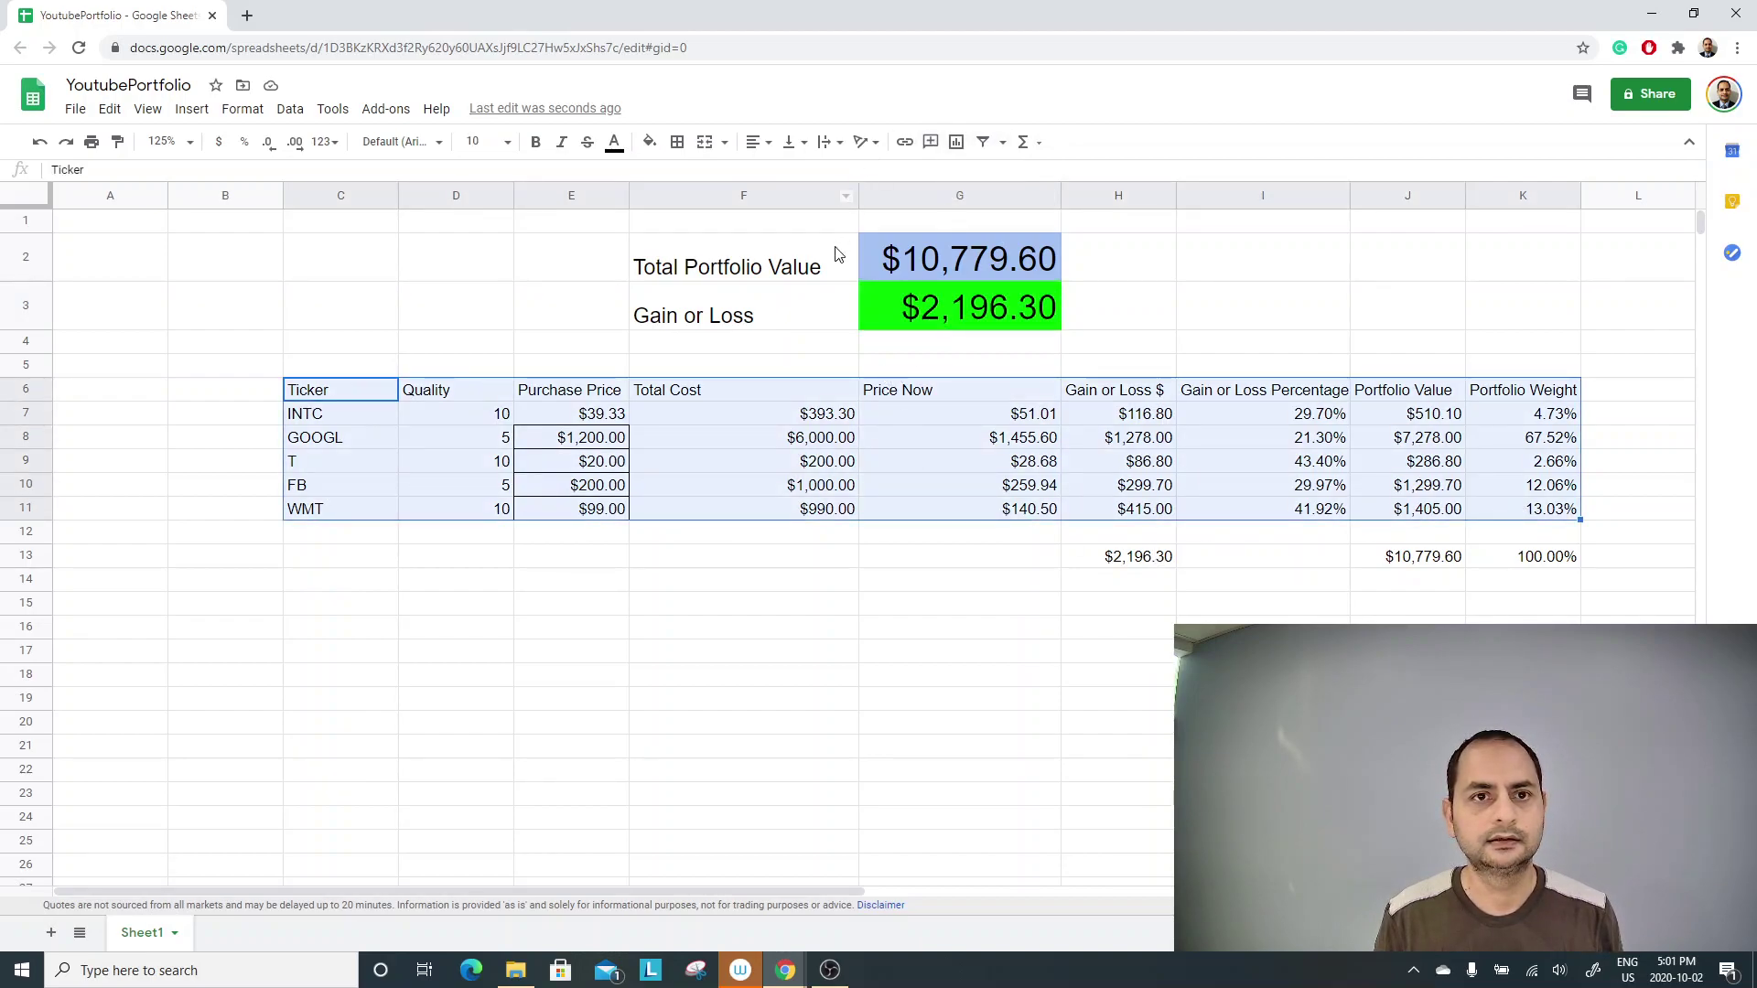
pyautogui.click(677, 141)
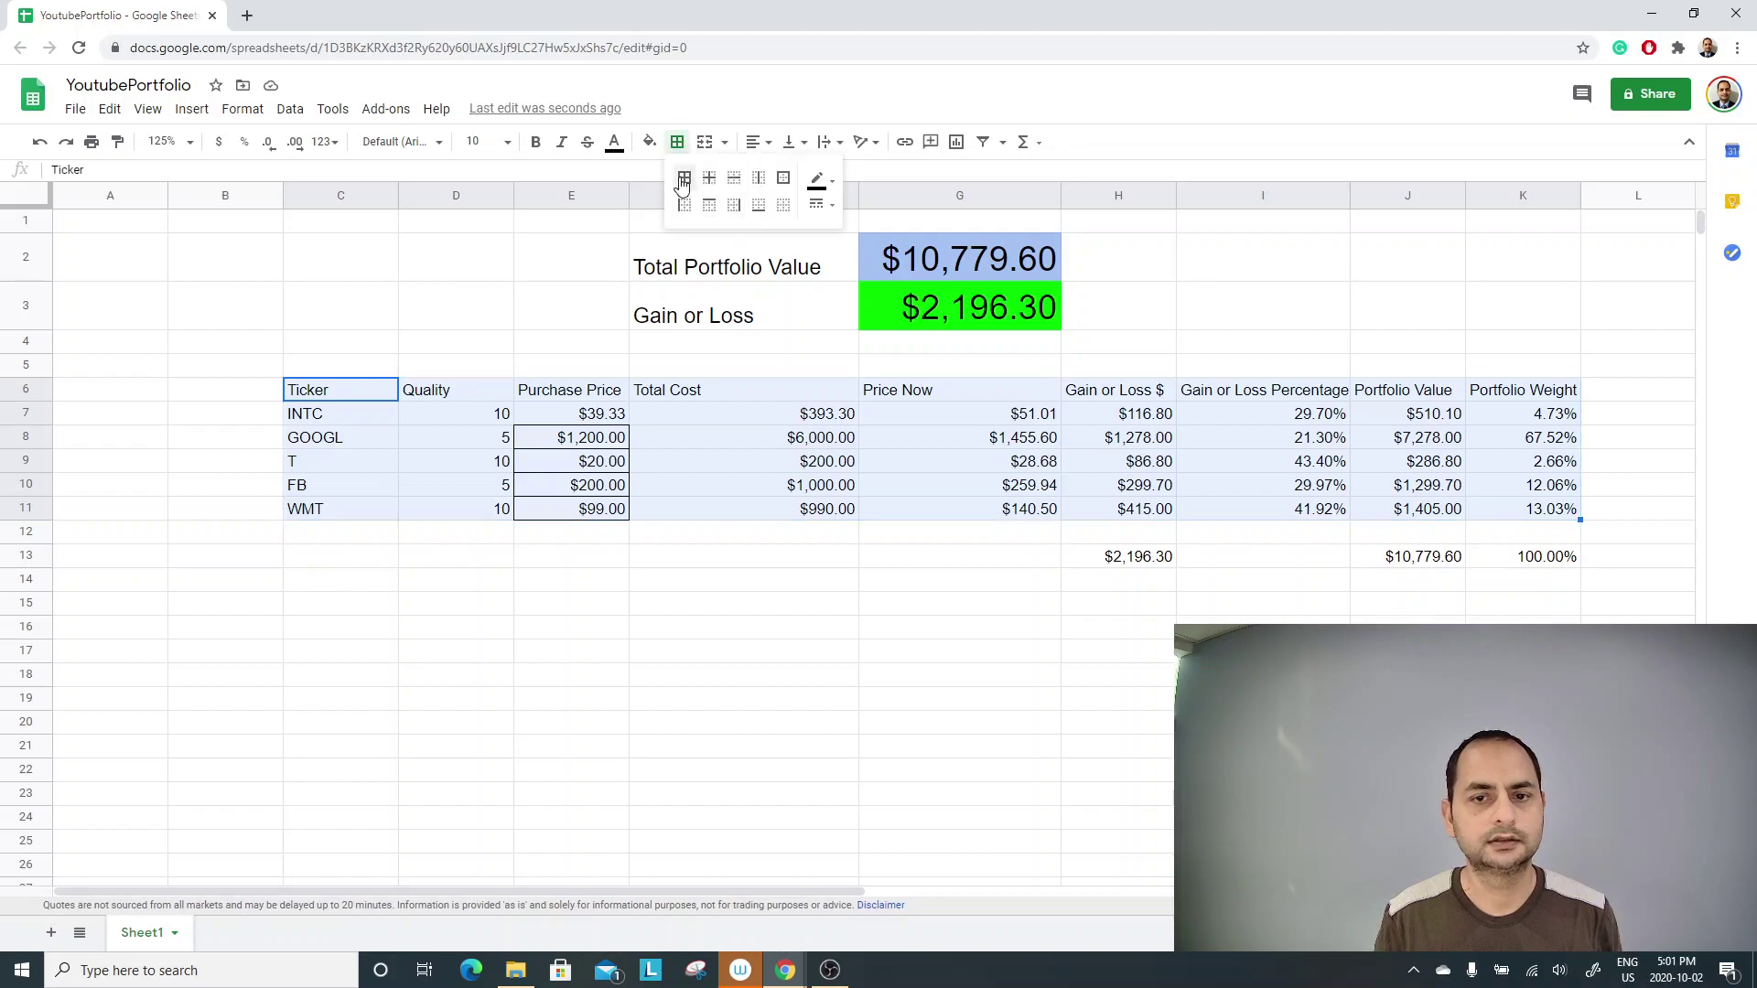
pyautogui.click(685, 177)
pyautogui.click(499, 444)
# Fill the table's header row from Ticker to Portfolio Weight (C6:K6) with orange.
pyautogui.moveTo(340, 390); pyautogui.dragTo(1523, 390)
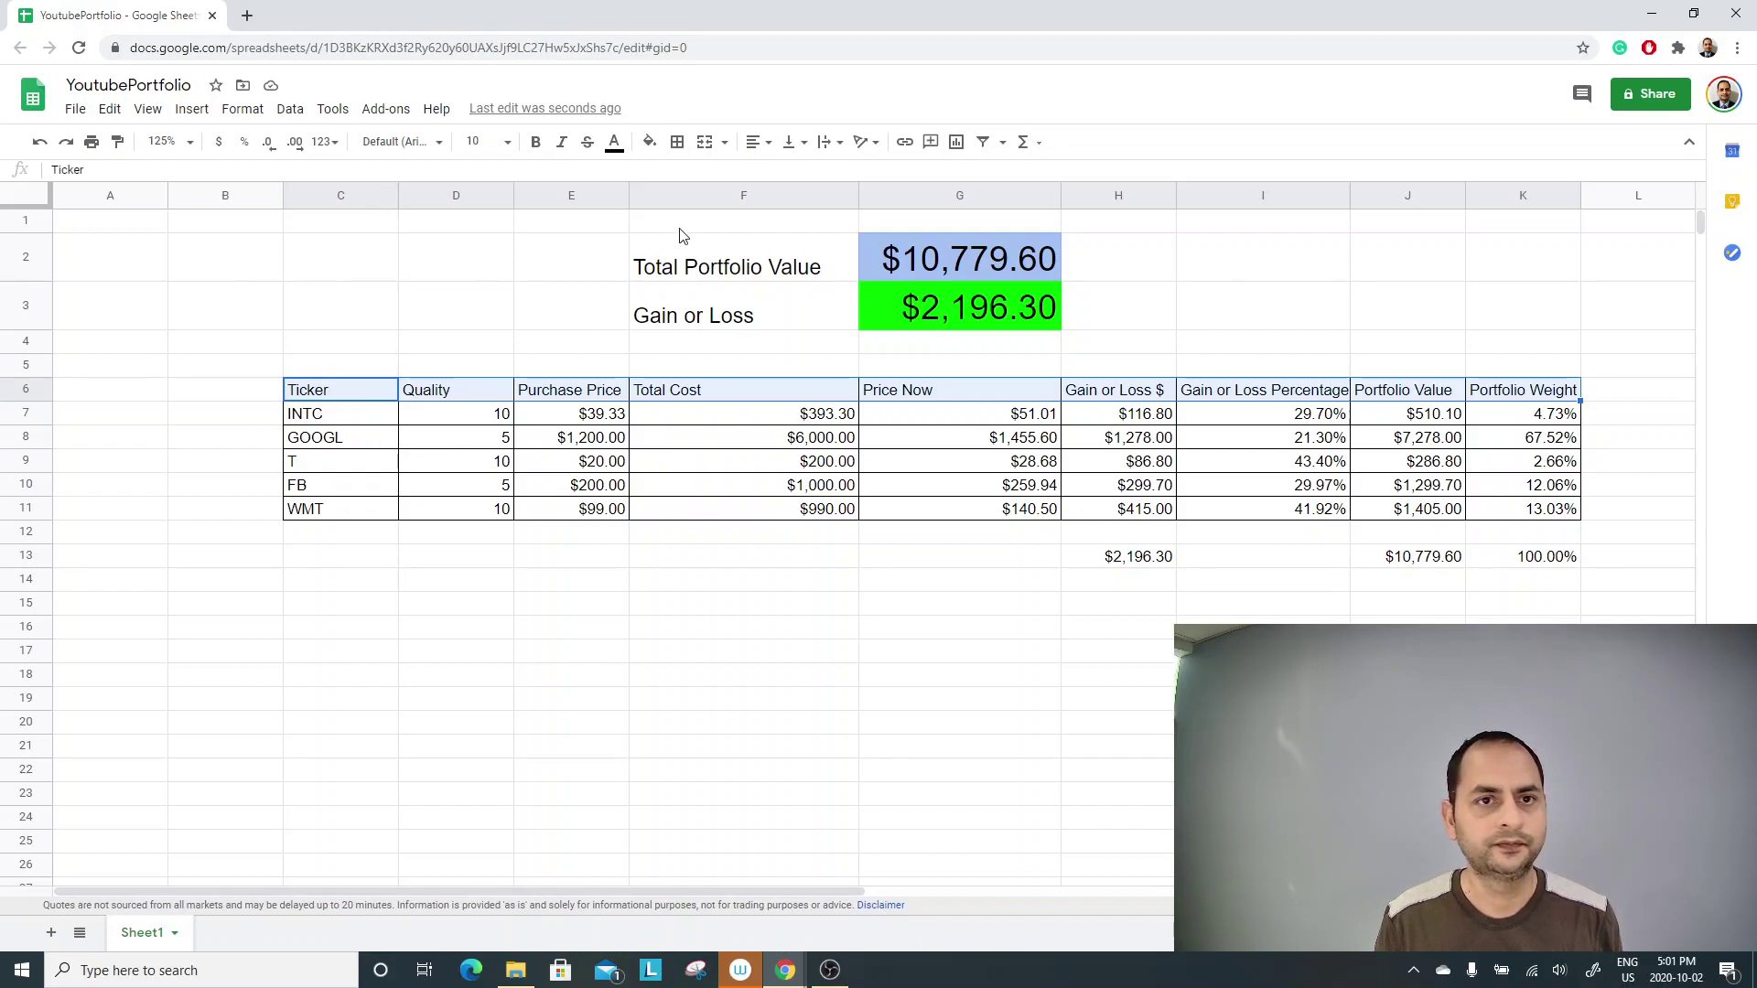
pyautogui.click(651, 145)
pyautogui.click(699, 229)
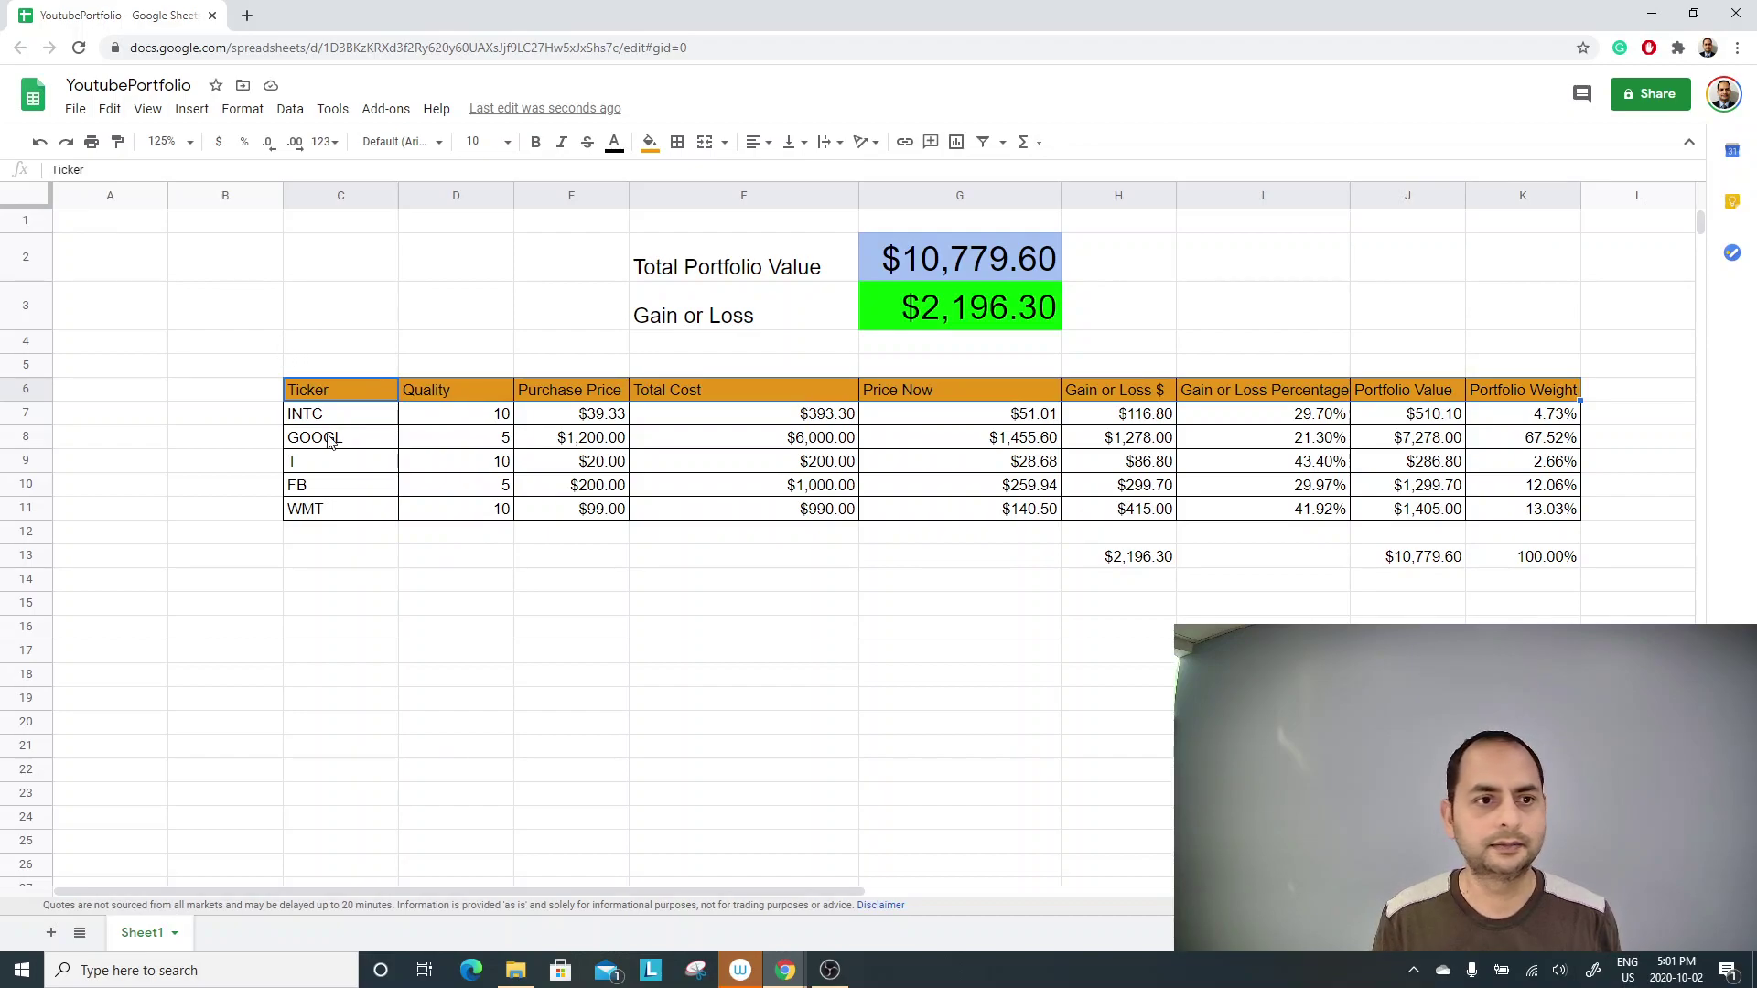
pyautogui.keyDown('shift'); pyautogui.click(1501, 394); pyautogui.keyUp('shift')
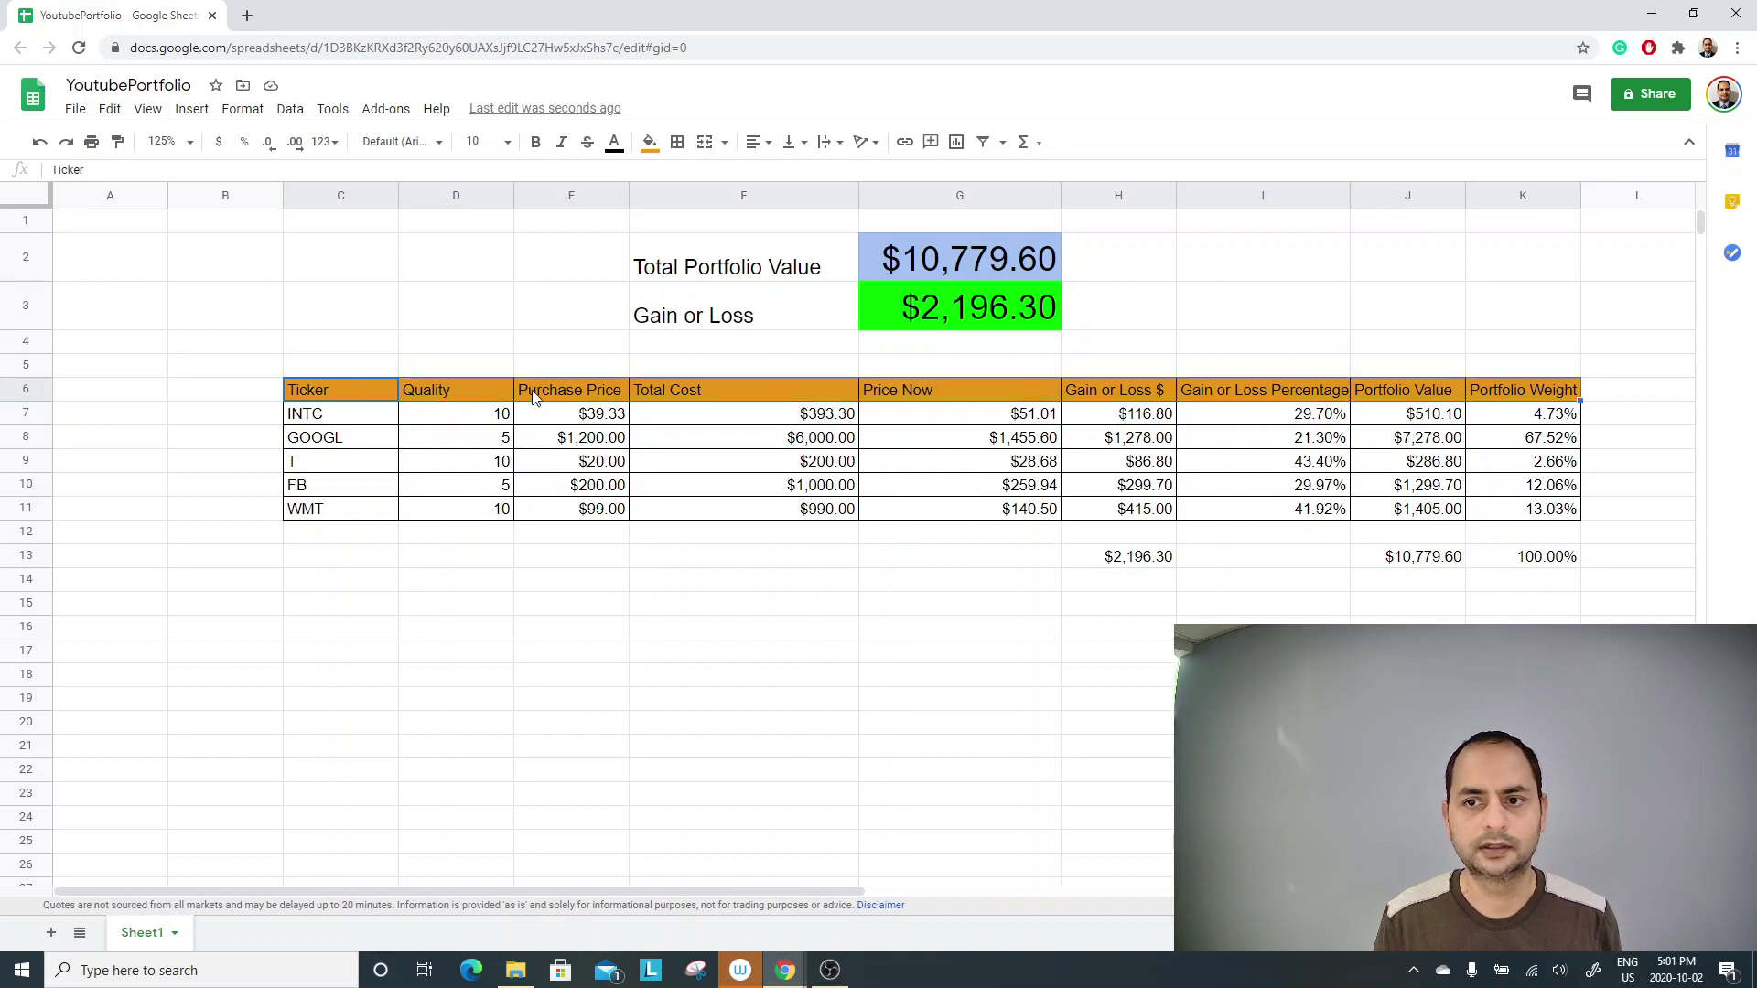
# Make the table's header row from Ticker to Portfolio Weight (C6:K6) bold.
pyautogui.click(535, 142)
pyautogui.click(534, 468)
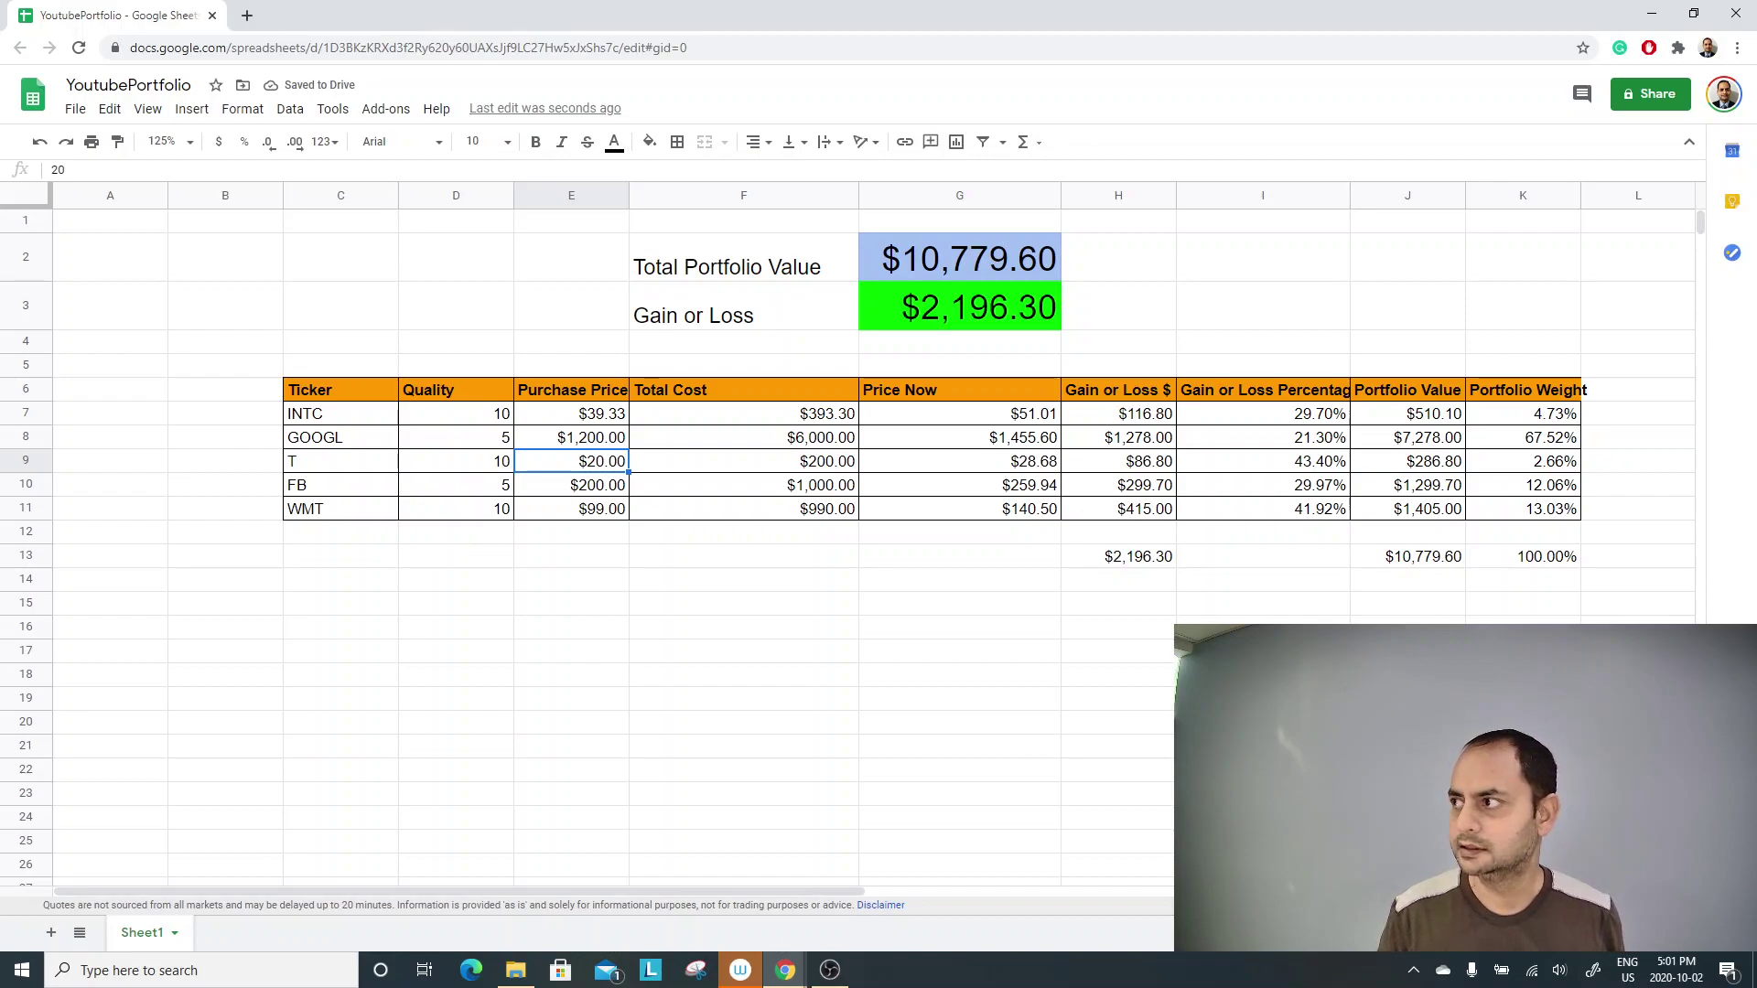
pyautogui.hotkey('alt', 'Tab')
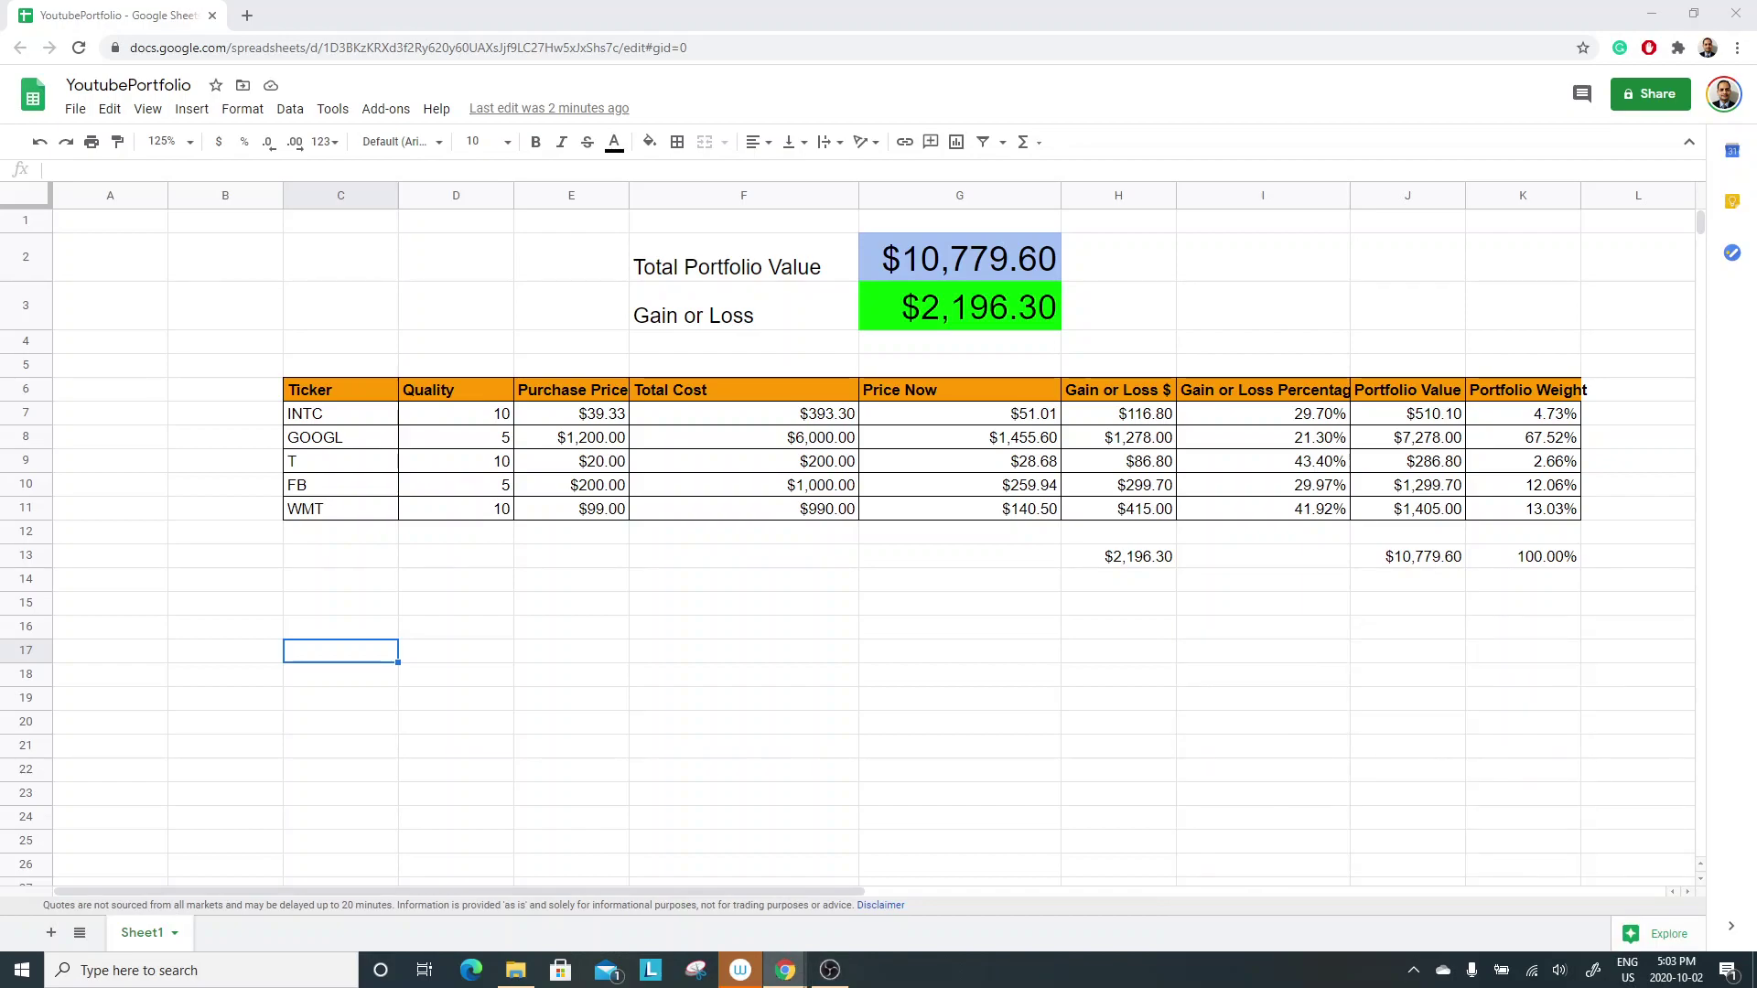
pyautogui.click(817, 701)
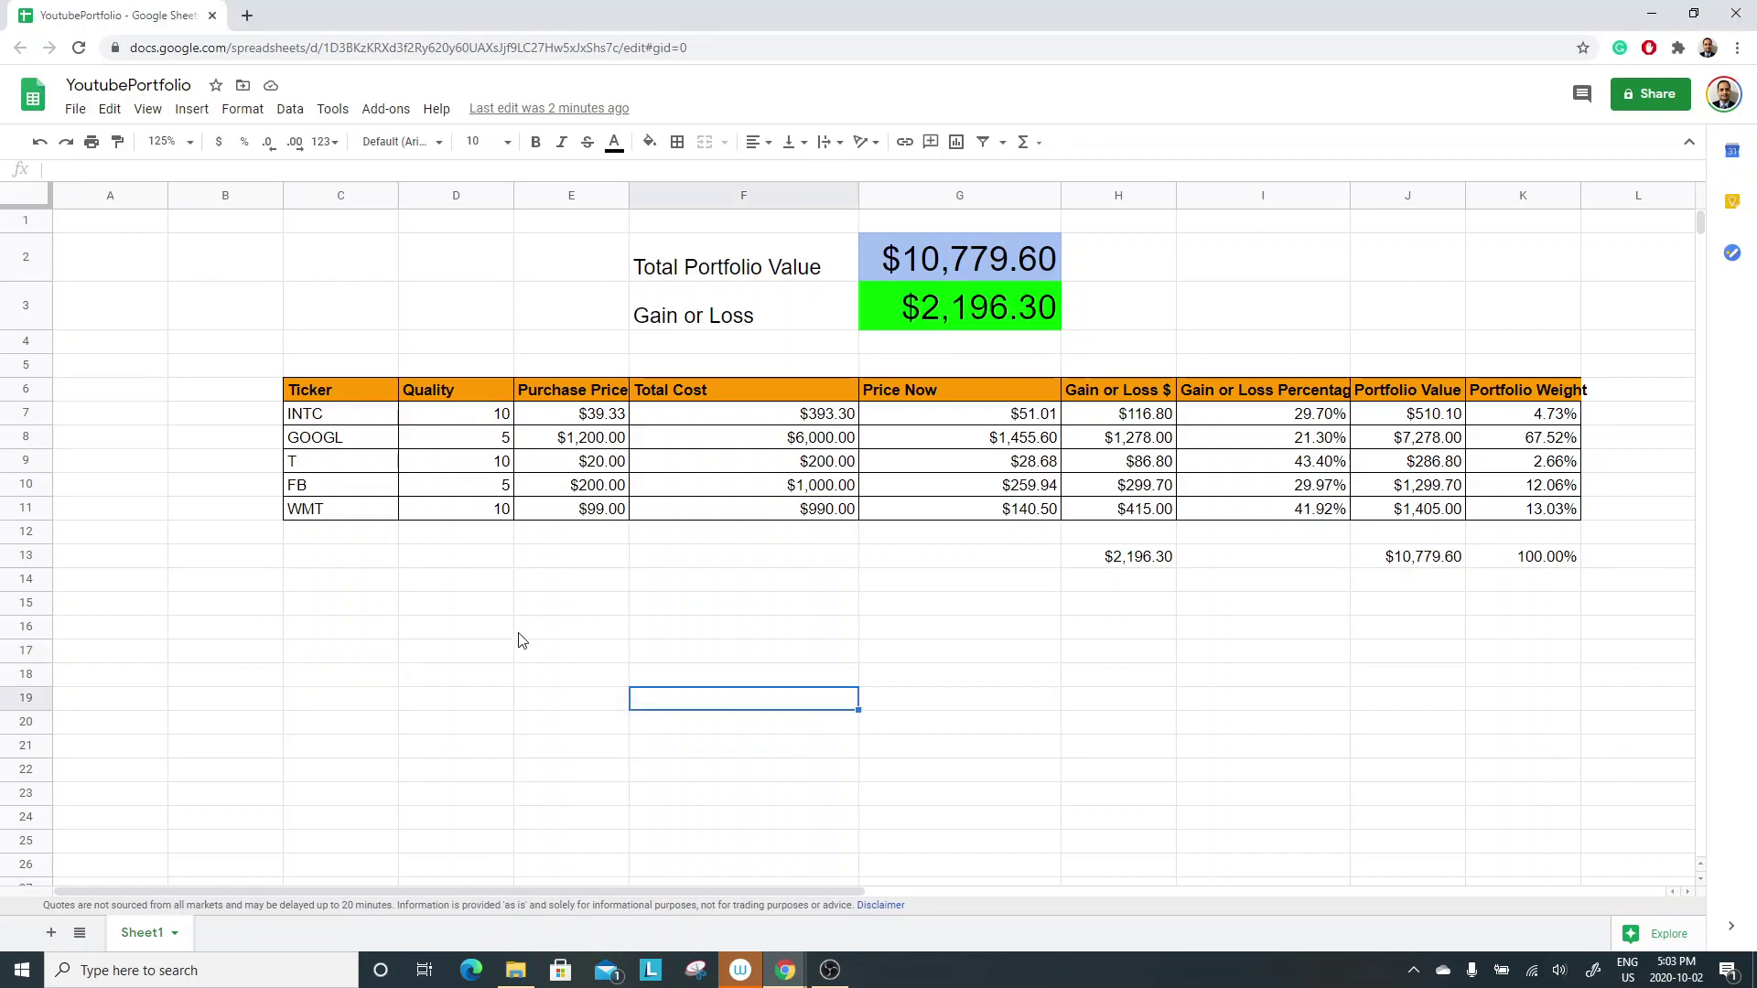
# Insert a column chart from the portfolio table C6:K11 and move it below the table.
pyautogui.scroll(-1, 514, 631)
pyautogui.moveTo(342, 329); pyautogui.dragTo(1516, 434)
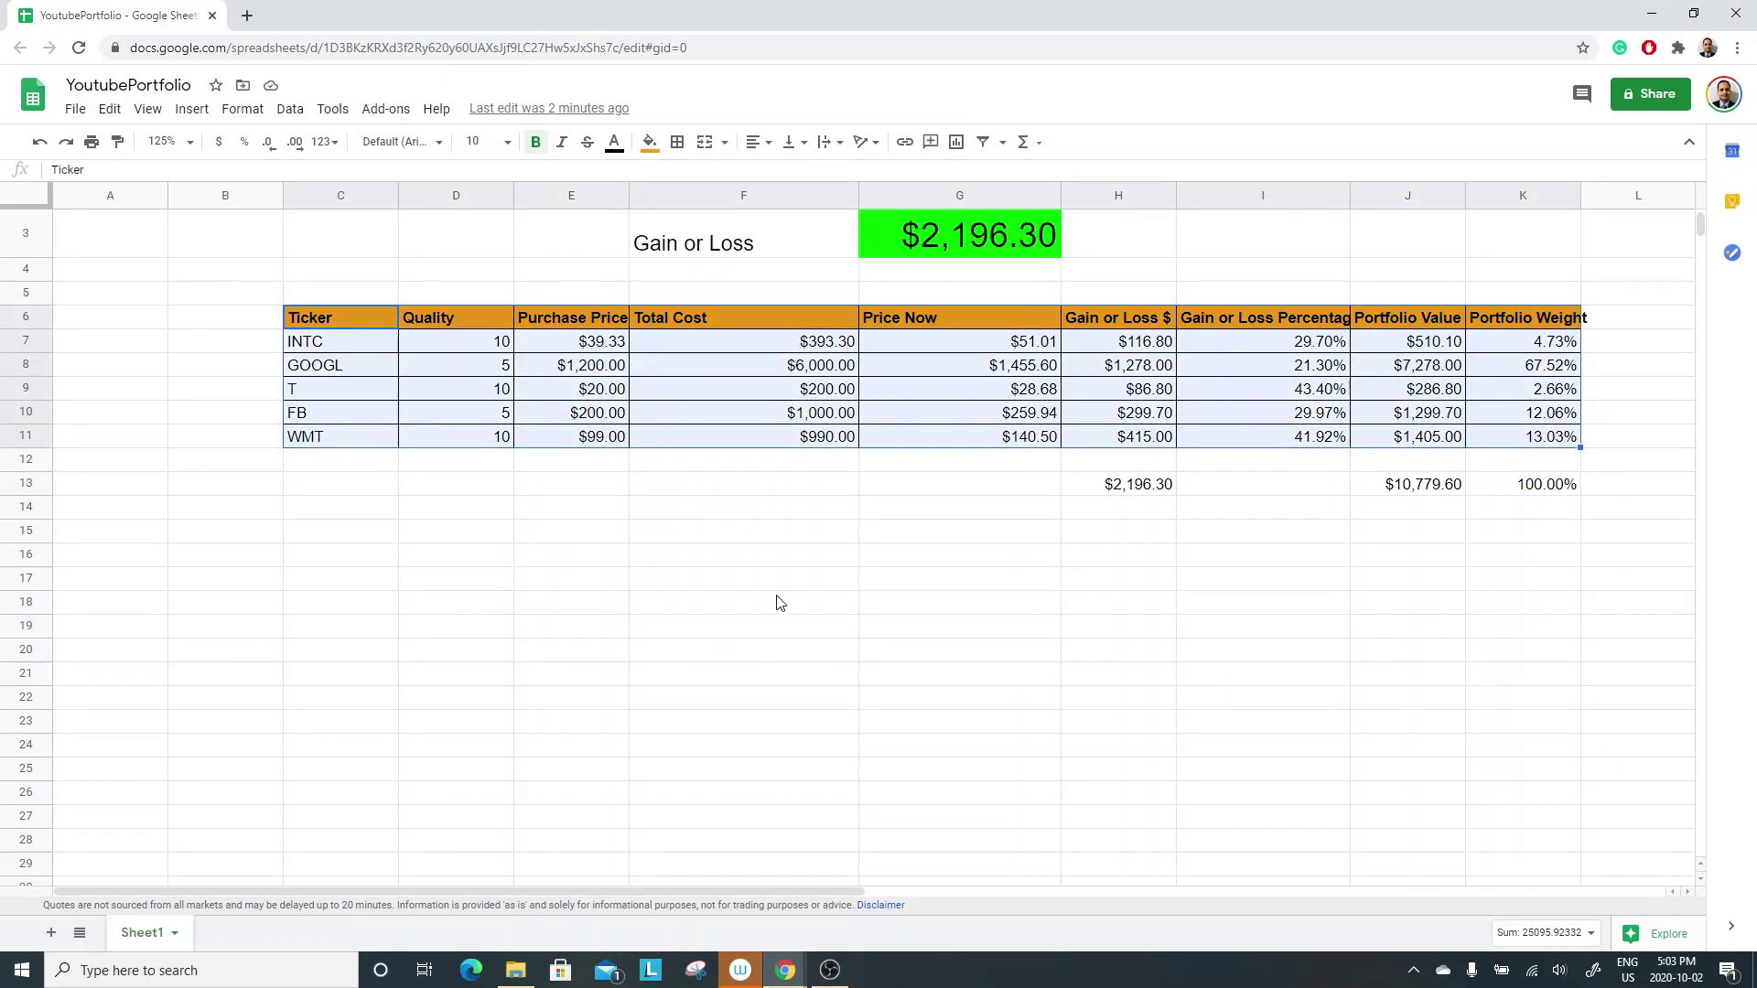
pyautogui.click(956, 144)
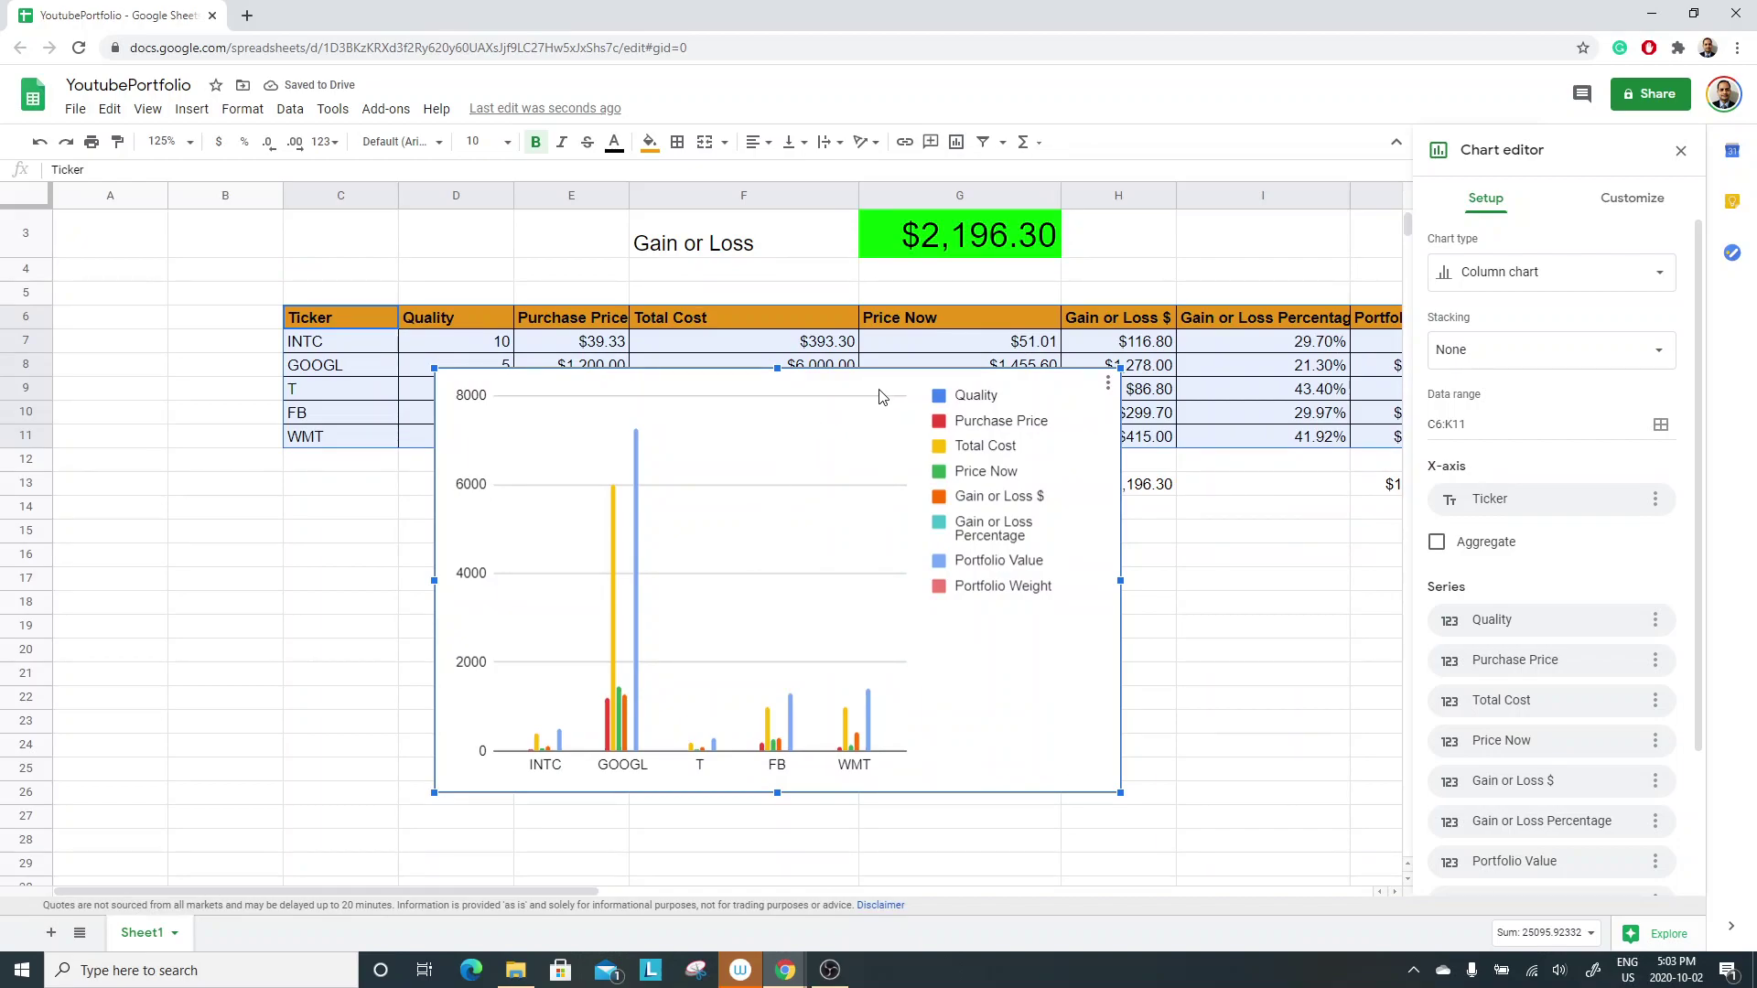
pyautogui.moveTo(884, 388); pyautogui.dragTo(559, 523)
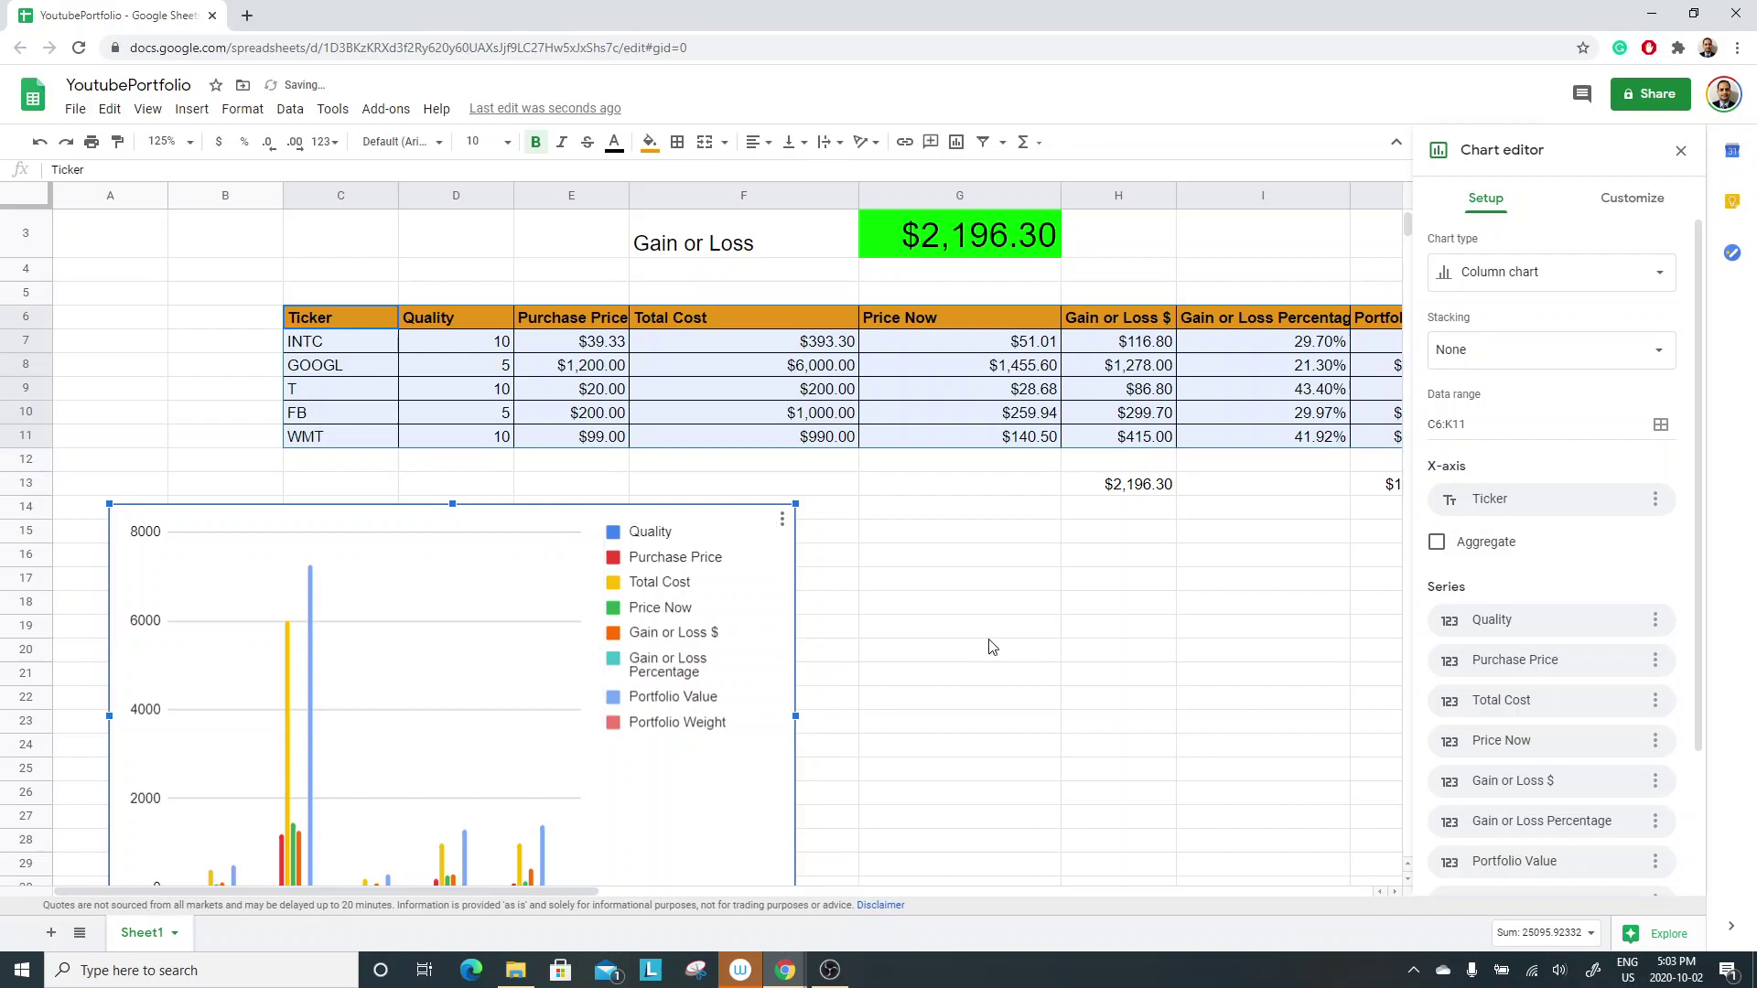
# Remove the Quality, Purchase Price, Price Now, Gain or Loss Percentage and Portfolio Weight series from the column chart.
pyautogui.scroll(-2, 961, 616)
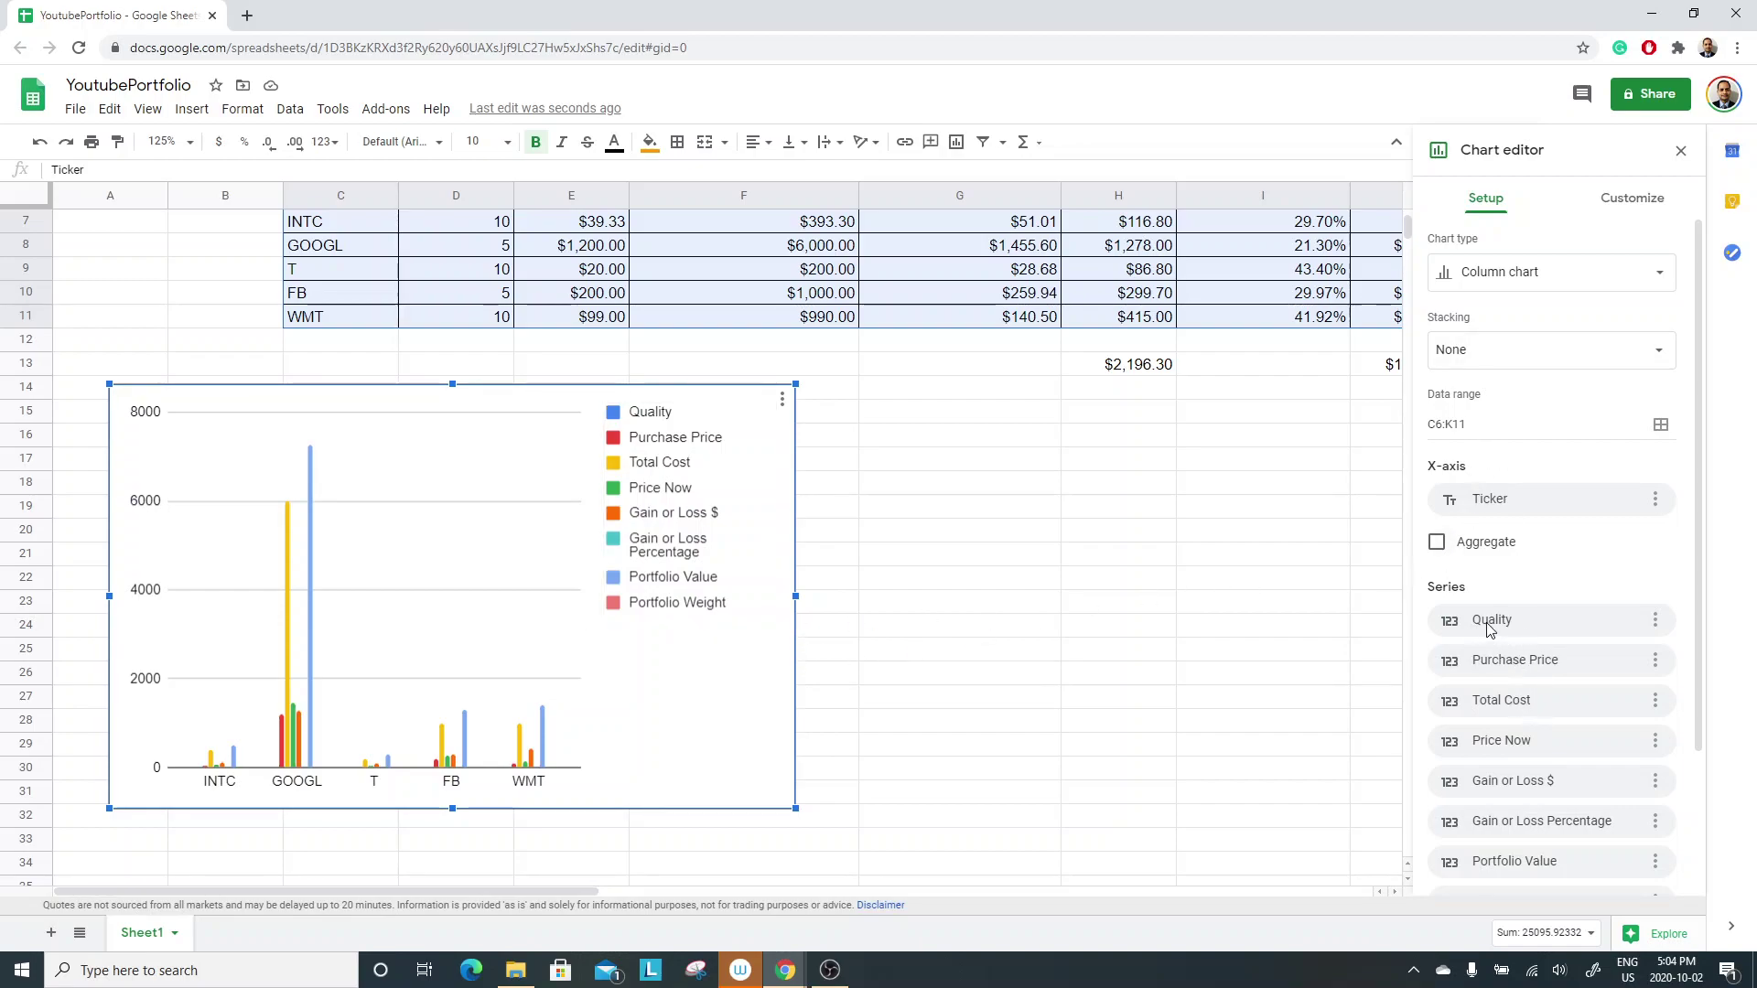
pyautogui.click(1655, 622)
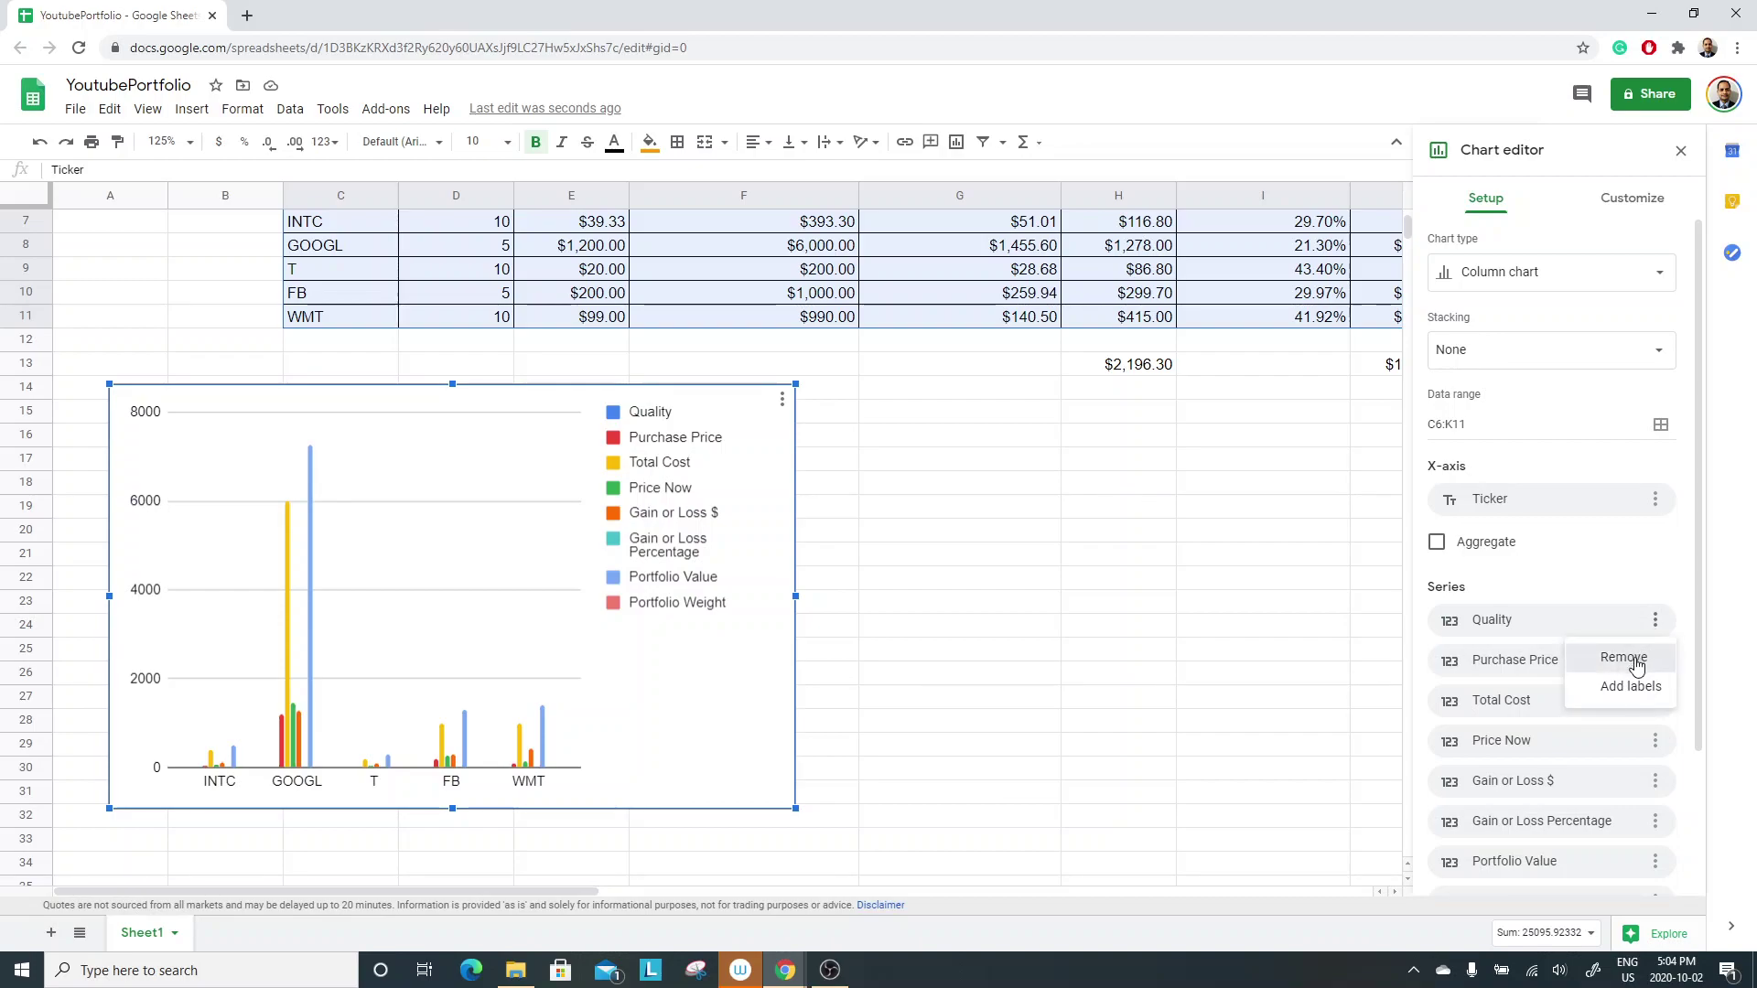
pyautogui.click(1636, 663)
pyautogui.click(1656, 623)
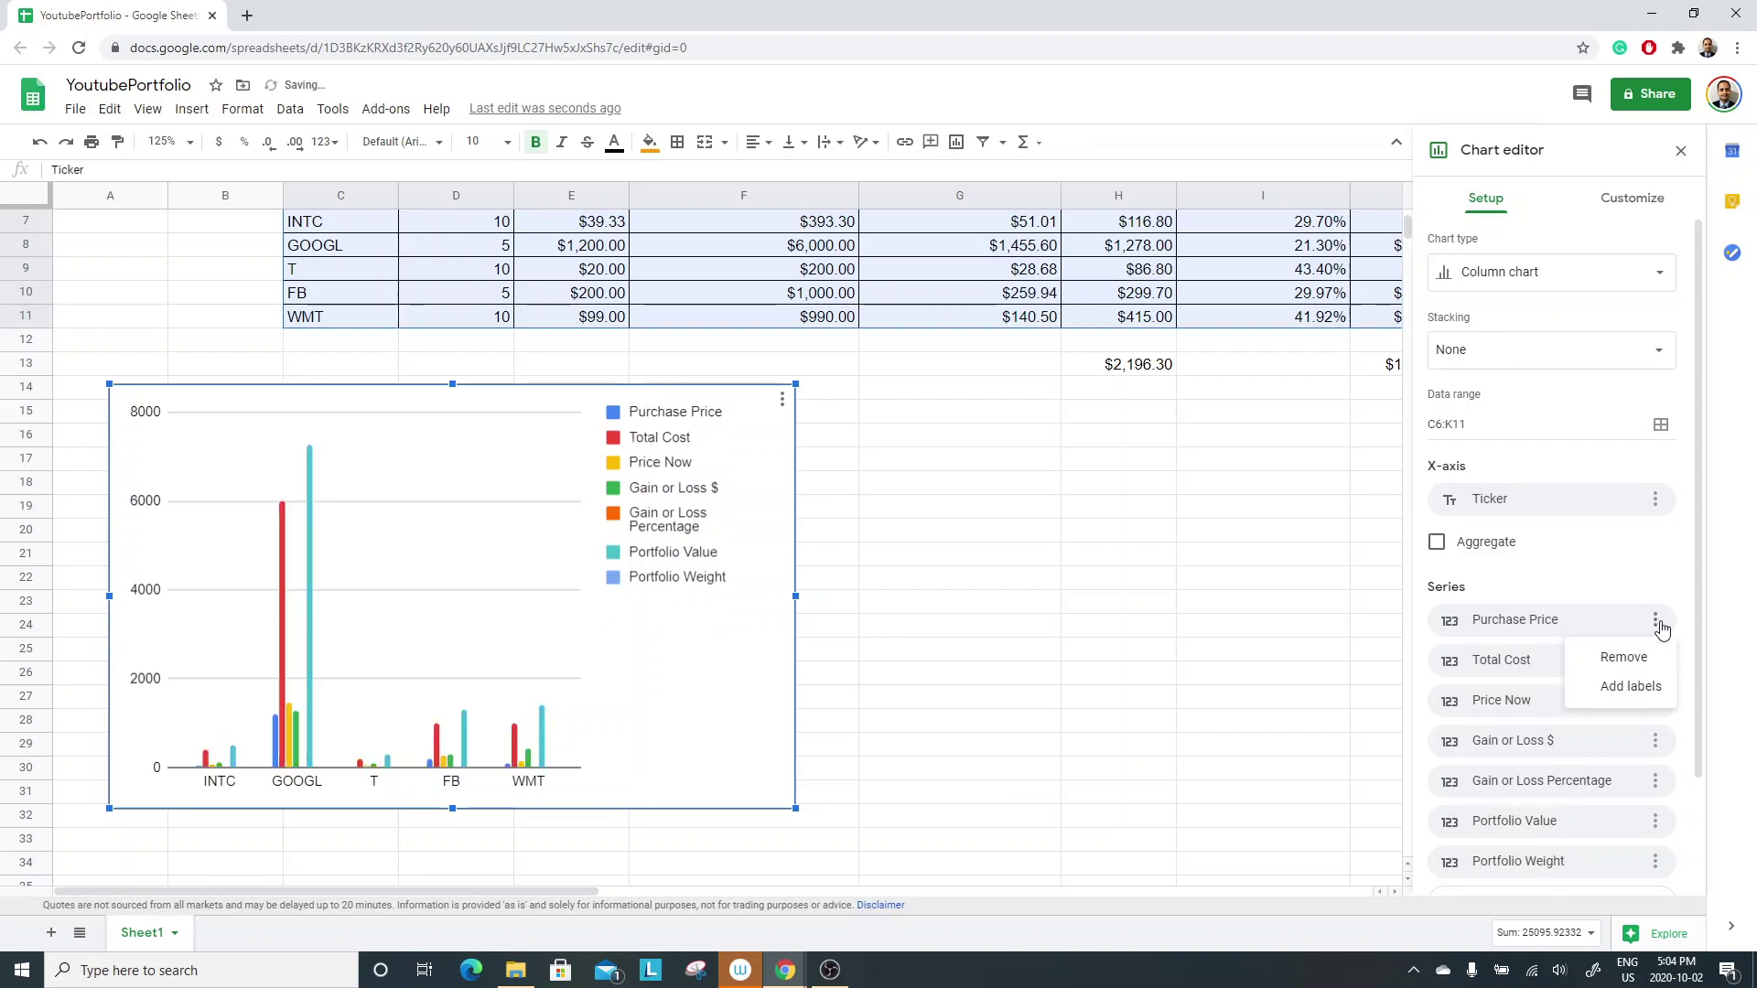
pyautogui.click(1641, 665)
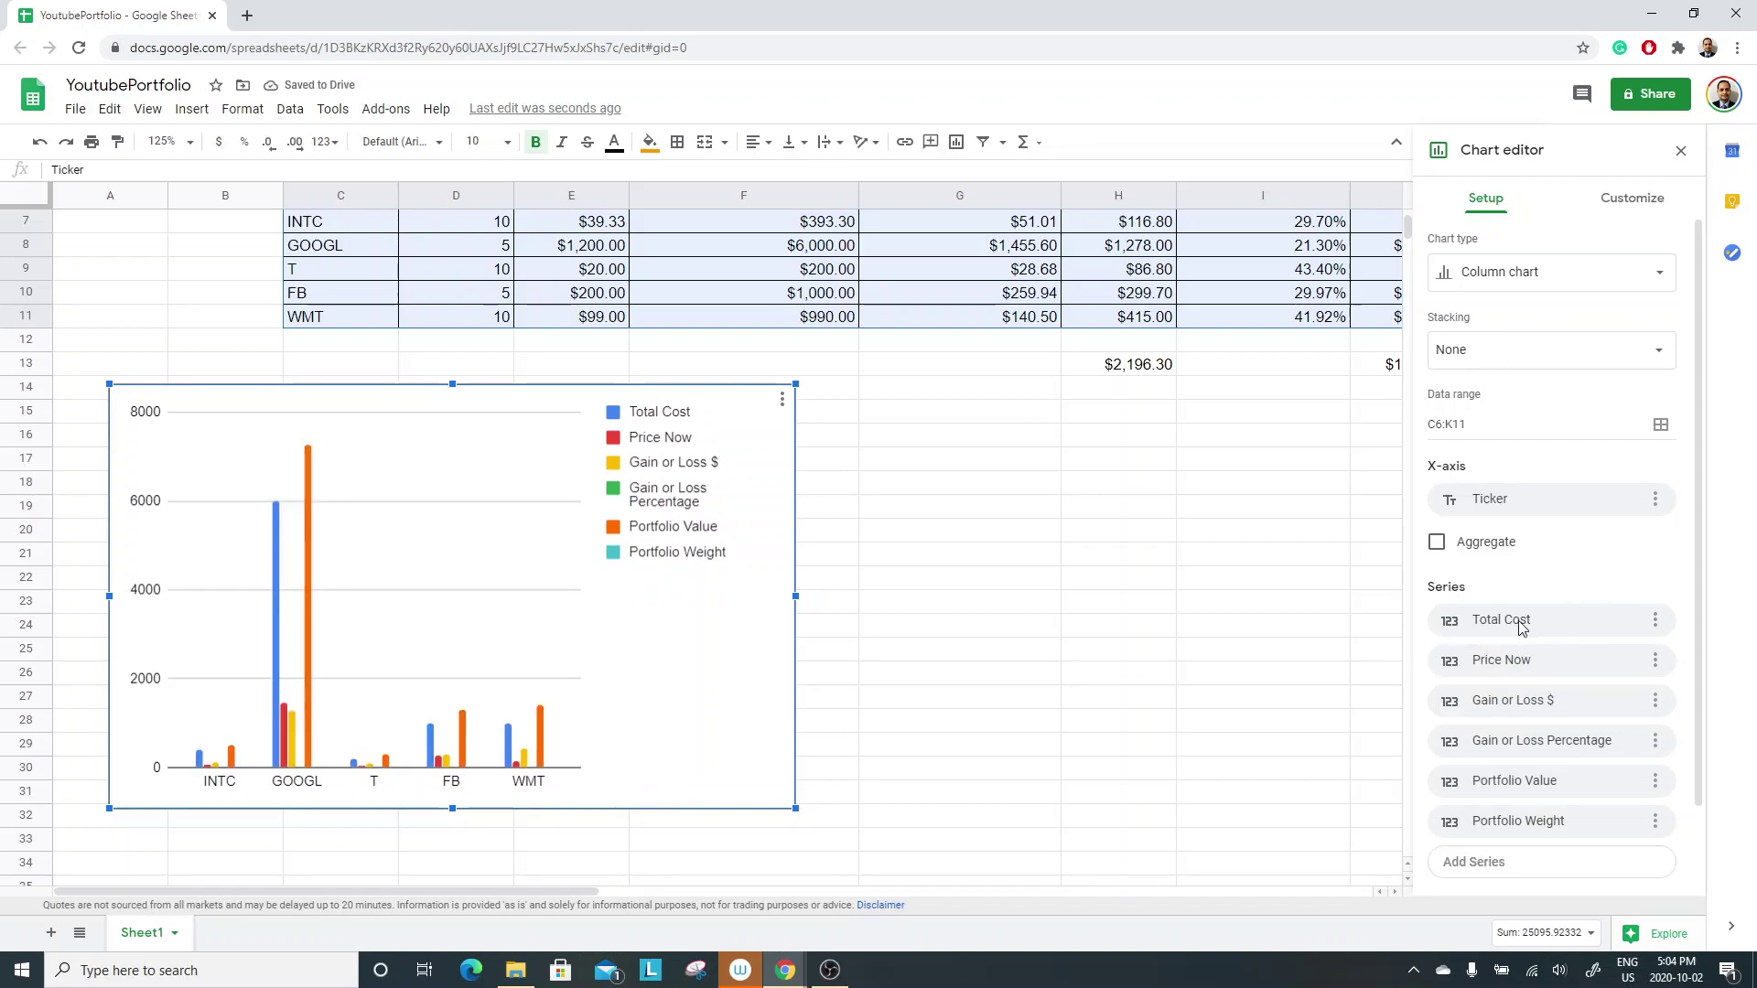
pyautogui.click(1654, 660)
pyautogui.click(1615, 700)
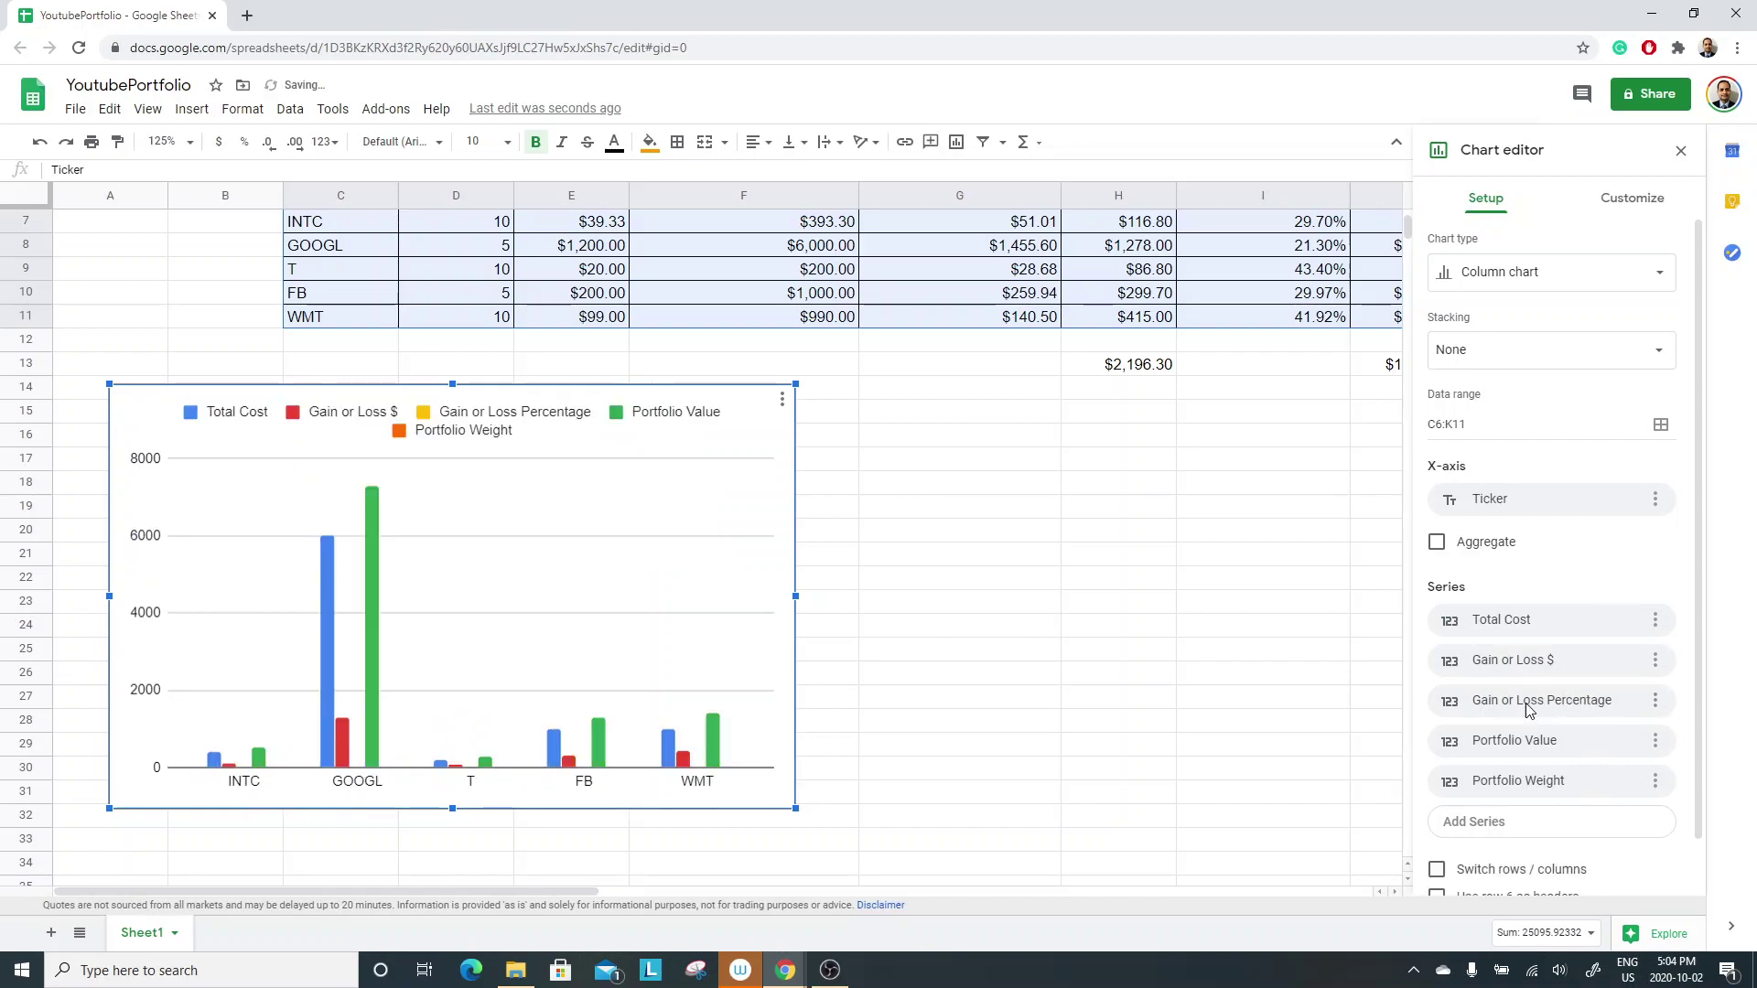
pyautogui.click(1656, 702)
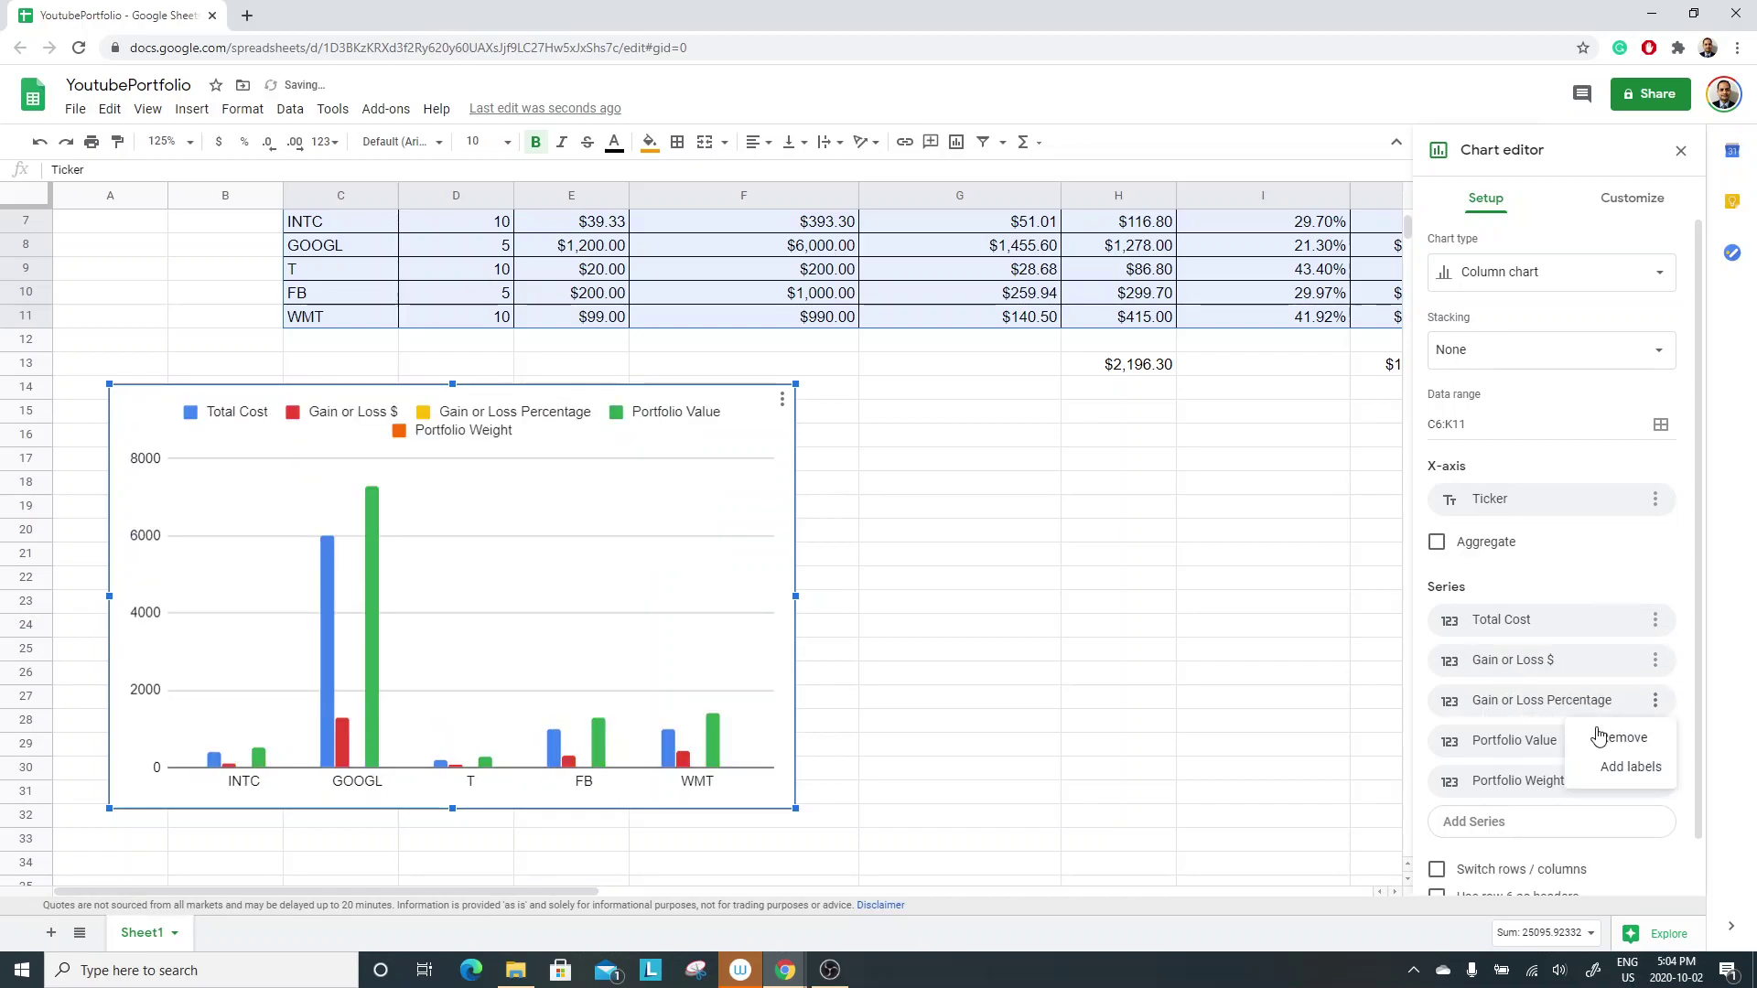
pyautogui.click(1620, 739)
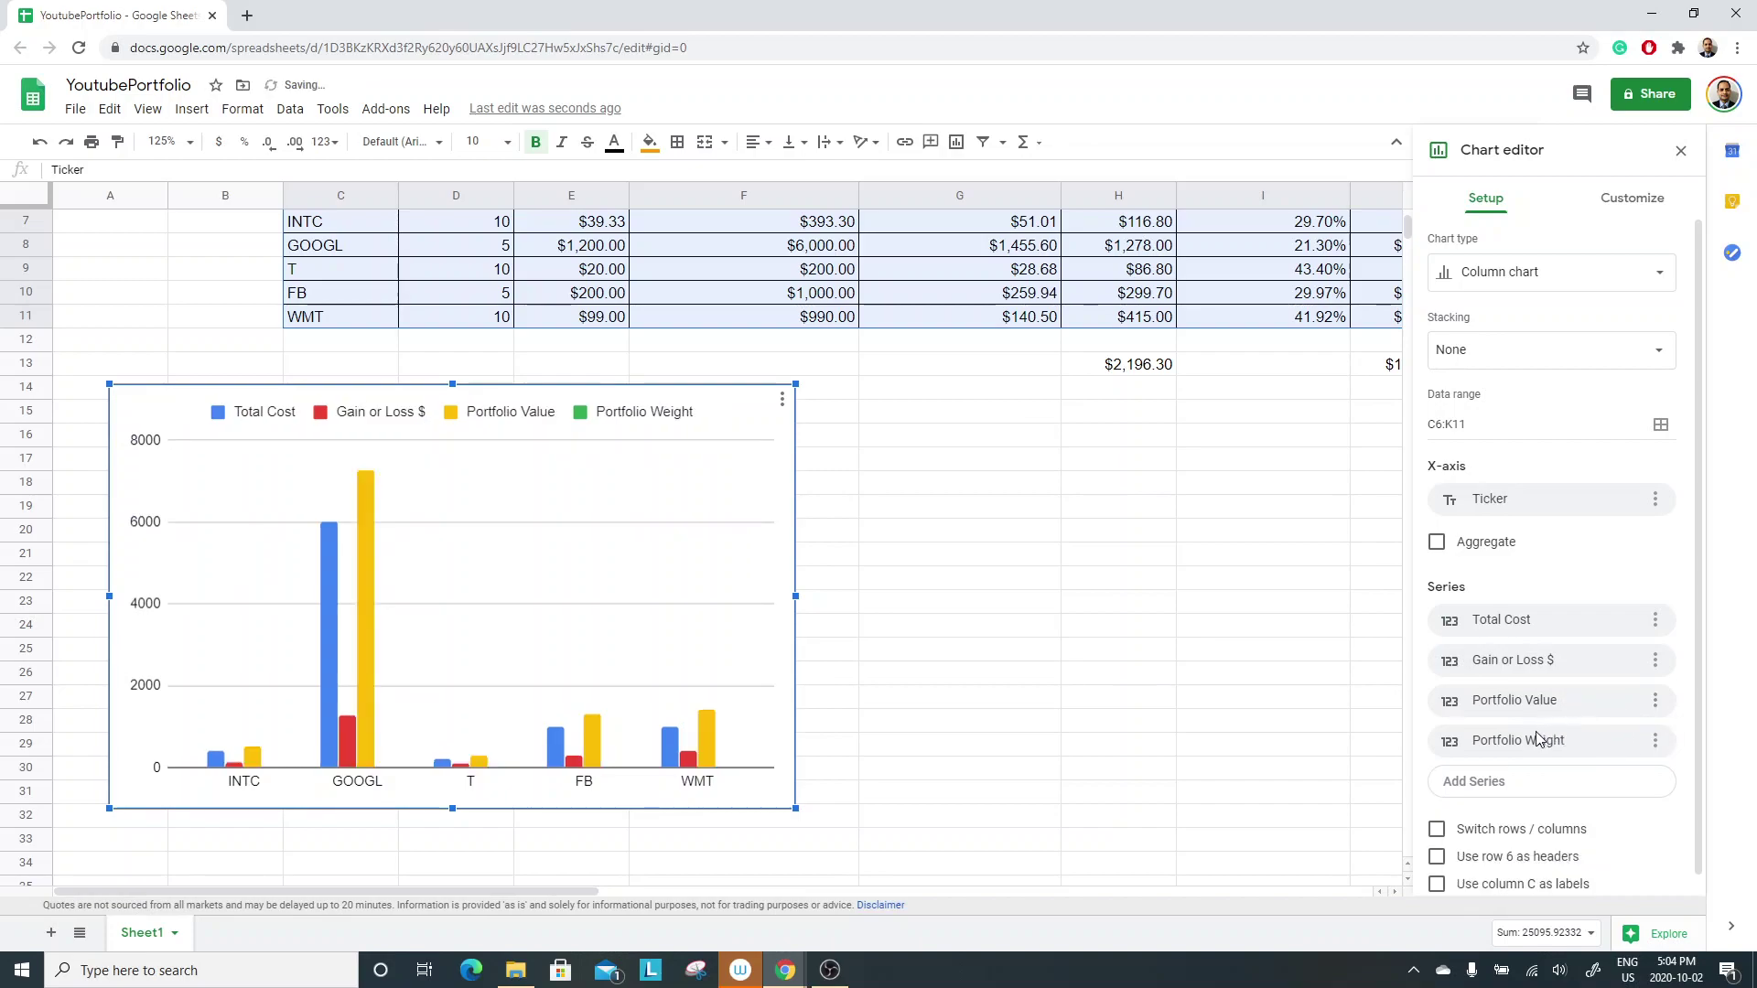
pyautogui.click(1656, 742)
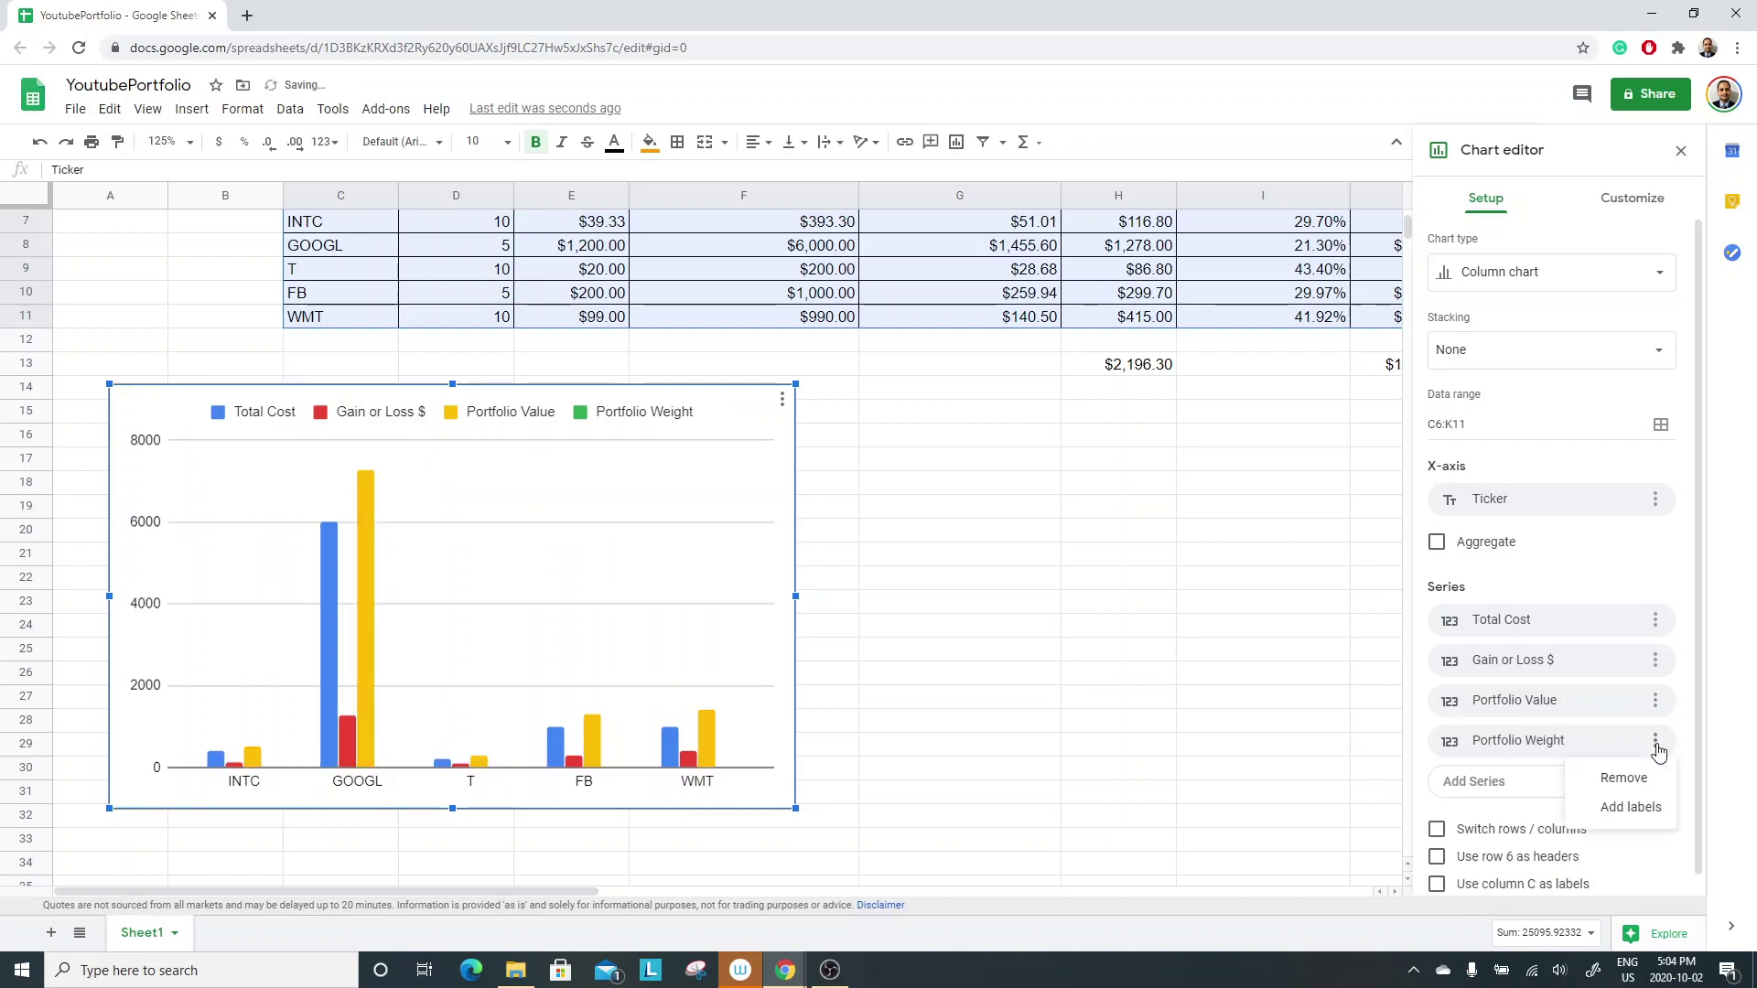
pyautogui.click(1624, 779)
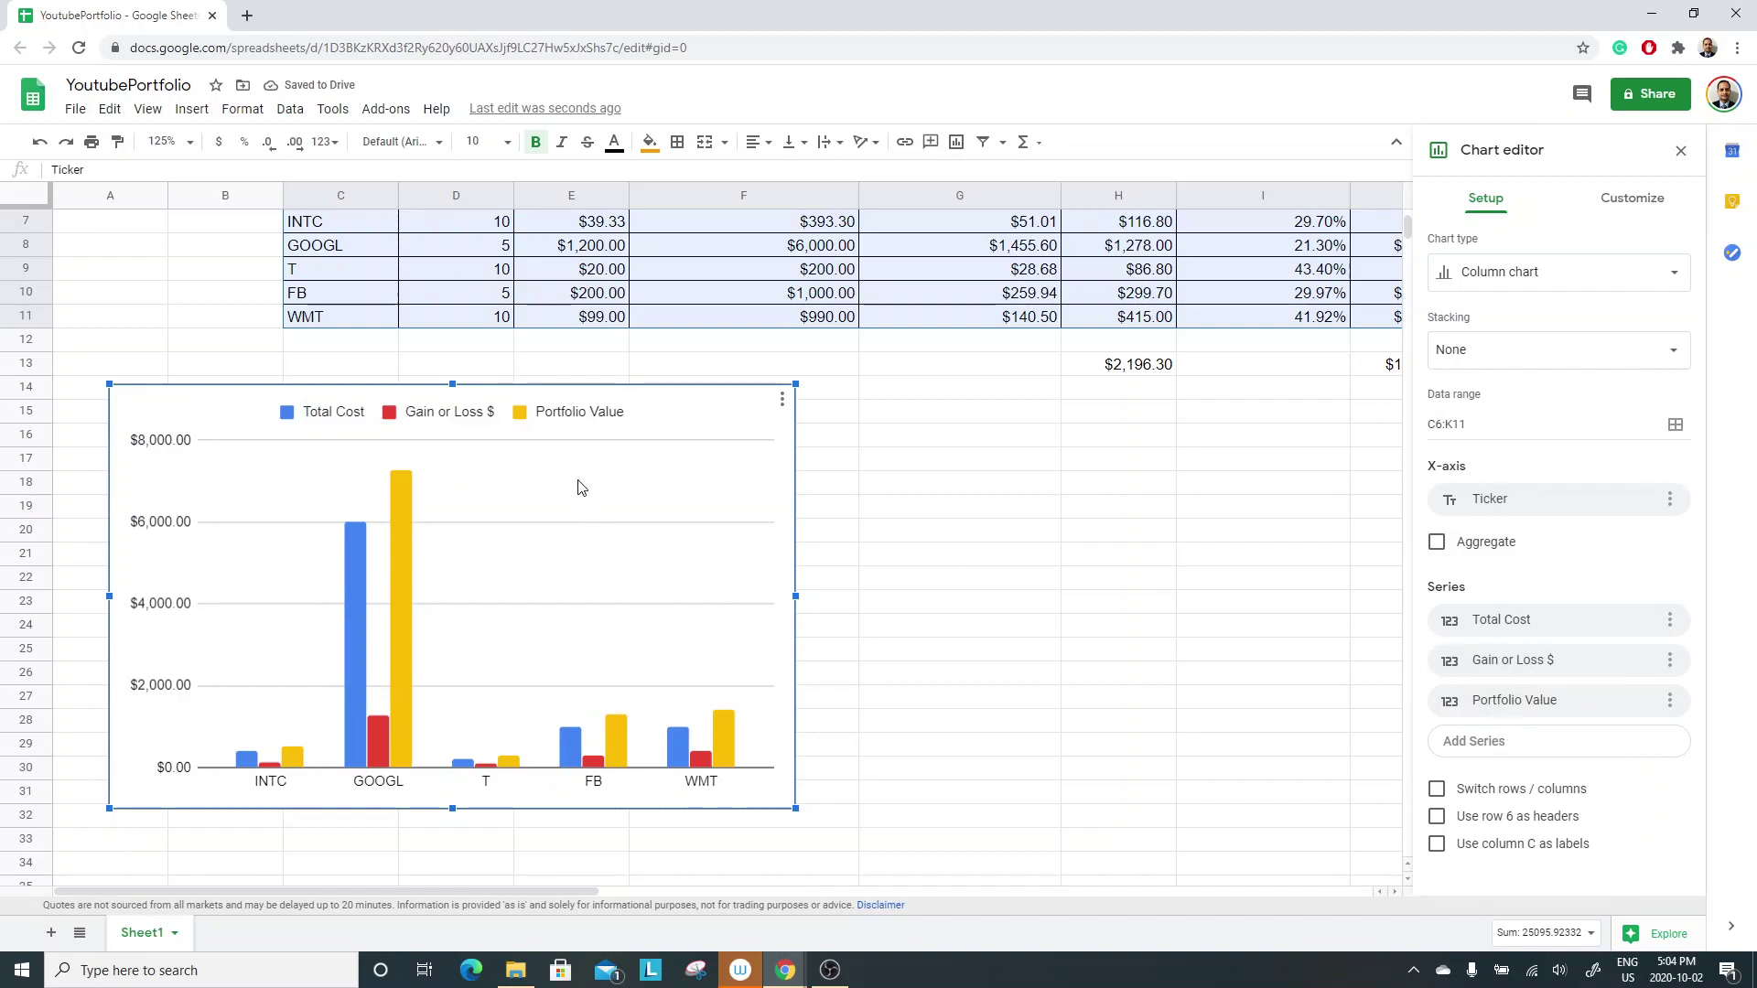
# Move the column chart down to start at row 16 and close the chart editor.
pyautogui.moveTo(682, 424); pyautogui.dragTo(676, 462)
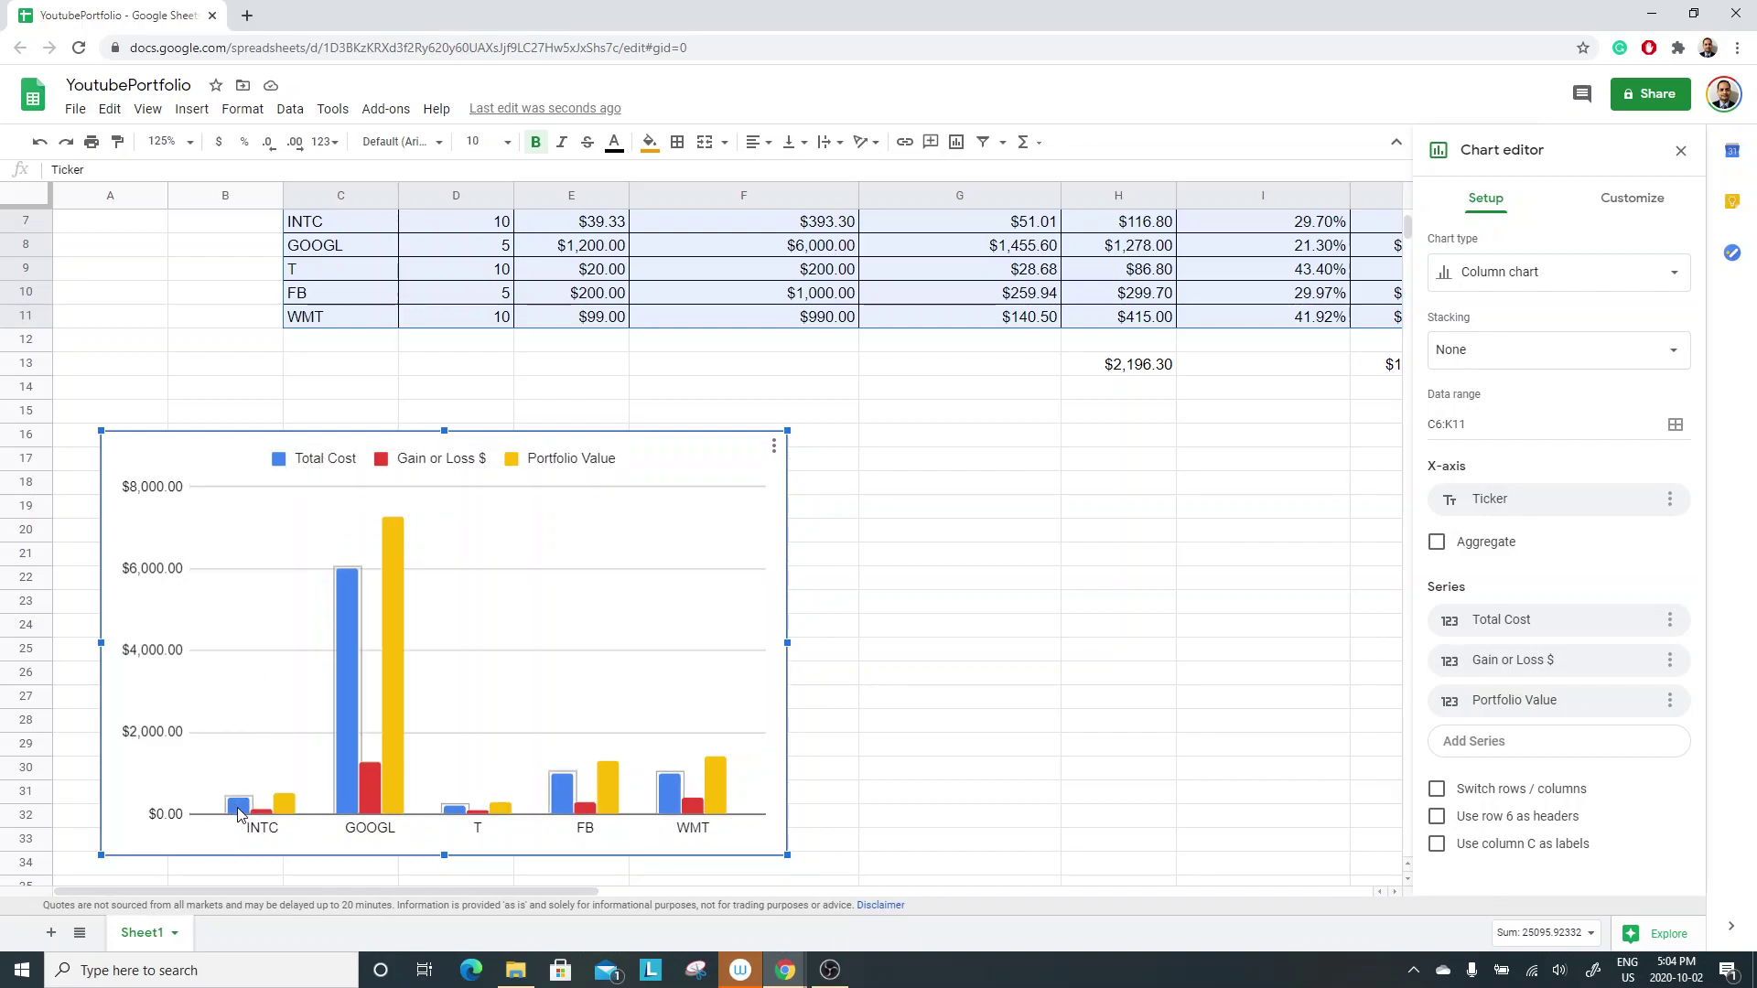
pyautogui.click(282, 466)
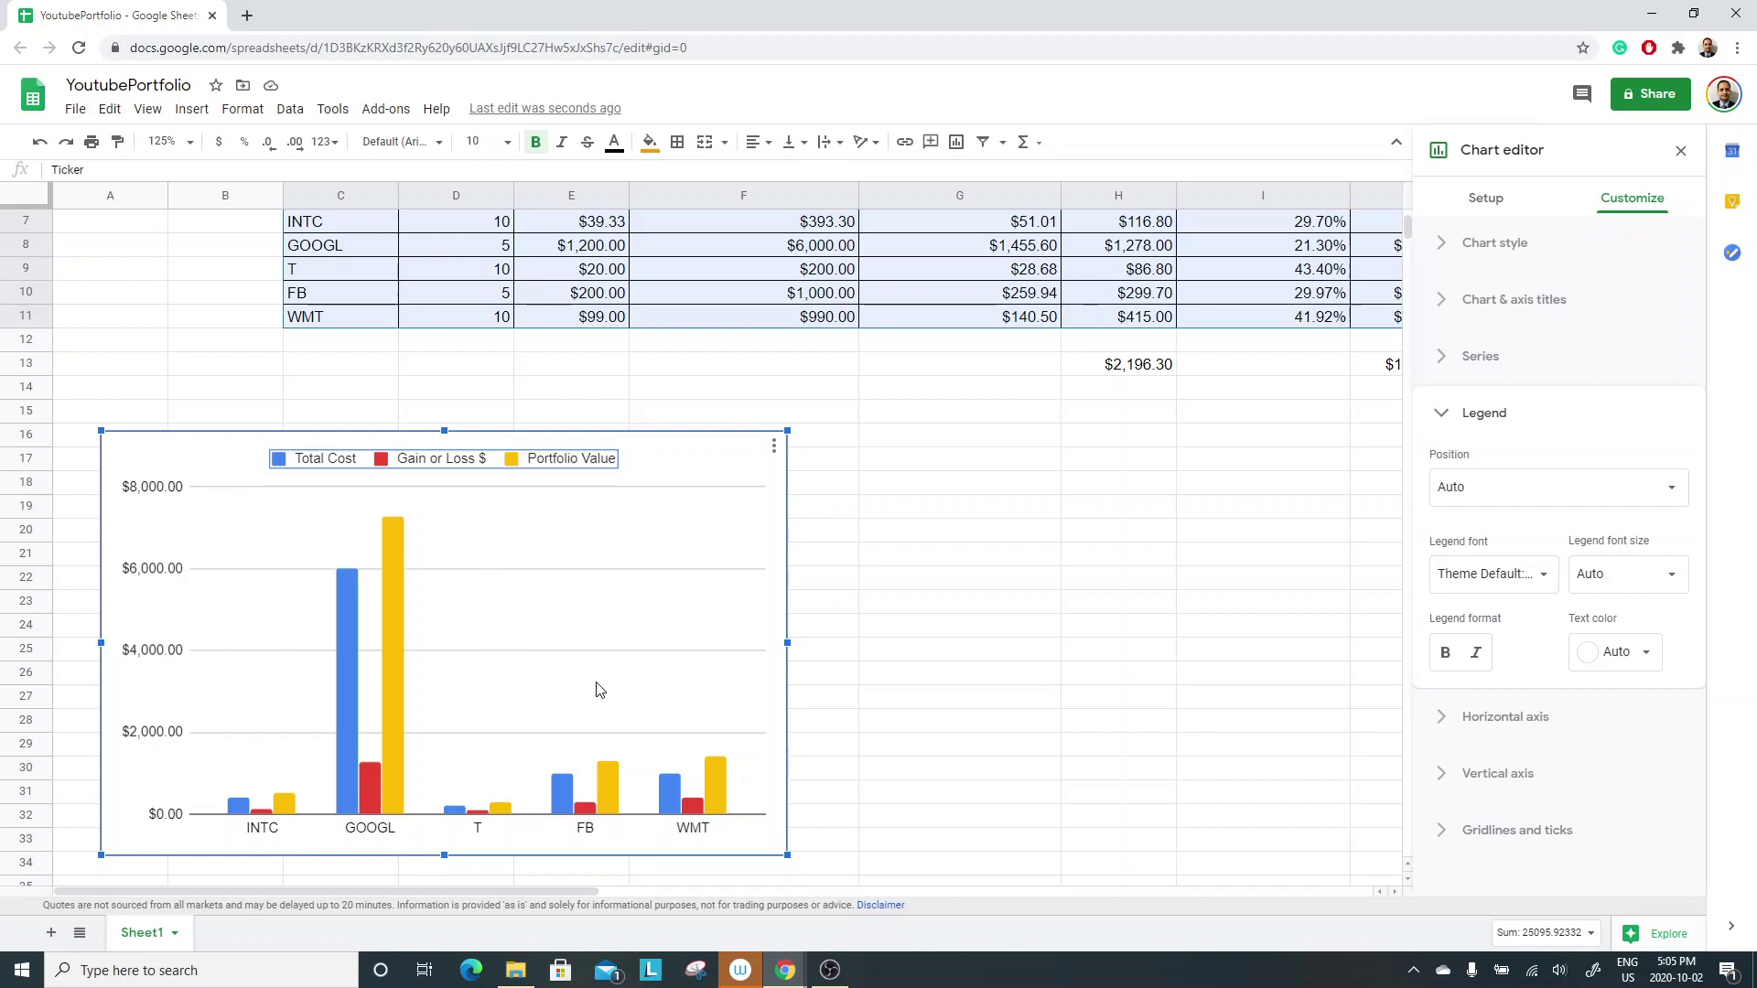
pyautogui.click(948, 580)
pyautogui.click(681, 589)
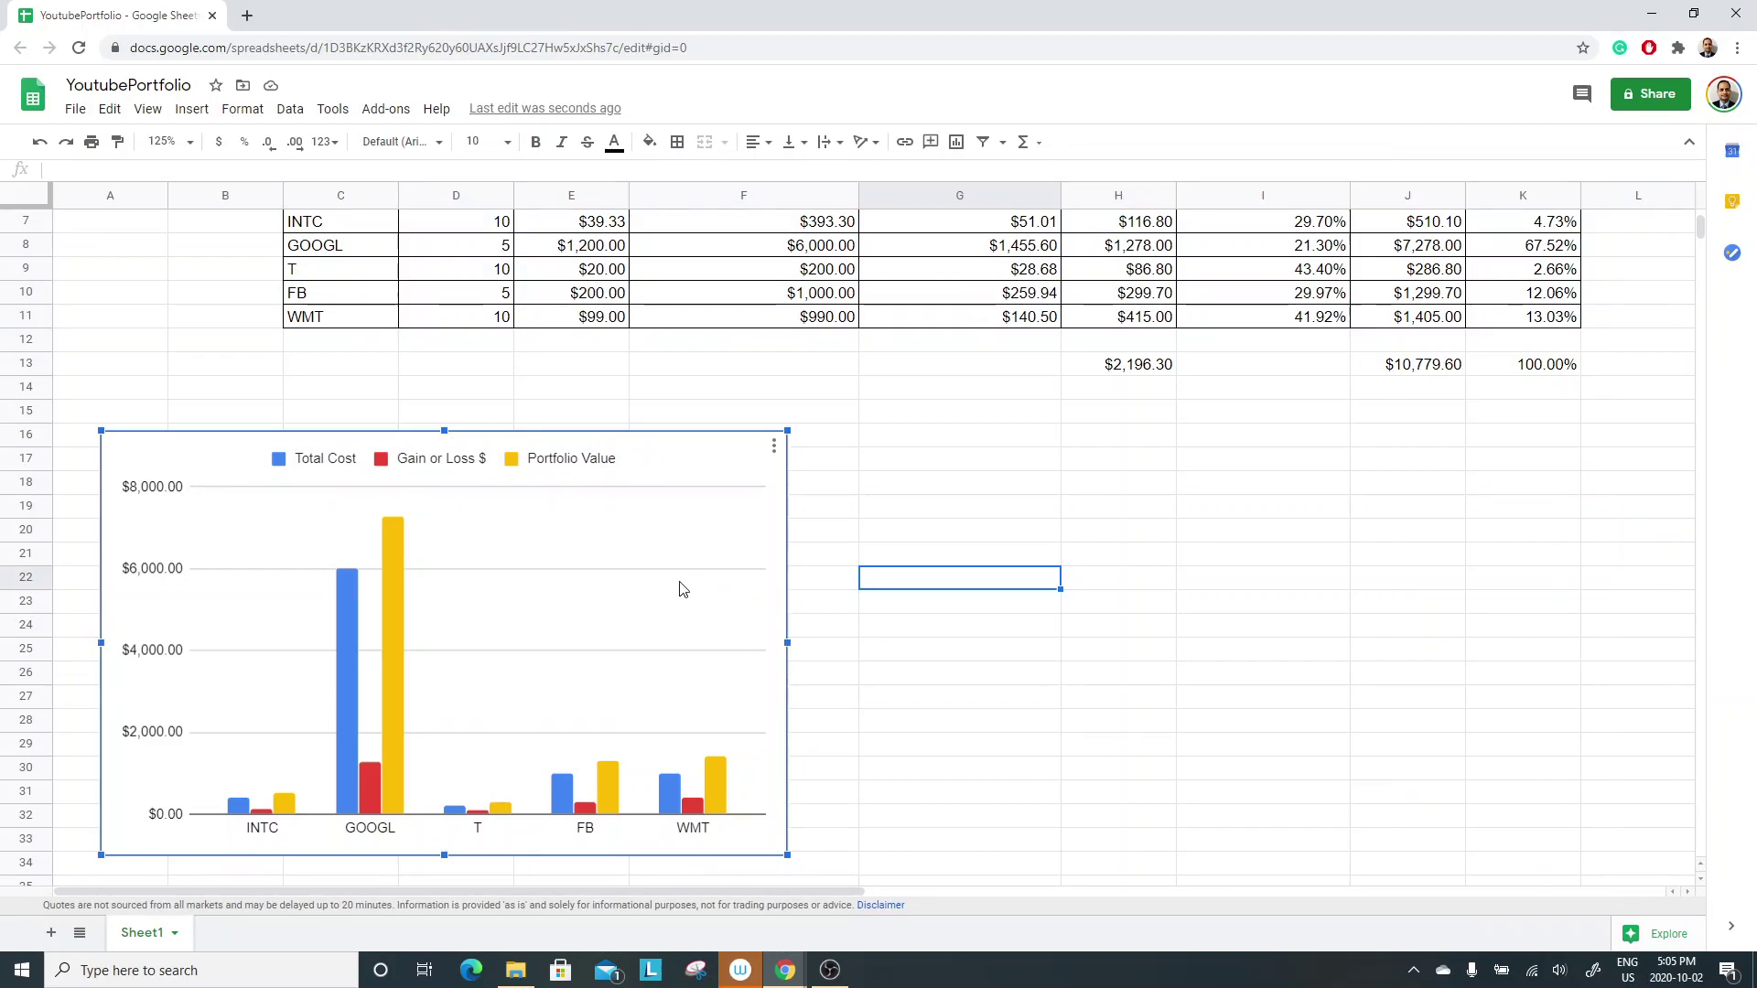
# Insert a second column chart from the table C6:K11 and place it beside the first chart, partly overlapping it.
pyautogui.scroll(1, 796, 503)
pyautogui.scroll(2, 651, 478)
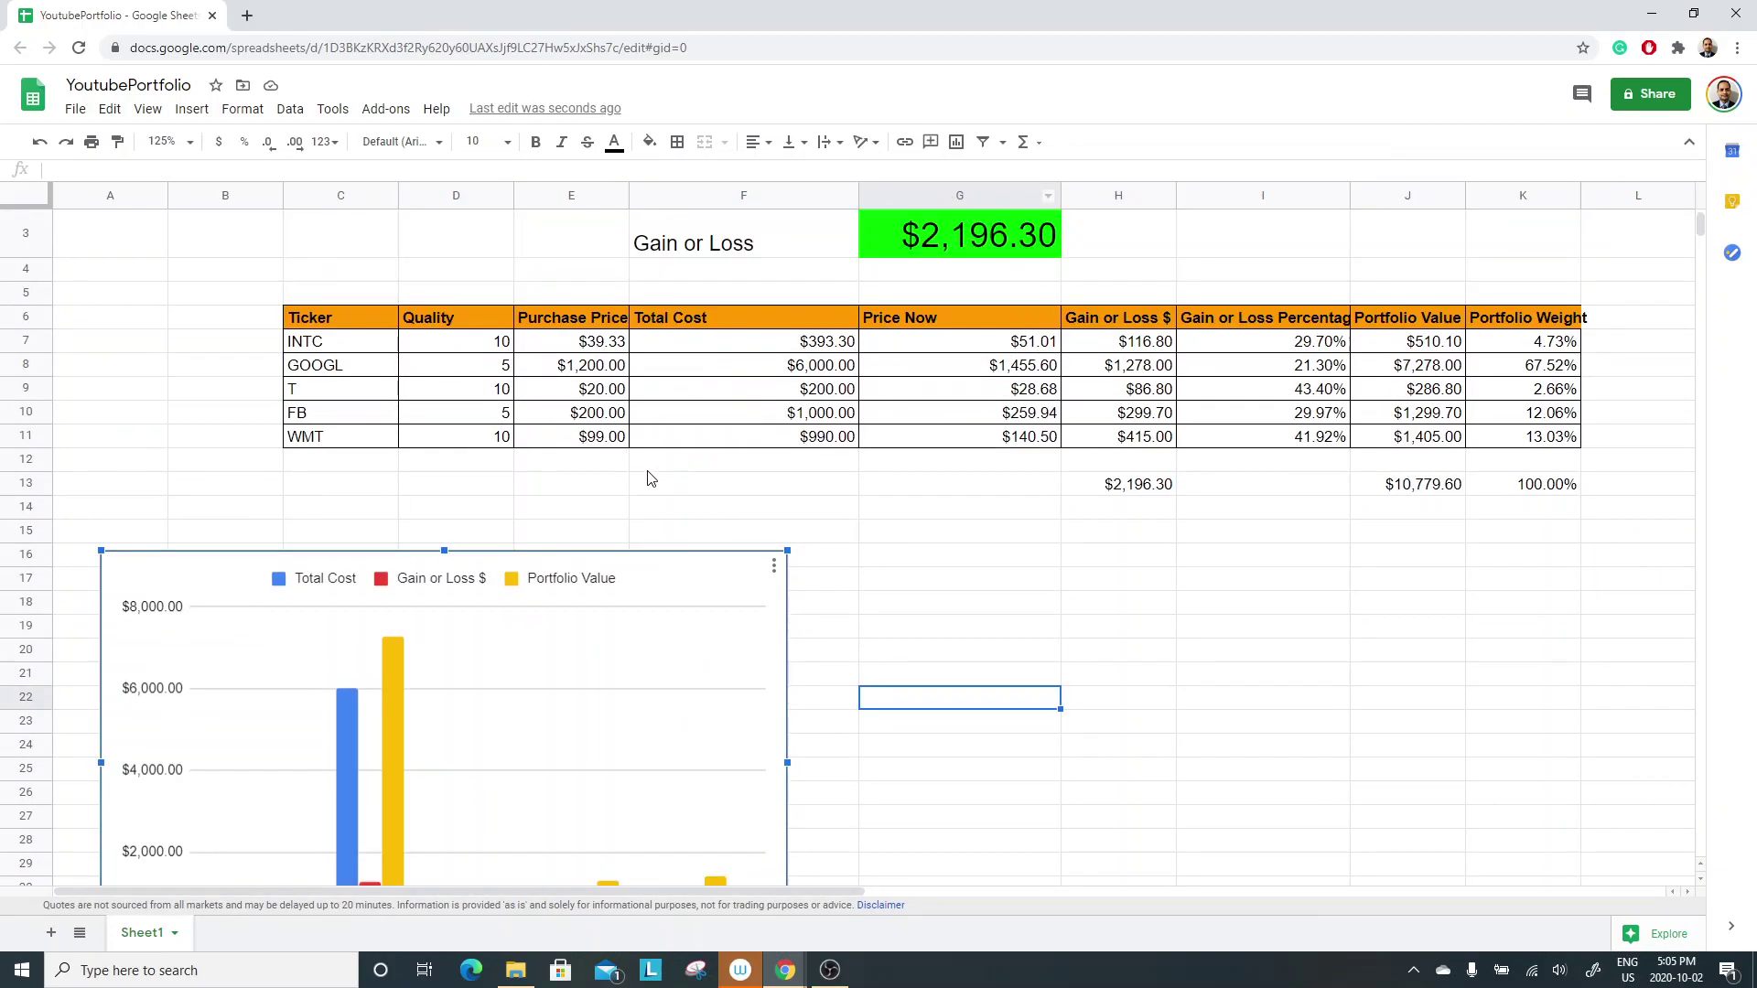
pyautogui.moveTo(365, 331); pyautogui.dragTo(1521, 440)
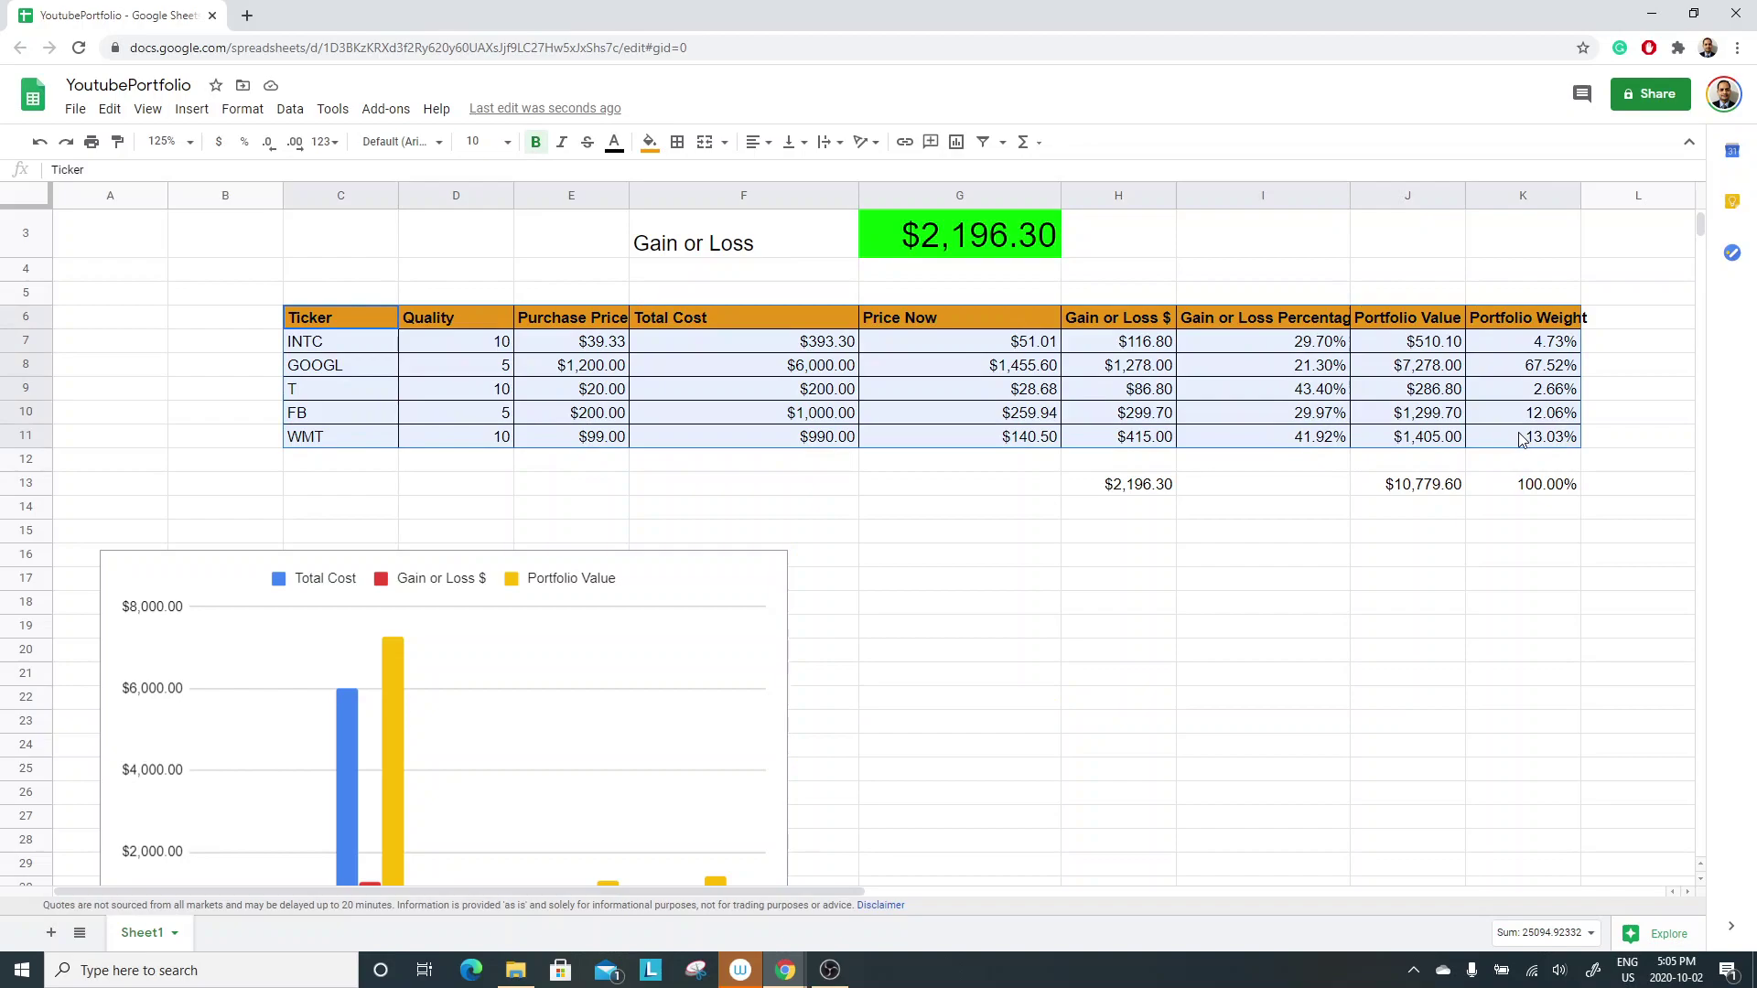
pyautogui.click(954, 144)
pyautogui.moveTo(928, 559); pyautogui.dragTo(1172, 735)
pyautogui.scroll(-3, 881, 684)
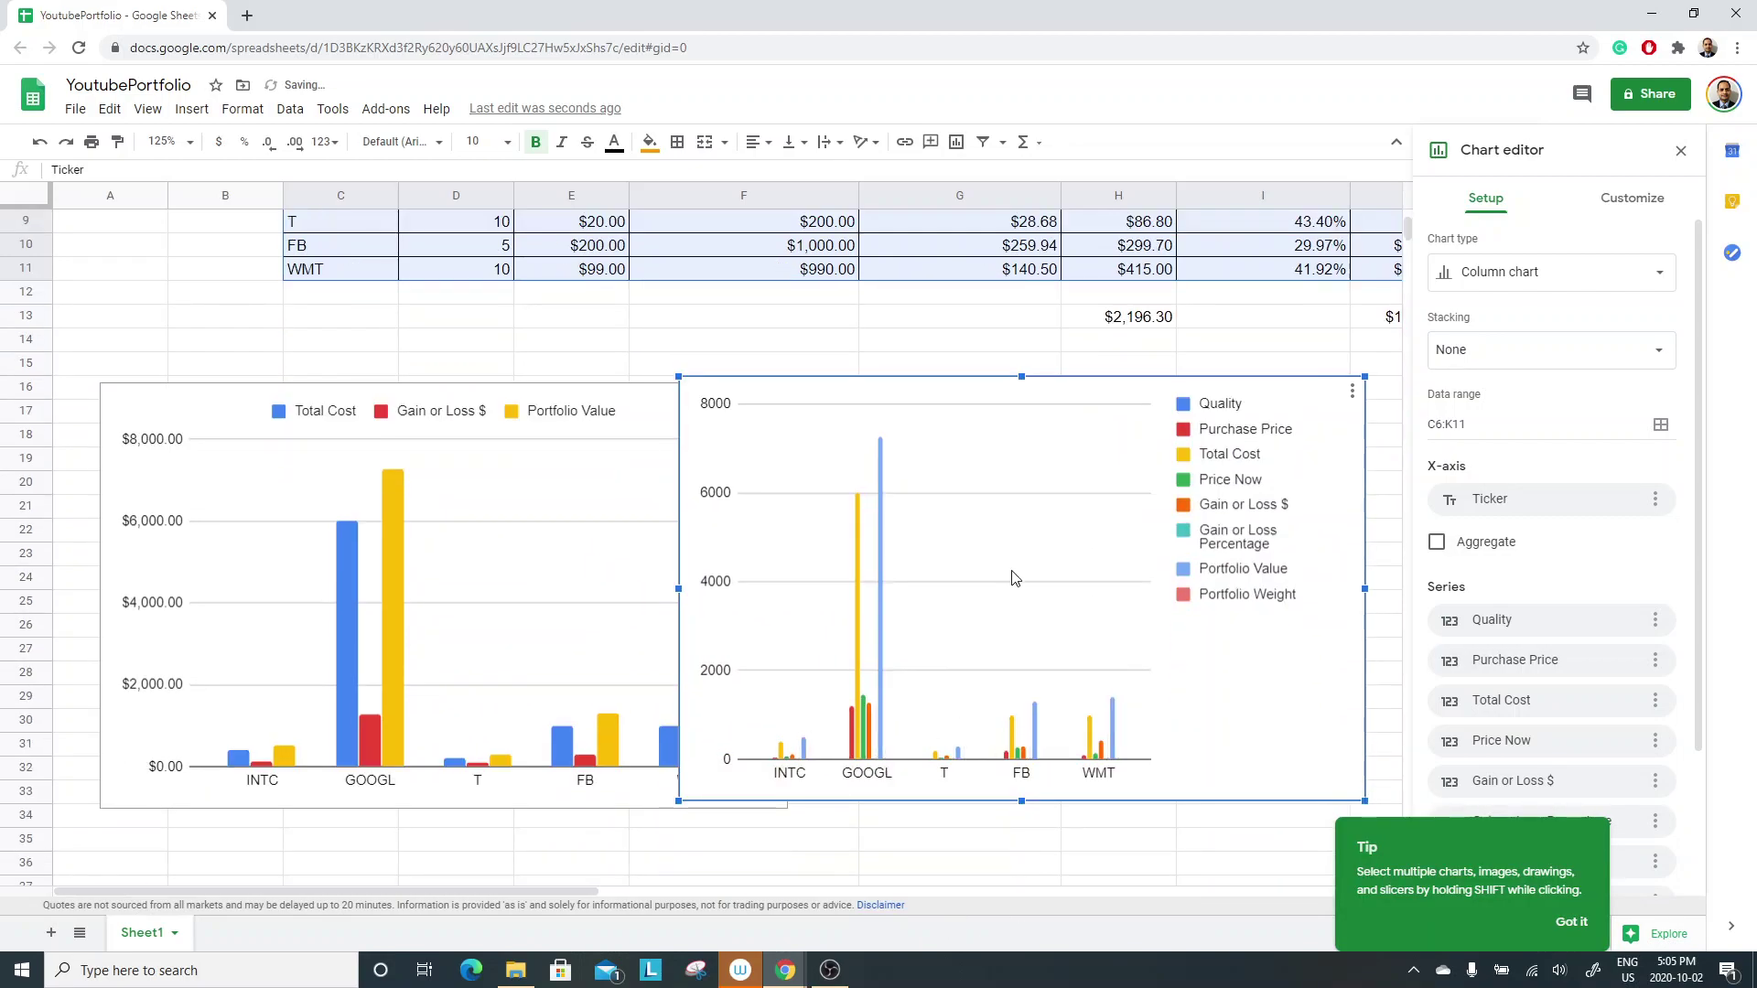
pyautogui.moveTo(1039, 477); pyautogui.dragTo(1008, 523)
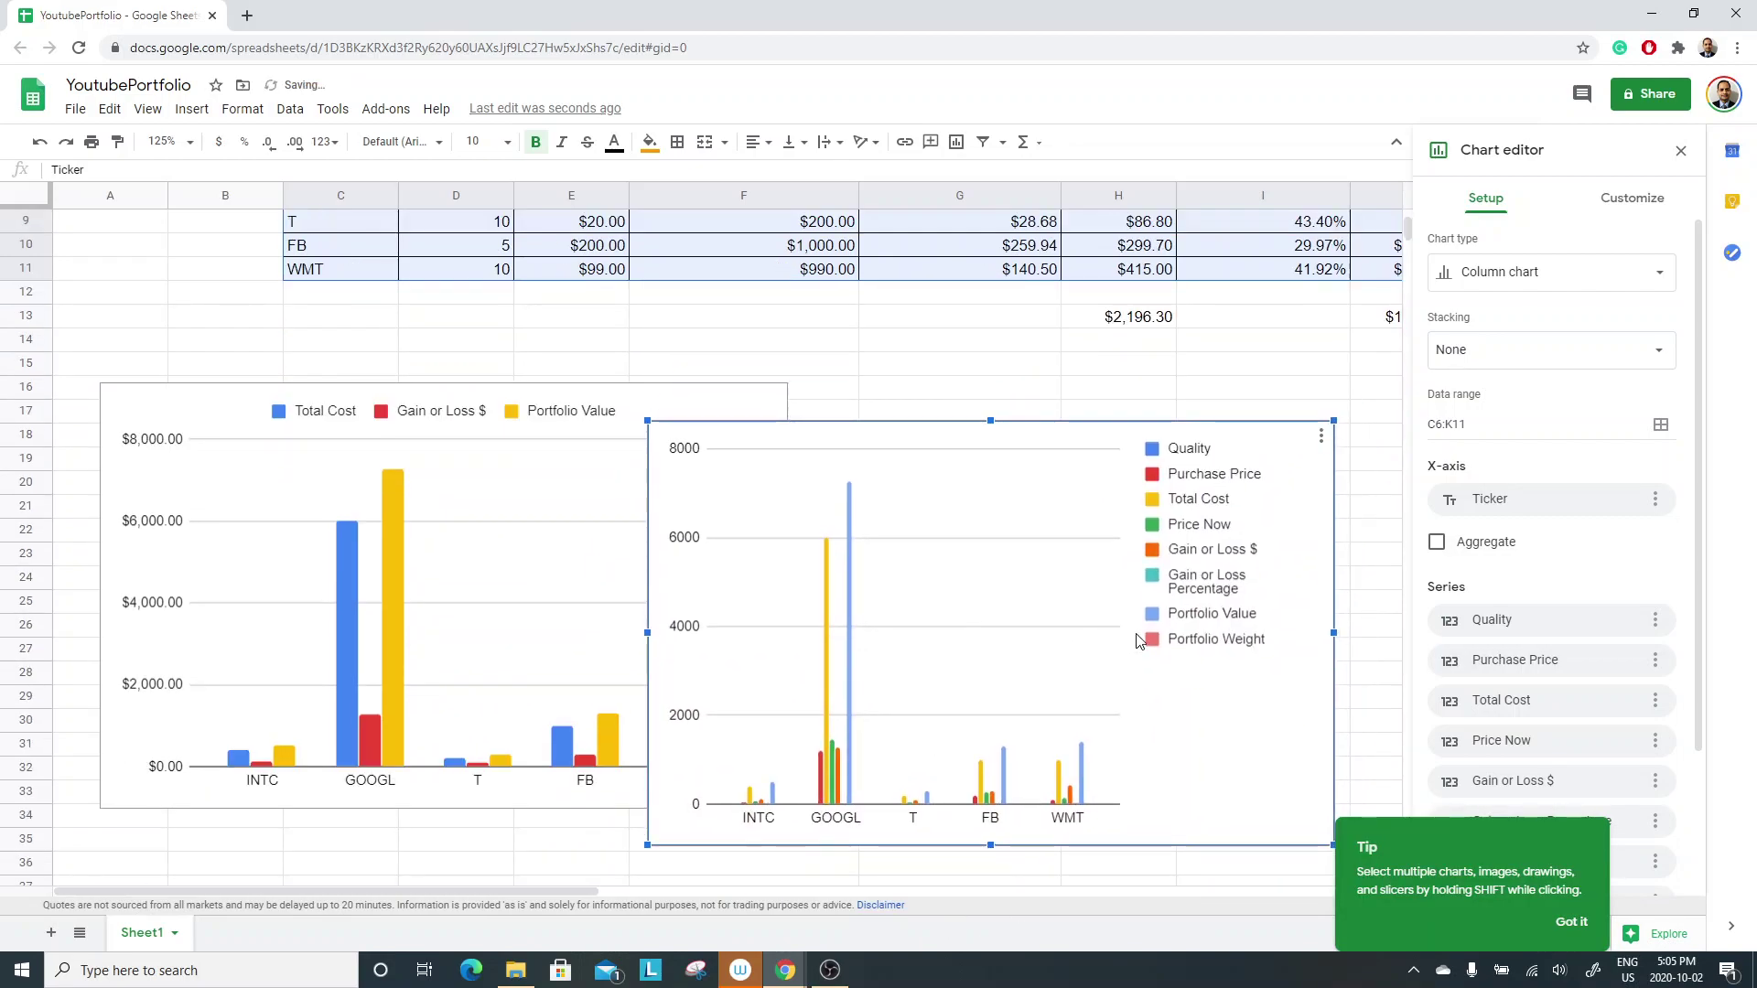
pyautogui.click(1571, 921)
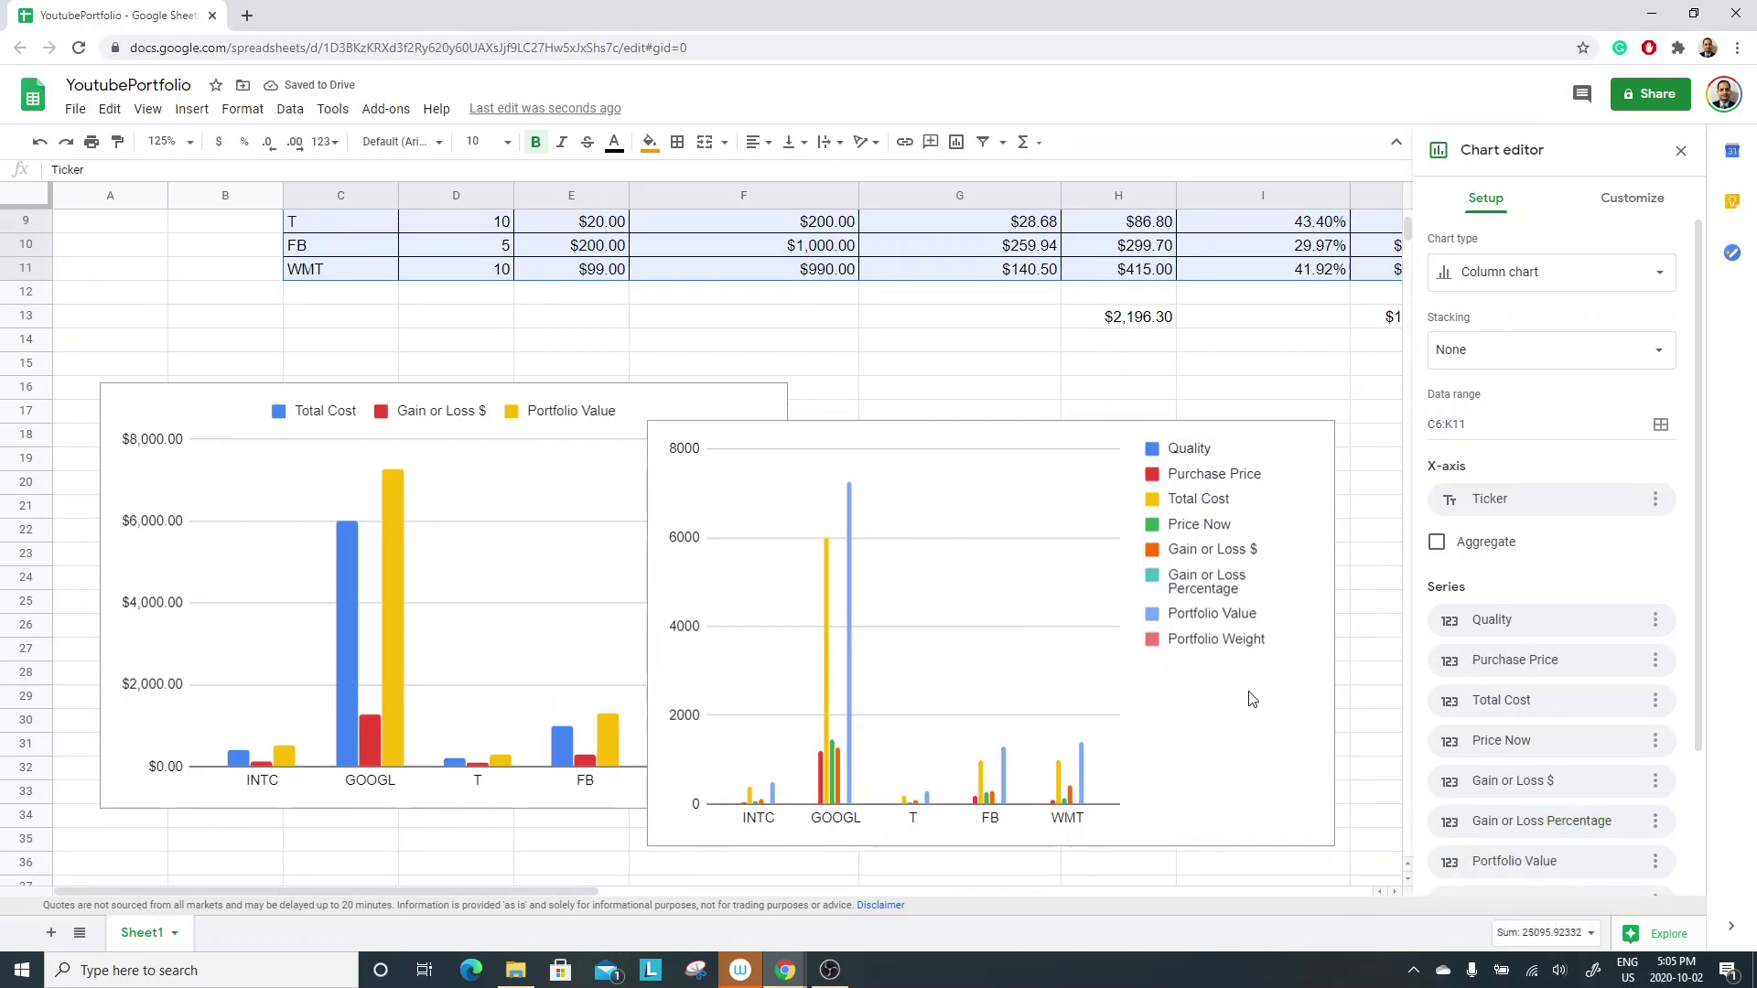
pyautogui.click(1509, 282)
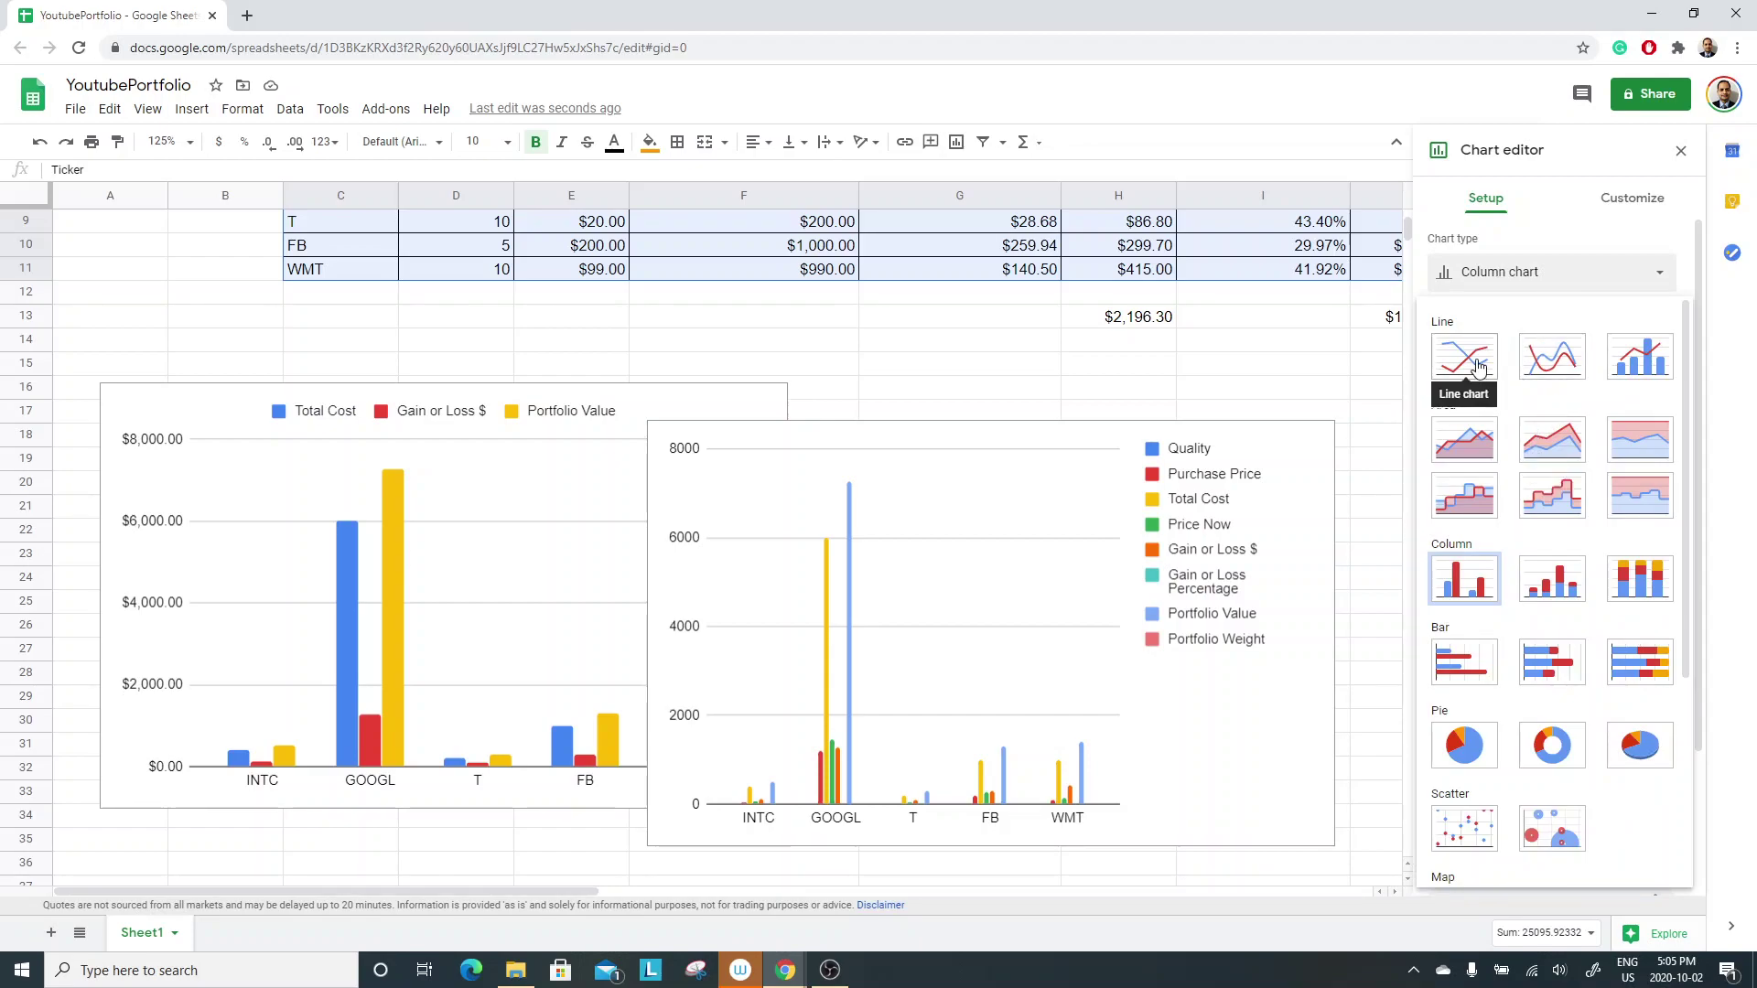
pyautogui.click(1578, 282)
pyautogui.click(1653, 277)
pyautogui.click(1654, 277)
pyautogui.click(1652, 276)
pyautogui.click(1652, 276)
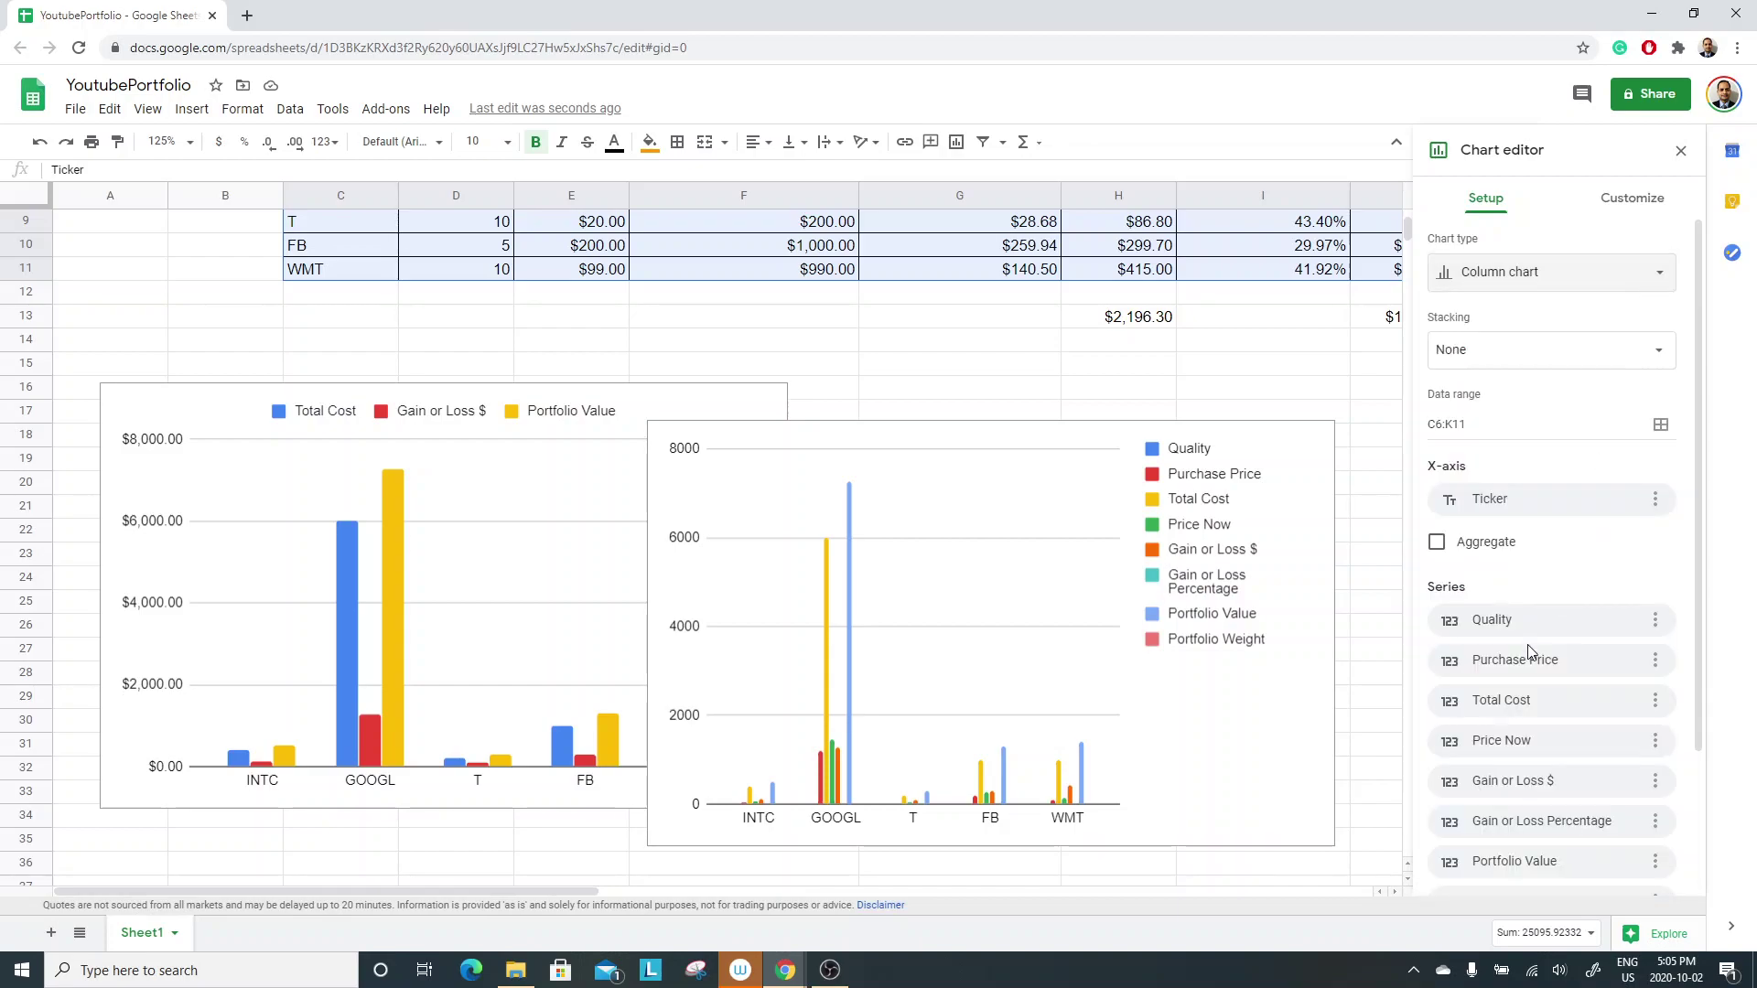
# Remove the Quality, Purchase Price, Total Cost, Price Now, Gain or Loss $, Gain or Loss Percentage and Portfolio Value series from the second chart.
pyautogui.click(1655, 620)
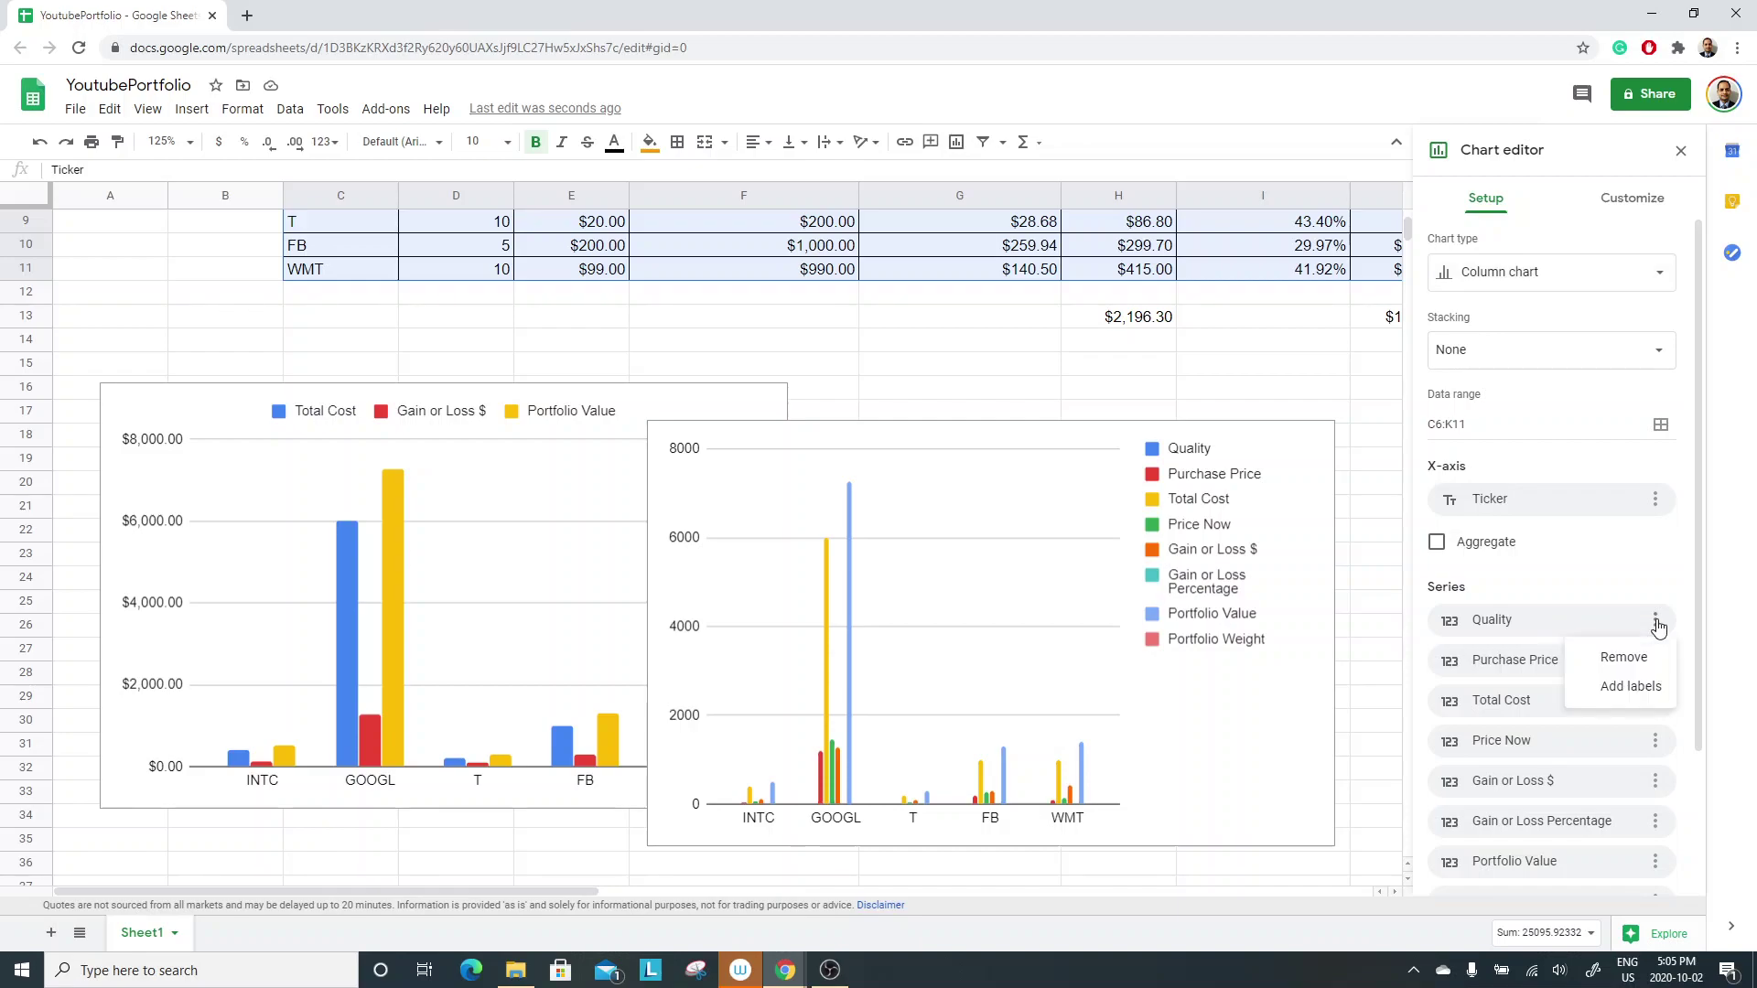
pyautogui.click(1631, 657)
pyautogui.click(1655, 620)
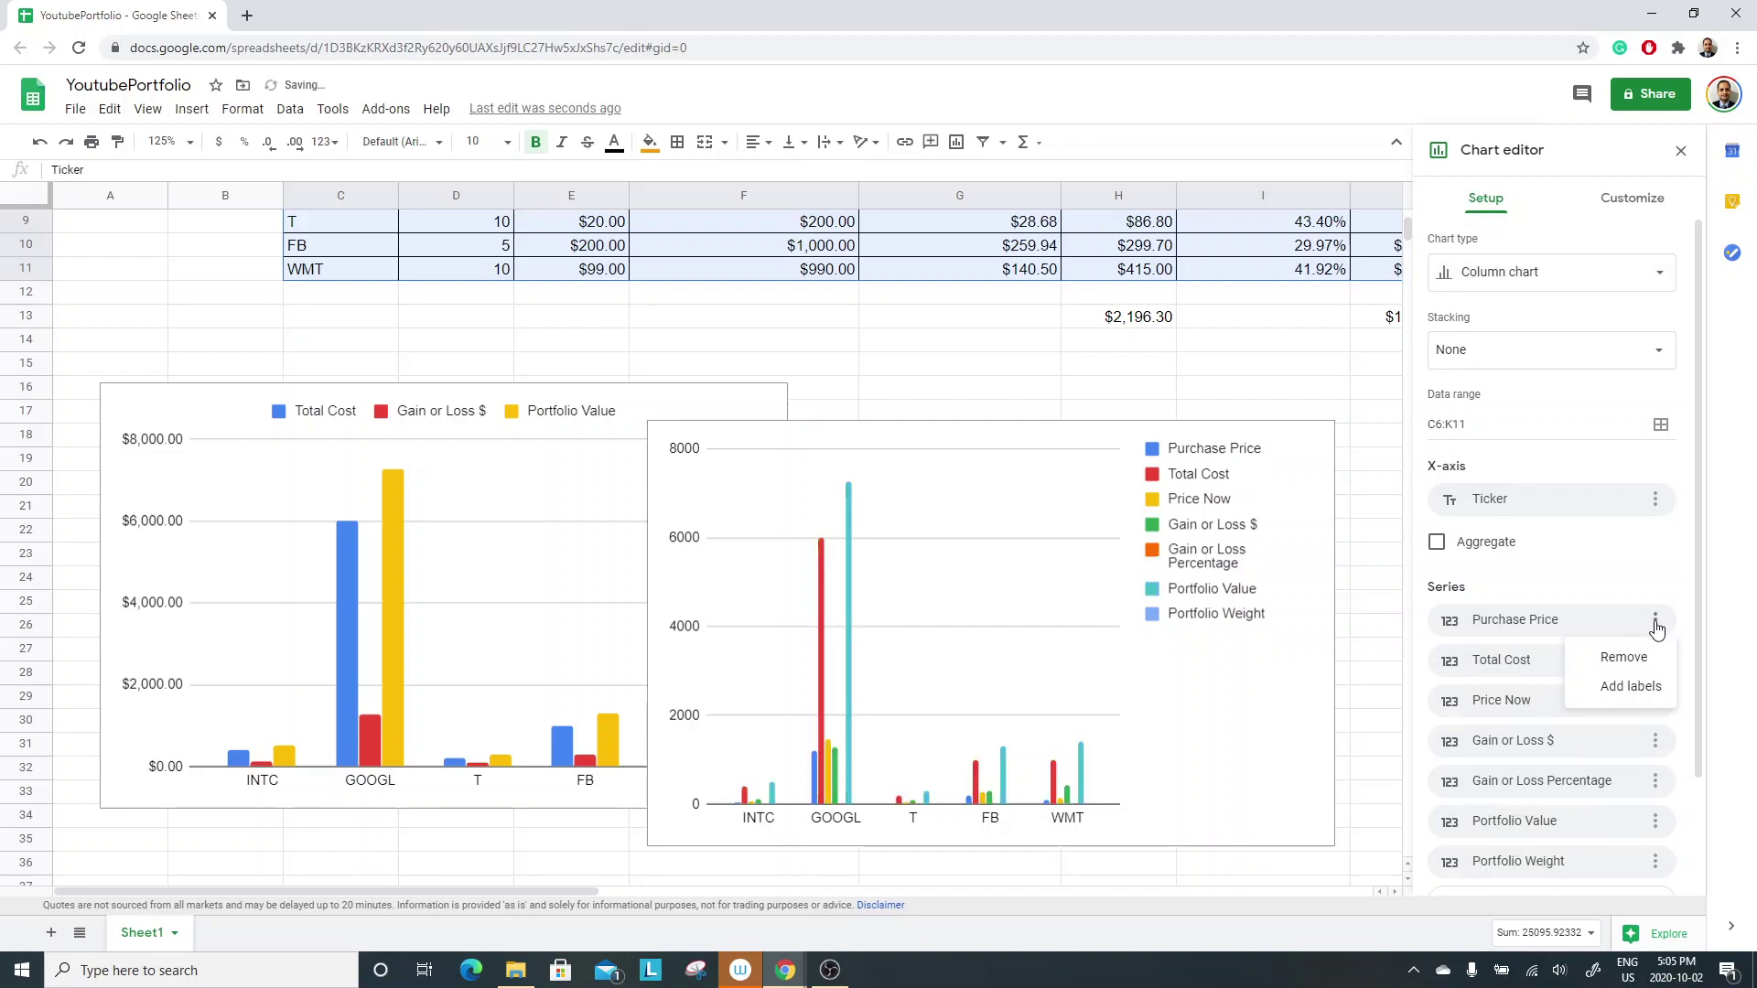
pyautogui.click(1624, 659)
pyautogui.click(1655, 620)
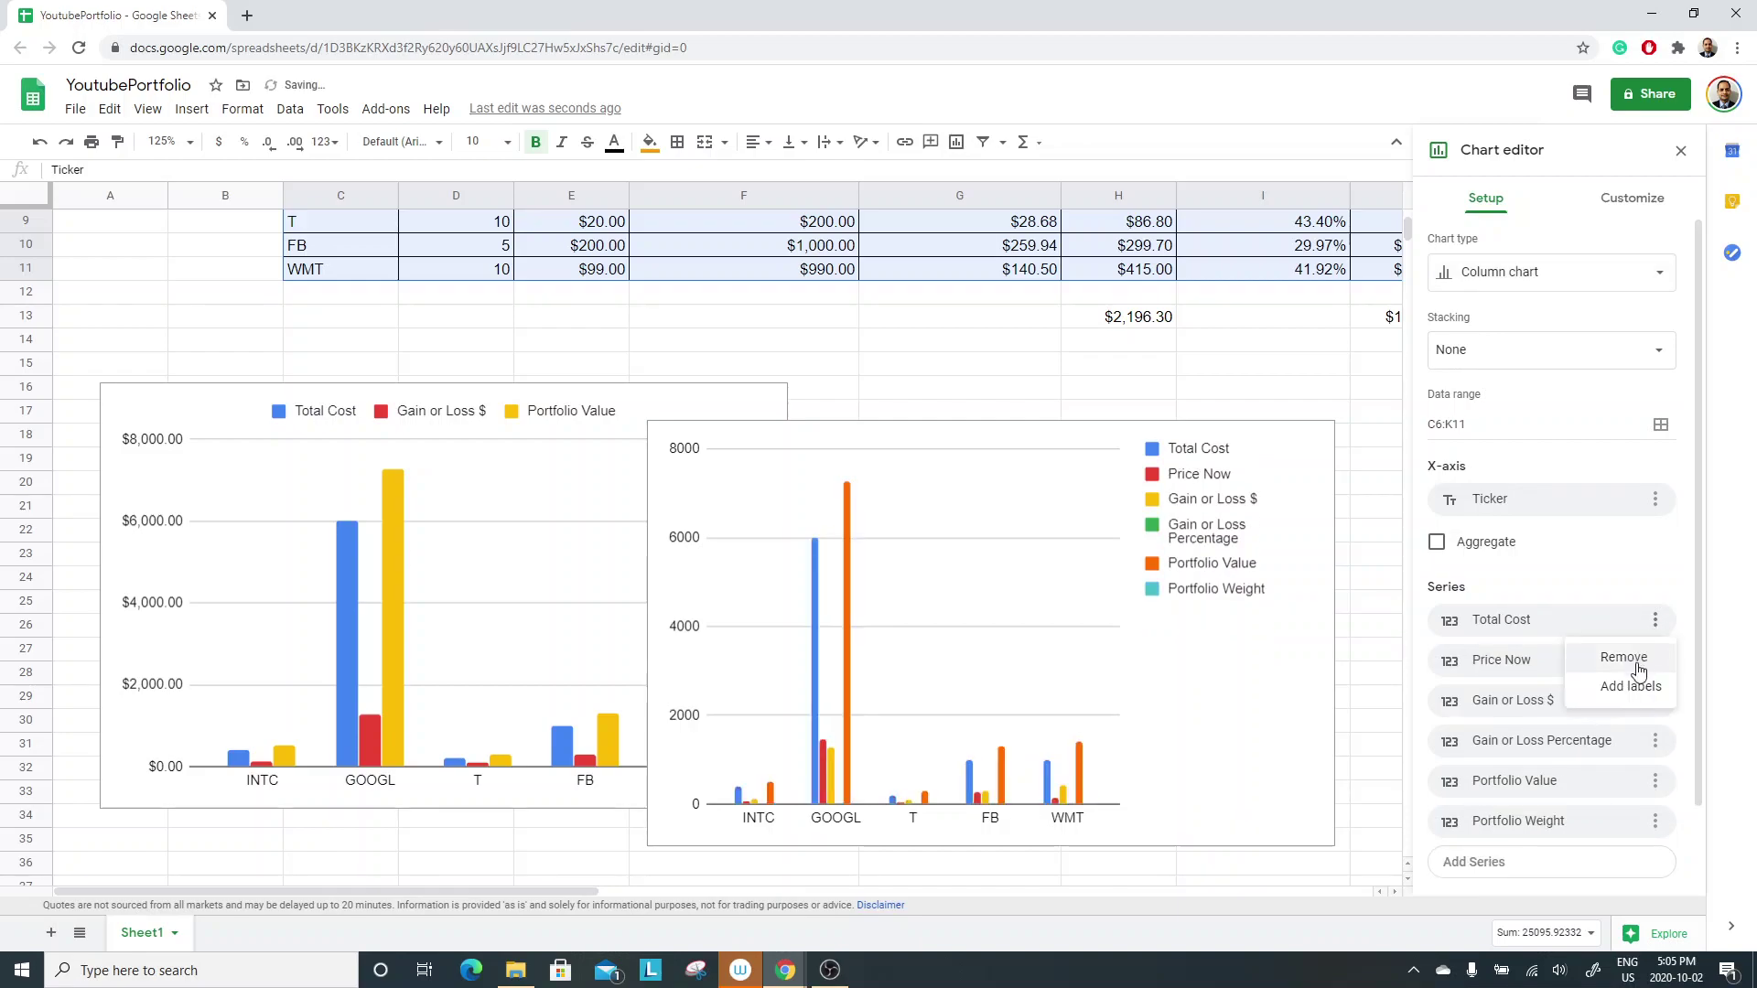
pyautogui.click(1627, 658)
pyautogui.click(1655, 620)
pyautogui.click(1642, 659)
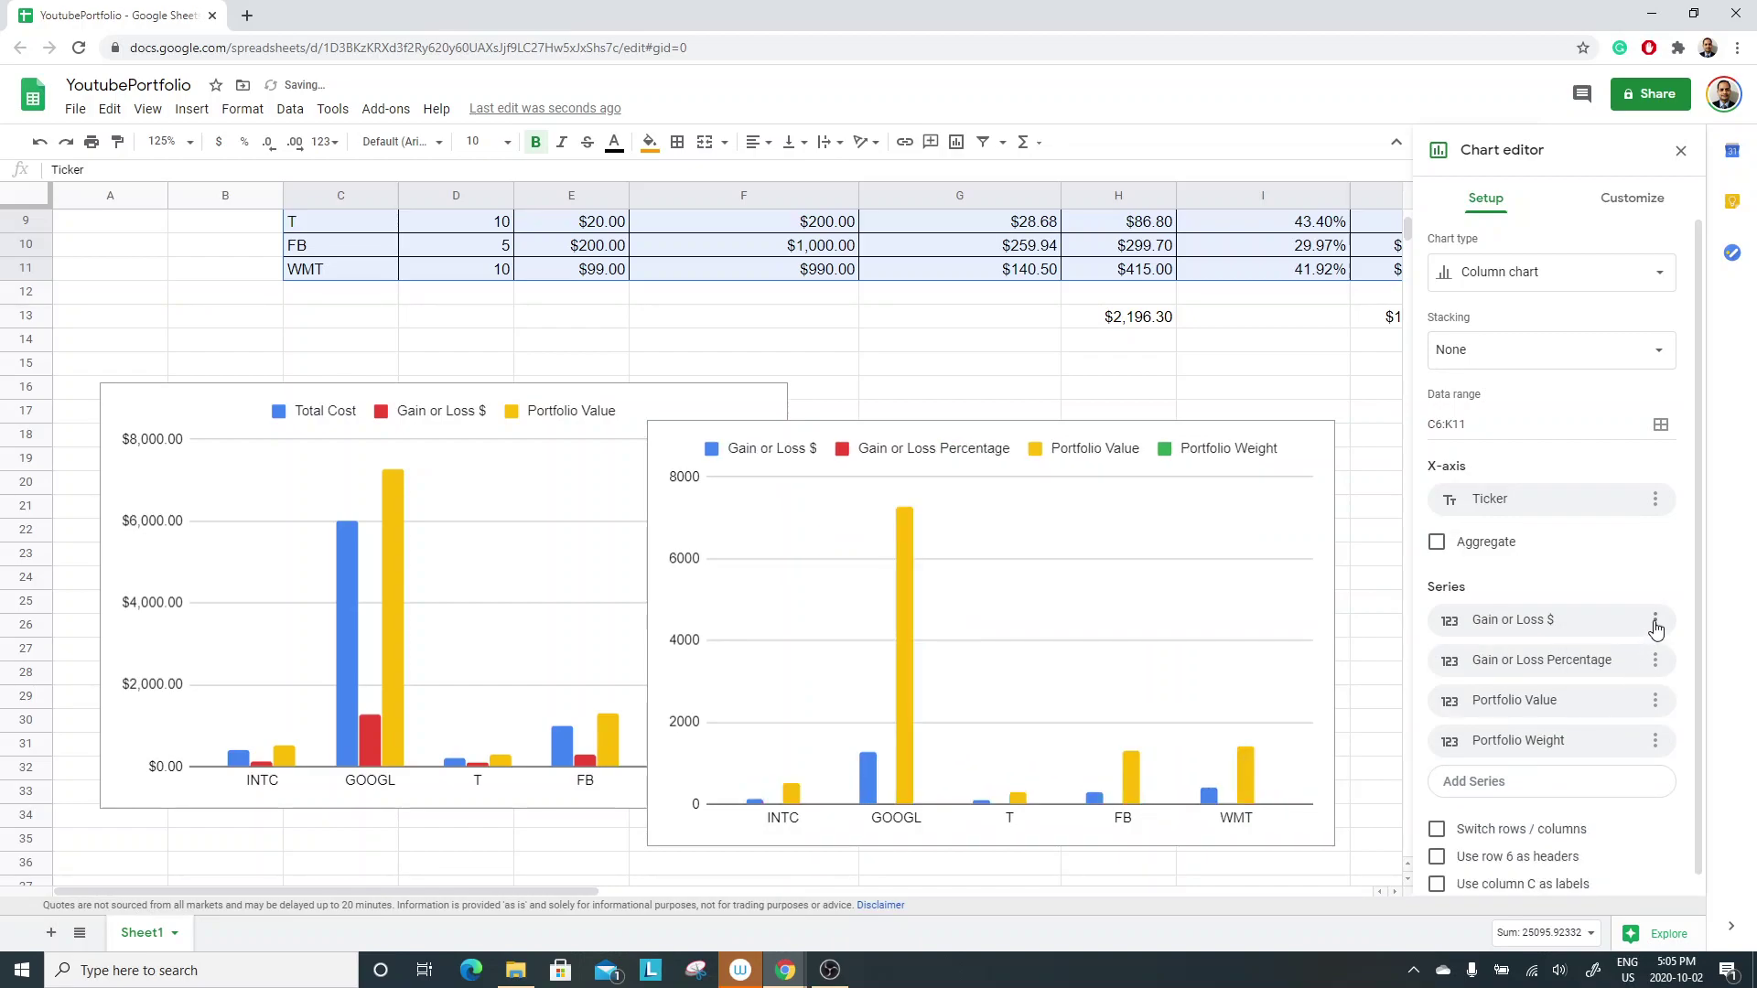
pyautogui.click(1655, 620)
pyautogui.click(1626, 658)
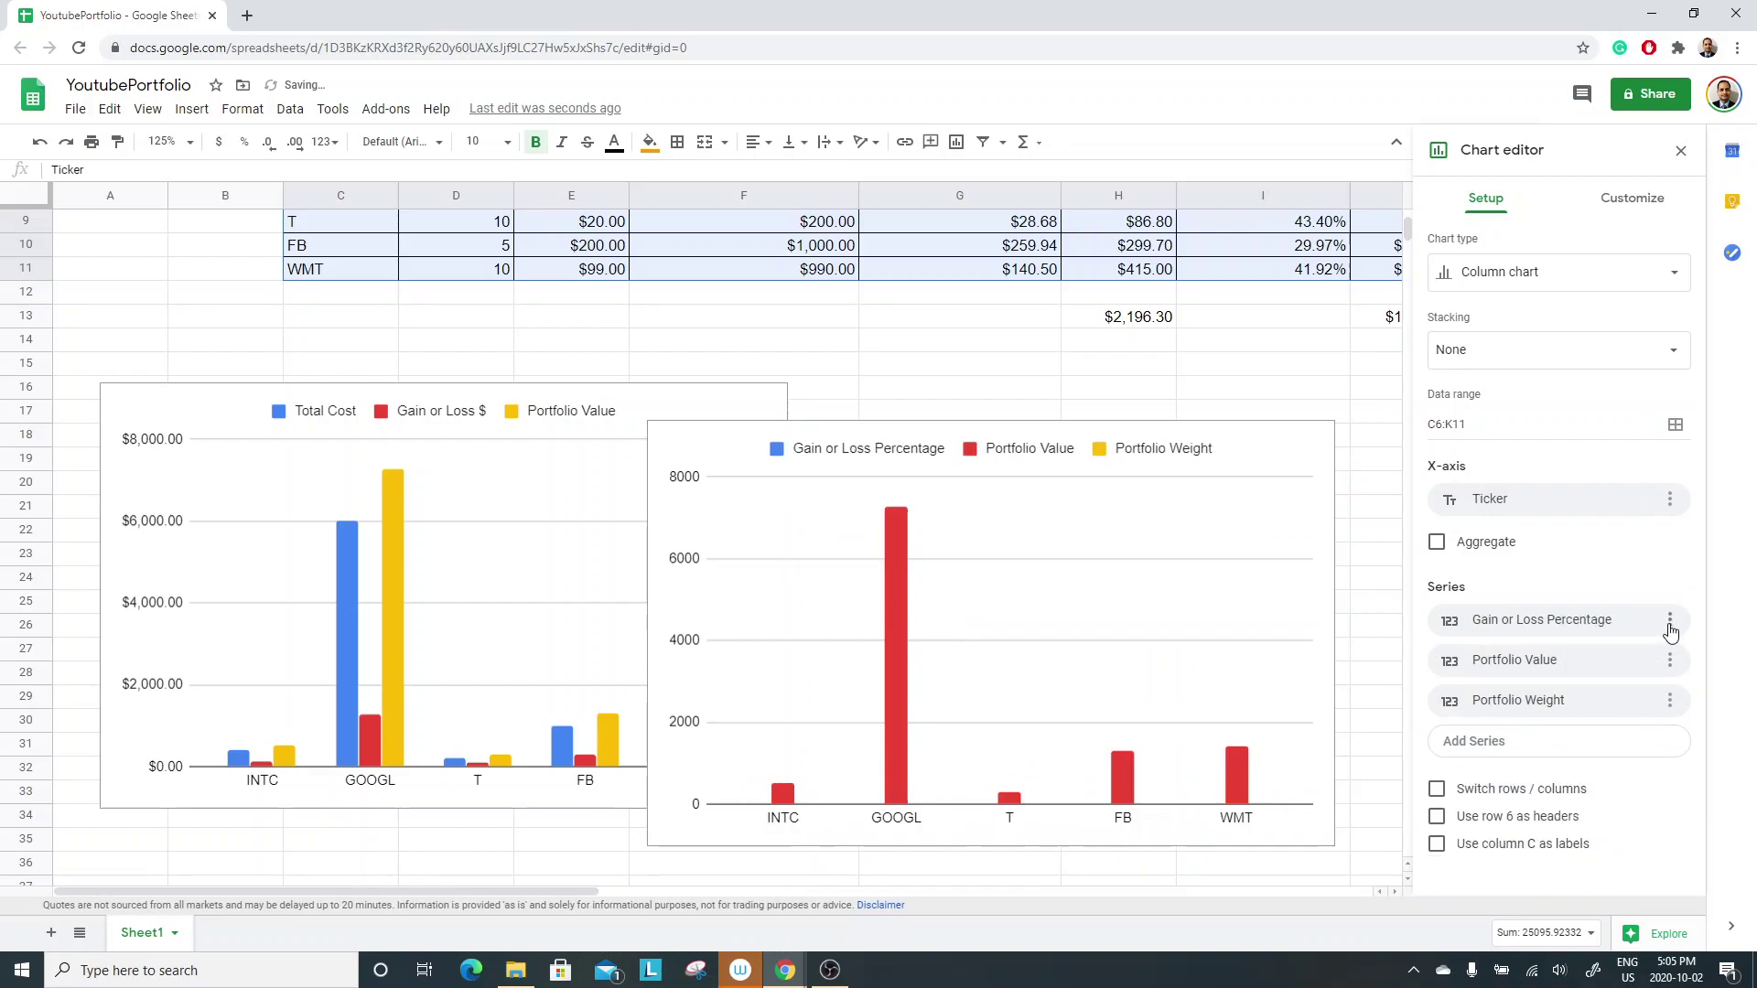
pyautogui.click(1670, 622)
pyautogui.click(1639, 658)
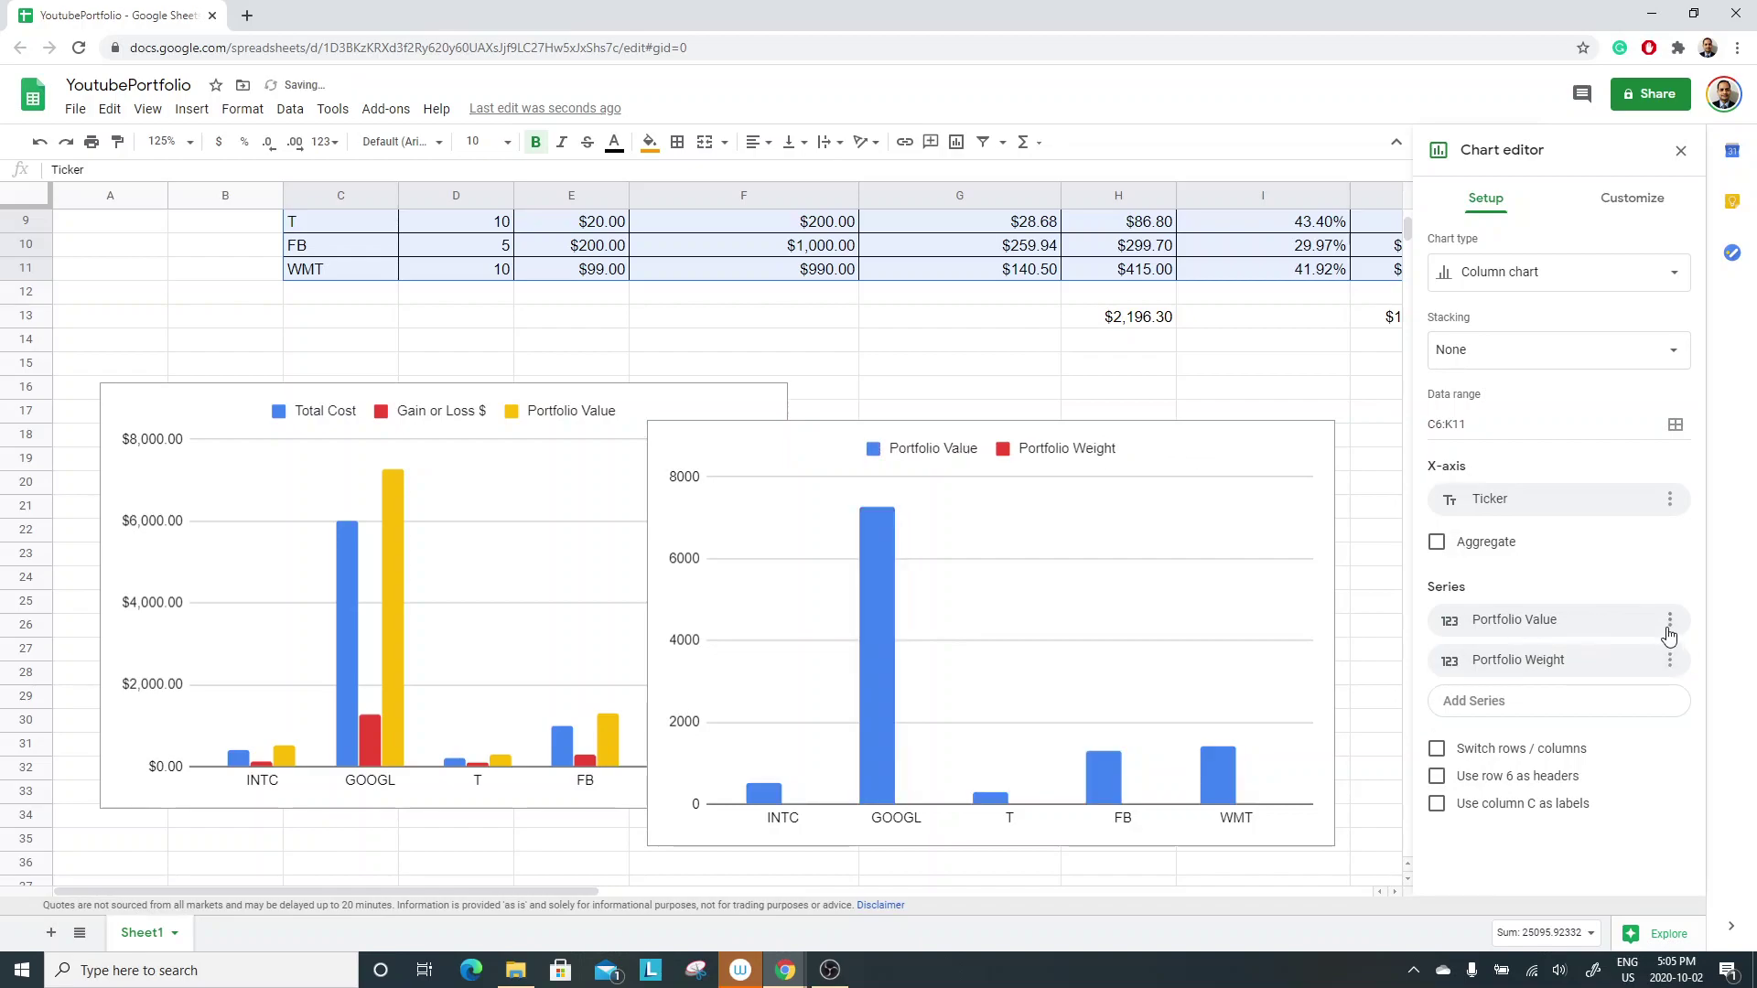
pyautogui.click(1670, 622)
pyautogui.click(1647, 661)
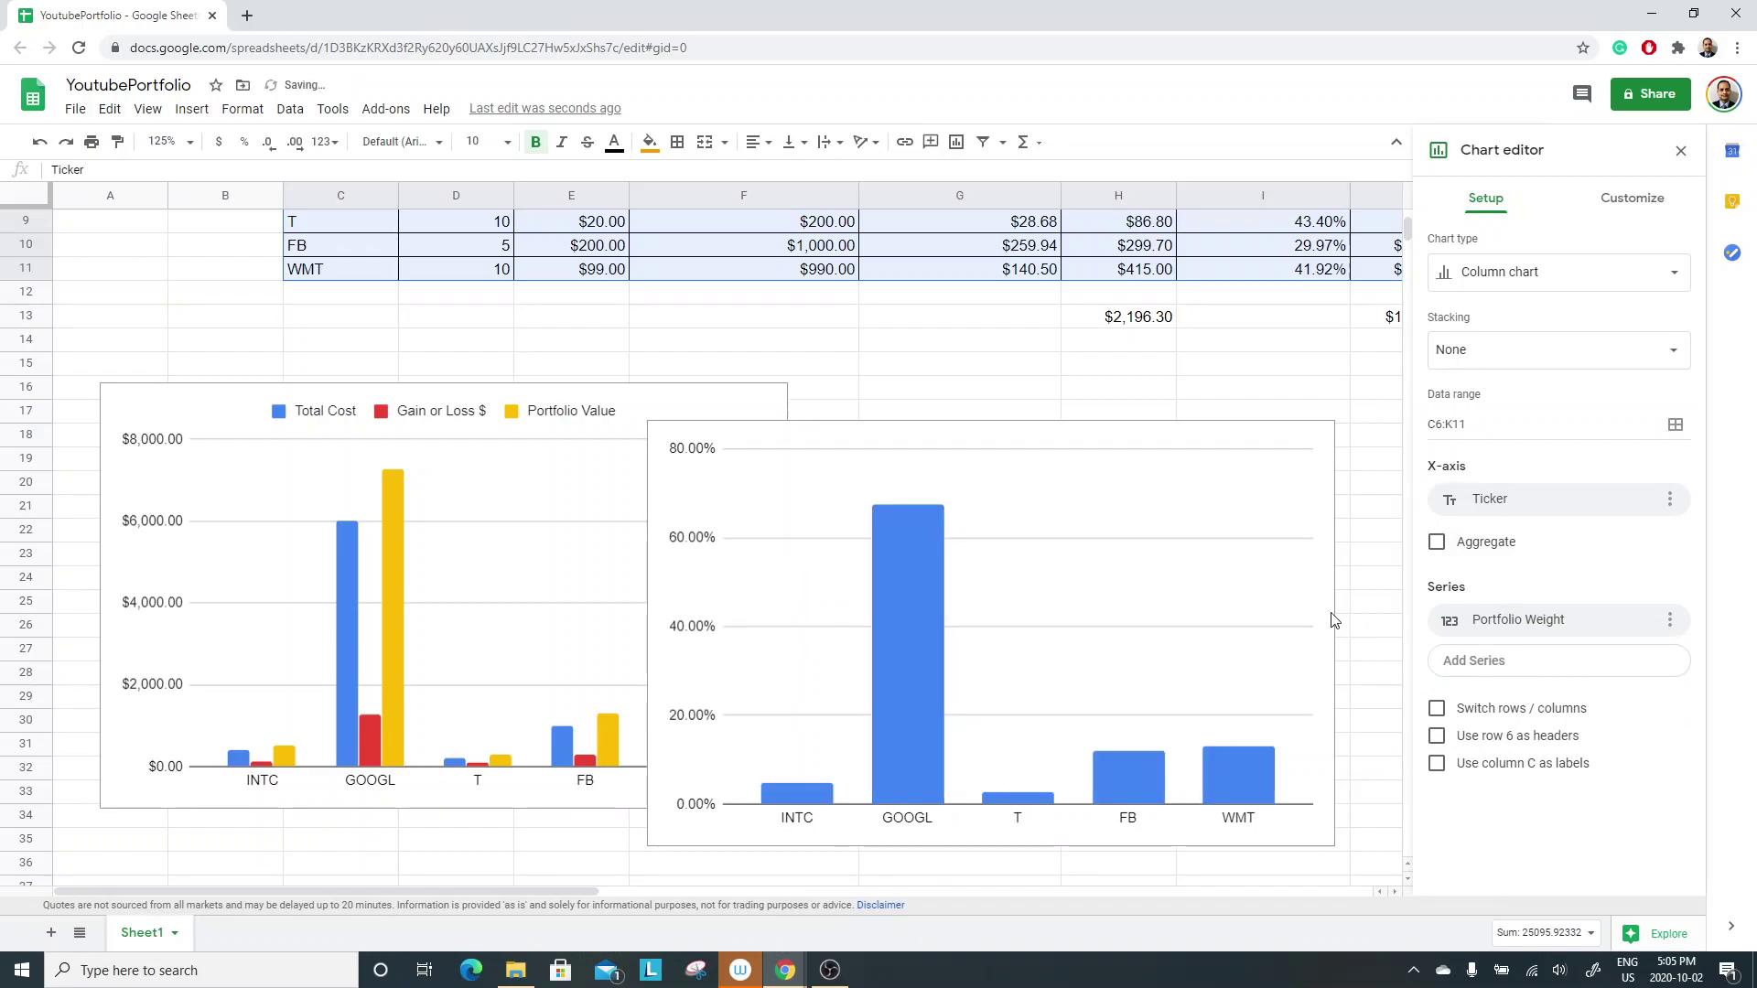
# Change the second chart to the suggested Portfolio Weight pie chart and close the chart editor.
pyautogui.click(1544, 279)
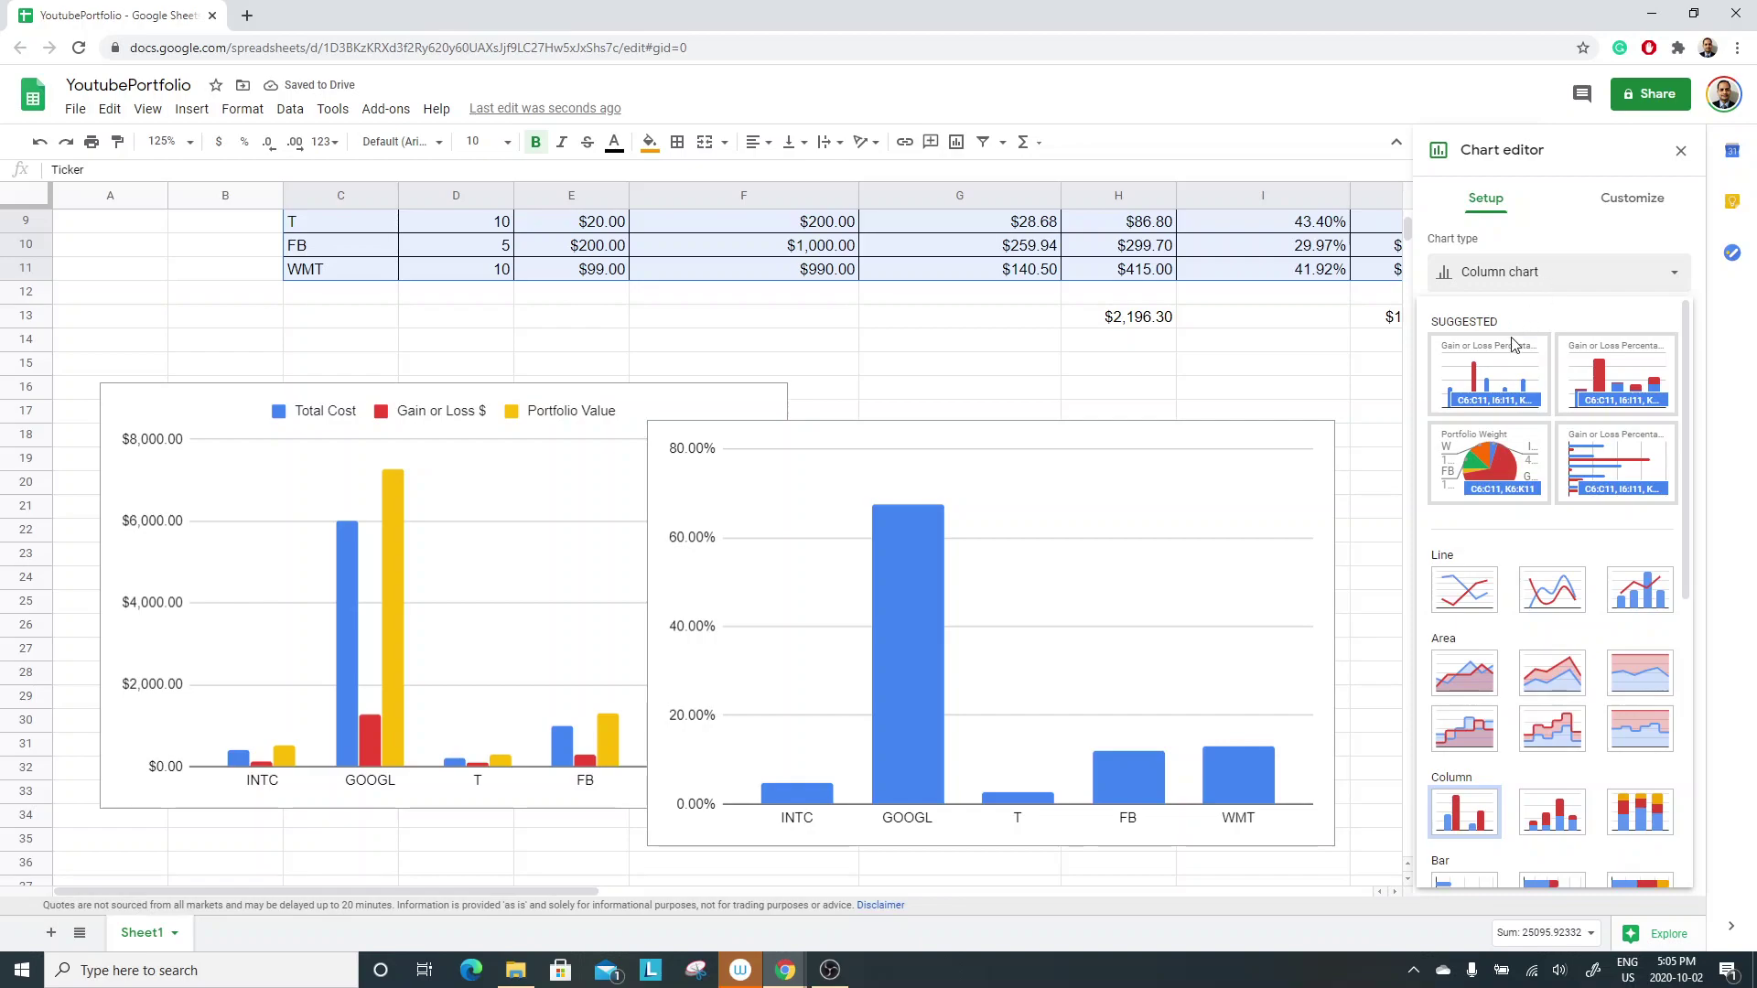
pyautogui.click(1490, 466)
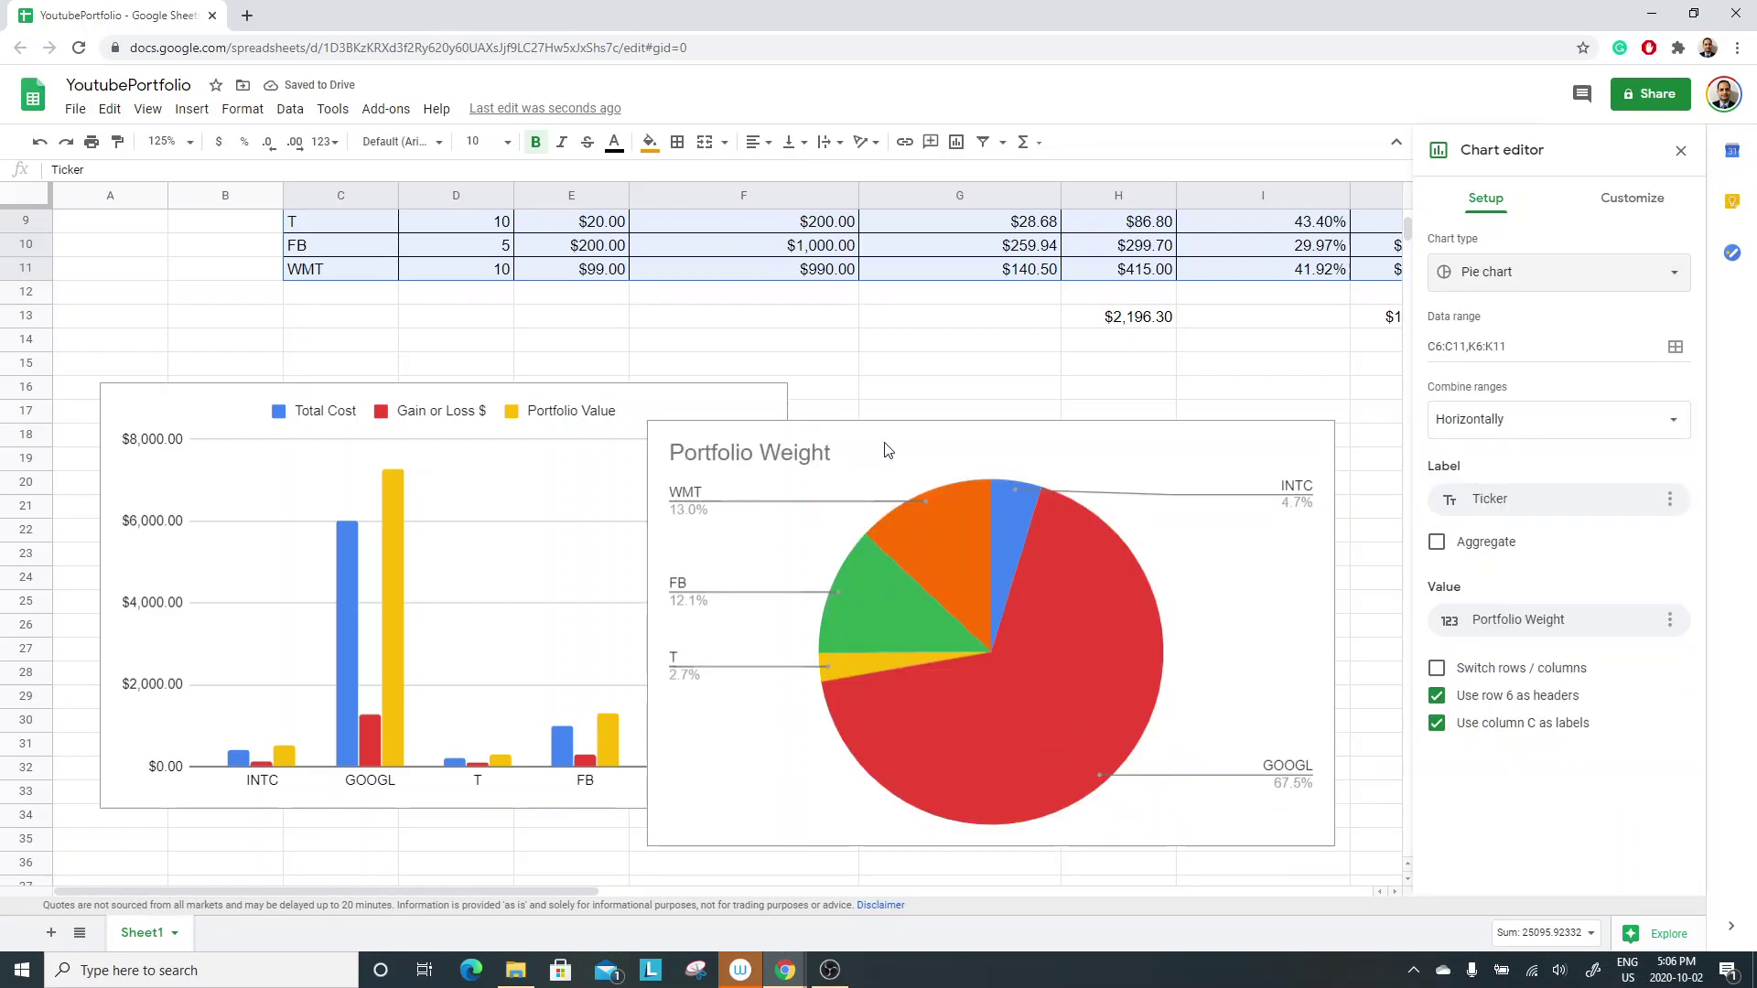
pyautogui.click(1077, 366)
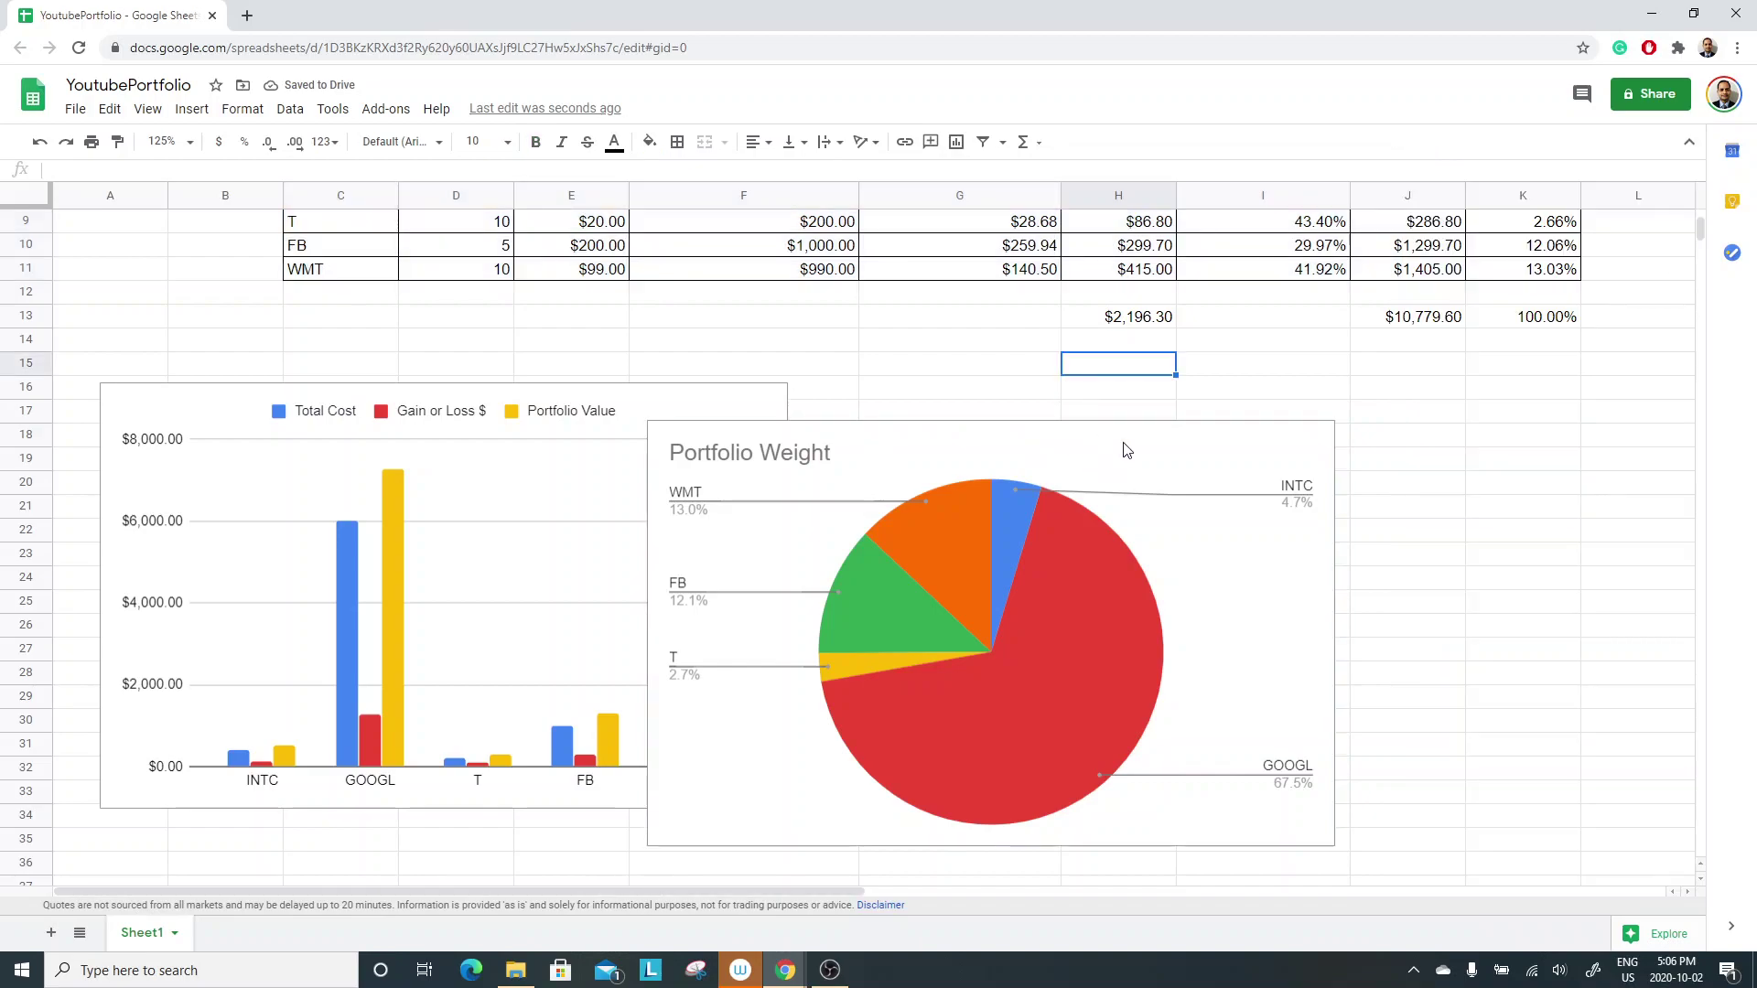
# Move the Portfolio Weight pie chart beside the column chart, starting at row 16, so the two no longer overlap.
pyautogui.click(1085, 444)
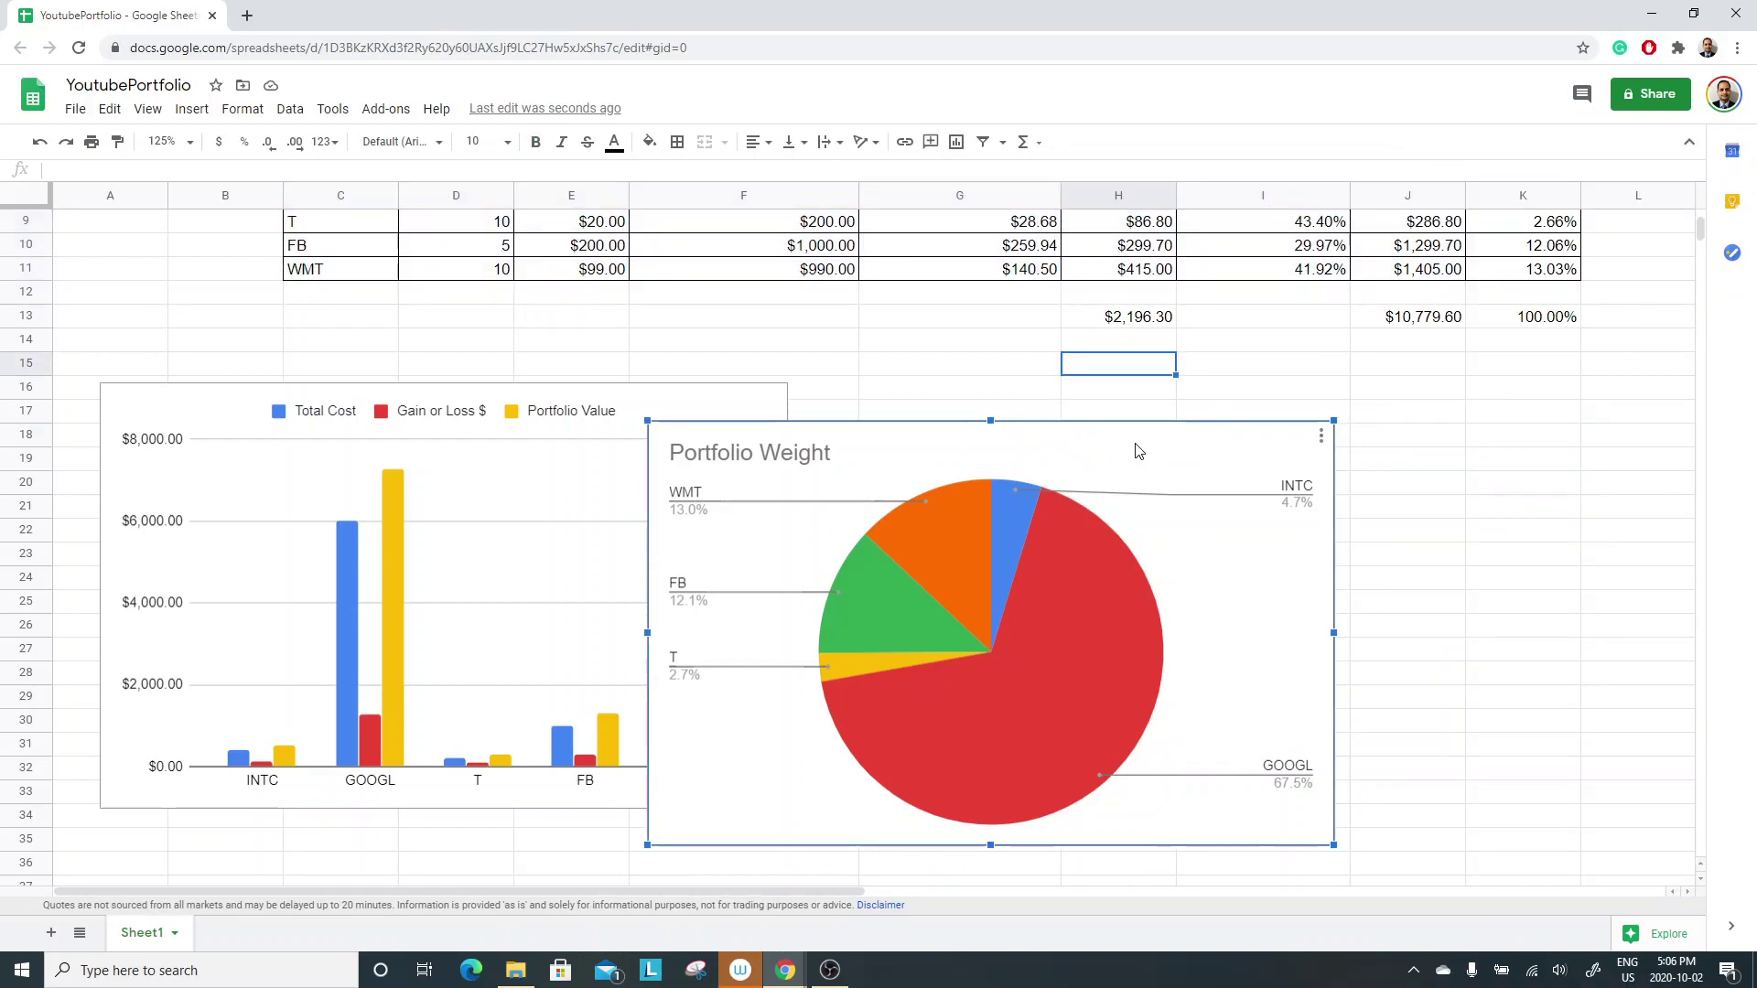
pyautogui.click(1321, 436)
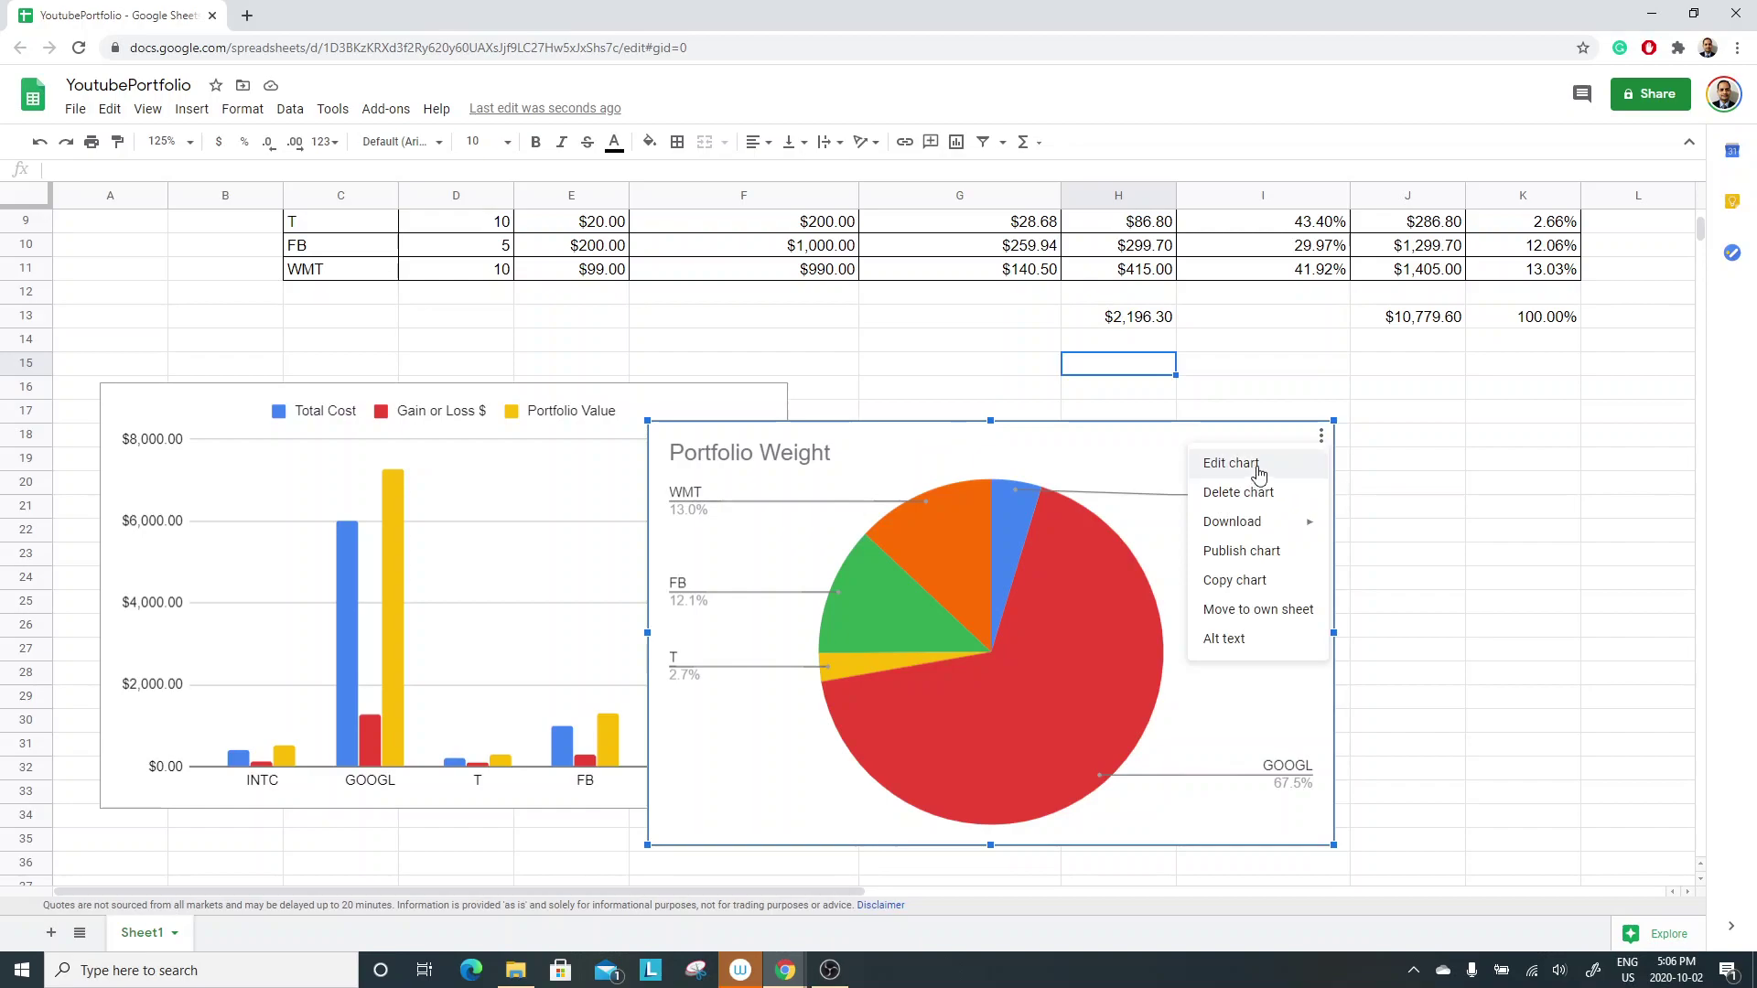
pyautogui.click(981, 363)
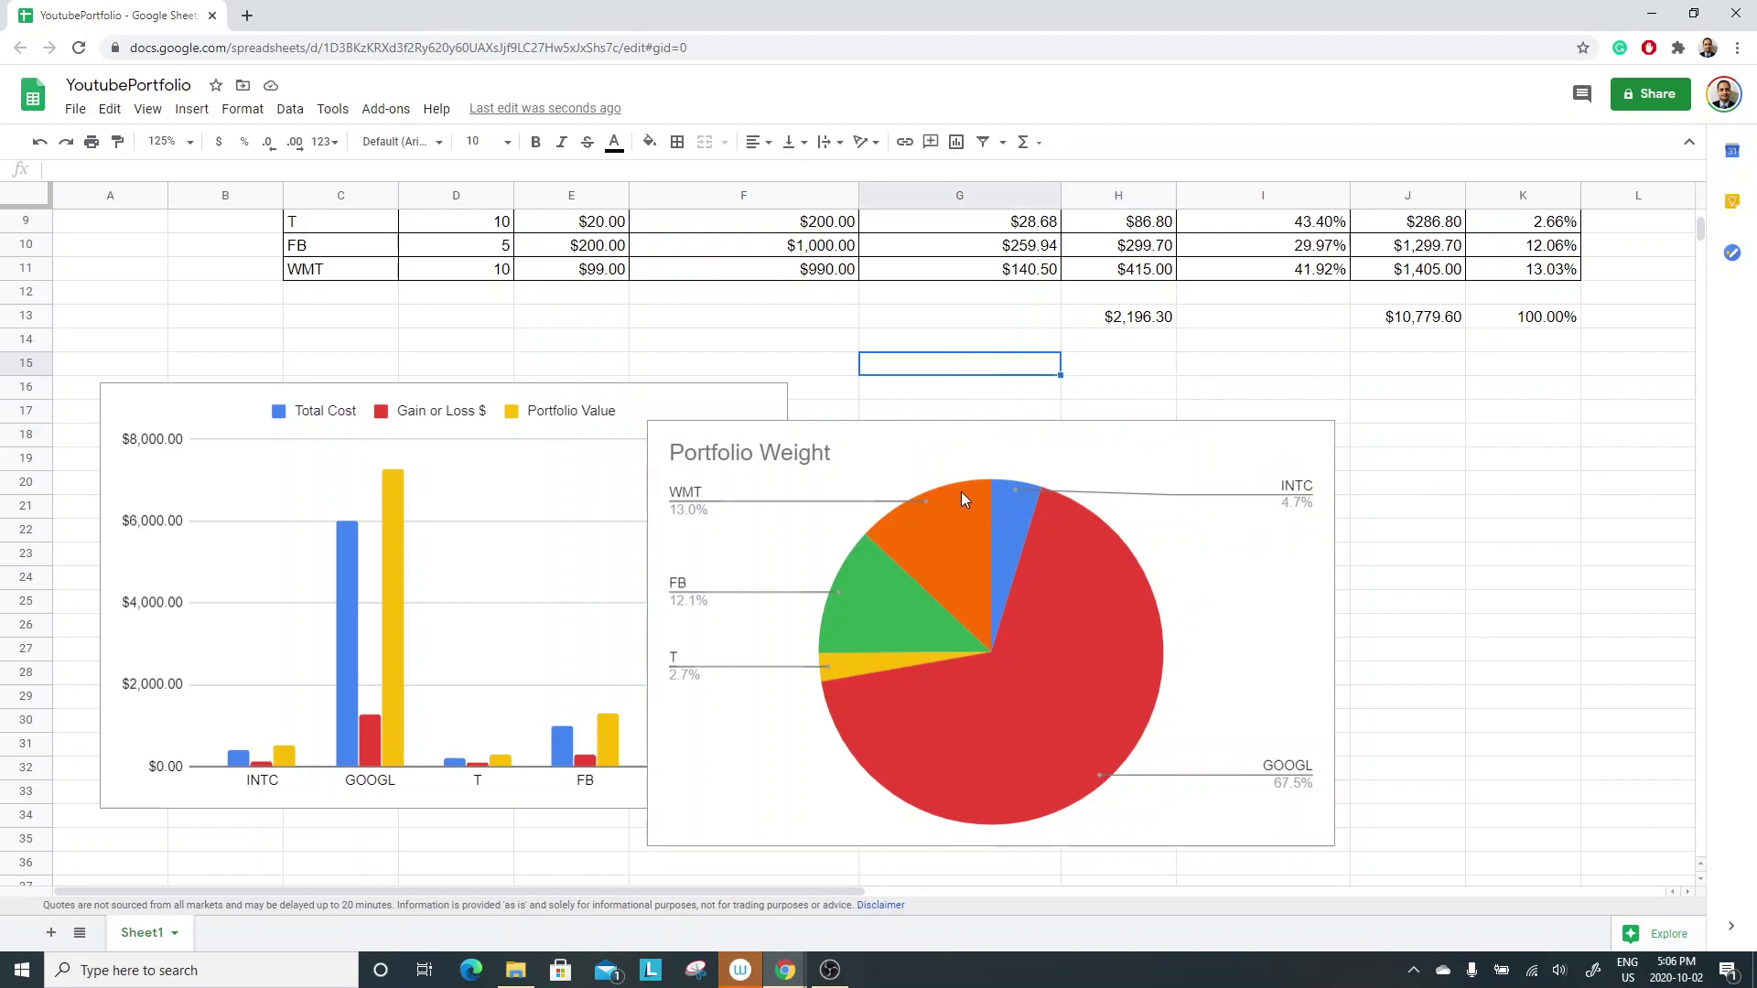
pyautogui.moveTo(968, 448); pyautogui.dragTo(1102, 407)
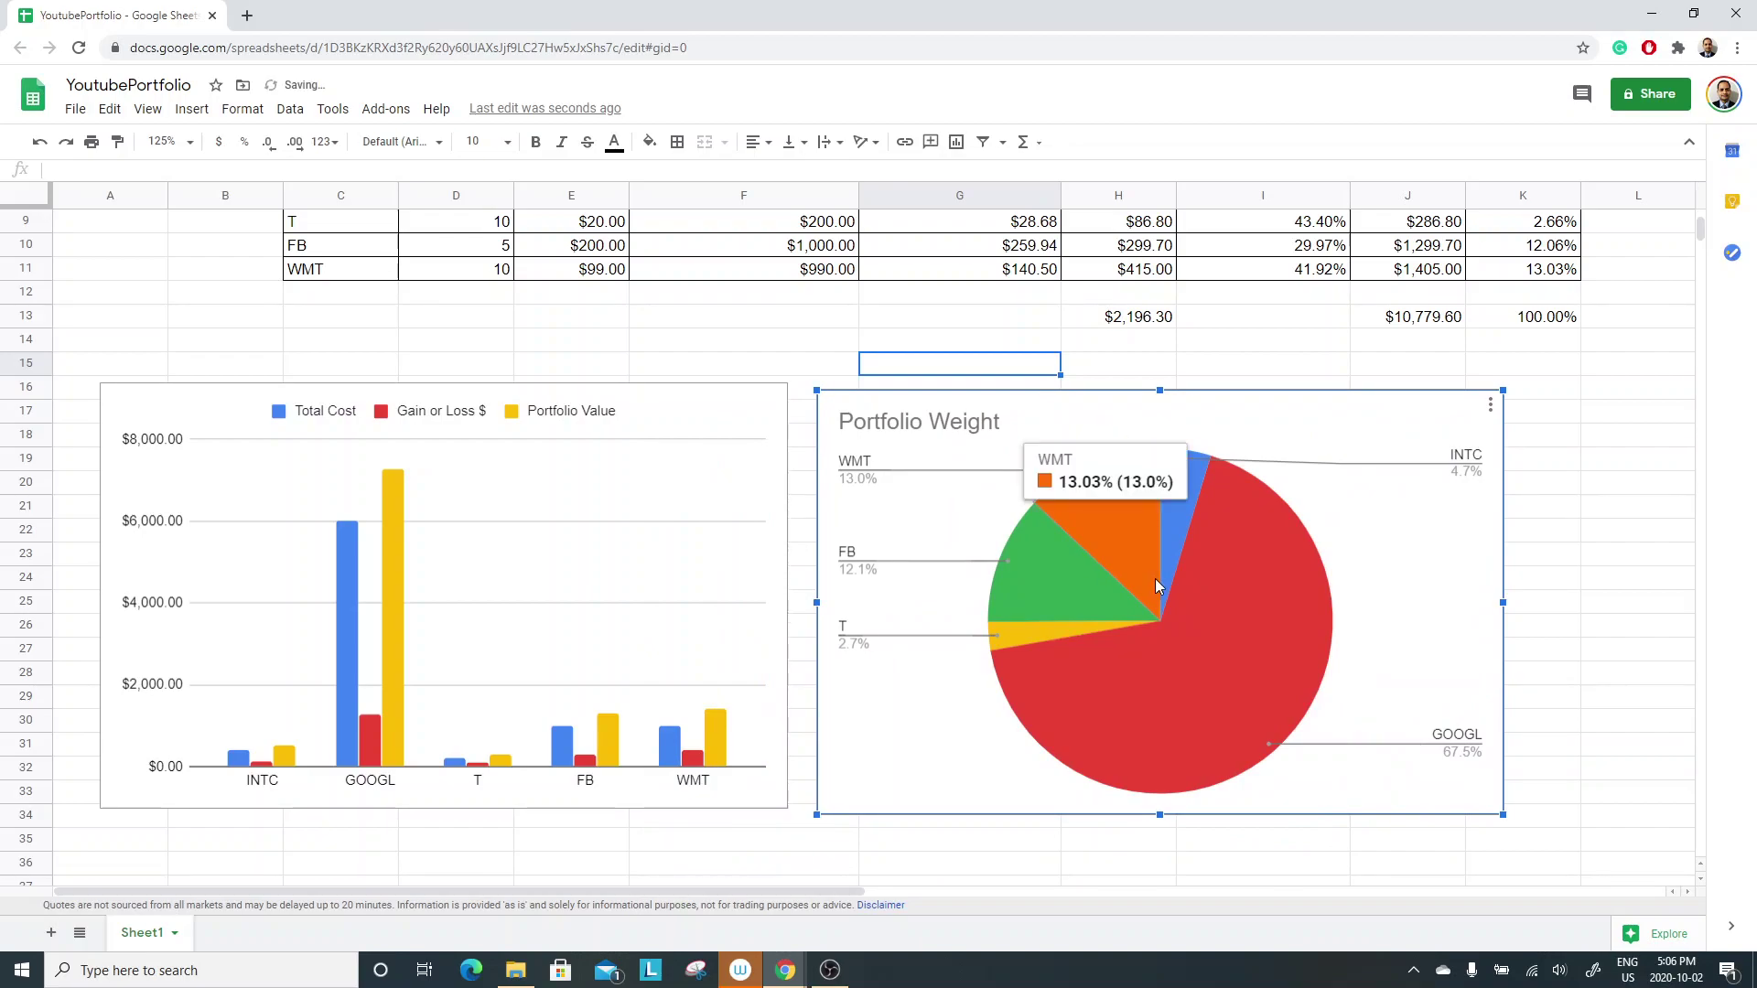
# Examine the slices of the Portfolio Weight pie chart and compare GOOGL's share with its value in the Portfolio Weight column.
pyautogui.moveTo(1135, 733)
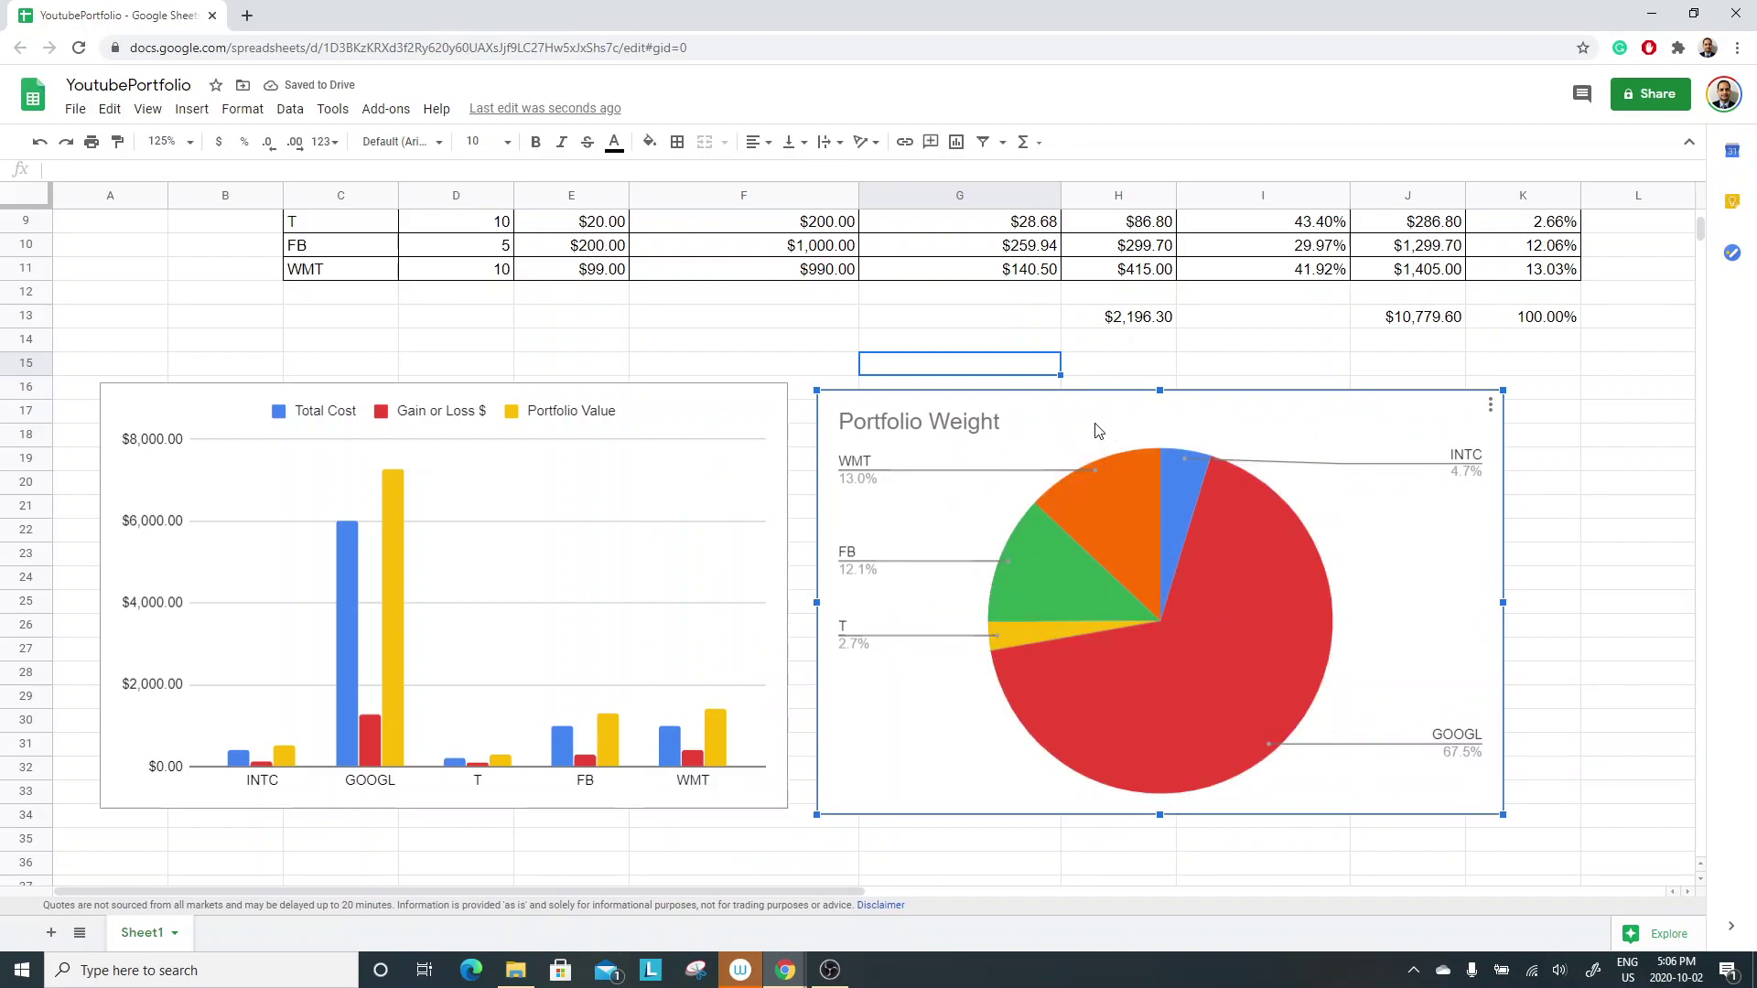
pyautogui.moveTo(1244, 574)
pyautogui.moveTo(1234, 520)
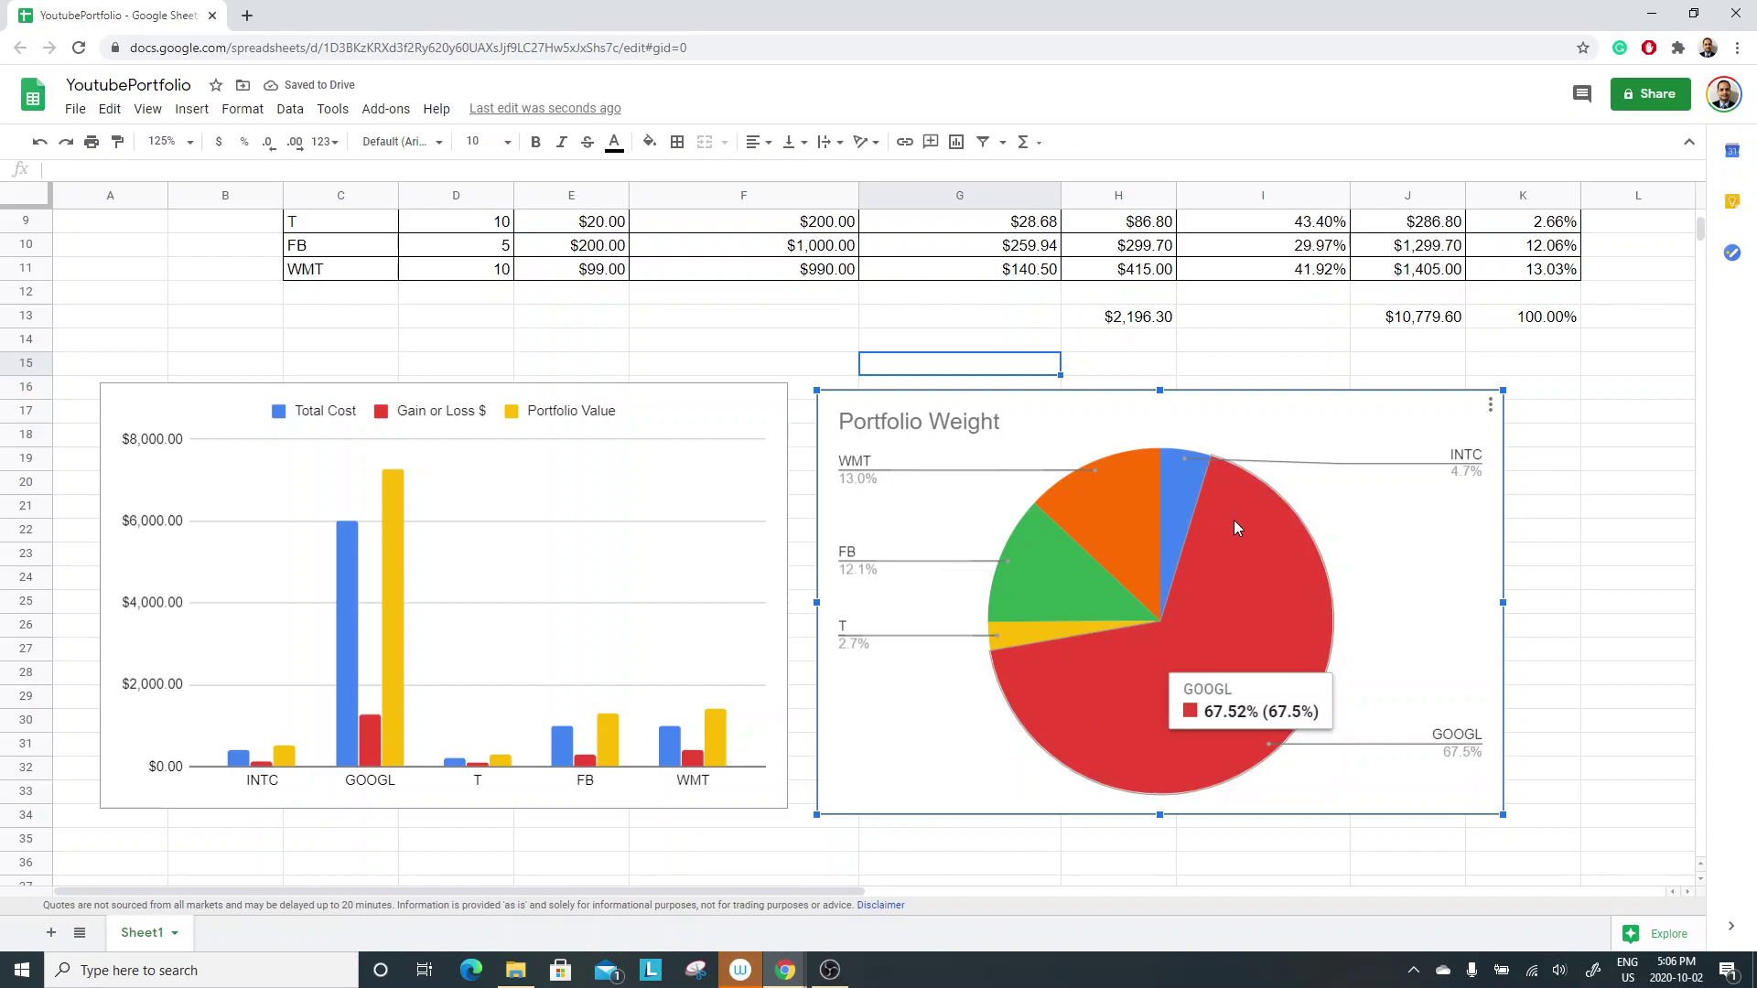
pyautogui.scroll(3, 1145, 743)
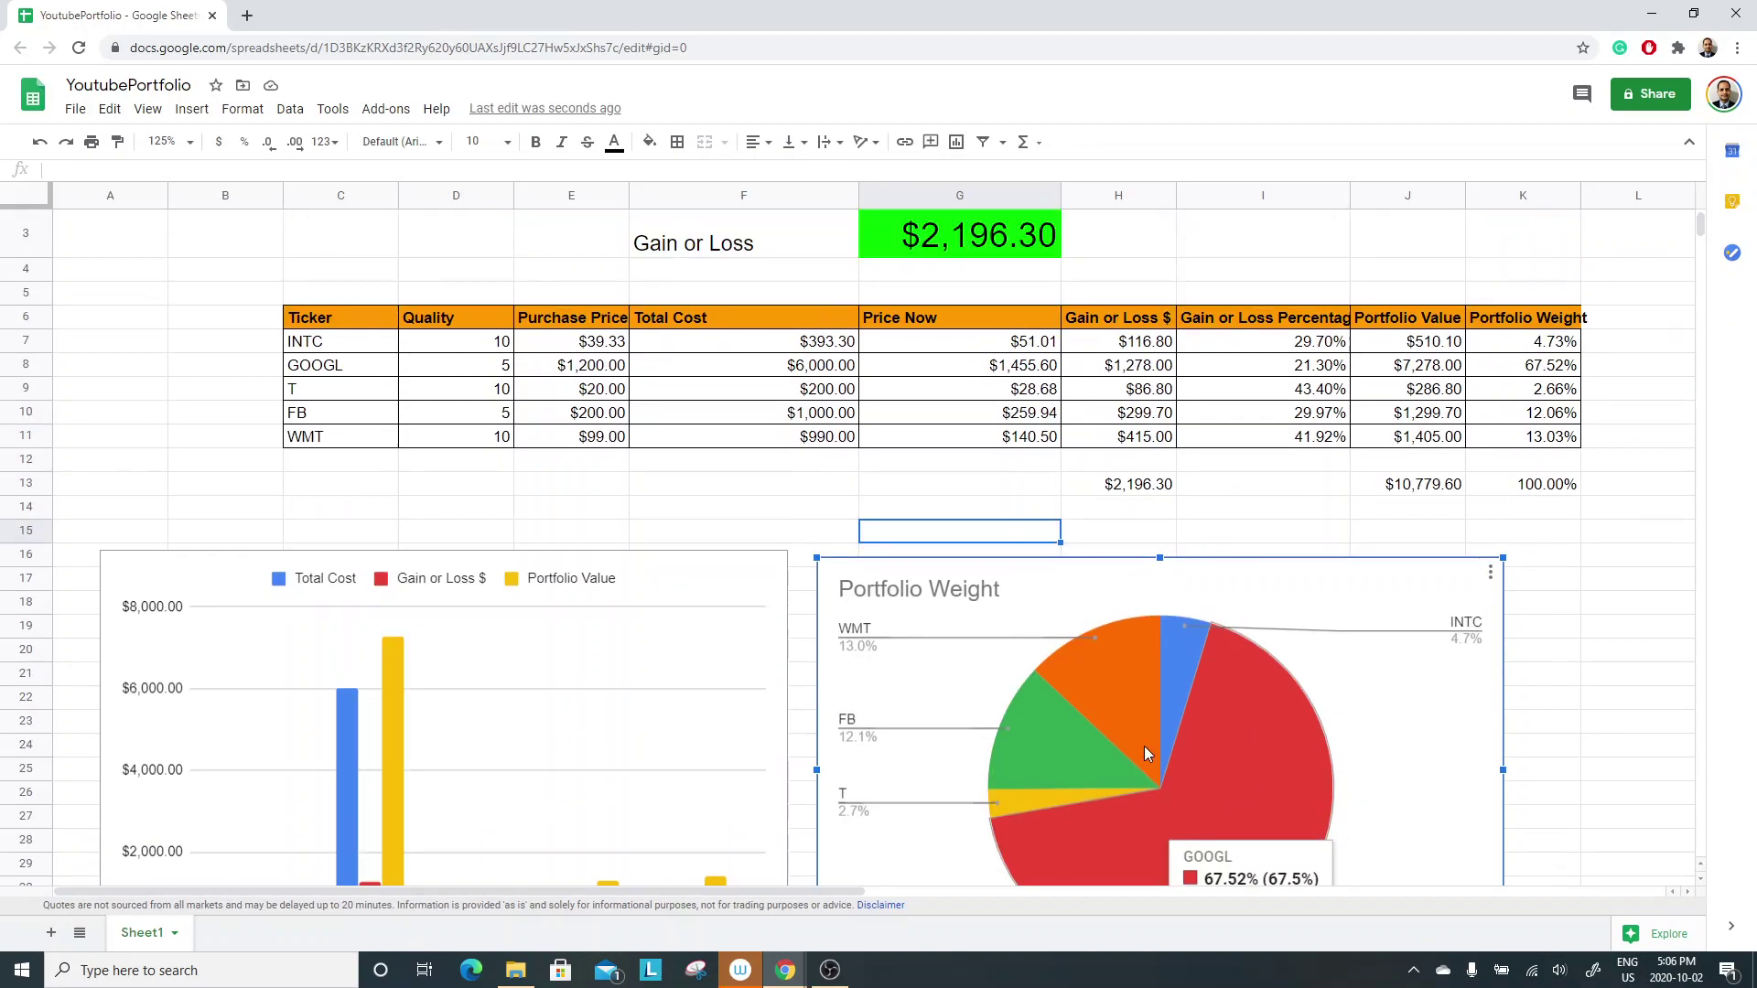
pyautogui.scroll(-1, 1144, 745)
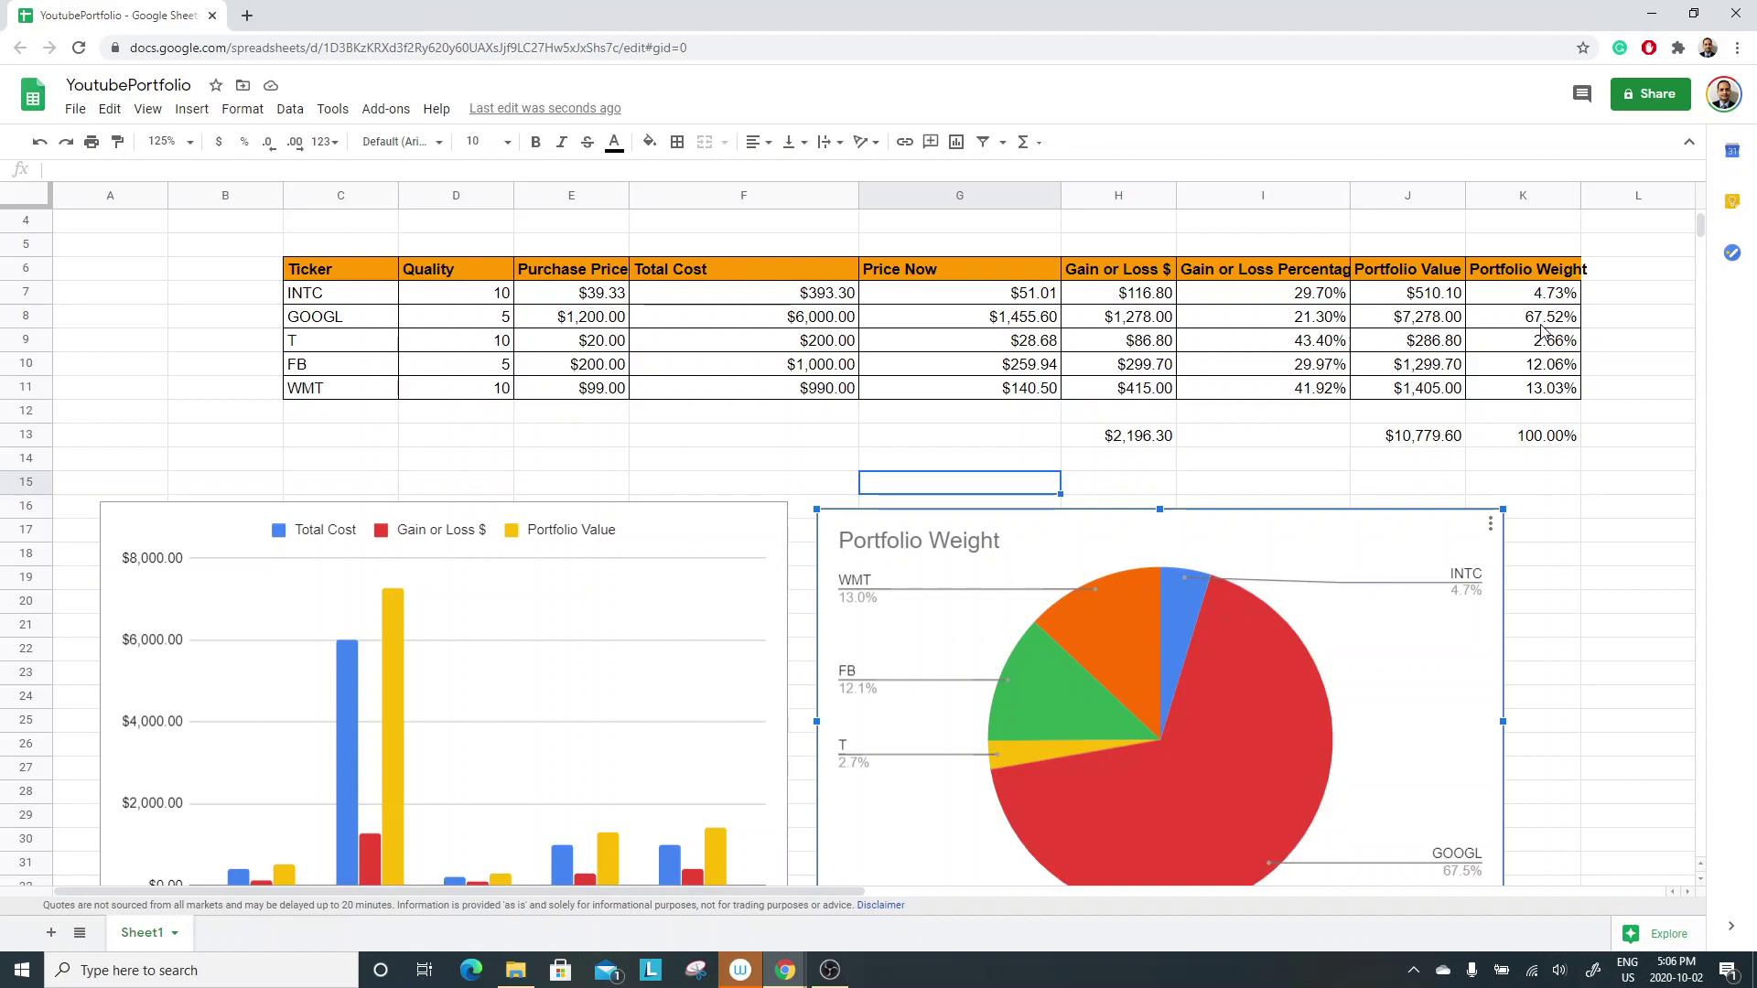
pyautogui.moveTo(1224, 747)
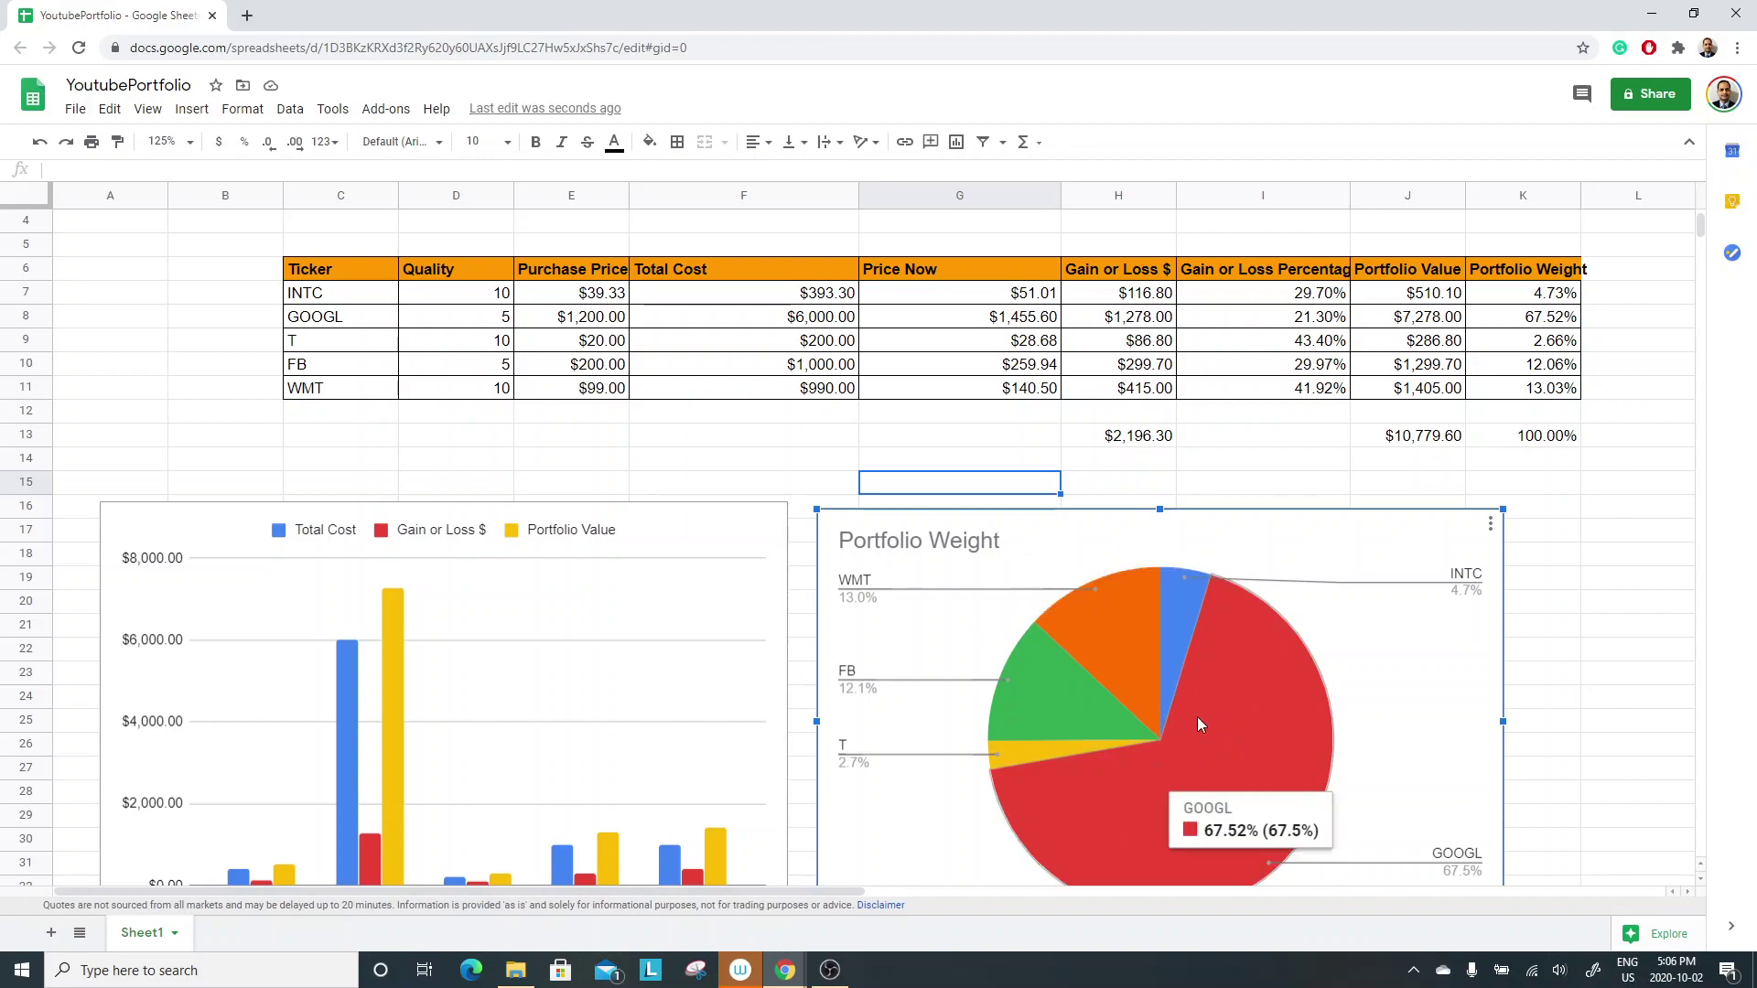
pyautogui.scroll(-1, 1183, 739)
pyautogui.scroll(-1, 1183, 740)
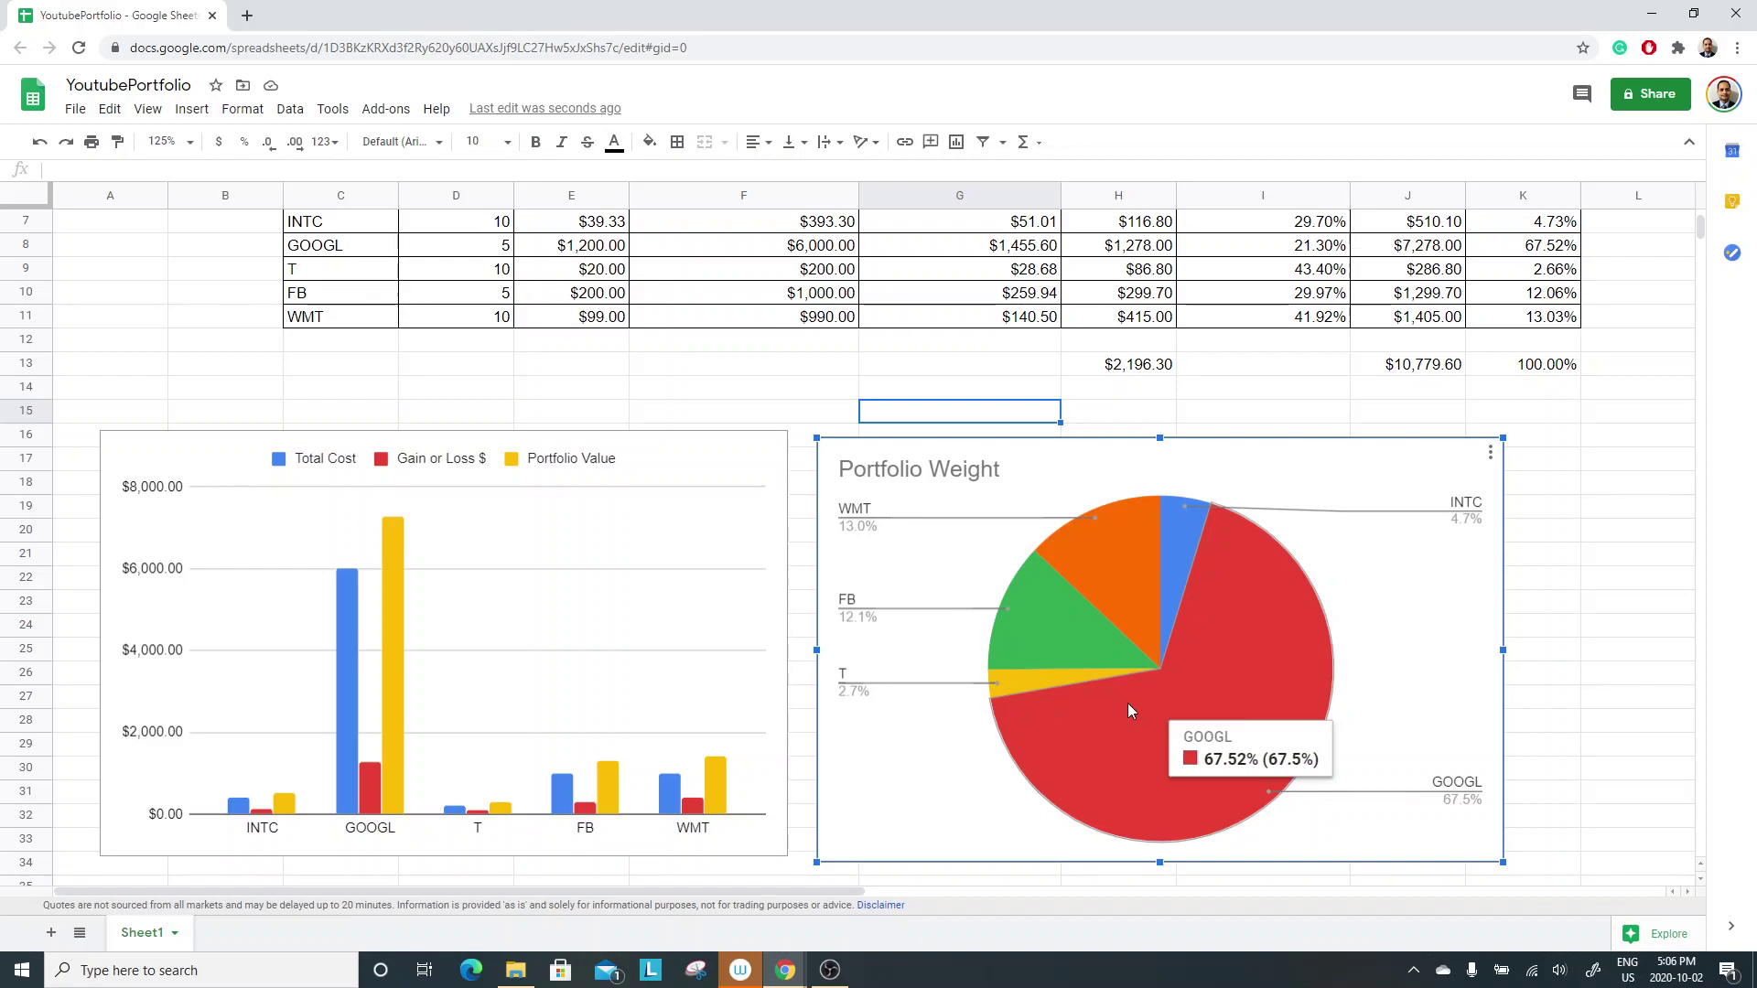
pyautogui.click(1527, 256)
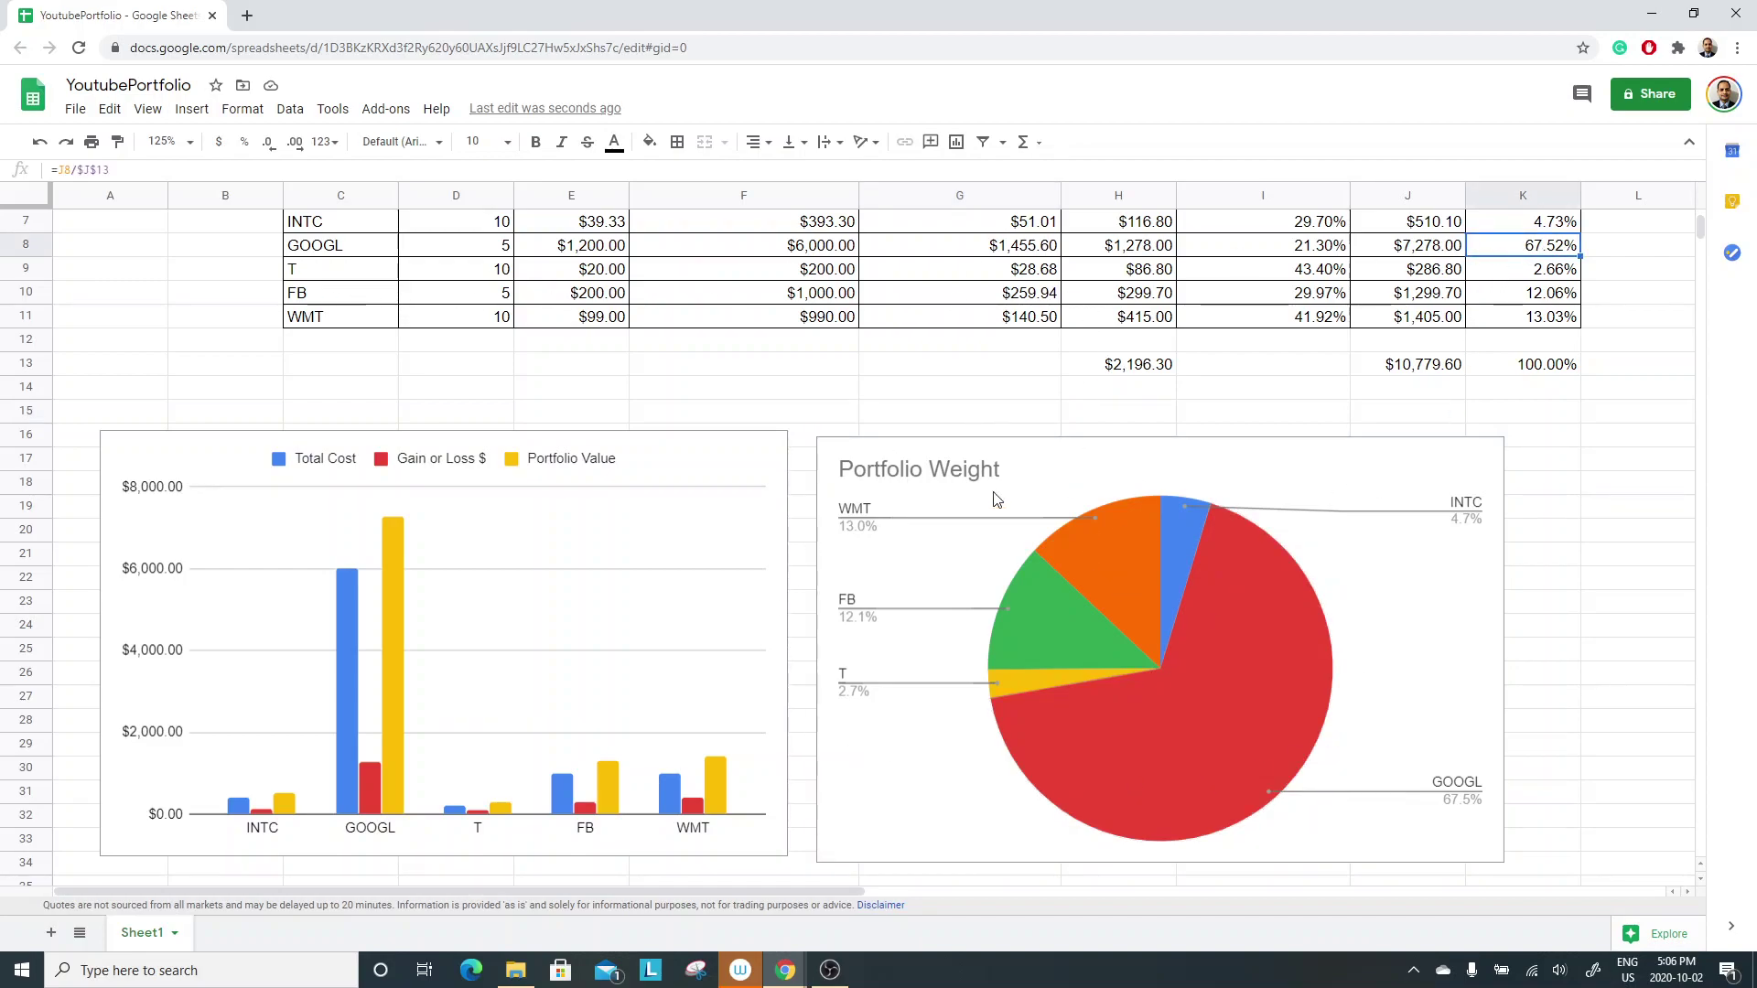
pyautogui.scroll(2, 970, 691)
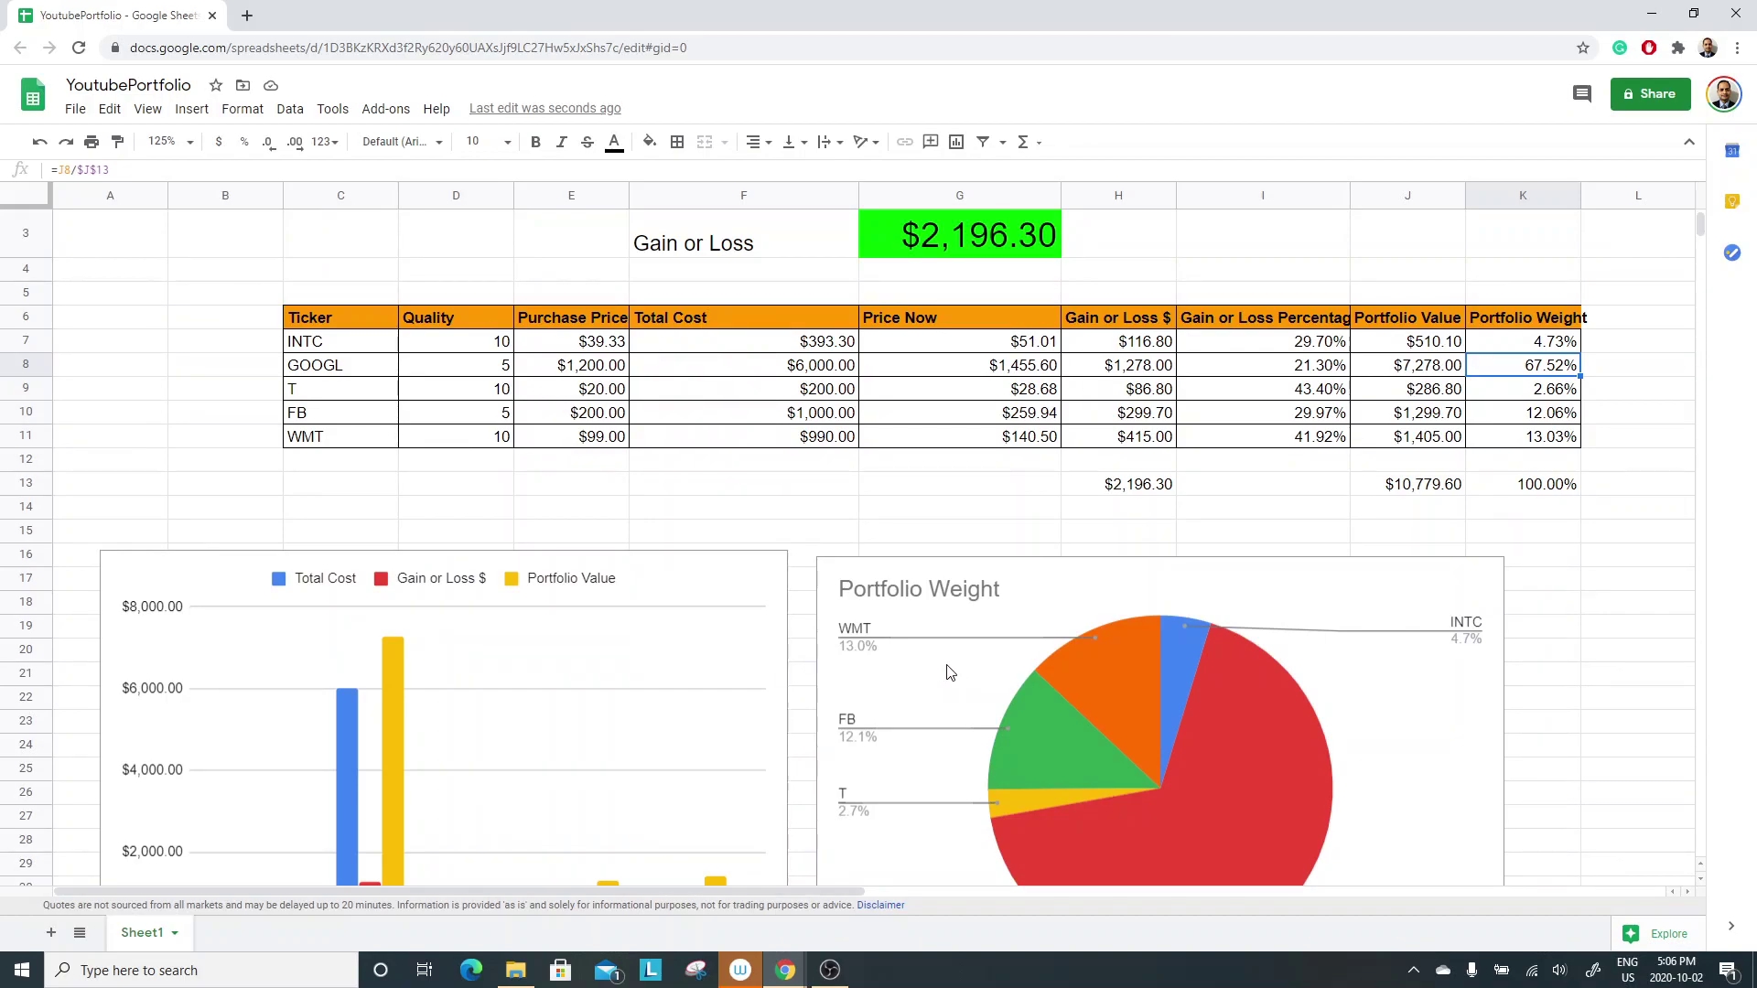
pyautogui.scroll(-1, 952, 678)
pyautogui.scroll(1, 943, 719)
# Insert a third column chart from the table C6:K11 and remove its Quality and Purchase Price series.
pyautogui.moveTo(350, 319); pyautogui.dragTo(1512, 447)
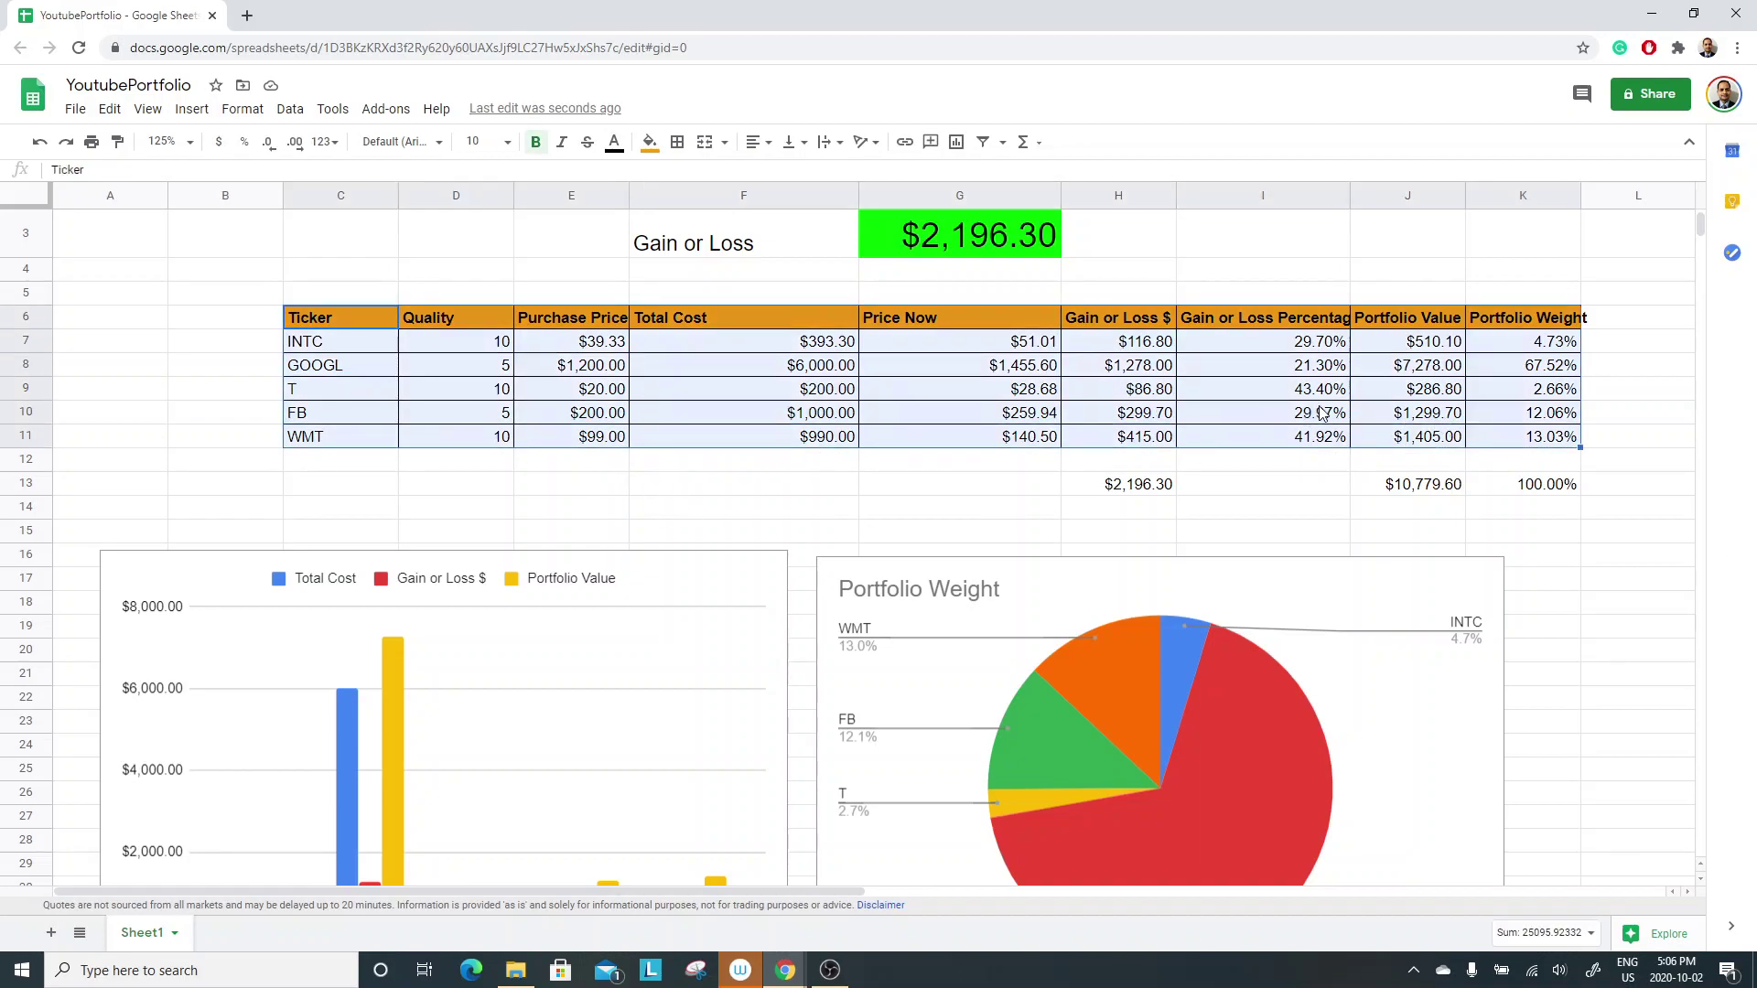
pyautogui.click(956, 142)
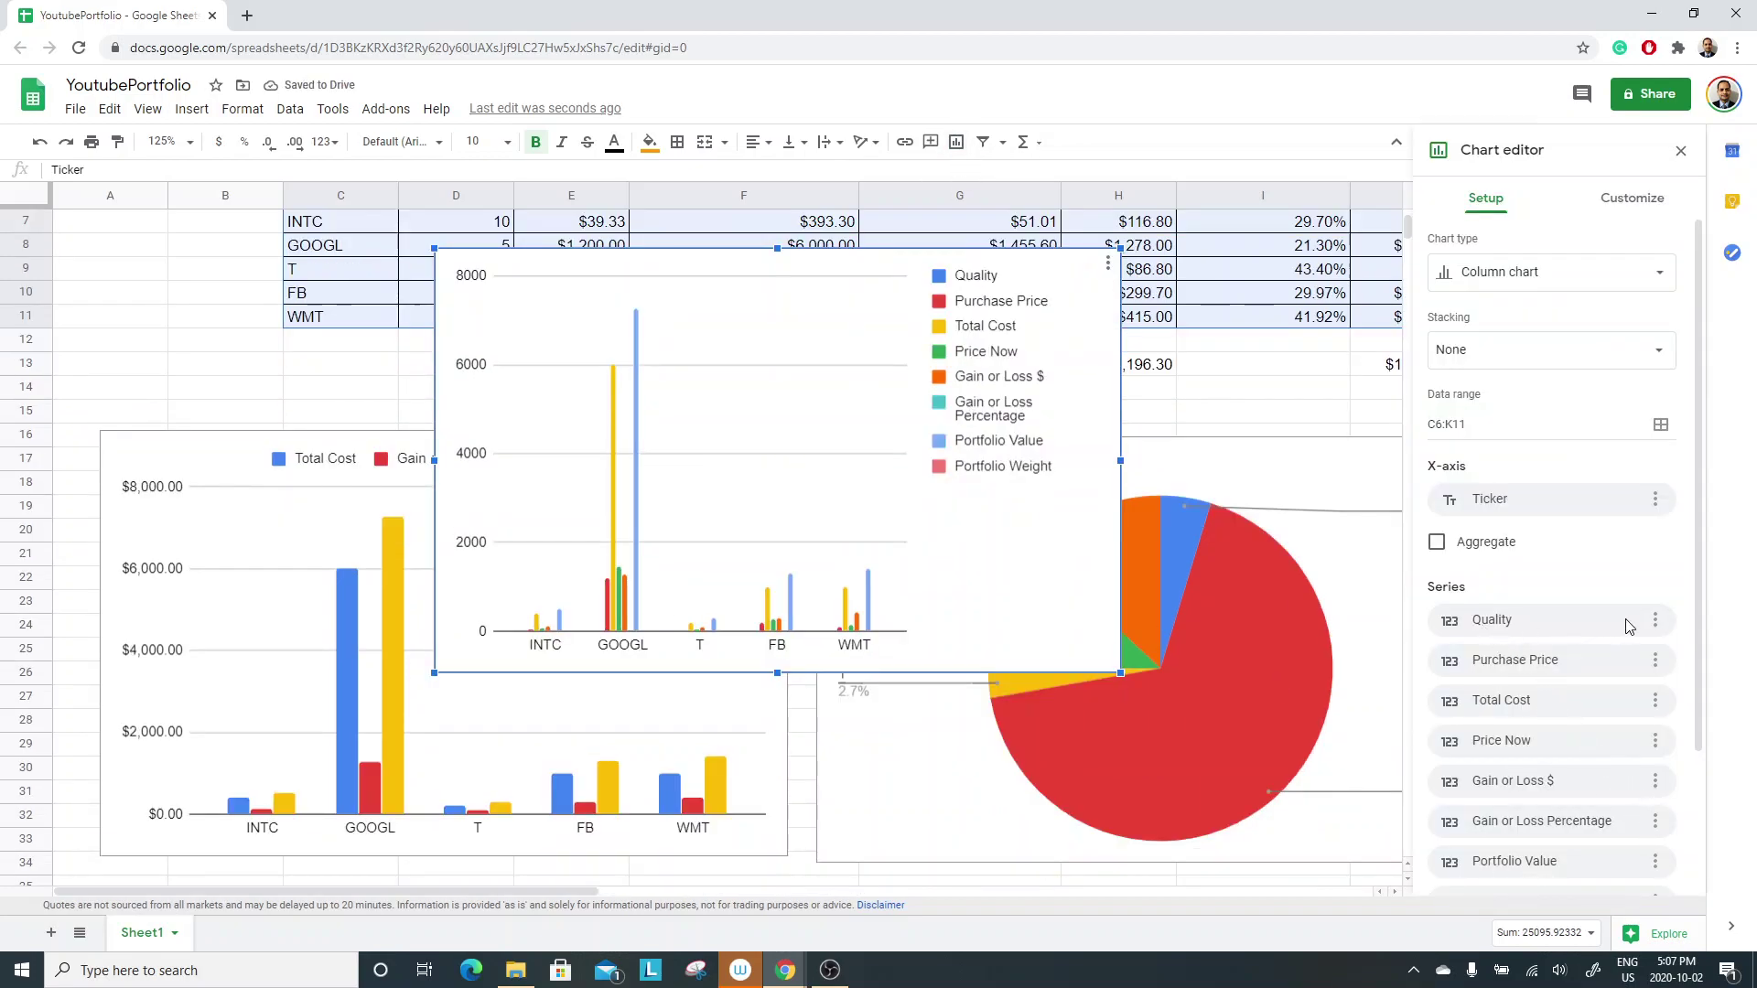
pyautogui.click(1655, 620)
pyautogui.click(1625, 658)
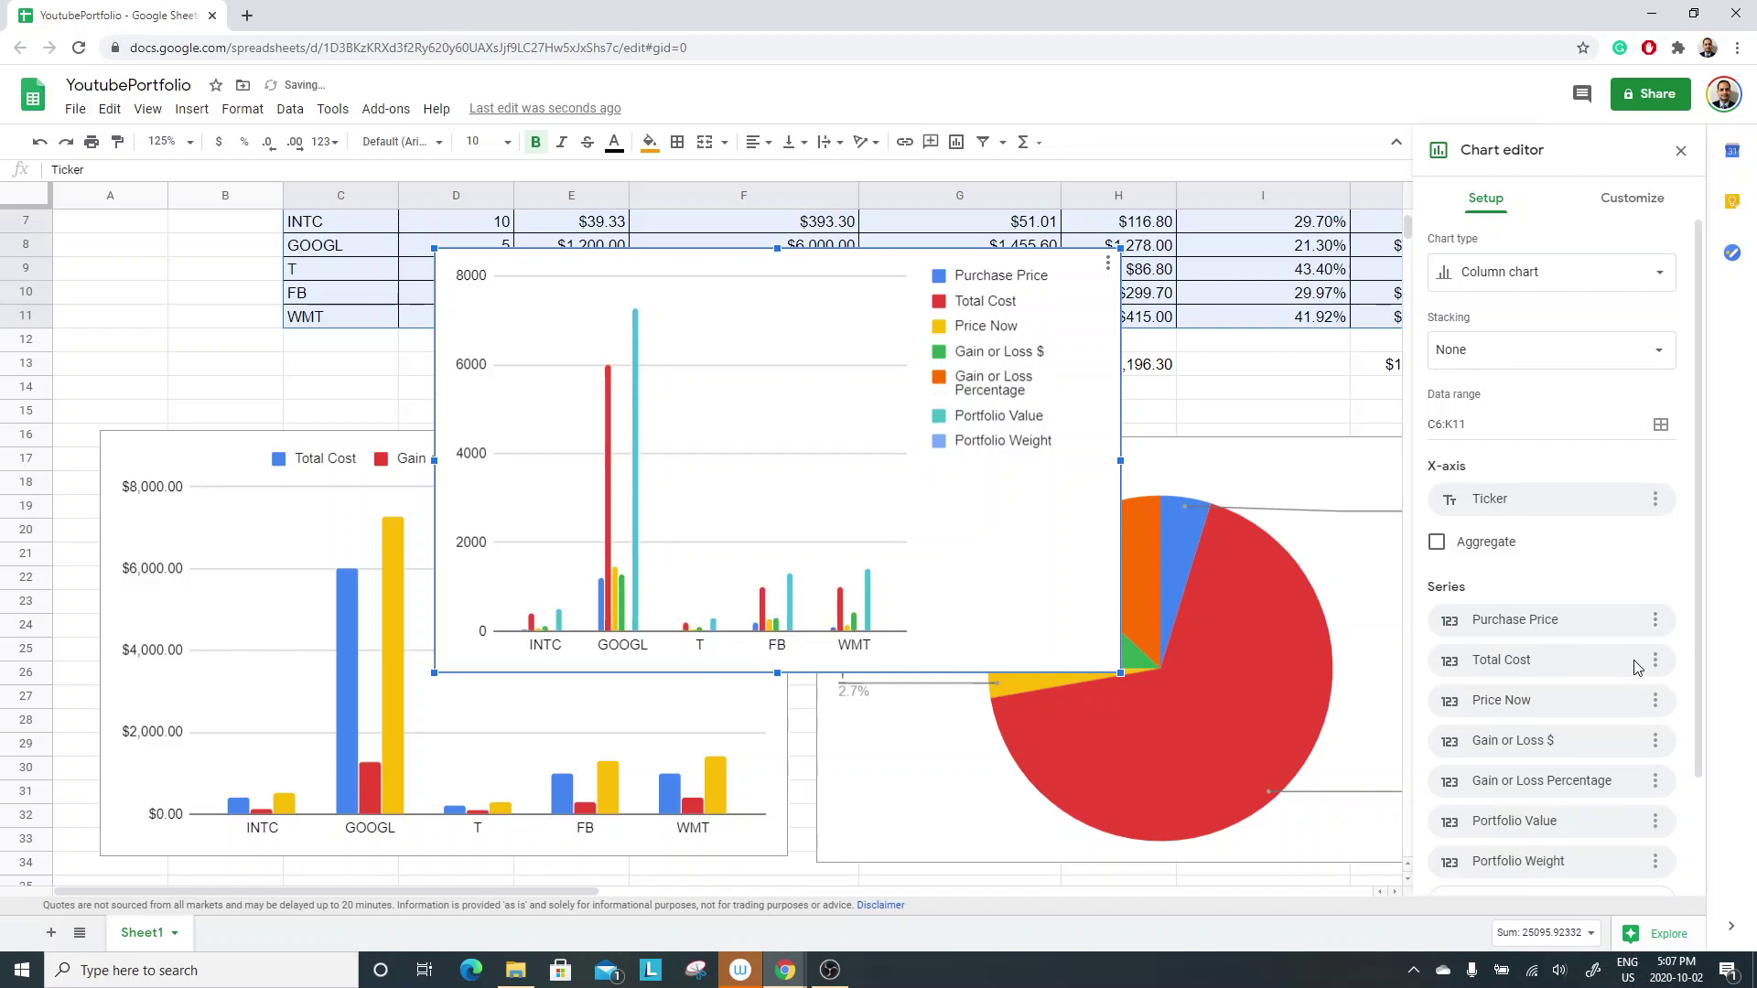
pyautogui.click(1655, 620)
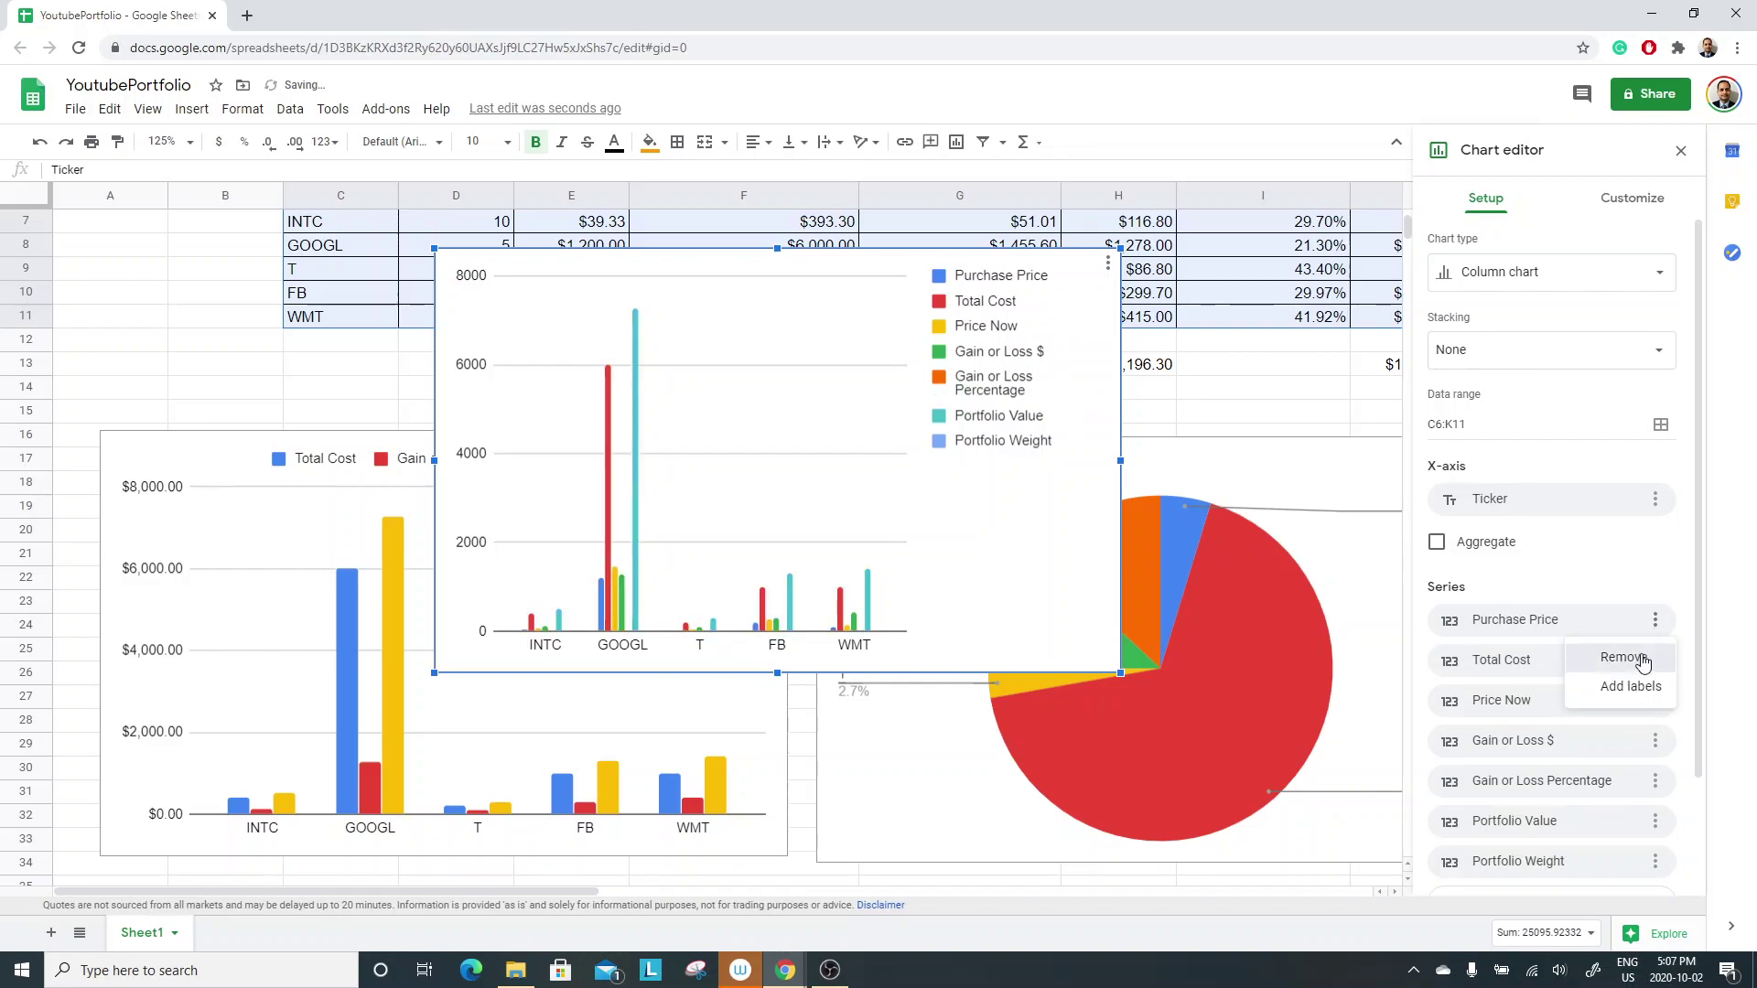
pyautogui.click(1638, 657)
# Remove the Total Cost, Price Now, Gain or Loss $ and Portfolio Value series from the third chart.
pyautogui.click(1655, 621)
pyautogui.click(1647, 657)
pyautogui.click(1655, 620)
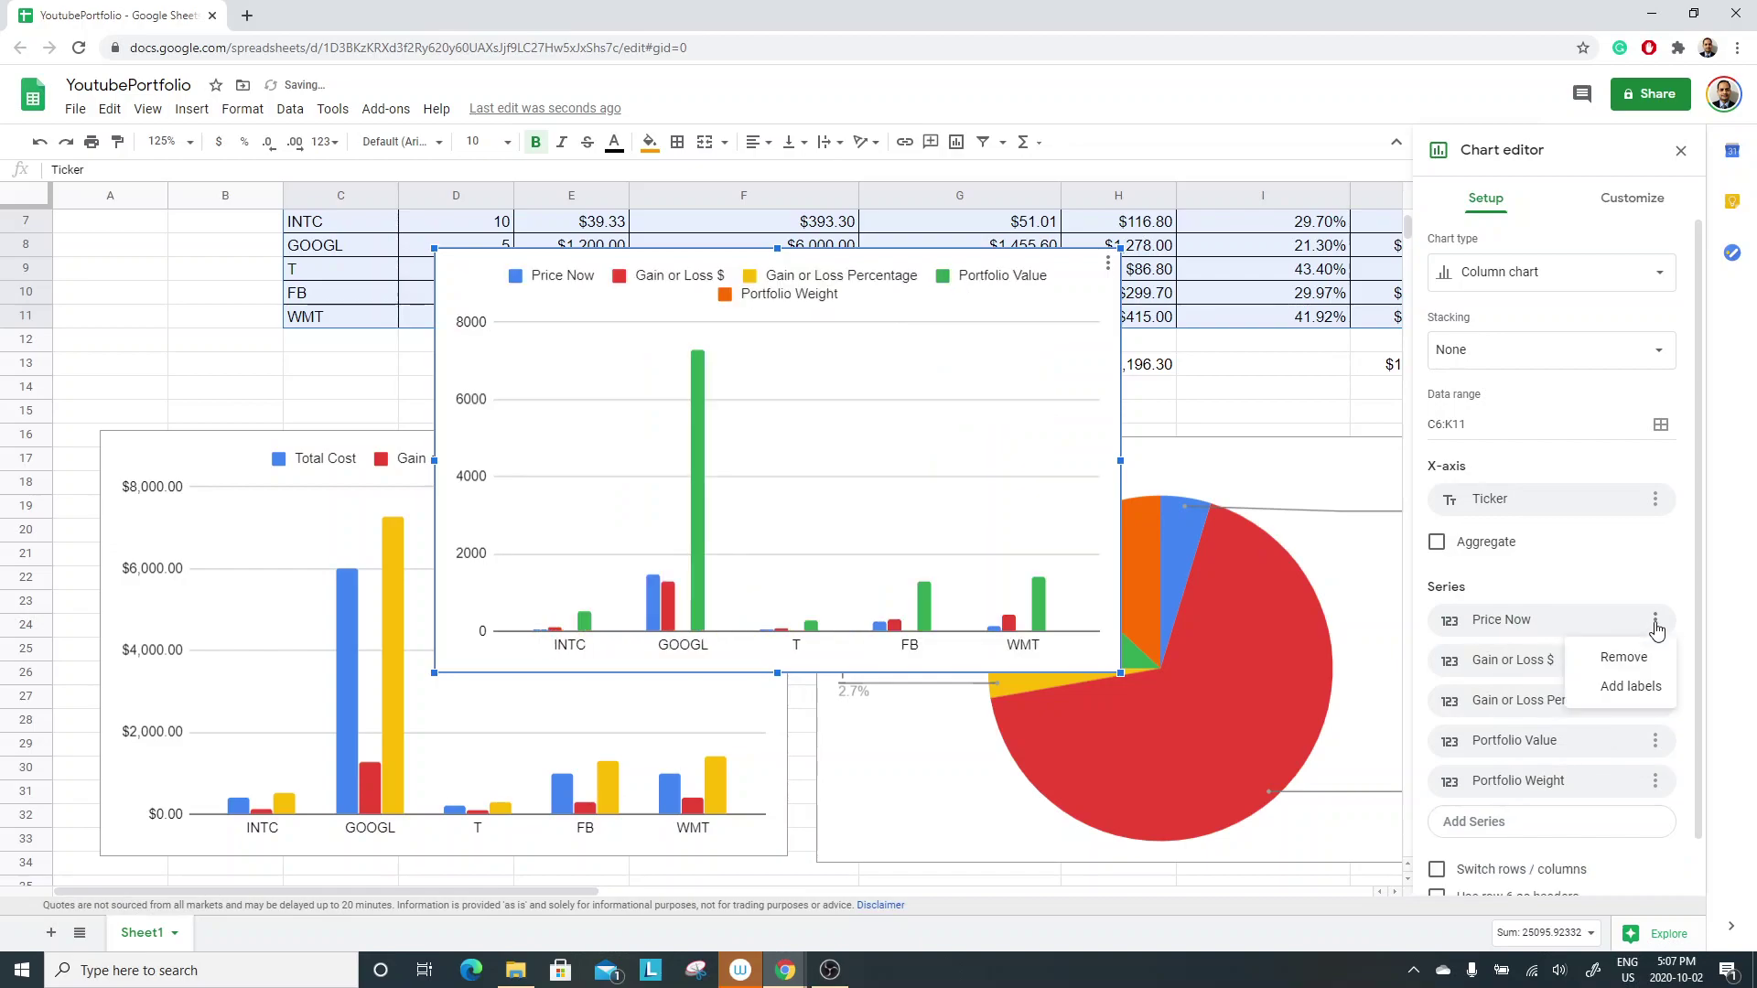
pyautogui.click(1611, 658)
pyautogui.click(1656, 622)
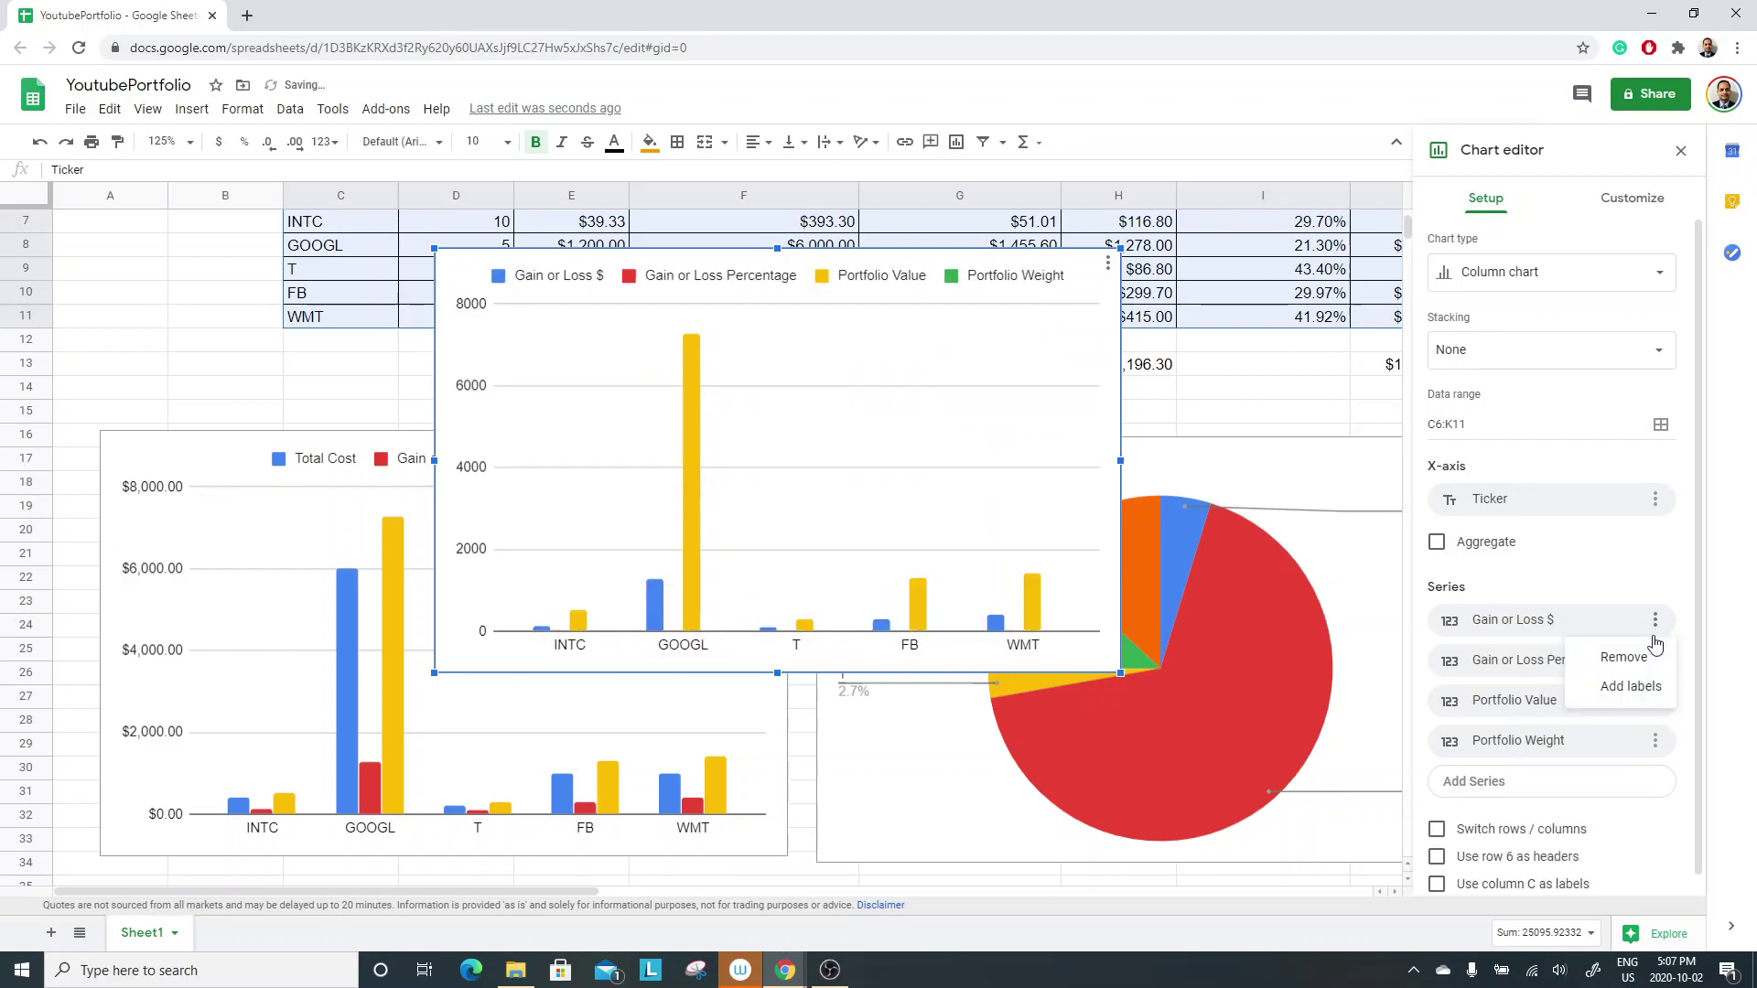
pyautogui.click(1634, 658)
pyautogui.click(1670, 660)
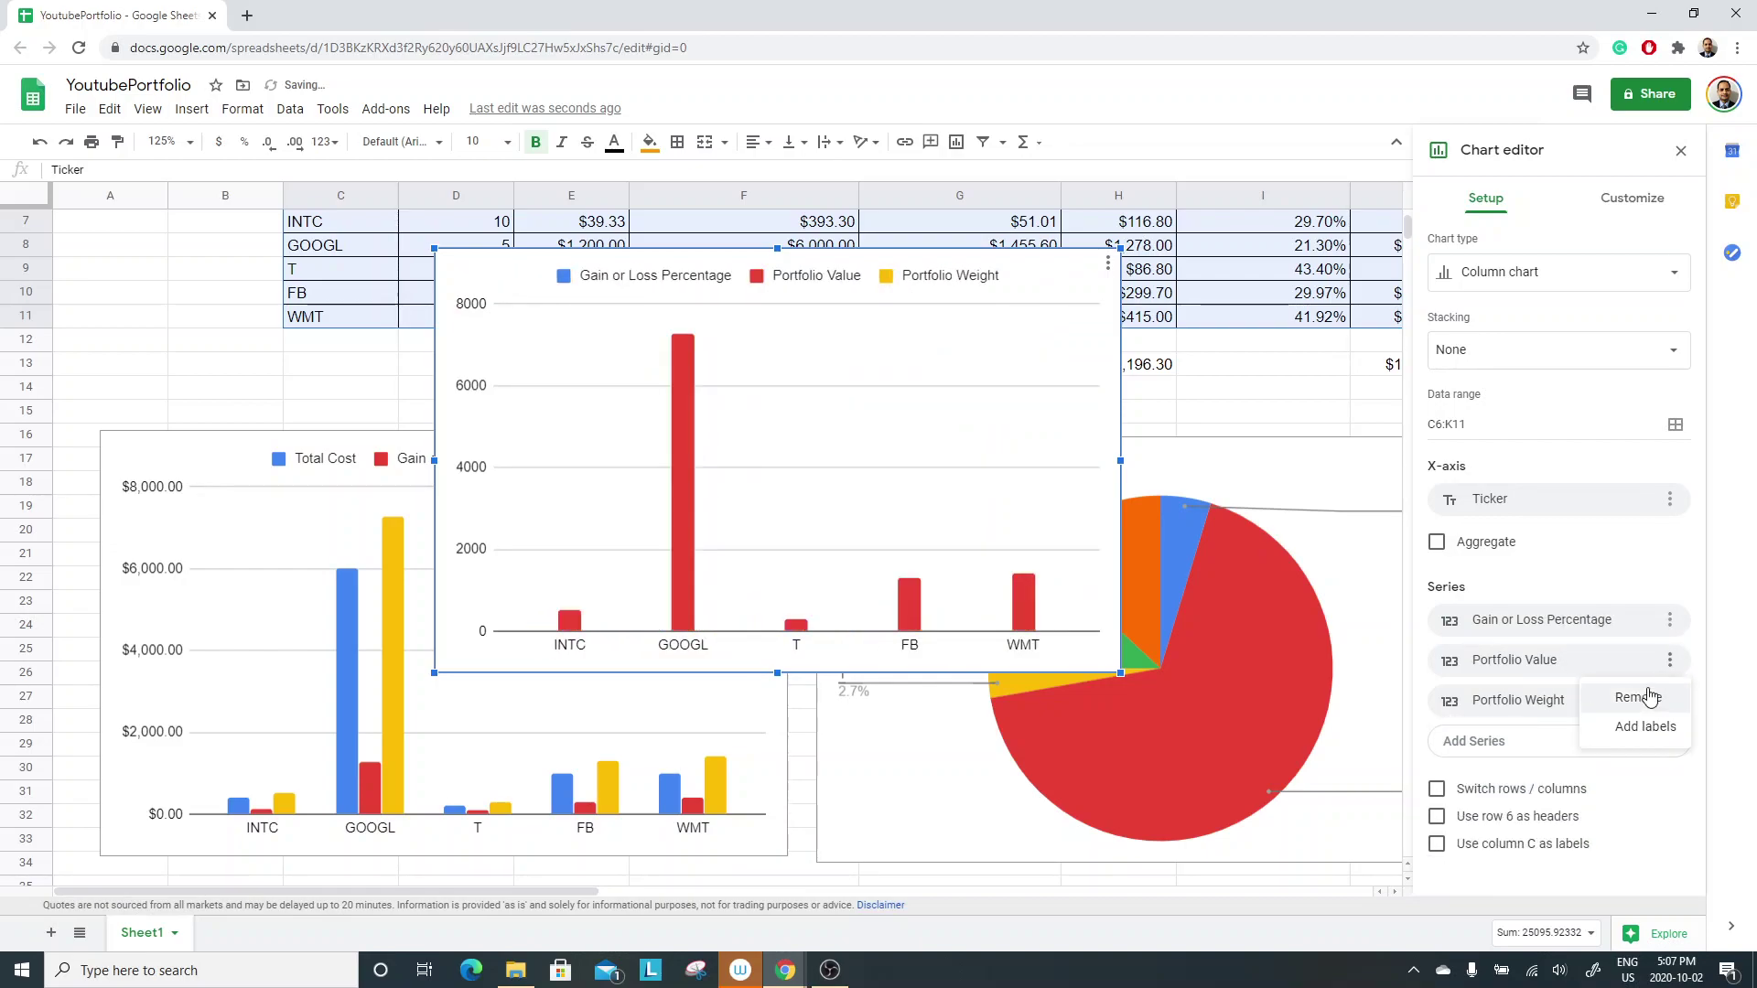
pyautogui.click(1647, 700)
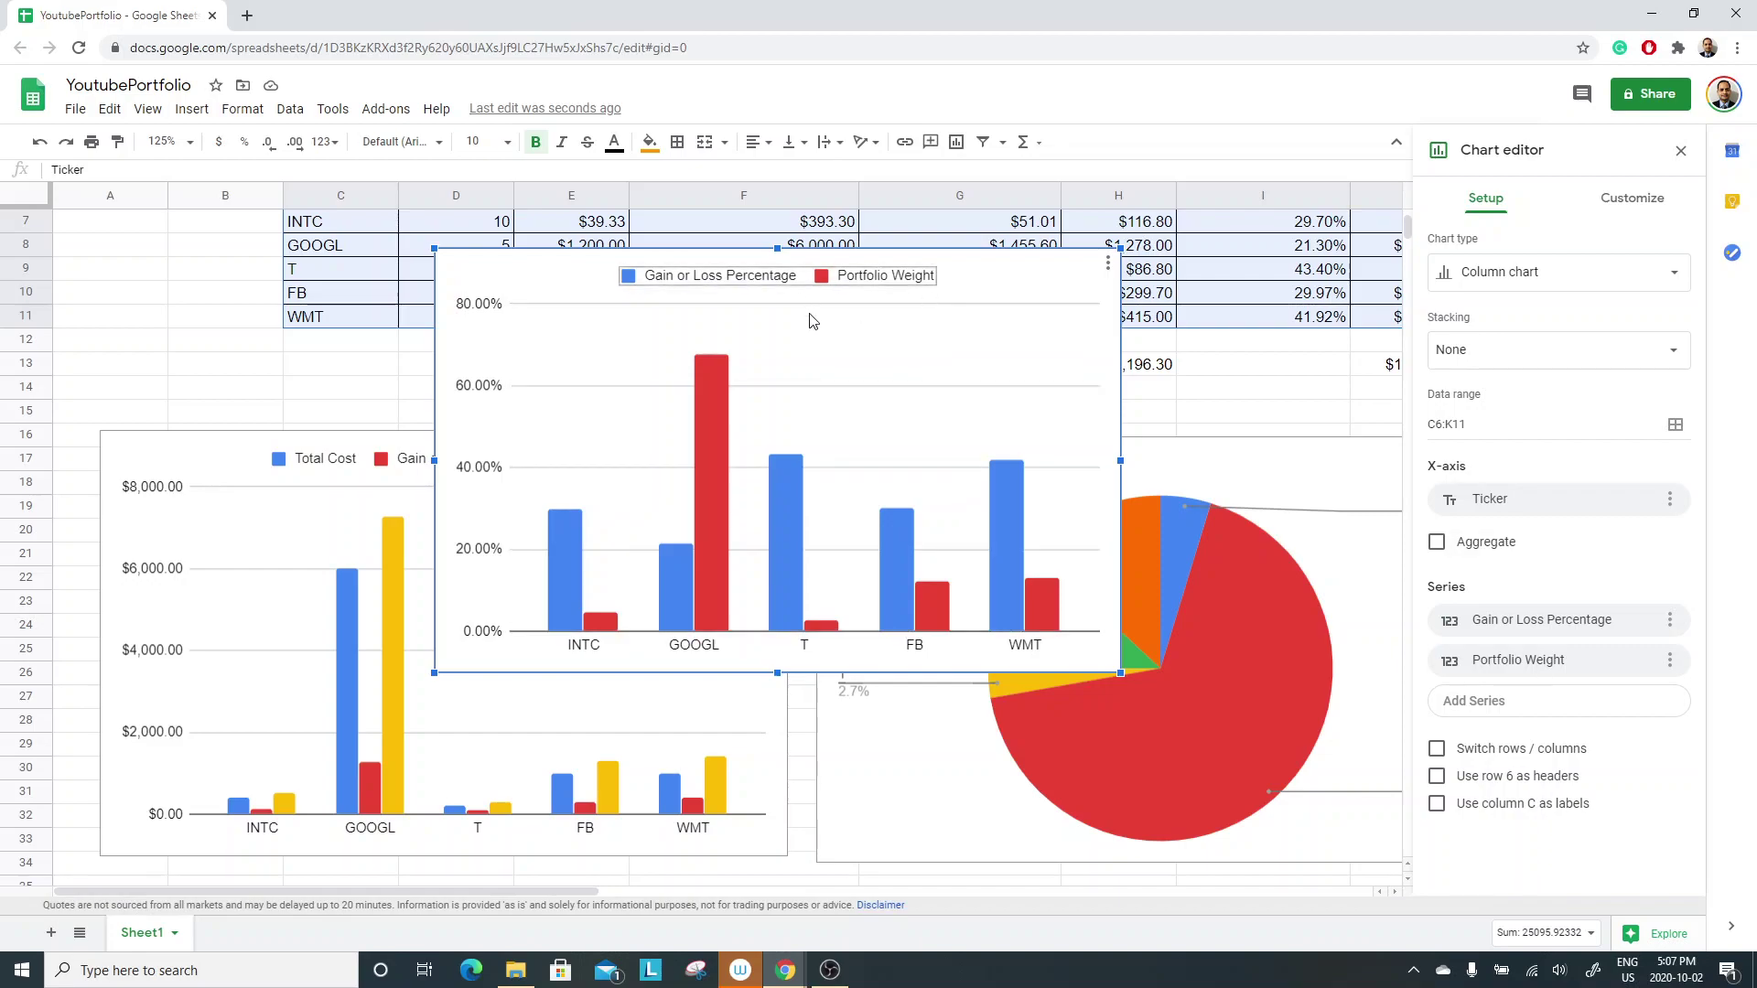
# Move the Gain or Loss Percentage and Portfolio Weight chart below the first column chart, starting at row 35, and close the chart editor.
pyautogui.scroll(-2, 833, 623)
pyautogui.scroll(2, 833, 623)
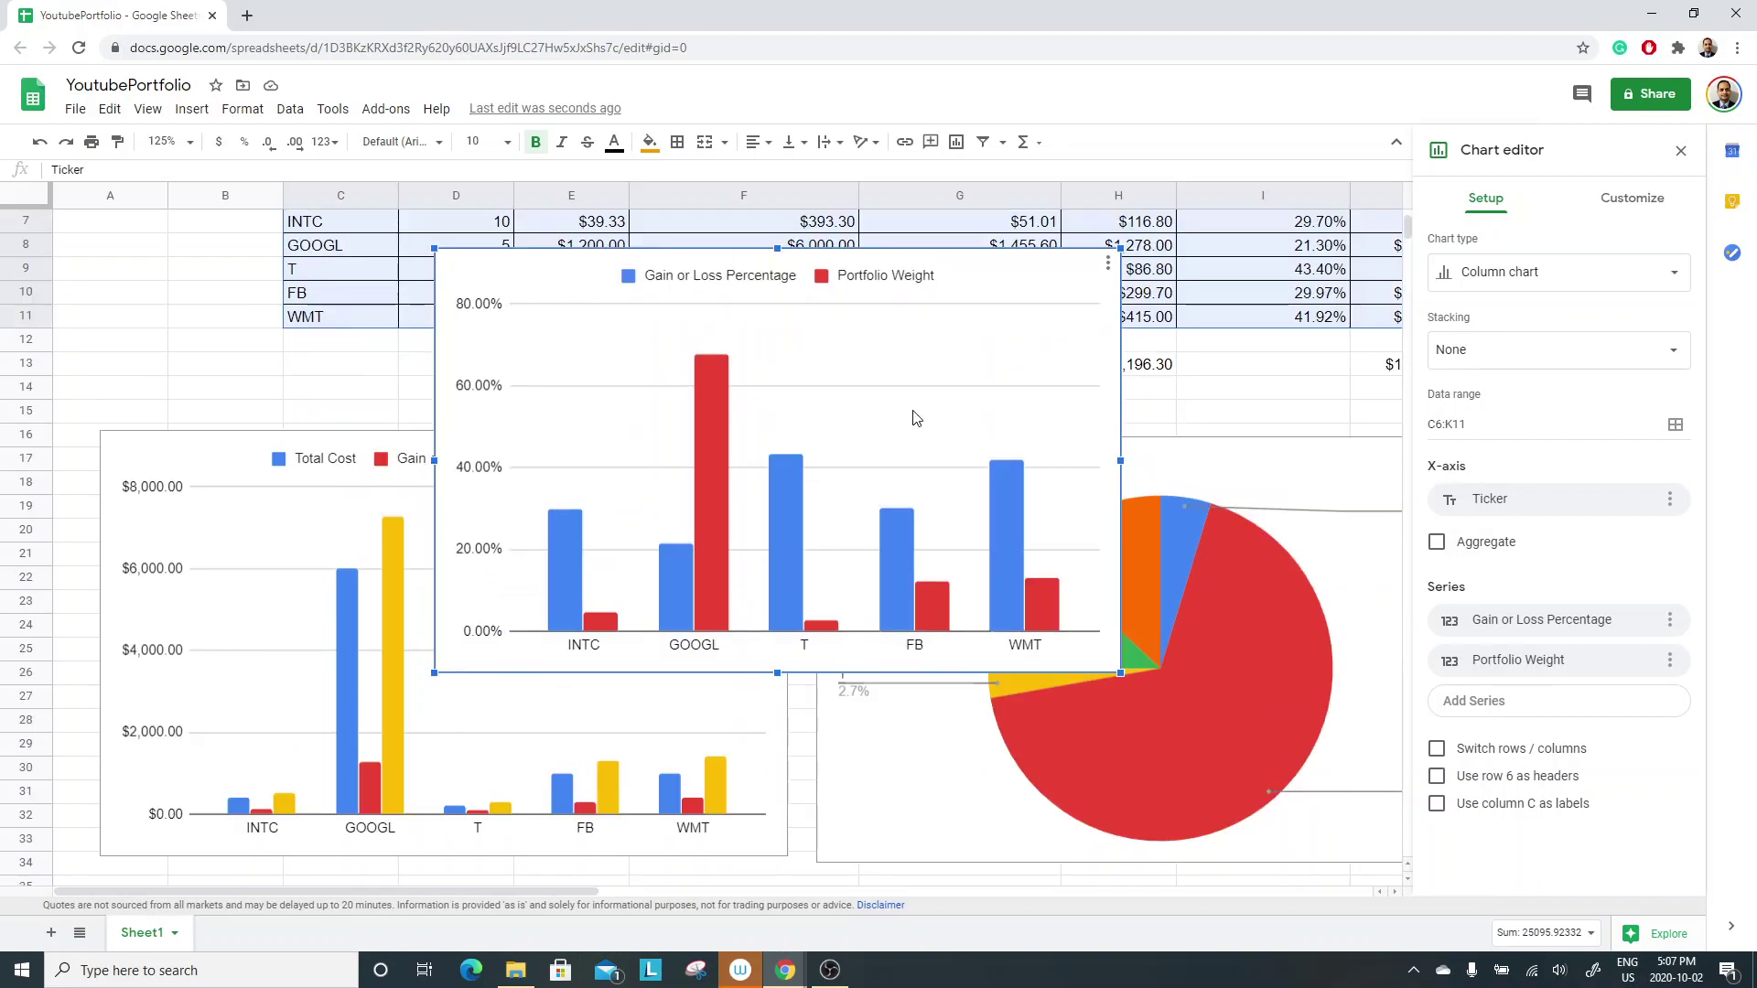
pyautogui.moveTo(984, 284); pyautogui.dragTo(656, 735)
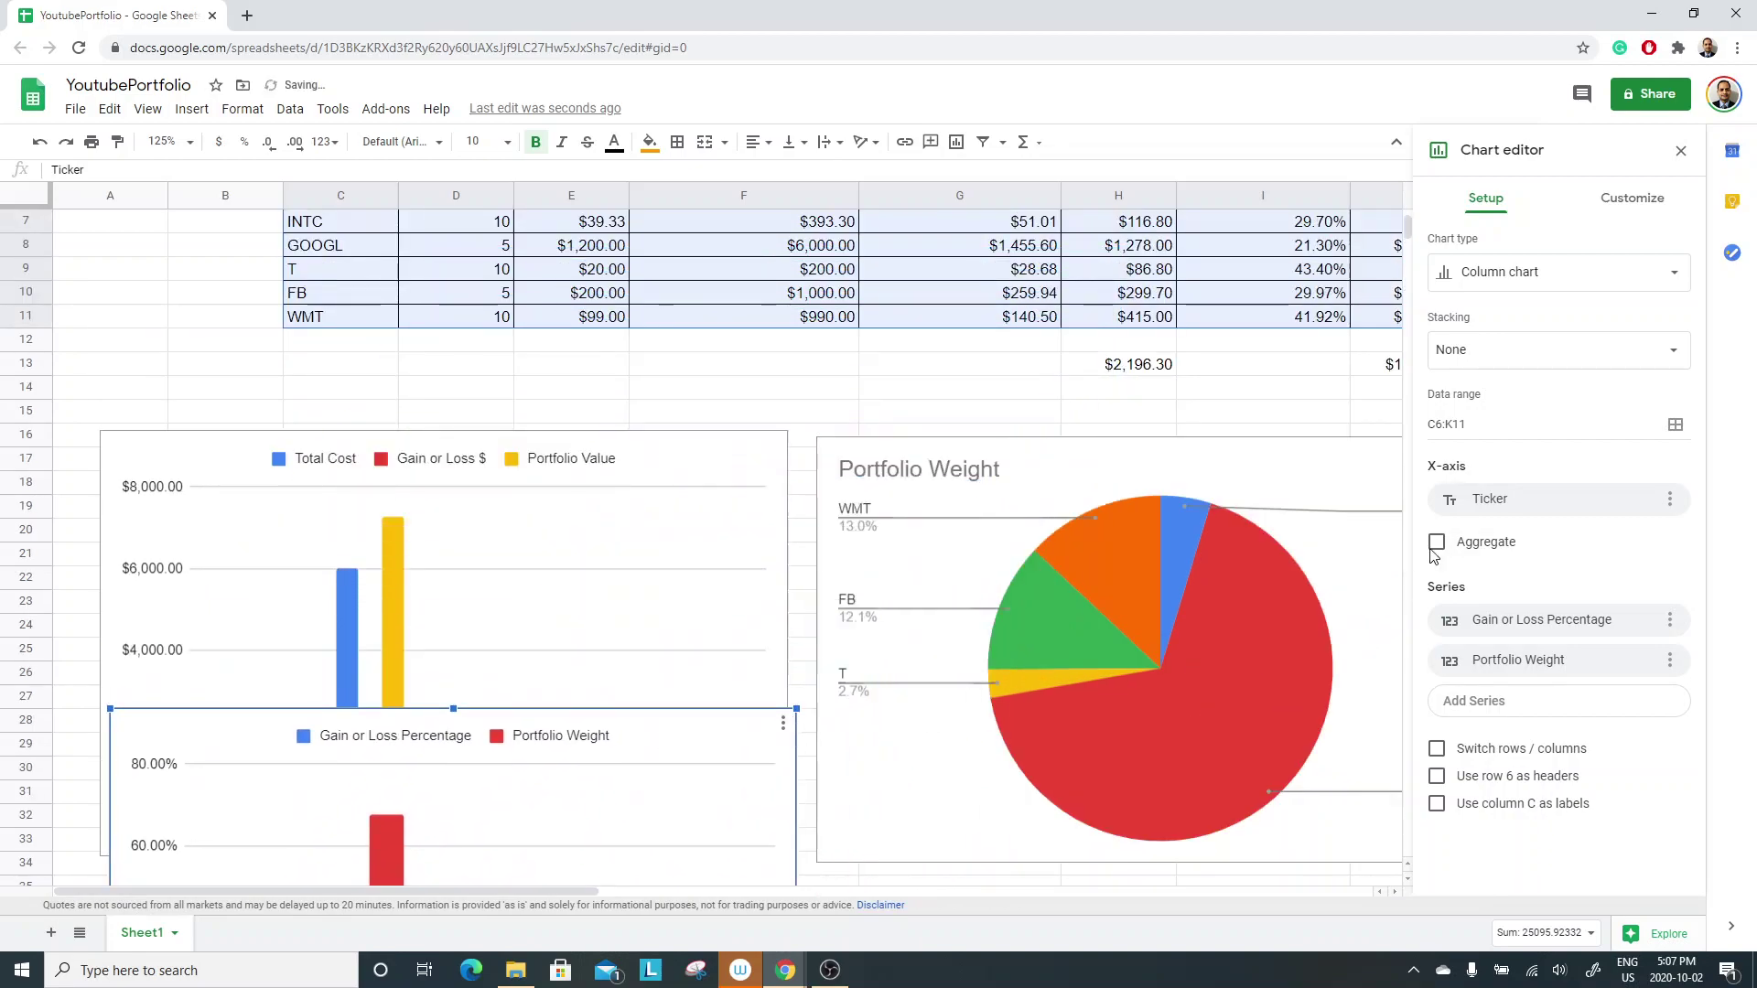
pyautogui.click(1318, 389)
pyautogui.scroll(-3, 773, 656)
pyautogui.scroll(-2, 773, 656)
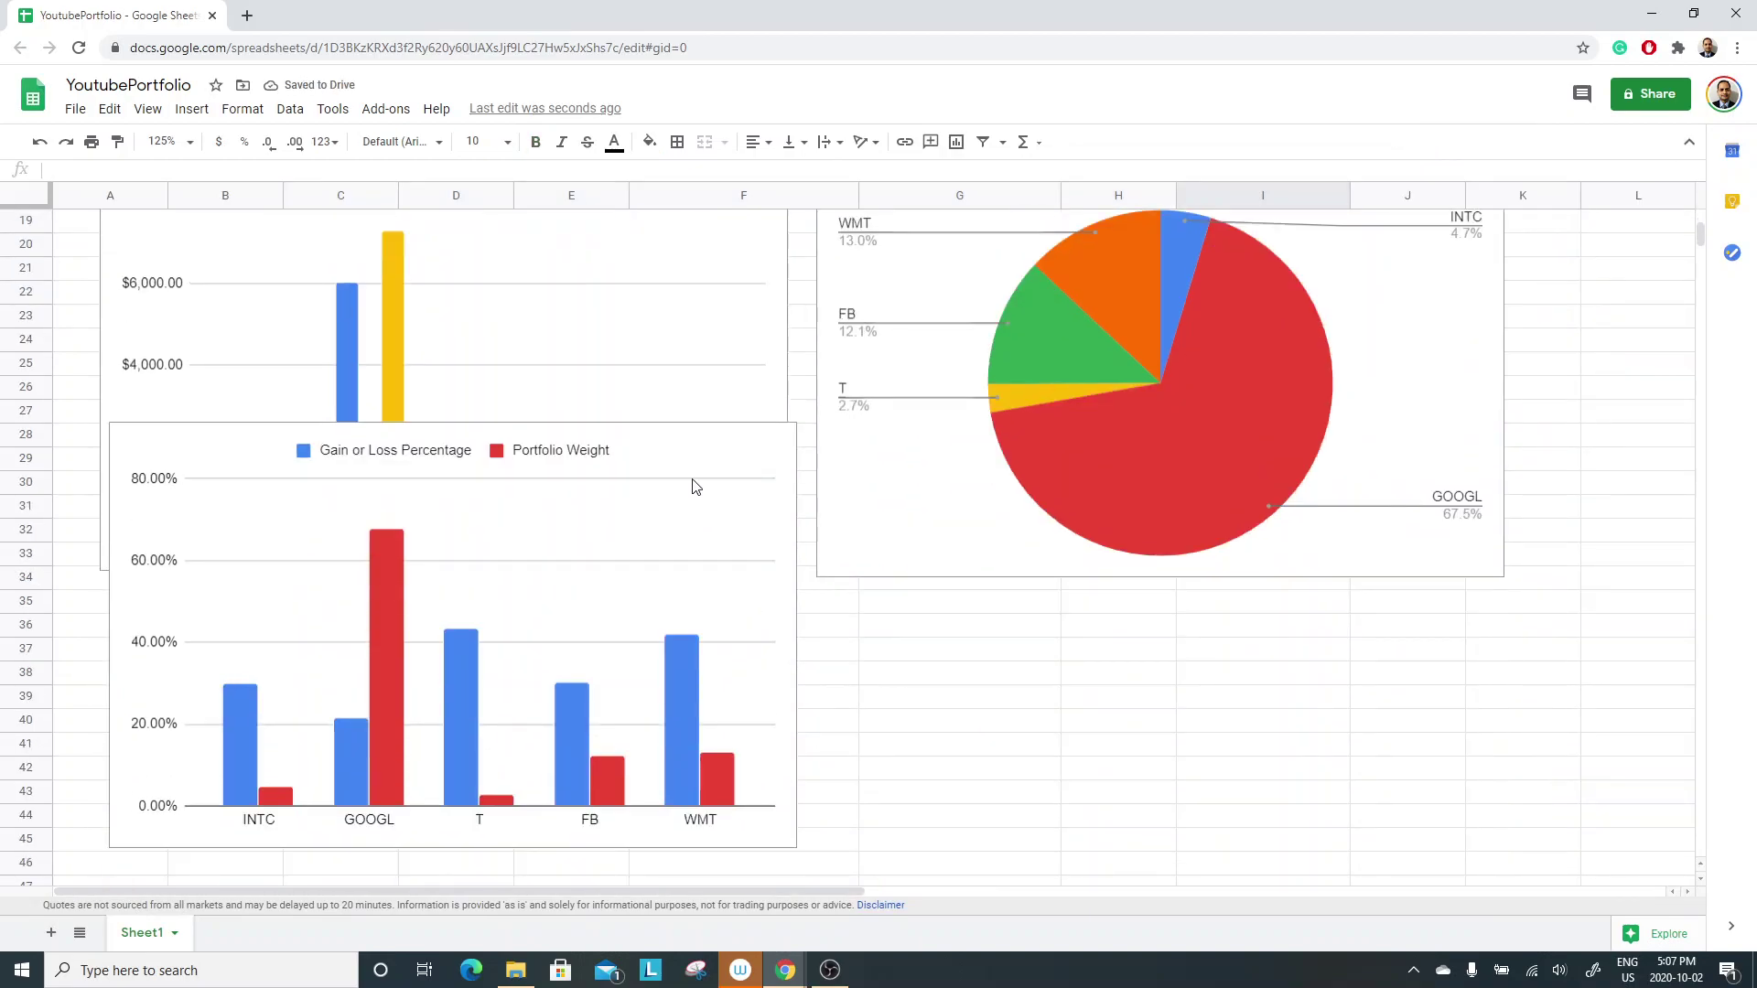
pyautogui.click(718, 455)
pyautogui.moveTo(717, 454); pyautogui.dragTo(697, 634)
# Compare the gain or loss percentage with the portfolio weight of each stock in the third chart.
pyautogui.scroll(-5, 942, 705)
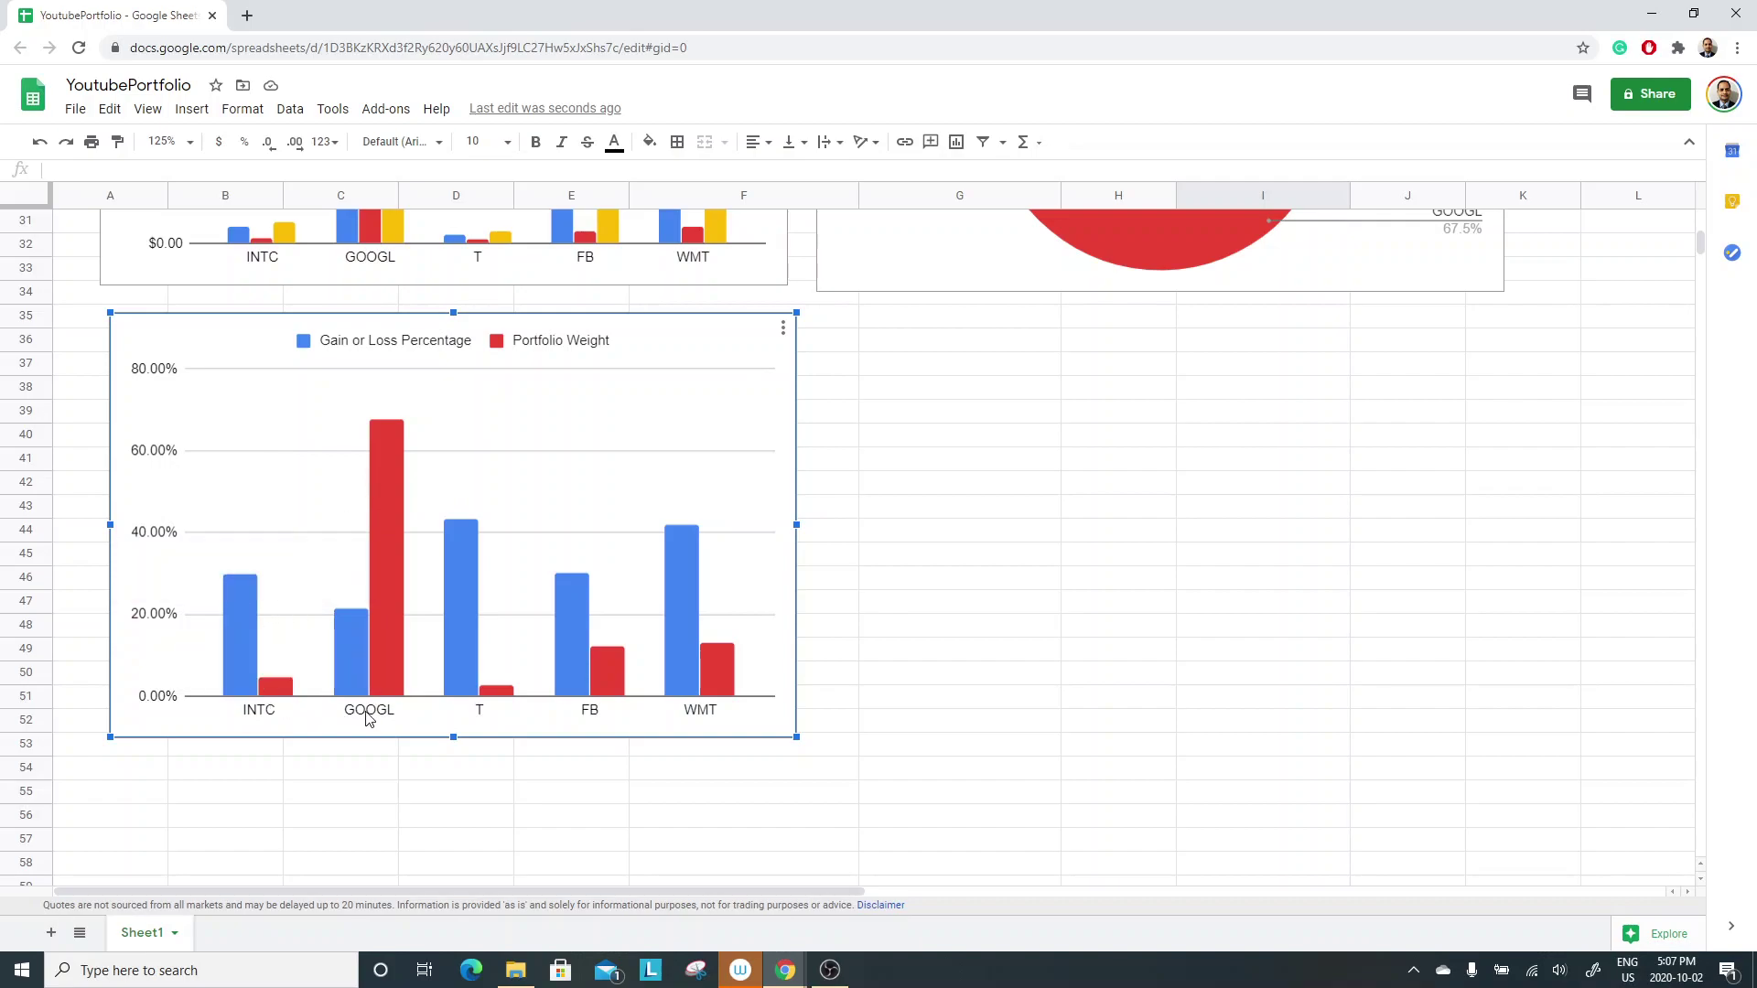
pyautogui.moveTo(392, 468)
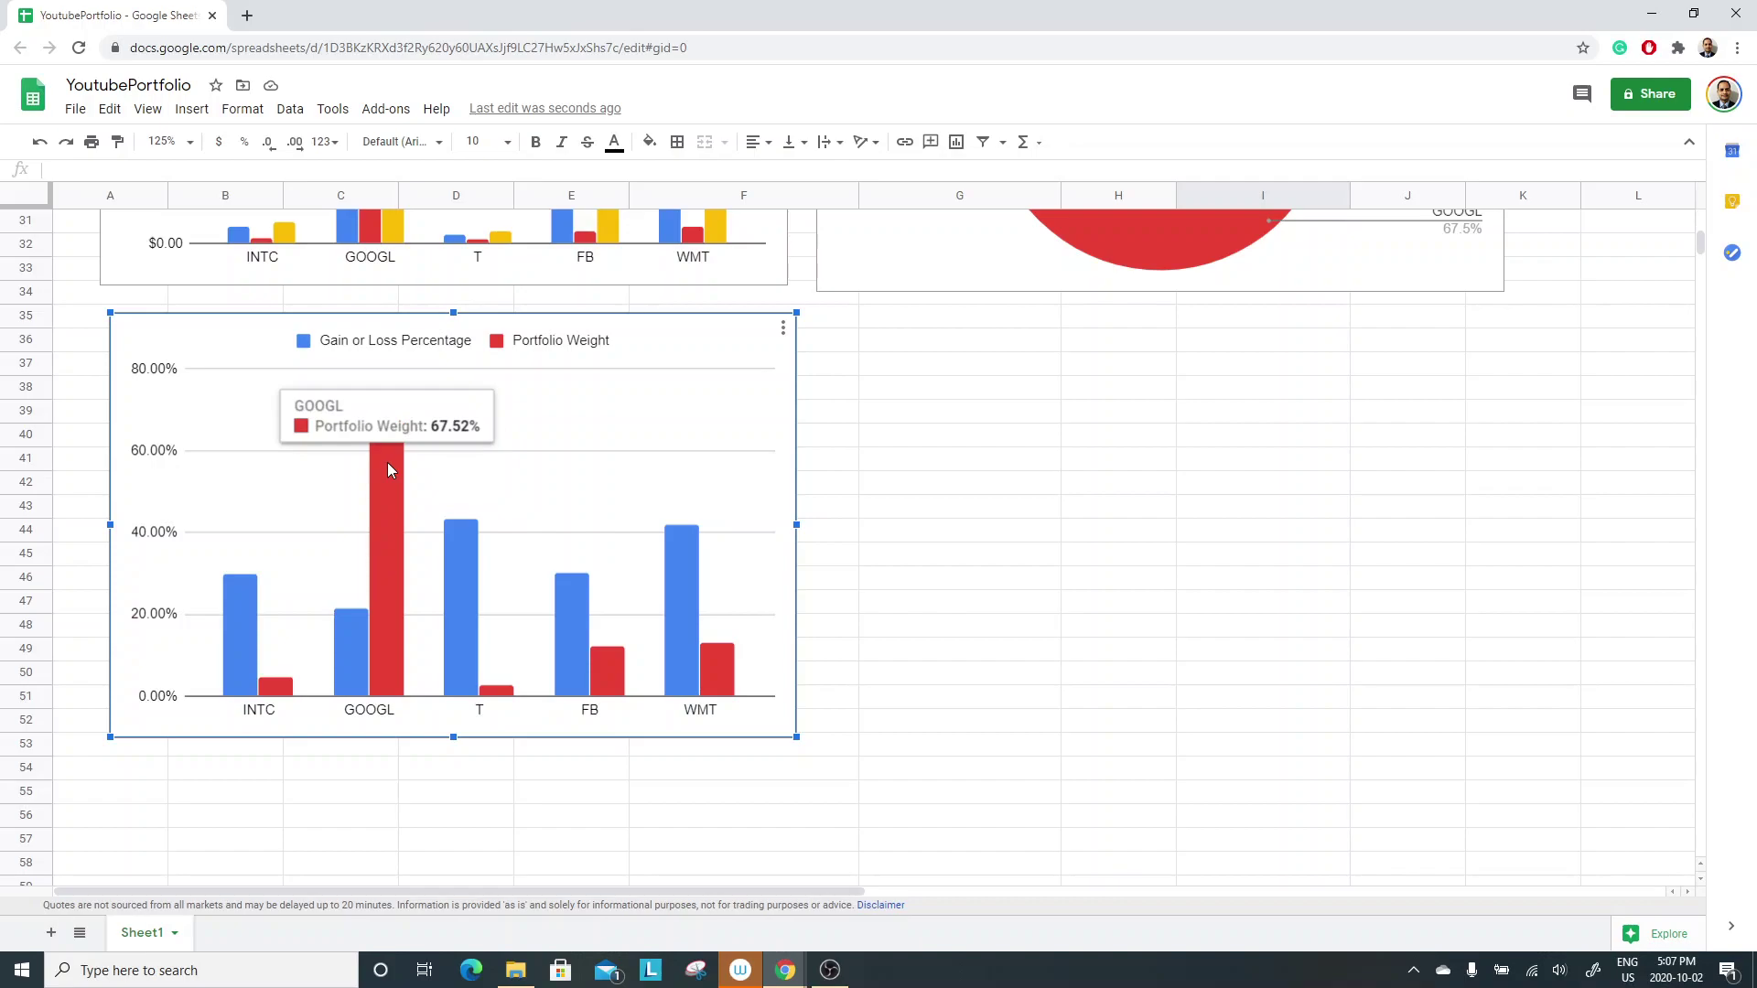
pyautogui.moveTo(344, 630)
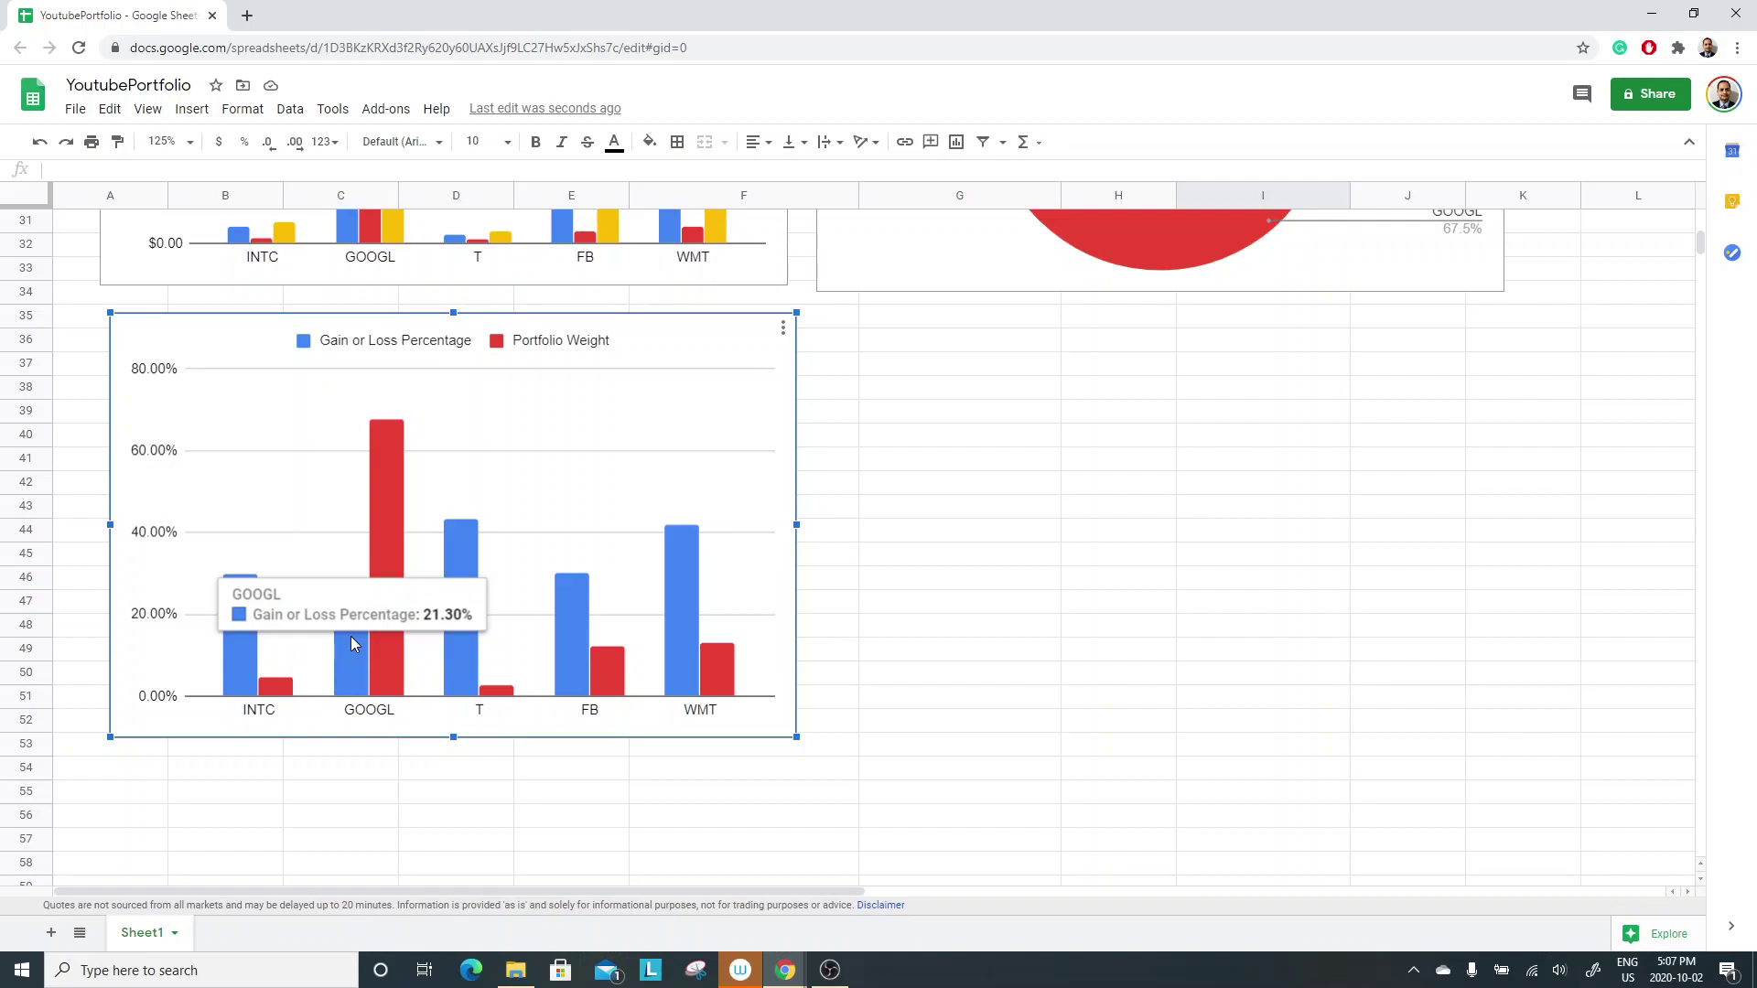
pyautogui.moveTo(276, 686)
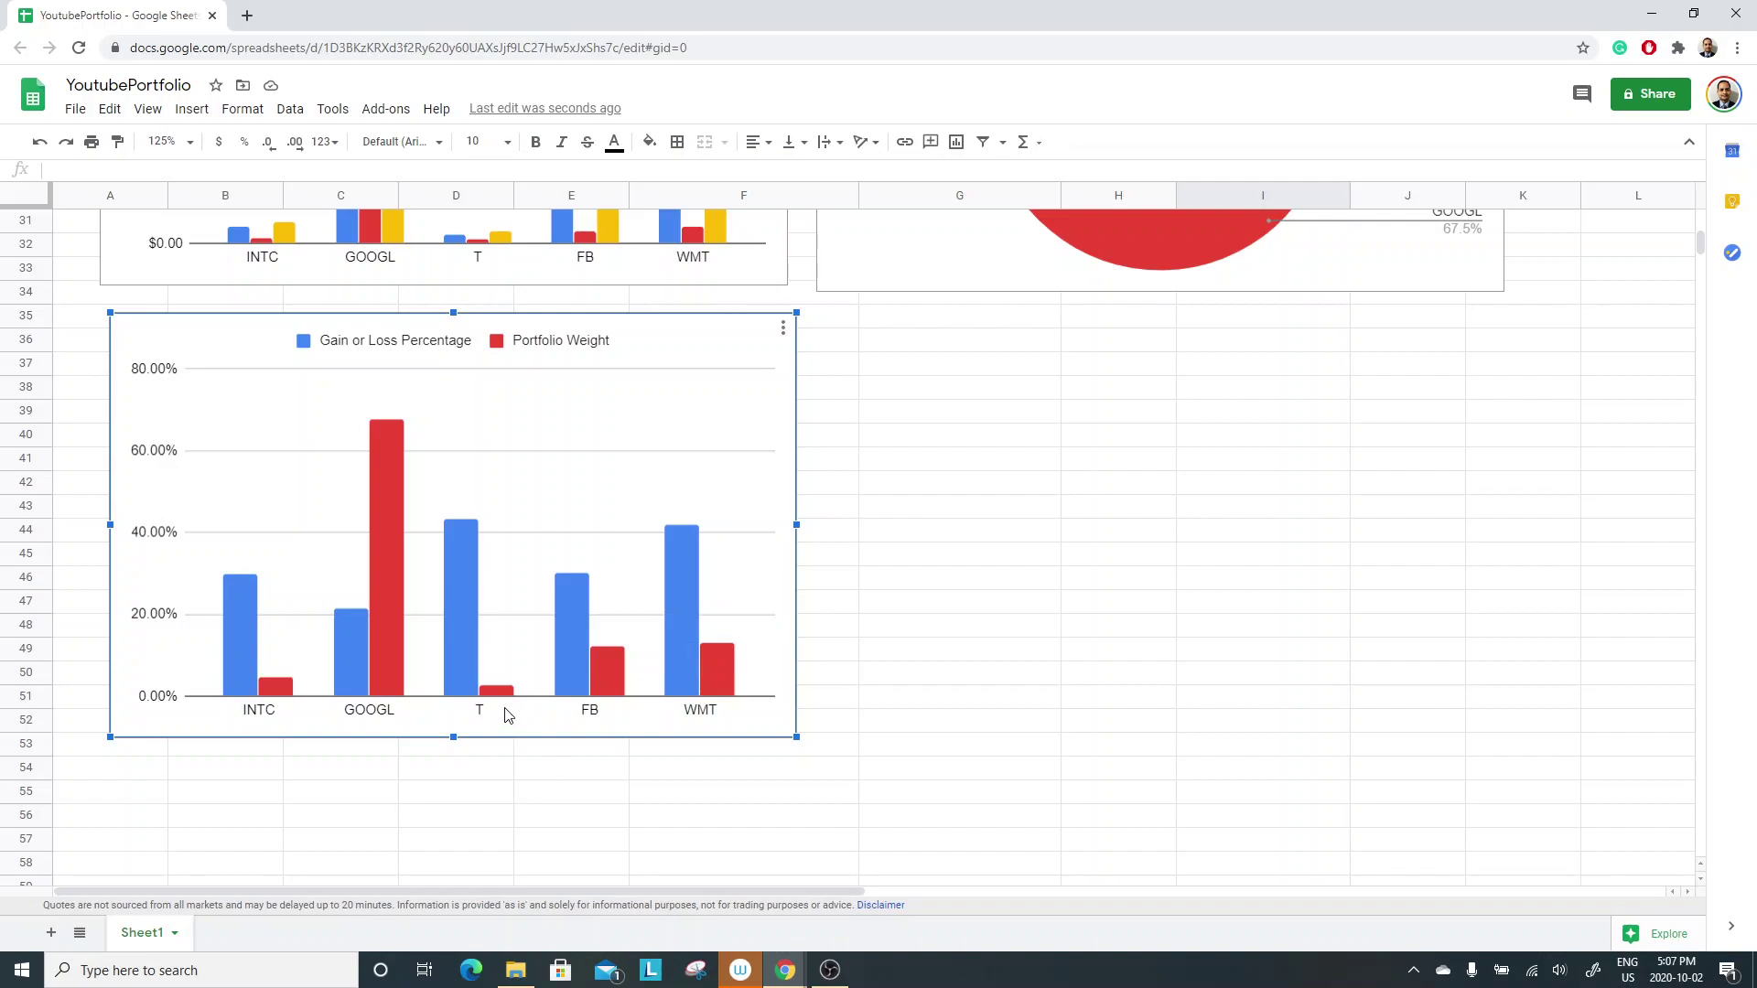
pyautogui.moveTo(502, 703)
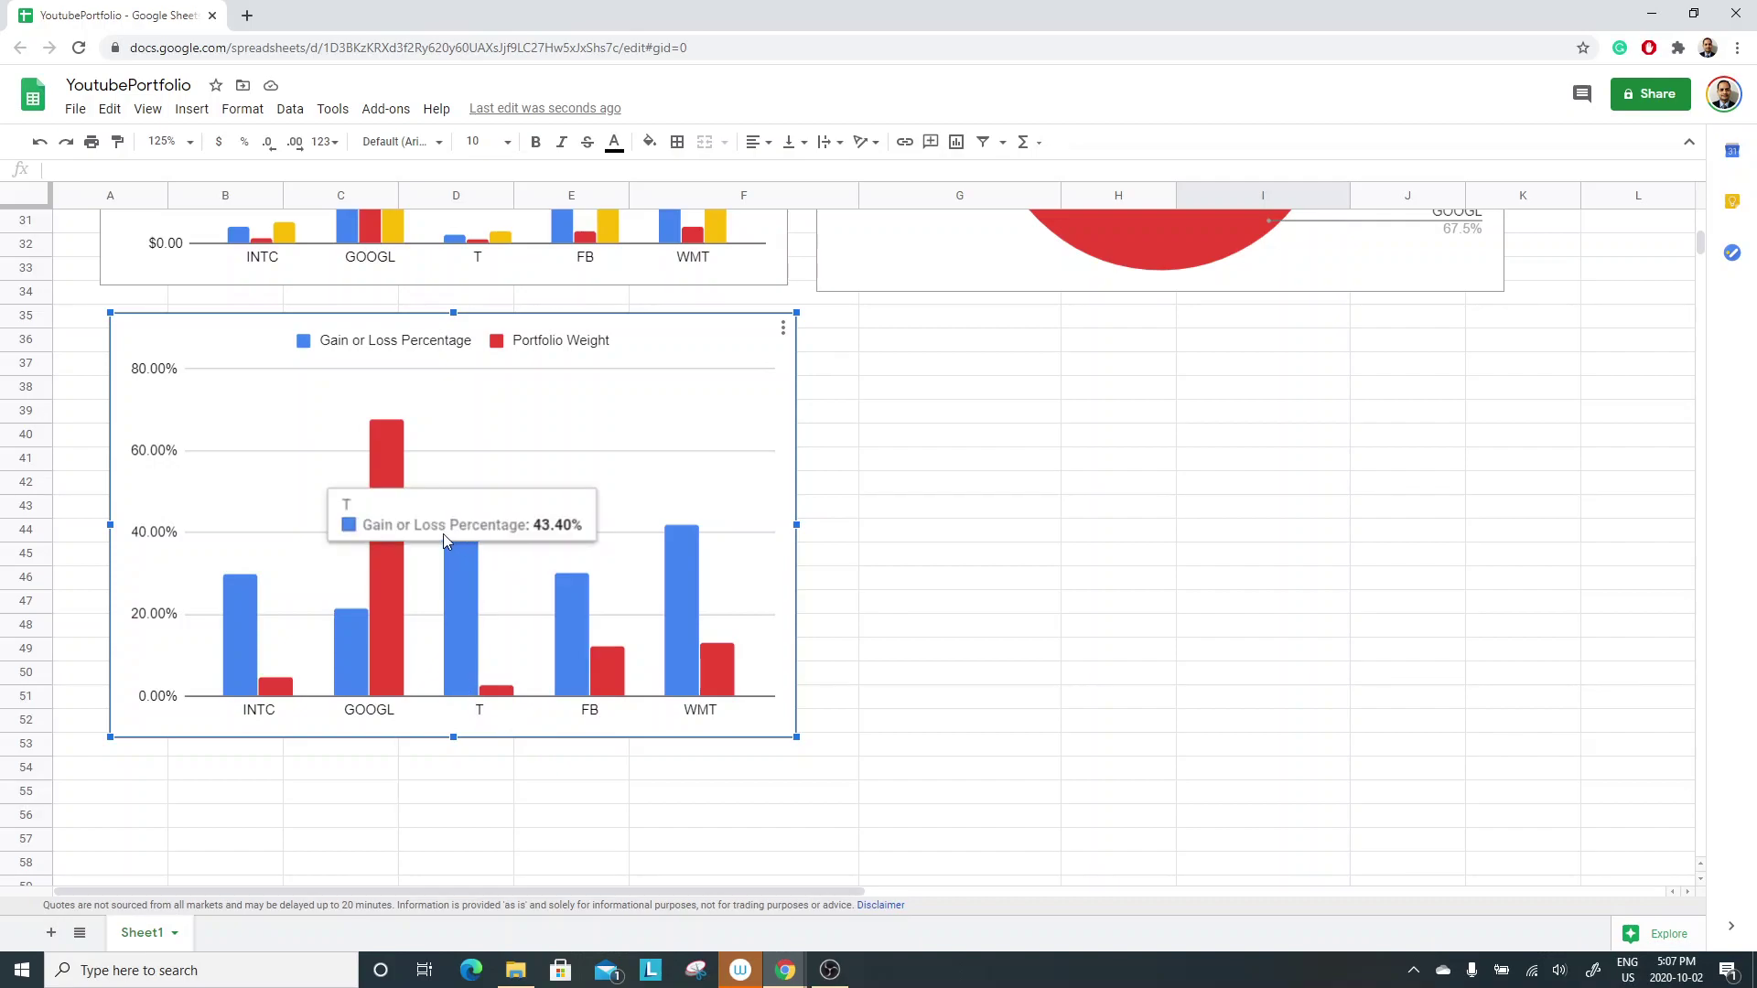
pyautogui.moveTo(466, 529)
pyautogui.moveTo(684, 540)
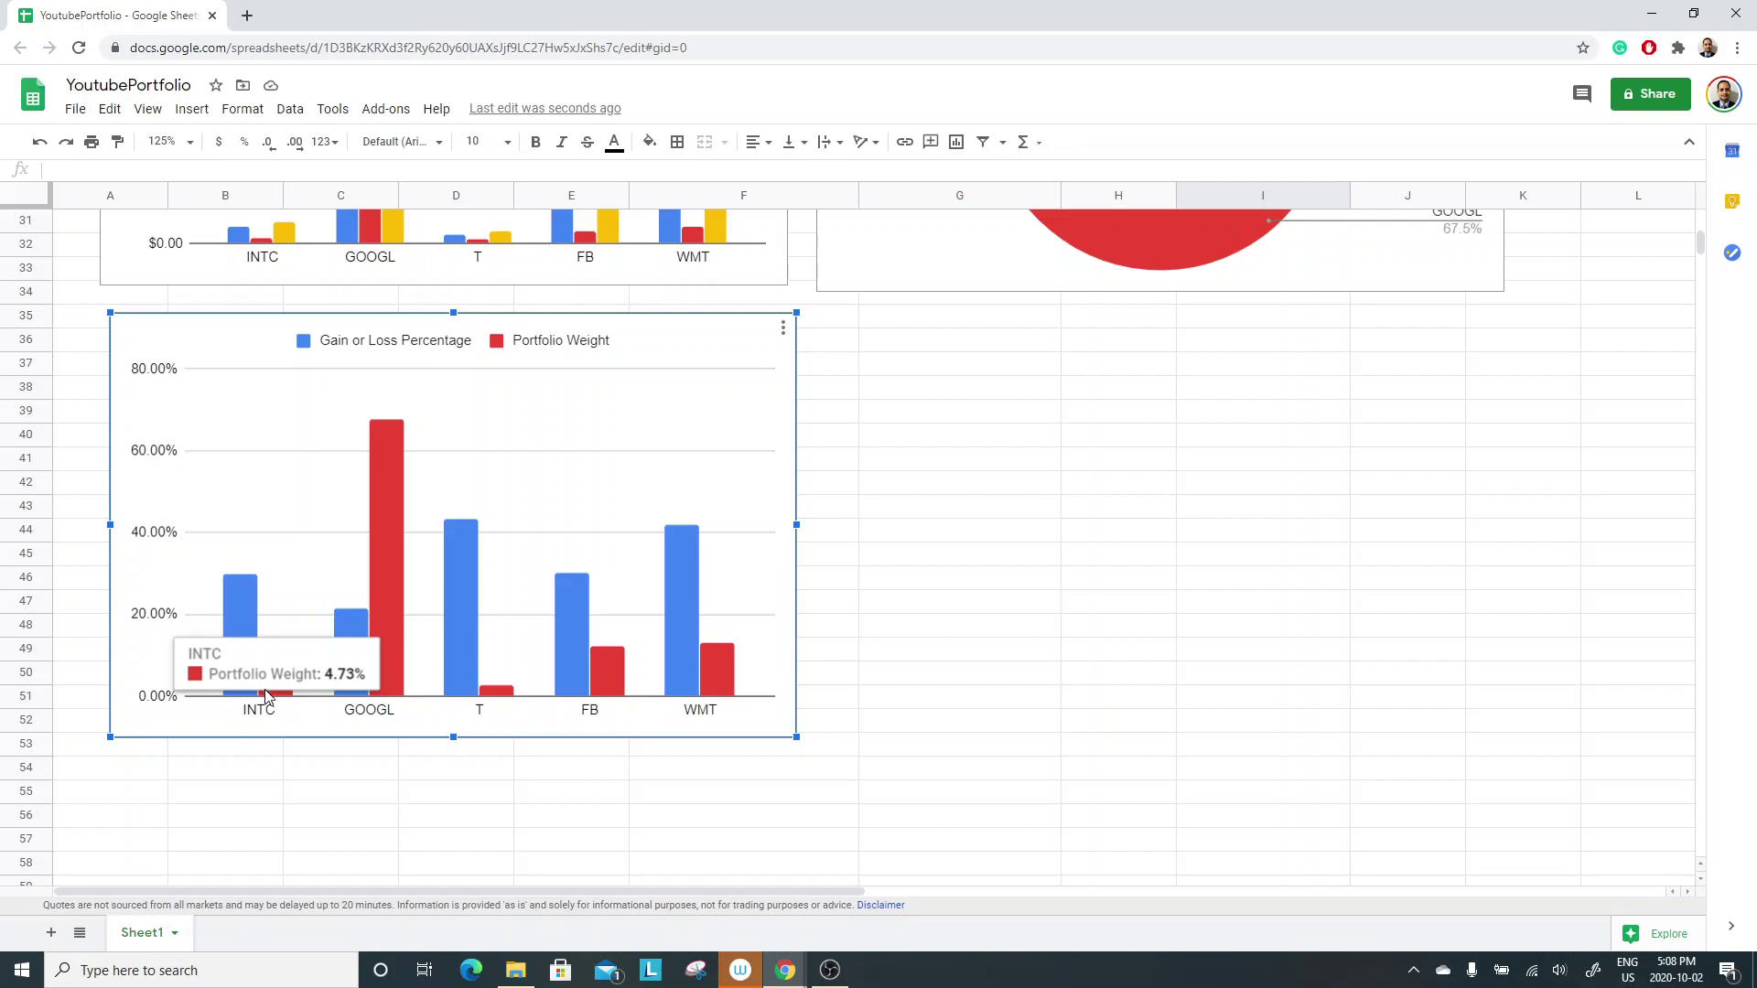
pyautogui.moveTo(240, 586)
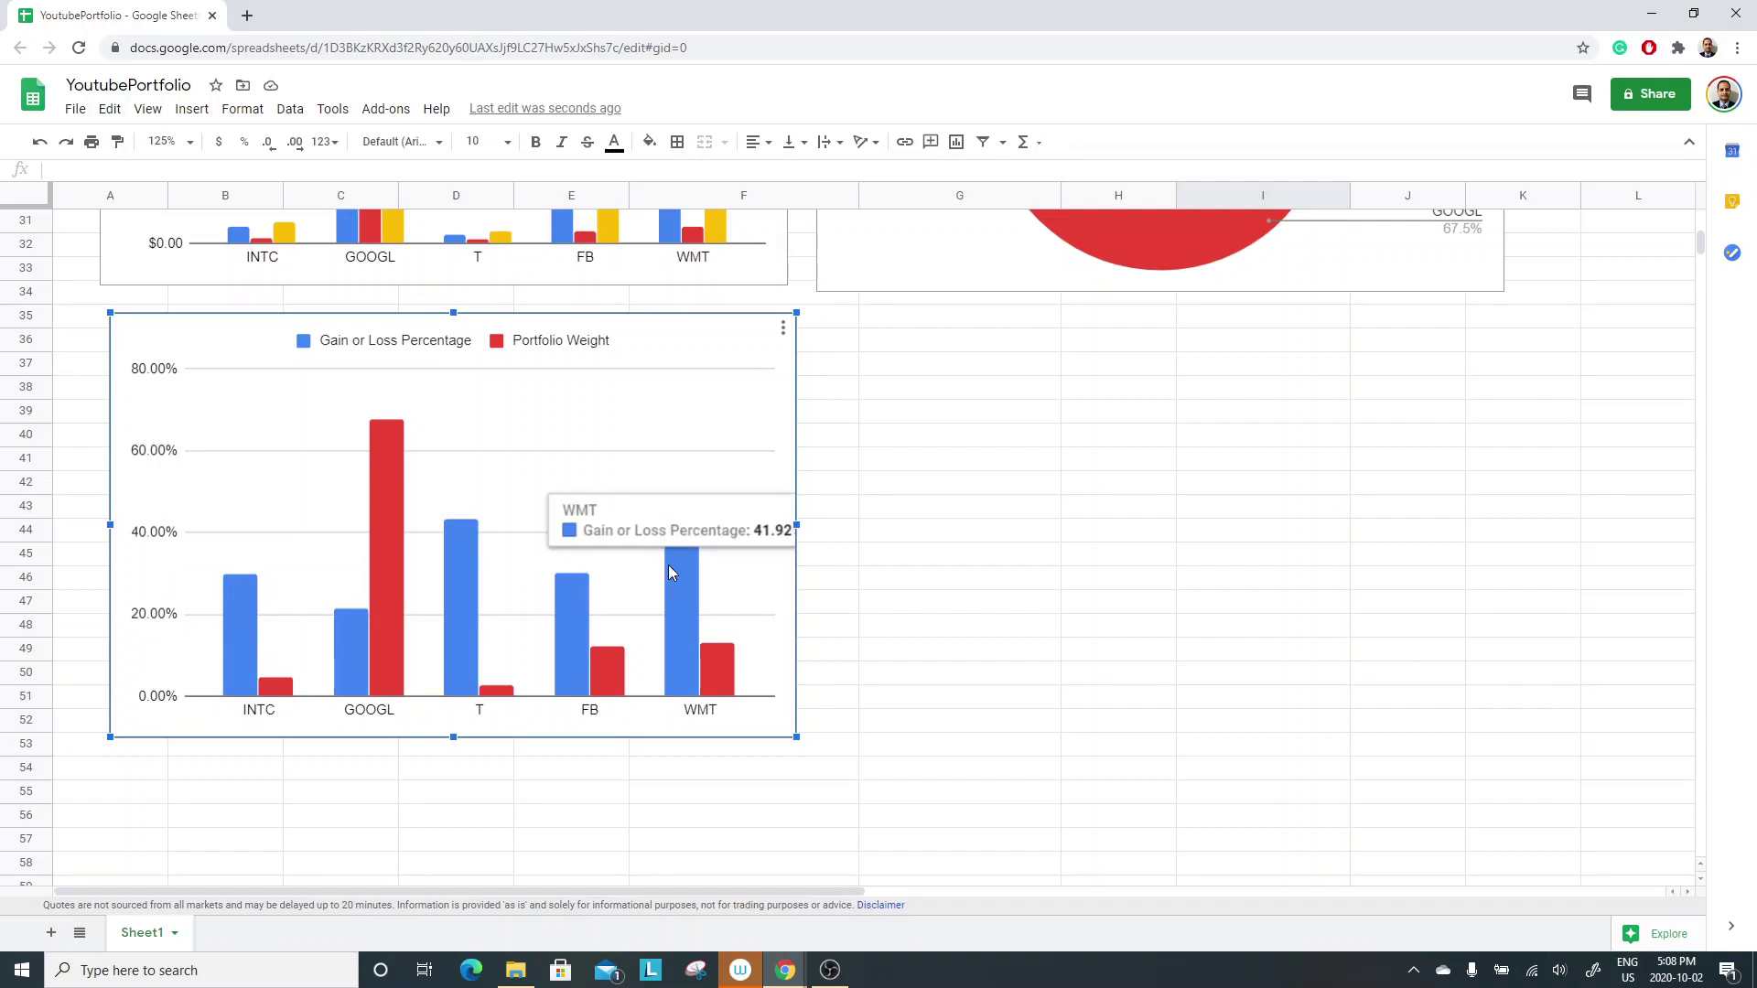
pyautogui.scroll(2, 653, 720)
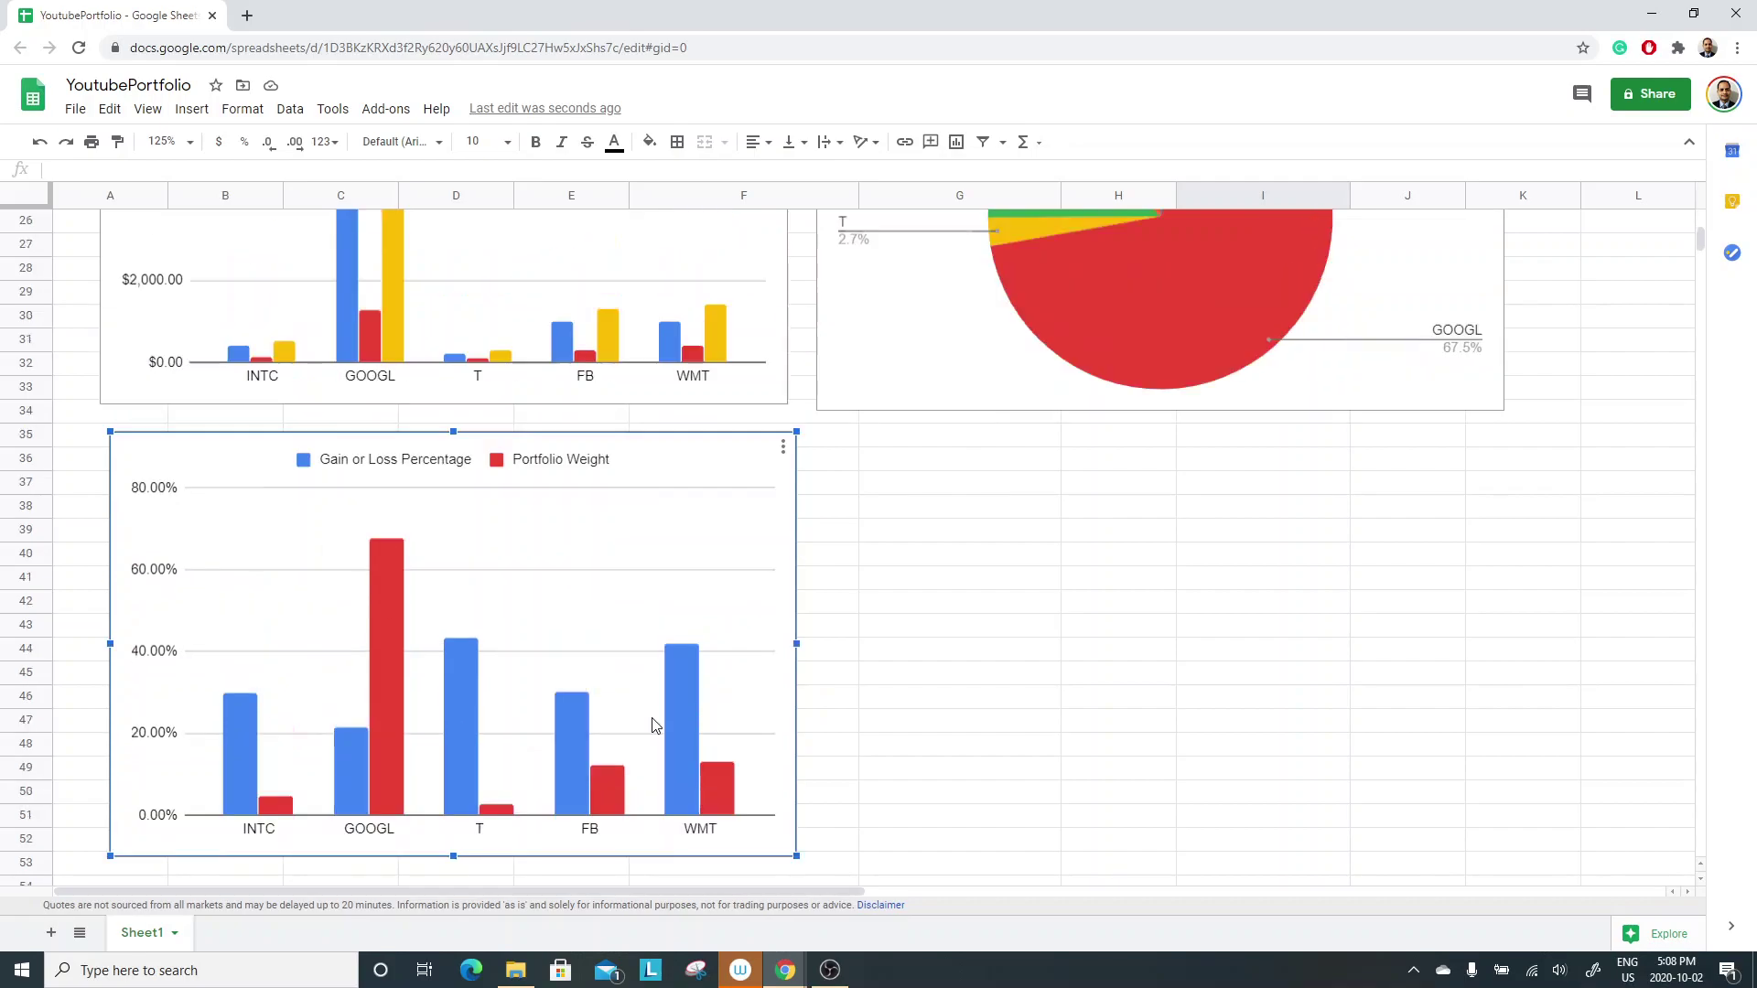
pyautogui.scroll(8, 657, 725)
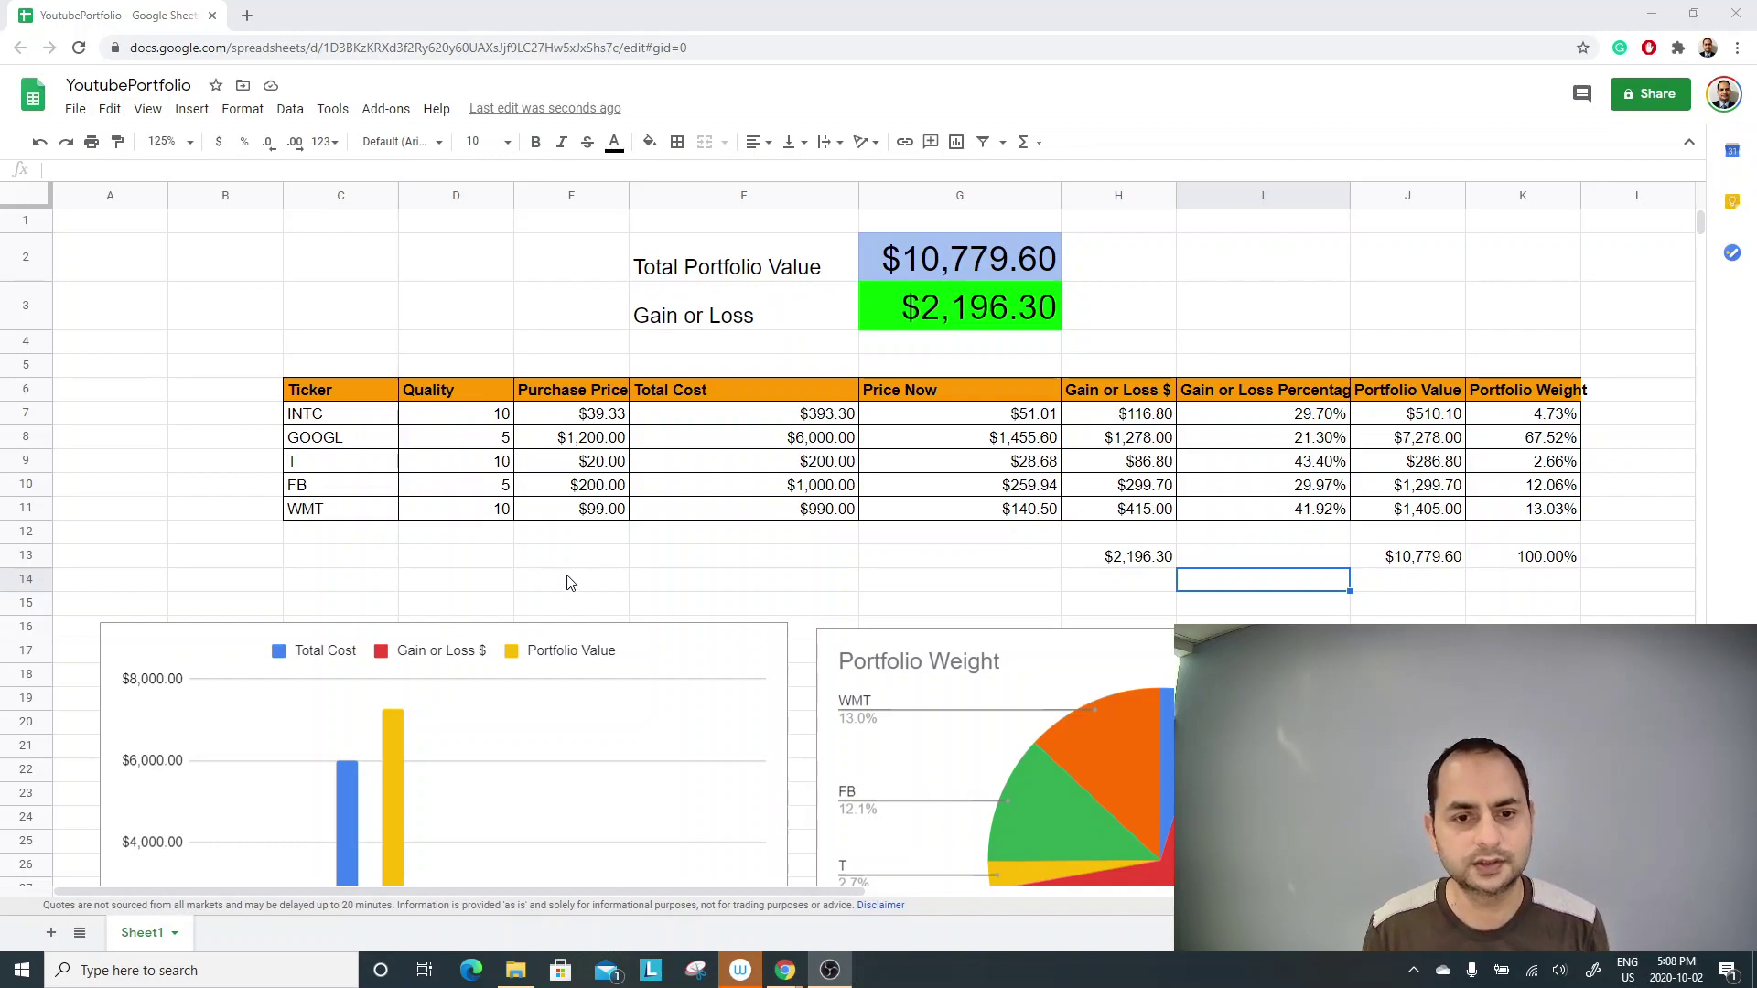
# Review the finished sheet from the portfolio summary and stock table down through all three charts.
pyautogui.click(619, 582)
pyautogui.scroll(-3, 704, 613)
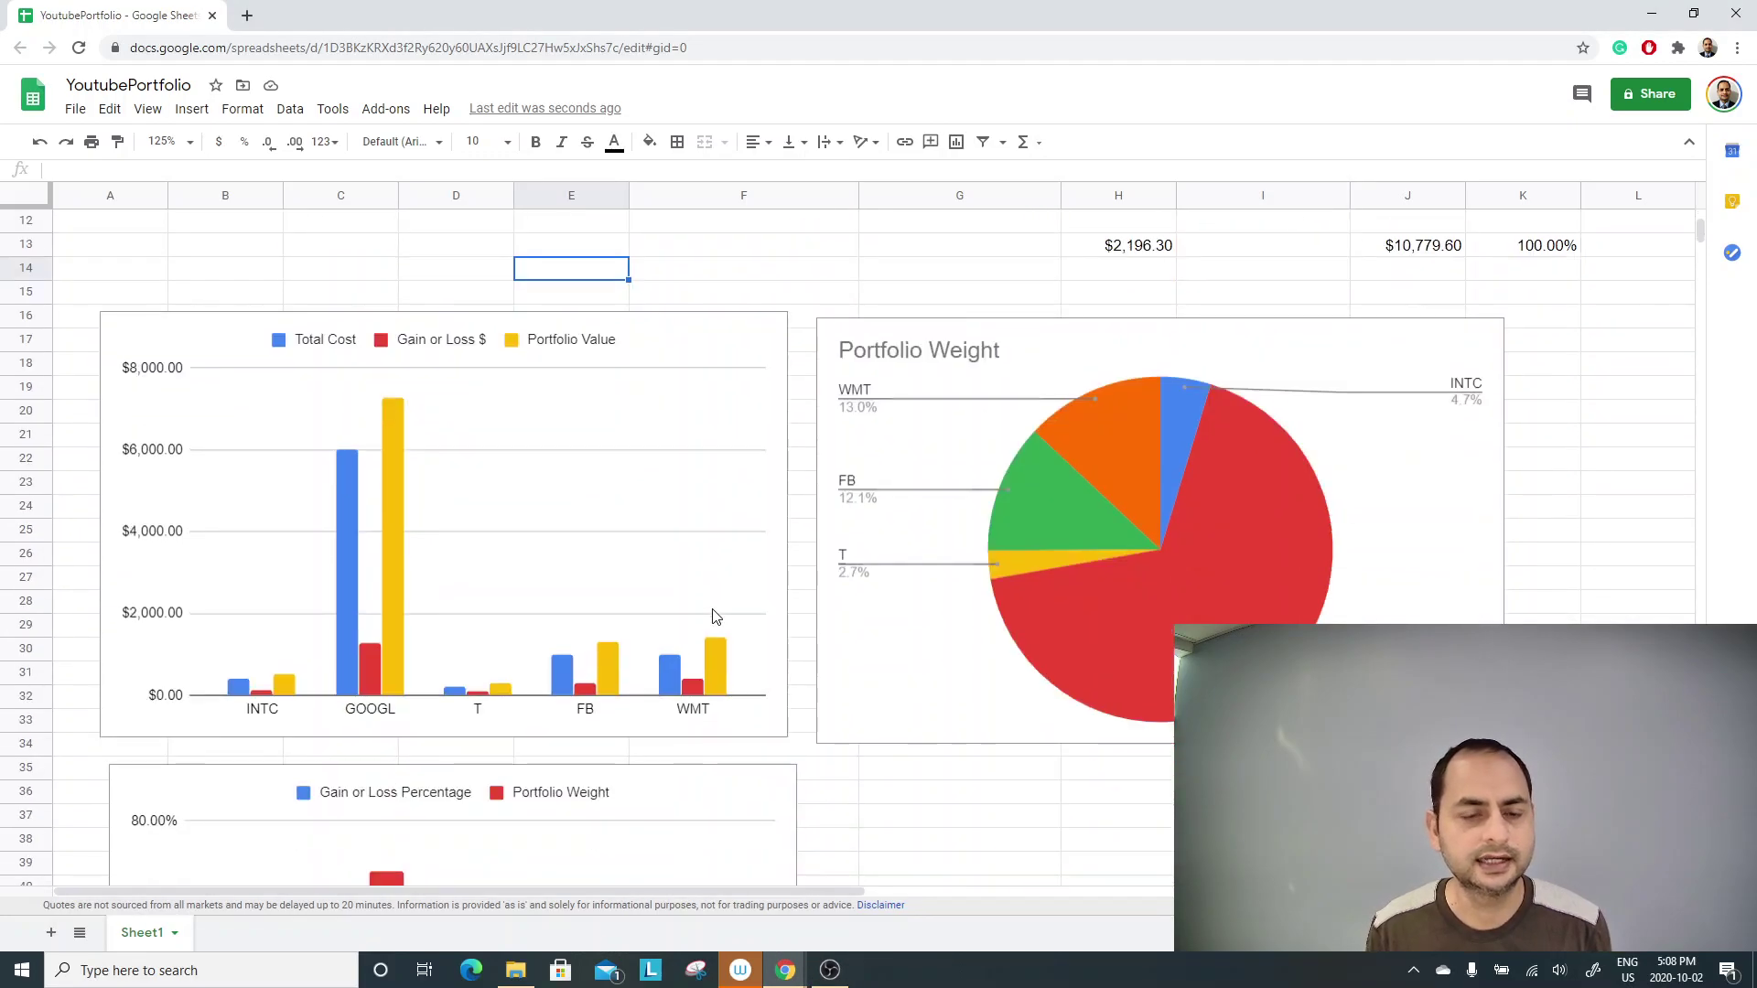
pyautogui.scroll(-3, 715, 616)
pyautogui.scroll(5, 675, 698)
pyautogui.scroll(-5, 604, 713)
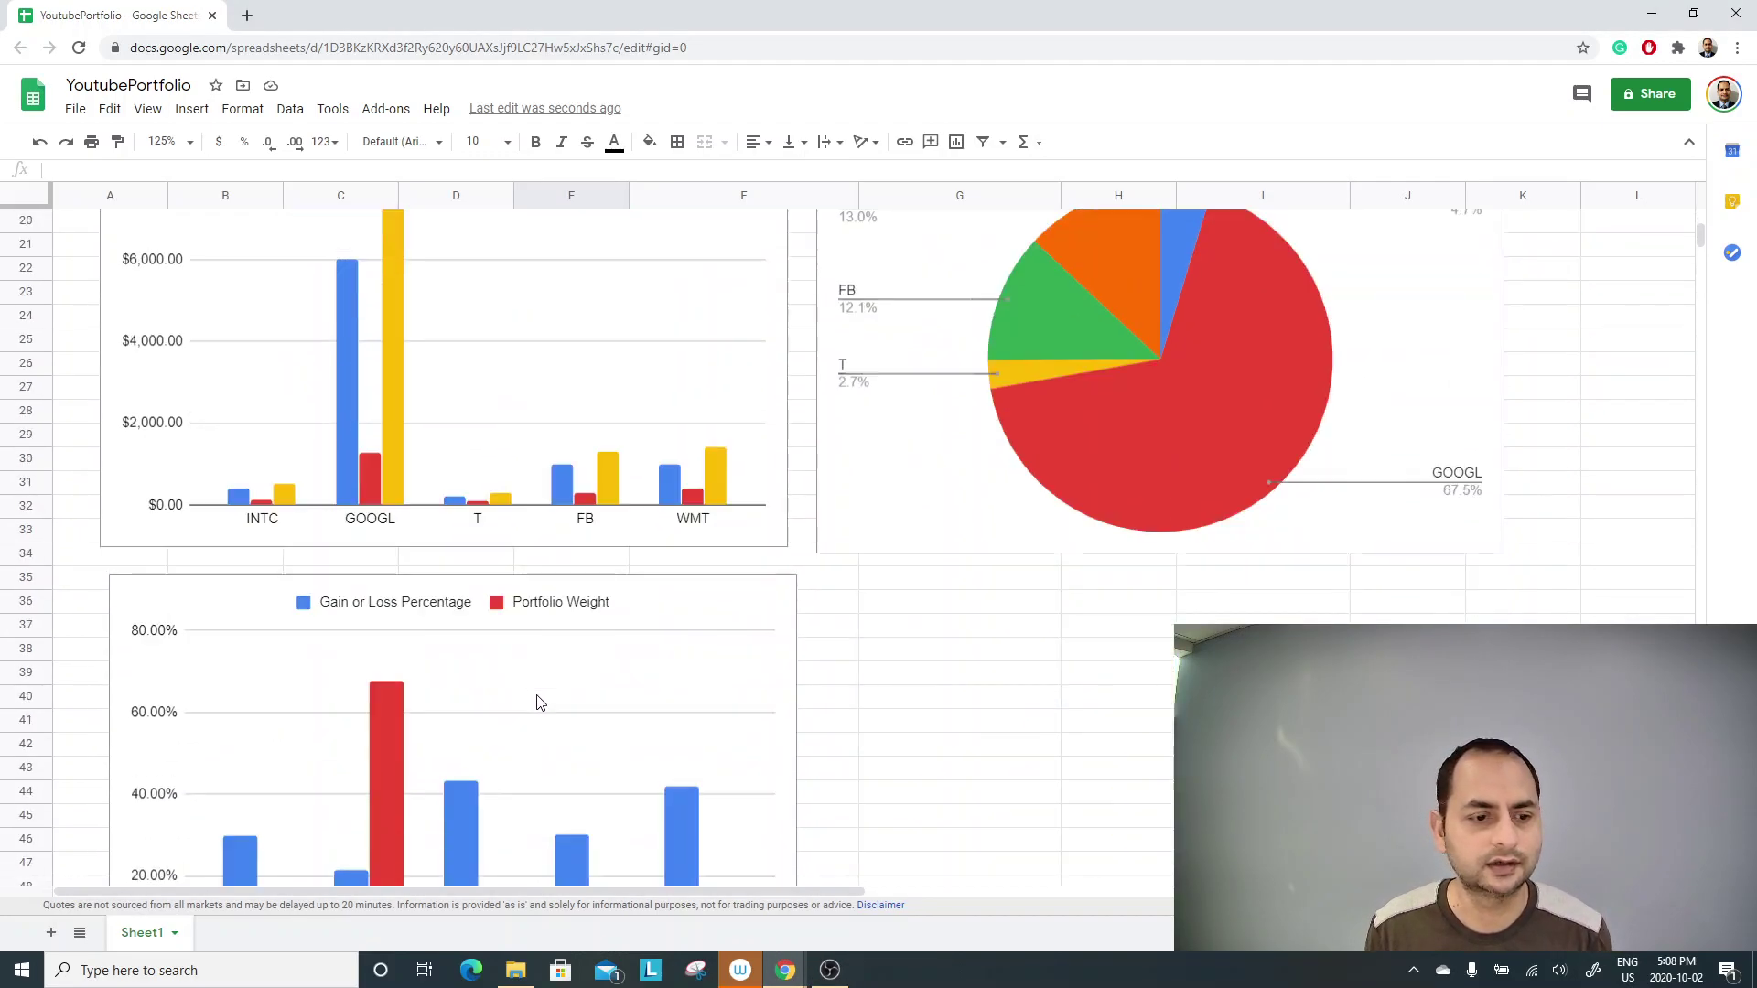
pyautogui.scroll(-3, 538, 705)
pyautogui.scroll(6, 533, 718)
pyautogui.scroll(3, 620, 702)
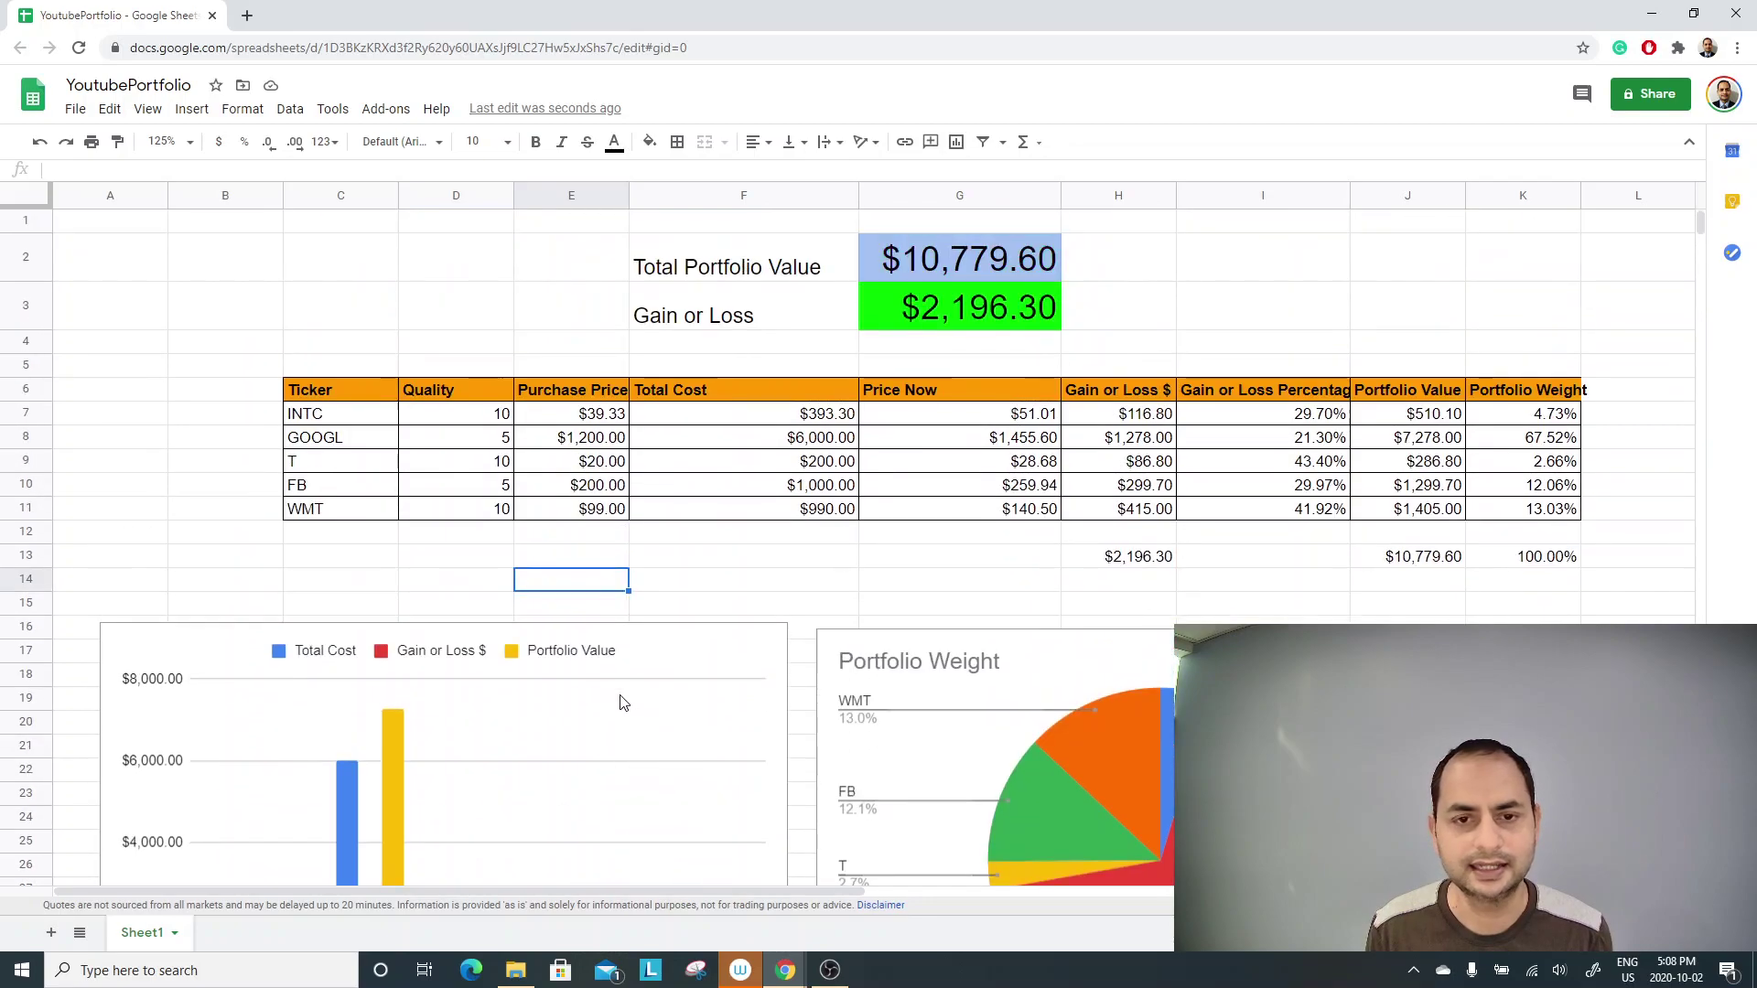
pyautogui.scroll(-1, 645, 674)
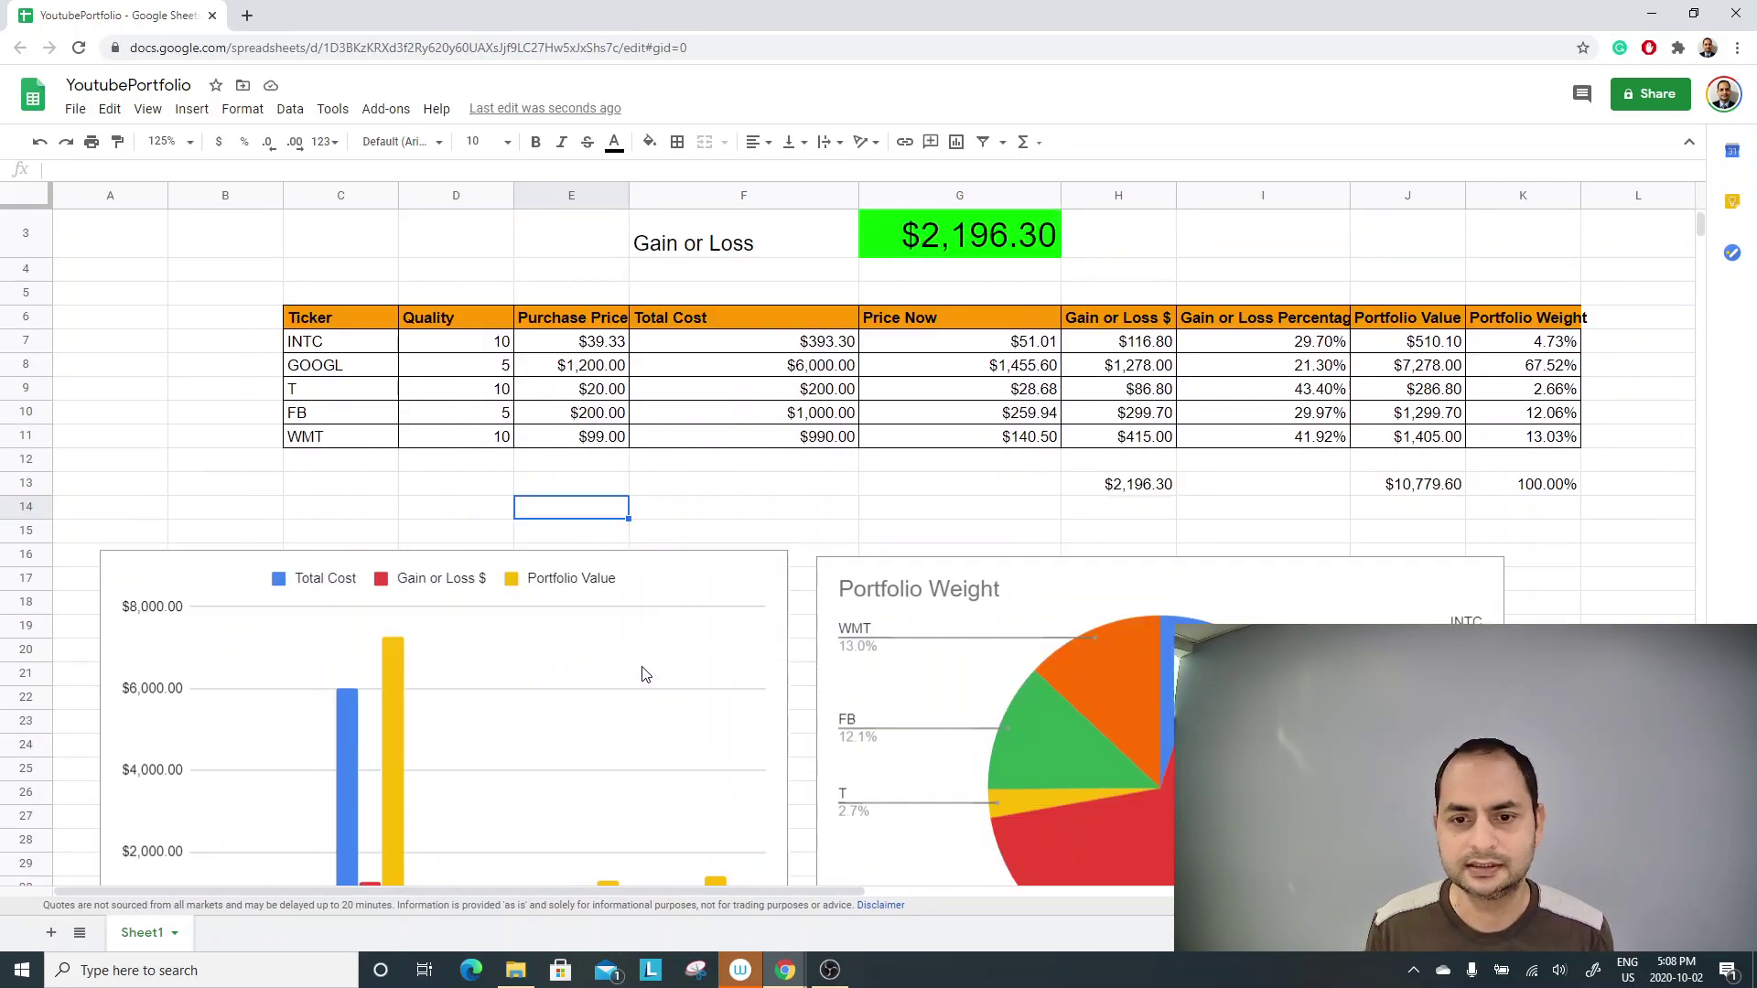
pyautogui.scroll(-1, 645, 674)
pyautogui.scroll(1, 663, 632)
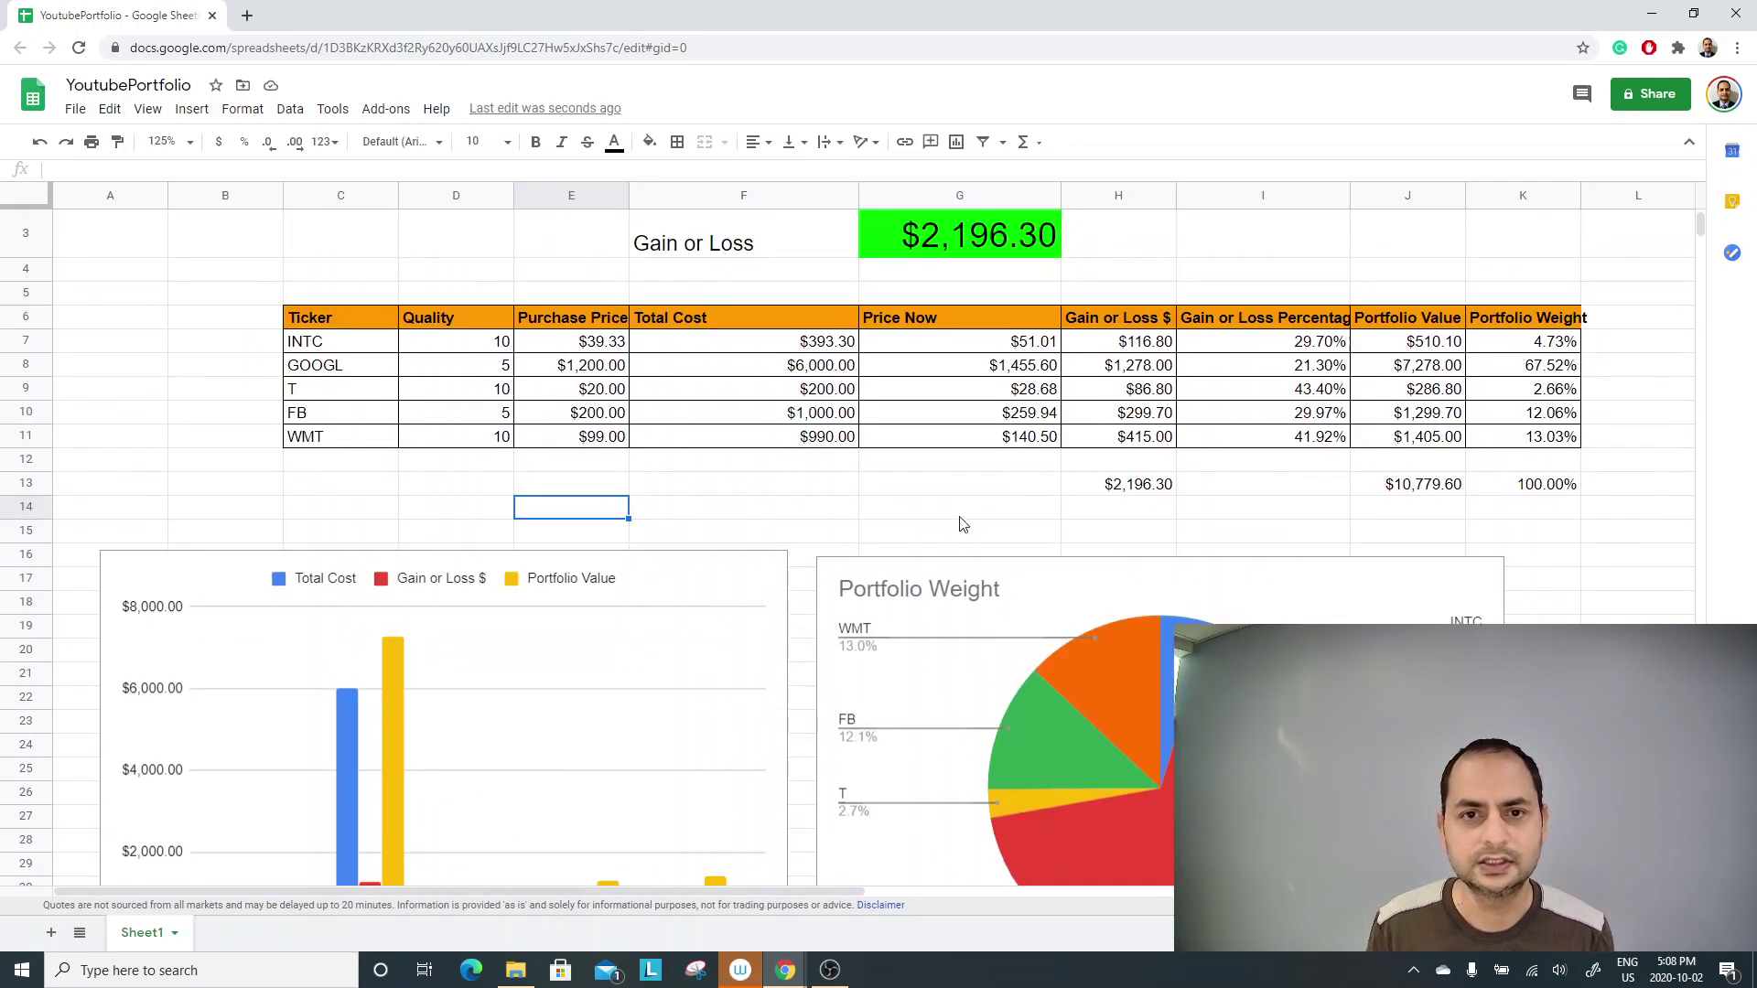
pyautogui.scroll(1, 510, 678)
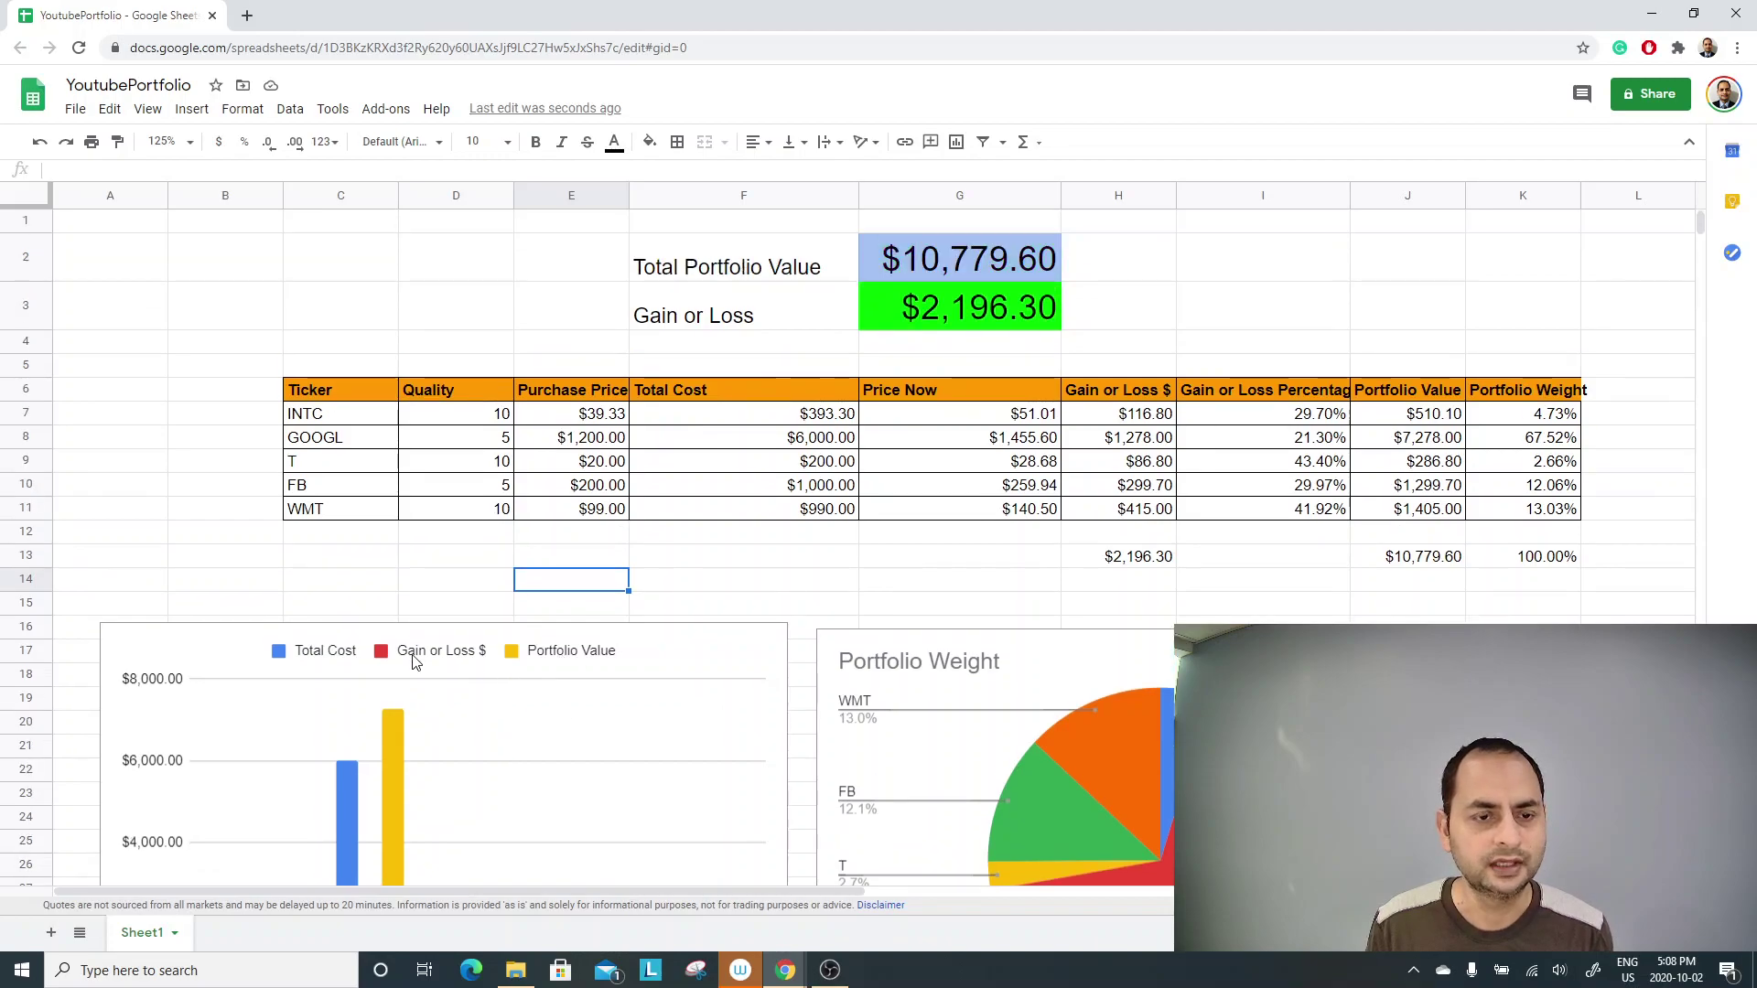
pyautogui.click(227, 467)
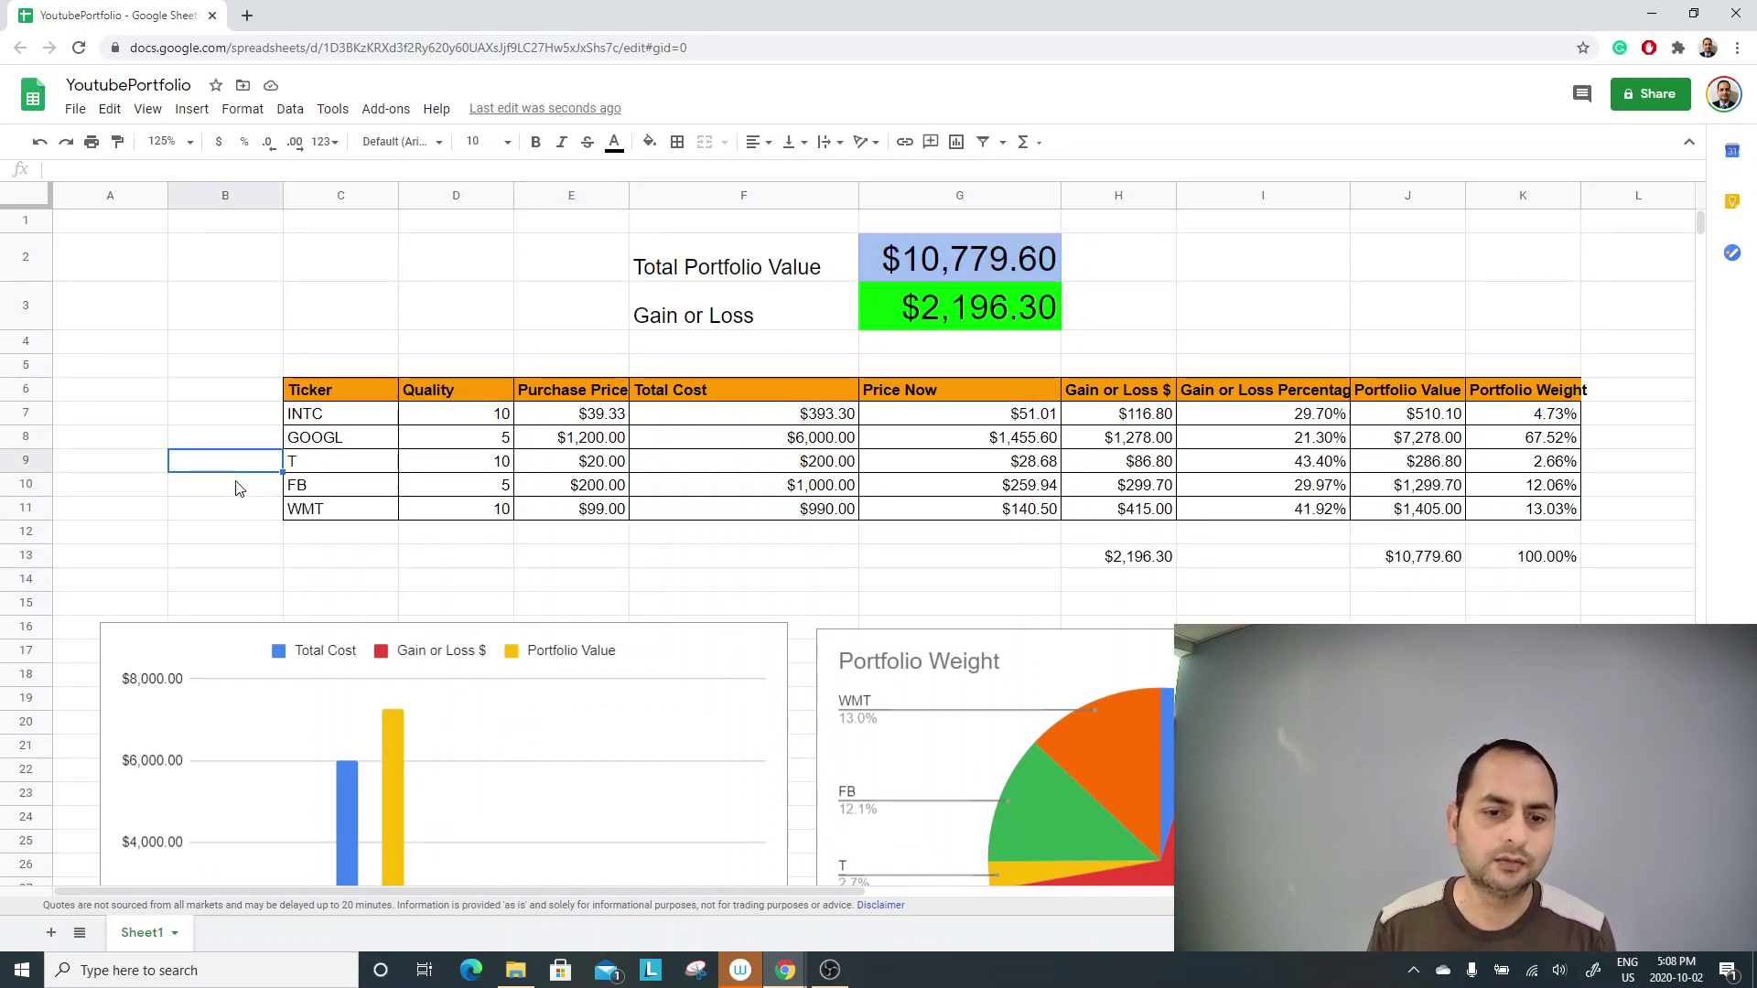